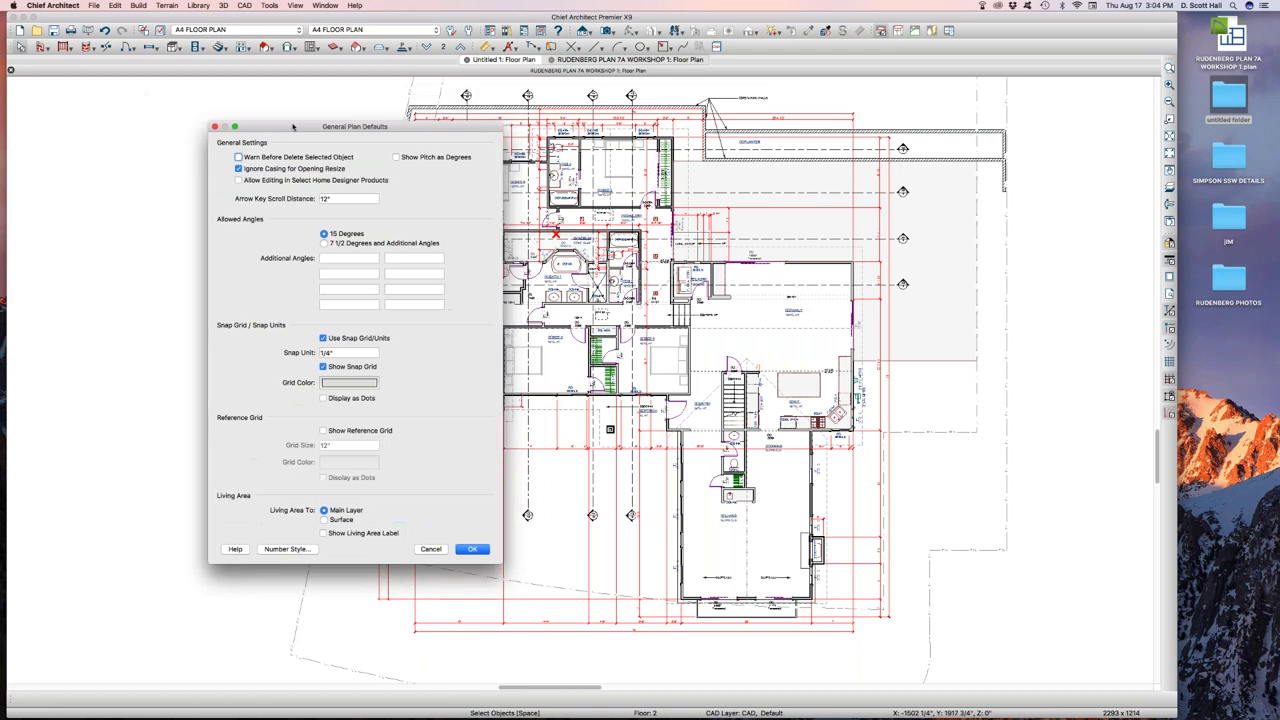
# - Reopen the General Plan Defaults for the floor plan, look over the general settings and close them
pyautogui.click(214, 127)
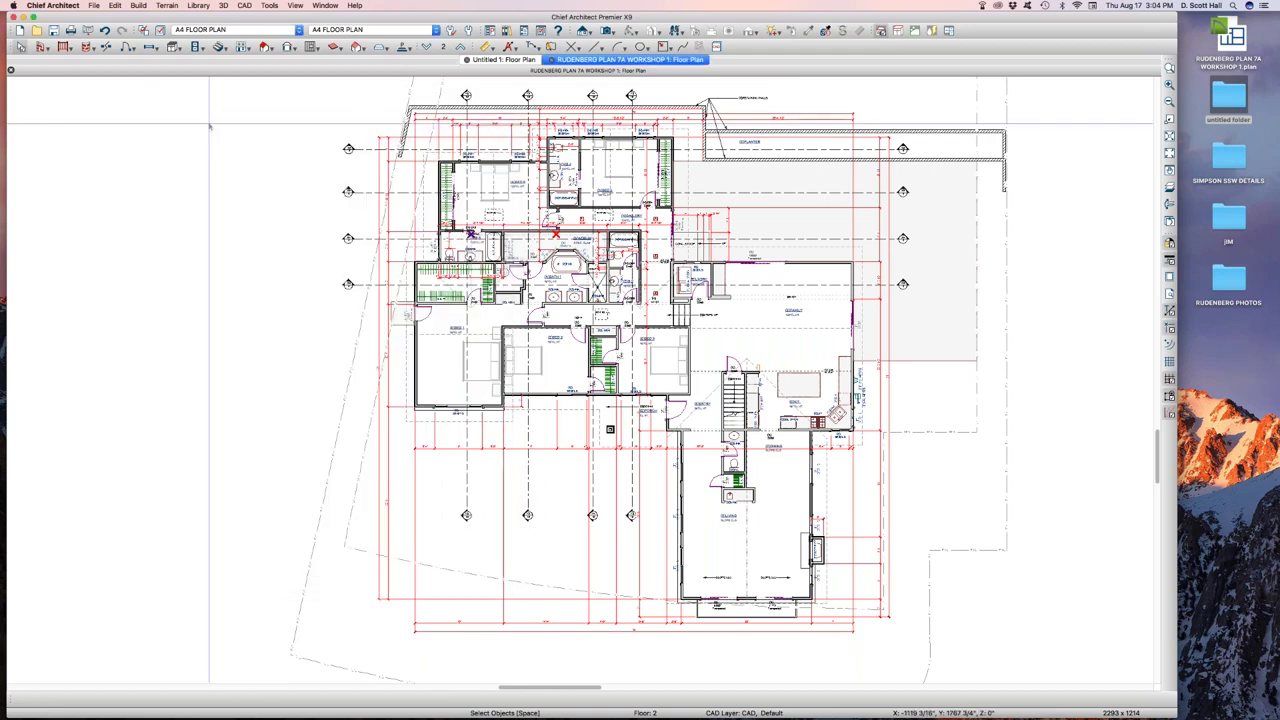
pyautogui.doubleClick(138, 255)
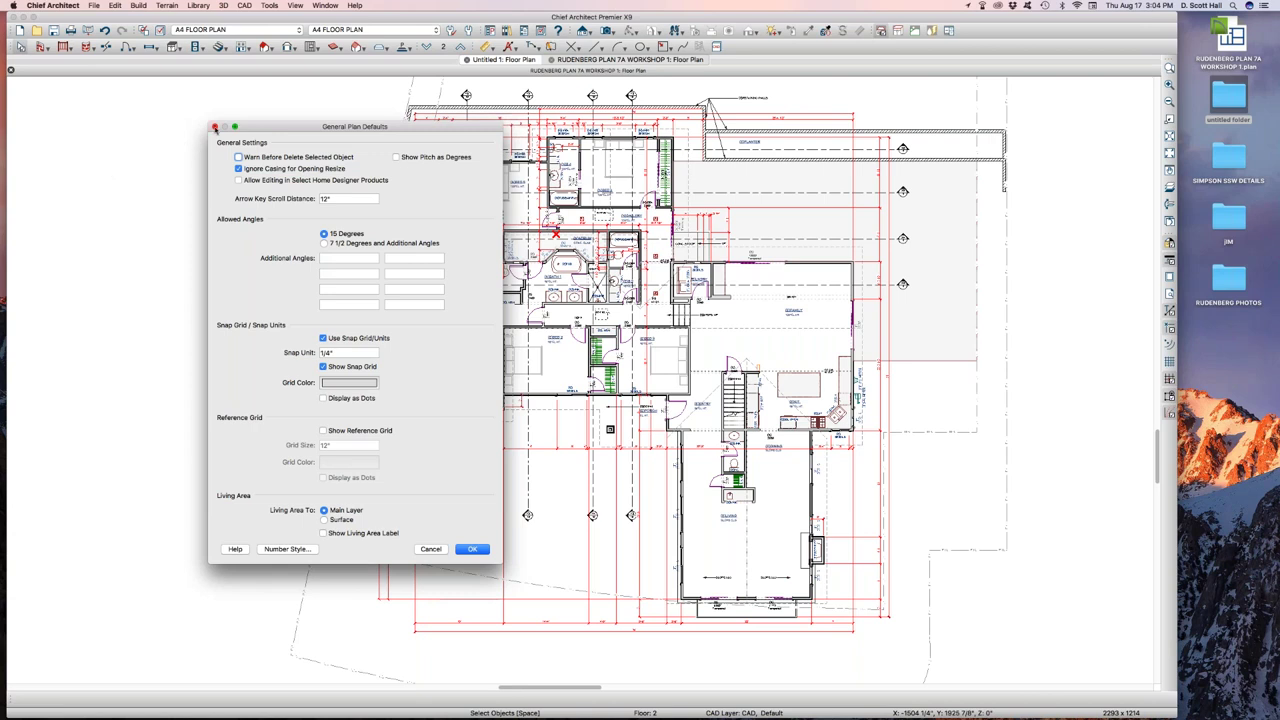
pyautogui.moveTo(255, 128); pyautogui.dragTo(224, 132)
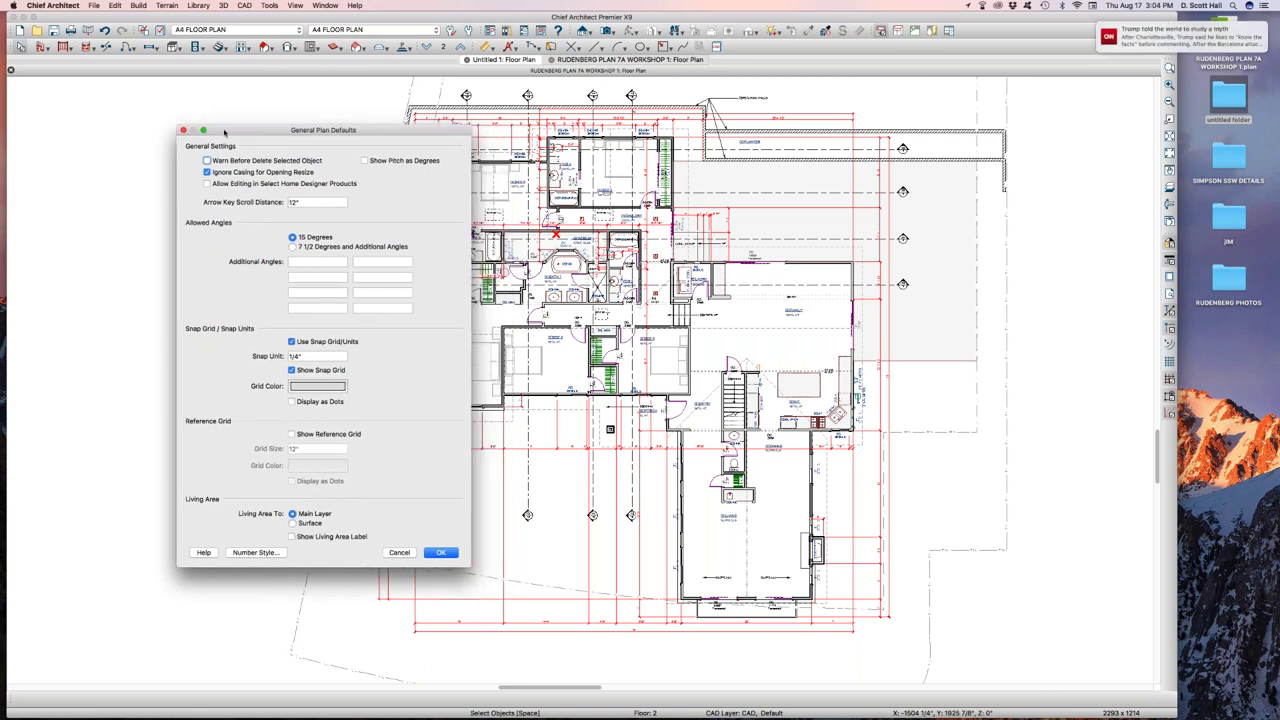
pyautogui.moveTo(224, 132); pyautogui.dragTo(127, 119)
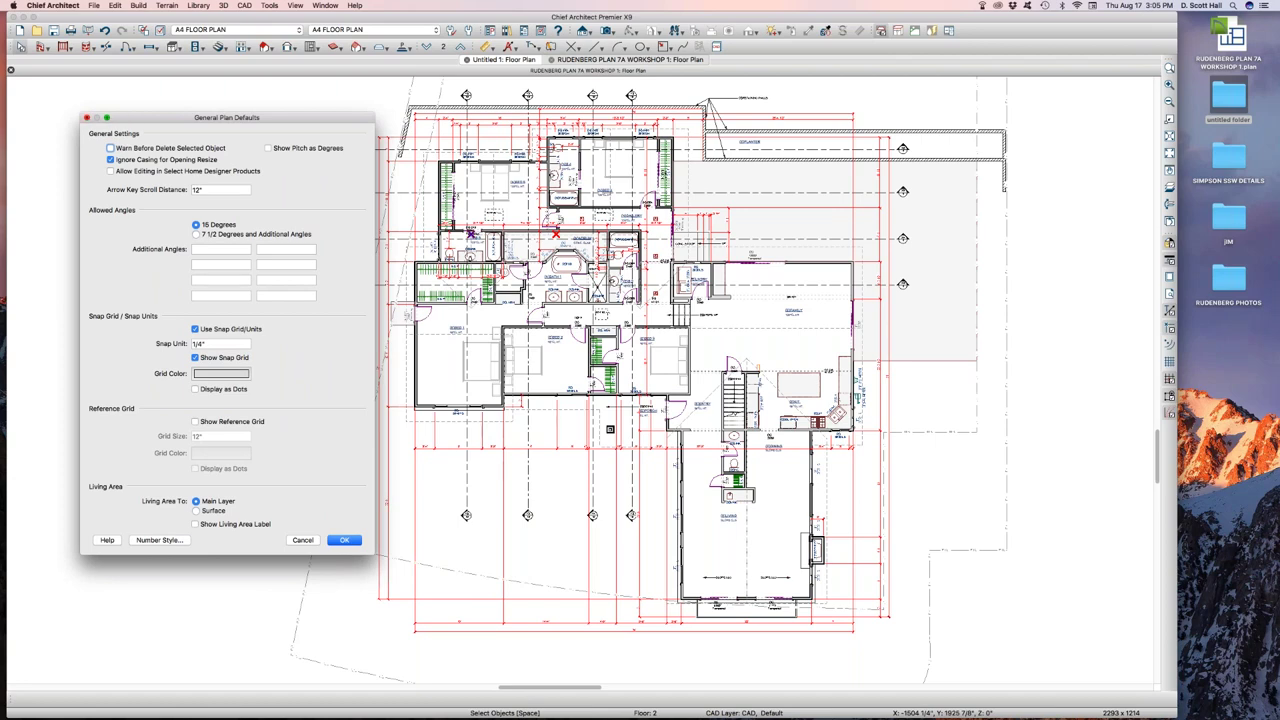
pyautogui.click(87, 118)
# - Look at the program-wide Appearance preferences and close them without making changes
pyautogui.click(52, 5)
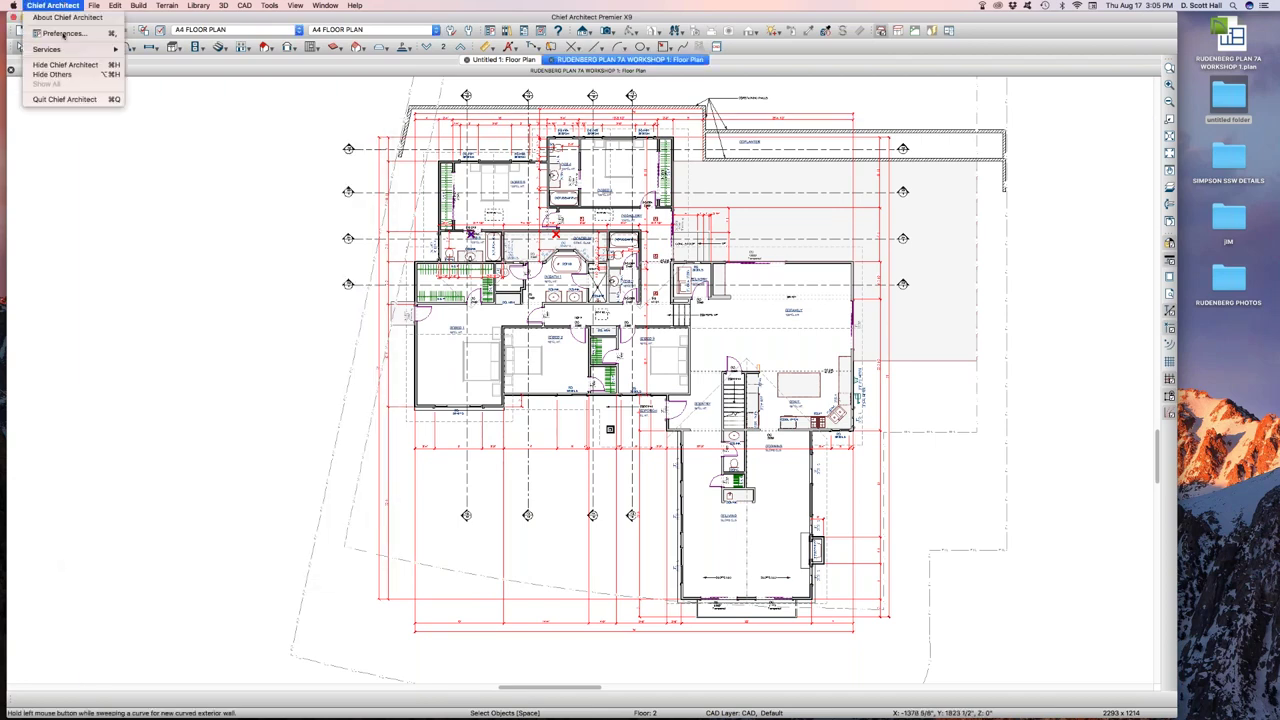
pyautogui.click(63, 34)
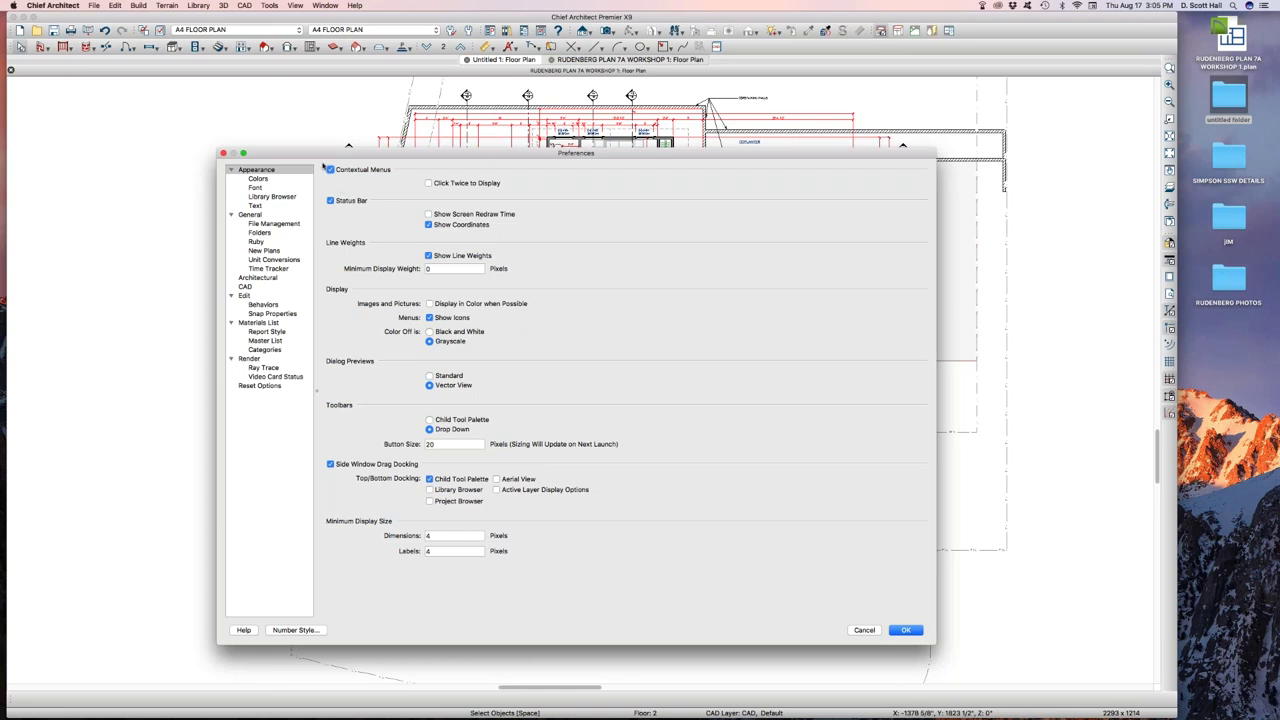
pyautogui.moveTo(322, 156); pyautogui.dragTo(598, 119)
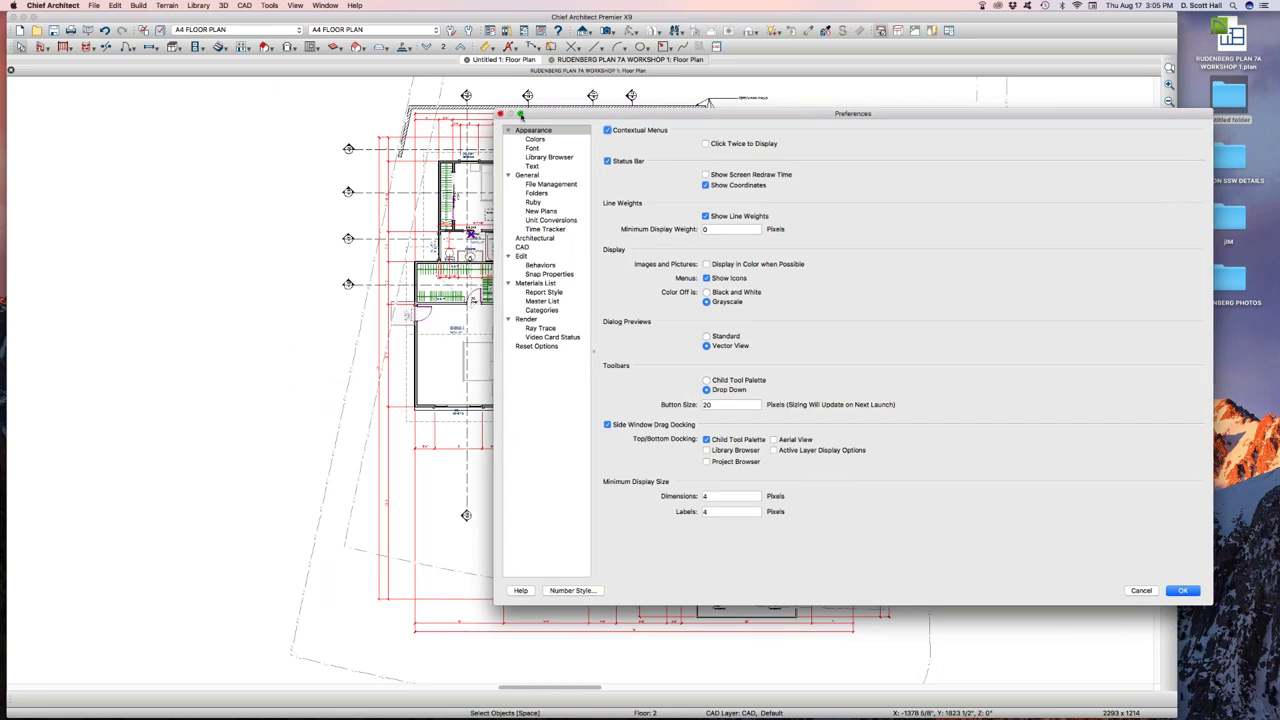
pyautogui.click(500, 114)
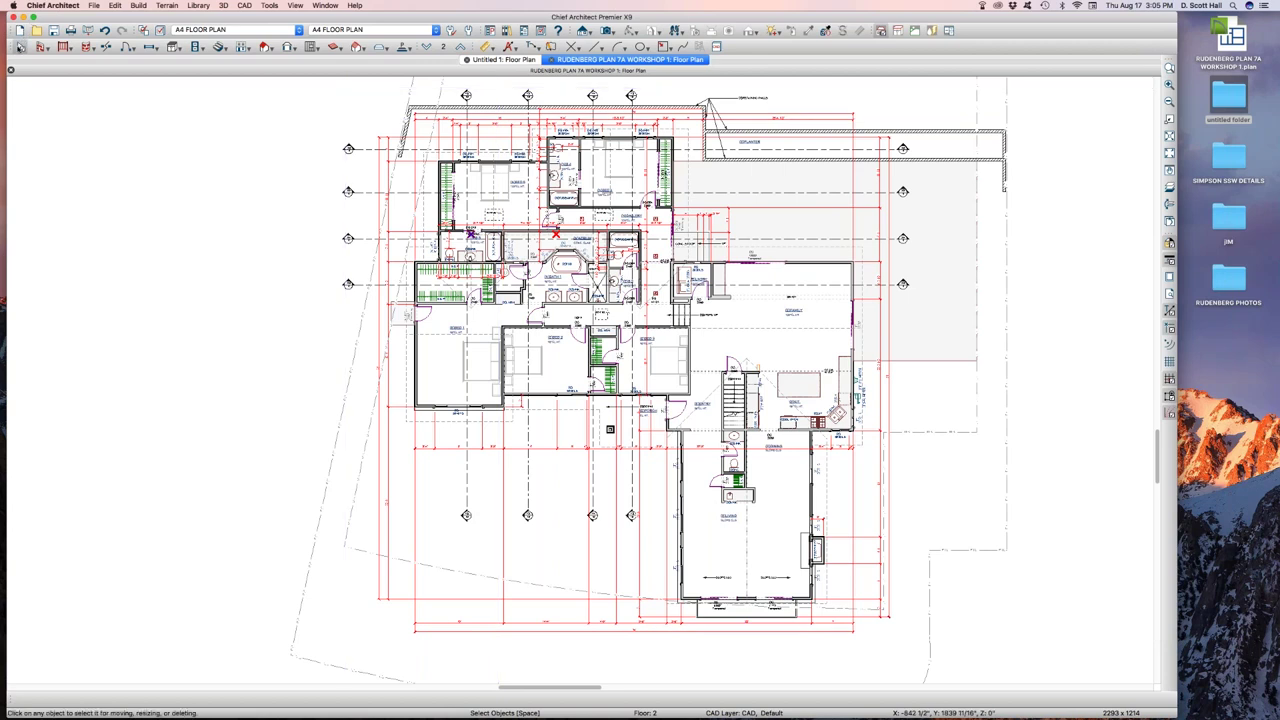
# - Examine the allowed angles and snap grid settings in the General Plan Defaults, and close them
pyautogui.doubleClick(20, 47)
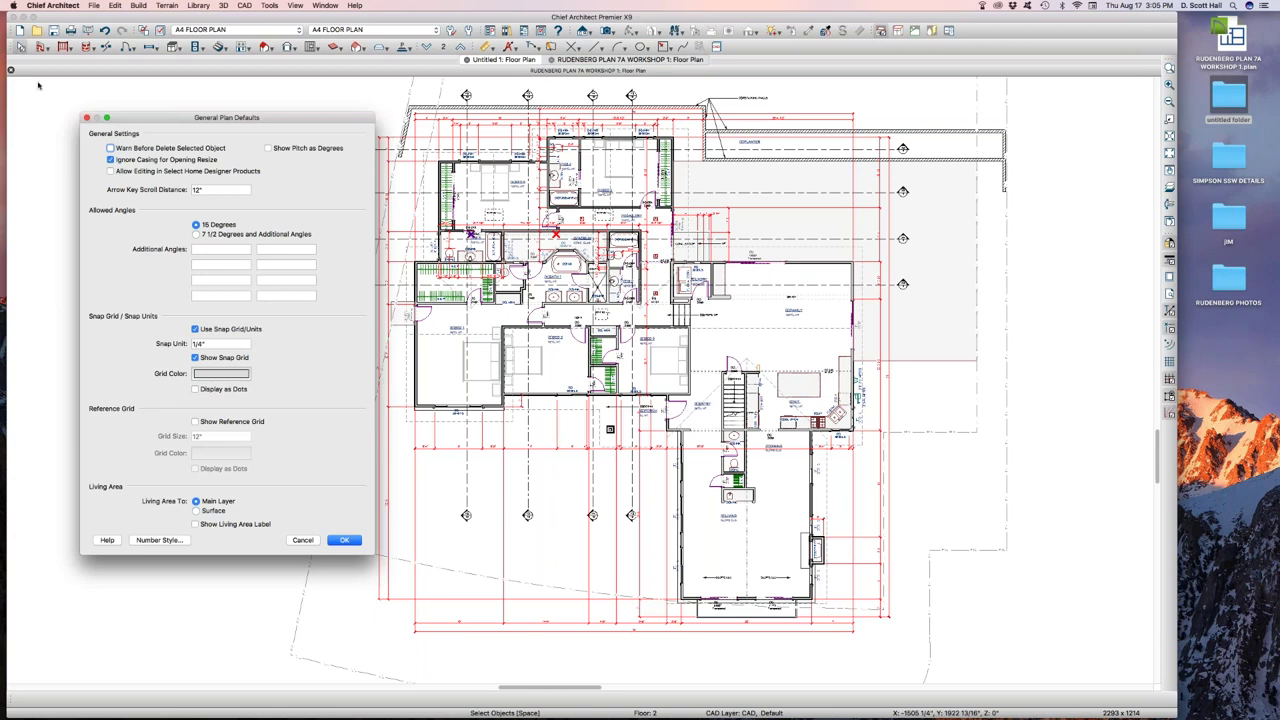
pyautogui.moveTo(156, 121); pyautogui.dragTo(200, 135)
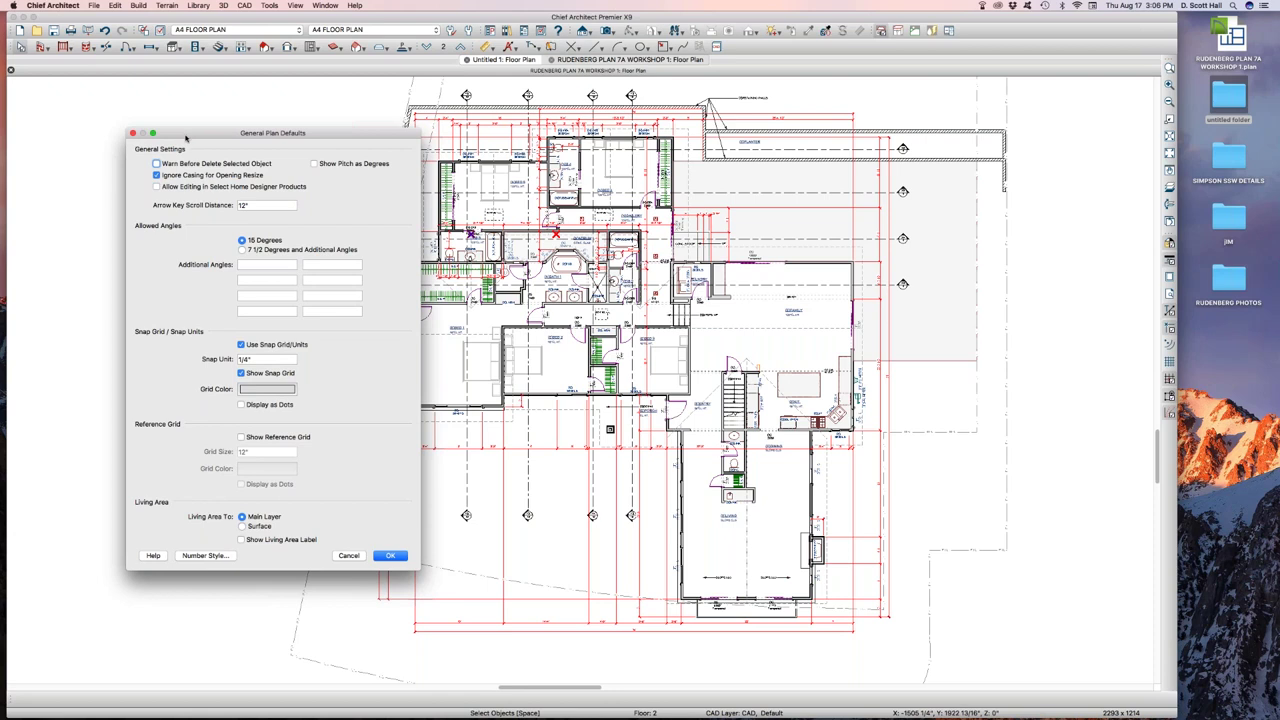
pyautogui.moveTo(189, 136); pyautogui.dragTo(190, 137)
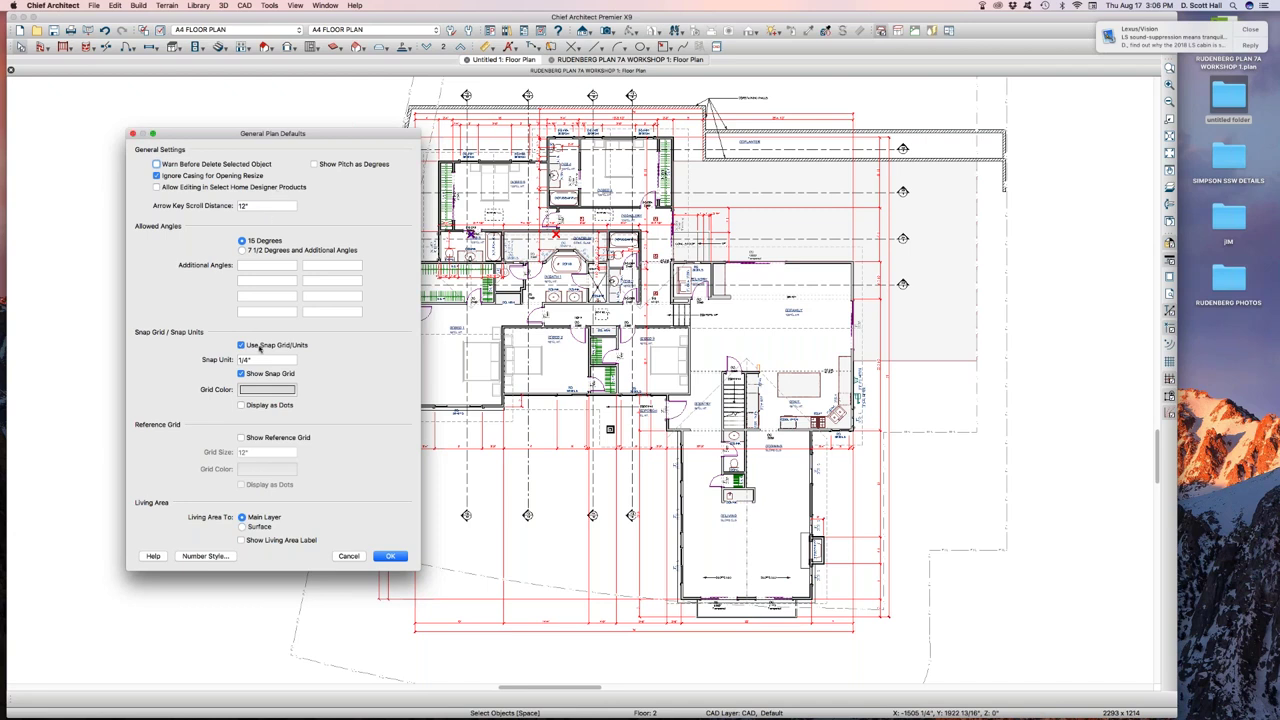
pyautogui.press('Tab')
pyautogui.moveTo(204, 138); pyautogui.dragTo(200, 135)
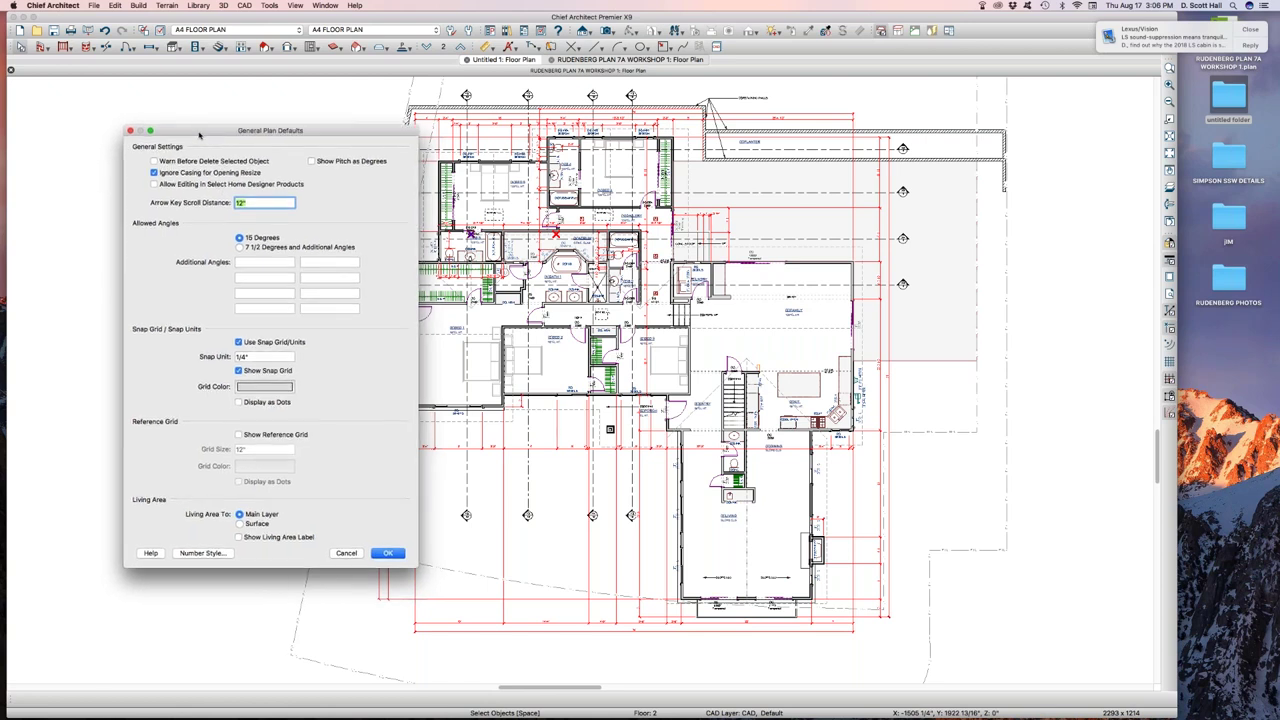
pyautogui.click(129, 131)
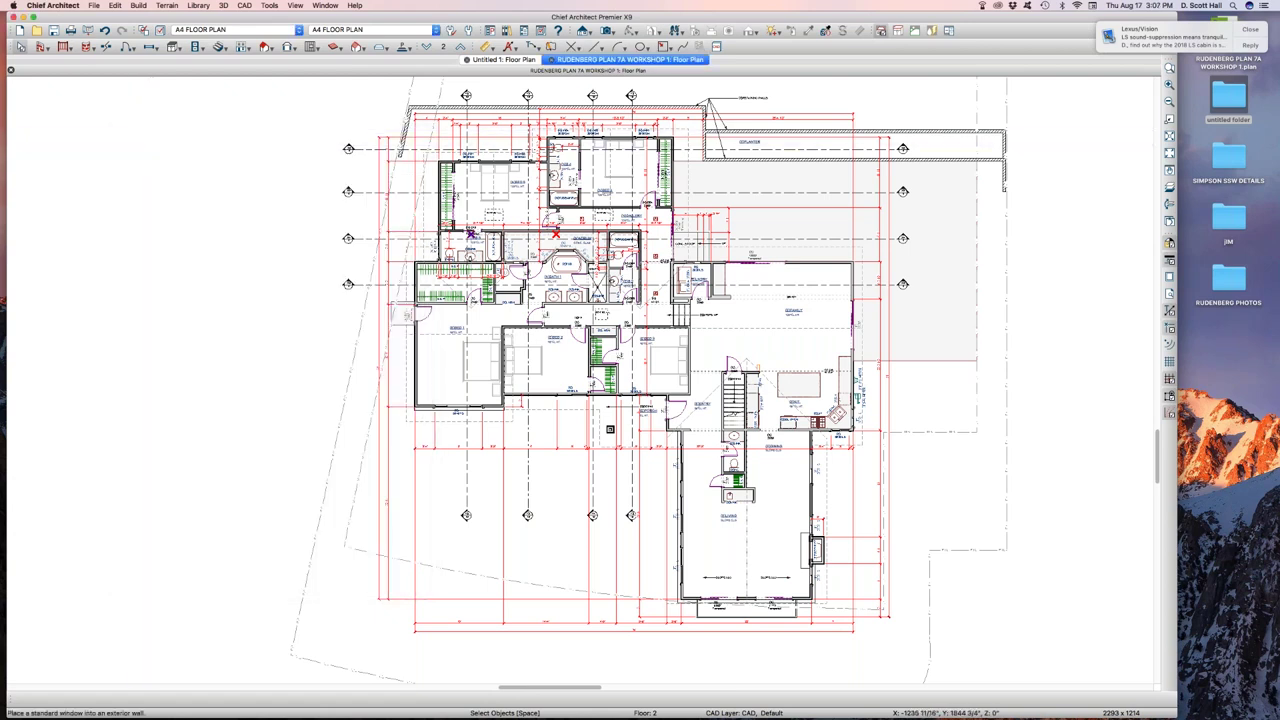
# - Open the program preferences, view the Colors settings and return to the Appearance settings
pyautogui.click(52, 5)
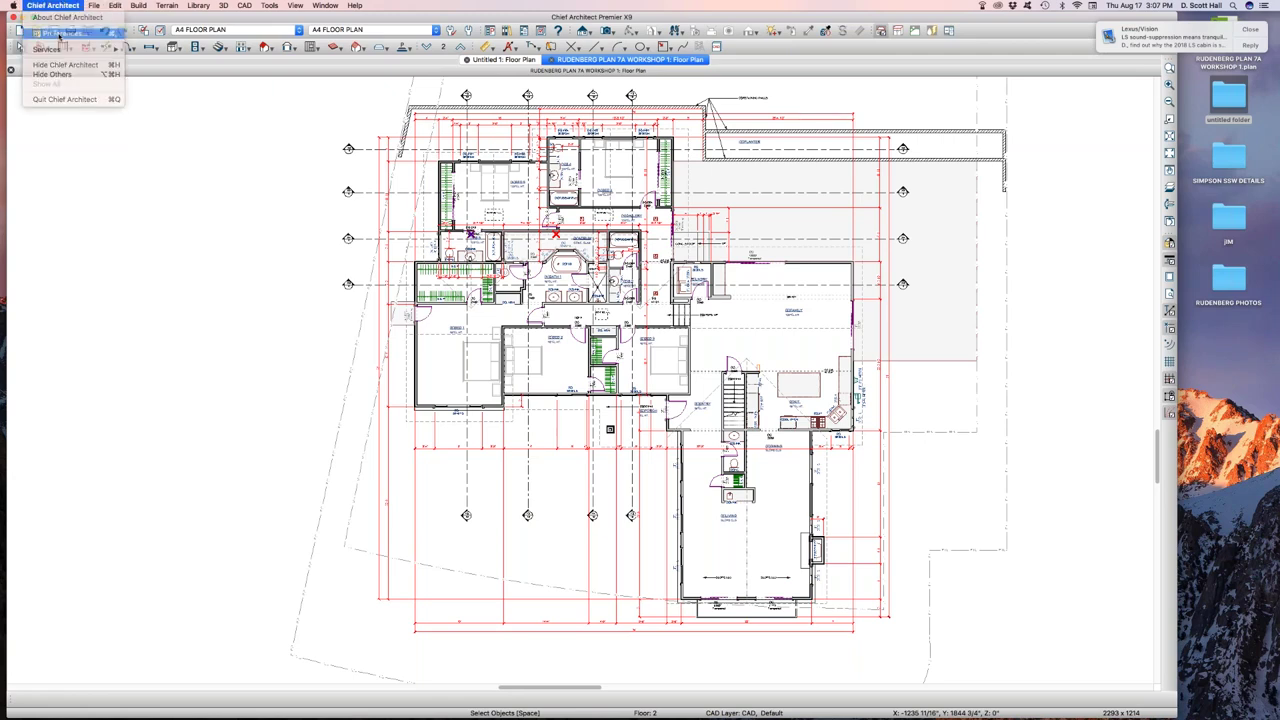
pyautogui.click(62, 33)
pyautogui.moveTo(557, 113); pyautogui.dragTo(342, 69)
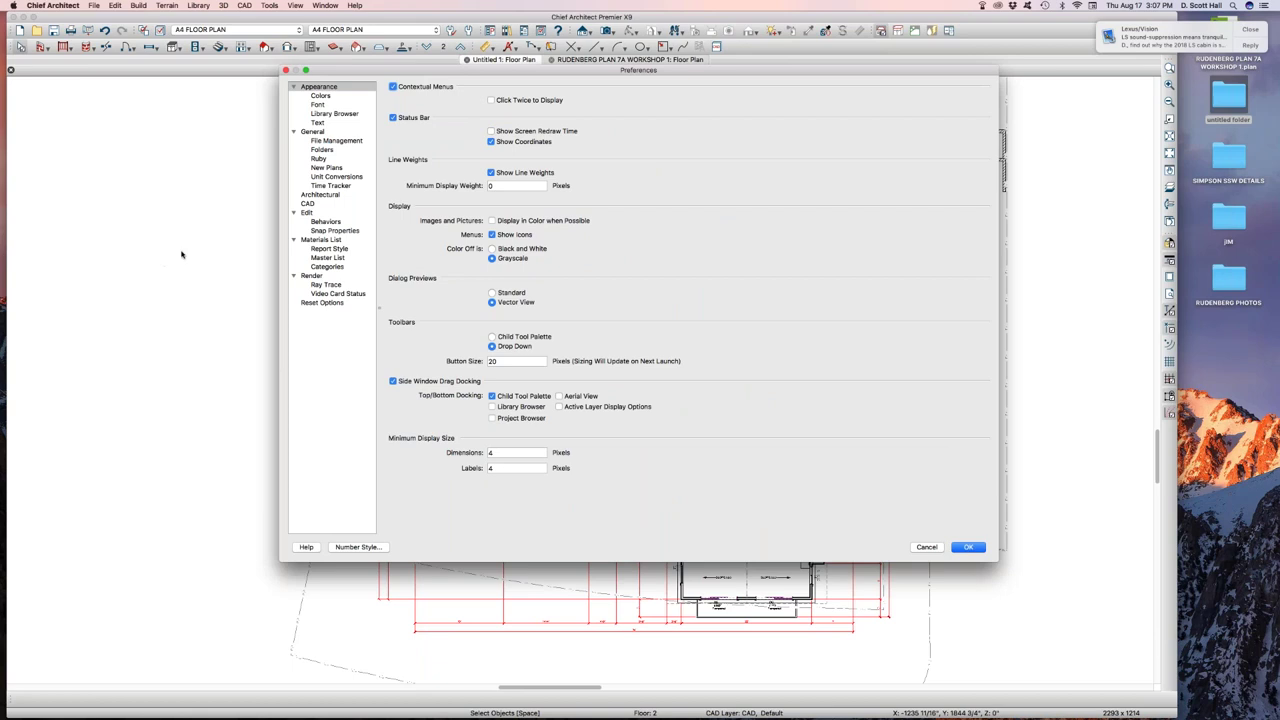
pyautogui.moveTo(338, 79); pyautogui.dragTo(538, 141)
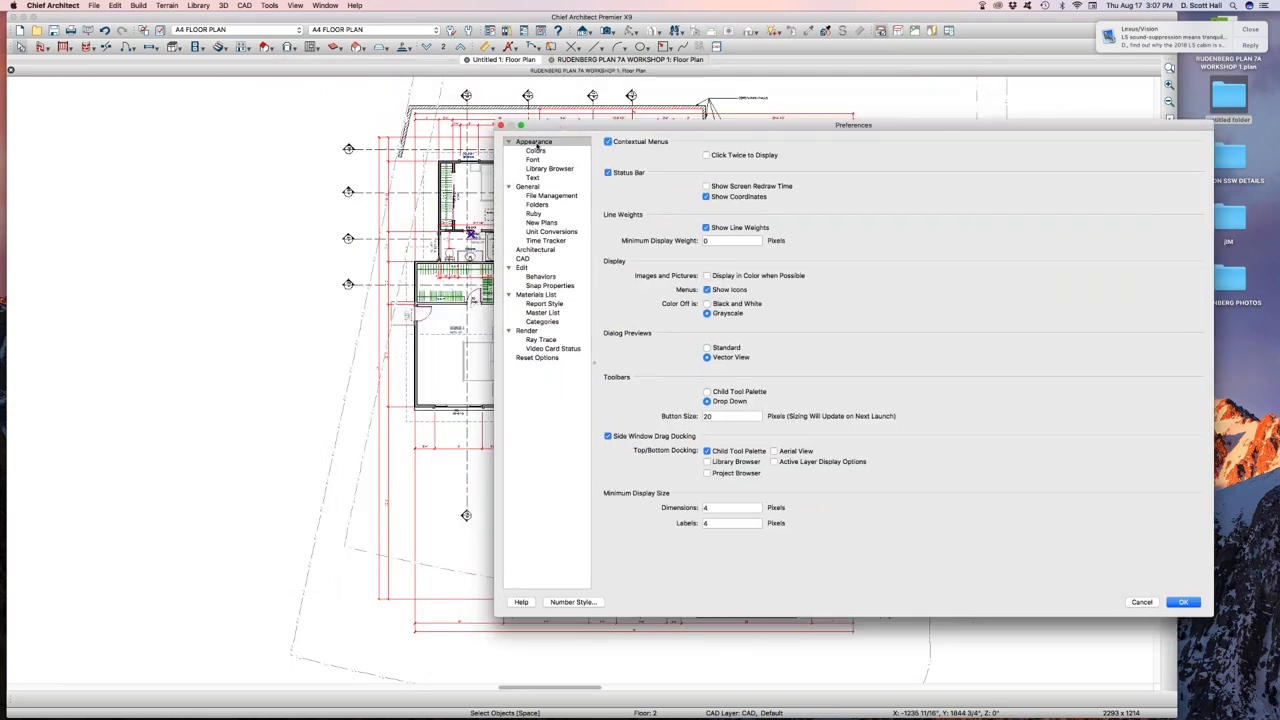
pyautogui.click(536, 150)
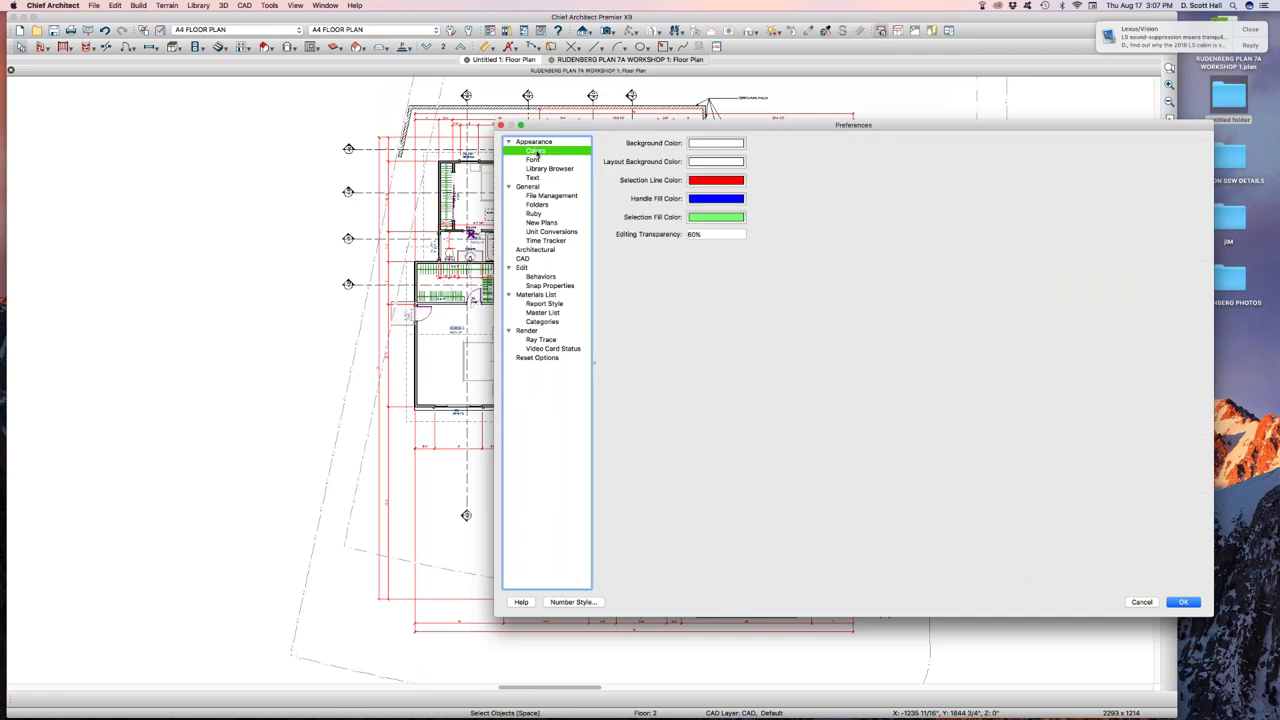
pyautogui.click(532, 143)
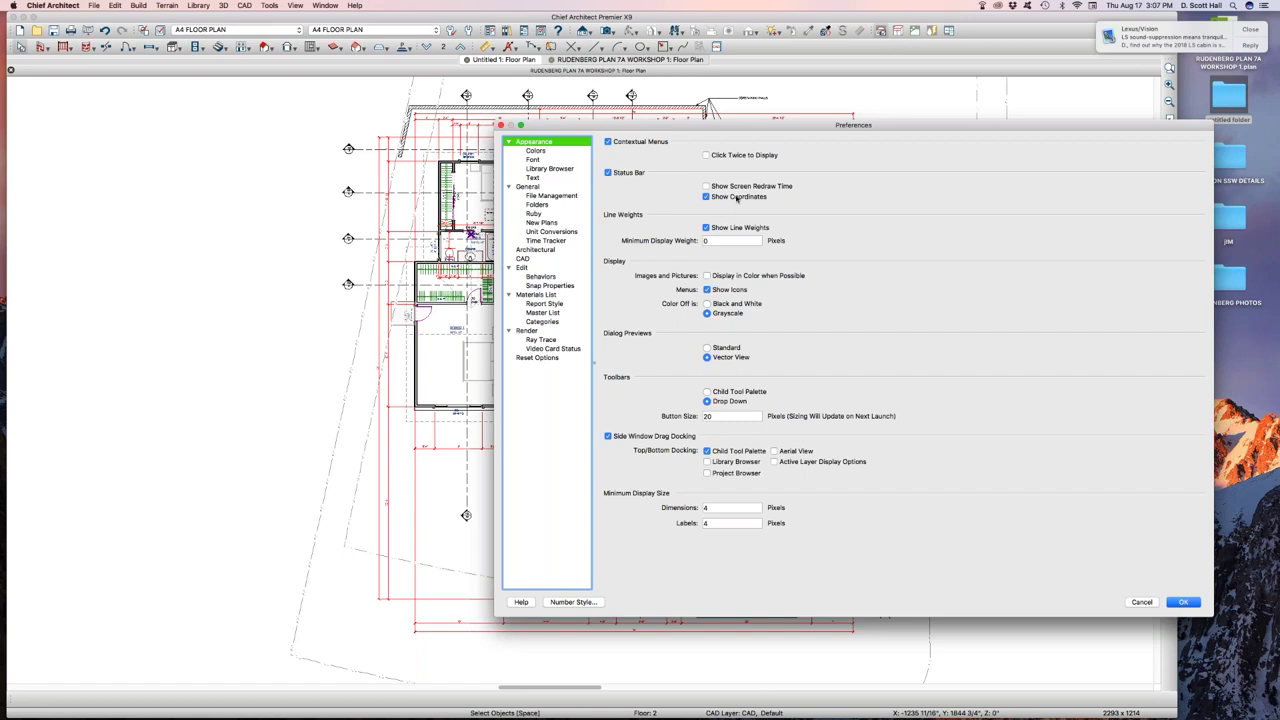
# - Turn off Show Coordinates for the status bar and leave Show Screen Redraw Time off
pyautogui.click(706, 197)
pyautogui.click(706, 197)
pyautogui.click(706, 198)
pyautogui.click(707, 186)
pyautogui.click(706, 186)
pyautogui.click(720, 240)
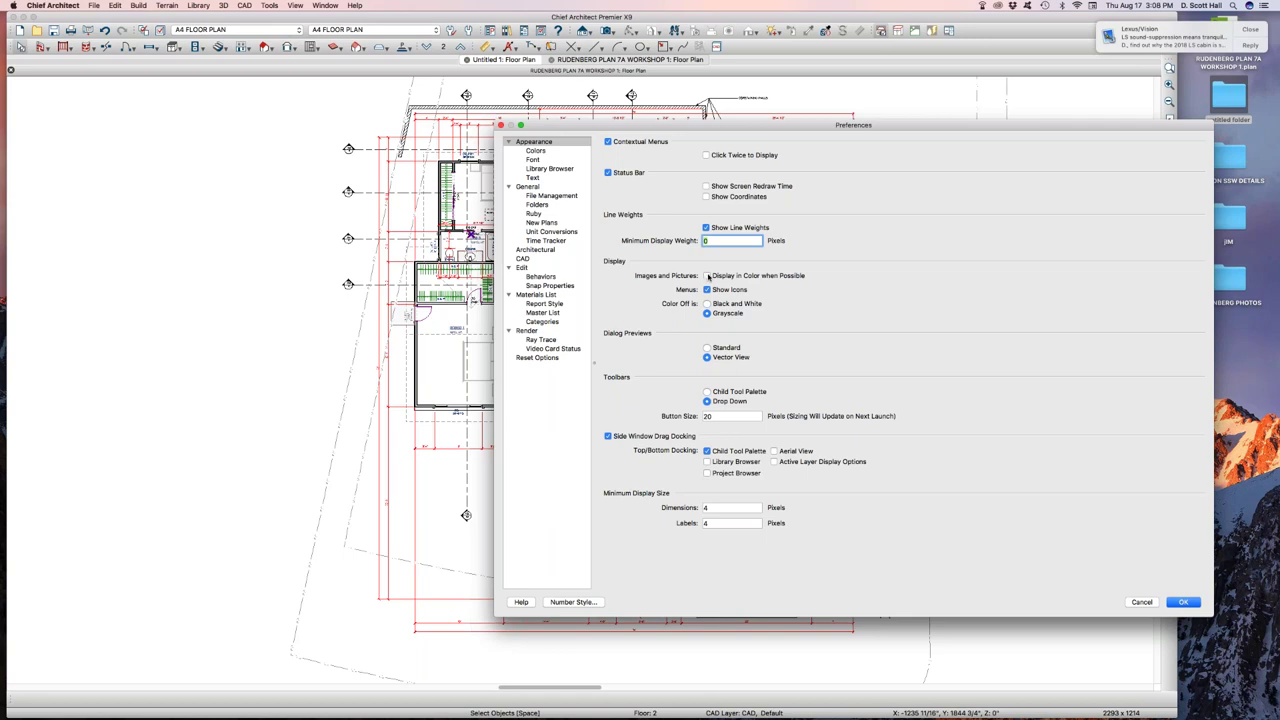
# - Enable Display in Color when Possible for images and pictures, keep menu icons shown, and apply the preferences
pyautogui.click(707, 276)
pyautogui.click(707, 290)
pyautogui.click(707, 290)
pyautogui.moveTo(622, 128); pyautogui.dragTo(634, 133)
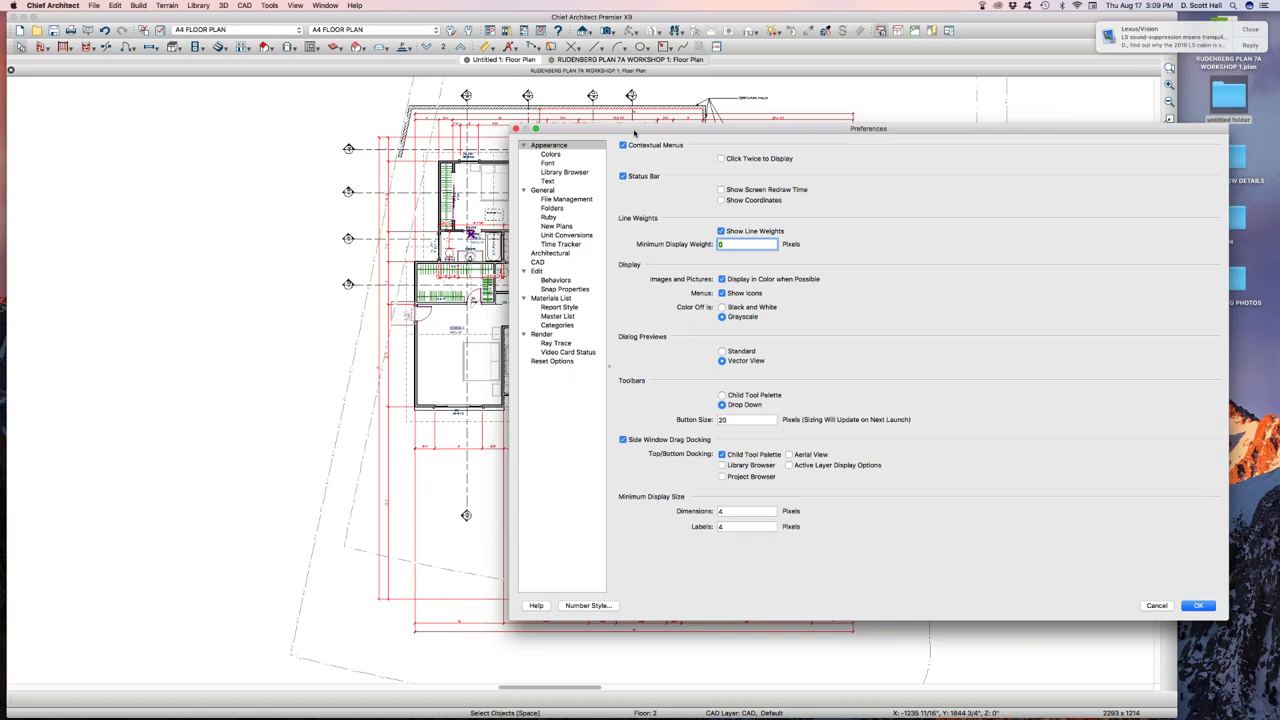
pyautogui.click(1195, 605)
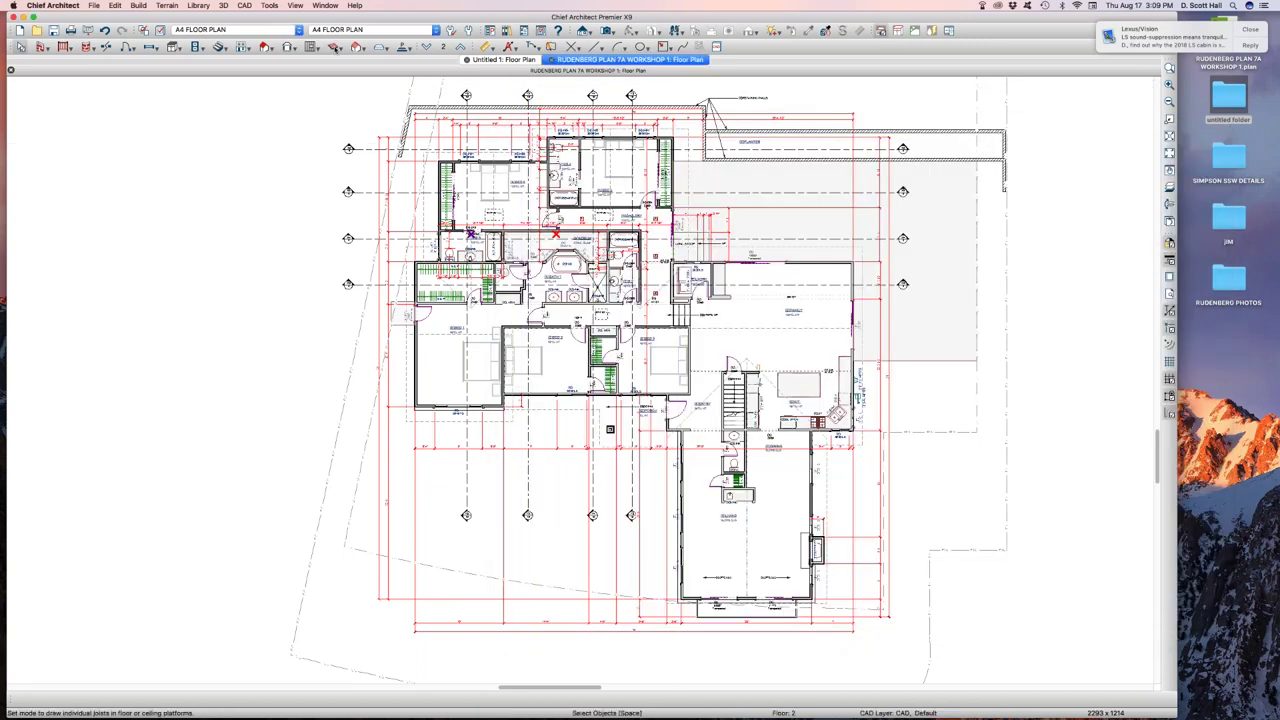
# - Examine the icons beside the floor framing tools and Edit commands, and view the Default Settings list
pyautogui.click(335, 47)
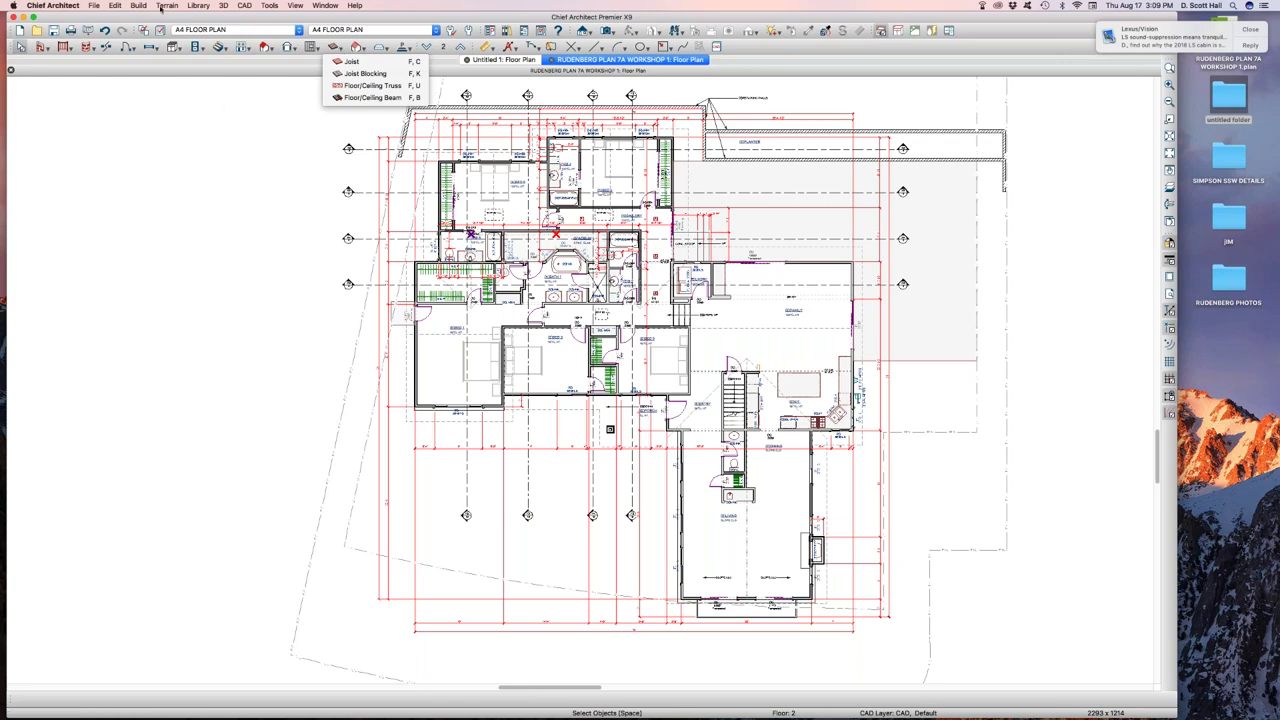
pyautogui.click(116, 5)
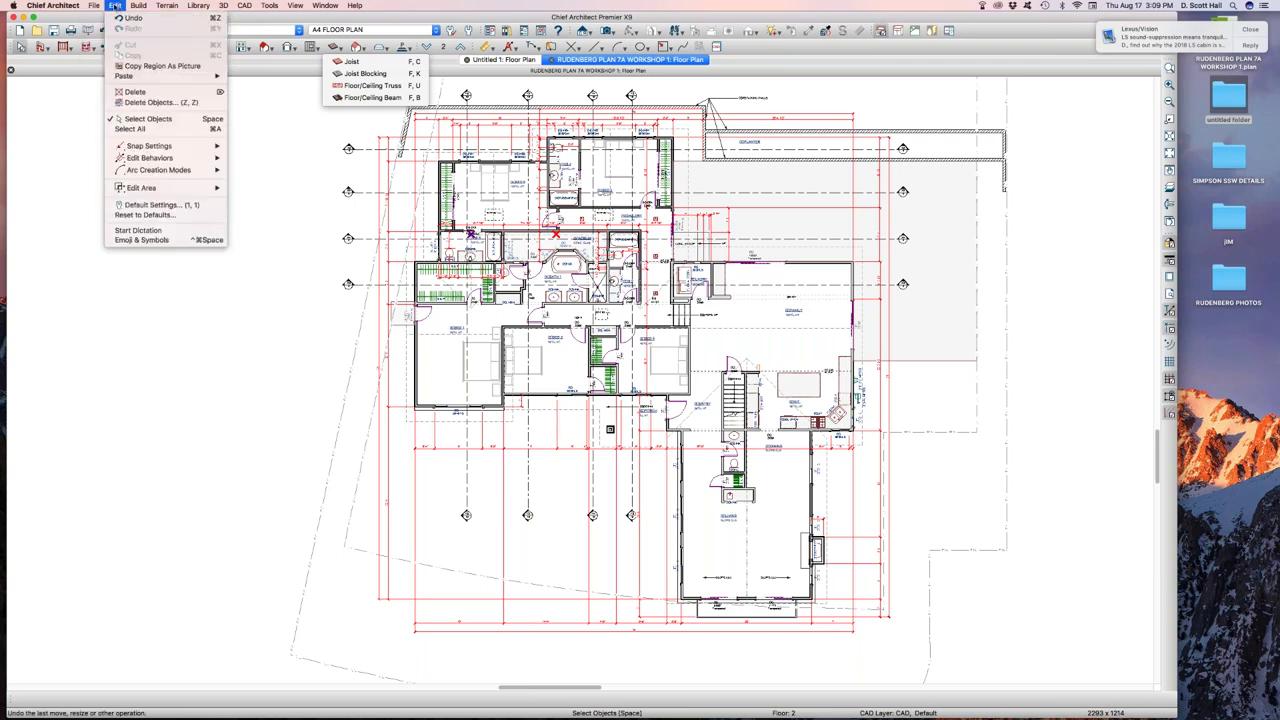
pyautogui.click(236, 367)
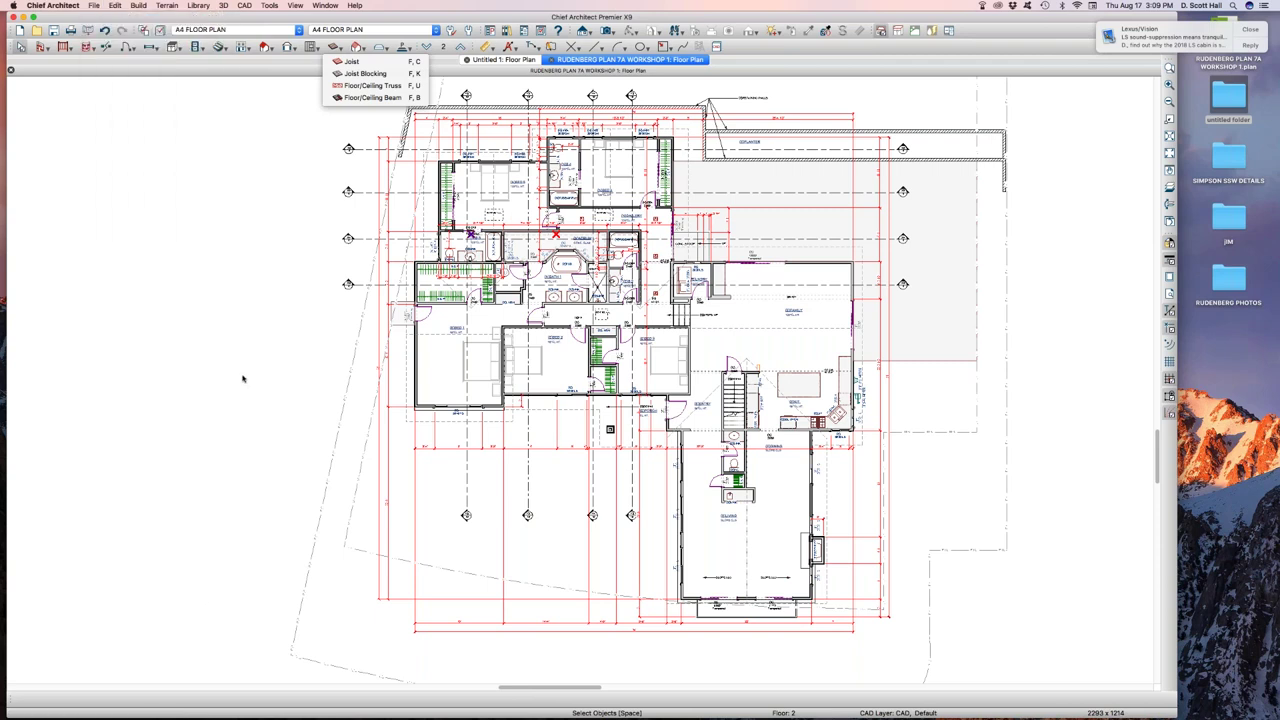
pyautogui.press('super+d')
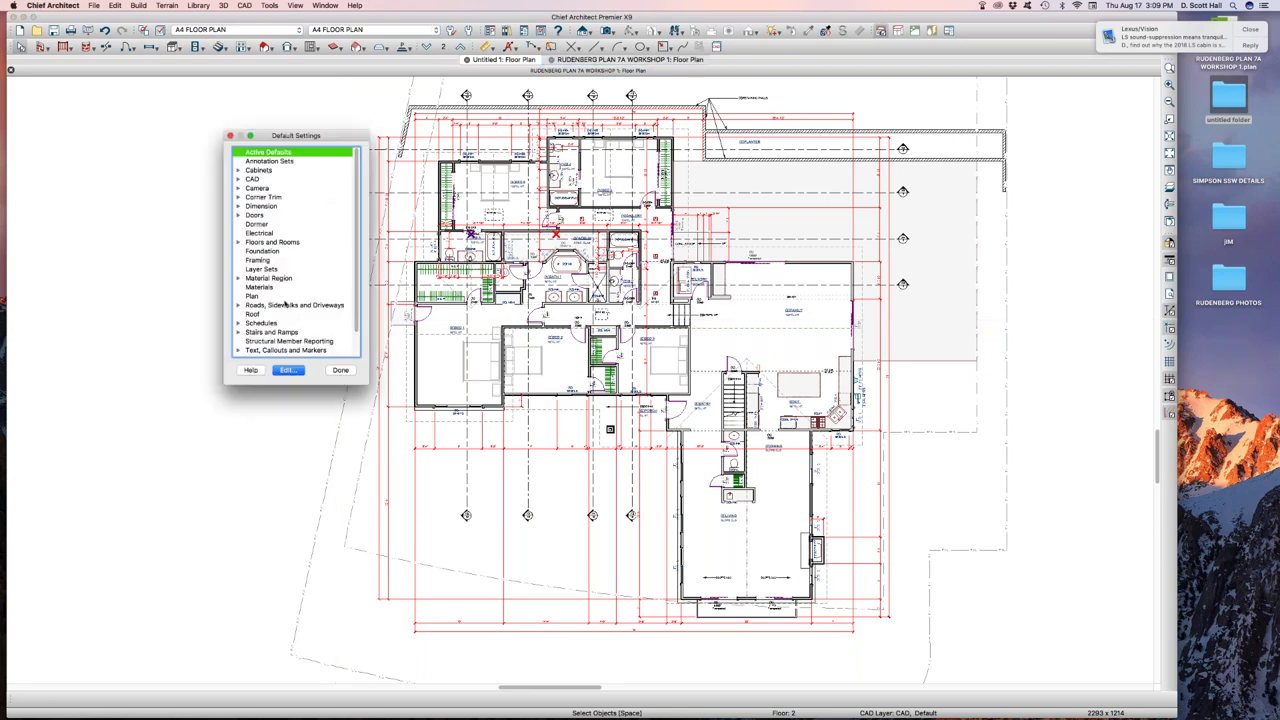
pyautogui.click(340, 370)
# - Turn off Show Icons for menus in the Appearance preferences, and check the roof framing tool list
pyautogui.click(93, 5)
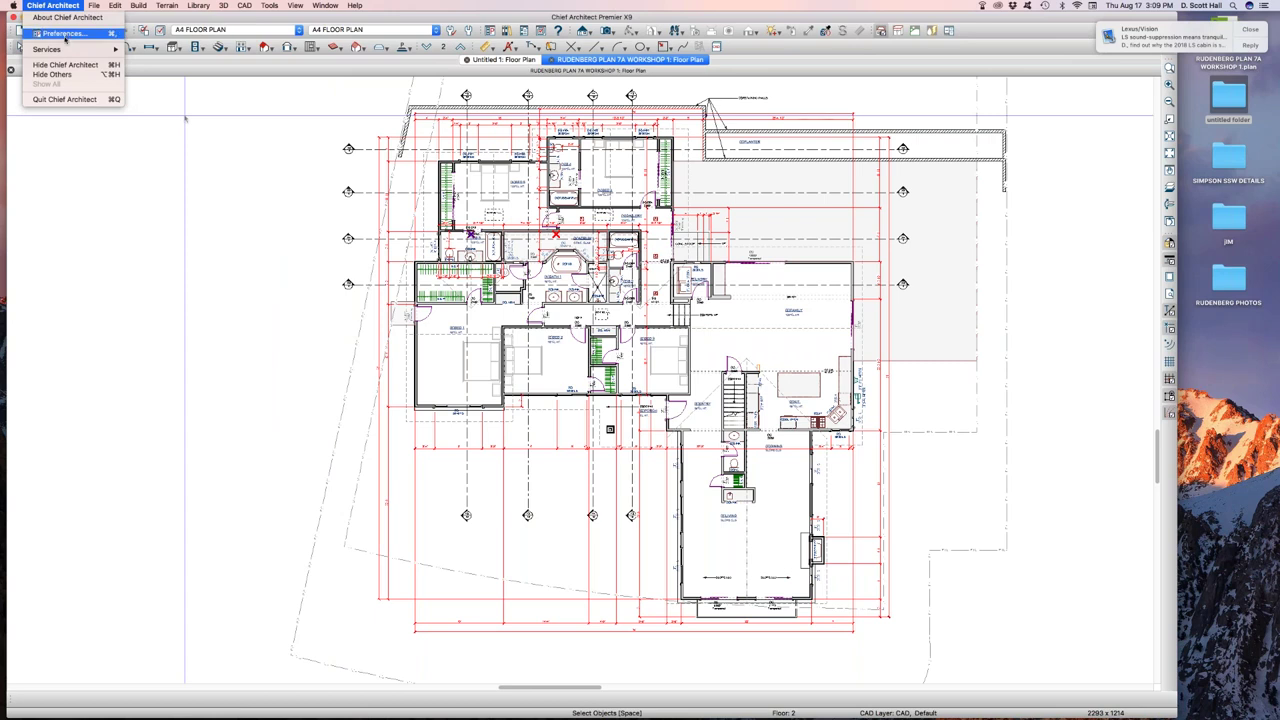
pyautogui.click(81, 37)
pyautogui.moveTo(662, 128); pyautogui.dragTo(264, 190)
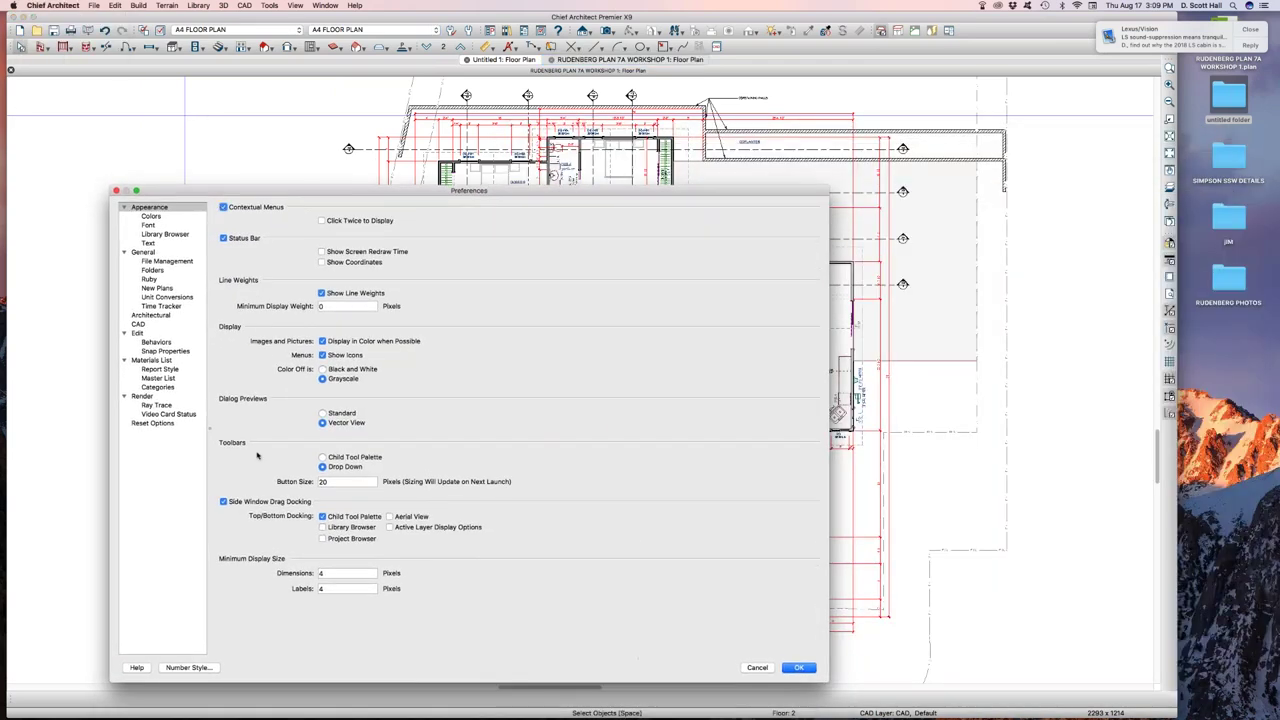
pyautogui.click(343, 356)
pyautogui.click(798, 667)
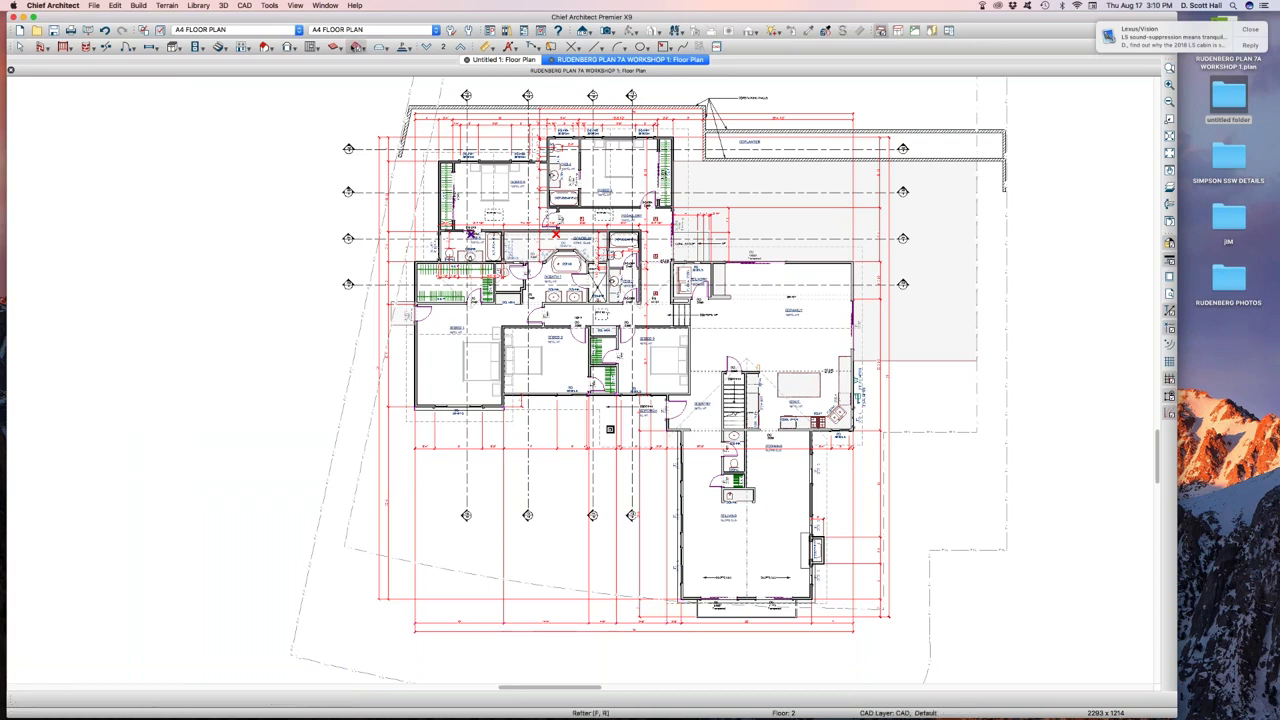
pyautogui.click(365, 48)
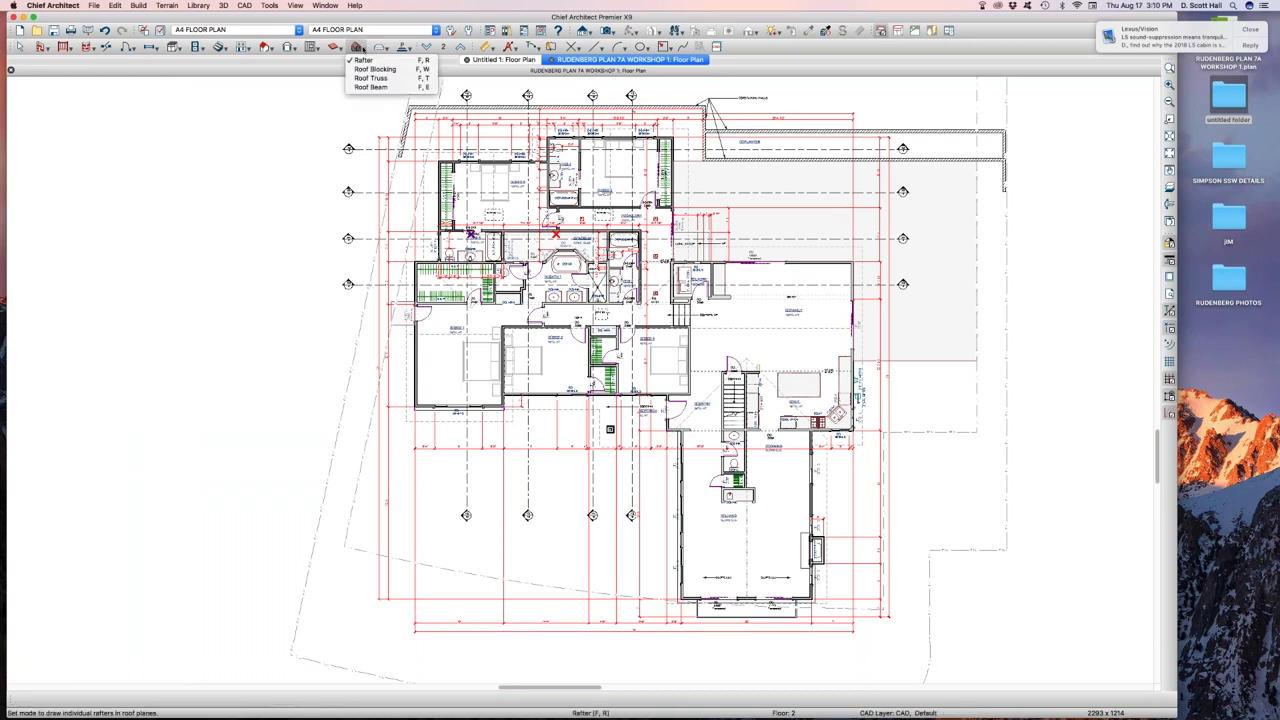
pyautogui.click(93, 5)
pyautogui.click(93, 5)
# - Turn Show Icons for menus back on in the Appearance preferences and apply the change
pyautogui.click(52, 5)
pyautogui.click(52, 5)
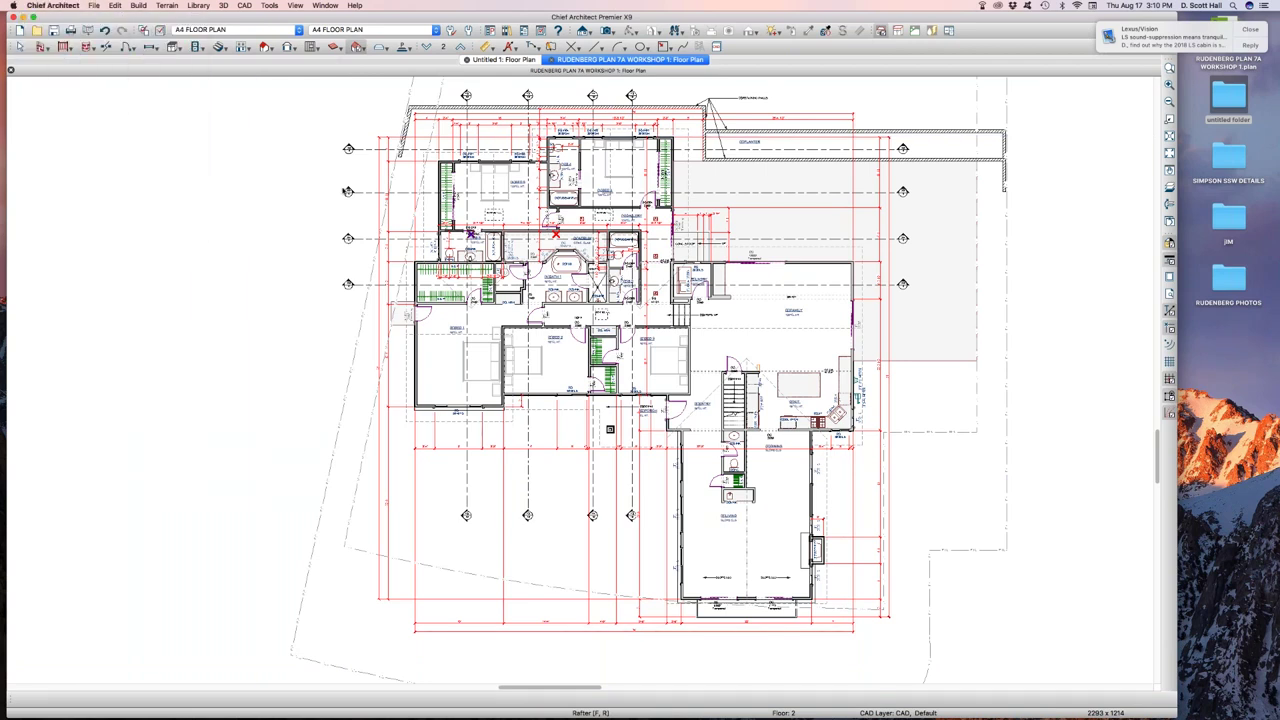
pyautogui.click(322, 356)
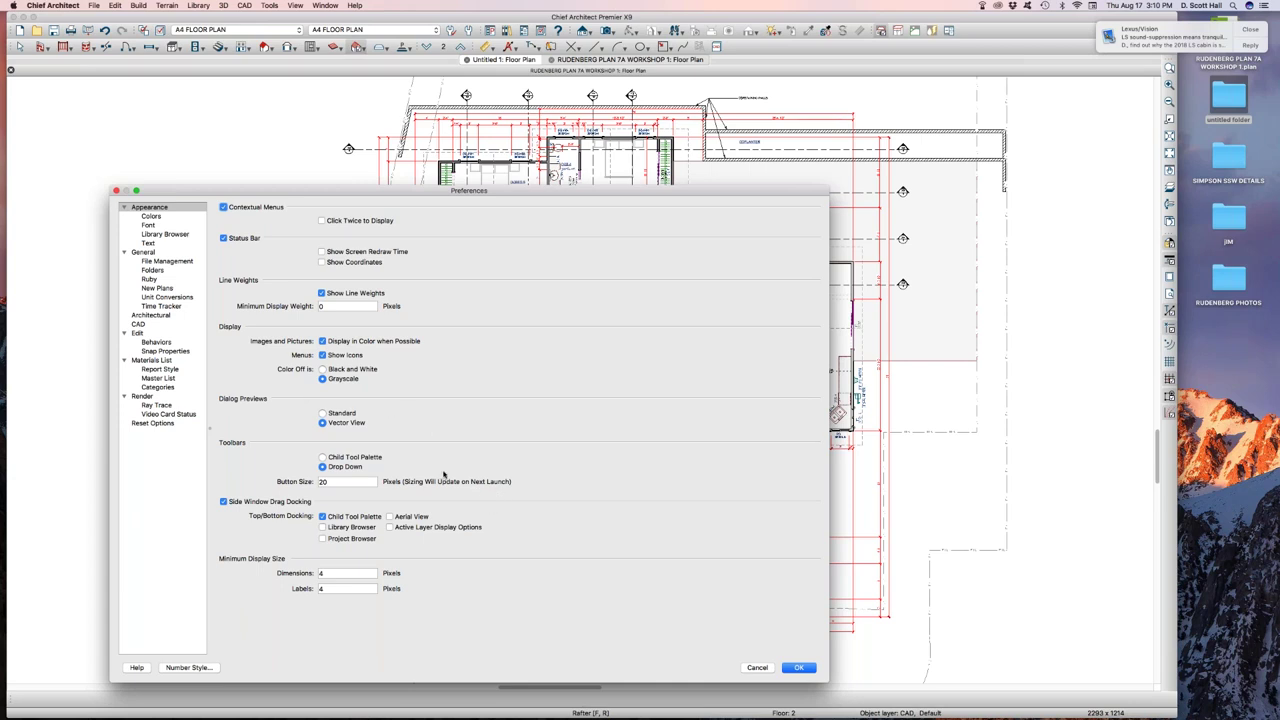
pyautogui.click(790, 669)
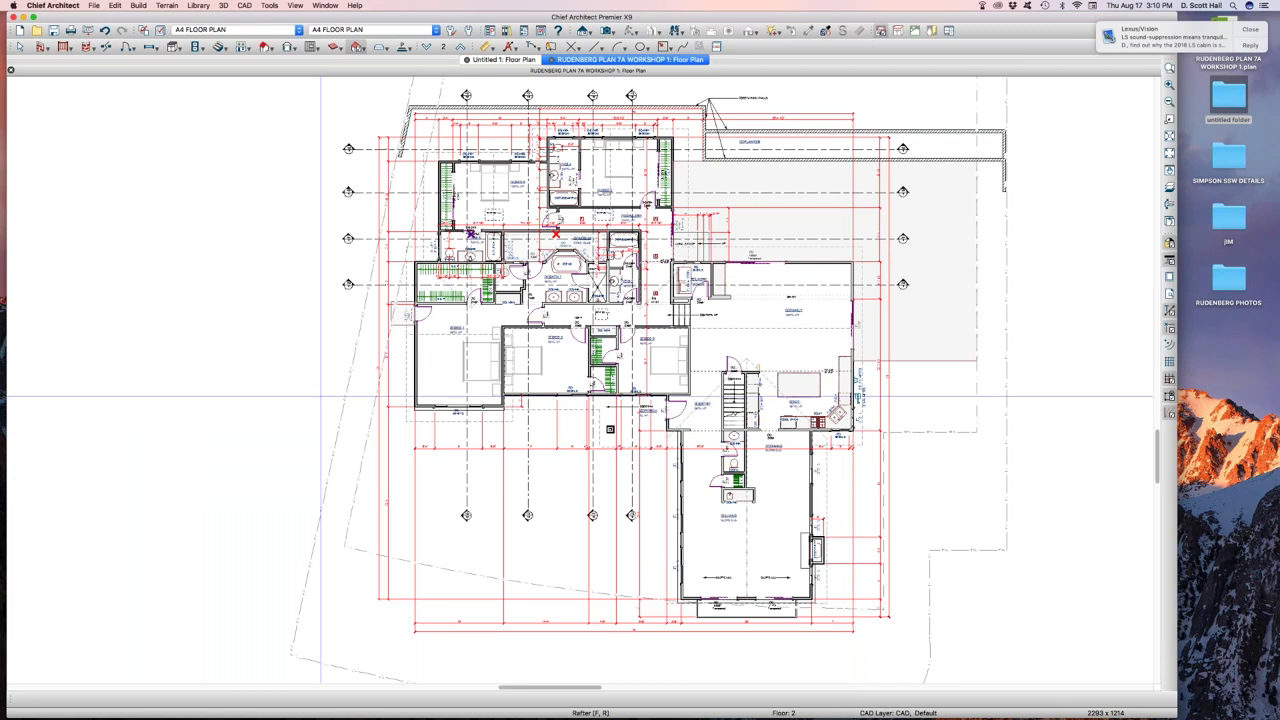
pyautogui.press('super+p')
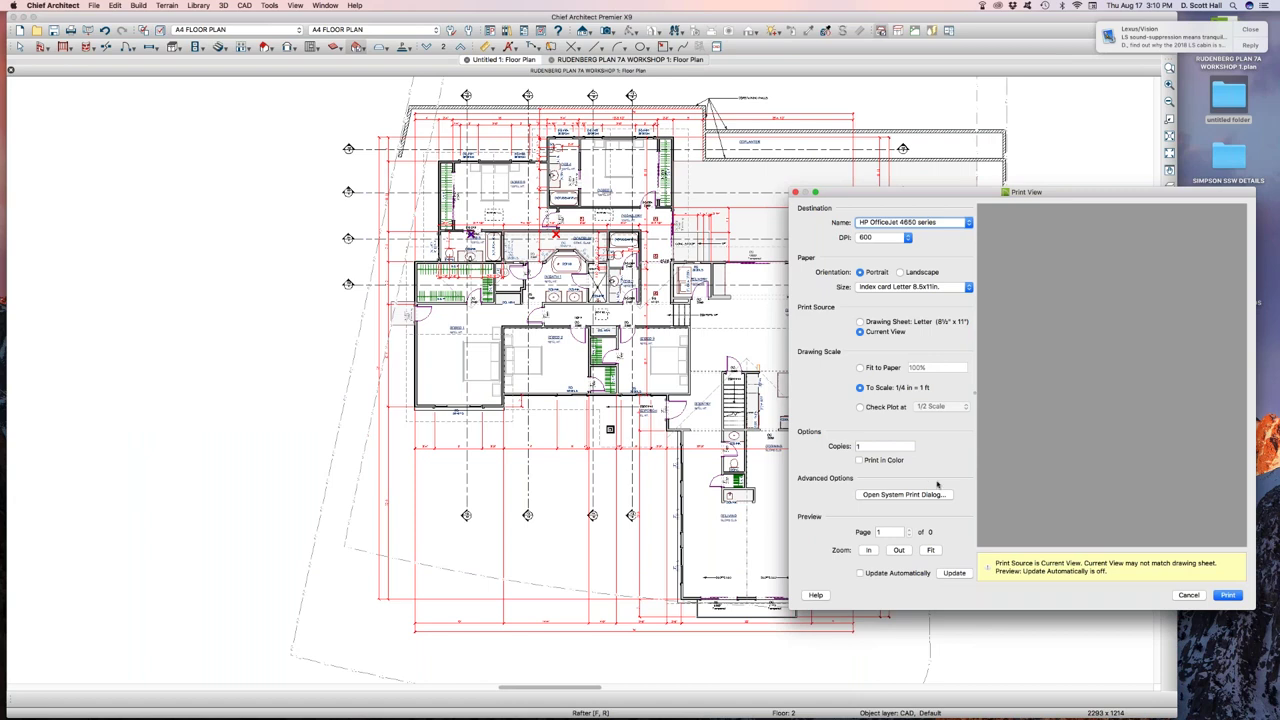
pyautogui.click(1189, 595)
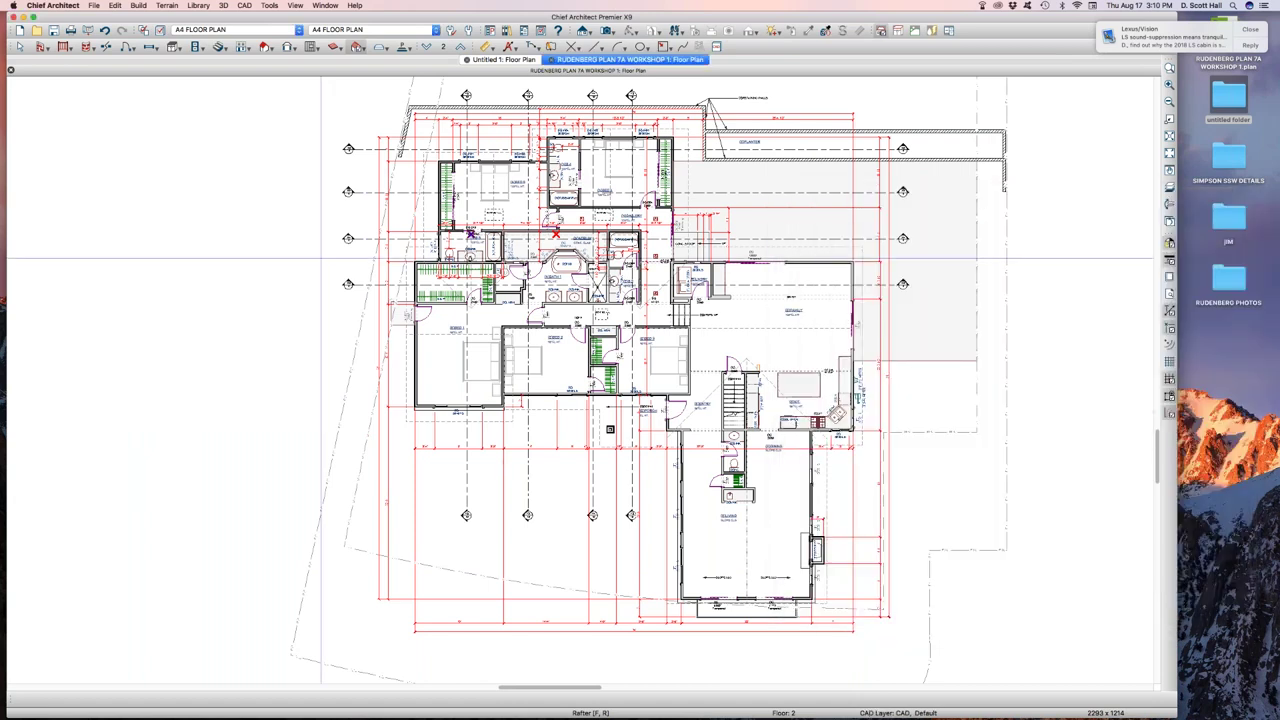
pyautogui.click(53, 5)
pyautogui.press('super+p')
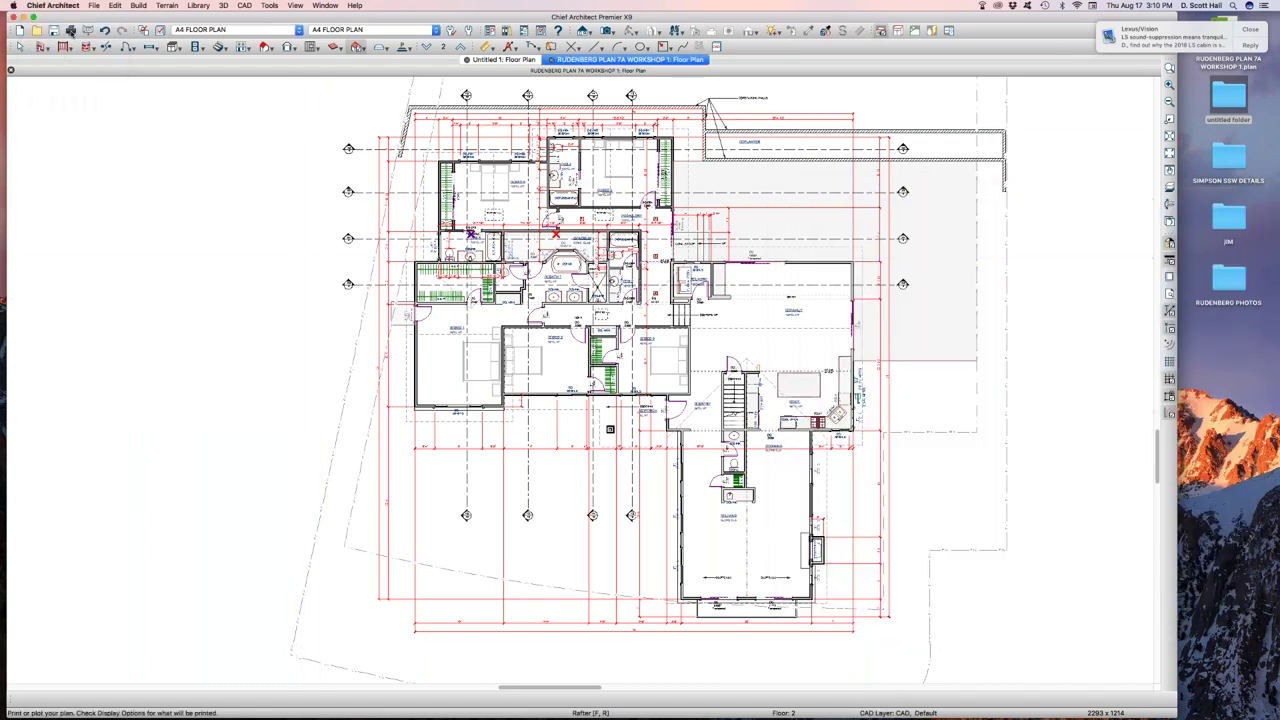
pyautogui.click(60, 5)
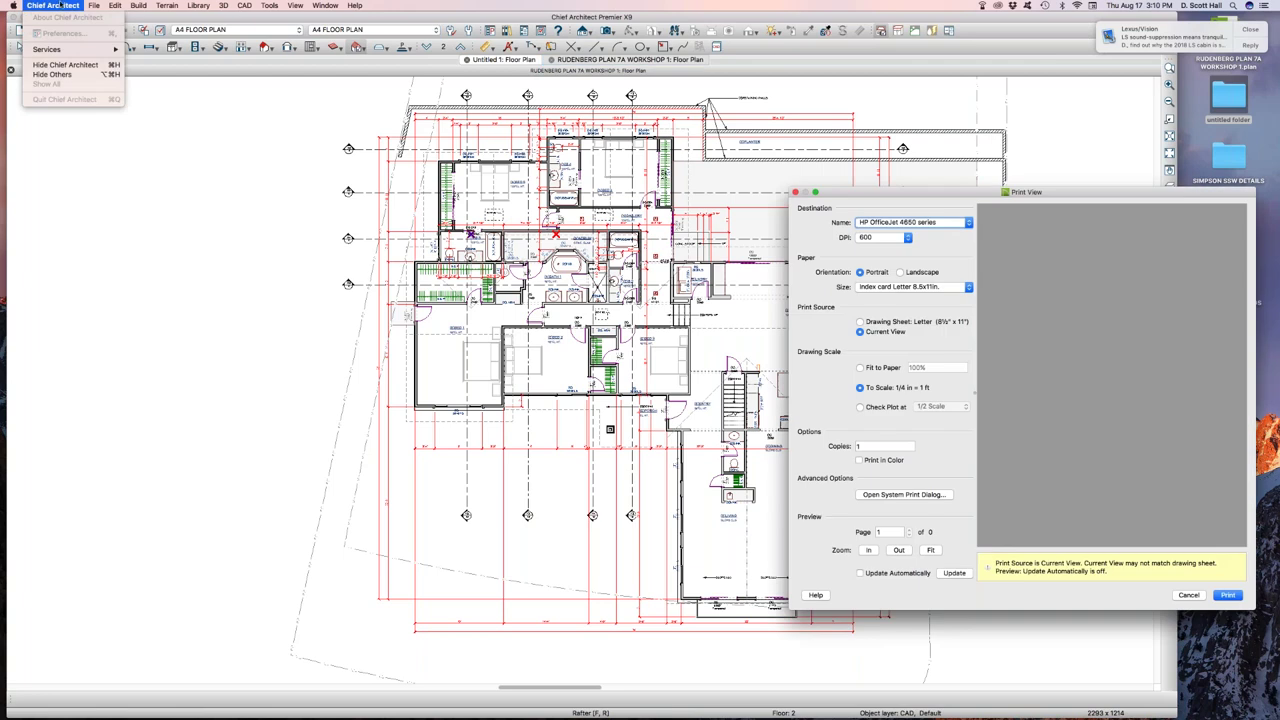
pyautogui.click(1197, 596)
pyautogui.click(1189, 595)
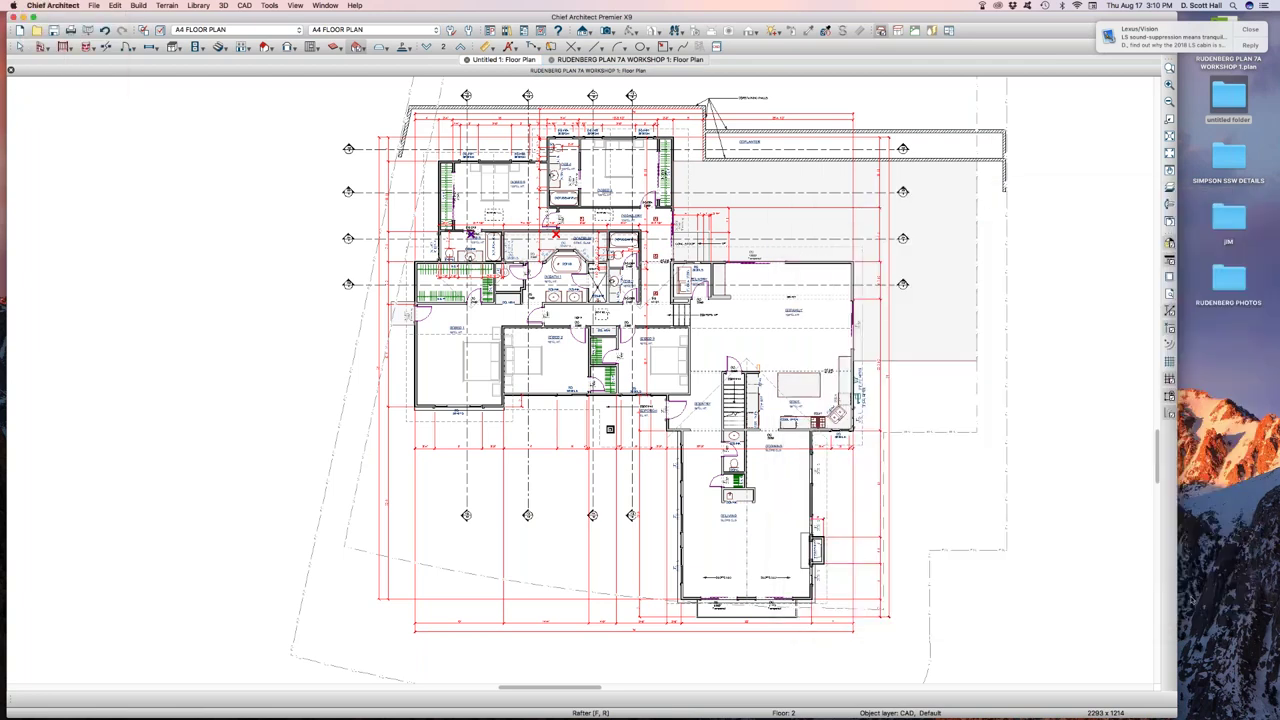
# - Switch Color Off to Black and White and back to Grayscale in the Appearance preferences, and apply them
pyautogui.click(53, 5)
pyautogui.click(62, 35)
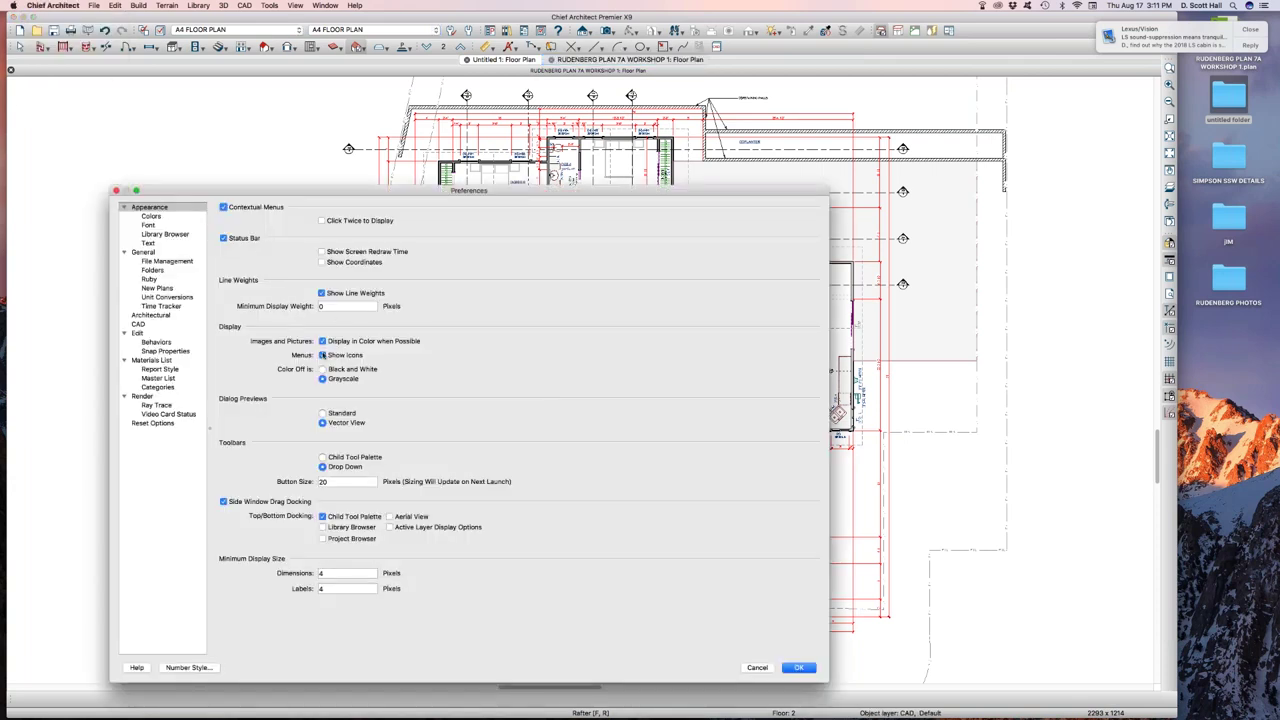
pyautogui.click(324, 370)
pyautogui.click(320, 380)
pyautogui.click(799, 667)
# - Open the Print View settings for the floor plan to examine the color printing option, and close them without printing
pyautogui.click(94, 5)
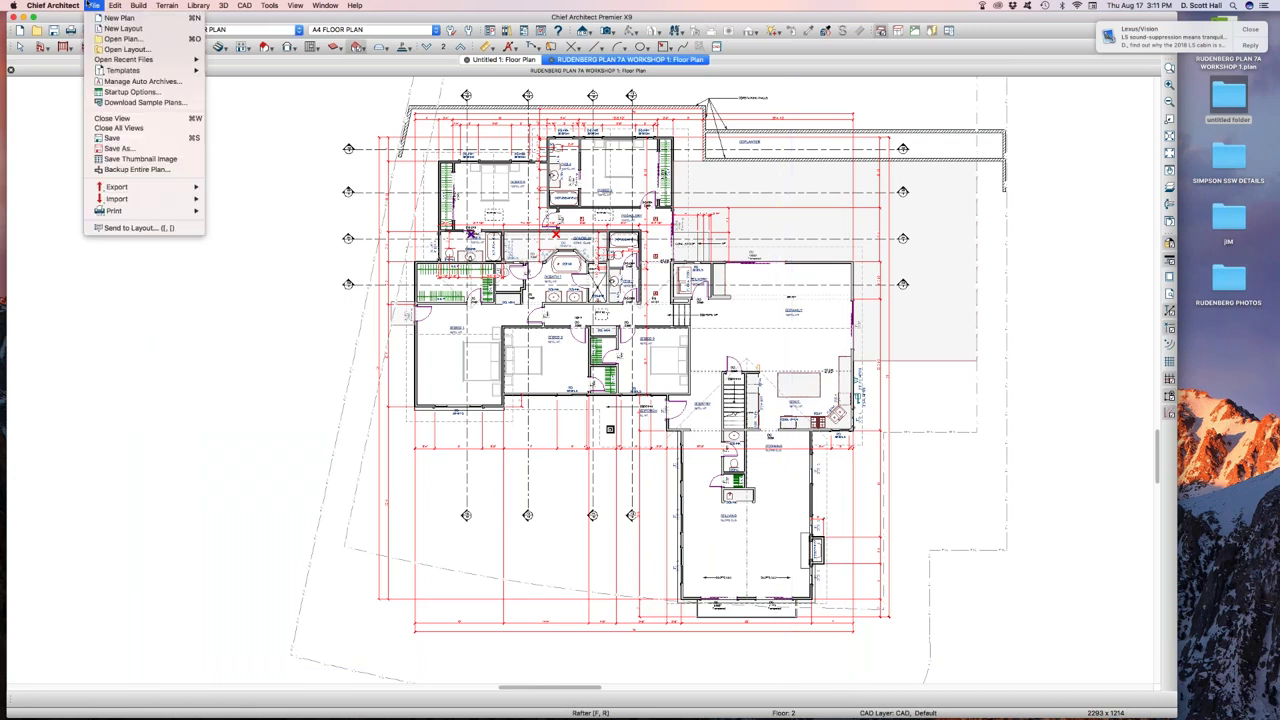
pyautogui.click(243, 258)
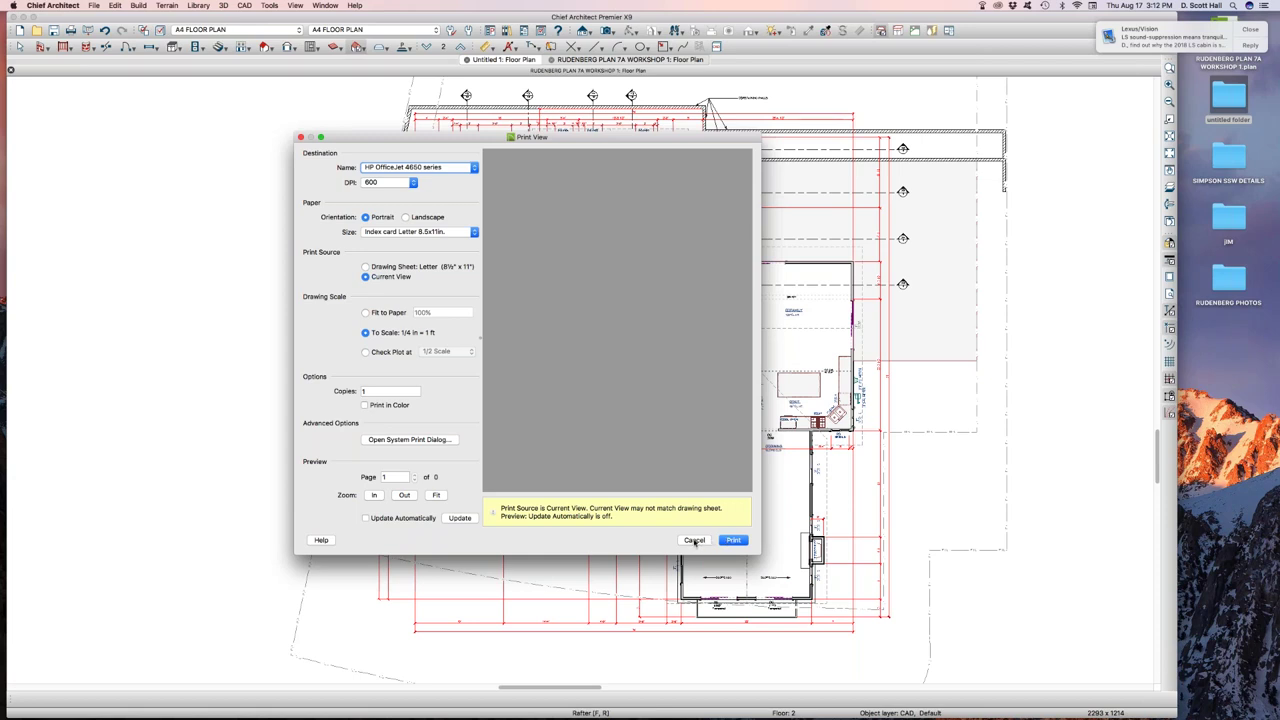
pyautogui.click(695, 541)
# - Check the Color Off setting in the Appearance preferences and look over the file and print commands
pyautogui.click(52, 5)
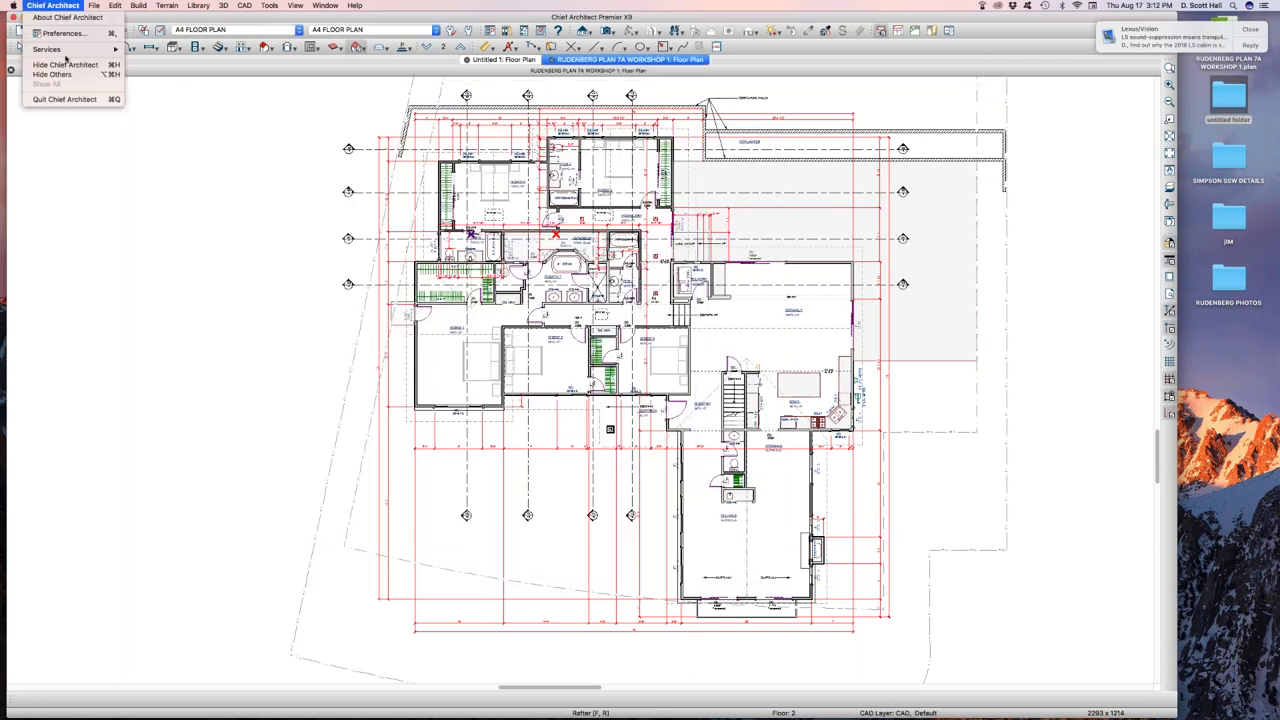
pyautogui.click(62, 34)
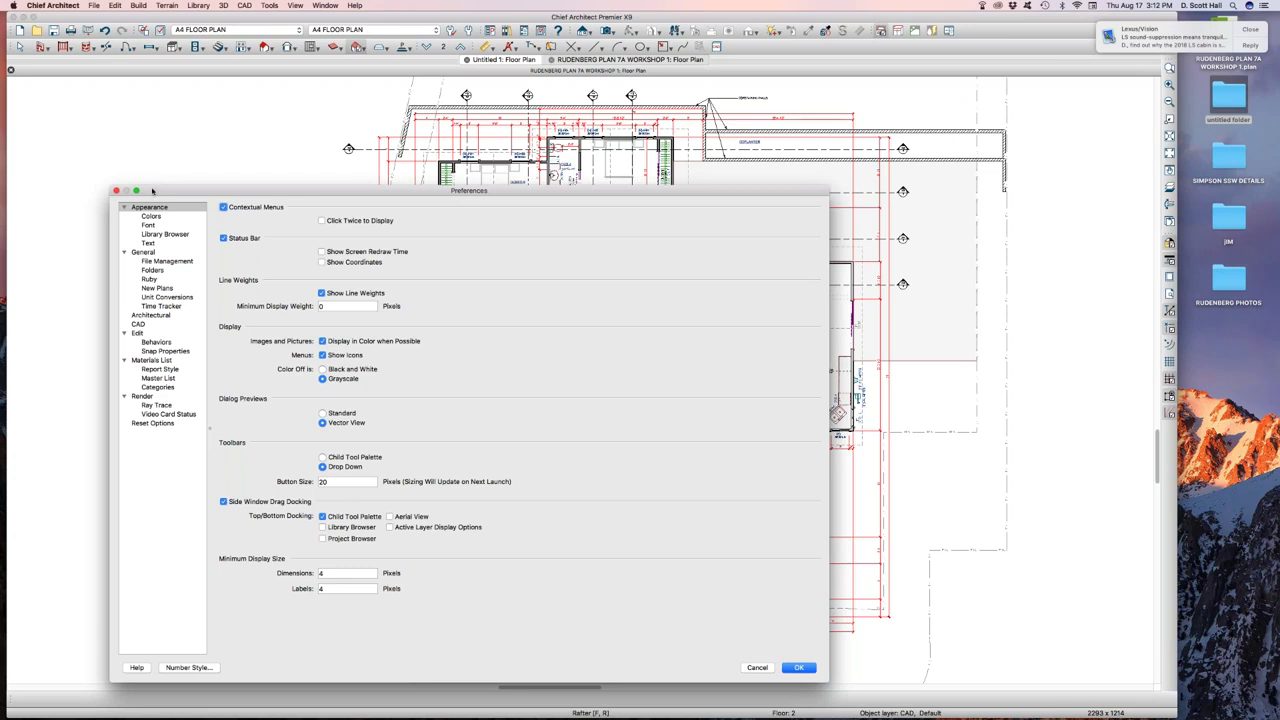
pyautogui.press('Return')
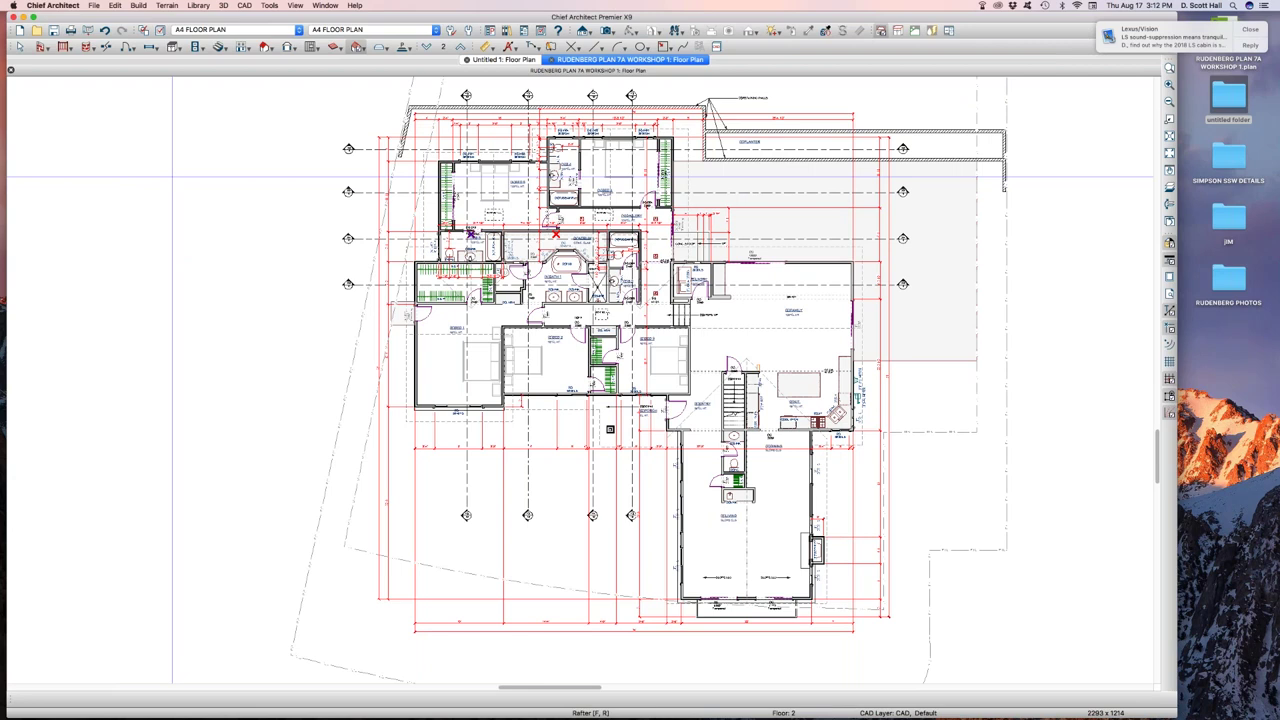
pyautogui.click(94, 5)
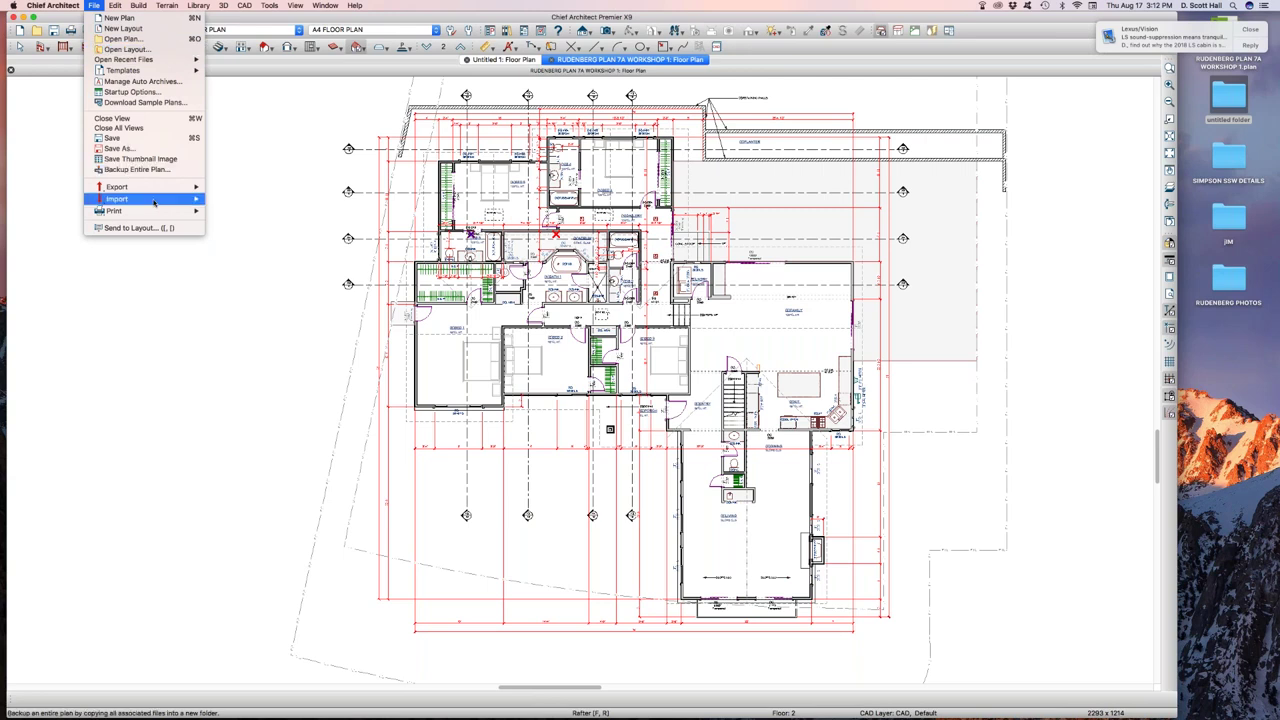
pyautogui.press('Escape')
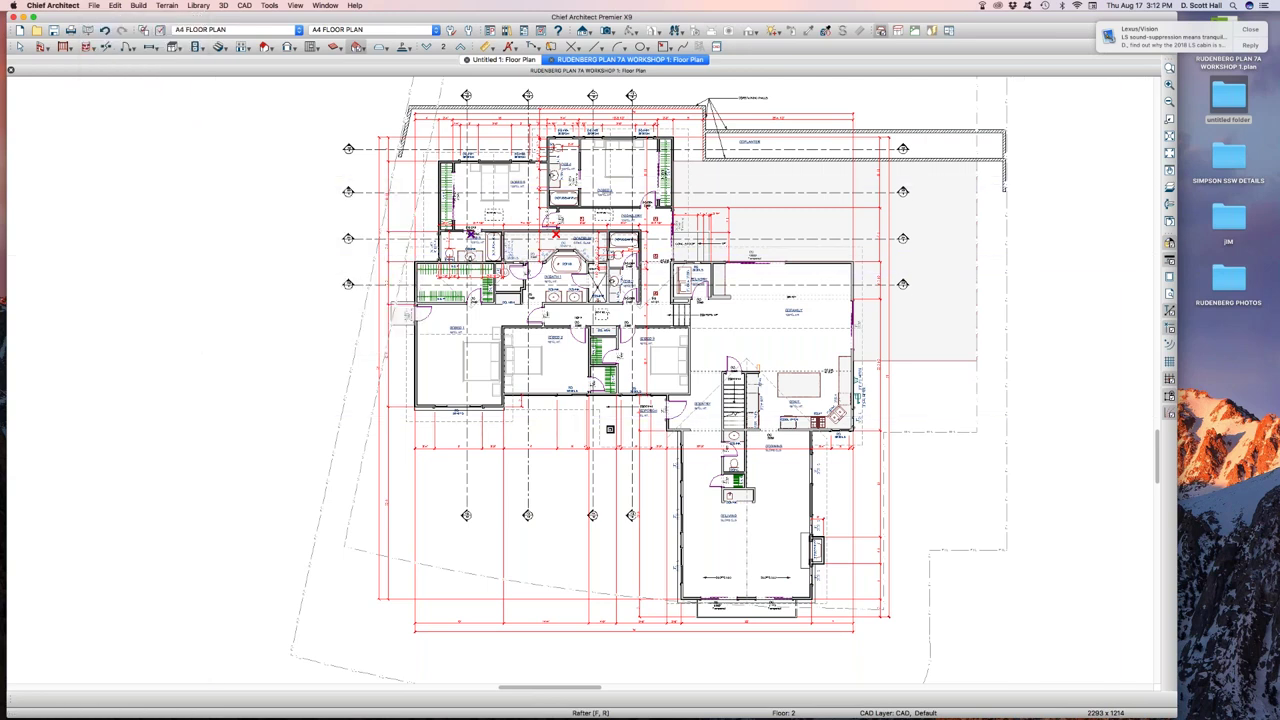
# - Toggle the color display of the floor plan and leave it off
pyautogui.click(1169, 243)
pyautogui.click(1169, 244)
pyautogui.click(1169, 244)
# - Set Color Off to Black and White in the Appearance preferences and apply the change
pyautogui.click(93, 5)
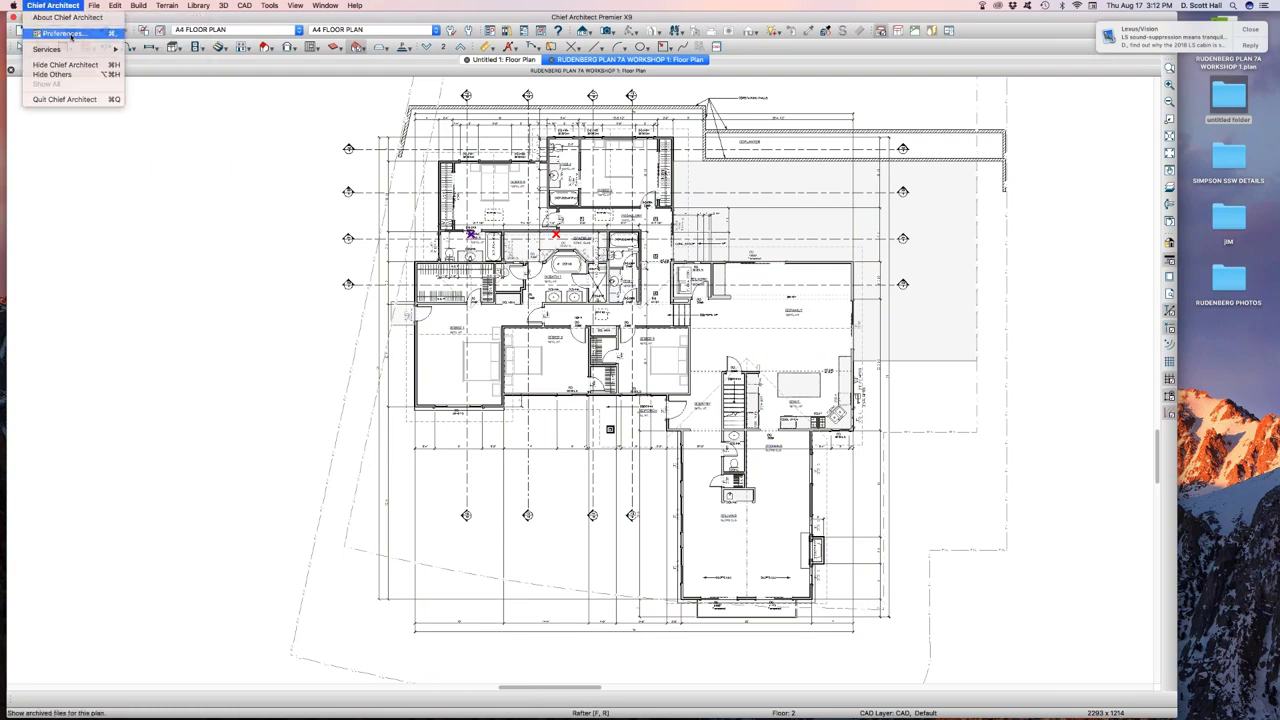
pyautogui.click(55, 33)
pyautogui.click(340, 370)
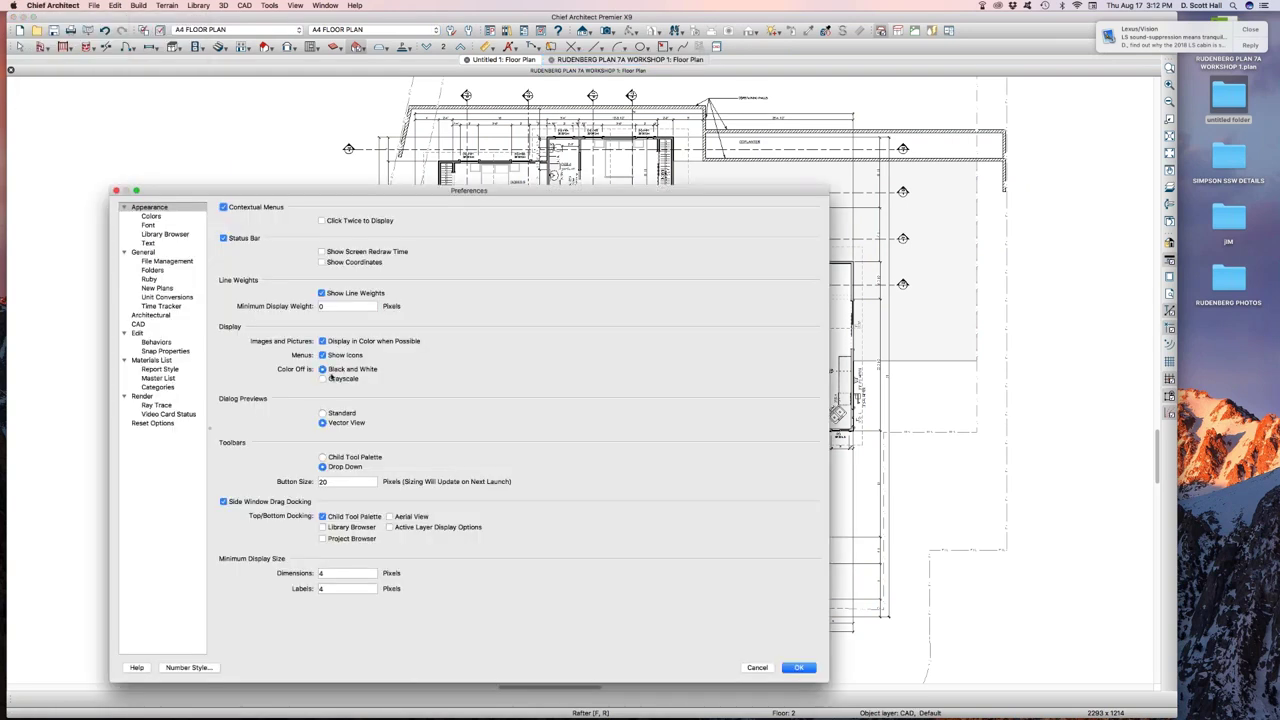
pyautogui.moveTo(301, 199); pyautogui.dragTo(270, 248)
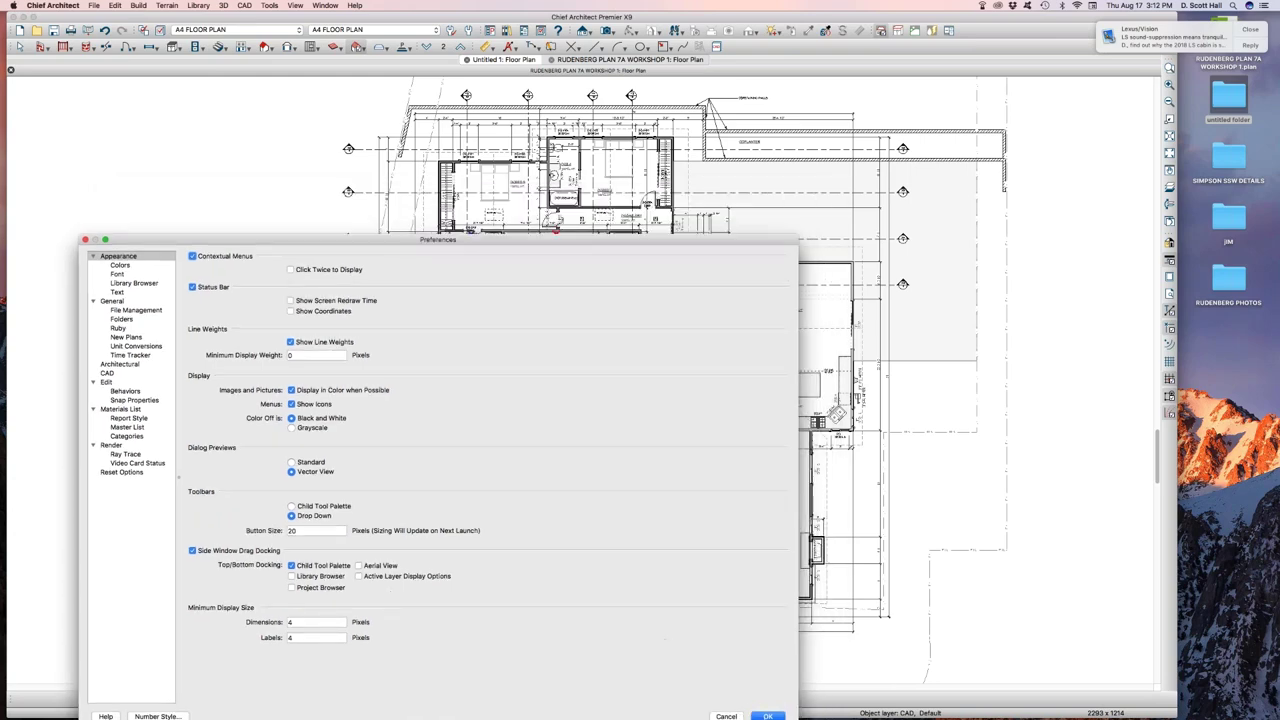
pyautogui.click(767, 716)
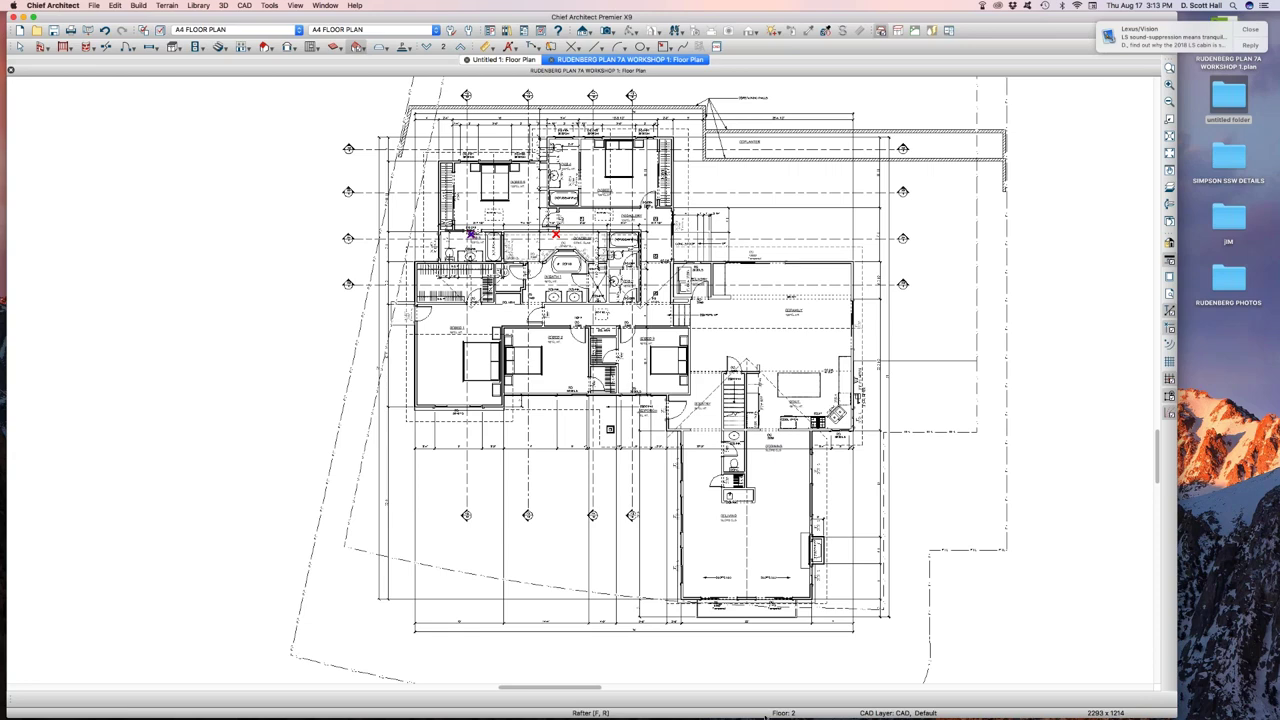
# - Compare the bedroom area of the plan in Black and White and in color, leaving the color display on
pyautogui.scroll(2, 420, 346)
pyautogui.scroll(10, 420, 346)
pyautogui.scroll(1, 540, 330)
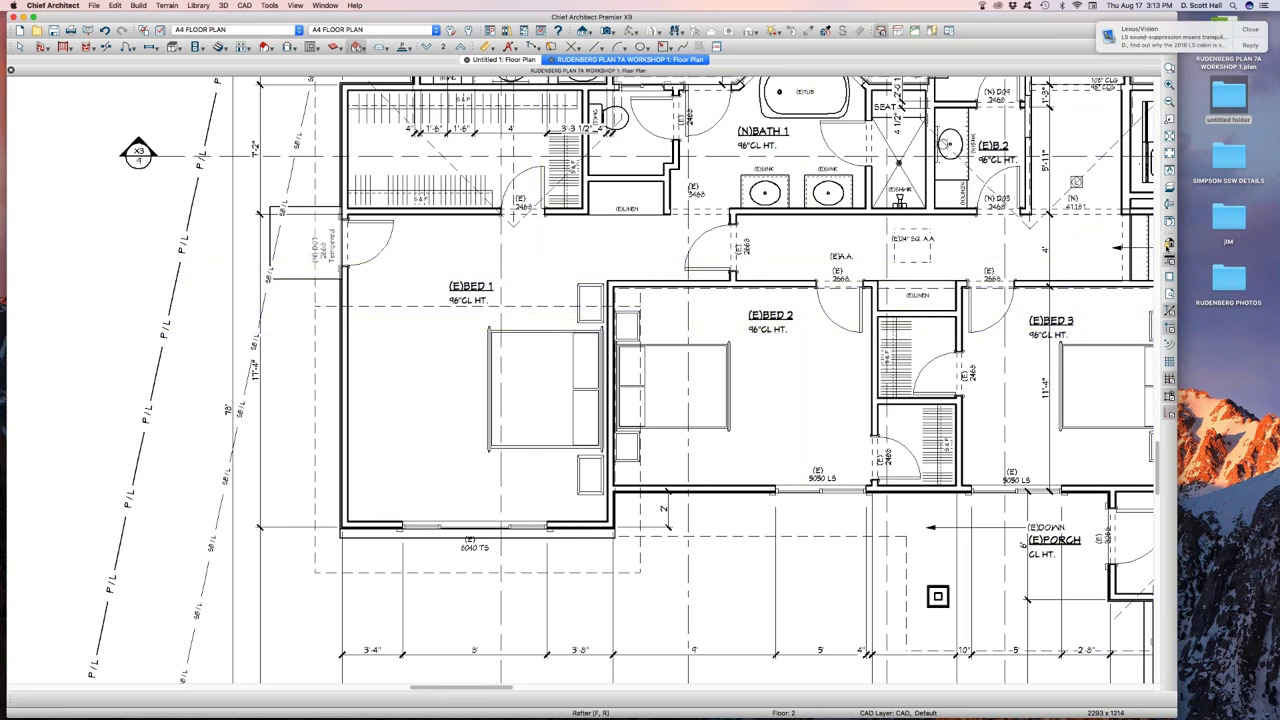
pyautogui.click(1169, 244)
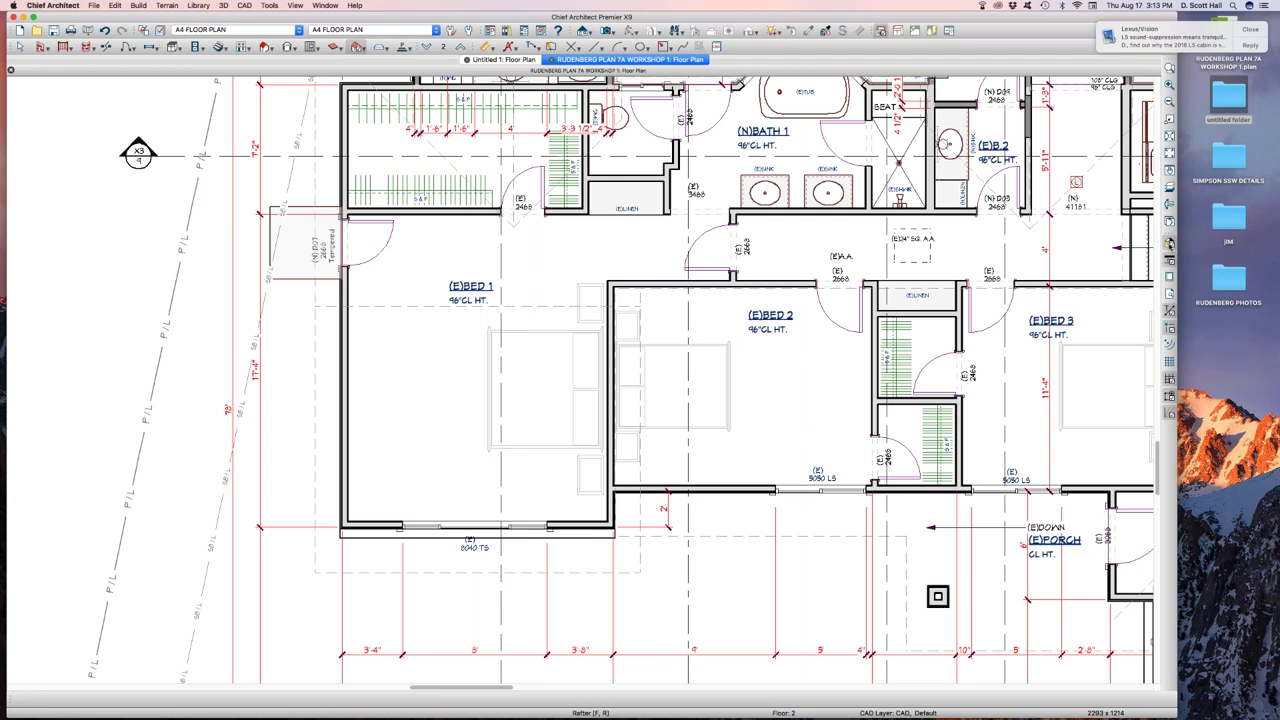
pyautogui.click(1169, 244)
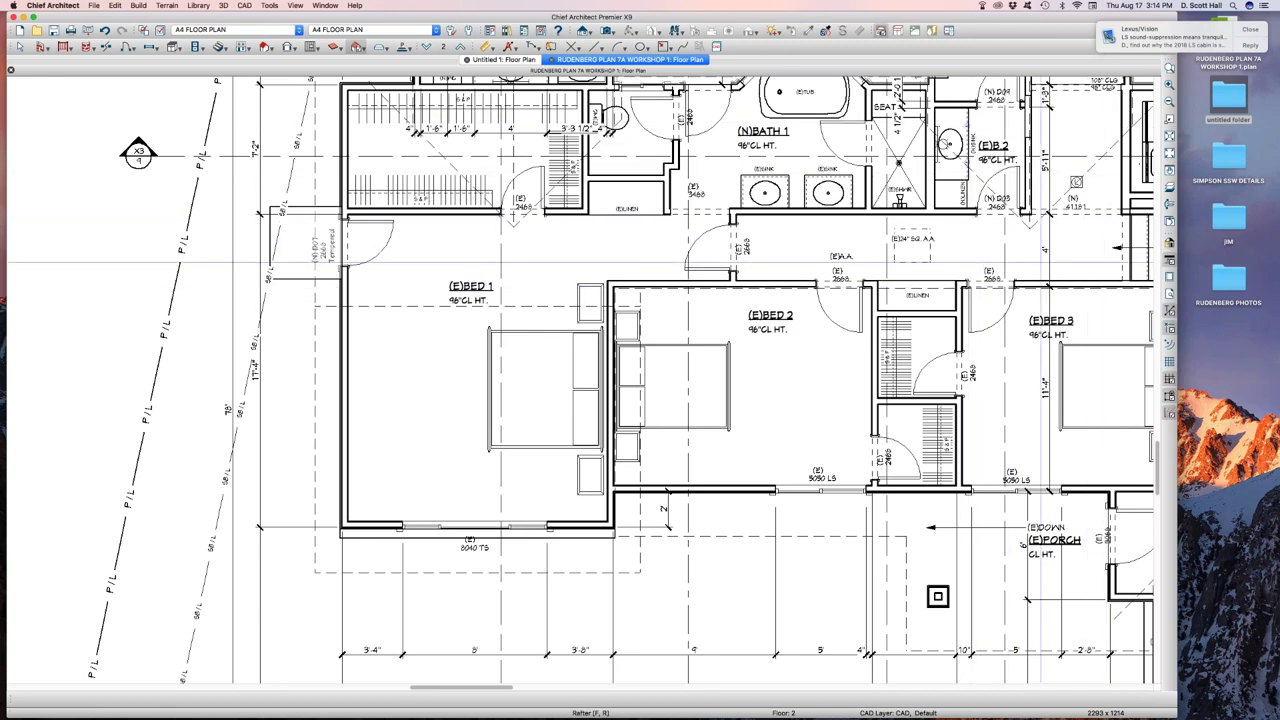
pyautogui.click(1168, 244)
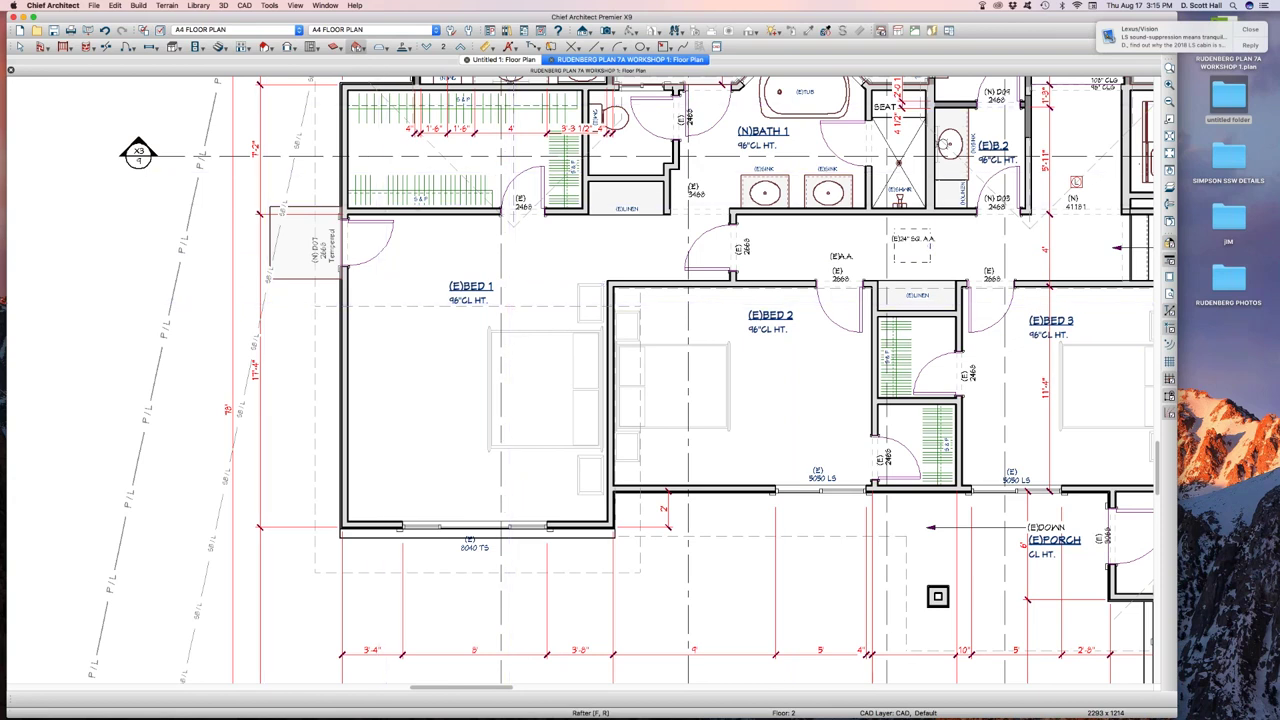
# - Set Color Off to Grayscale in the Appearance preferences and apply the change
pyautogui.click(52, 5)
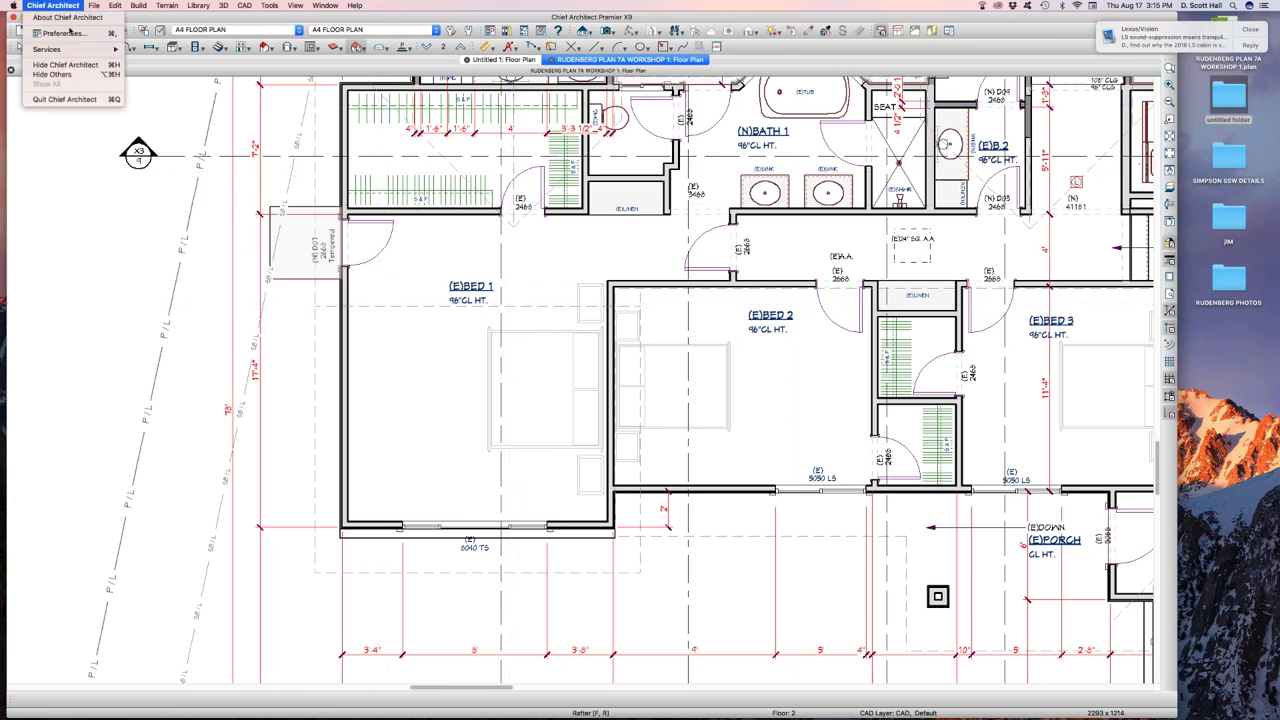
pyautogui.click(62, 34)
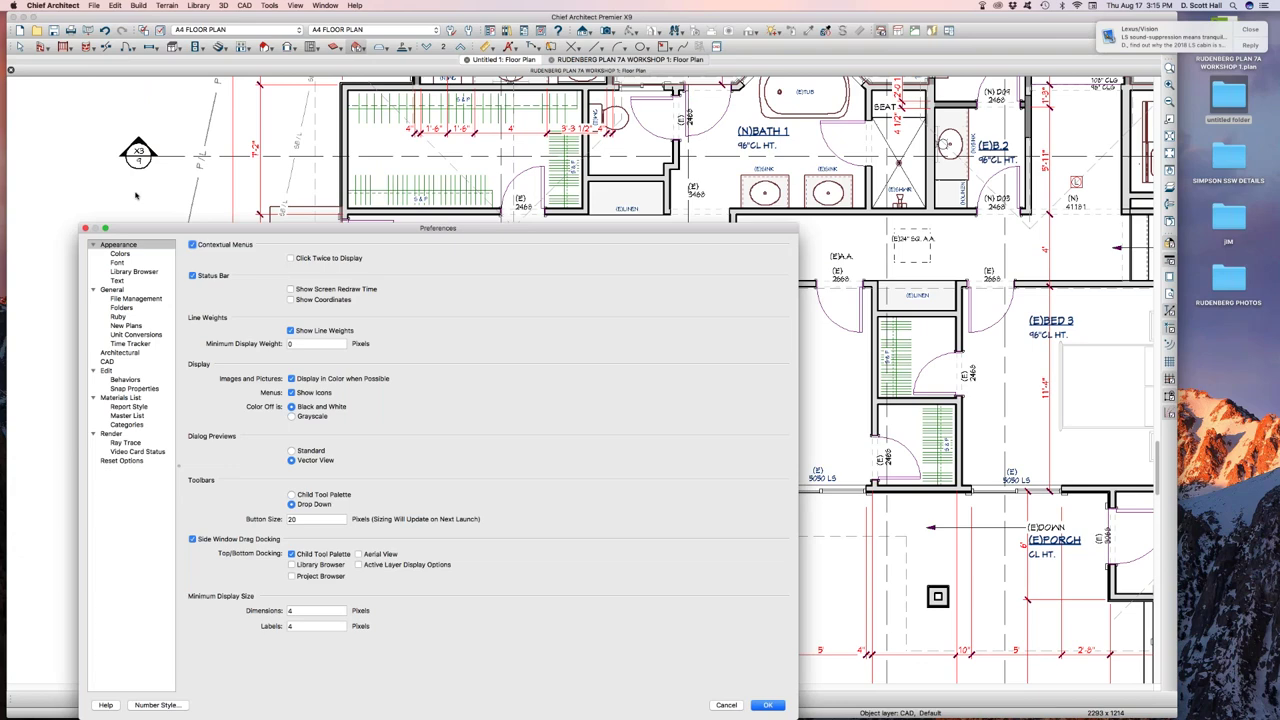
pyautogui.moveTo(201, 231); pyautogui.dragTo(607, 171)
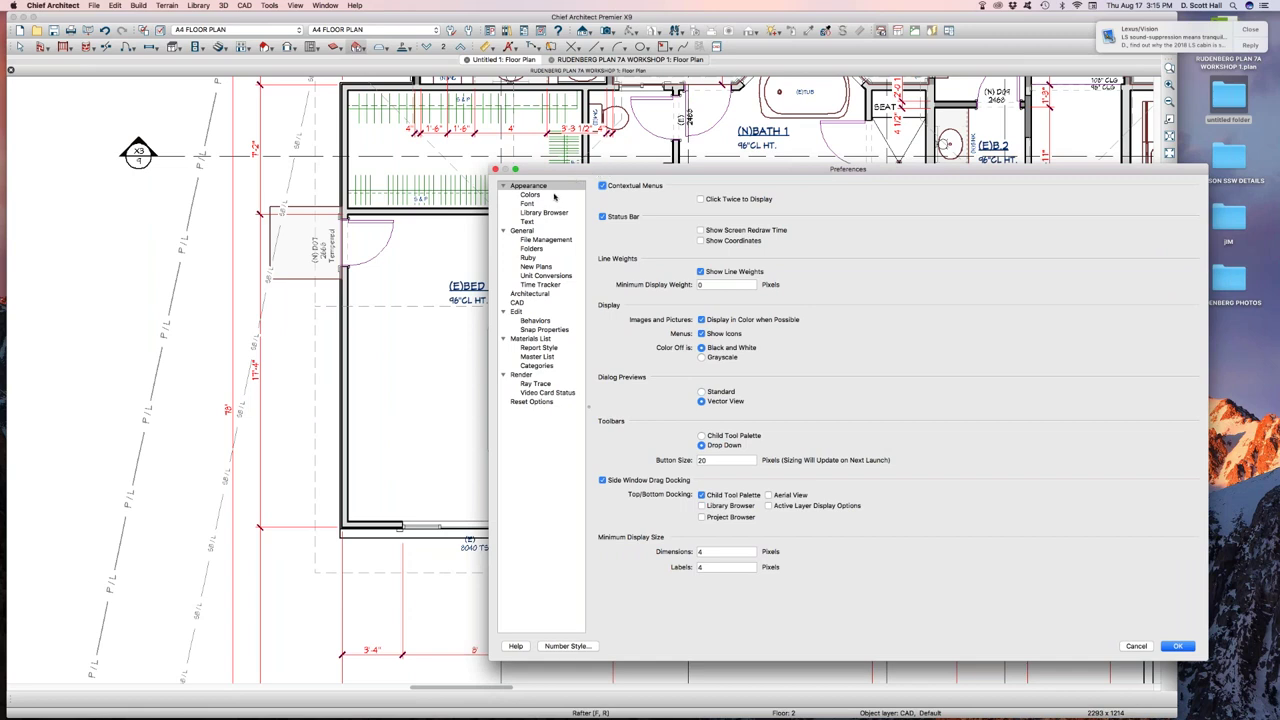
pyautogui.click(719, 358)
pyautogui.click(1168, 646)
# - Compare the floor plan in grayscale and in color, leaving the color display on
pyautogui.click(1169, 243)
pyautogui.click(1169, 244)
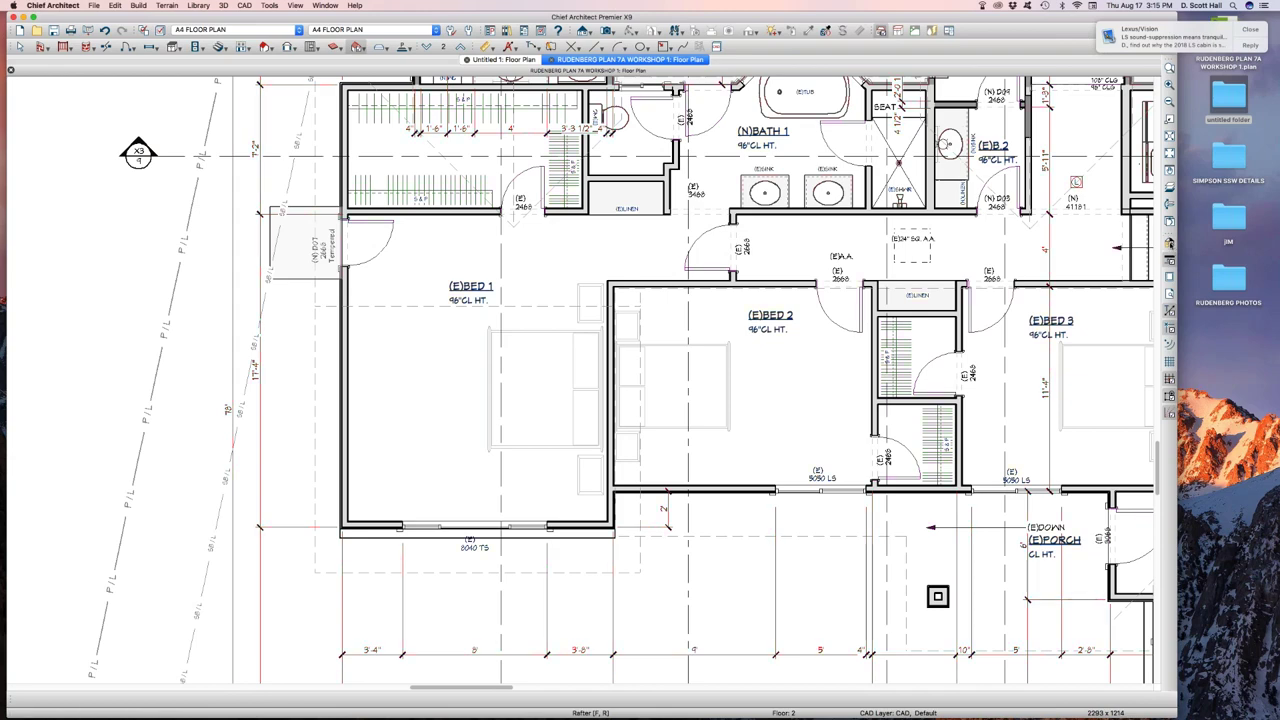
pyautogui.click(1170, 246)
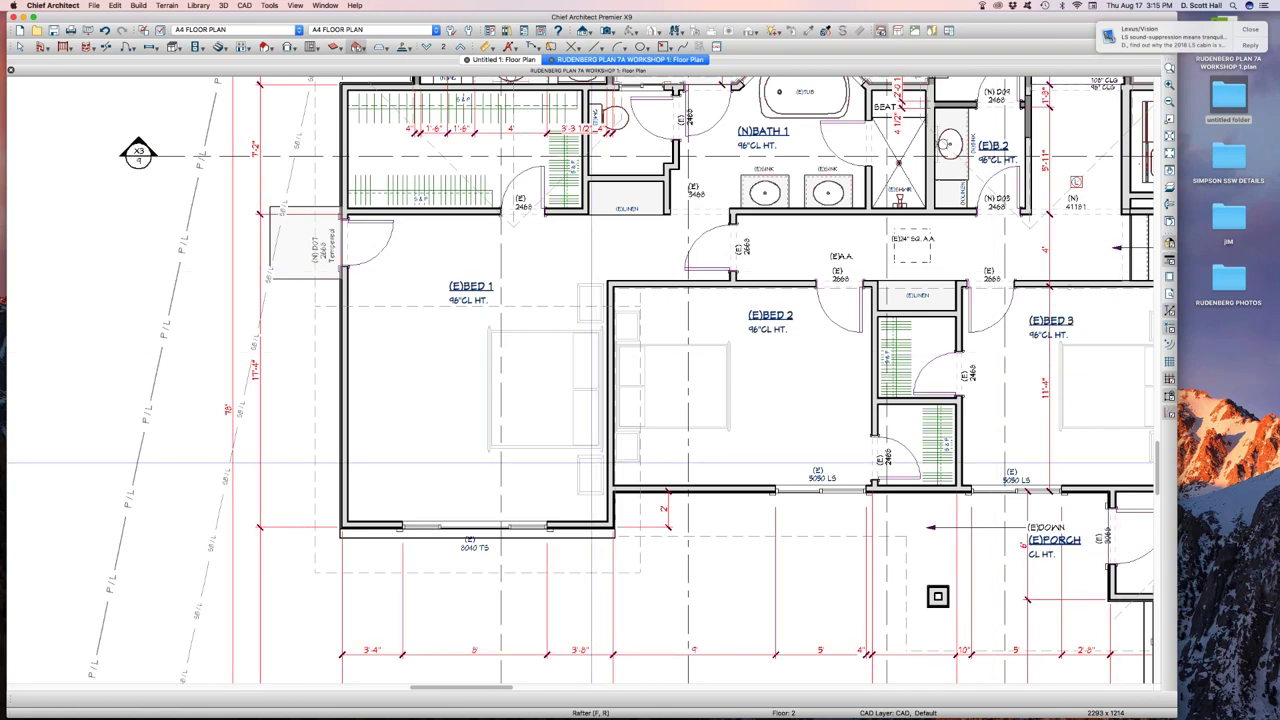
# - Select the (E)A.A. text in the hallway and the bed block in (E)BED 1 to examine their layers and line colors
pyautogui.scroll(-3, 340, 442)
pyautogui.scroll(3, 712, 400)
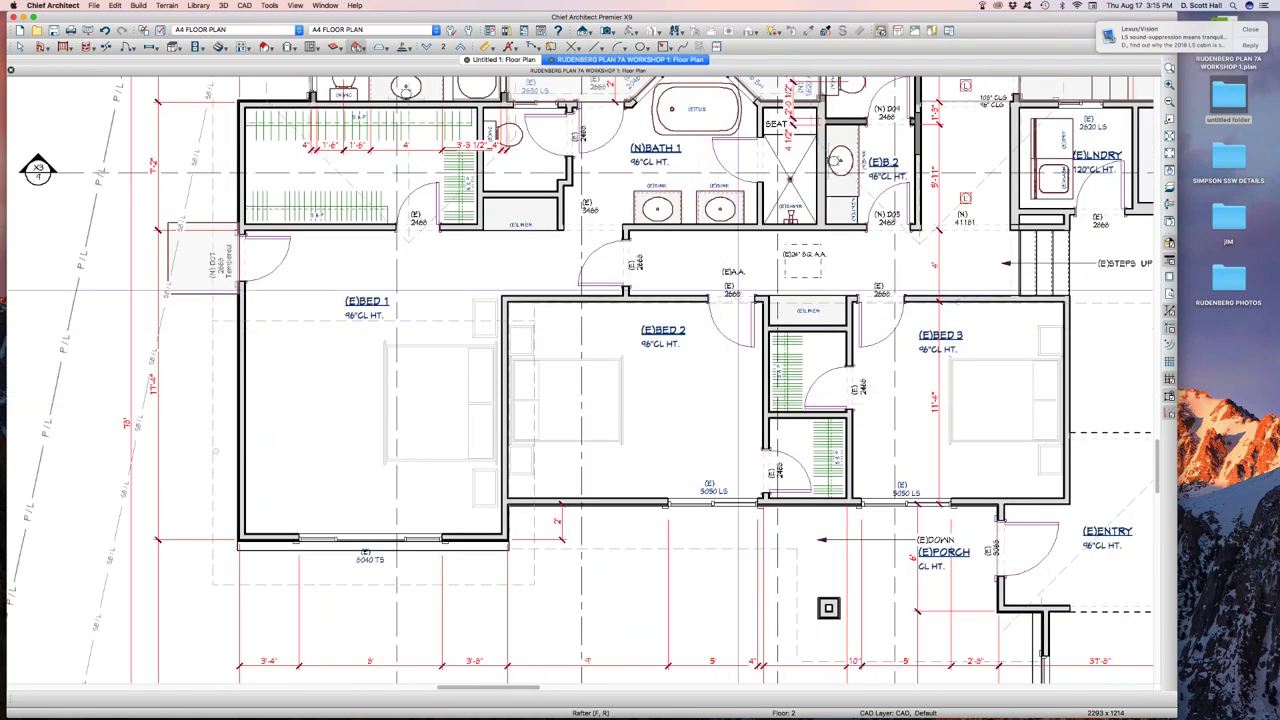
pyautogui.press('space')
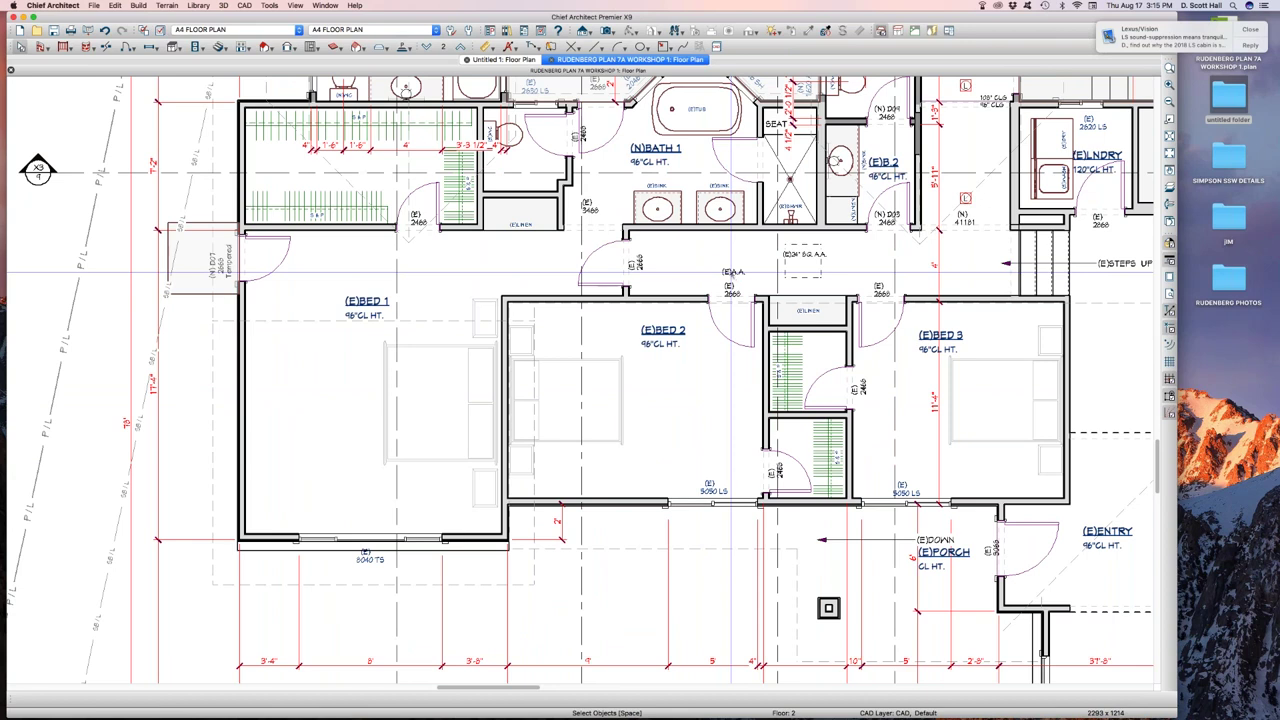
pyautogui.click(733, 272)
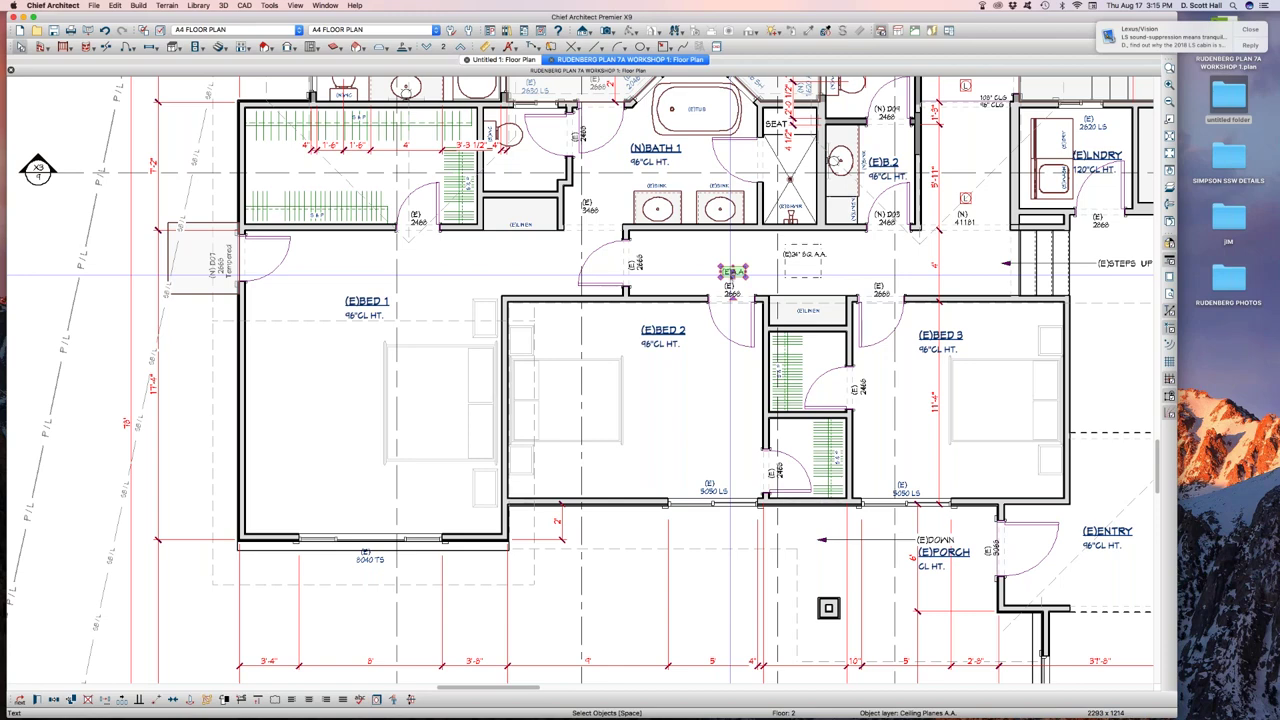
pyautogui.scroll(-2, 455, 449)
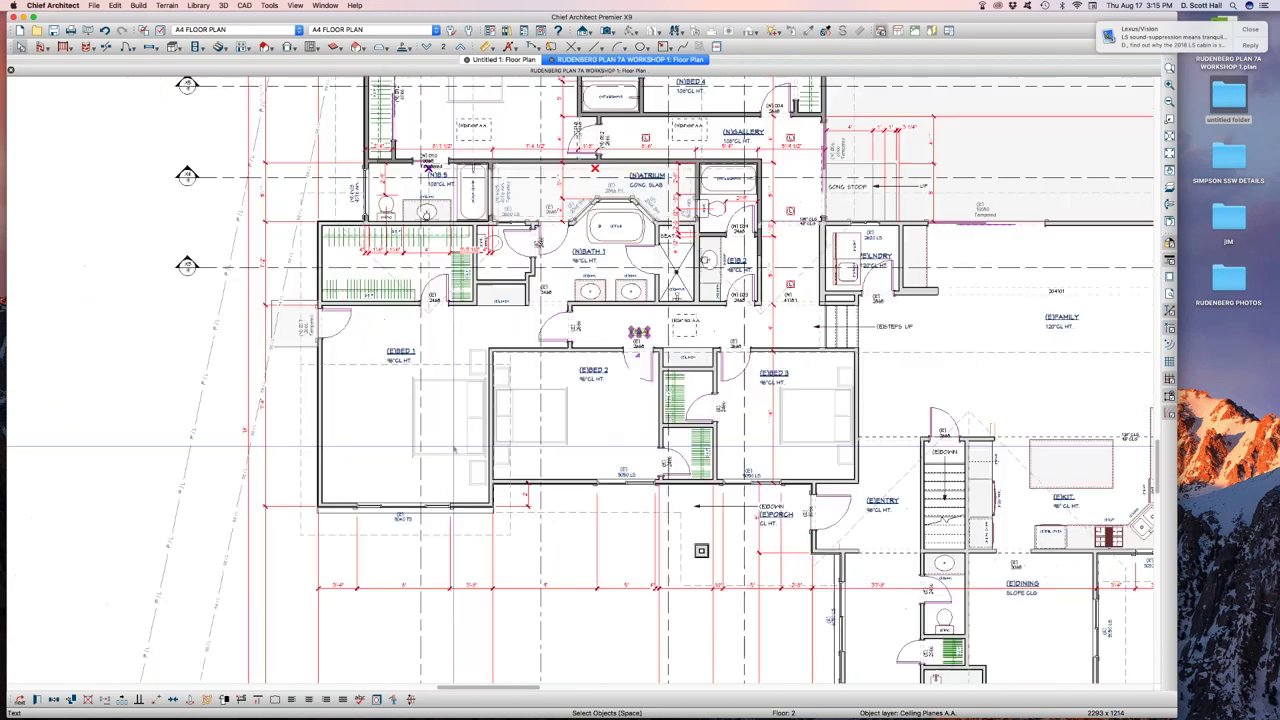
pyautogui.scroll(-1, 455, 449)
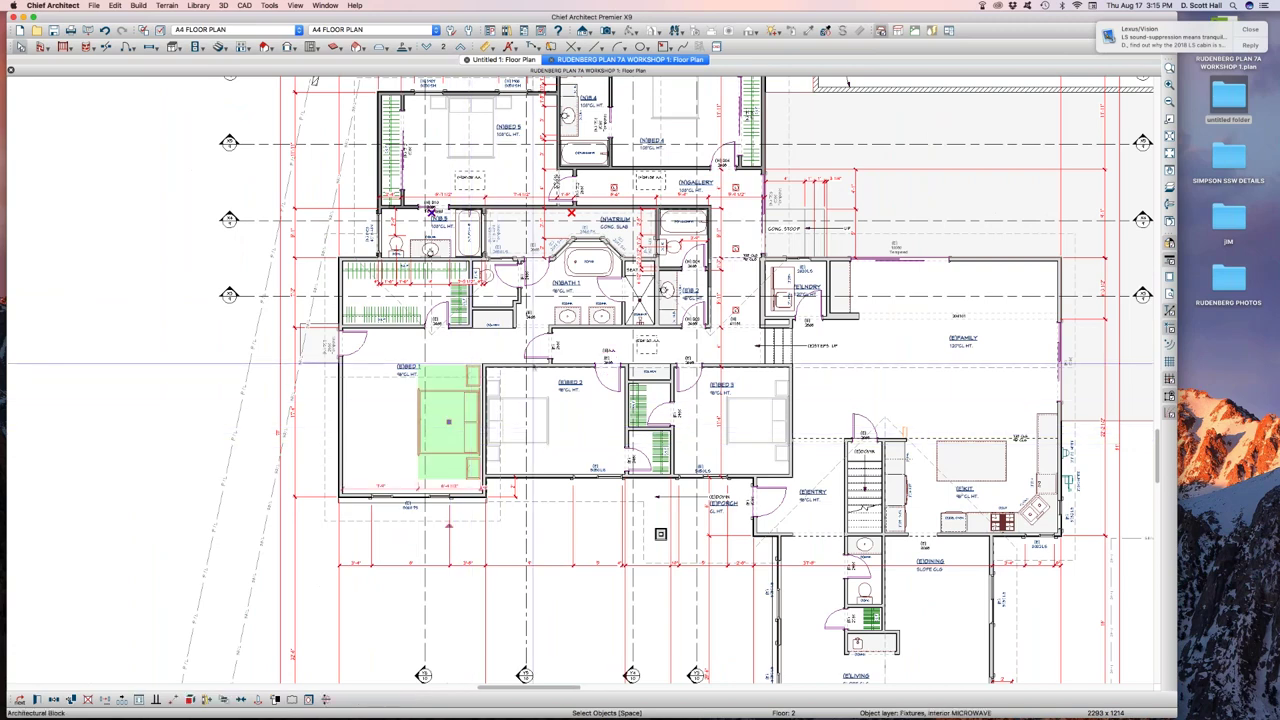
pyautogui.scroll(3, 646, 263)
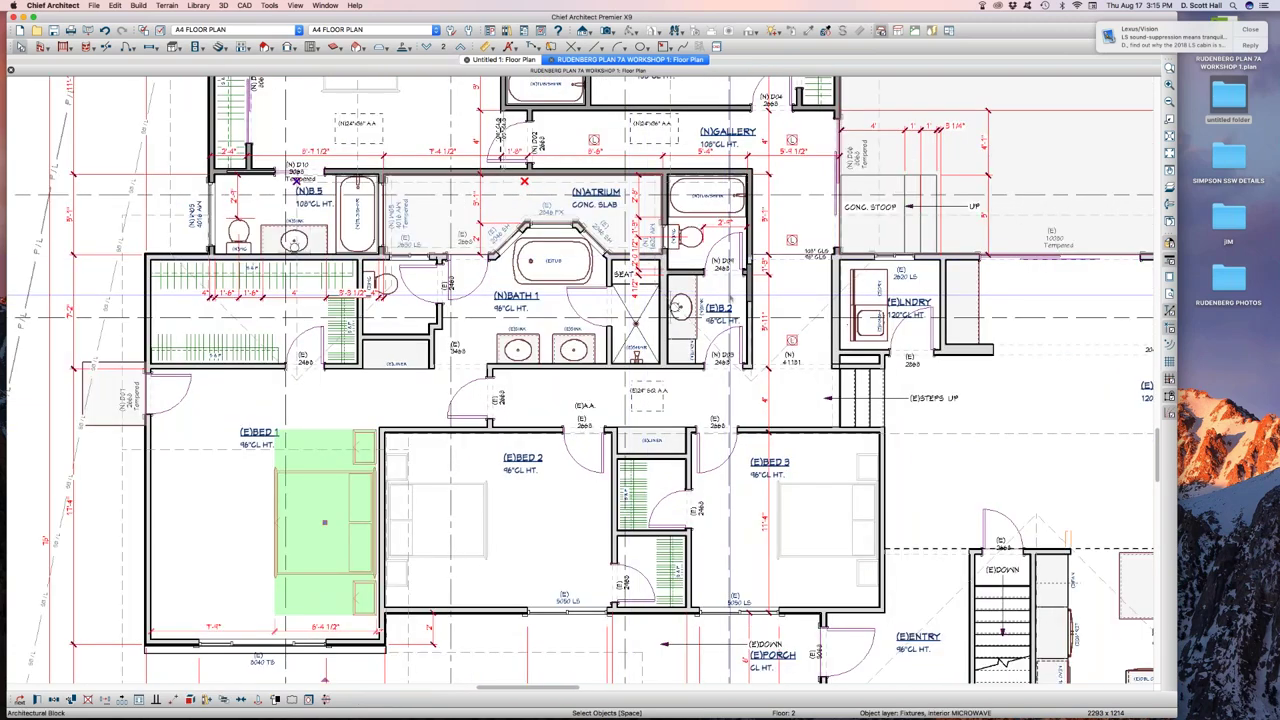
pyautogui.scroll(2, 778, 201)
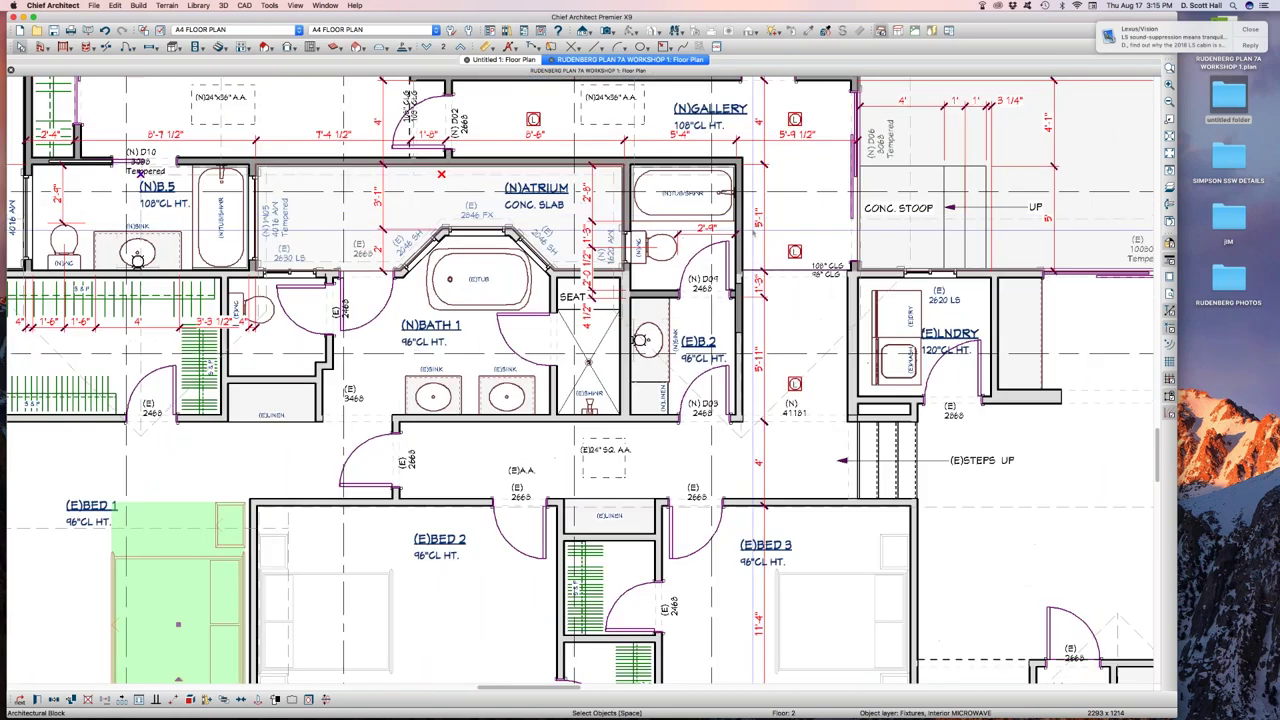
# - Select the vertical dimension line beside (E)B.2 and examine its layer and color against the surrounding plan
pyautogui.click(760, 228)
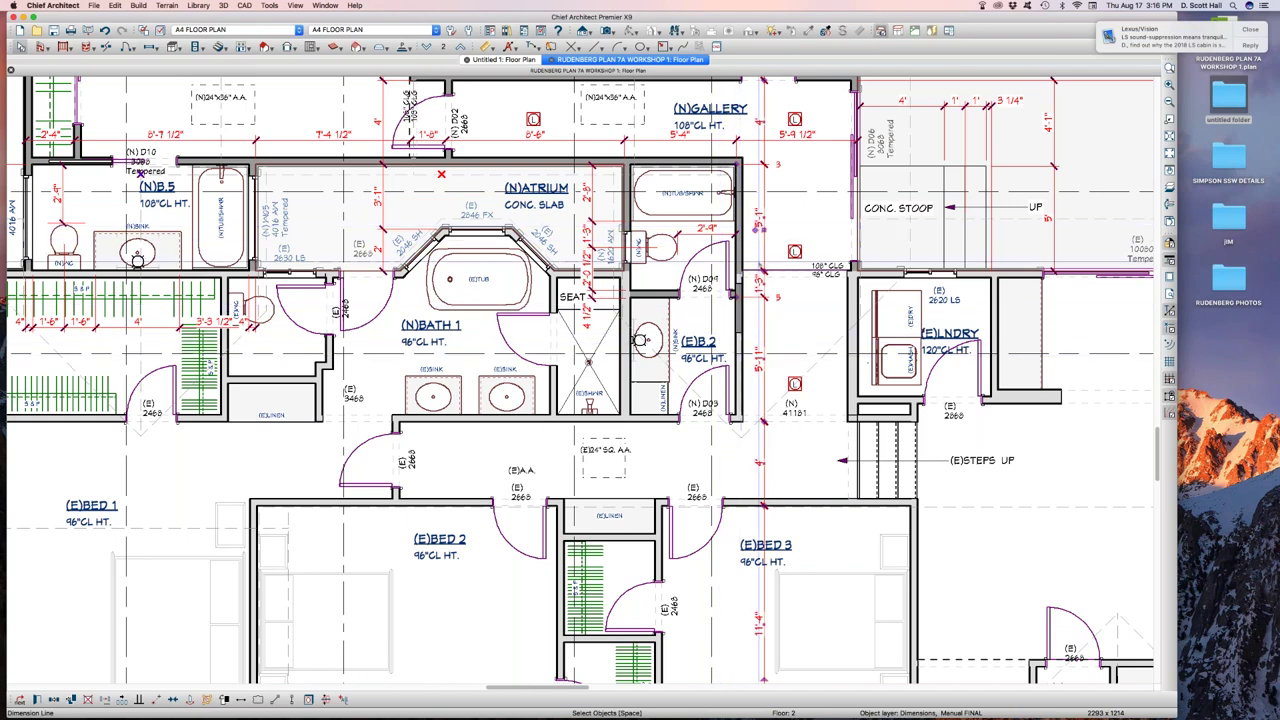
pyautogui.scroll(2, 755, 265)
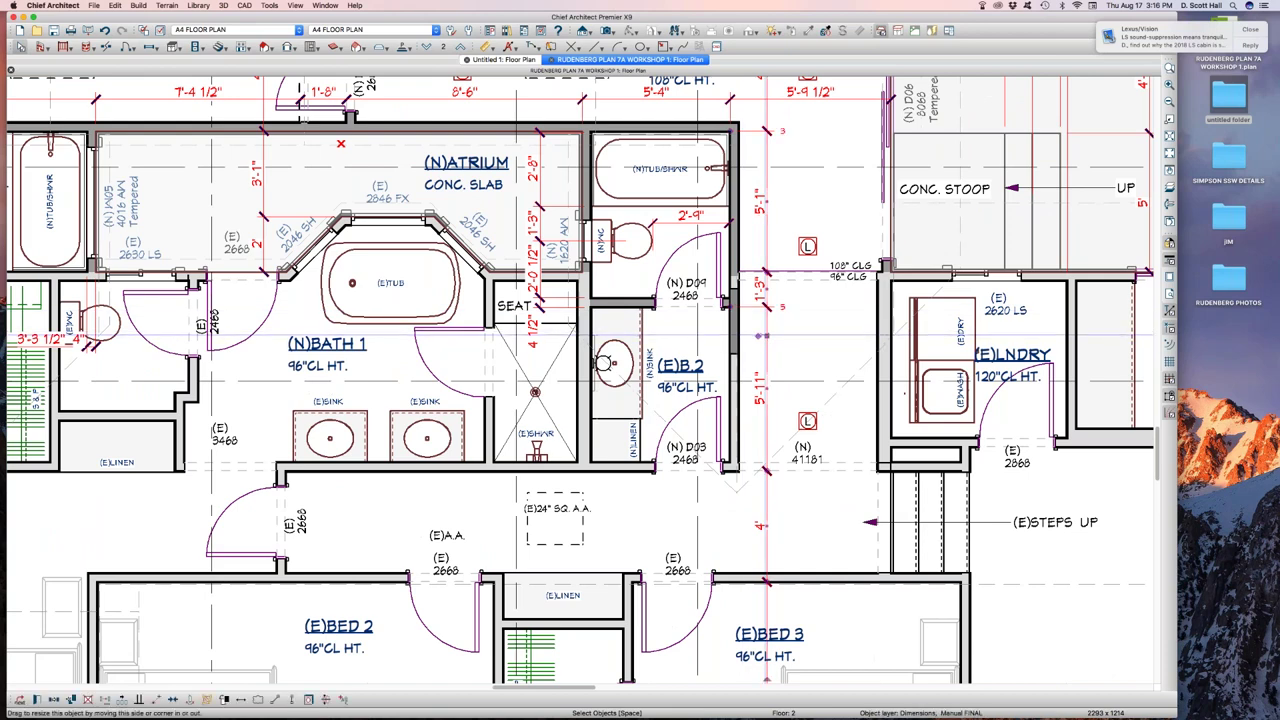
pyautogui.scroll(-2, 731, 325)
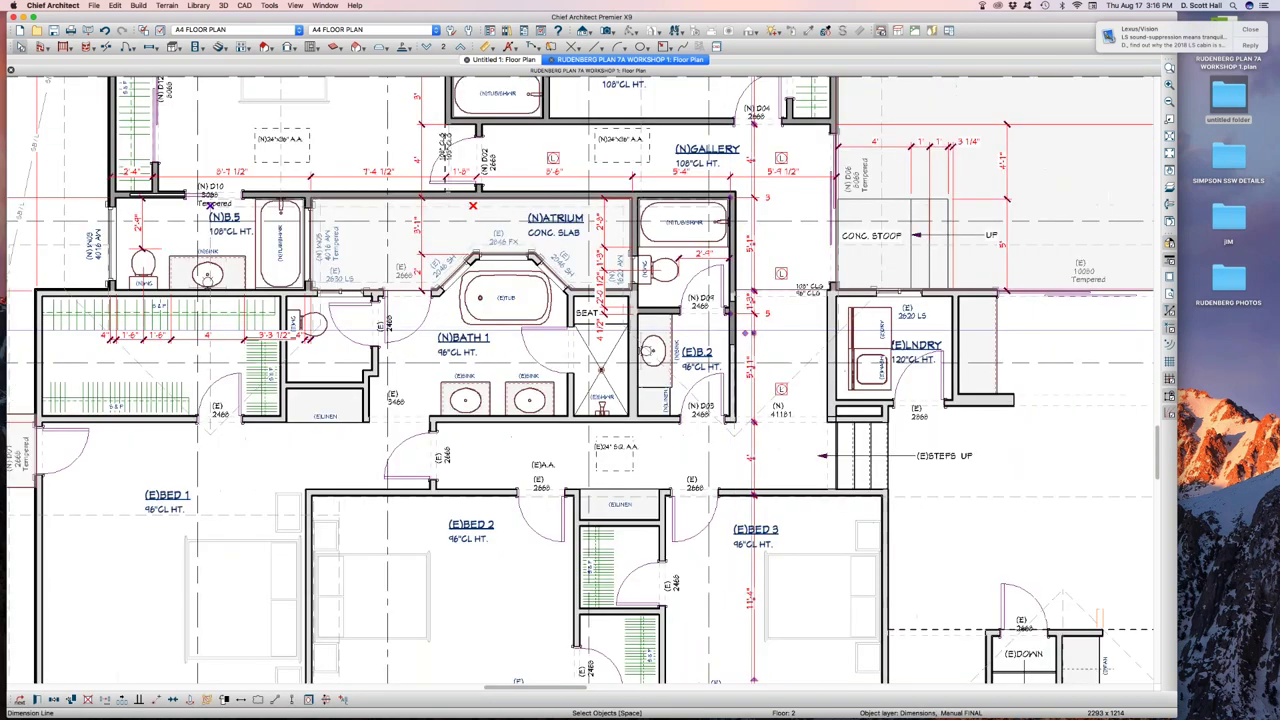
pyautogui.scroll(-2, 648, 369)
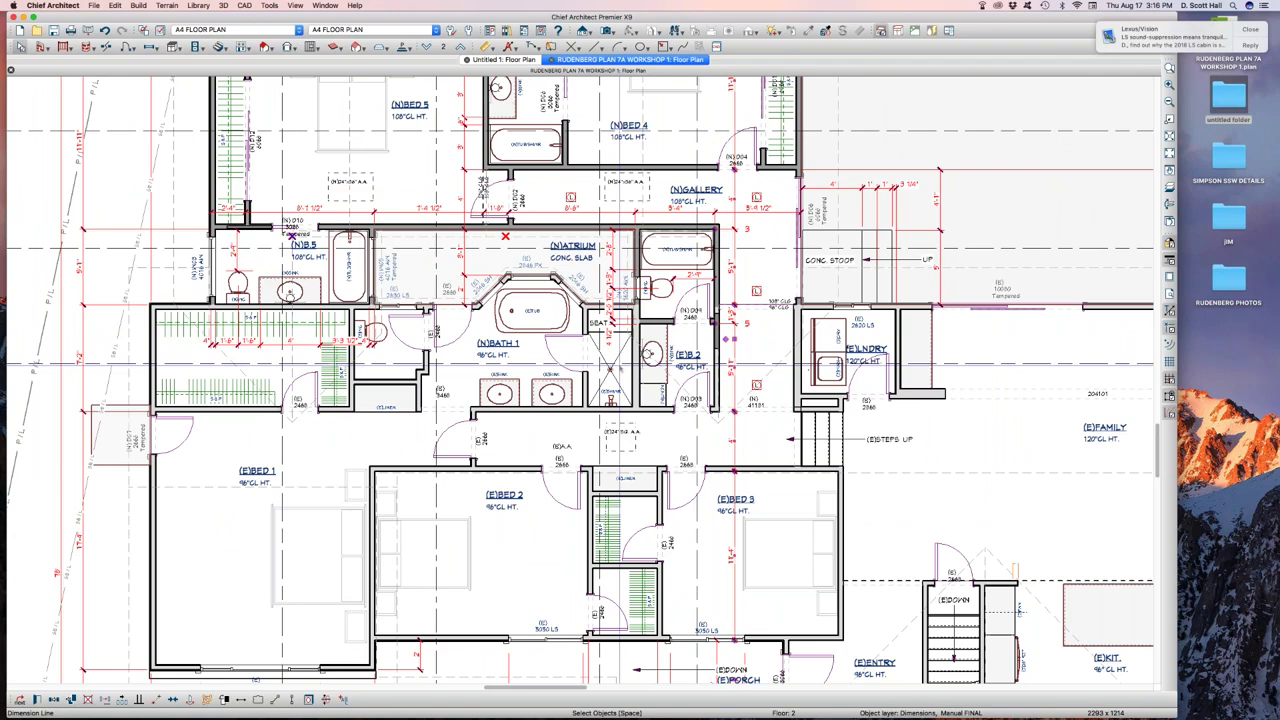
pyautogui.scroll(-2, 538, 412)
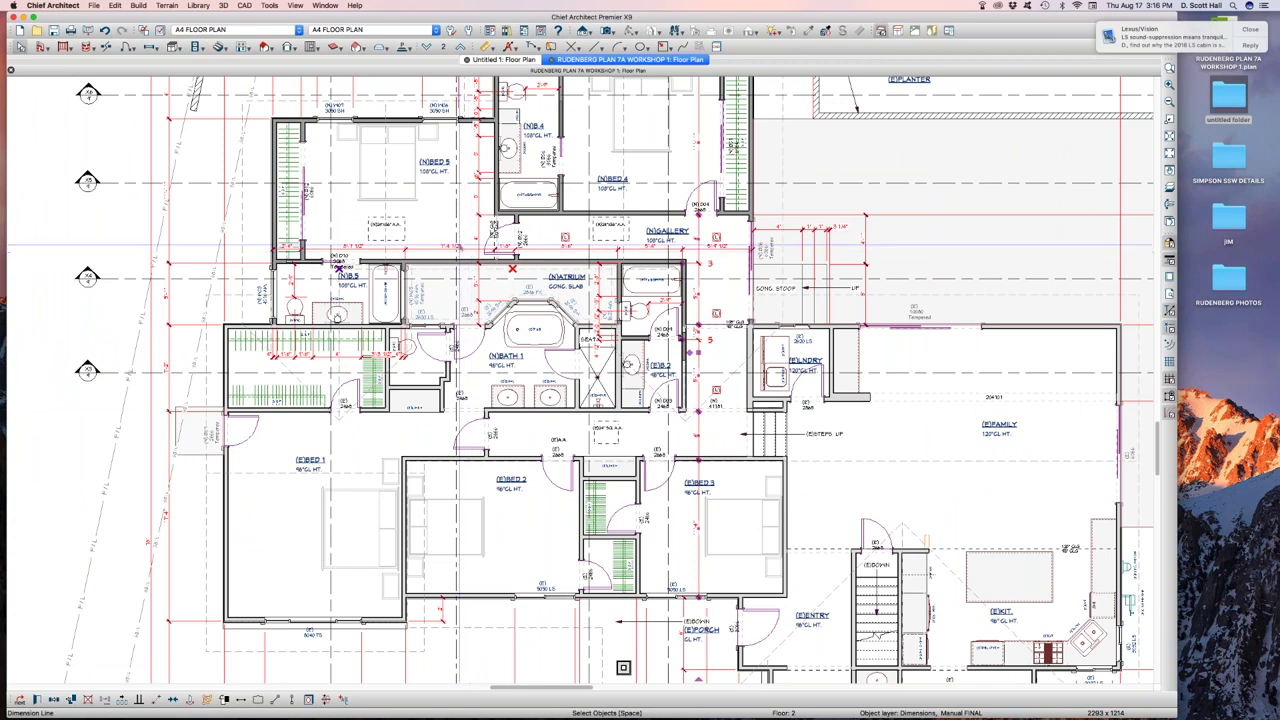
# - Review the Dialog Previews setting in the Appearance preferences and examine the preview in a (N)BATH 1 base cabinet's specification
pyautogui.click(93, 5)
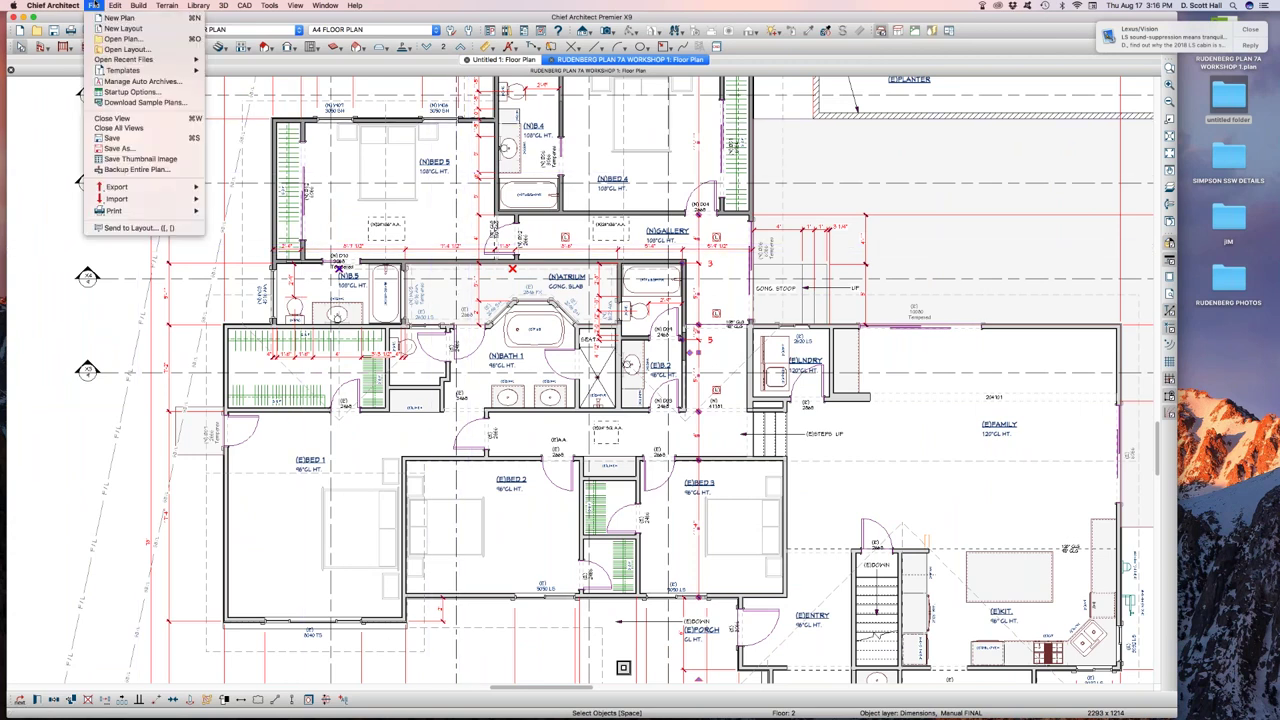
pyautogui.moveTo(77, 5)
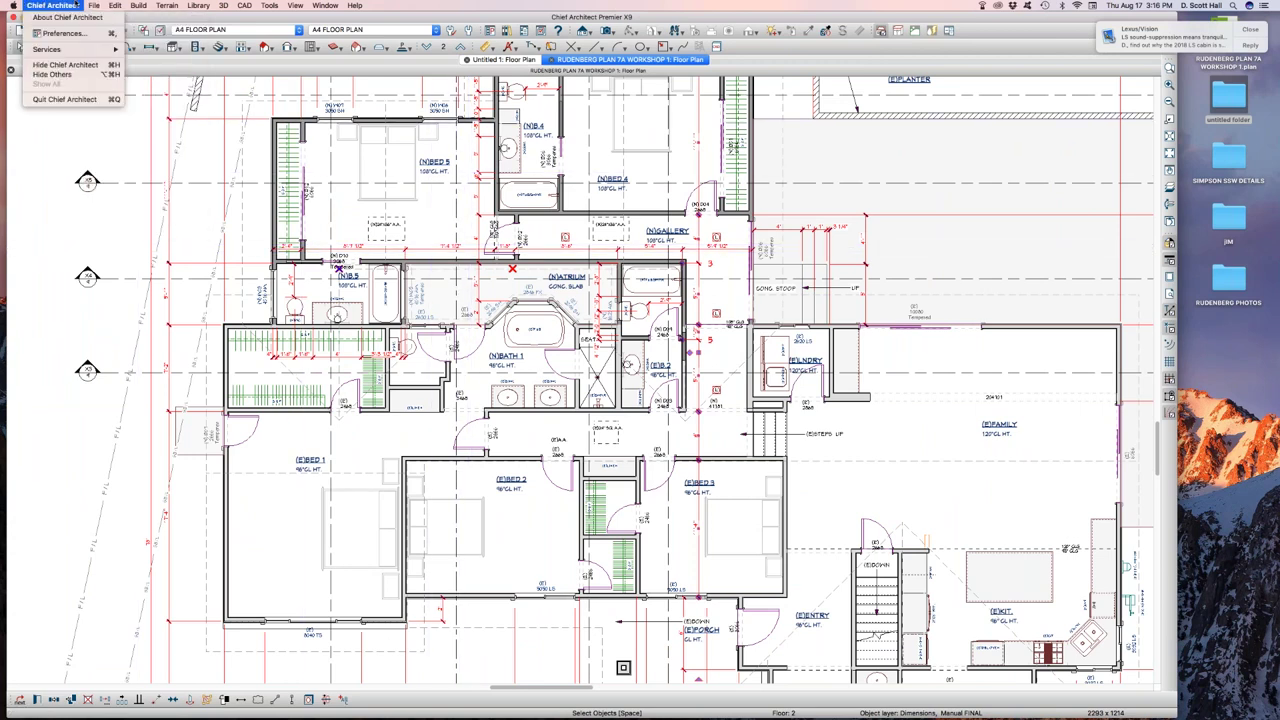
pyautogui.click(77, 33)
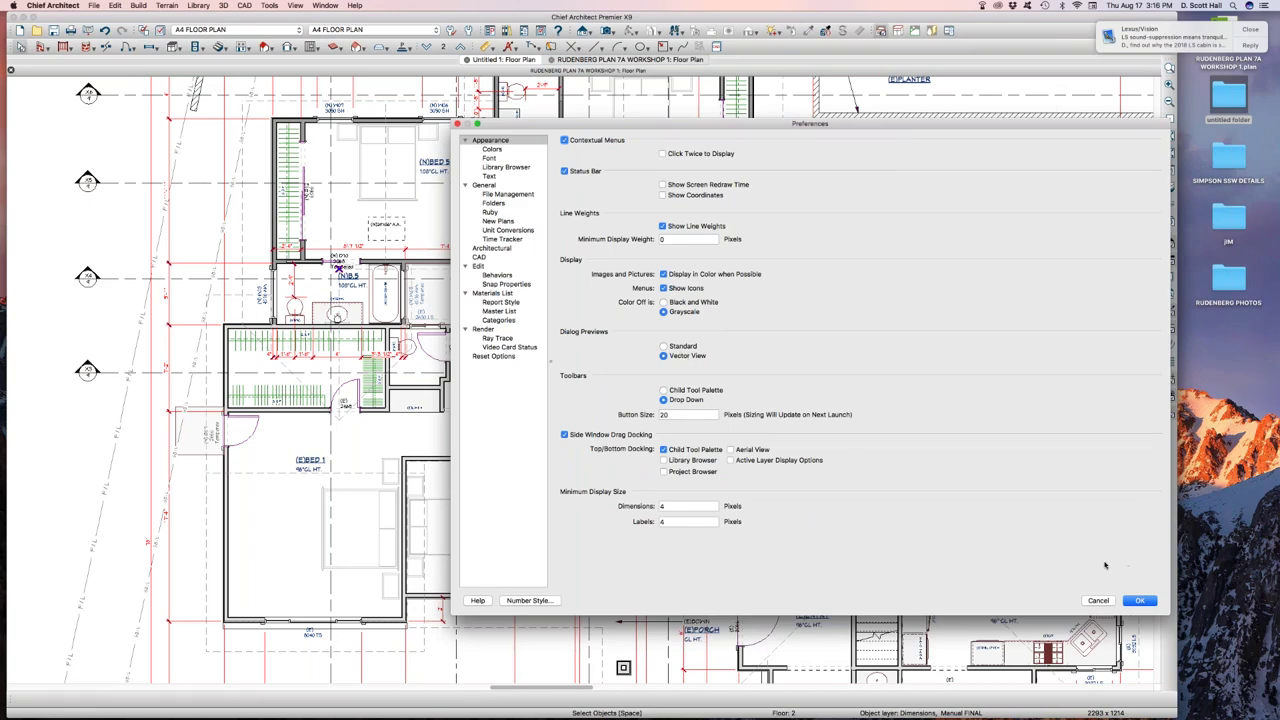
pyautogui.click(1140, 600)
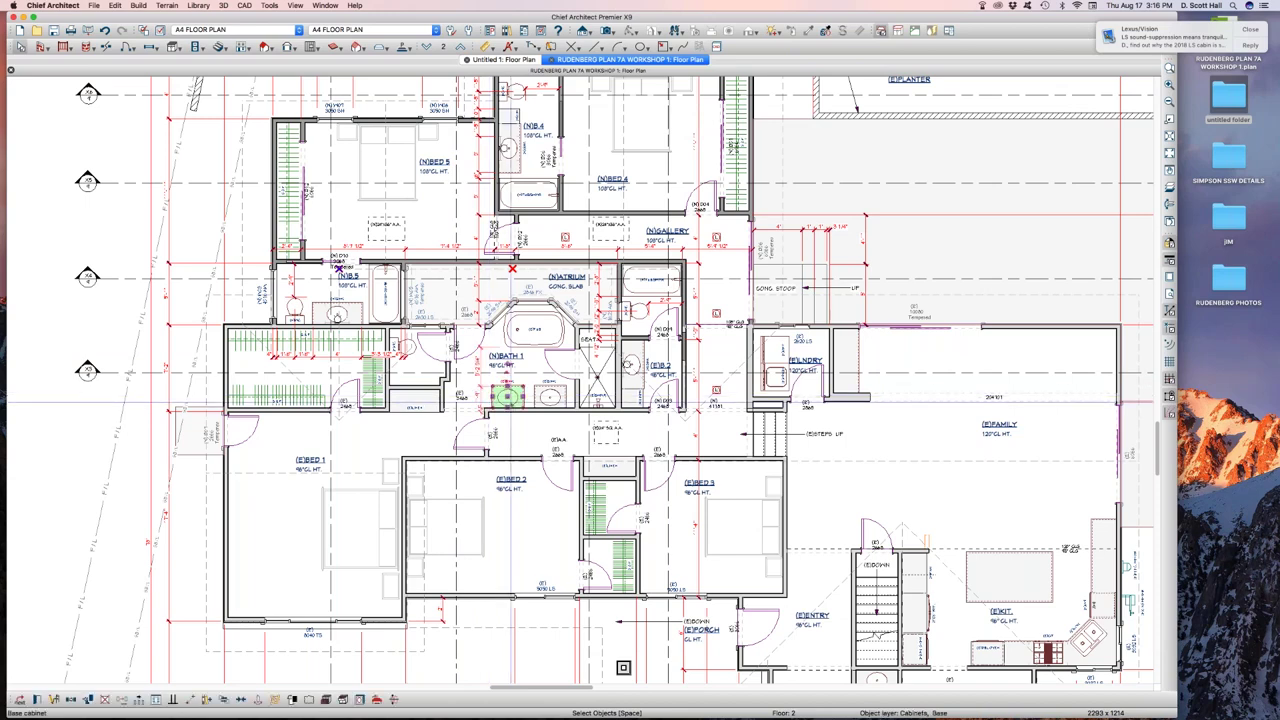
pyautogui.doubleClick(508, 396)
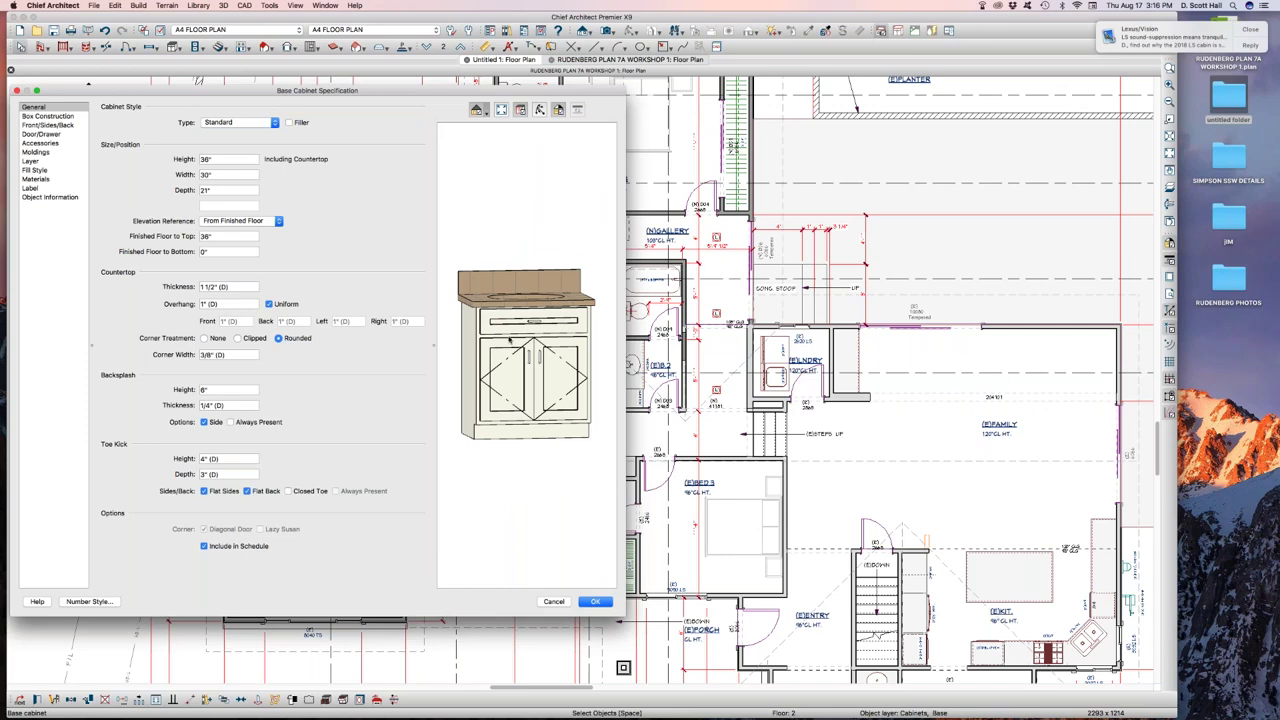
pyautogui.click(596, 602)
# - Set Toolbars to Child Tool Palette in the Appearance preferences and apply the change
pyautogui.click(93, 5)
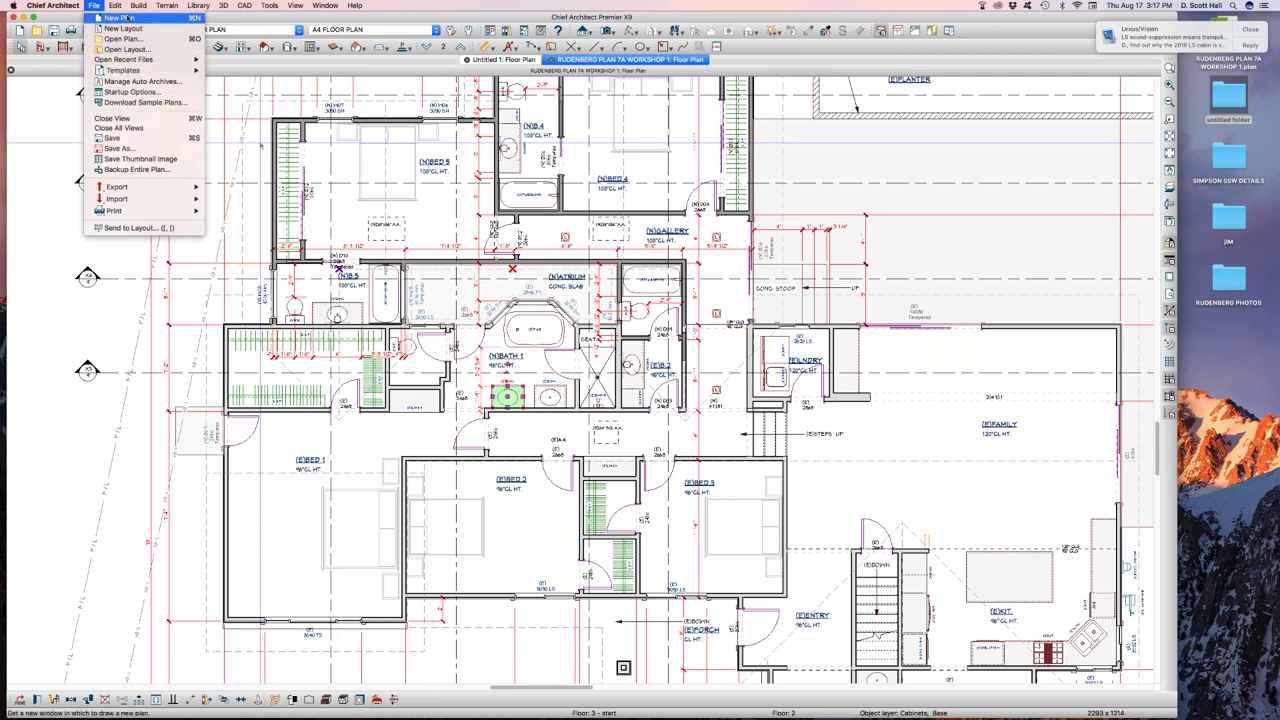
pyautogui.moveTo(36, 5)
pyautogui.click(55, 34)
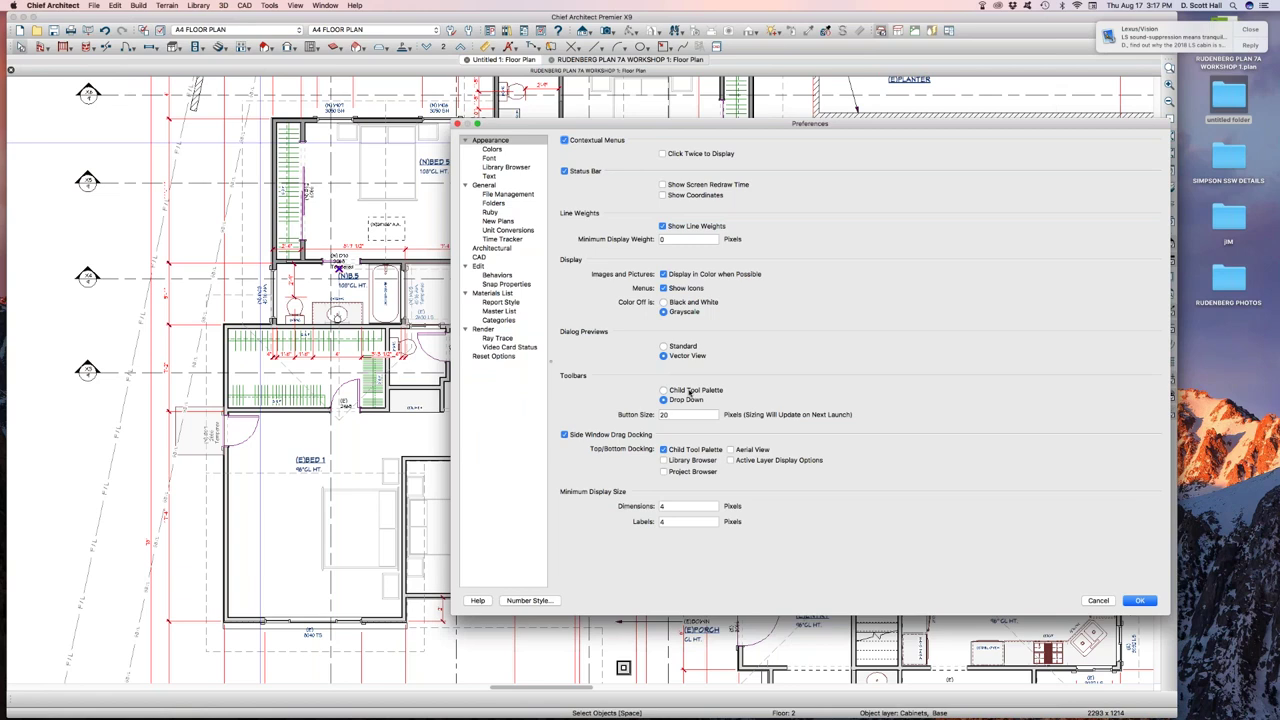
pyautogui.click(692, 414)
pyautogui.click(695, 391)
pyautogui.click(1141, 601)
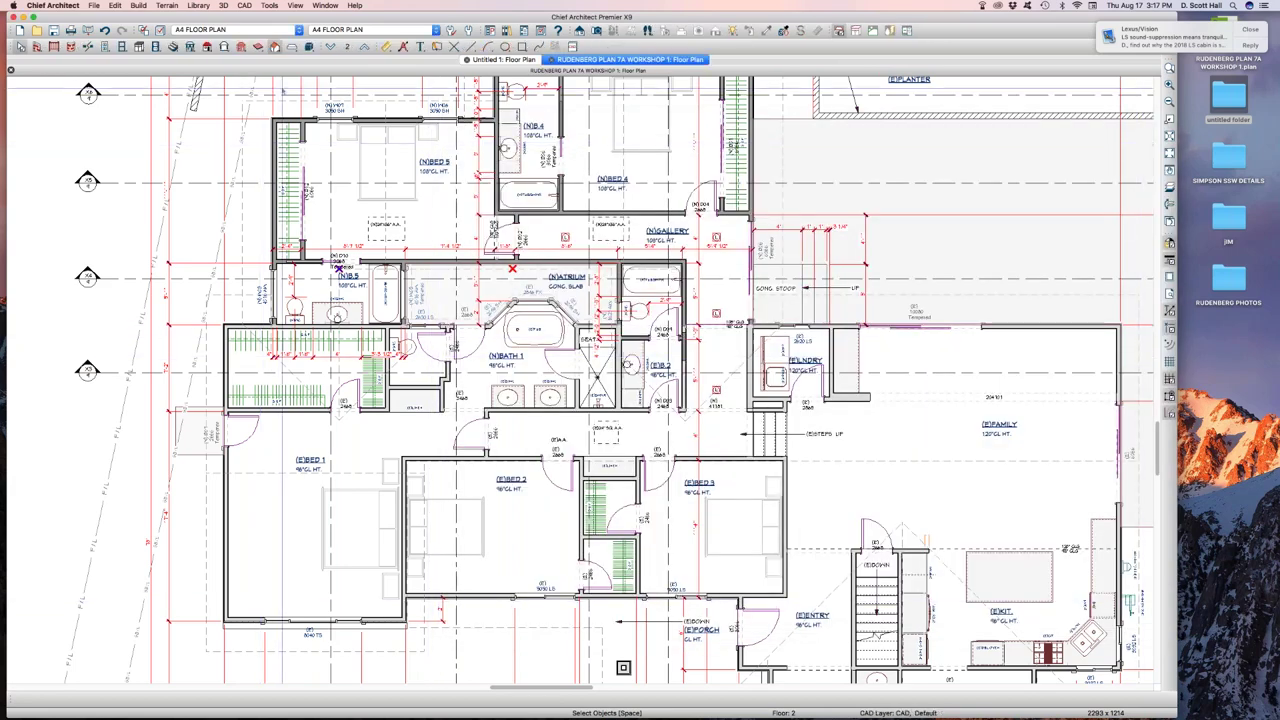
# - Display the child tool palettes for the joist, neighbouring framing and roof plane tools to see how they look
pyautogui.click(259, 48)
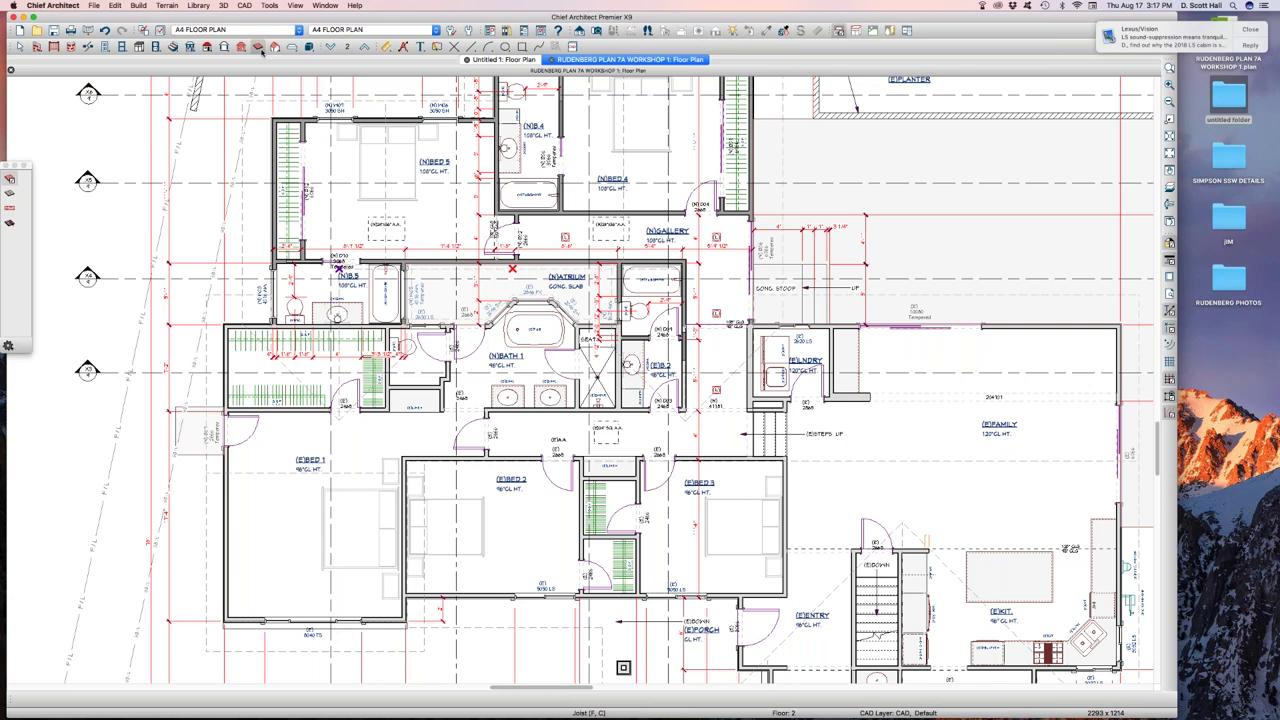
pyautogui.click(275, 47)
pyautogui.click(207, 47)
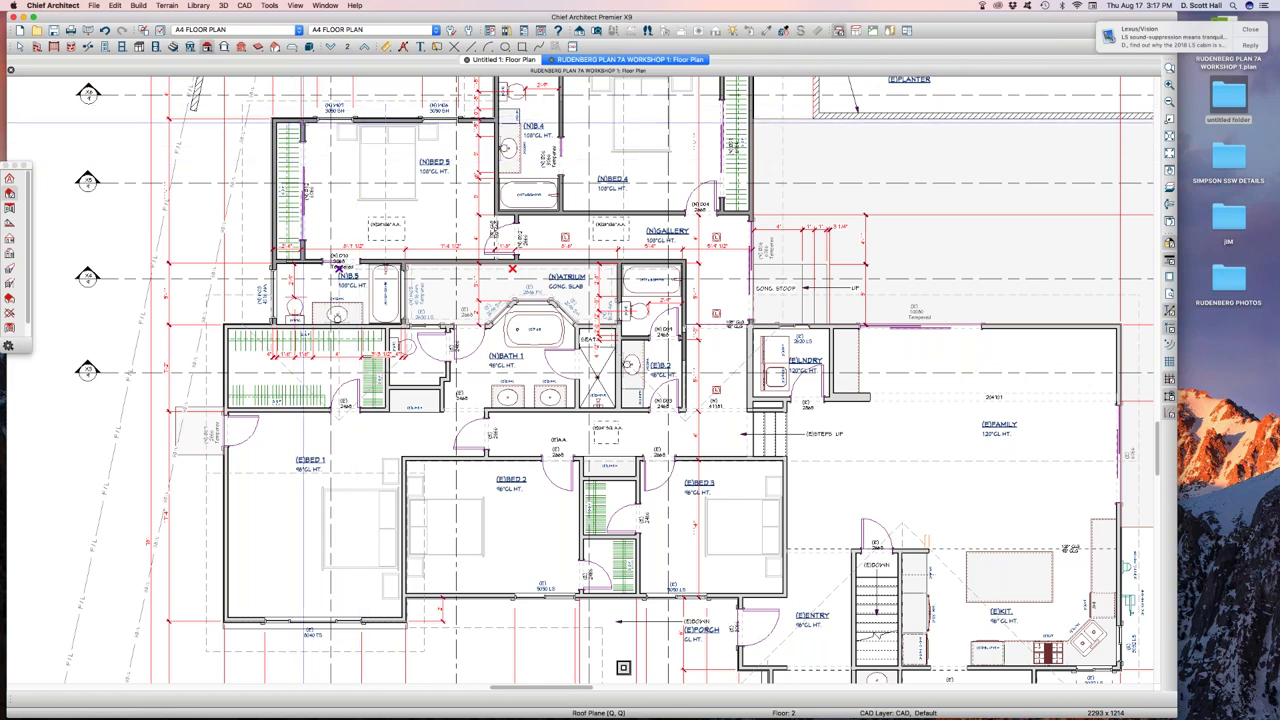
# - Switch Toolbars back to Drop Down in the Appearance preferences and view the joist tools list
pyautogui.click(52, 5)
pyautogui.click(52, 5)
pyautogui.click(50, 5)
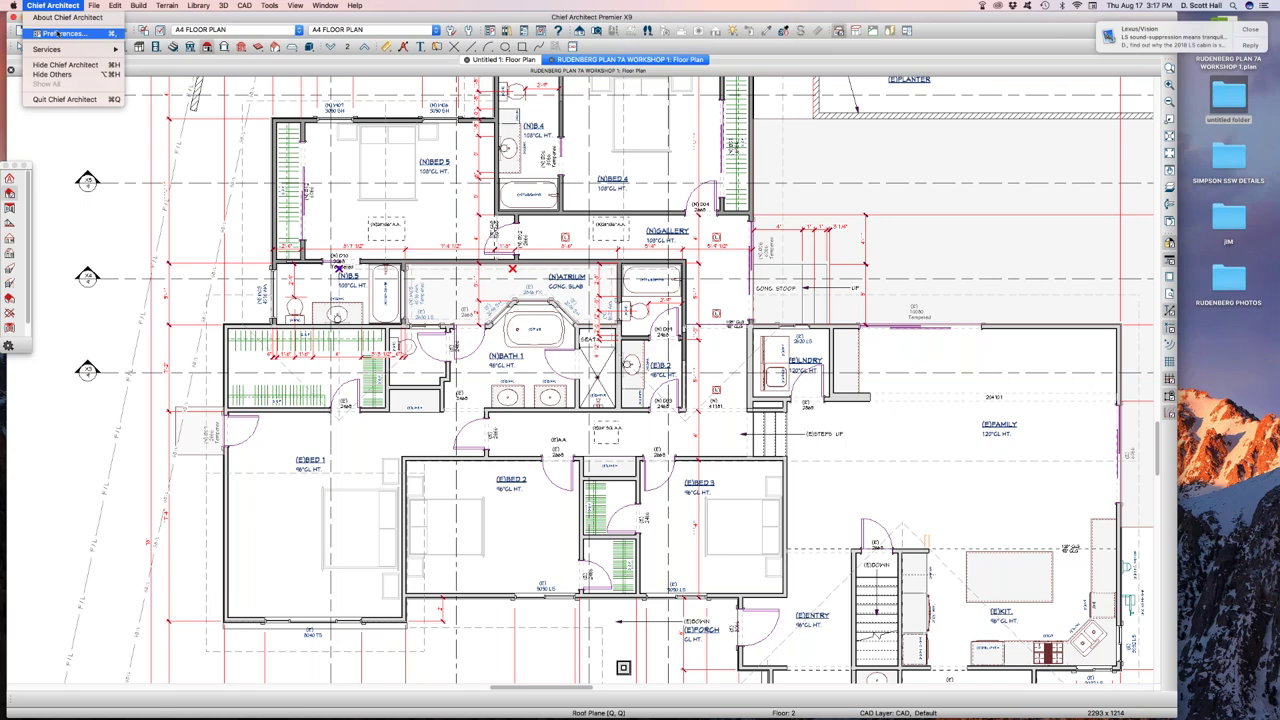
pyautogui.click(57, 33)
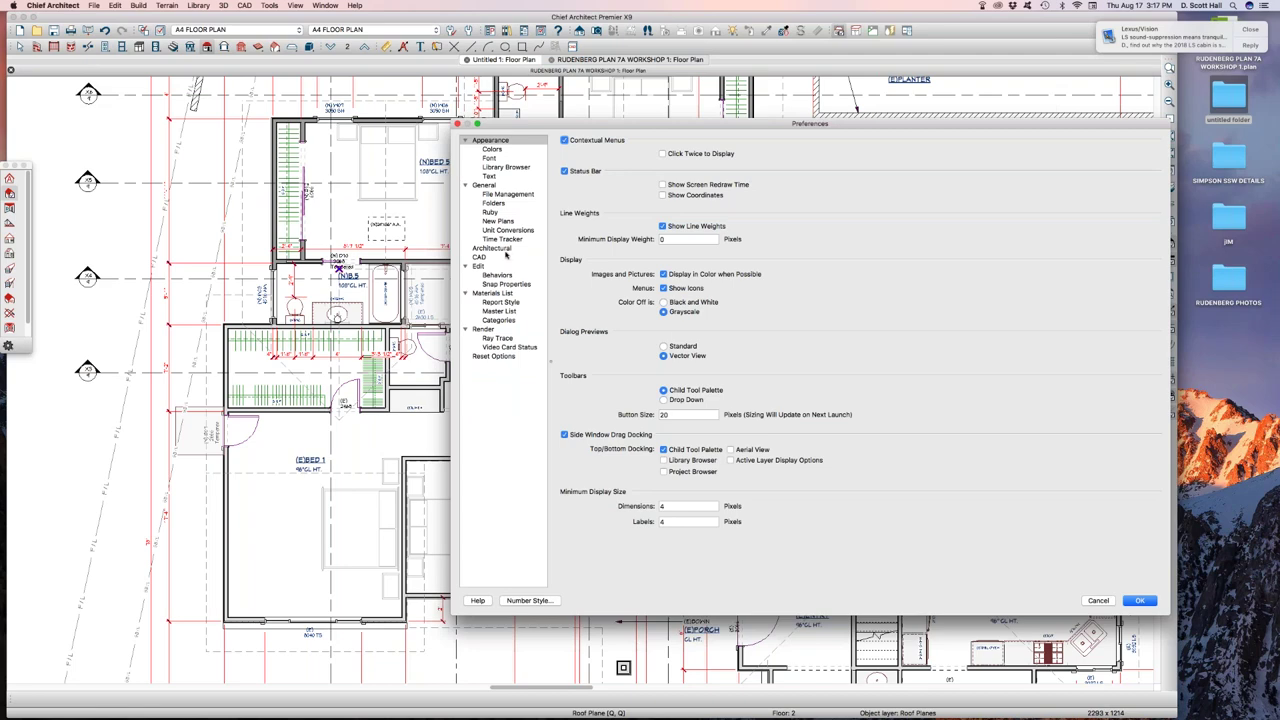
pyautogui.click(678, 400)
pyautogui.click(1139, 600)
pyautogui.click(336, 47)
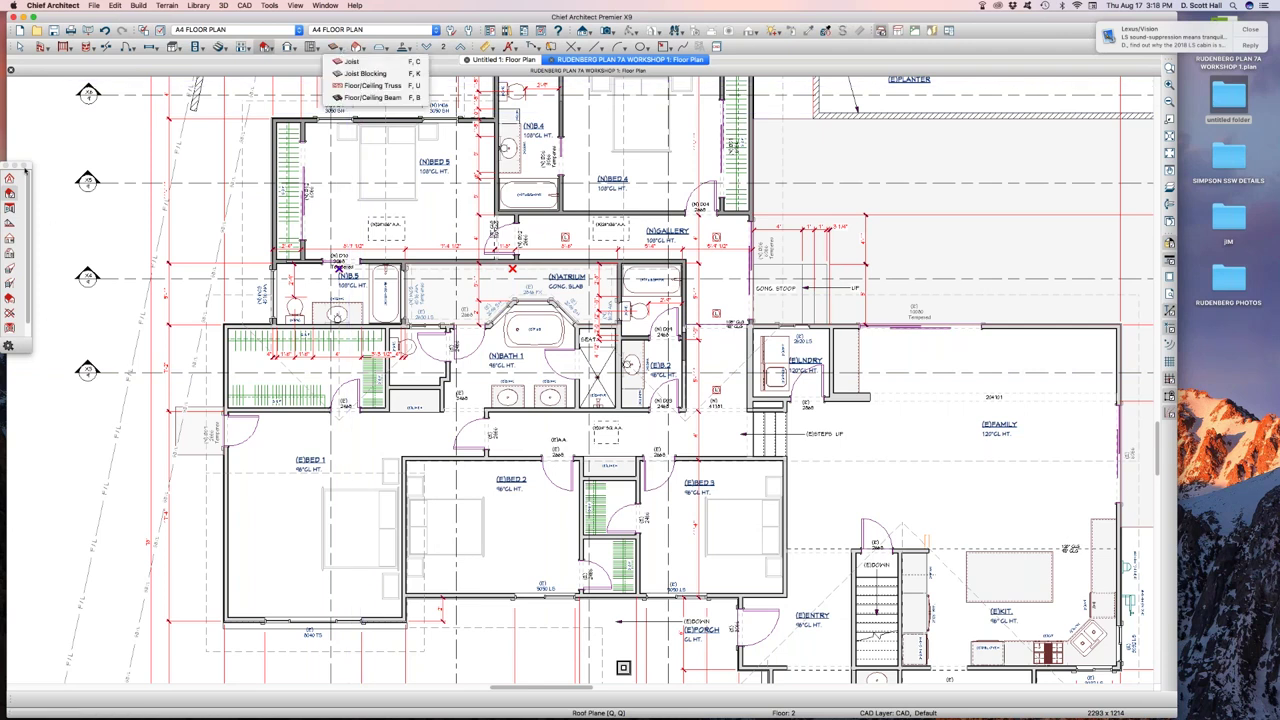
pyautogui.press('Escape')
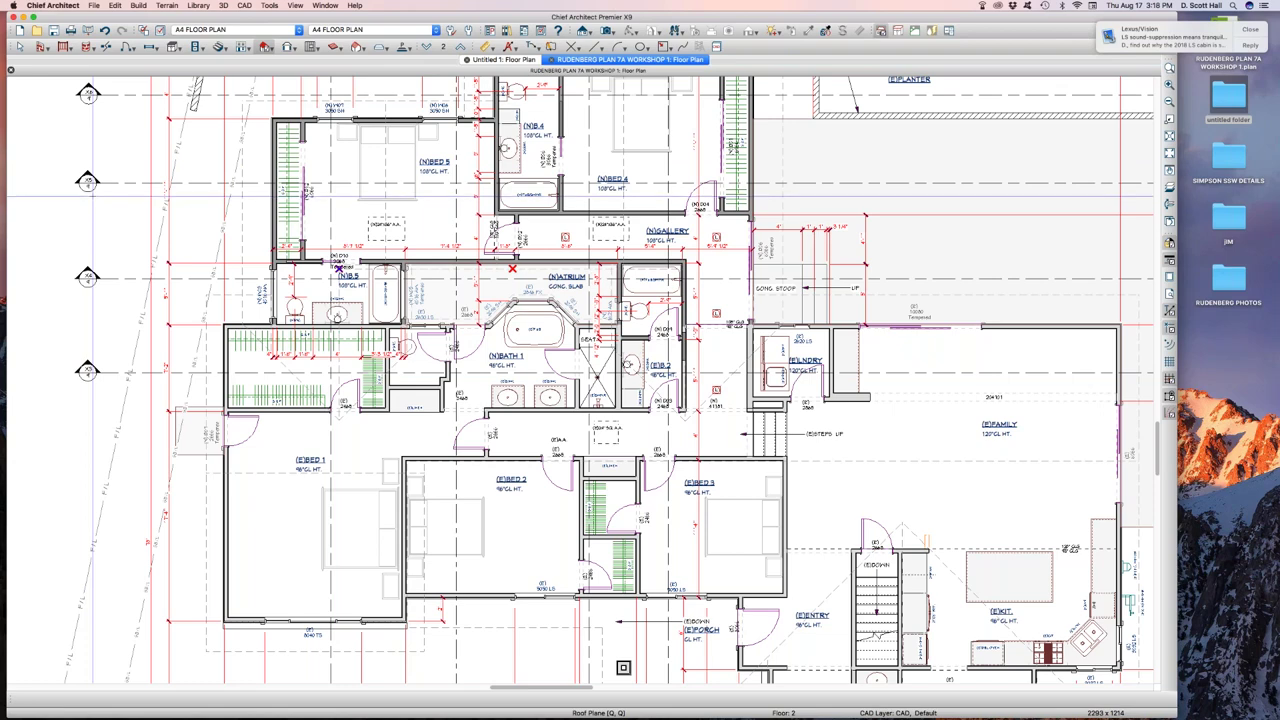
# - Change Toolbars to Child Tool Palette again for another comparison of the toolbar styles
pyautogui.press('super+comma')
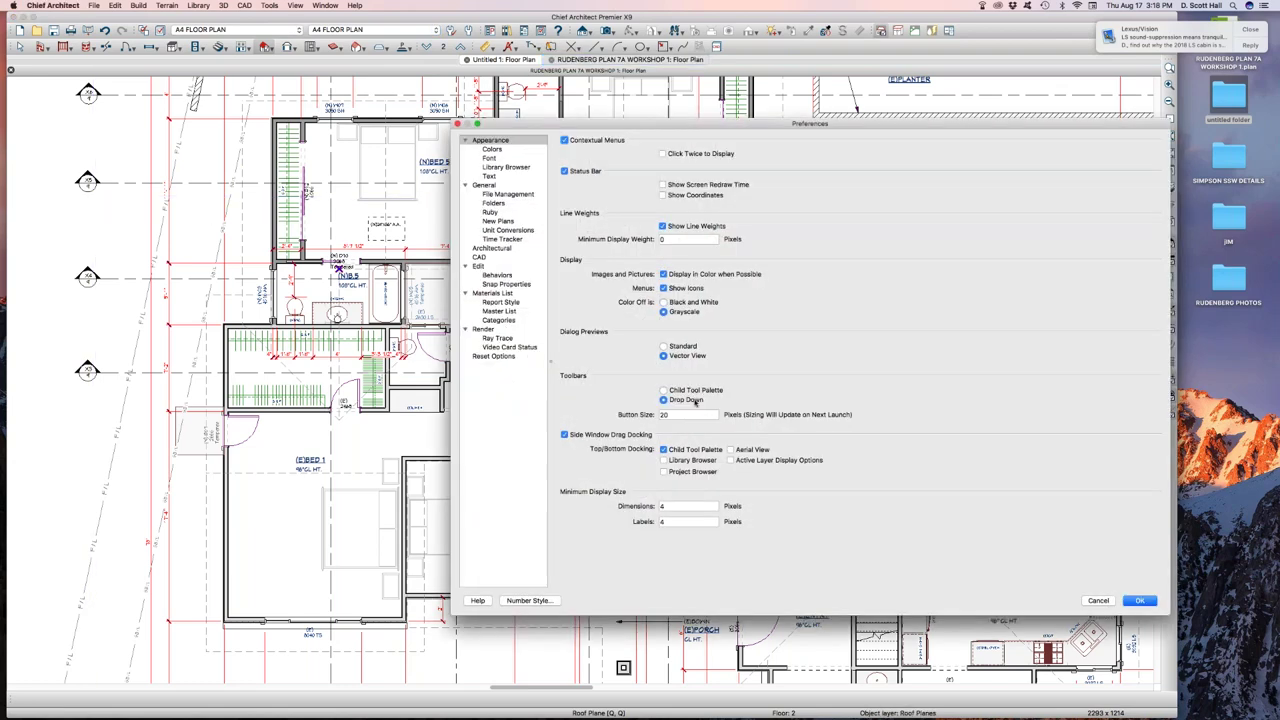
pyautogui.click(686, 391)
pyautogui.click(1136, 600)
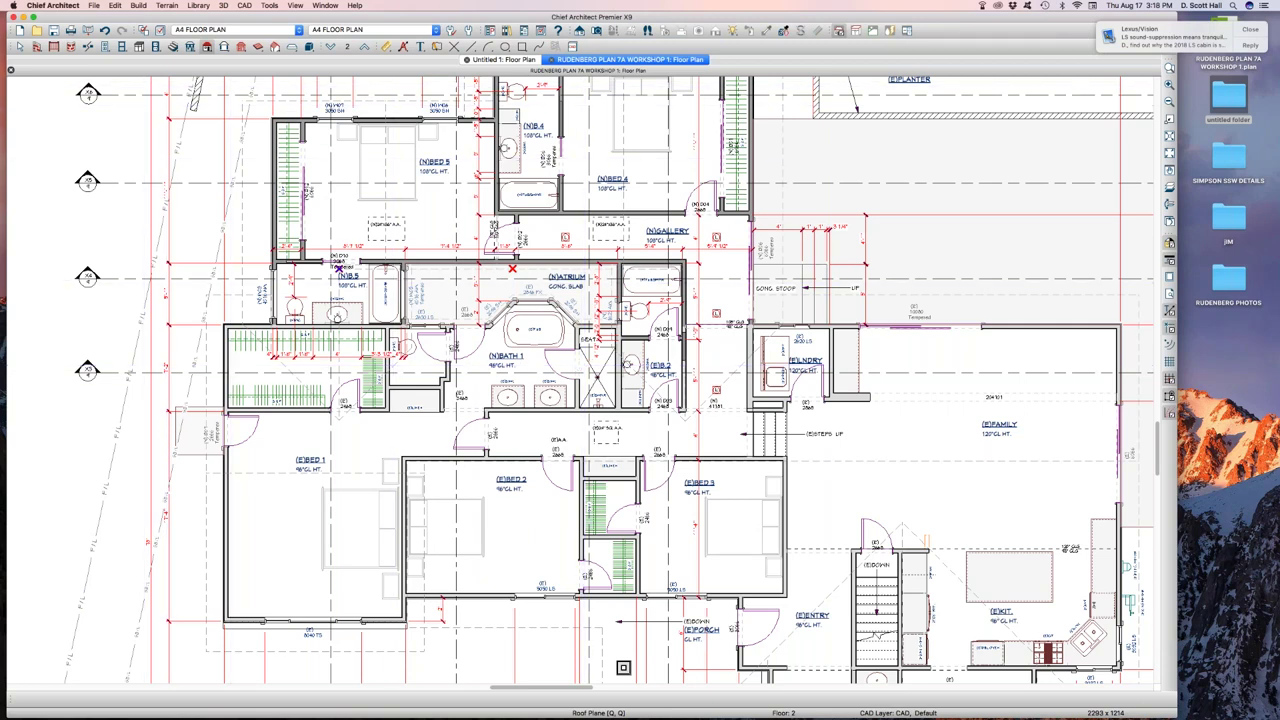
# - Compare the child tool palettes for the rafter, cabinet, roof and trim tools, and close the docked palette
pyautogui.click(241, 46)
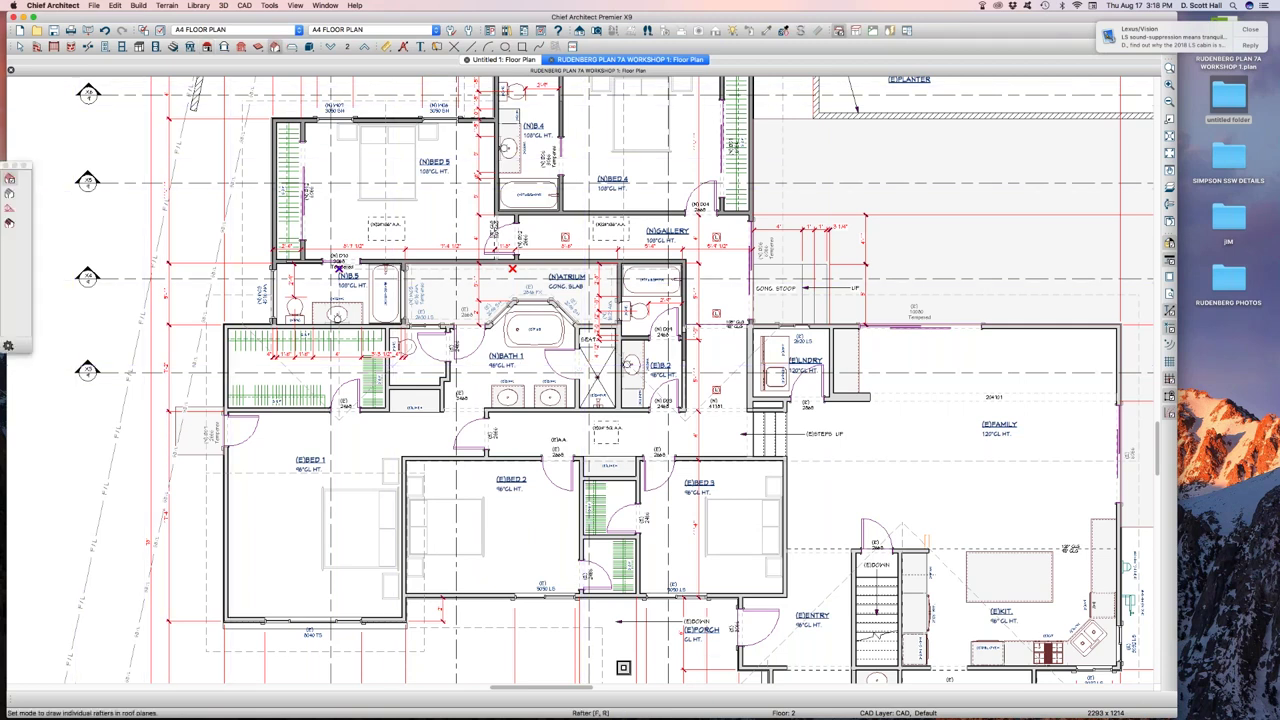
pyautogui.click(139, 46)
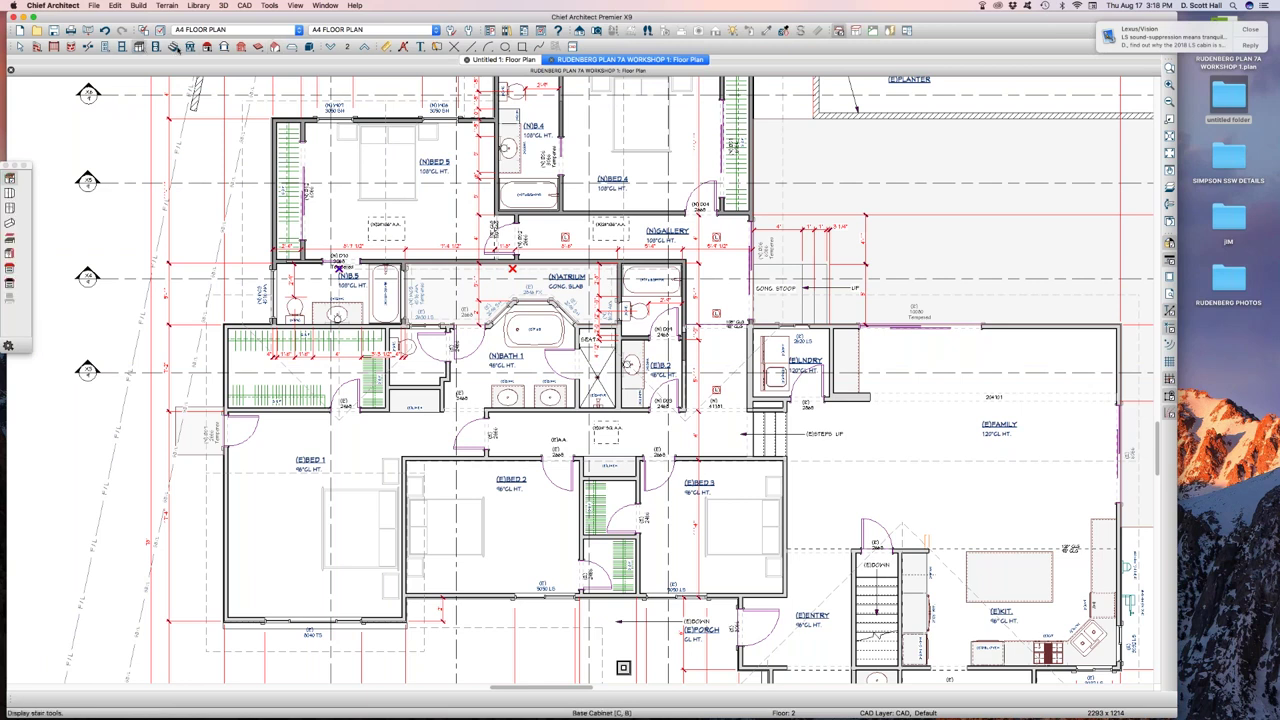
pyautogui.click(211, 47)
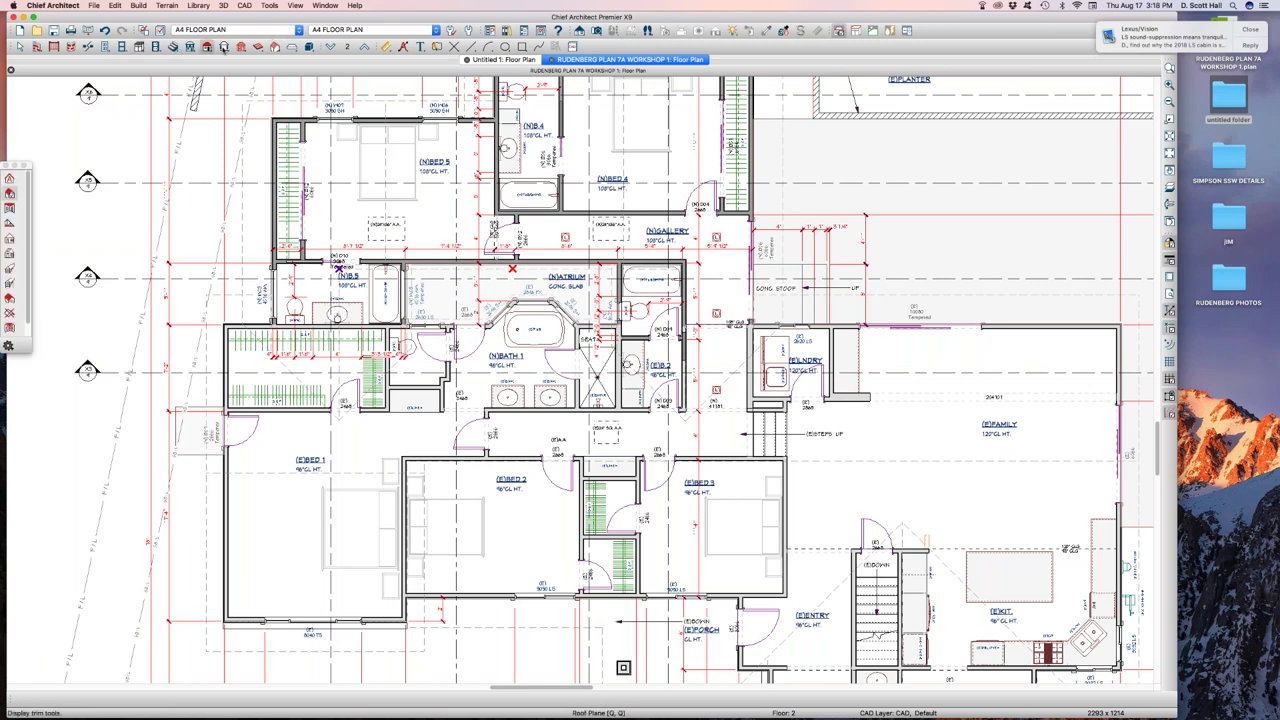
pyautogui.click(188, 48)
pyautogui.click(188, 48)
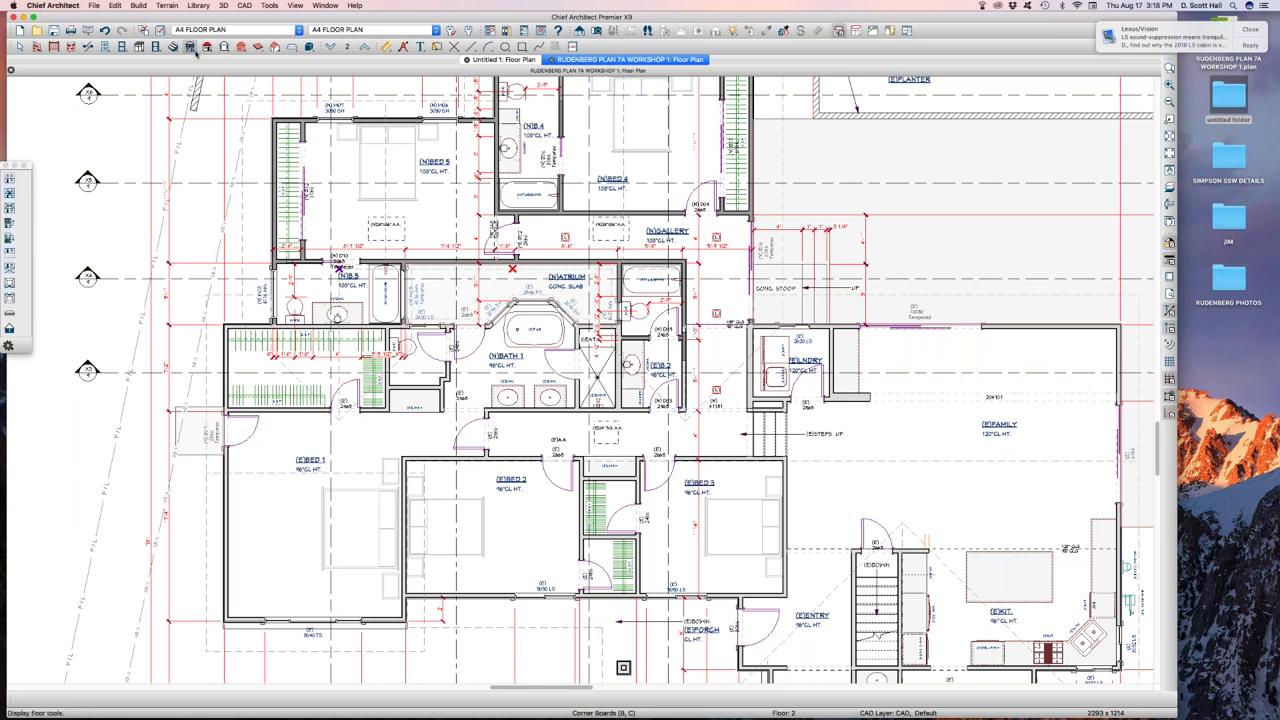
pyautogui.click(139, 47)
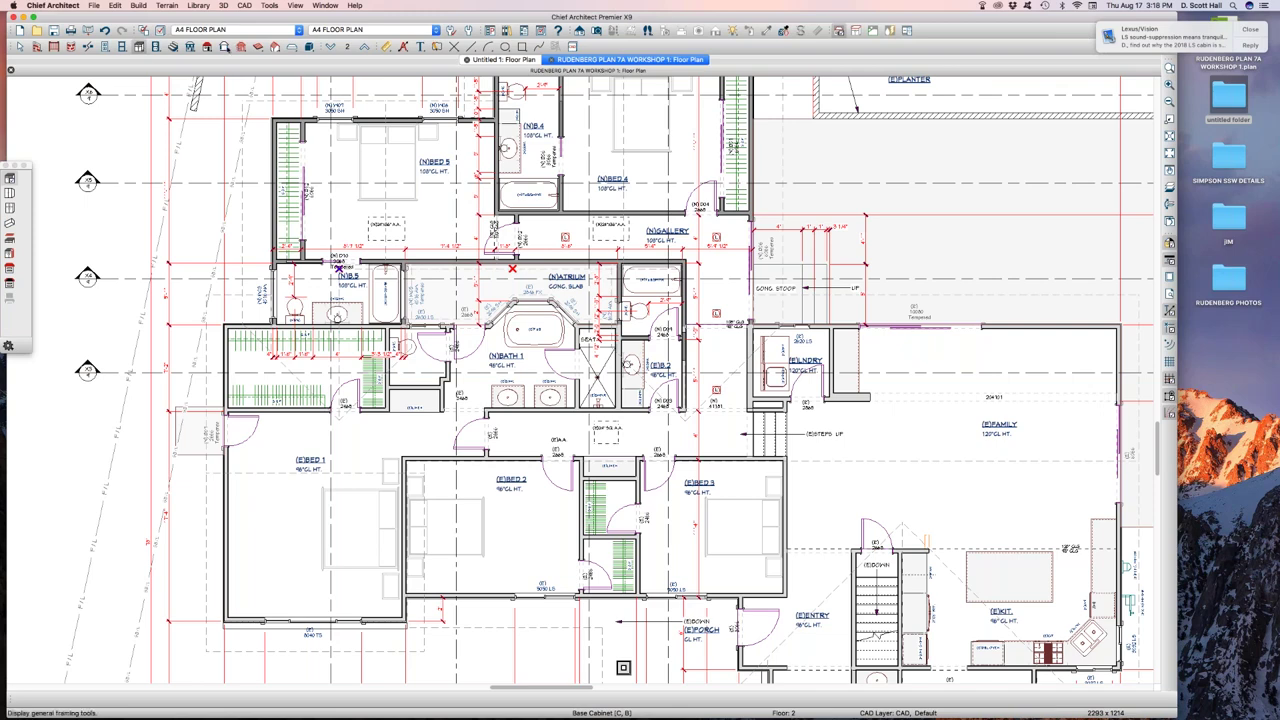
pyautogui.click(224, 47)
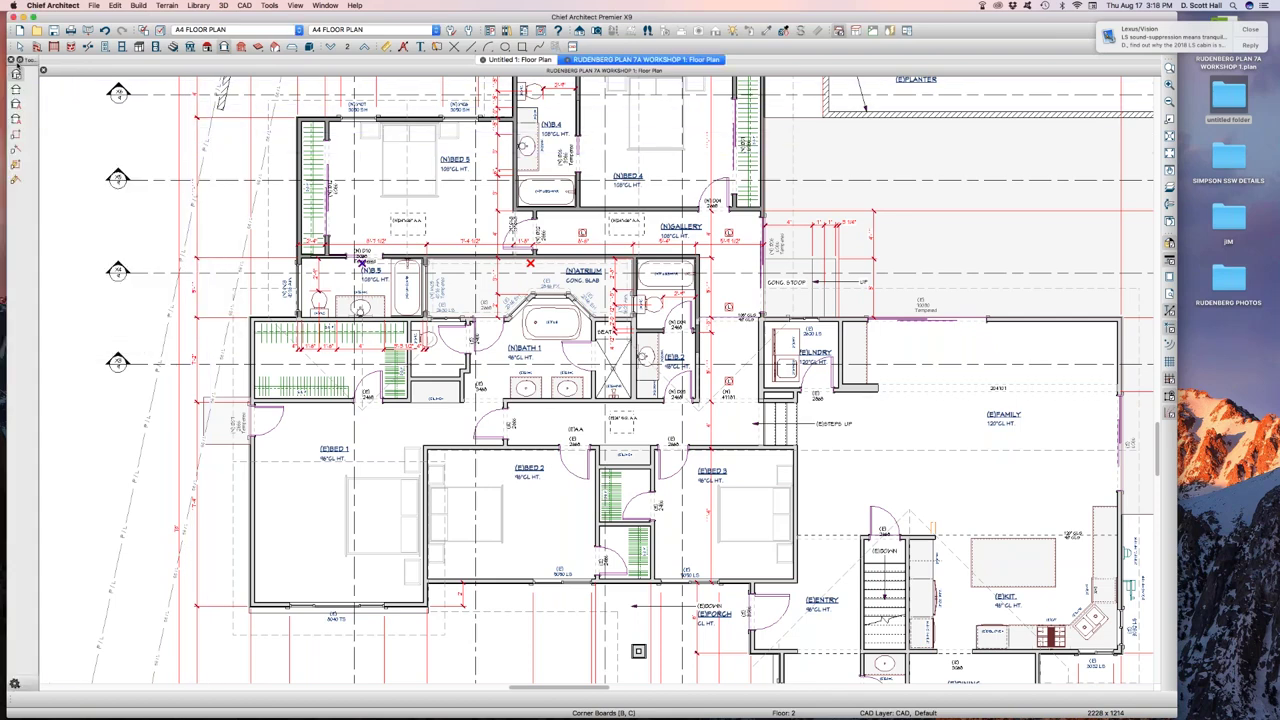
pyautogui.click(10, 60)
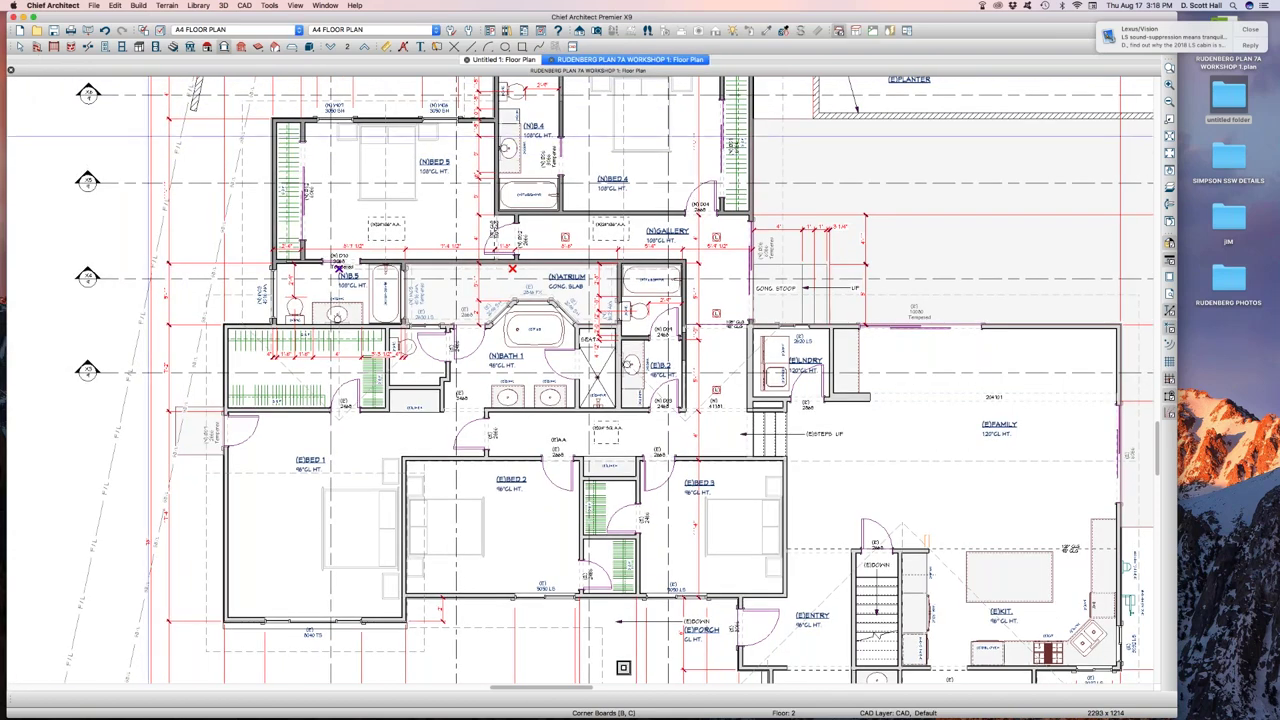
# - Set Toolbars to Drop Down in the Appearance preferences and confirm
pyautogui.press('super+comma')
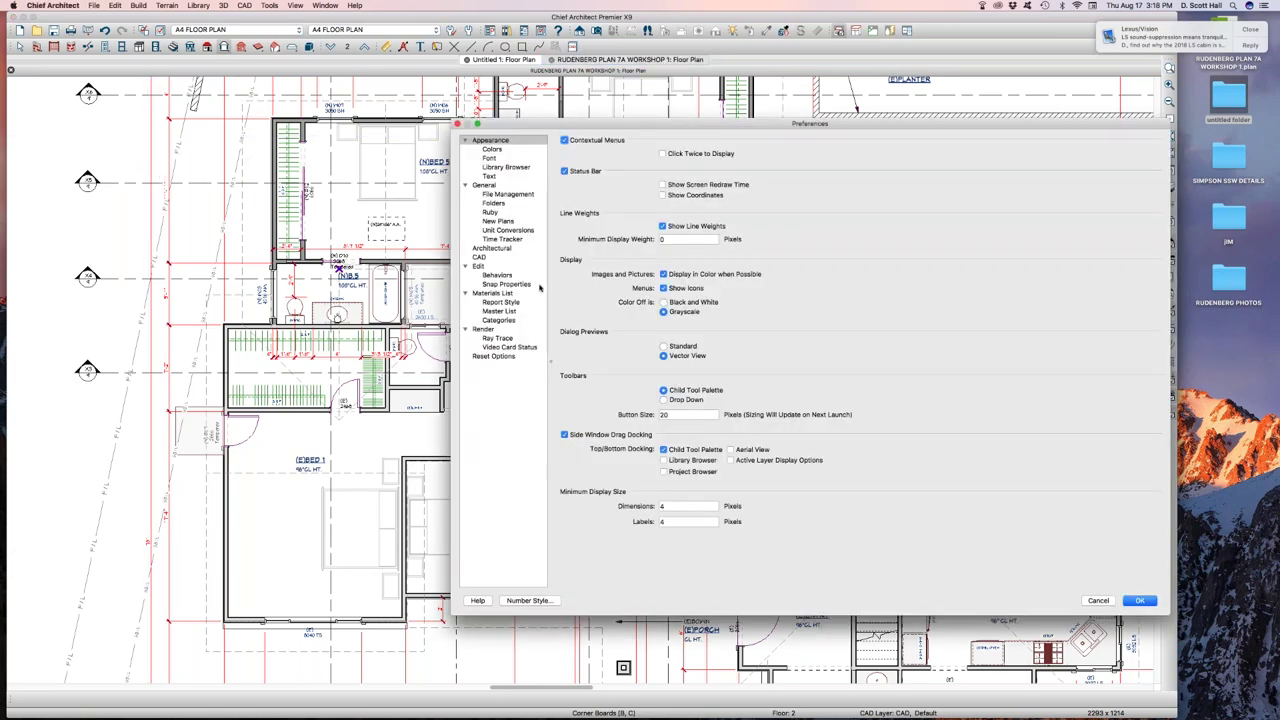
pyautogui.click(688, 401)
pyautogui.press('Return')
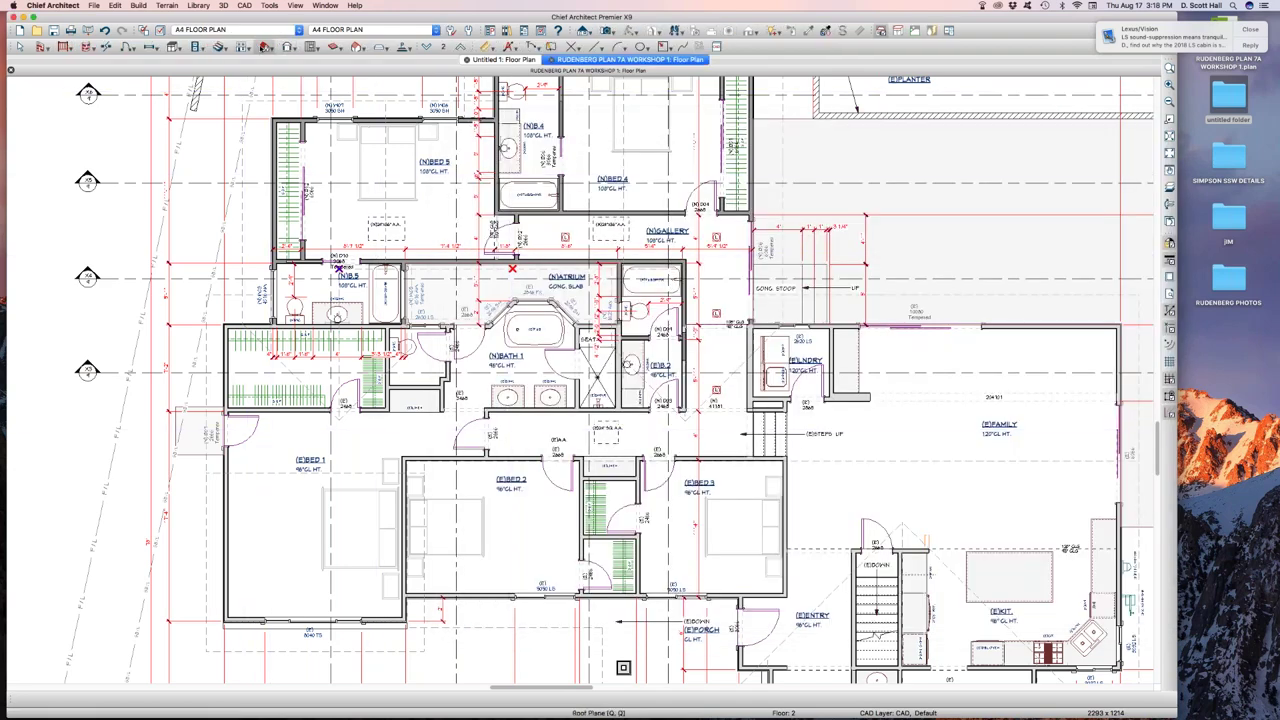
# - Examine the drop-down lists of the roof and the floor/ceiling framing tools
pyautogui.click(266, 47)
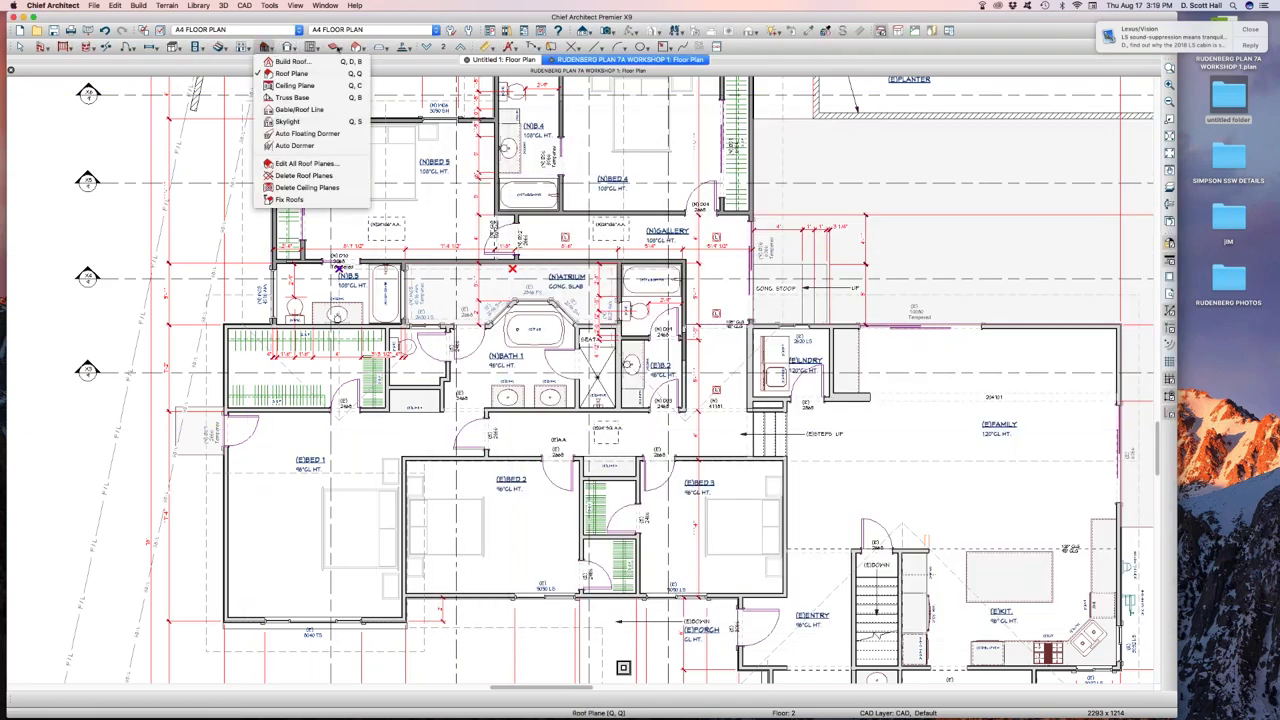
pyautogui.click(339, 48)
pyautogui.click(339, 48)
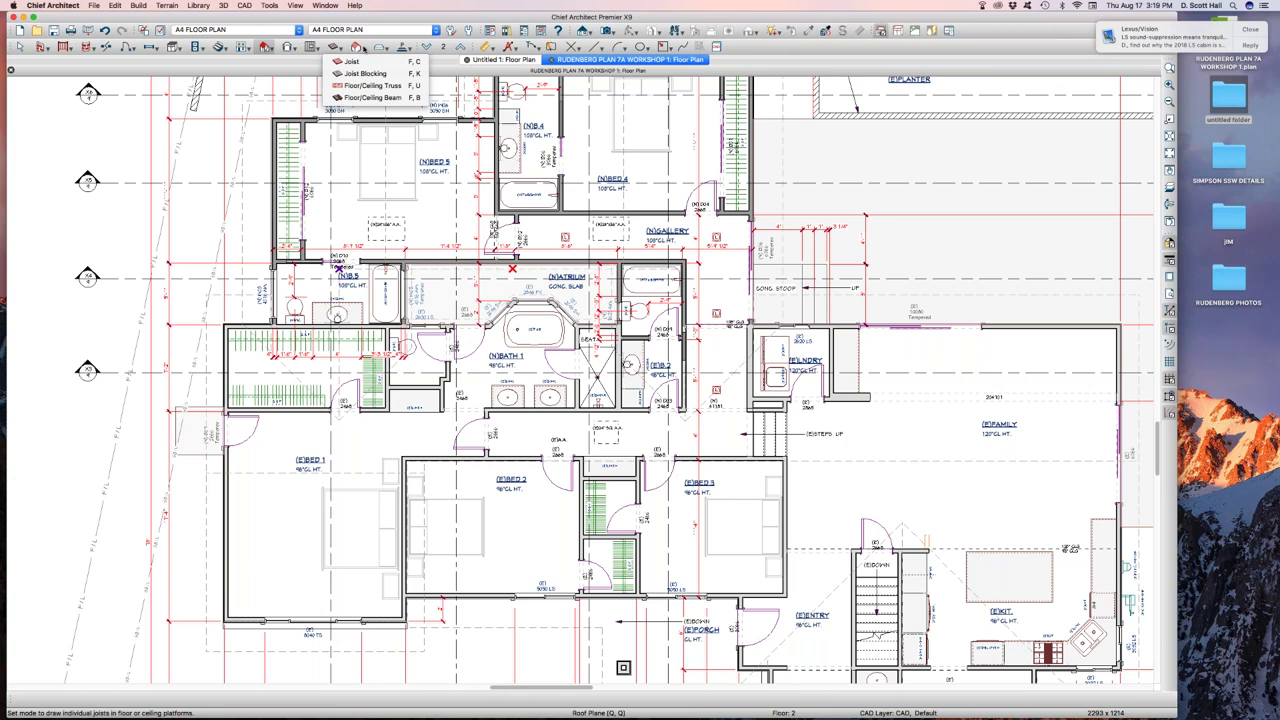
pyautogui.click(352, 61)
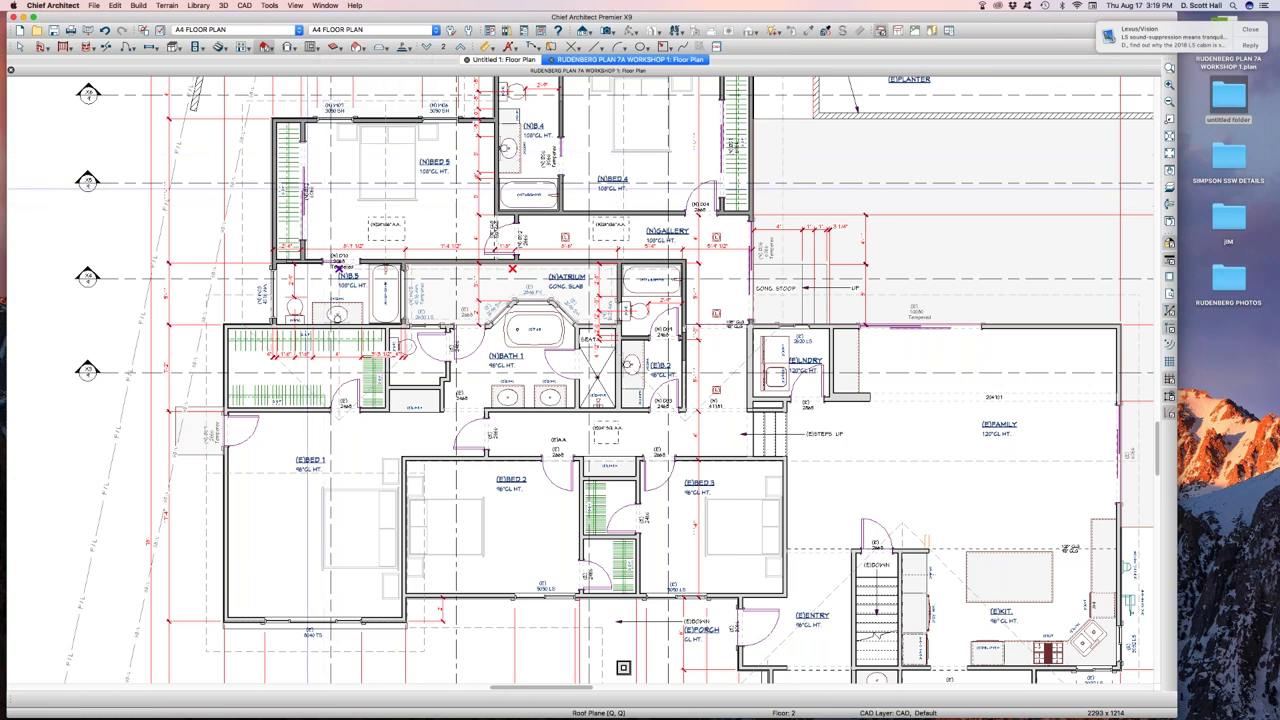
# - Enable top/bottom docking for Aerial View, Active Layer Display Options, Library Browser and Project Browser in the Appearance preferences
pyautogui.press('super+comma')
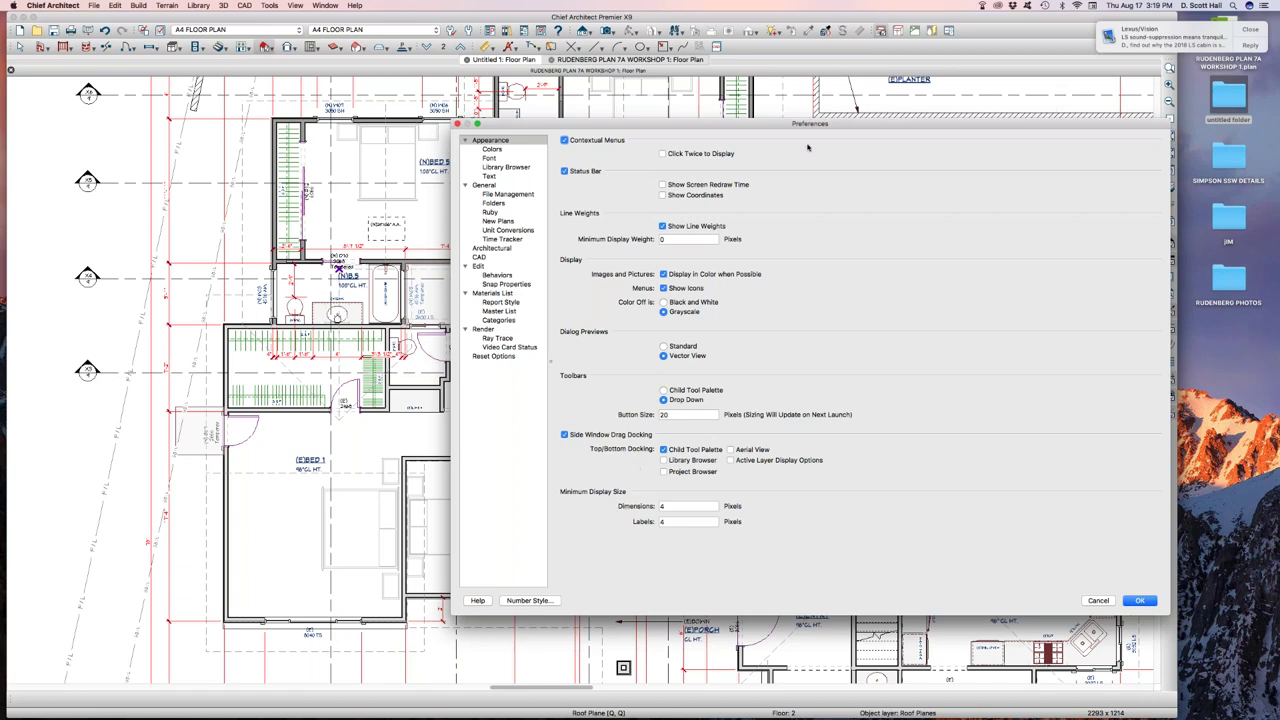
pyautogui.moveTo(761, 128); pyautogui.dragTo(489, 136)
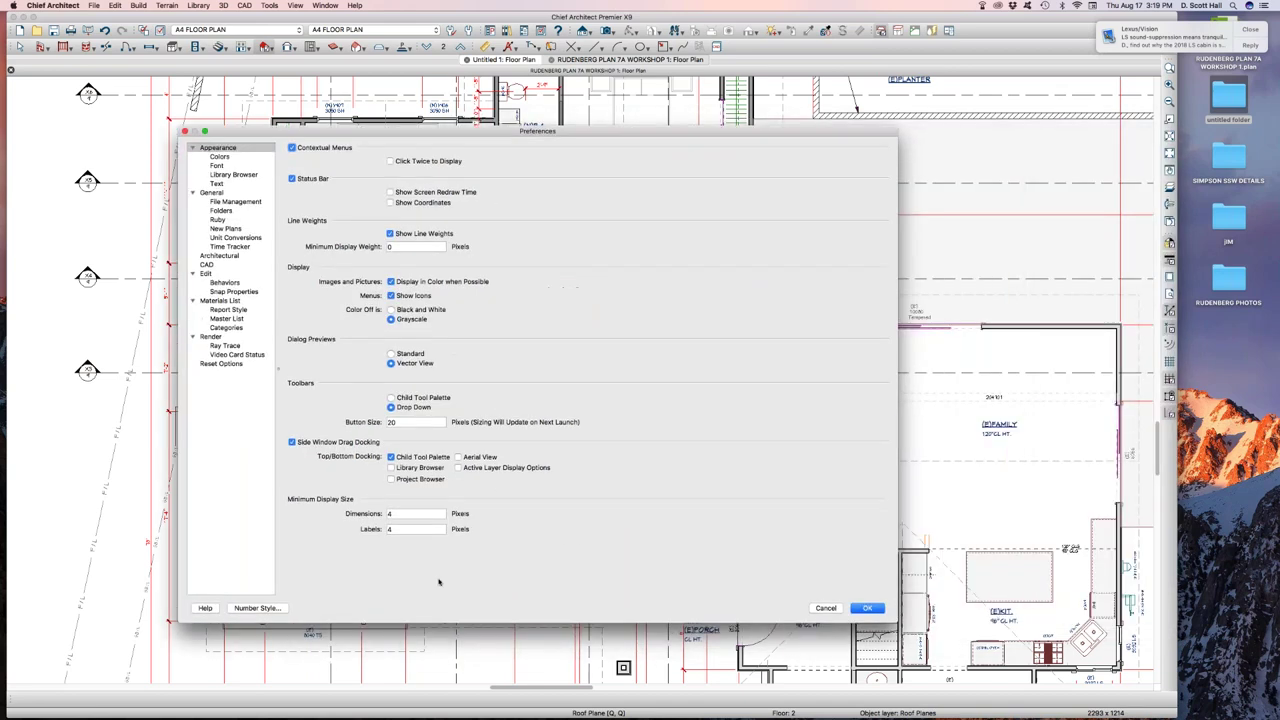
pyautogui.click(458, 468)
pyautogui.click(457, 457)
pyautogui.click(391, 468)
pyautogui.click(391, 479)
pyautogui.click(866, 608)
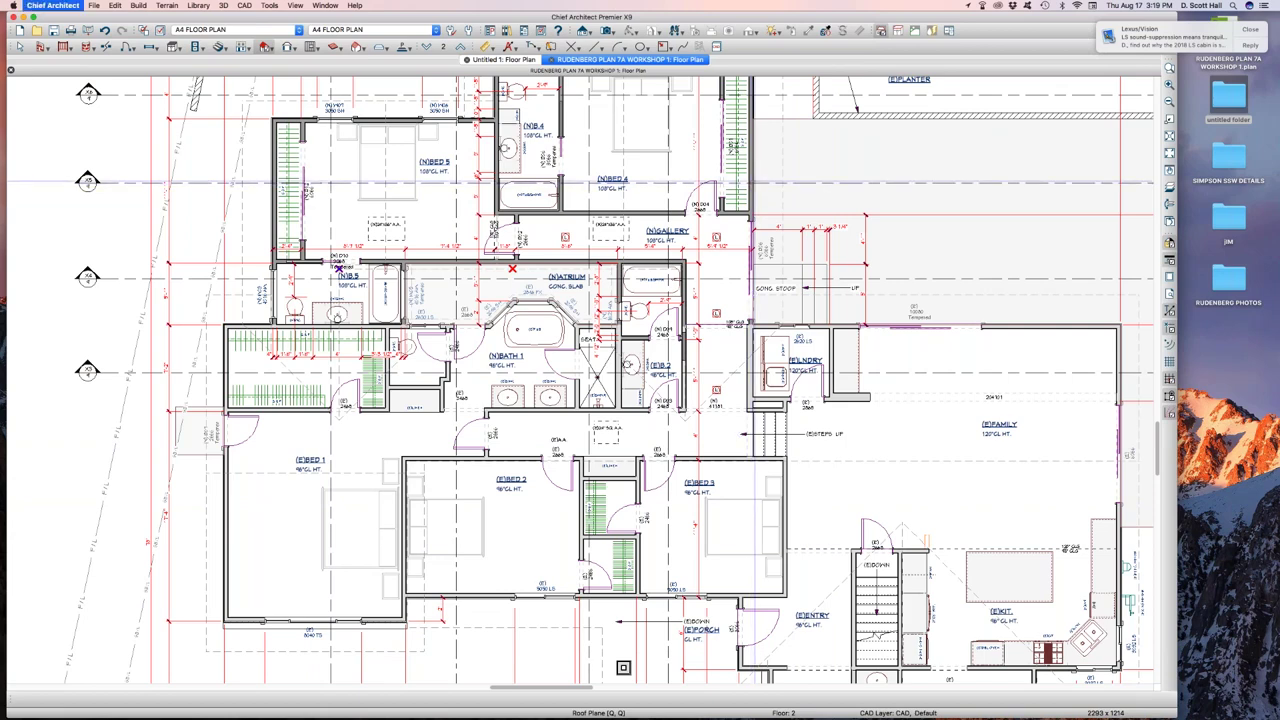
# - Disable top/bottom docking for the Aerial View in the Appearance preferences and apply the change
pyautogui.press('super+comma')
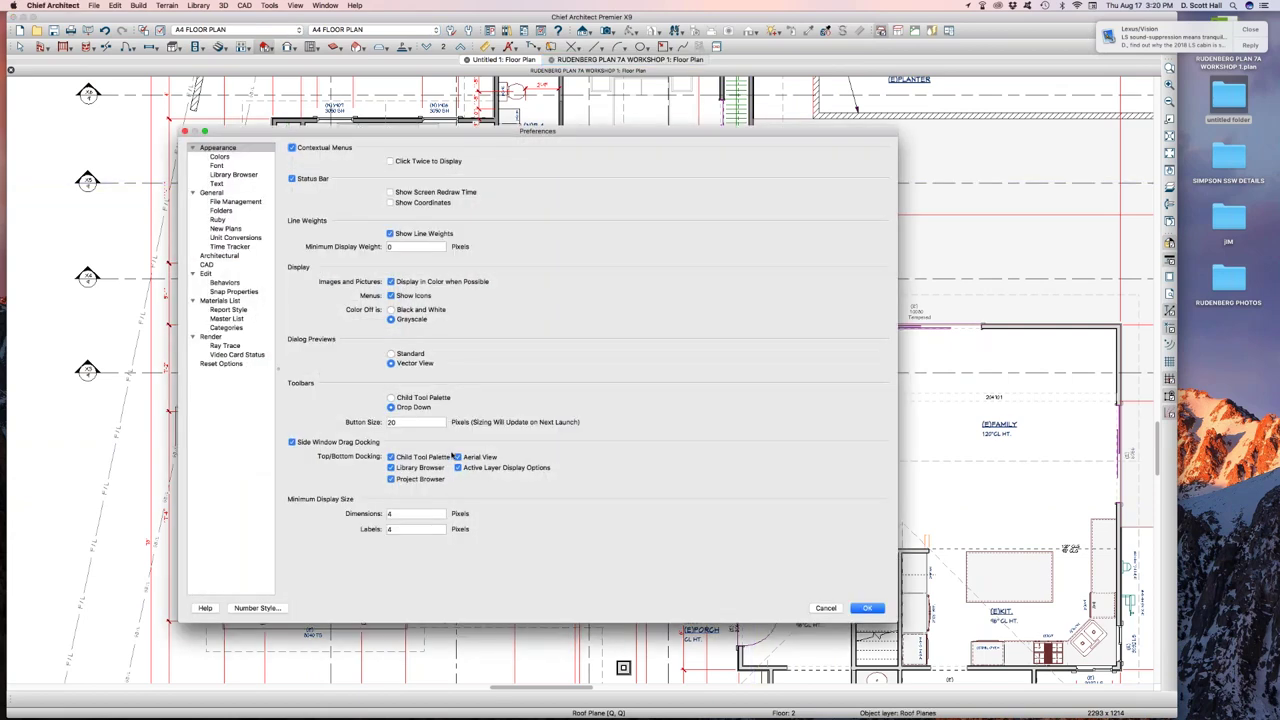
pyautogui.click(457, 457)
pyautogui.click(867, 608)
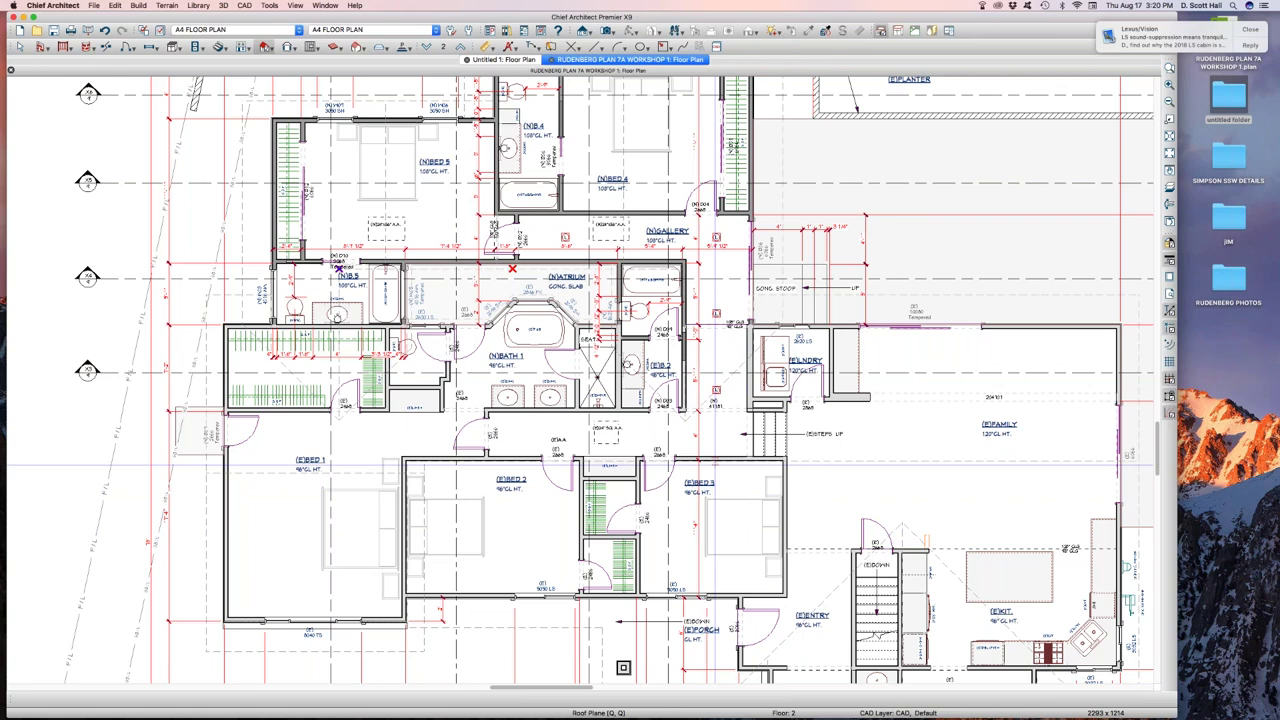
# - Examine the object layer properties of the wall between the hallway and Bed 3, repositioning the dialog over the plan
pyautogui.click(708, 457)
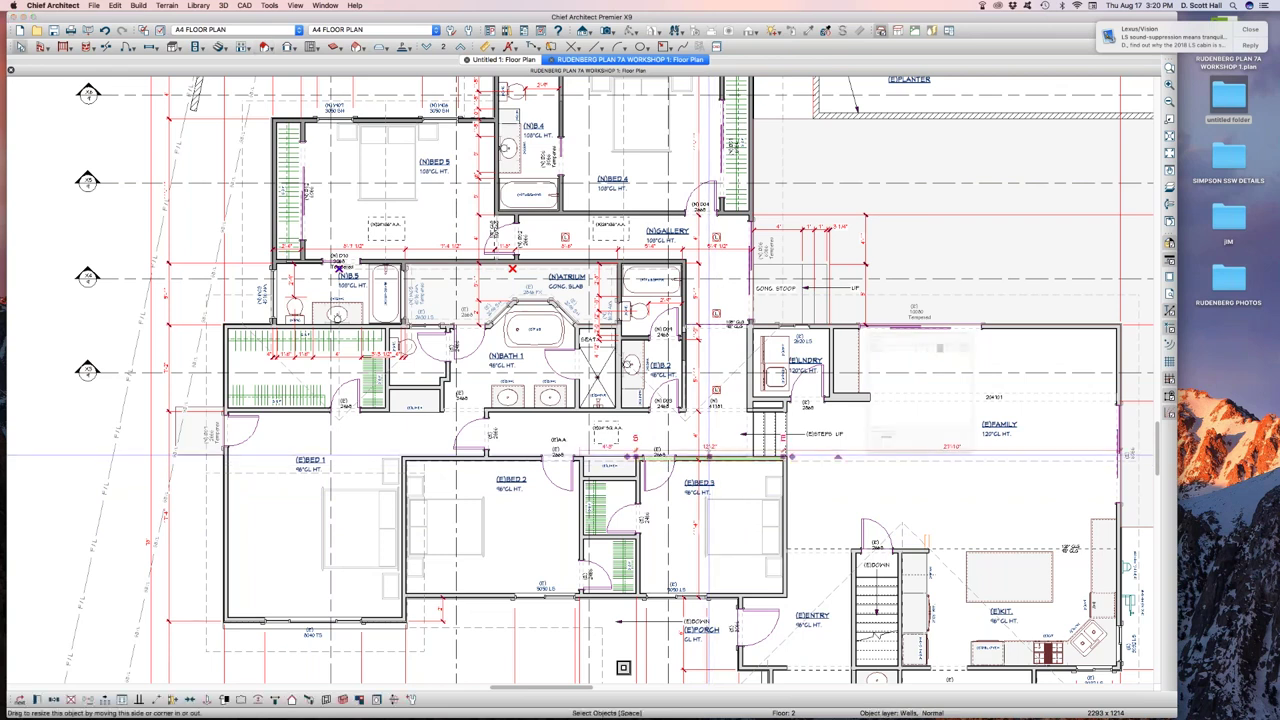
pyautogui.press('super+l')
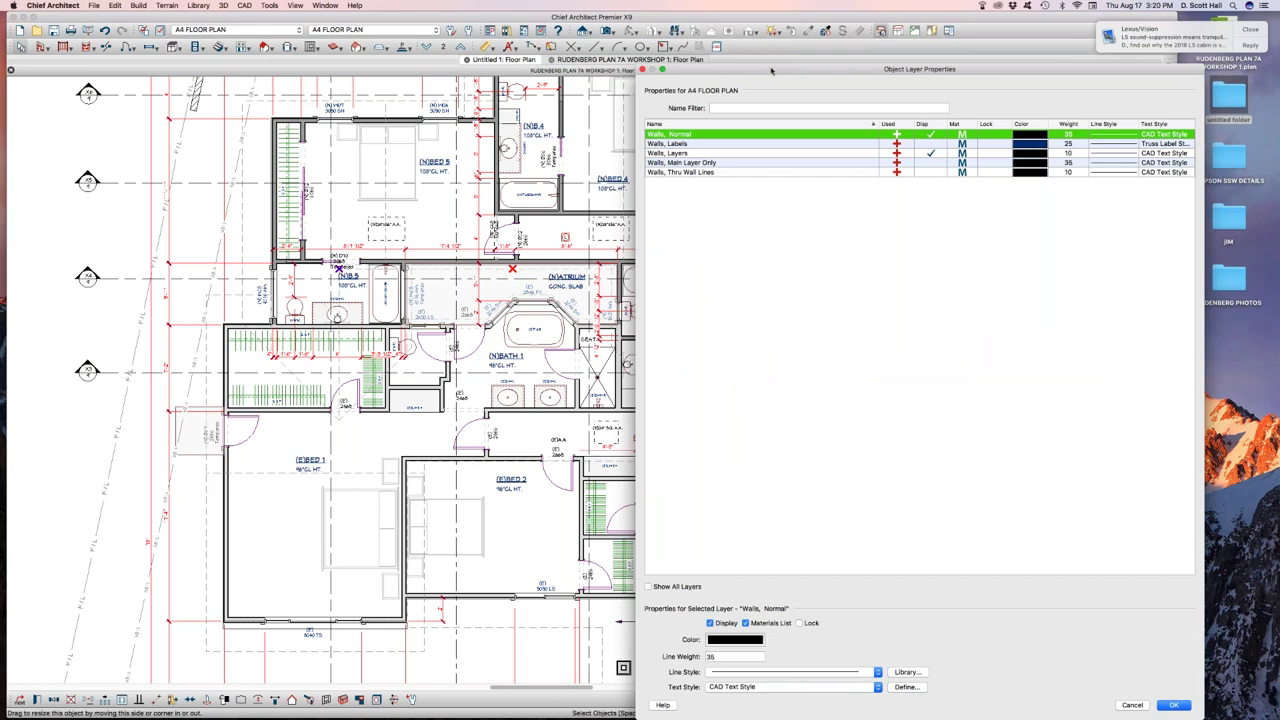
pyautogui.moveTo(774, 71); pyautogui.dragTo(743, 33)
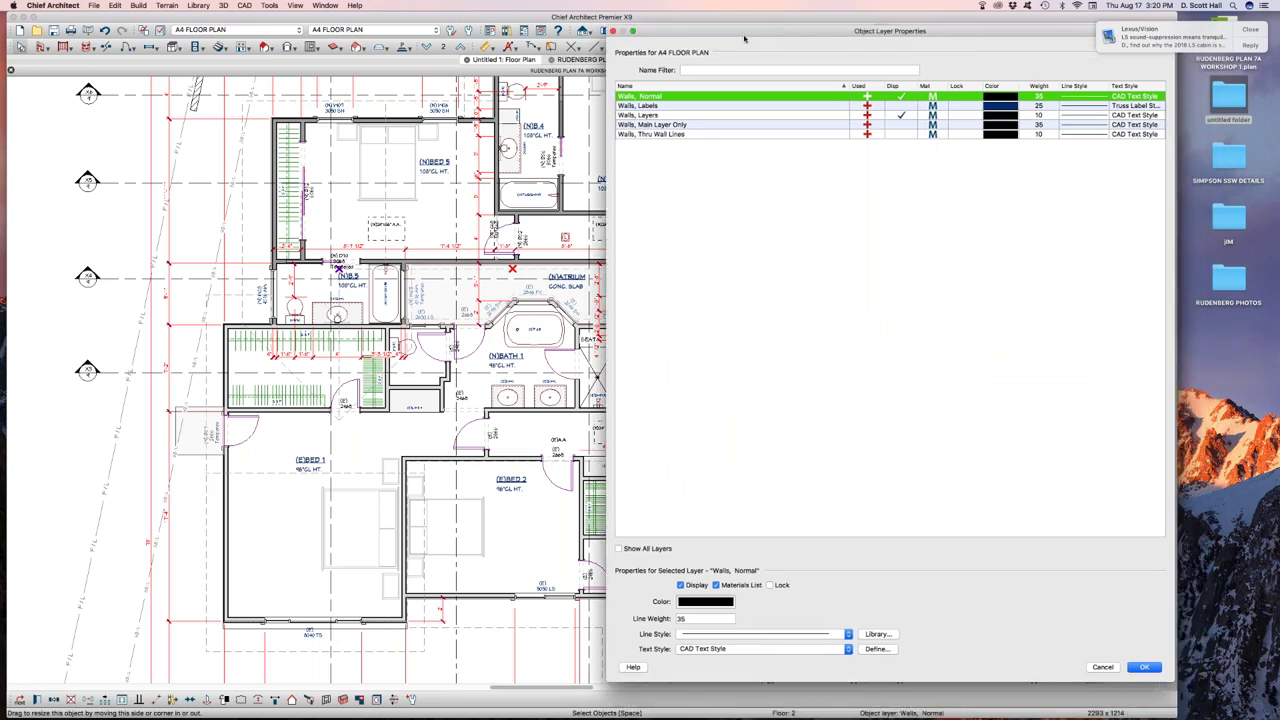
pyautogui.moveTo(745, 38); pyautogui.dragTo(671, 43)
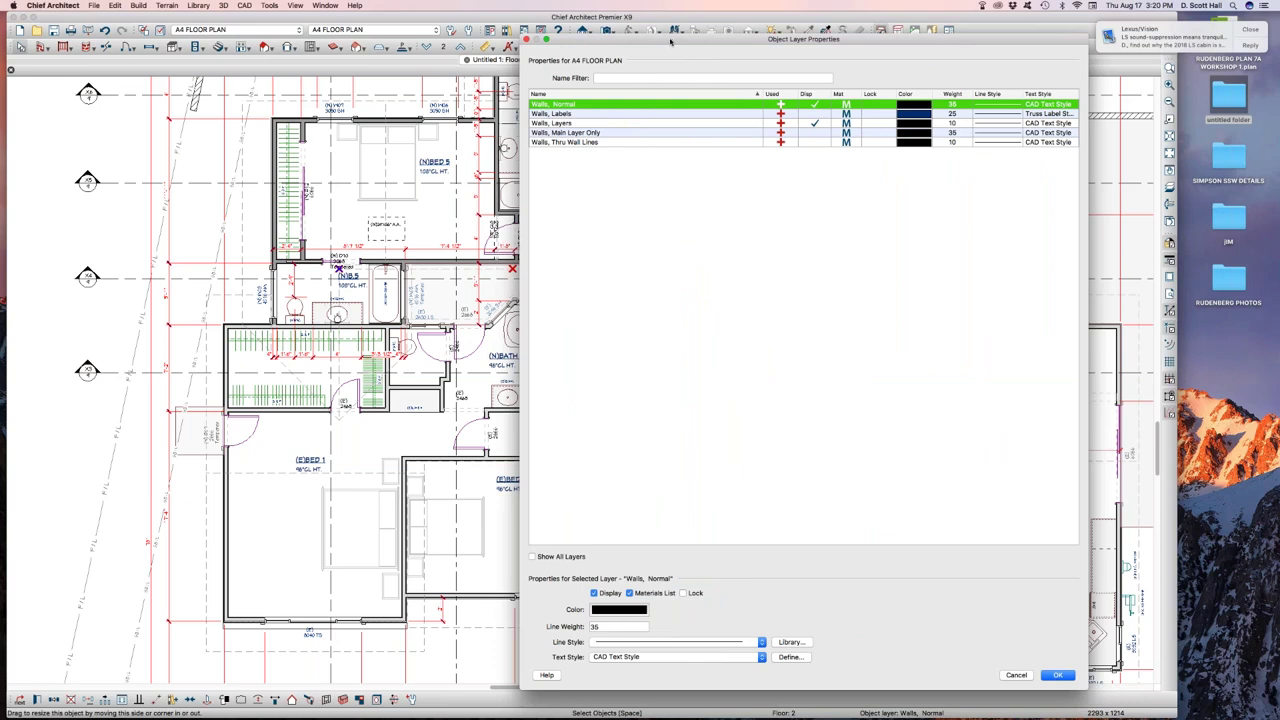
pyautogui.moveTo(648, 42); pyautogui.dragTo(671, 35)
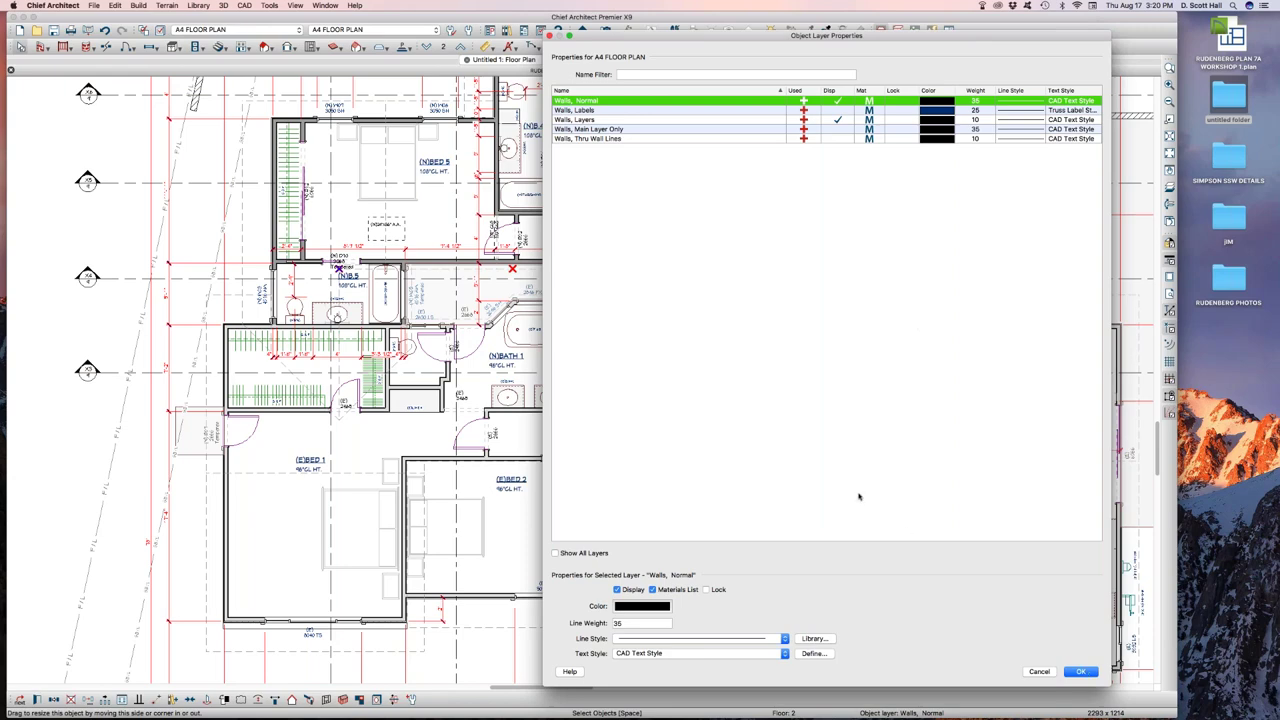
pyautogui.click(1079, 672)
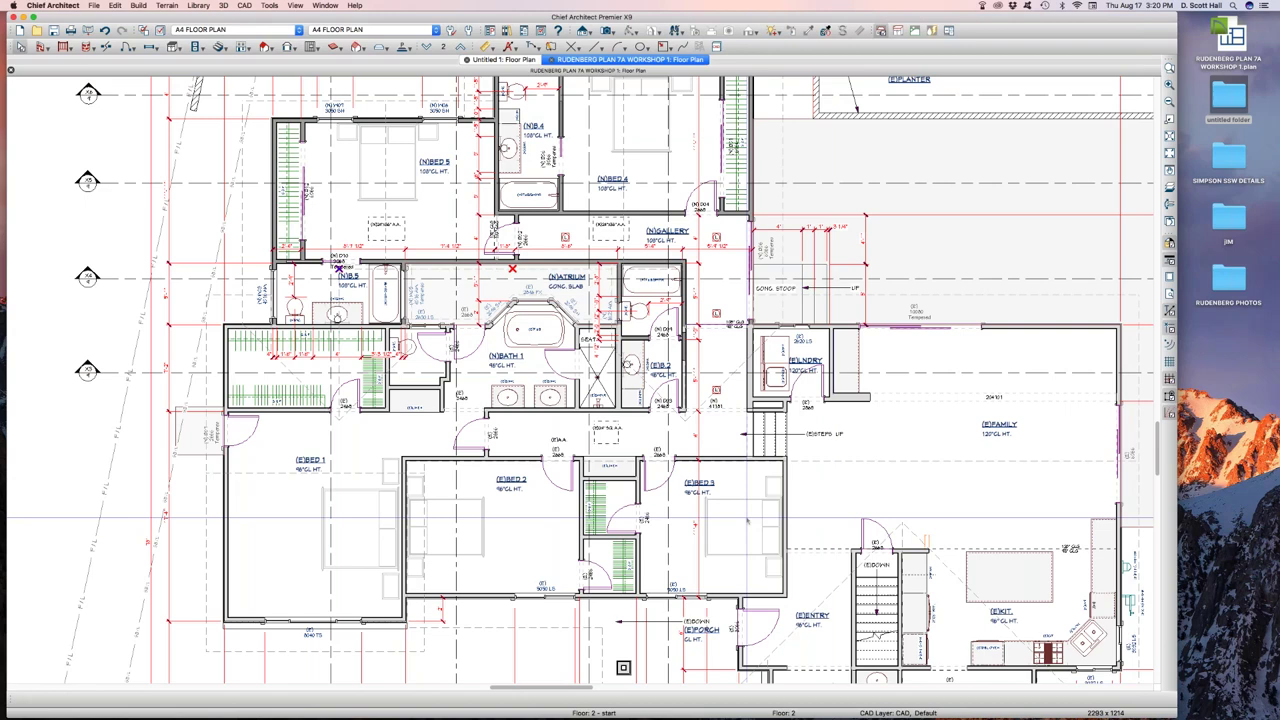
# - Check the object layer properties of the base cabinets in Bath 2 and Bath 1 and of the wall above Bed 2
pyautogui.click(632, 366)
pyautogui.click(292, 699)
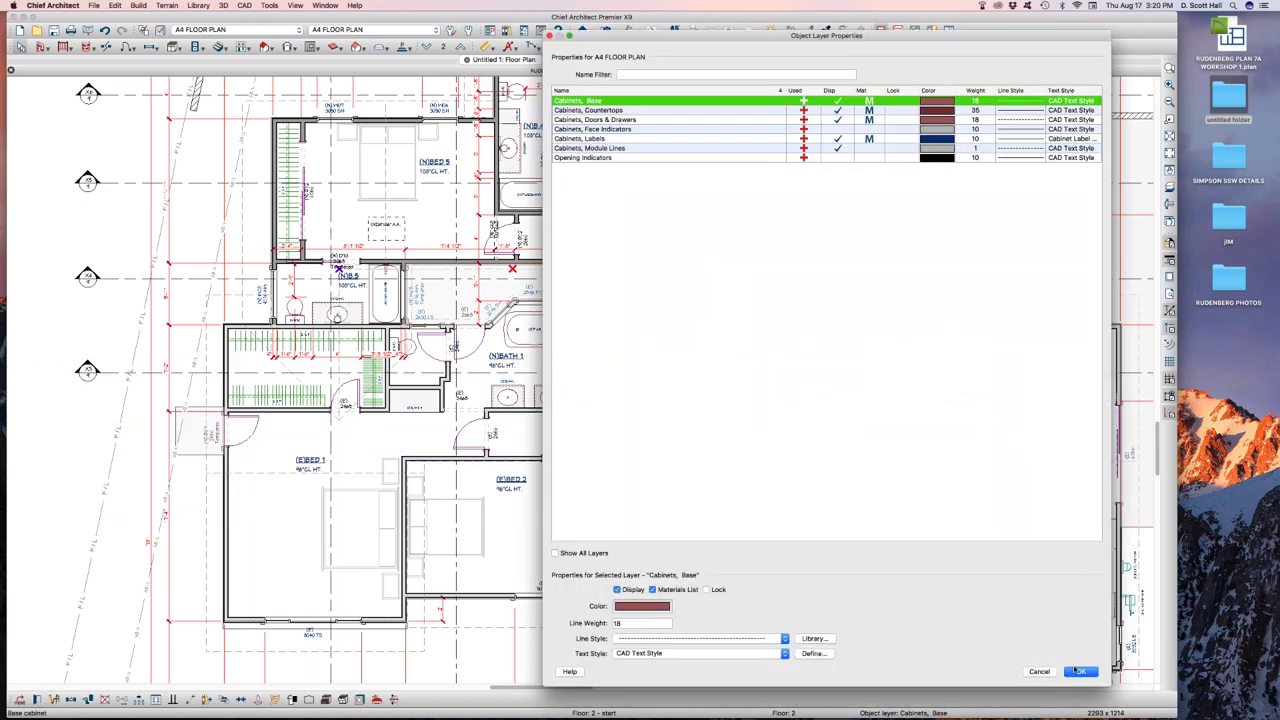
pyautogui.click(1079, 672)
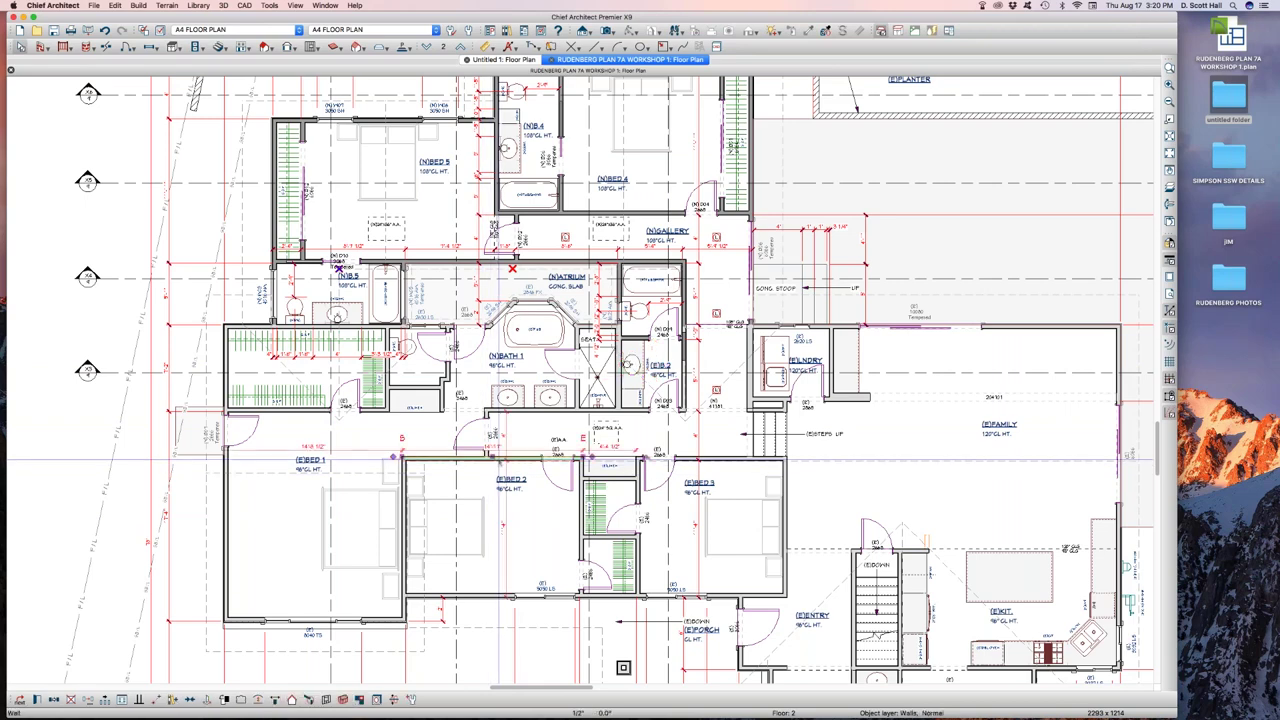
pyautogui.click(292, 699)
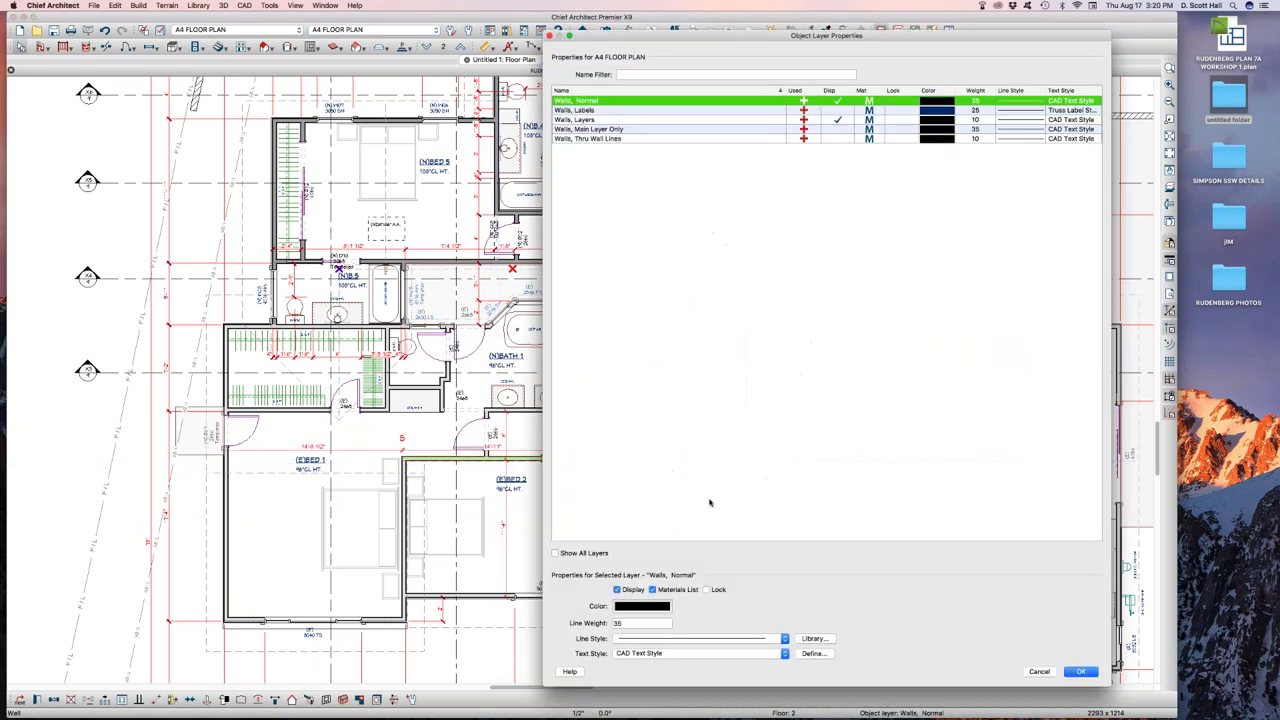
pyautogui.press('Escape')
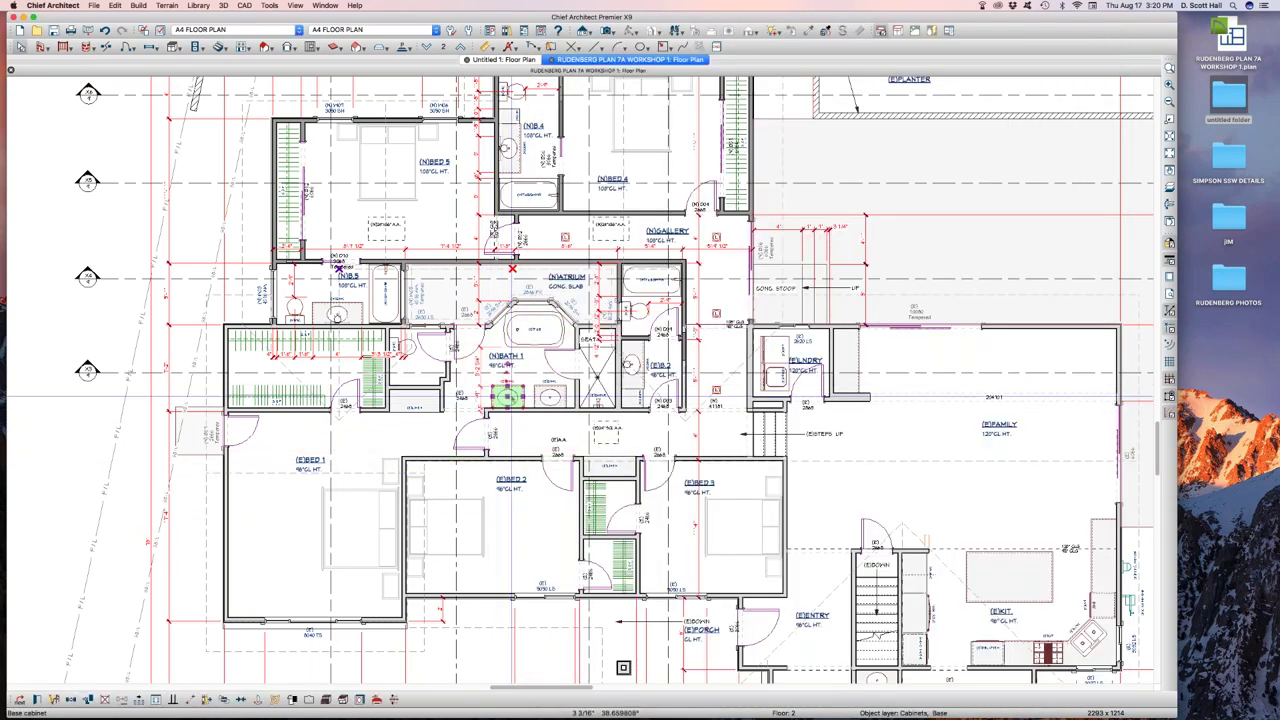
pyautogui.click(507, 397)
pyautogui.click(292, 699)
pyautogui.click(1080, 671)
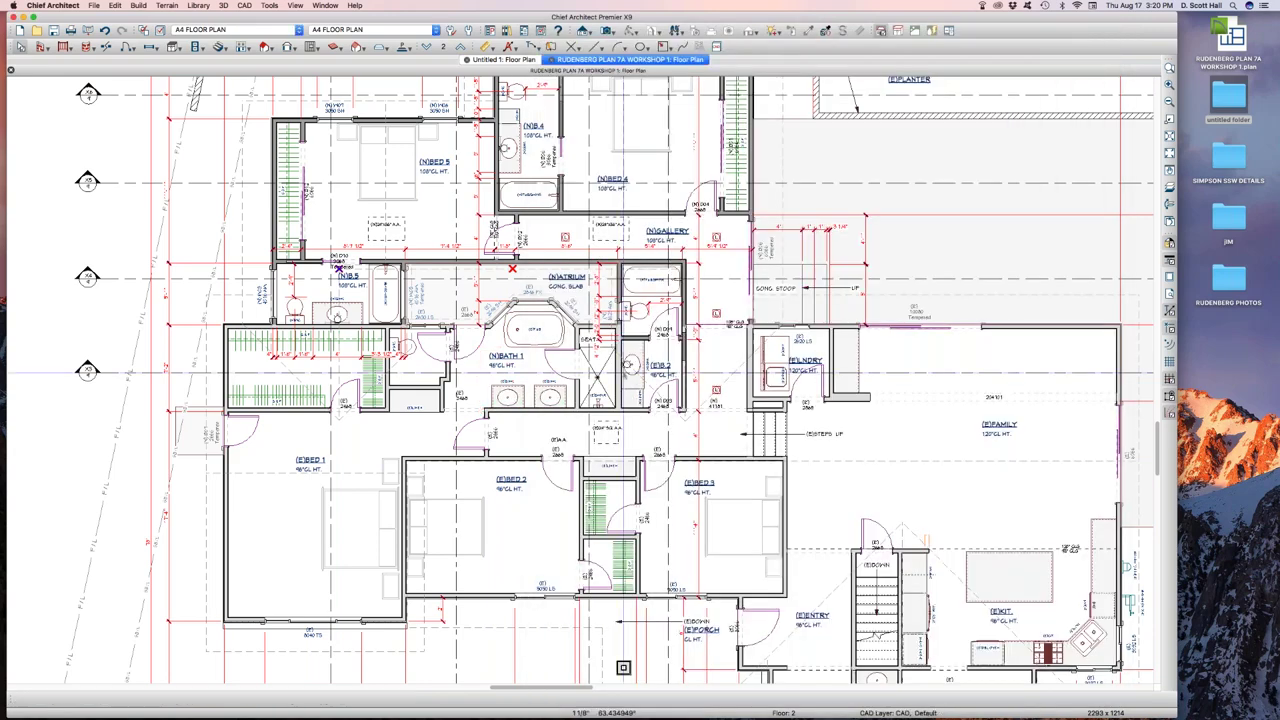
# - Disable top/bottom docking for Active Layer Display Options in the Appearance preferences and check the Bed 3 furniture's object layer properties
pyautogui.press('super+comma')
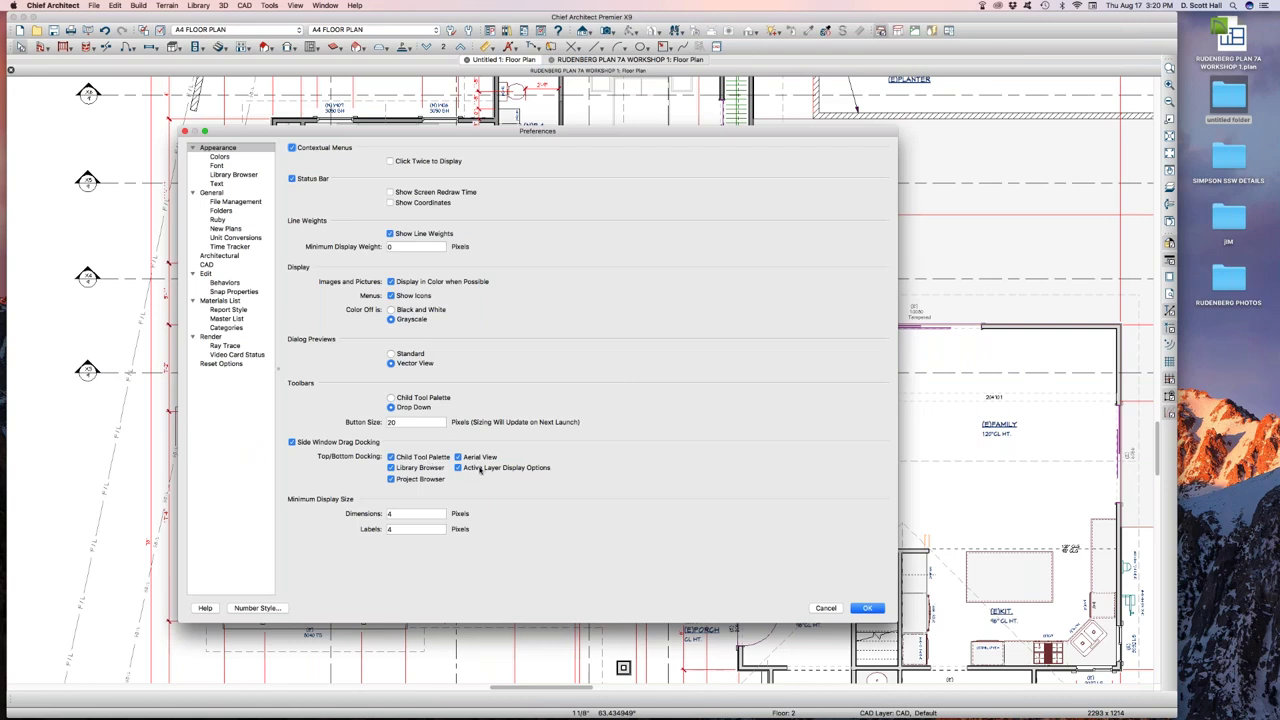
pyautogui.click(459, 467)
pyautogui.click(867, 608)
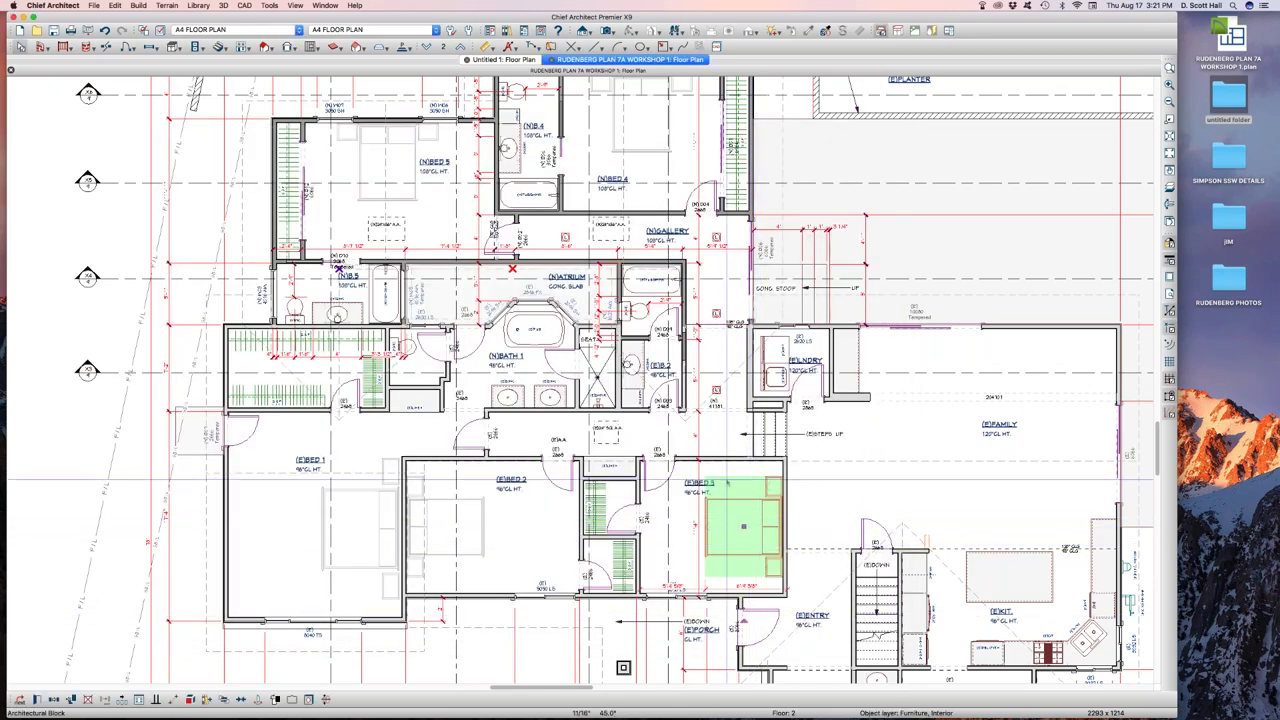
pyautogui.press('super+l')
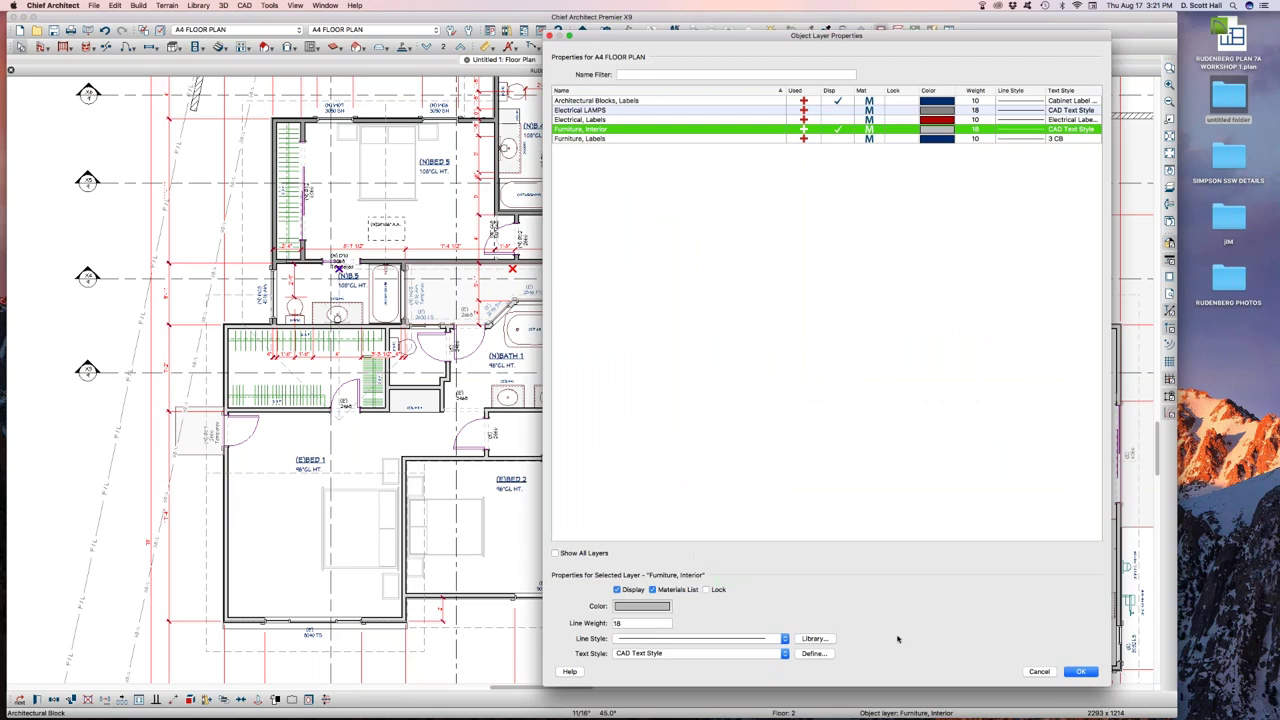
pyautogui.click(1080, 671)
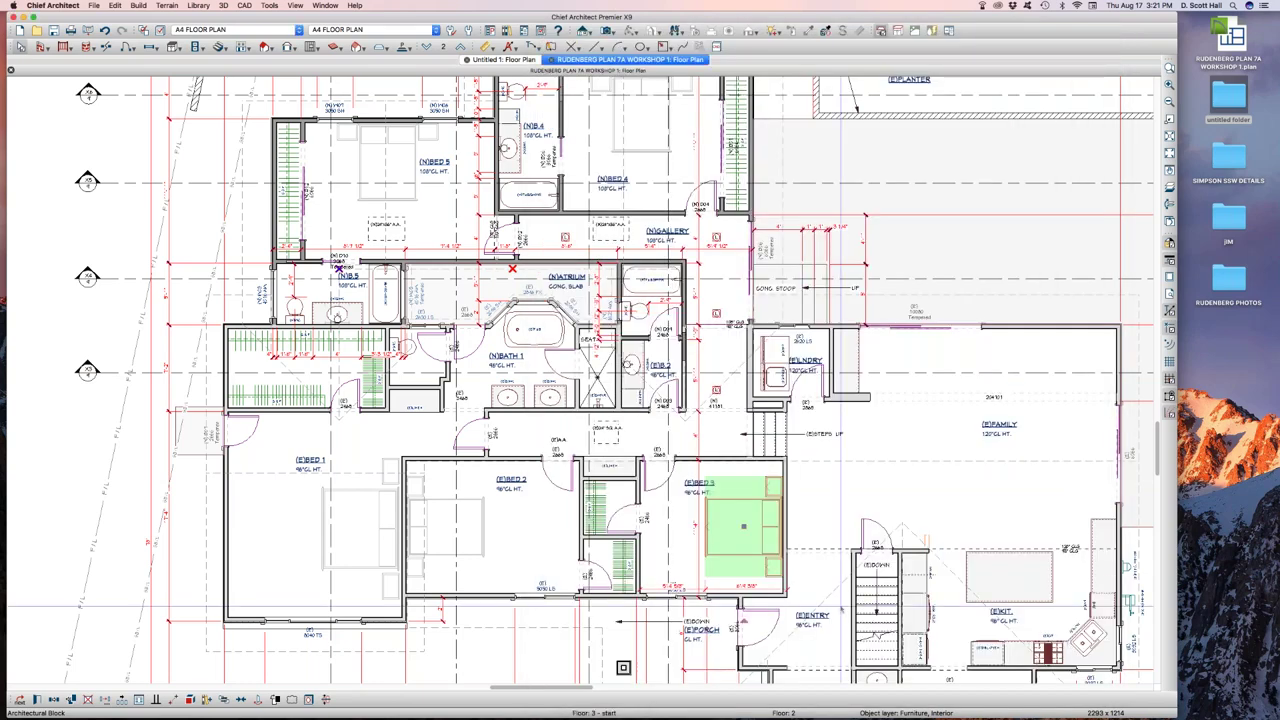
# - Re-enable top/bottom docking for Active Layer Display Options and check the object layer properties of the wall above Bed 3
pyautogui.press('super+comma')
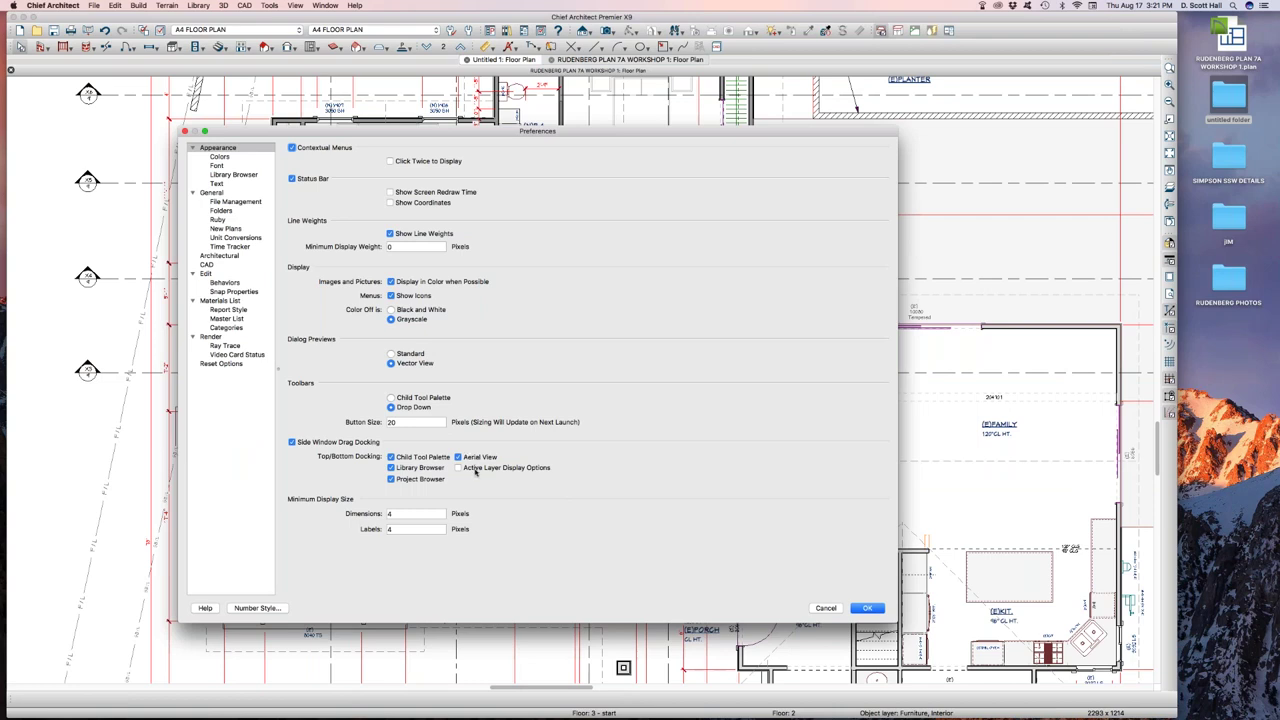
pyautogui.click(477, 468)
pyautogui.click(866, 608)
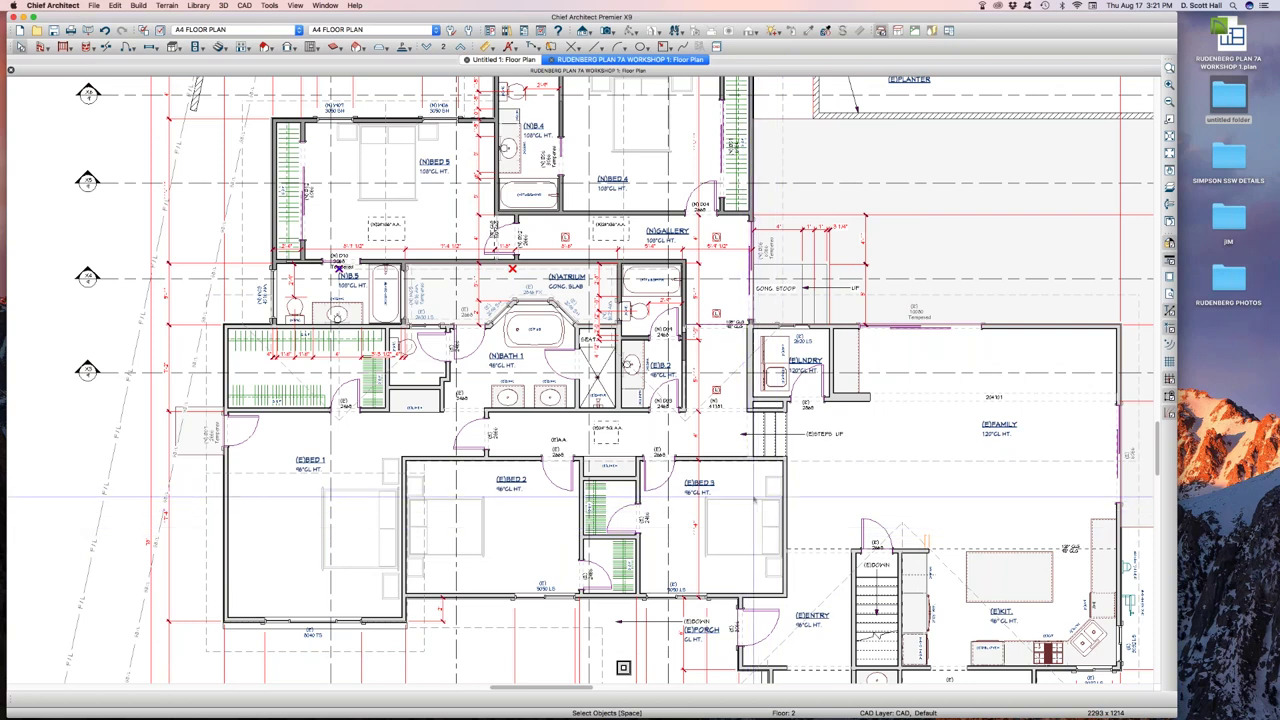
pyautogui.click(729, 457)
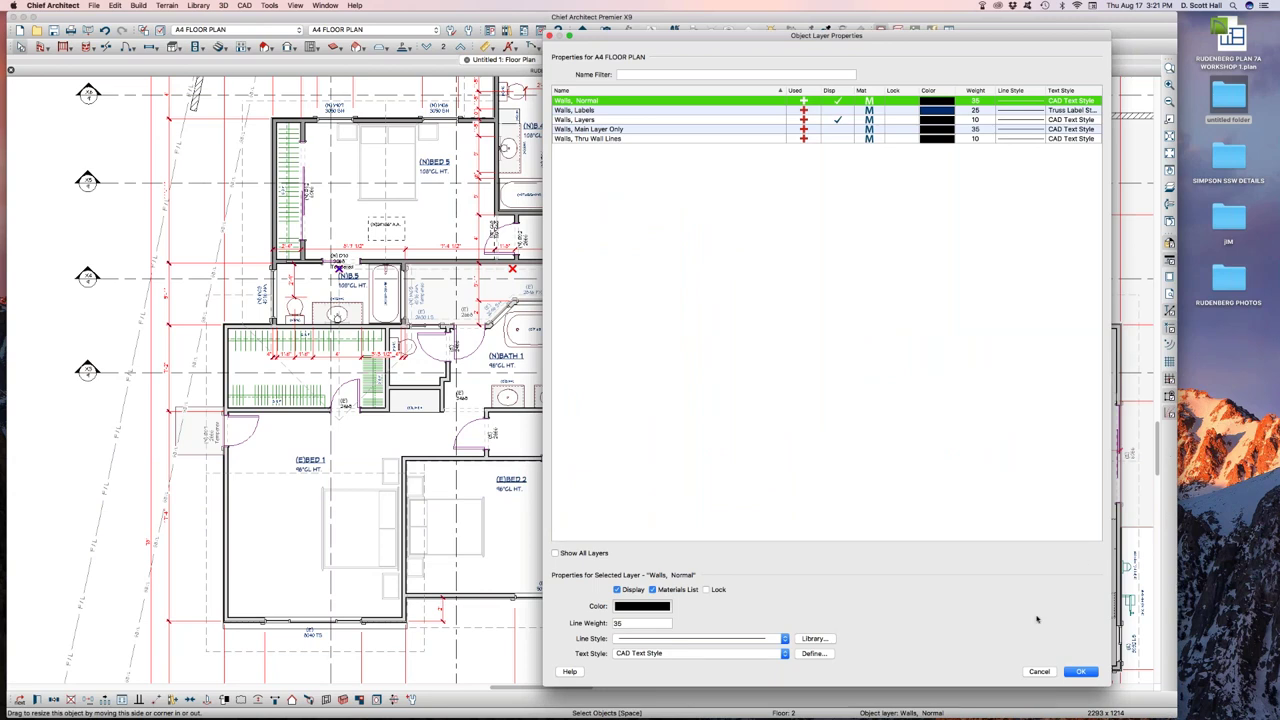
pyautogui.click(1081, 672)
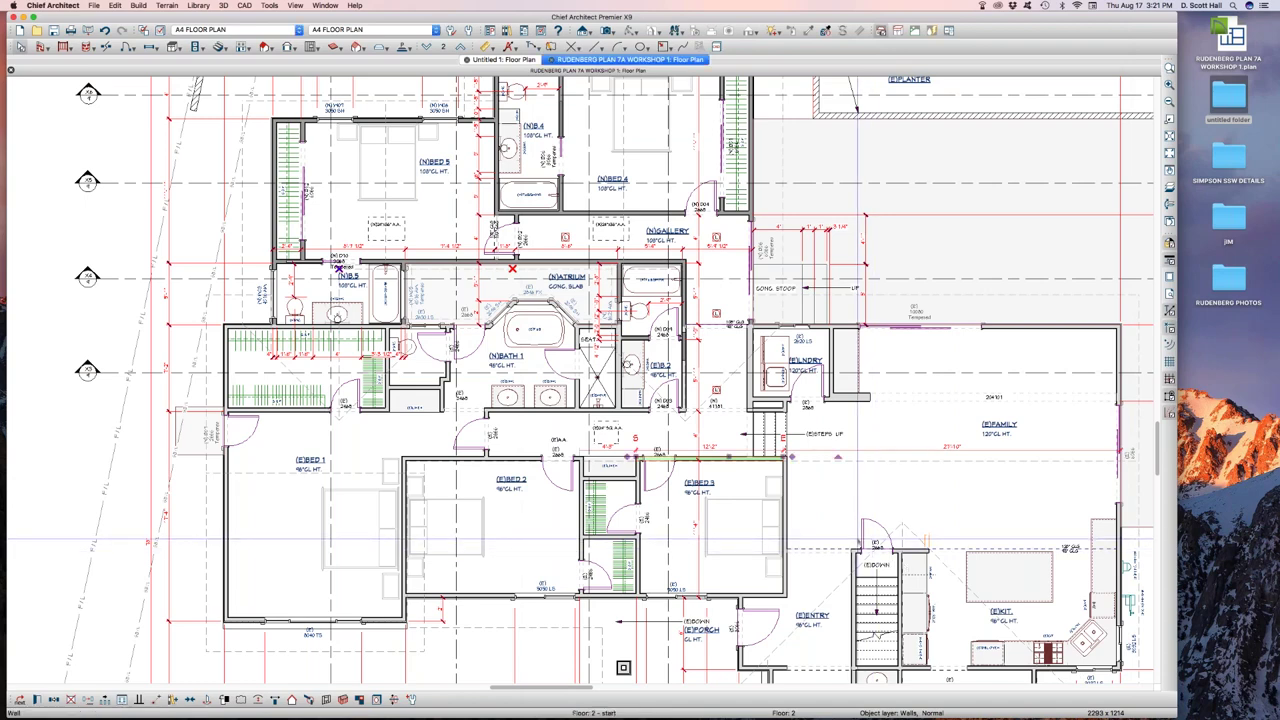
# - Disable top/bottom docking for Active Layer Display Options and Aerial View, and turn off Side Window Drag Docking in the Appearance preferences
pyautogui.press('super+comma')
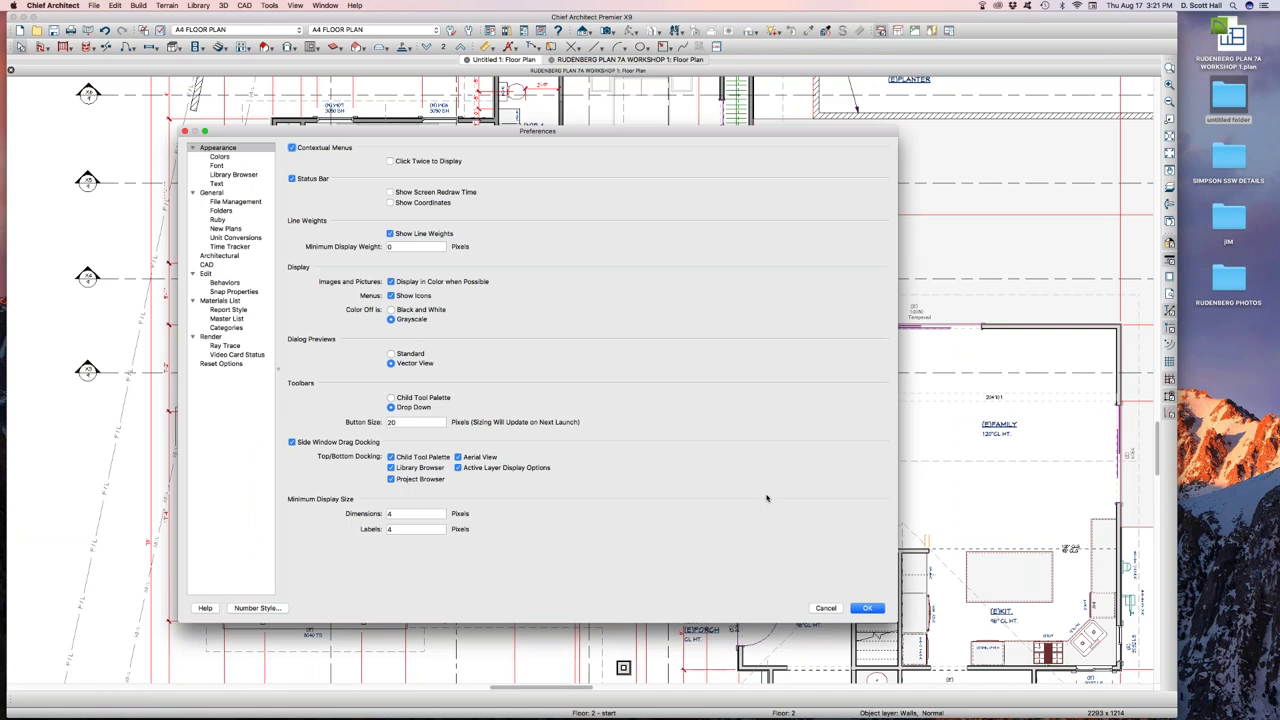
pyautogui.click(458, 467)
pyautogui.click(458, 457)
pyautogui.click(293, 443)
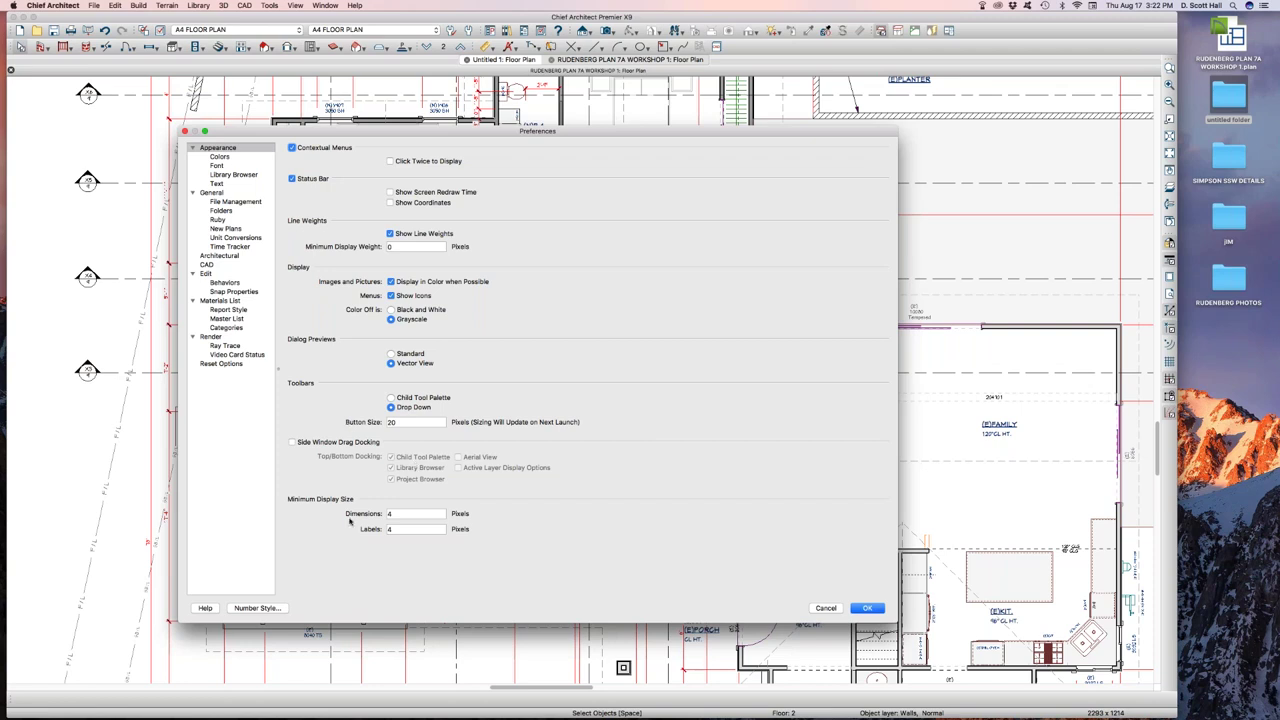
# - Set the minimum display size to 16 pixels for both dimensions and labels and confirm the preferences
pyautogui.doubleClick(396, 514)
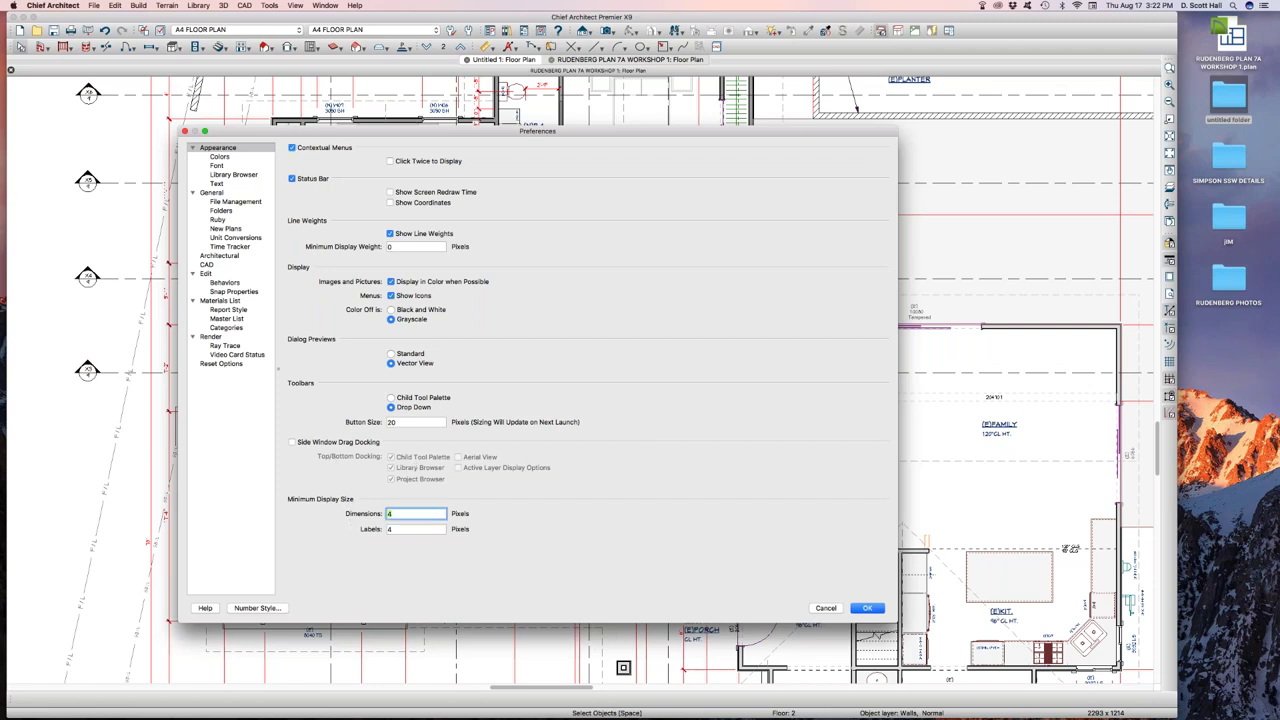
pyautogui.write('16')
pyautogui.doubleClick(405, 528)
pyautogui.write('16')
pyautogui.press('Return')
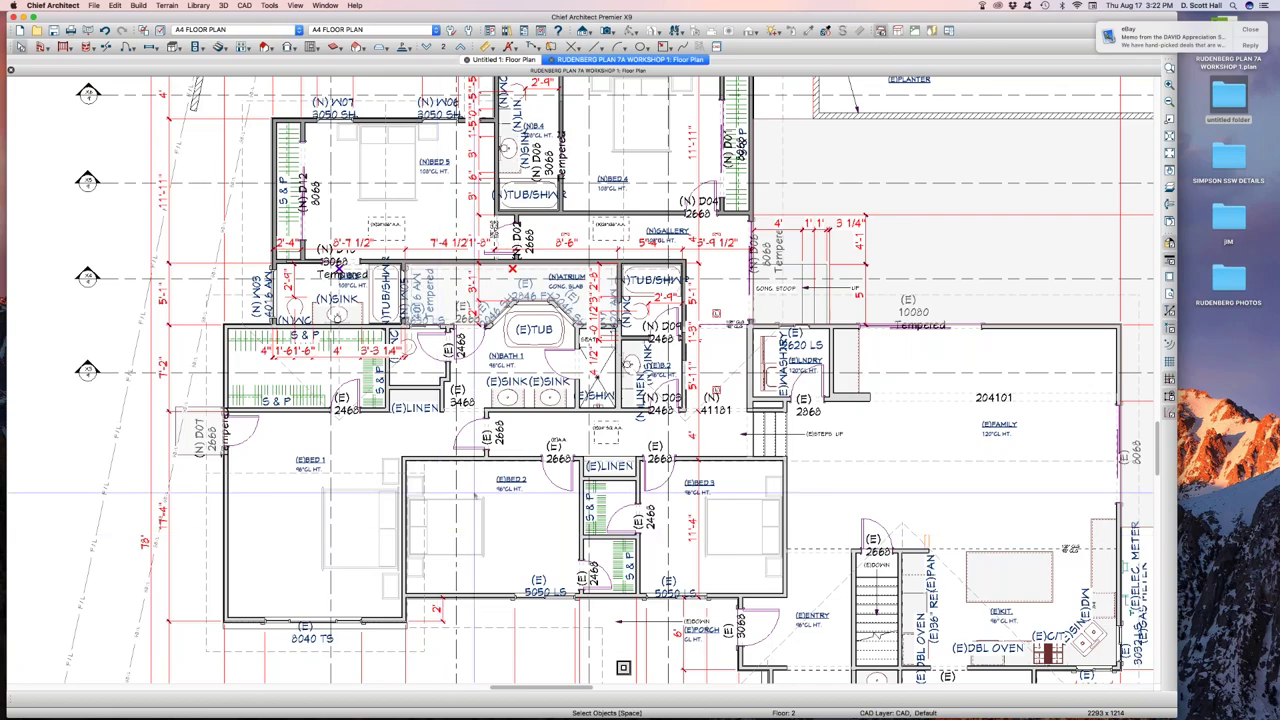
# - Examine the size of the floor plan's dimension and label text at various zoom levels
pyautogui.scroll(-3, 476, 445)
pyautogui.scroll(4, 476, 445)
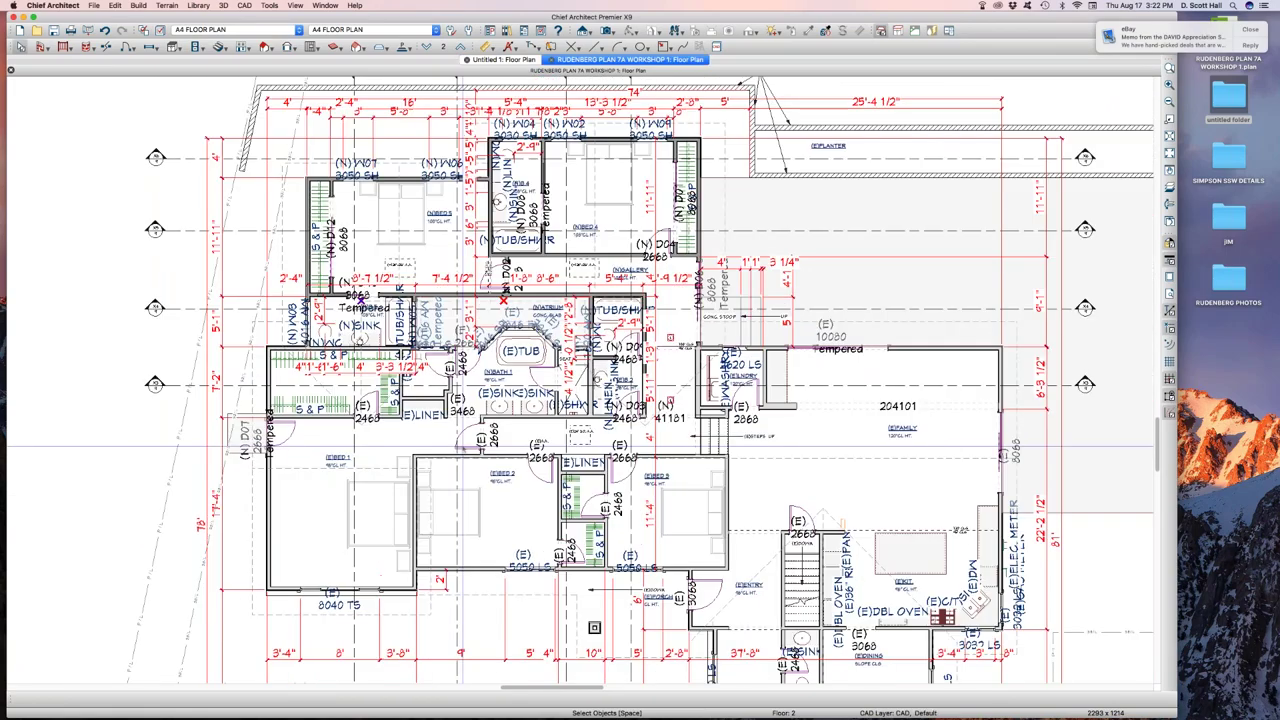
pyautogui.scroll(-3, 463, 443)
pyautogui.scroll(3, 462, 435)
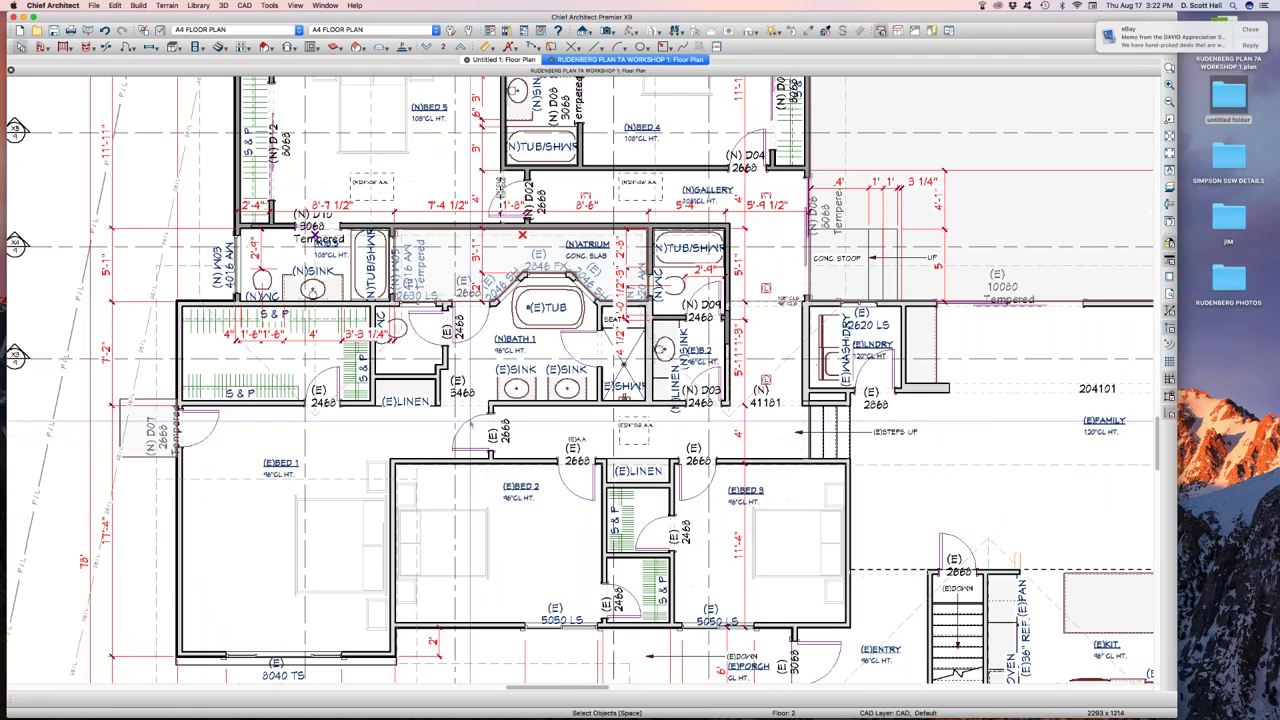
pyautogui.scroll(-5, 465, 440)
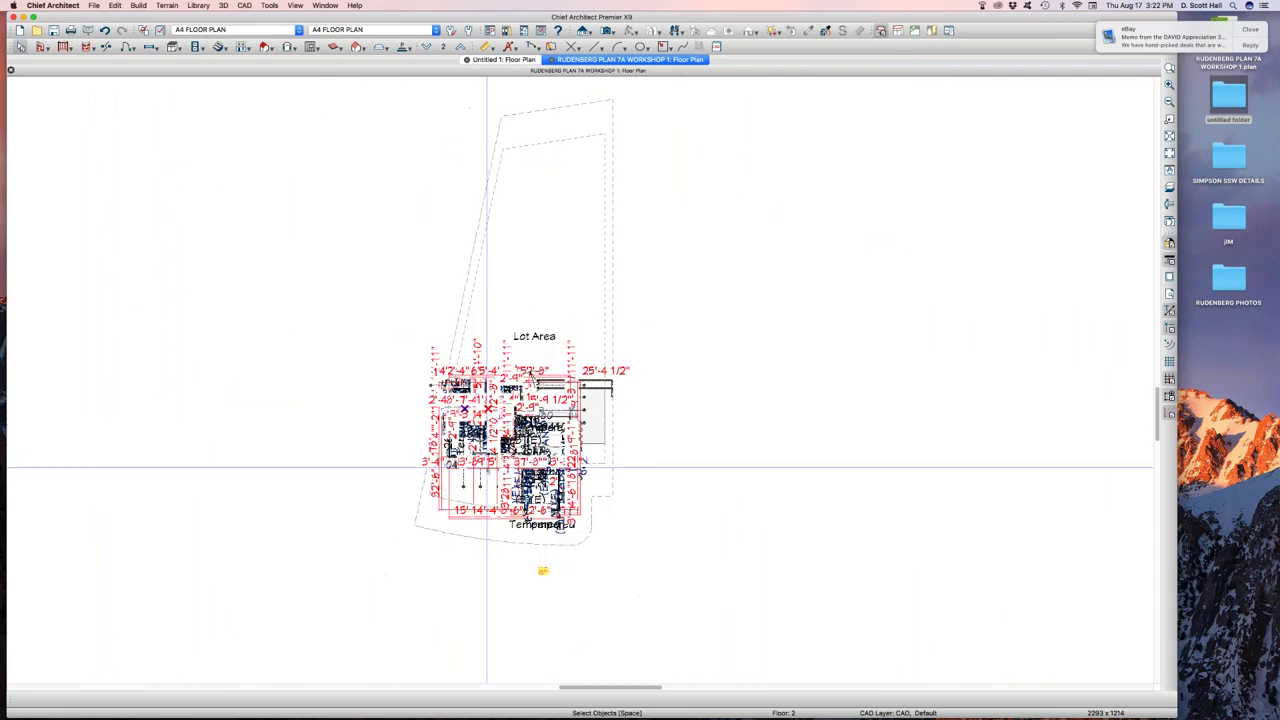
pyautogui.scroll(1, 487, 447)
pyautogui.scroll(5, 487, 447)
pyautogui.click(491, 450)
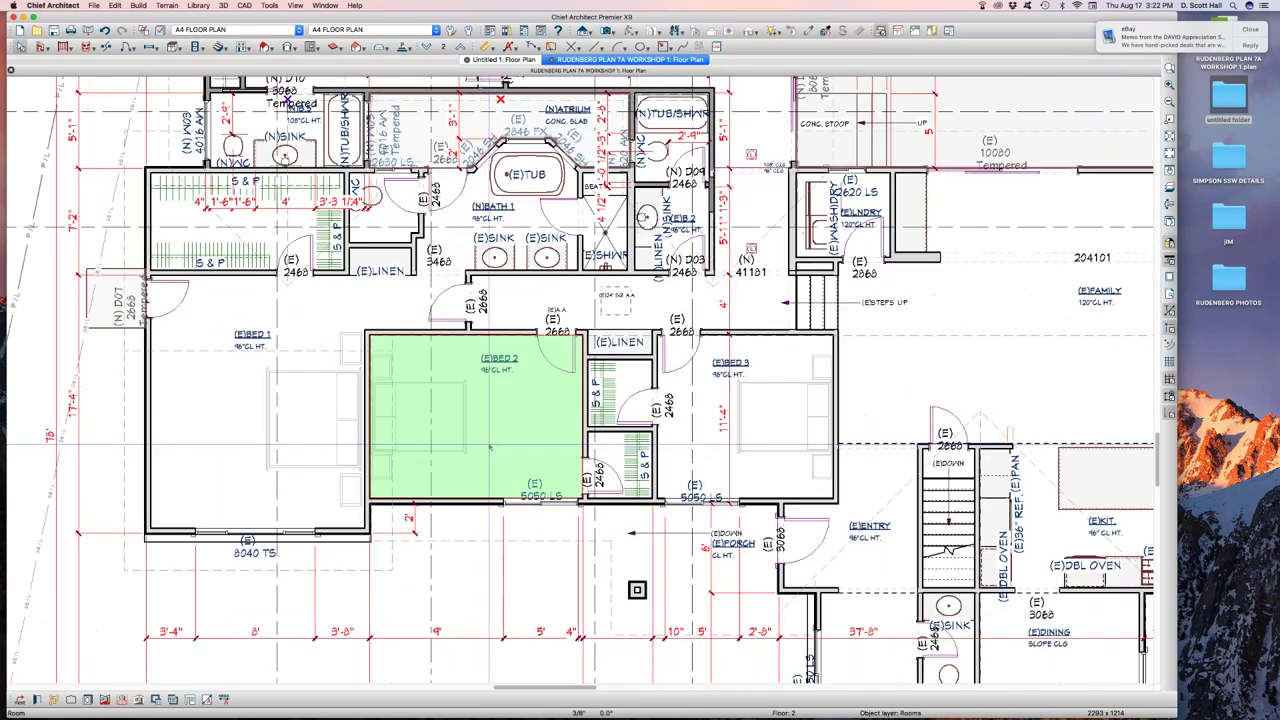
pyautogui.scroll(1, 491, 450)
pyautogui.scroll(4, 529, 524)
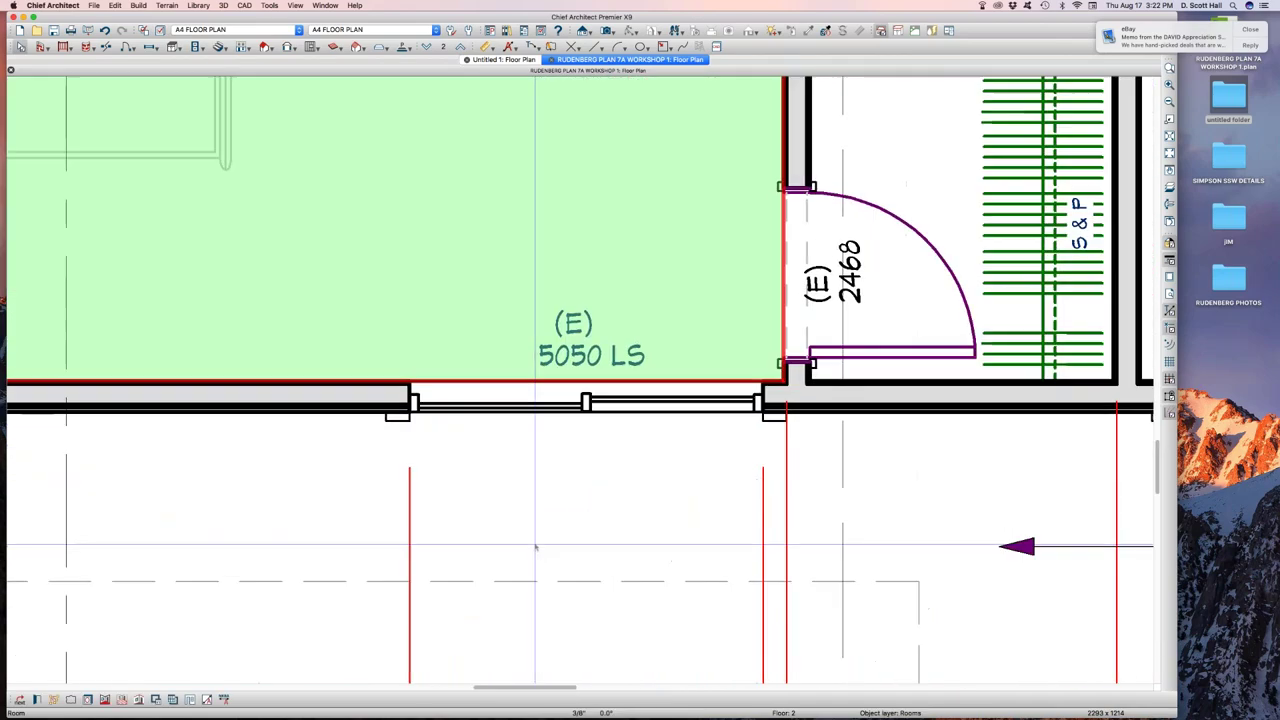
pyautogui.scroll(-5, 529, 524)
# - Set the minimum display size of dimensions and labels back to 4 pixels and confirm the preferences
pyautogui.press('super+comma')
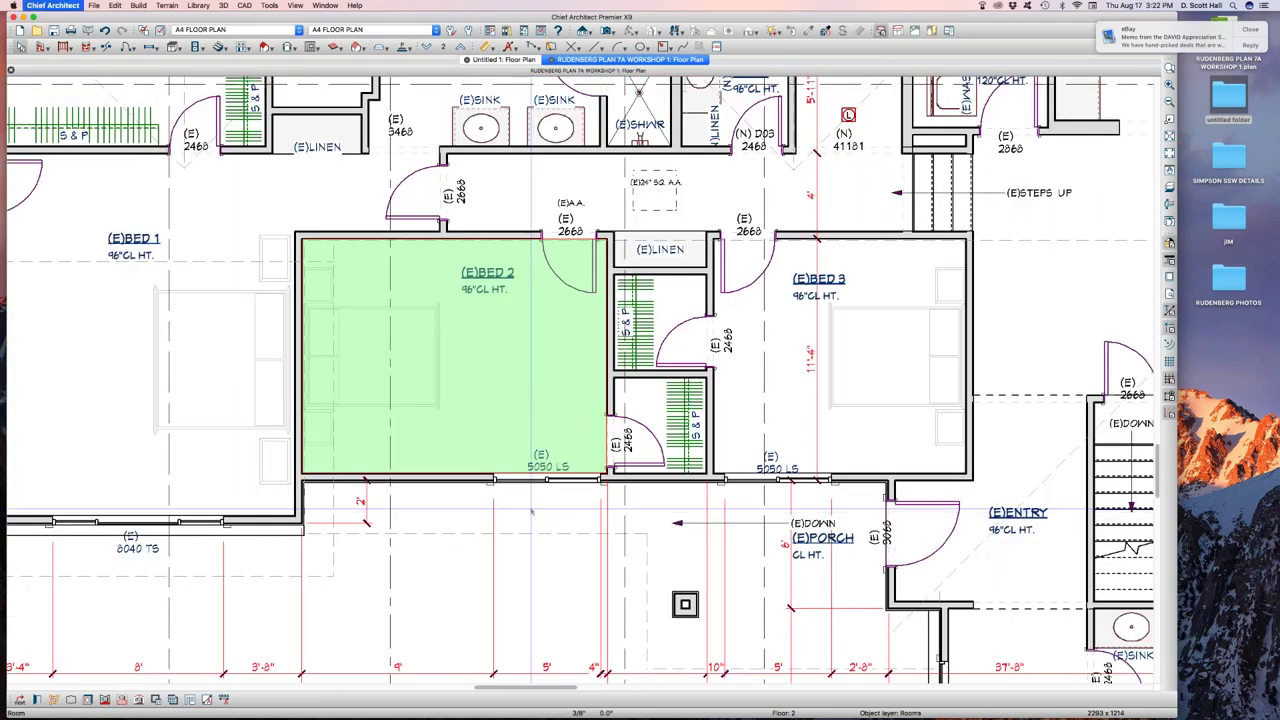
pyautogui.doubleClick(399, 528)
pyautogui.write('4')
pyautogui.press('Tab')
pyautogui.write('4')
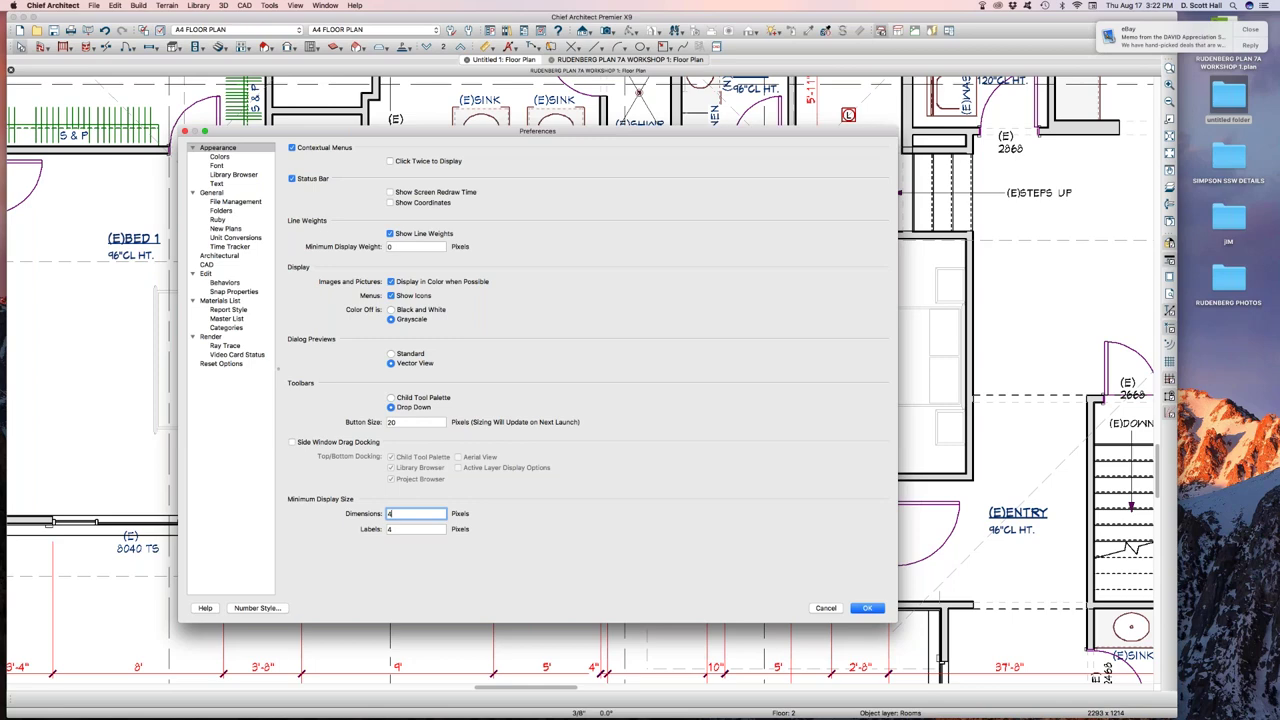
pyautogui.press('Return')
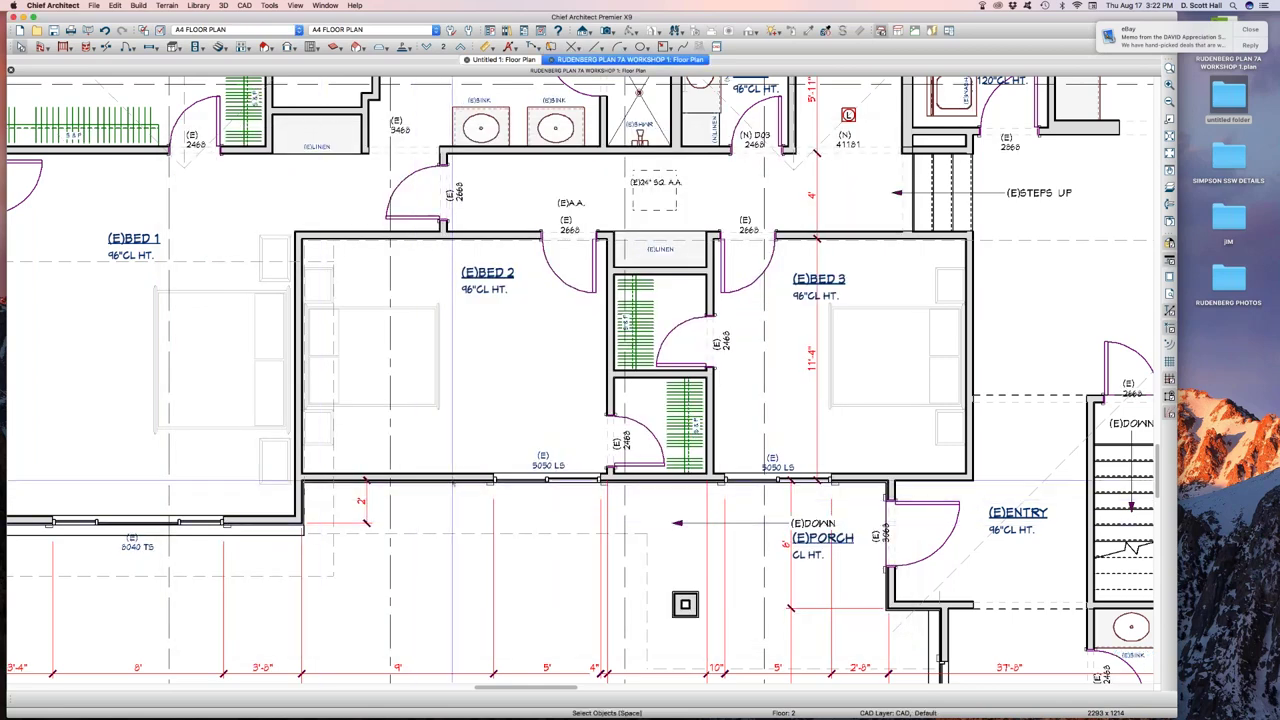
# - Set the minimum display size of dimensions and labels to 0 pixels in the Appearance preferences and confirm
pyautogui.press('super+comma')
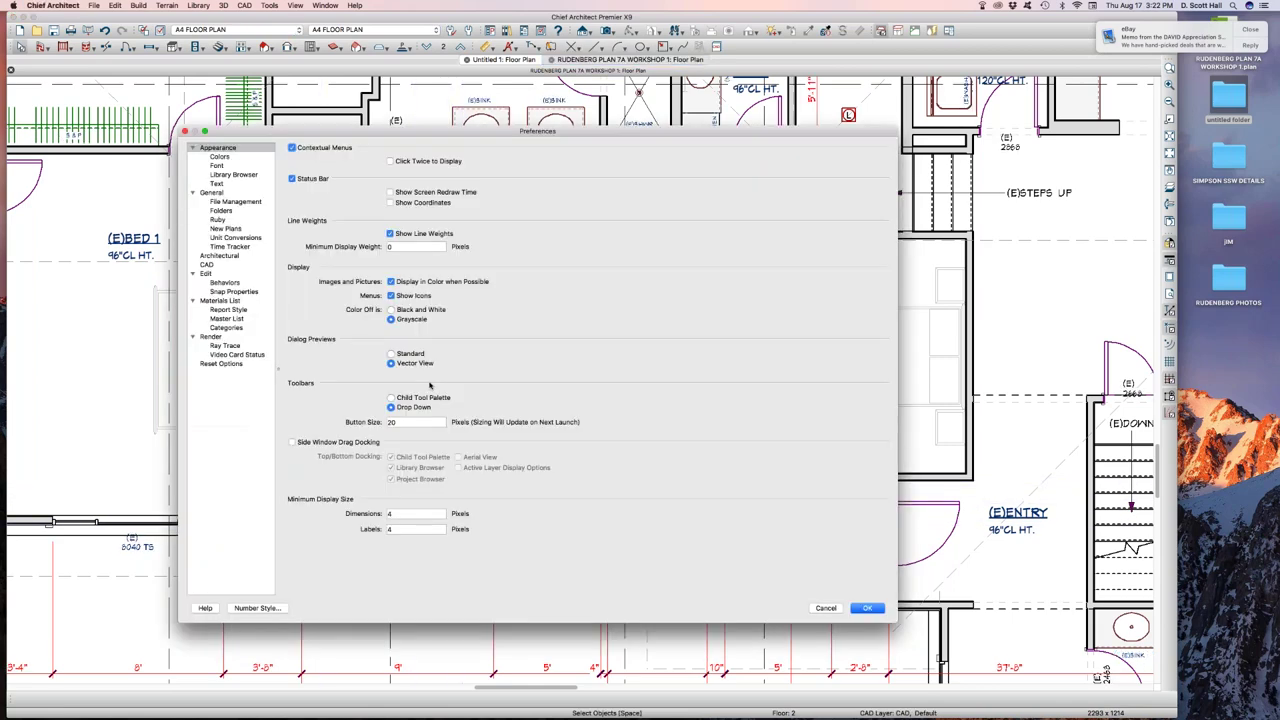
pyautogui.doubleClick(400, 513)
pyautogui.write('00')
pyautogui.press('Tab')
pyautogui.write('0')
pyautogui.press('Return')
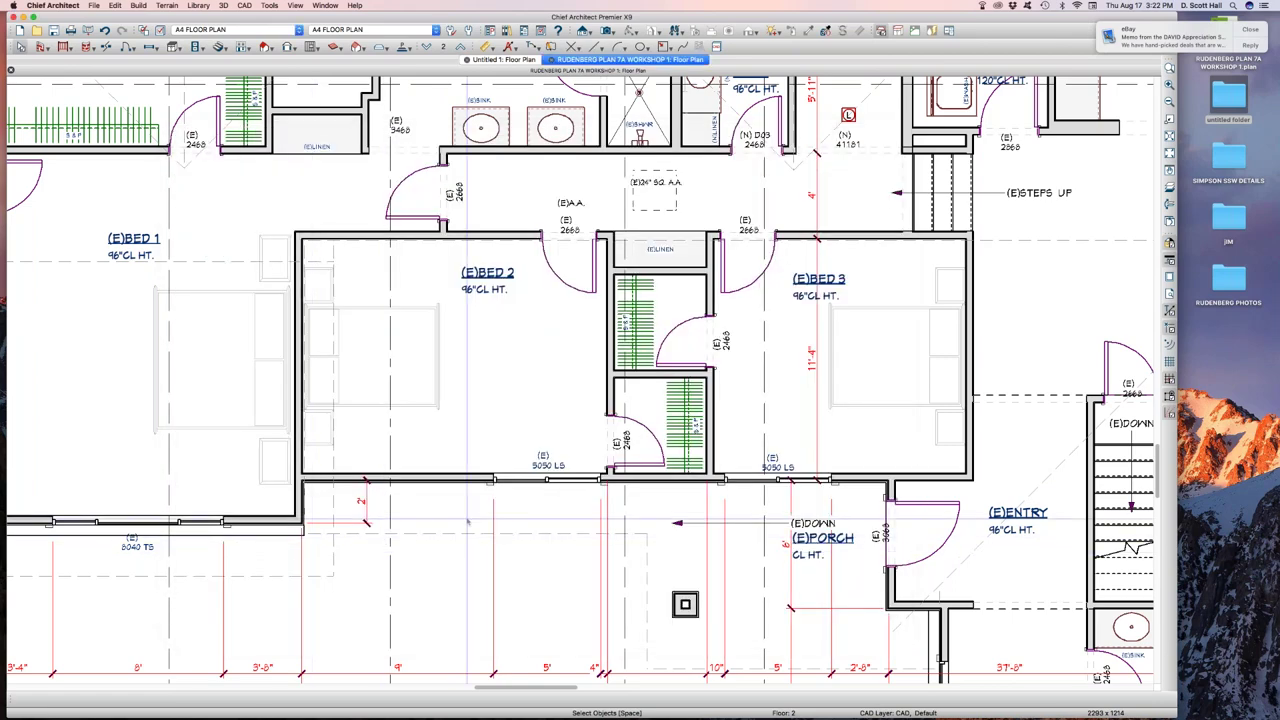
# - Draw a horizontal CAD line about 48' long outside the house, just below and to the left of Bed 1
pyautogui.scroll(-2, 479, 510)
pyautogui.scroll(-1, 479, 510)
pyautogui.scroll(1, 479, 510)
pyautogui.scroll(-3, 529, 490)
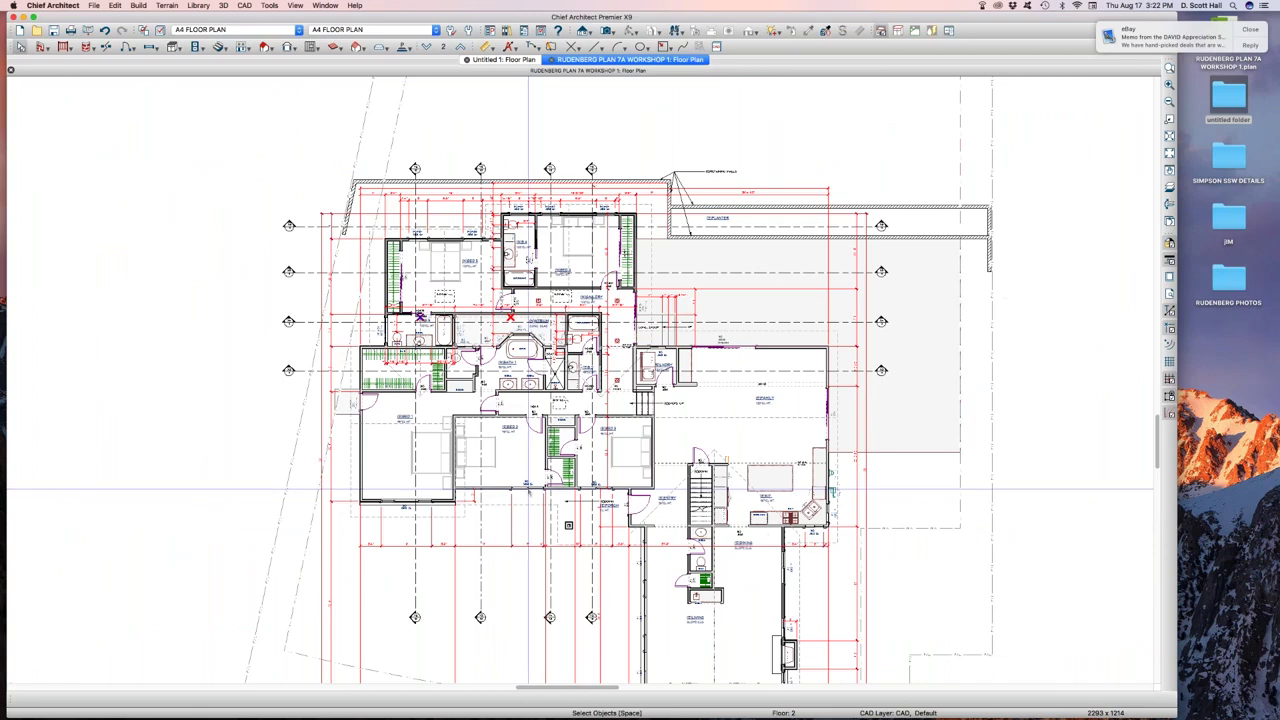
pyautogui.press('d')
pyautogui.click(398, 549)
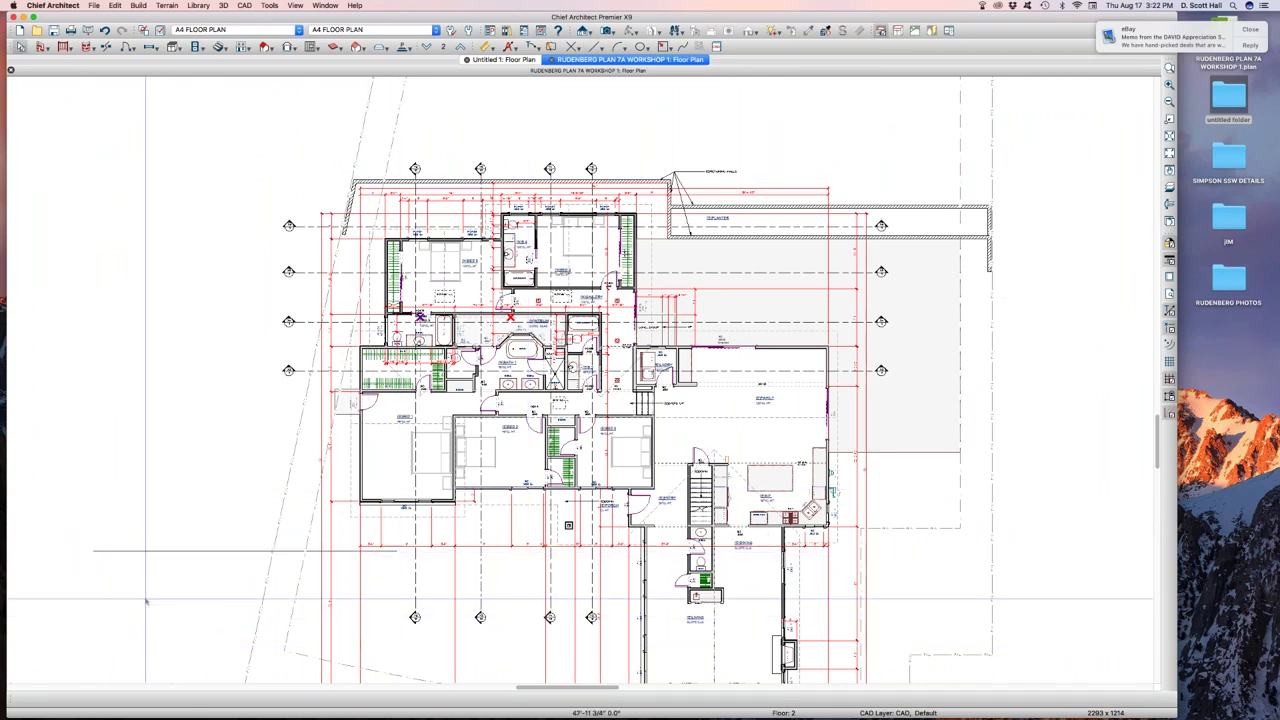
pyautogui.scroll(2, 162, 551)
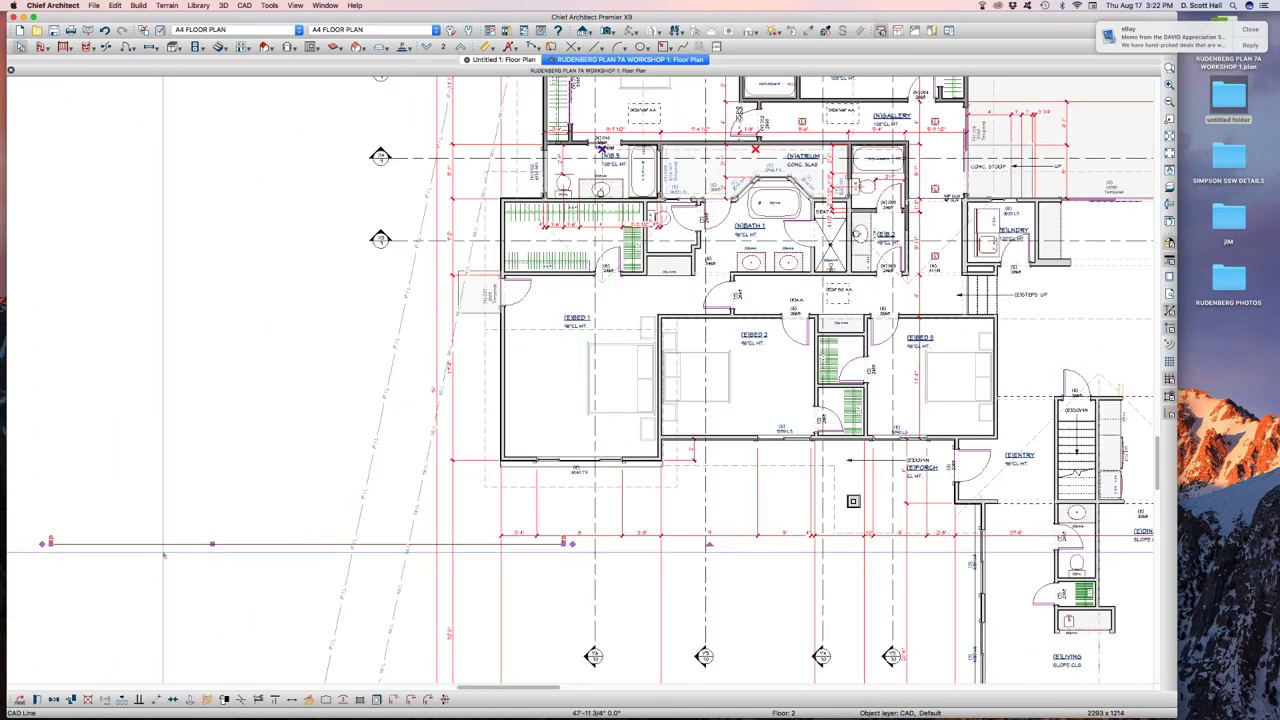
# - Open the new line's line style settings and browse the LINE STYLES folder of the user catalog
pyautogui.doubleClick(162, 545)
pyautogui.click(659, 266)
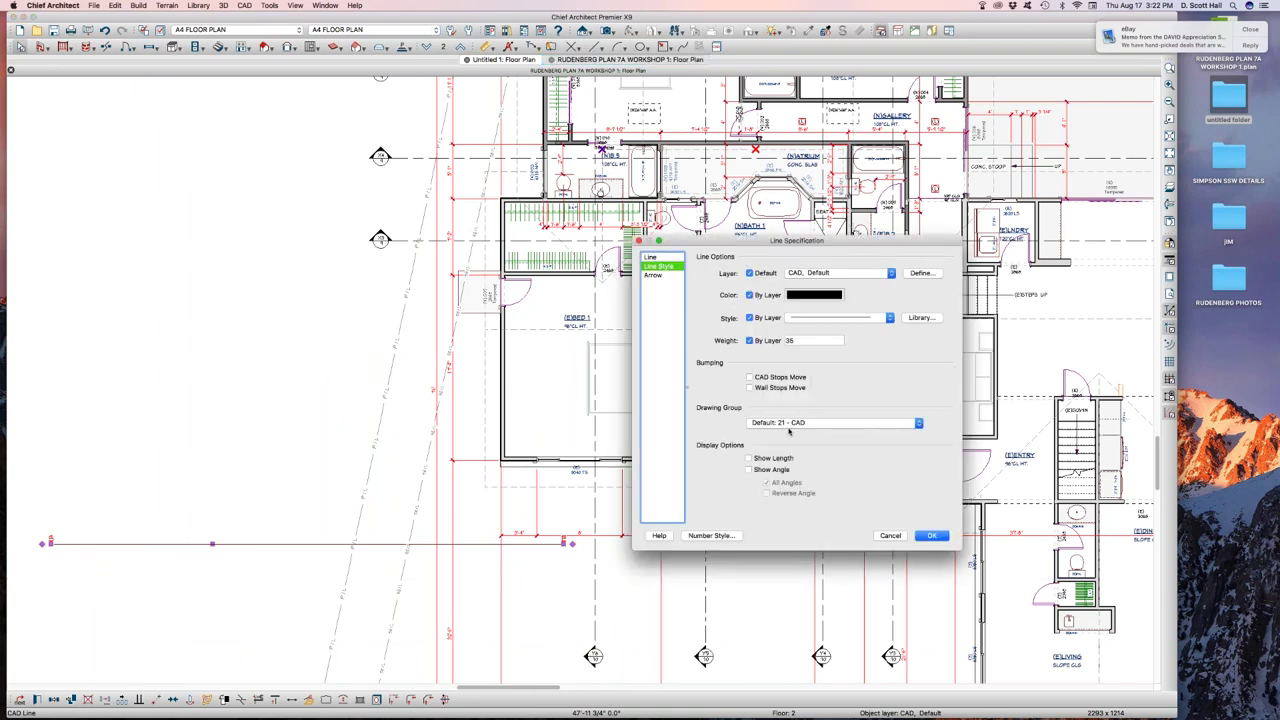
pyautogui.click(912, 318)
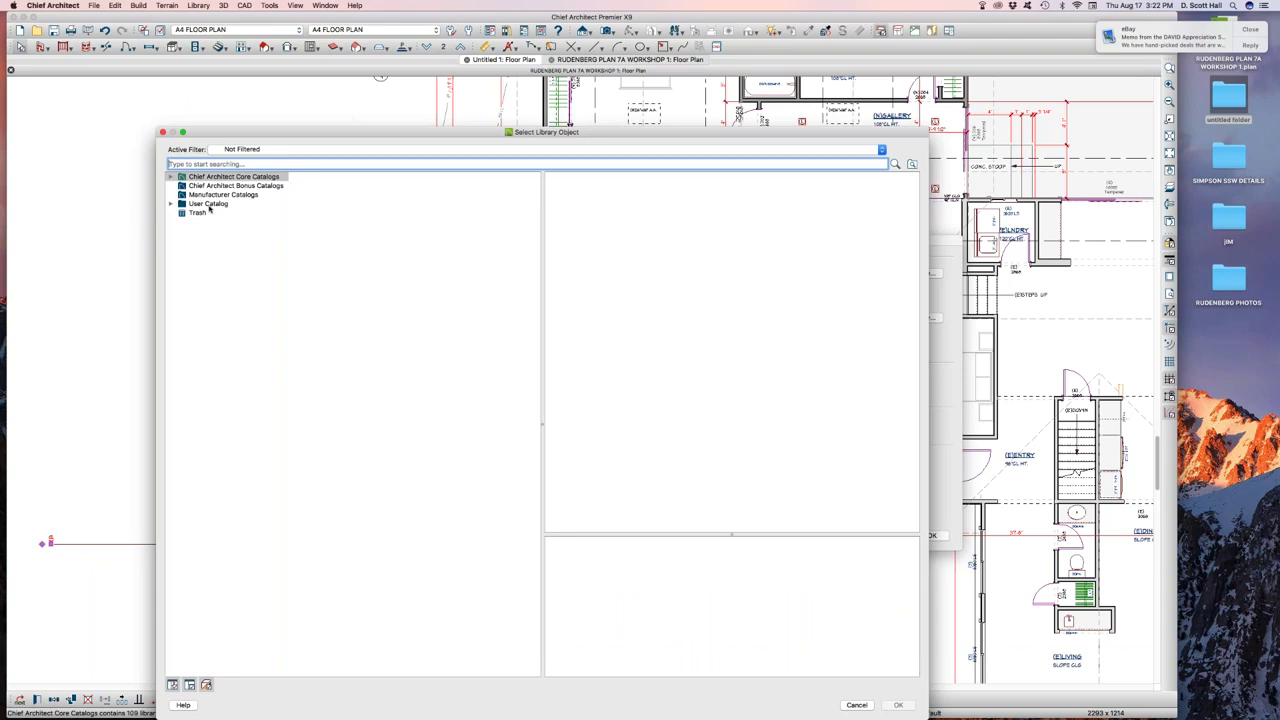
pyautogui.click(172, 204)
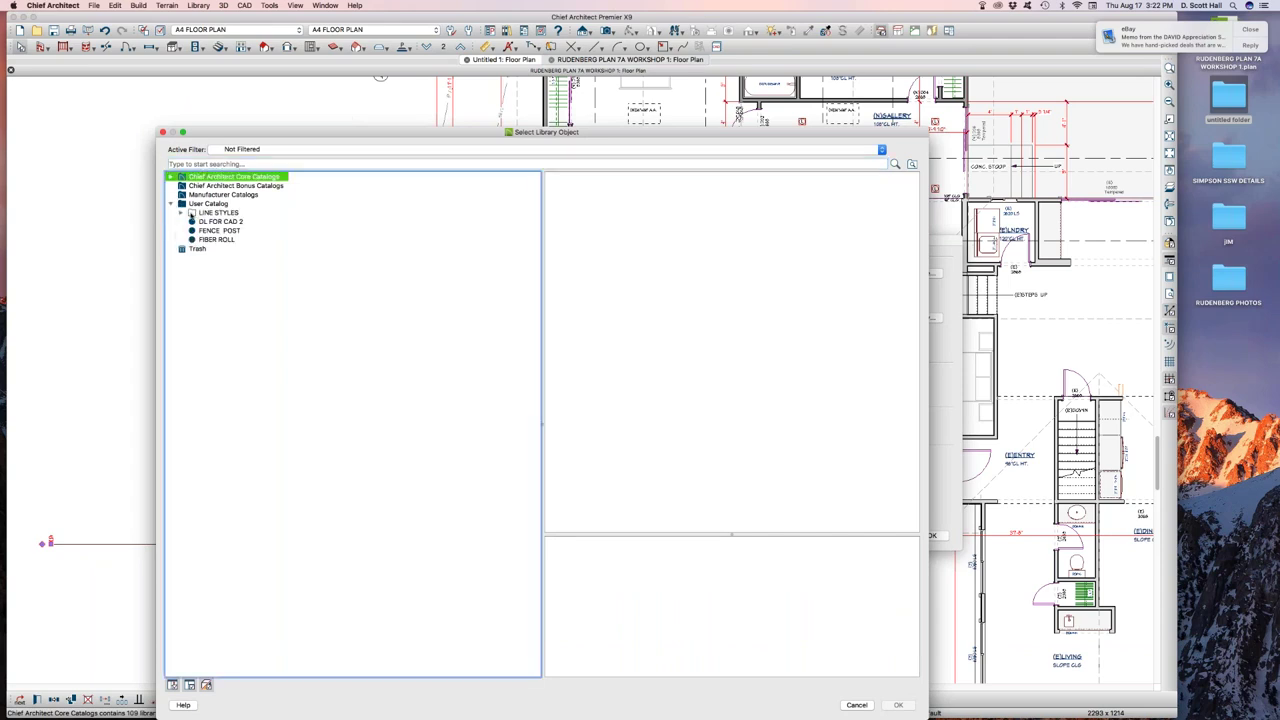
pyautogui.click(178, 214)
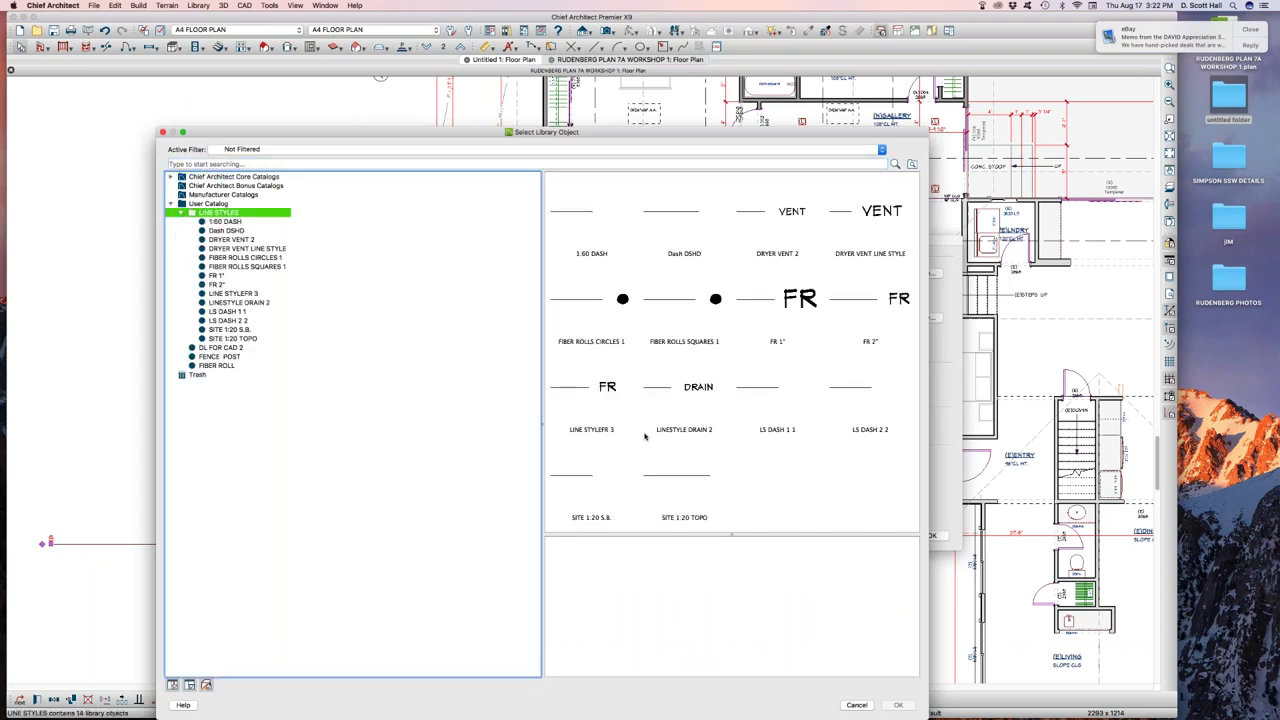
# - Pick the FR 2" style from the library, set the line's style to the FR pattern and confirm the specification
pyautogui.click(778, 303)
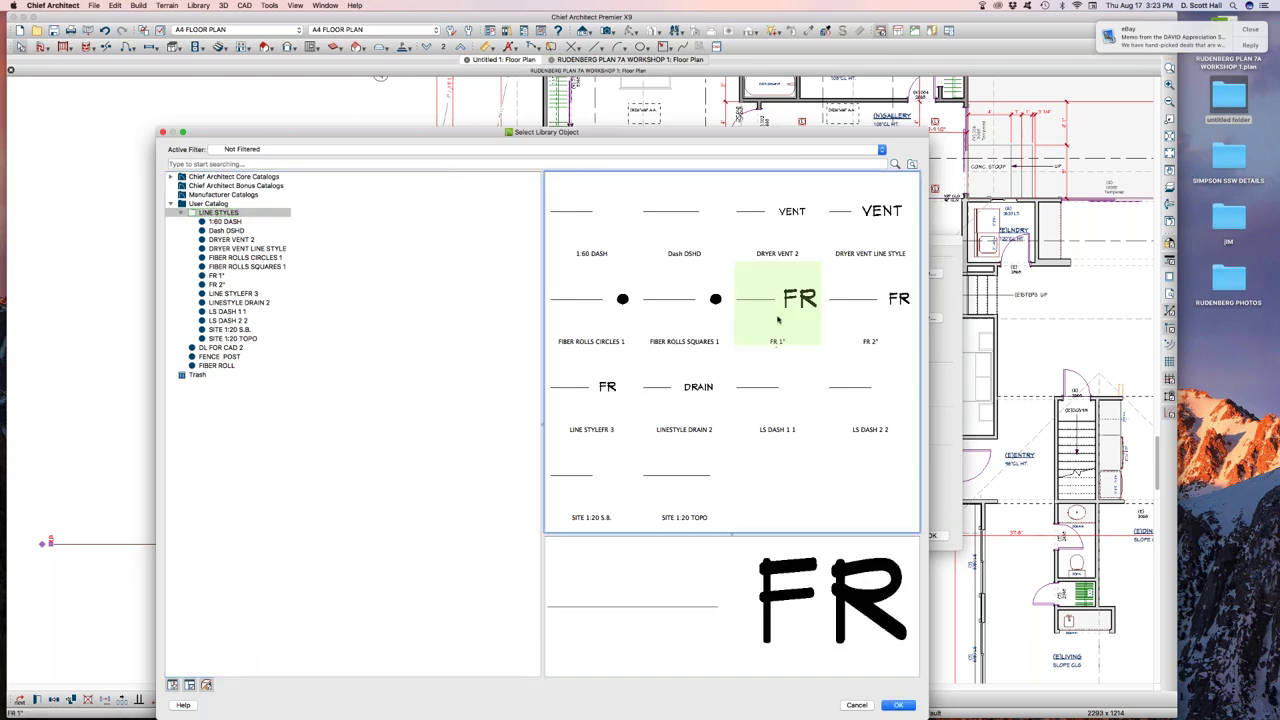
pyautogui.click(776, 333)
pyautogui.click(630, 388)
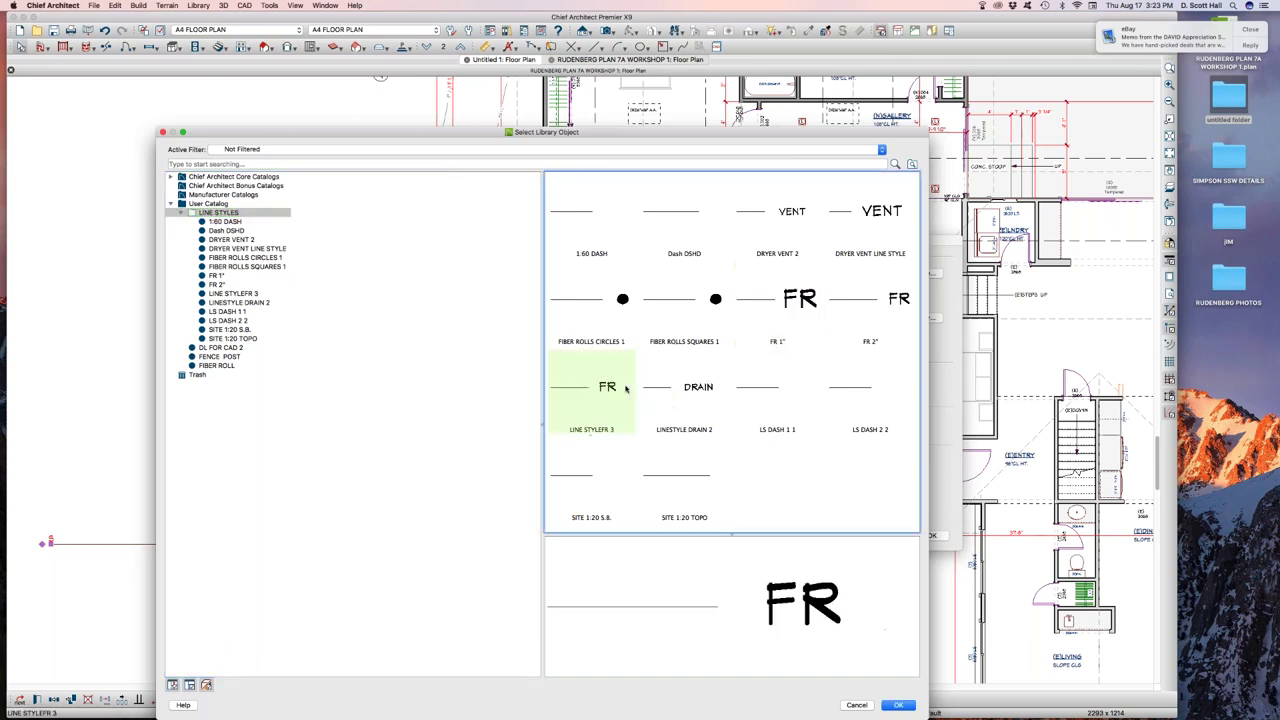
pyautogui.click(830, 287)
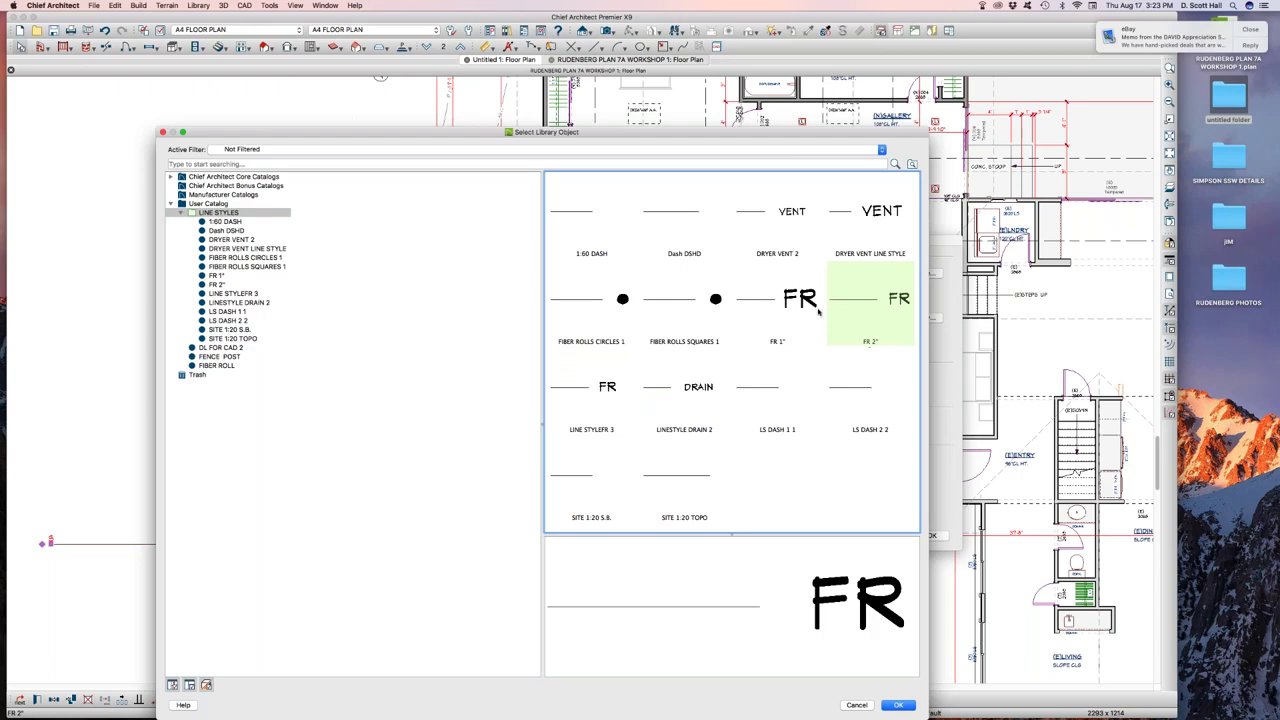
pyautogui.doubleClick(820, 312)
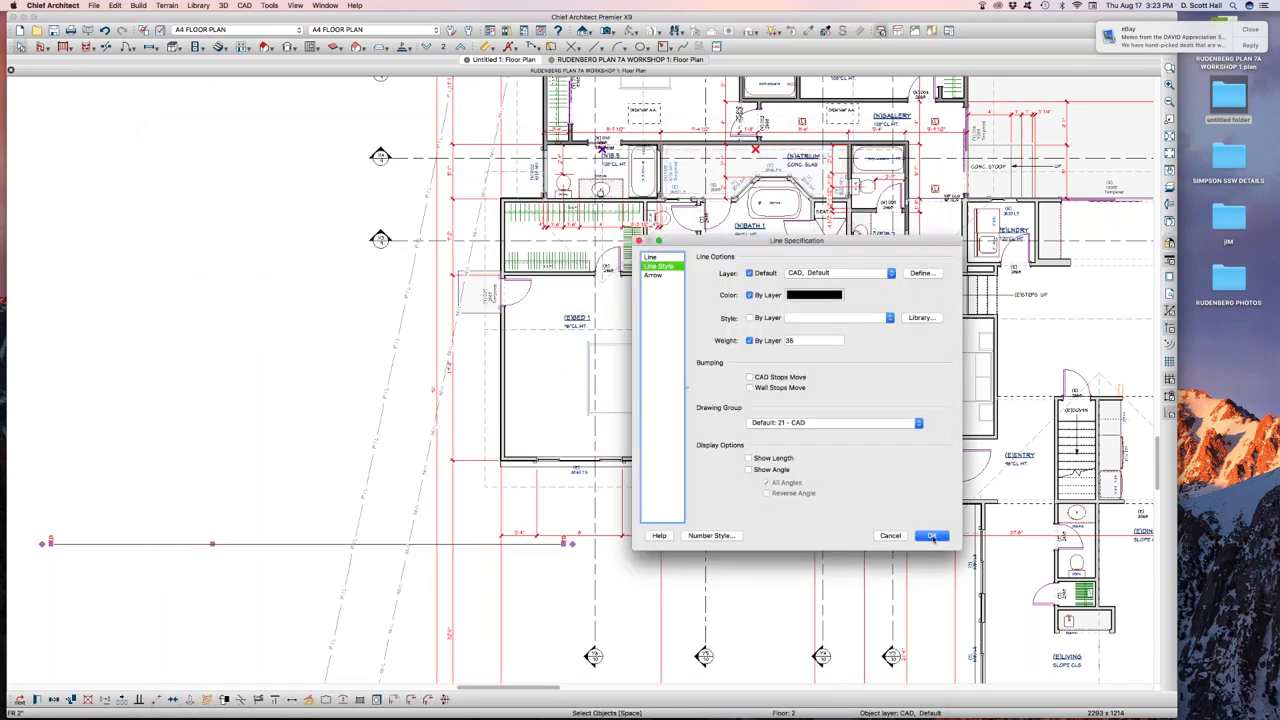
pyautogui.click(868, 320)
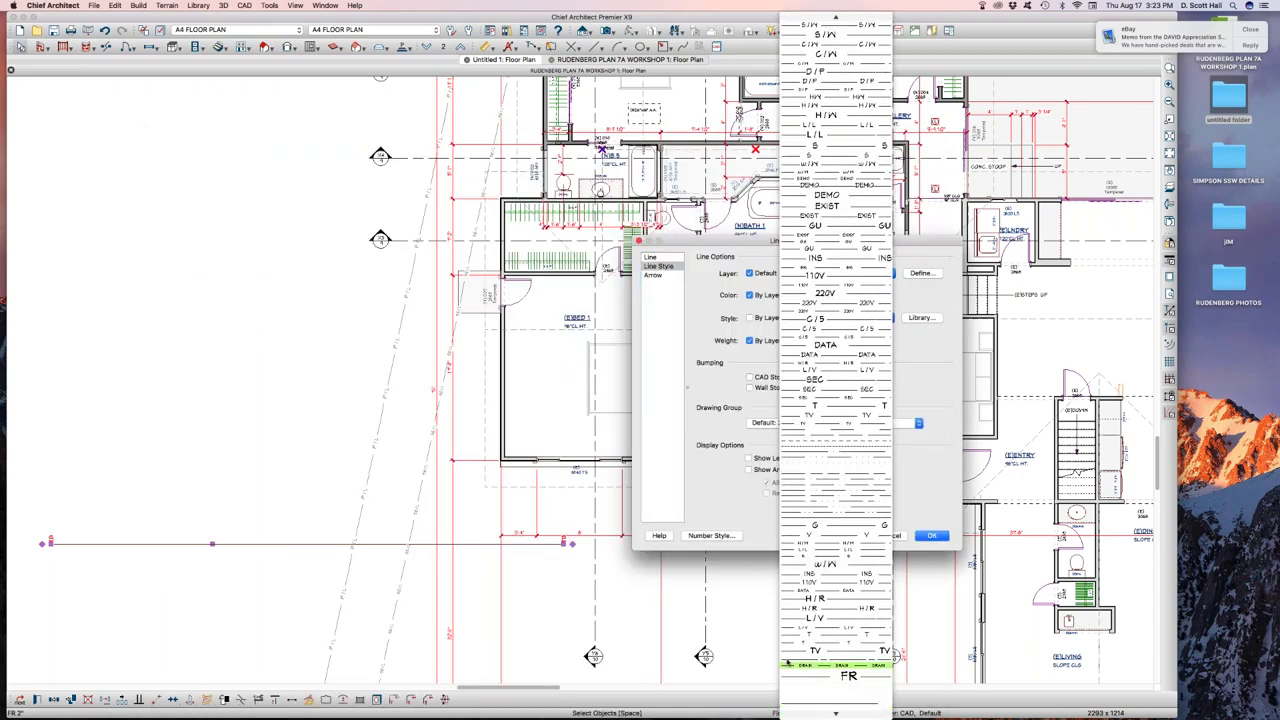
pyautogui.click(810, 688)
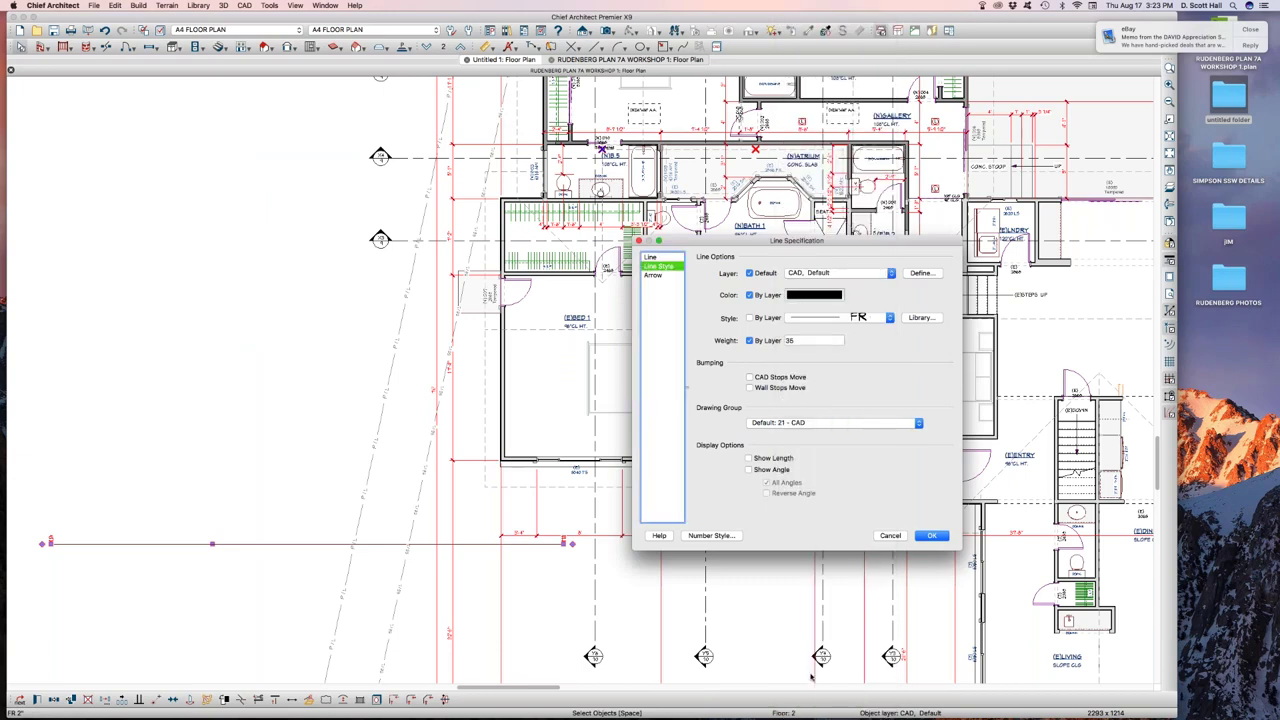
pyautogui.press('Return')
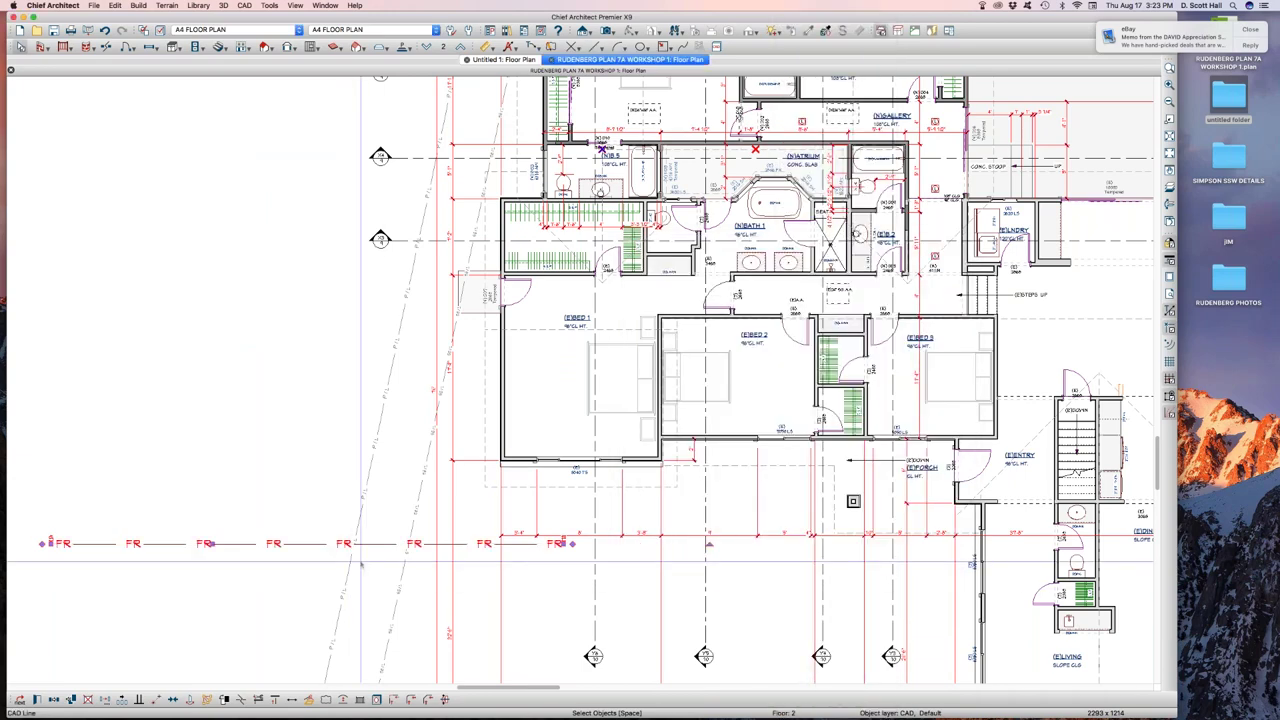
# - Examine how the FR lettering in the line style displays at different zoom levels
pyautogui.scroll(-2, 342, 572)
pyautogui.scroll(5, 205, 562)
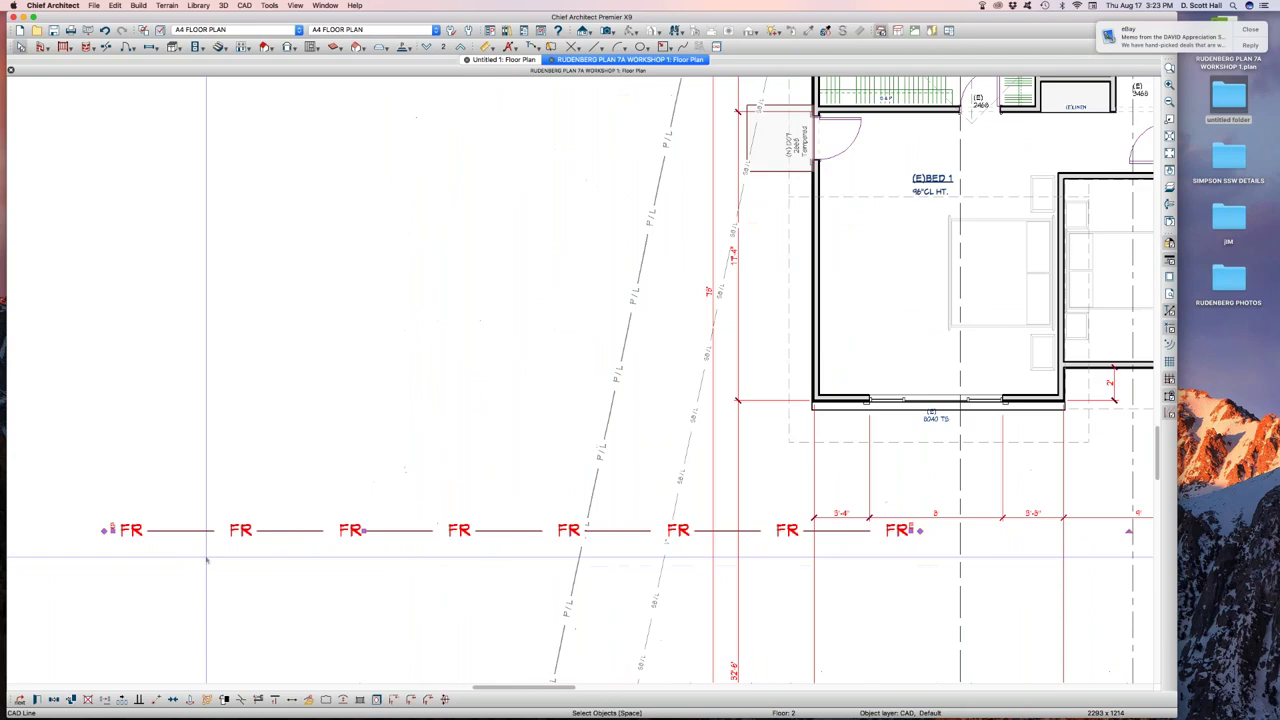
pyautogui.scroll(2, 208, 562)
pyautogui.scroll(-3, 210, 565)
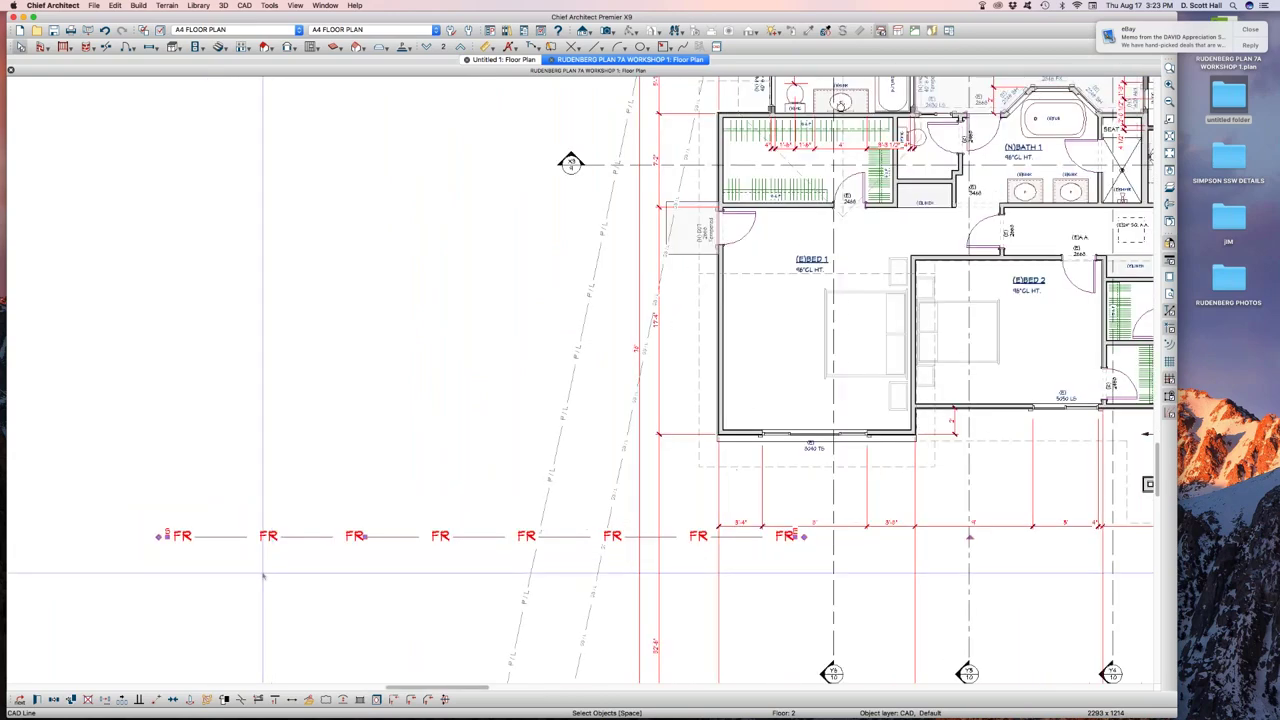
pyautogui.scroll(-3, 208, 572)
pyautogui.scroll(3, 205, 570)
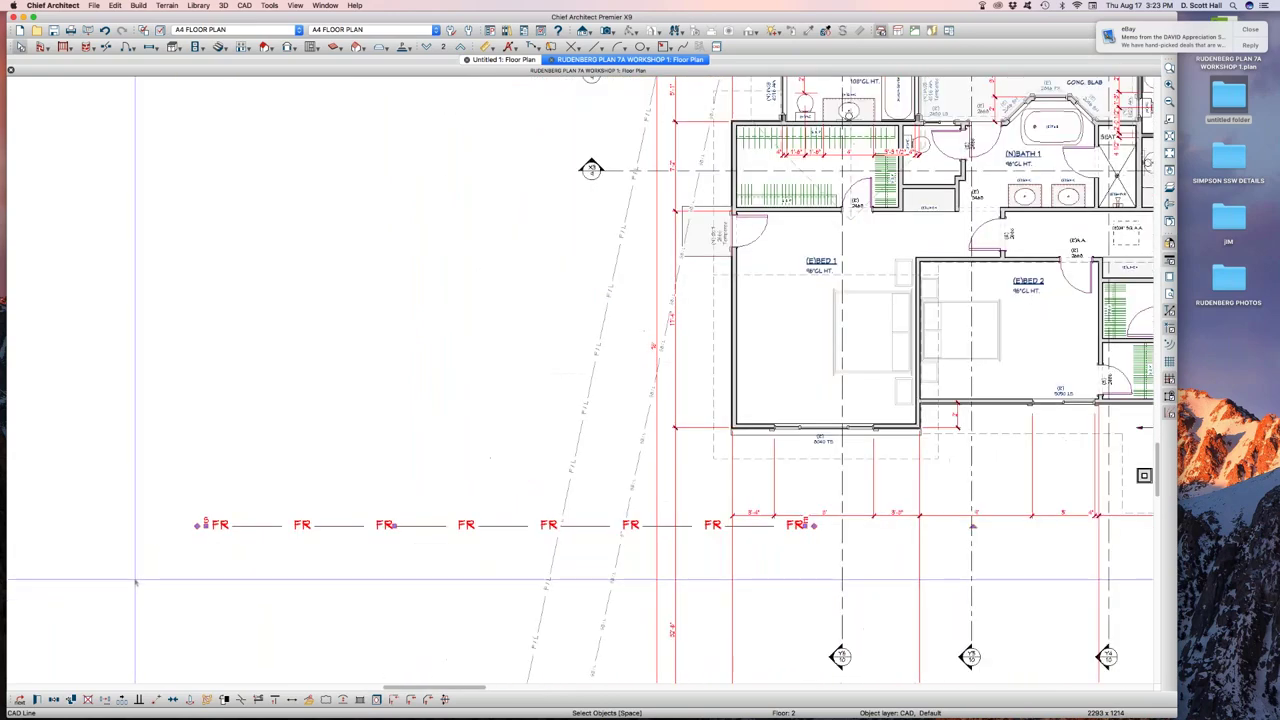
pyautogui.scroll(1, 141, 570)
pyautogui.scroll(1, 141, 570)
pyautogui.scroll(-2, 130, 562)
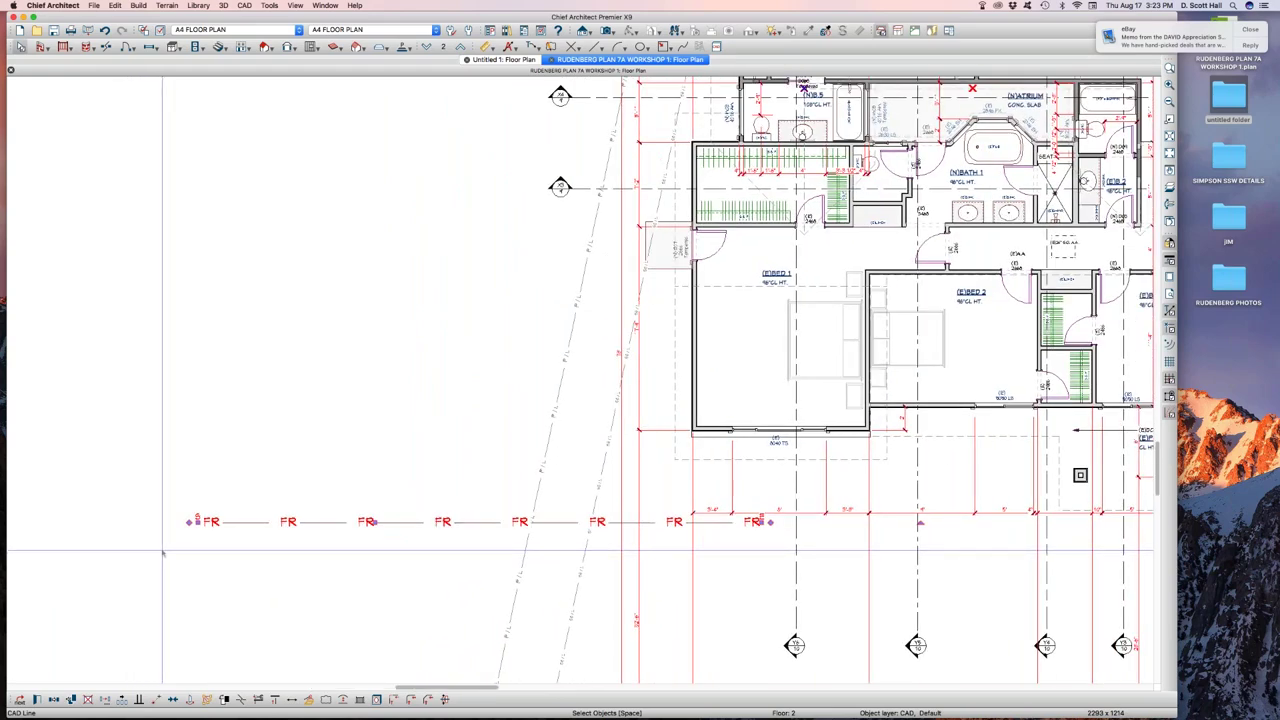
# - Set the minimum display size of dimensions and labels to 4 pixels and confirm the preferences
pyautogui.press('super+comma')
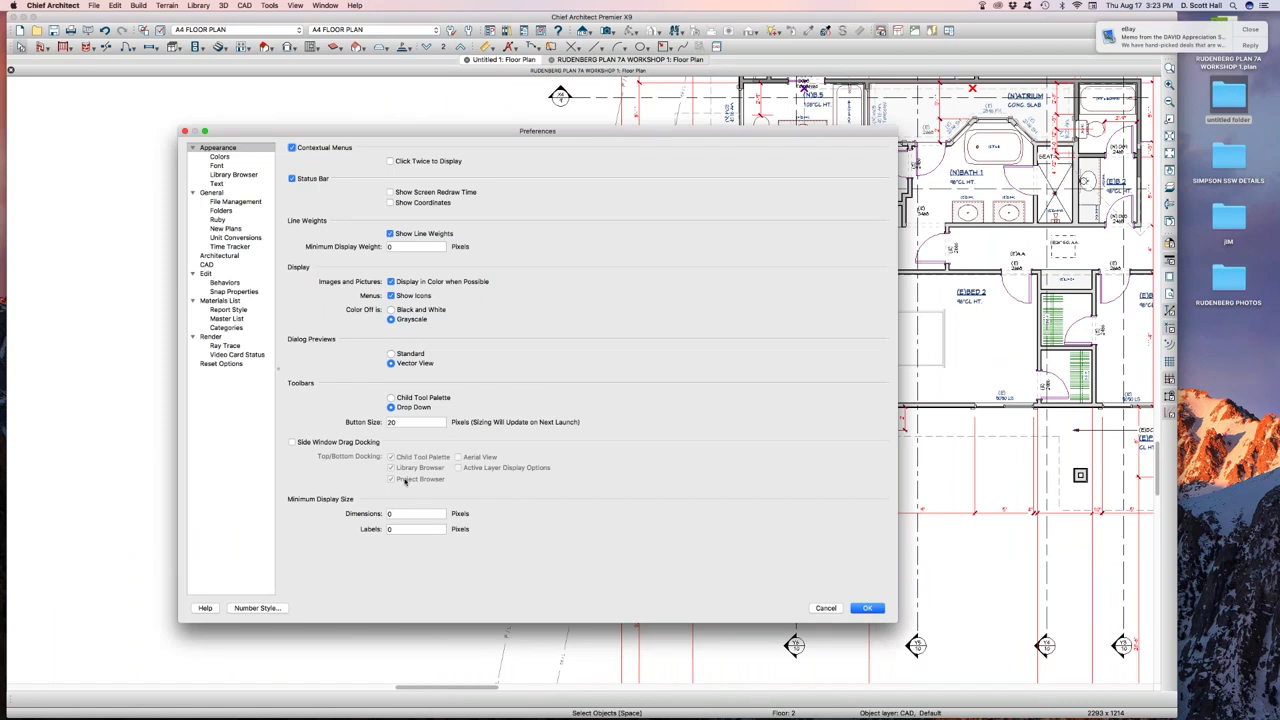
pyautogui.click(410, 513)
pyautogui.click(390, 528)
pyautogui.press('Return')
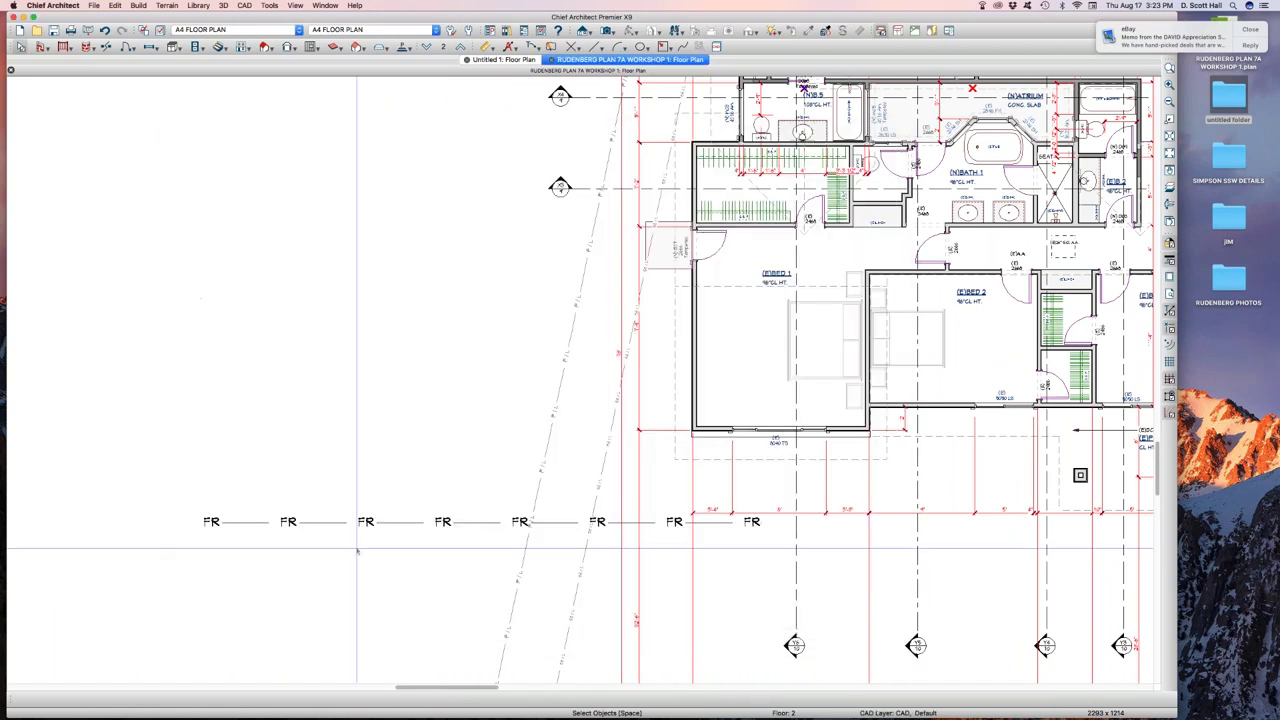
# - Compare the FR line's lettering with the plan's dimensions and labels at several zoom levels under the new minimum display size
pyautogui.scroll(-3, 362, 546)
pyautogui.scroll(3, 362, 546)
pyautogui.scroll(4, 362, 546)
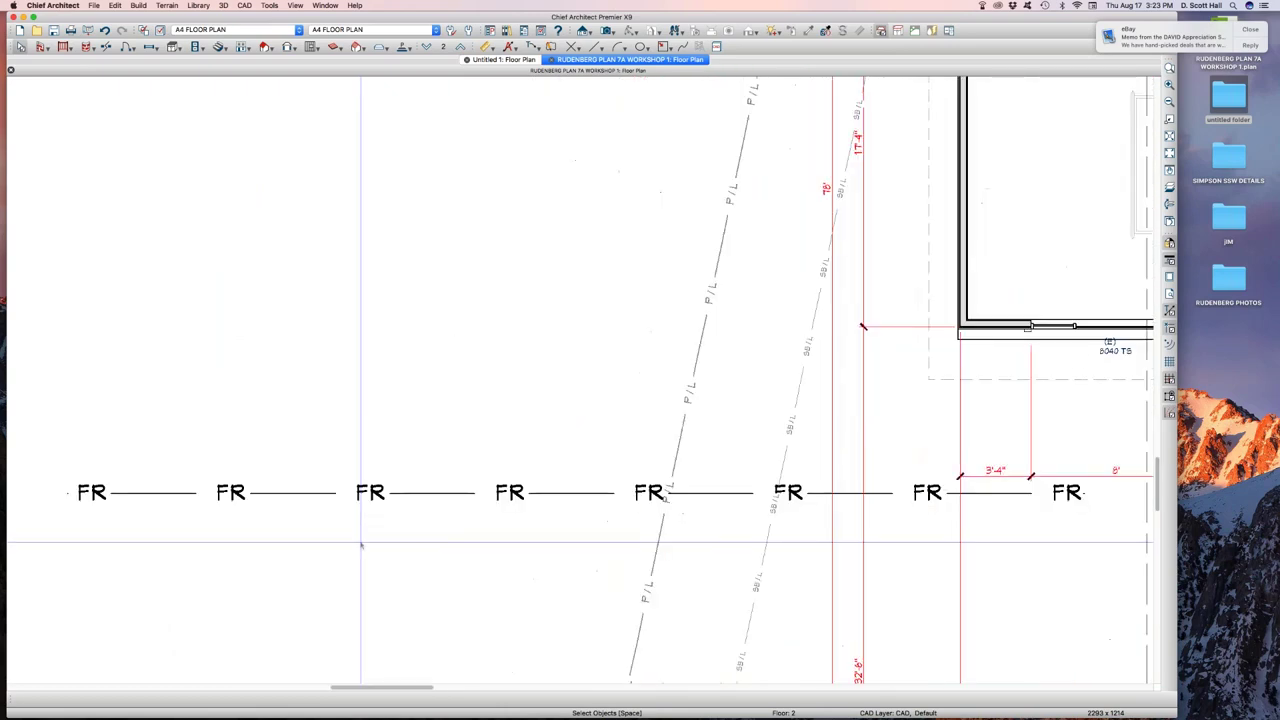
pyautogui.scroll(-5, 362, 540)
pyautogui.scroll(-3, 365, 517)
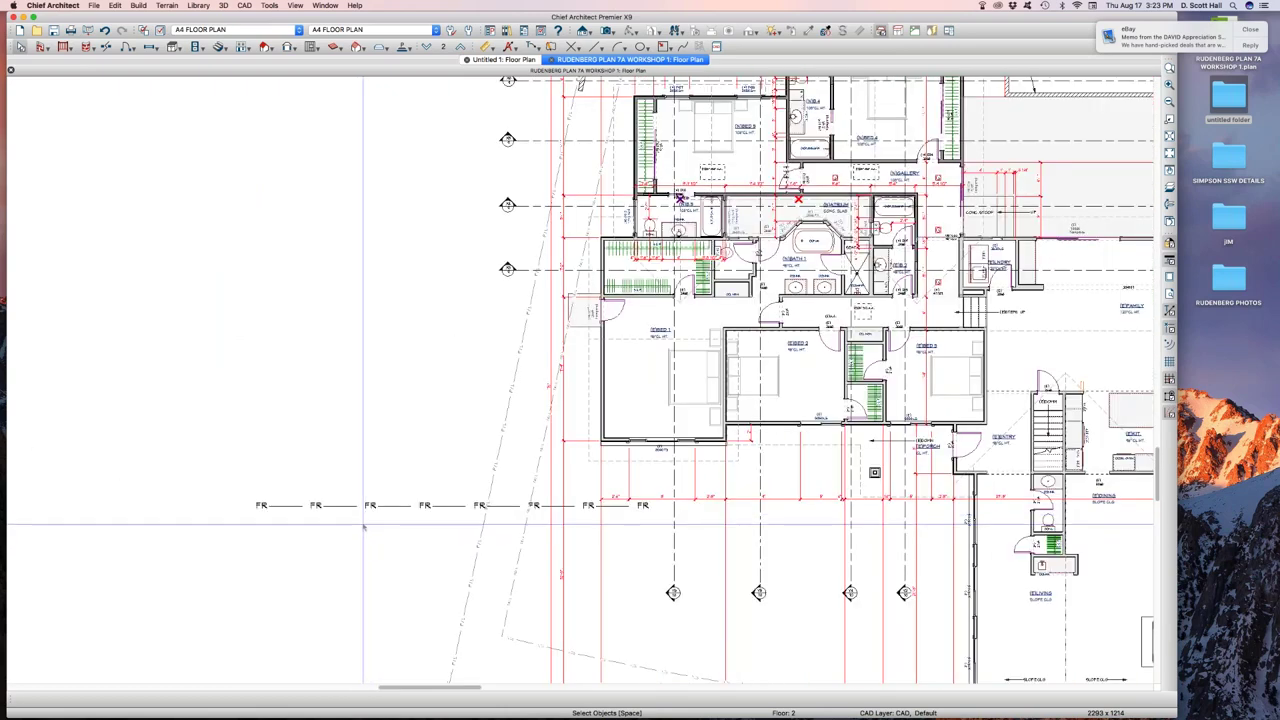
pyautogui.scroll(2, 344, 519)
pyautogui.scroll(3, 344, 519)
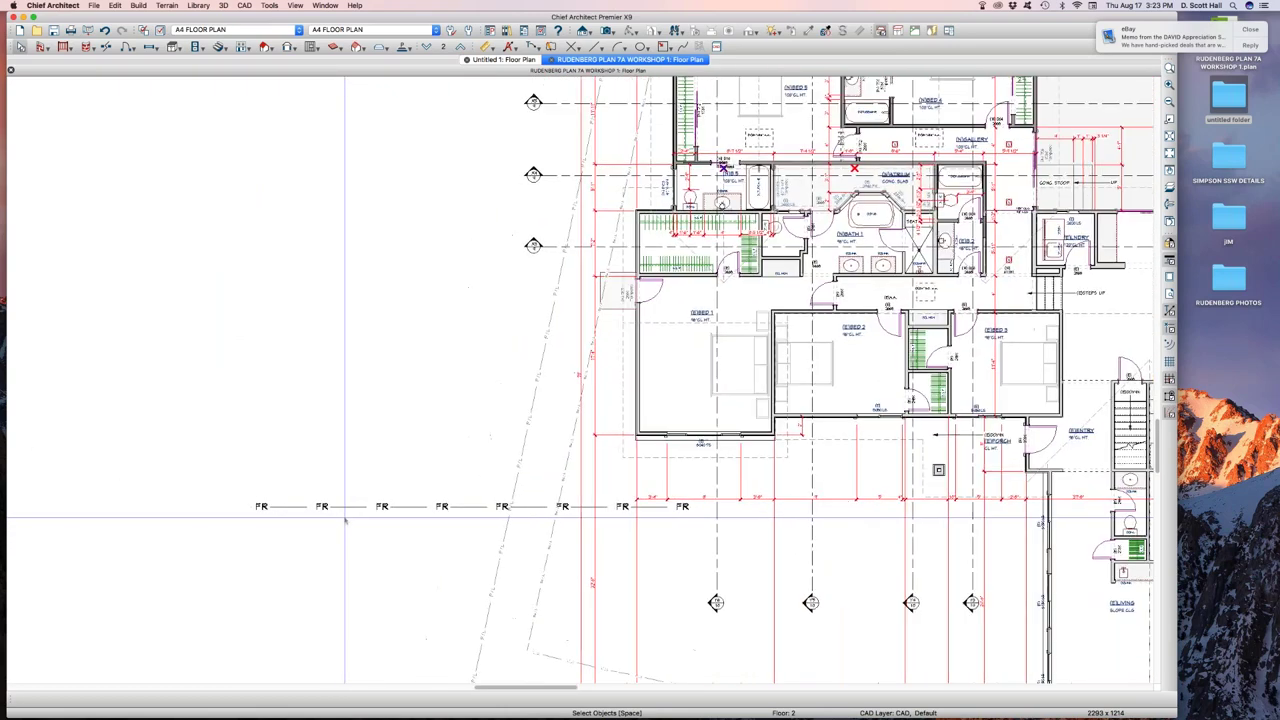
# - Return the minimum display size of dimensions and labels to 0 pixels in the Appearance preferences
pyautogui.press('super+comma')
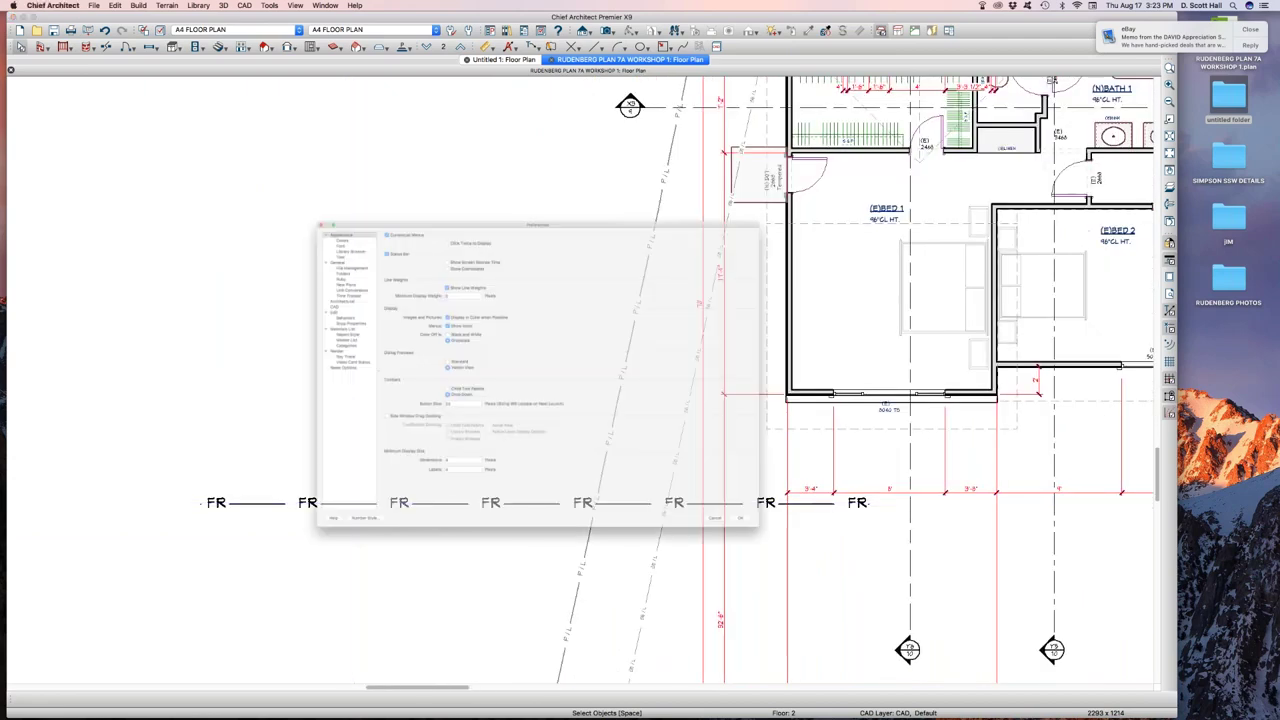
pyautogui.click(398, 519)
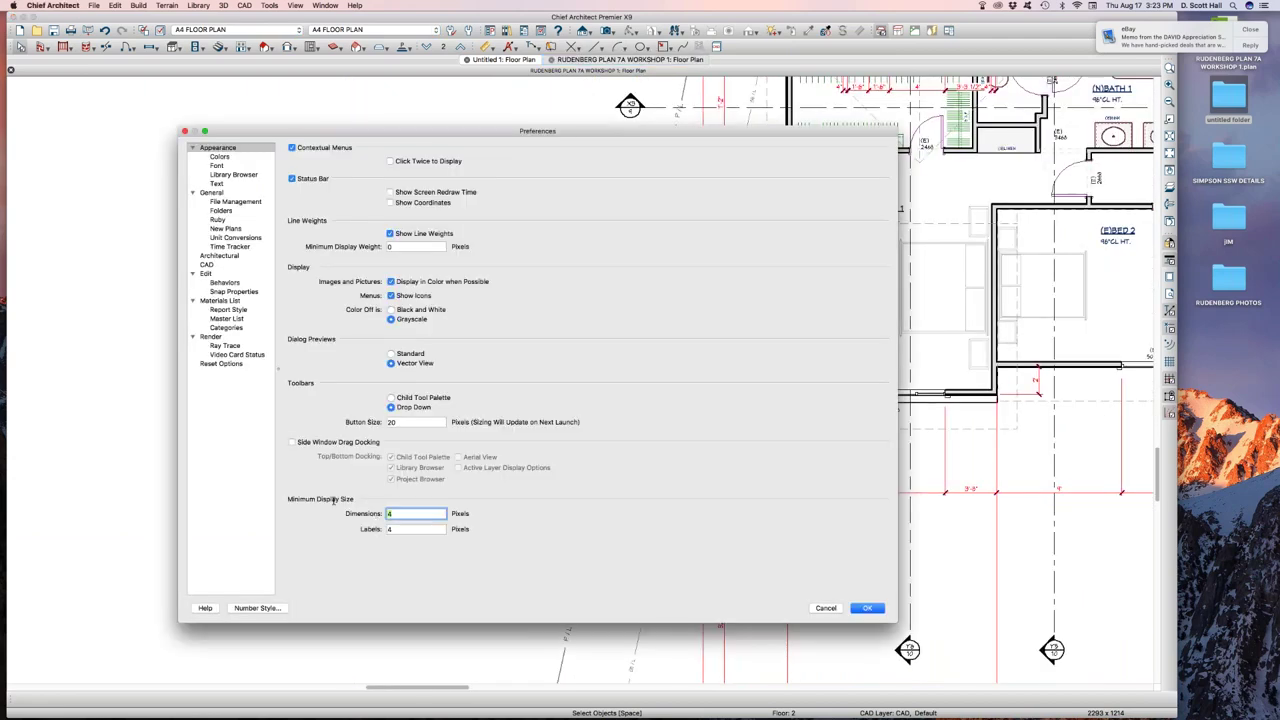
pyautogui.press('Tab')
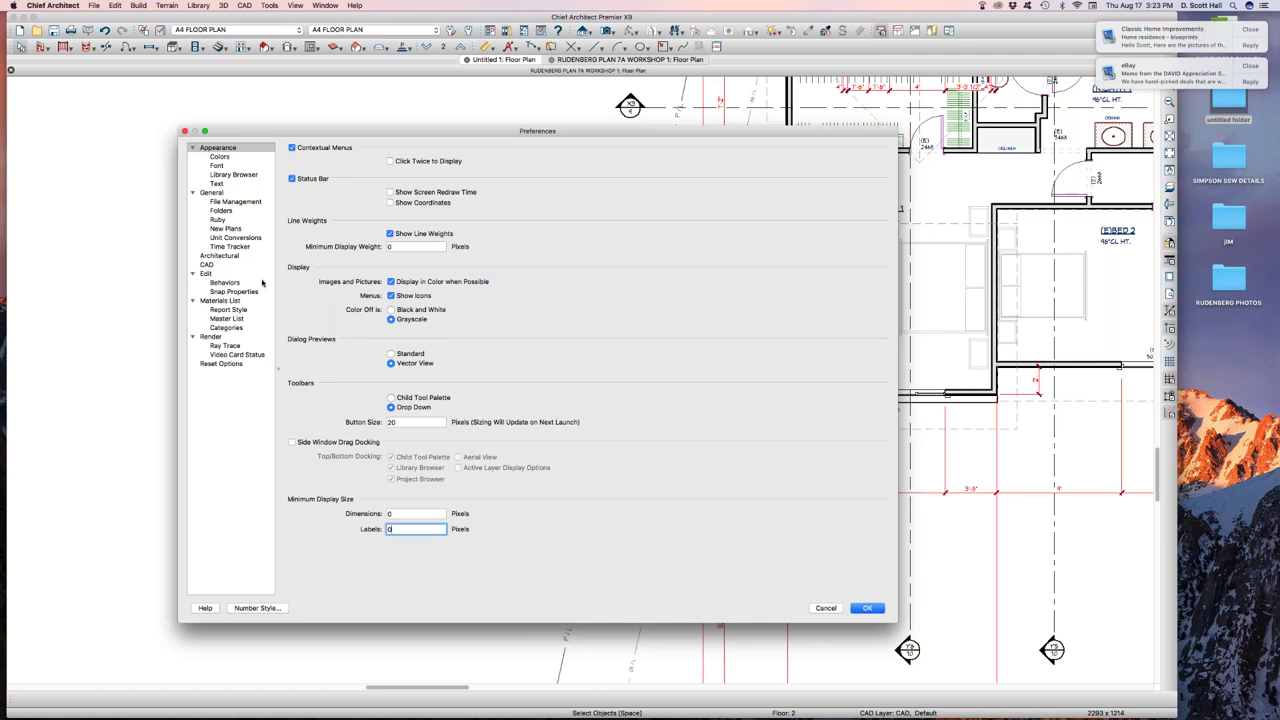
# - Change the plan's background color from white to a light gray in the Colors preferences and confirm
pyautogui.click(219, 158)
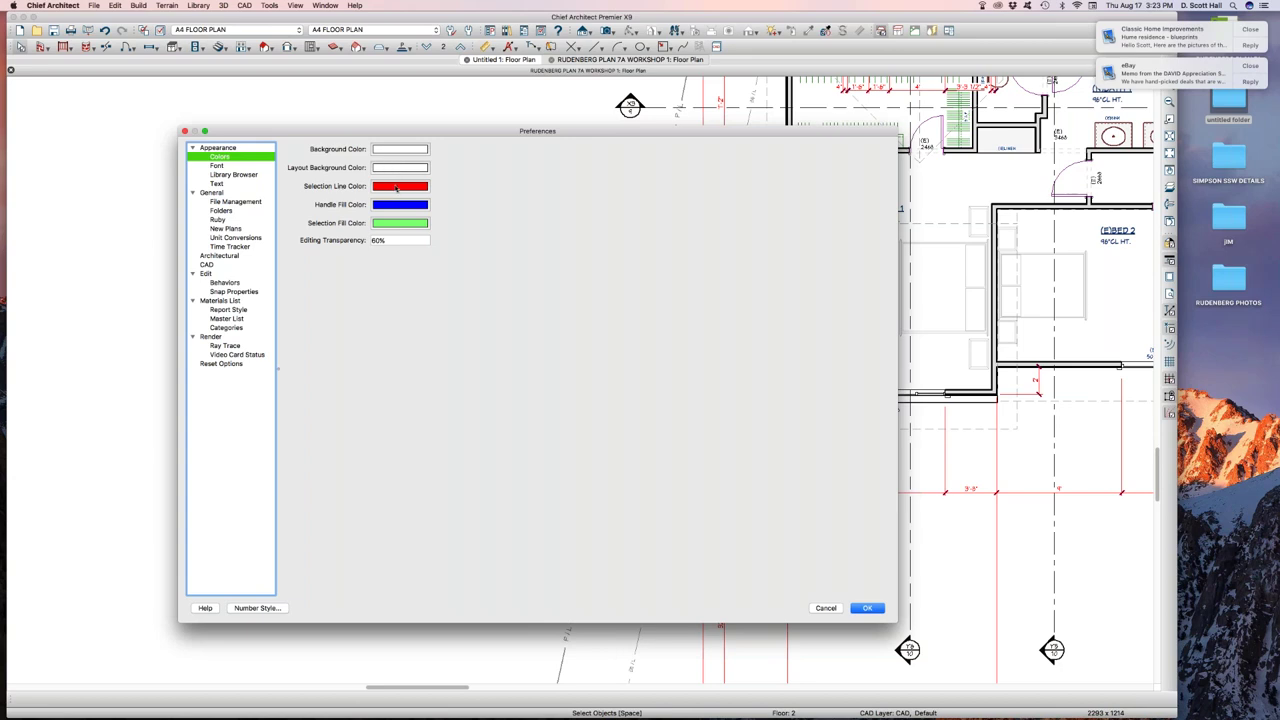
pyautogui.moveTo(420, 138); pyautogui.dragTo(276, 128)
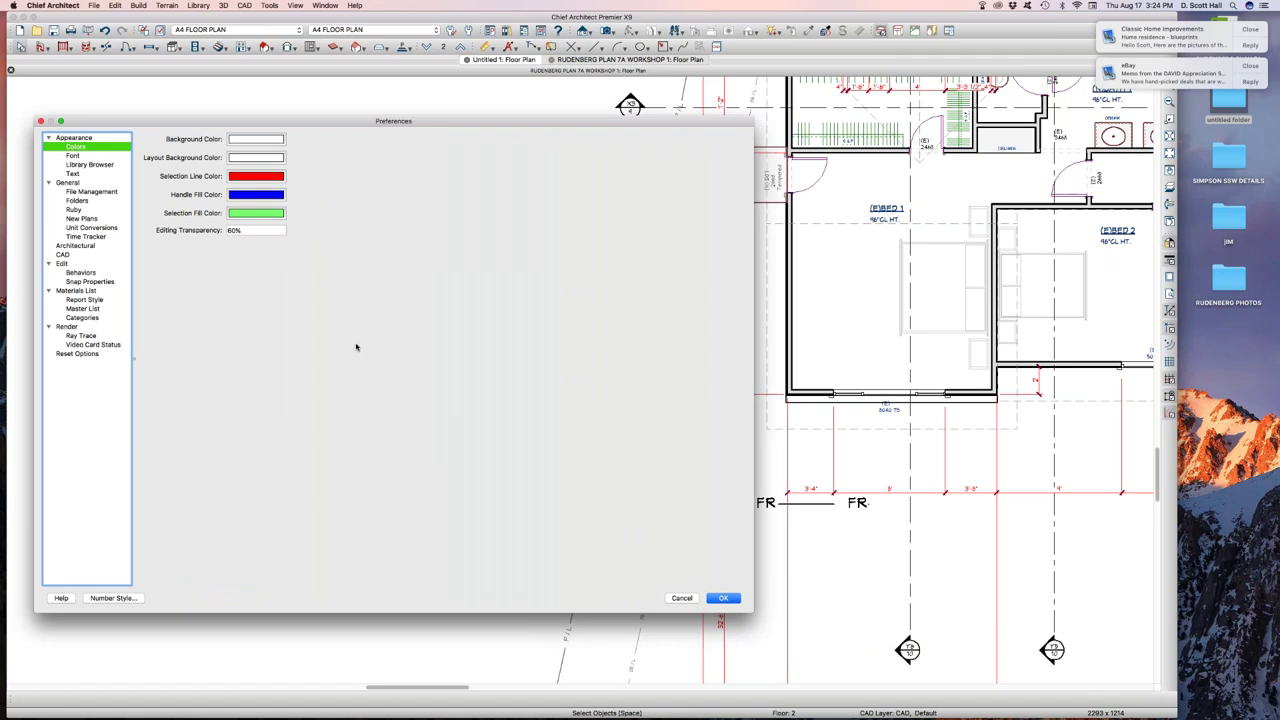
pyautogui.click(260, 139)
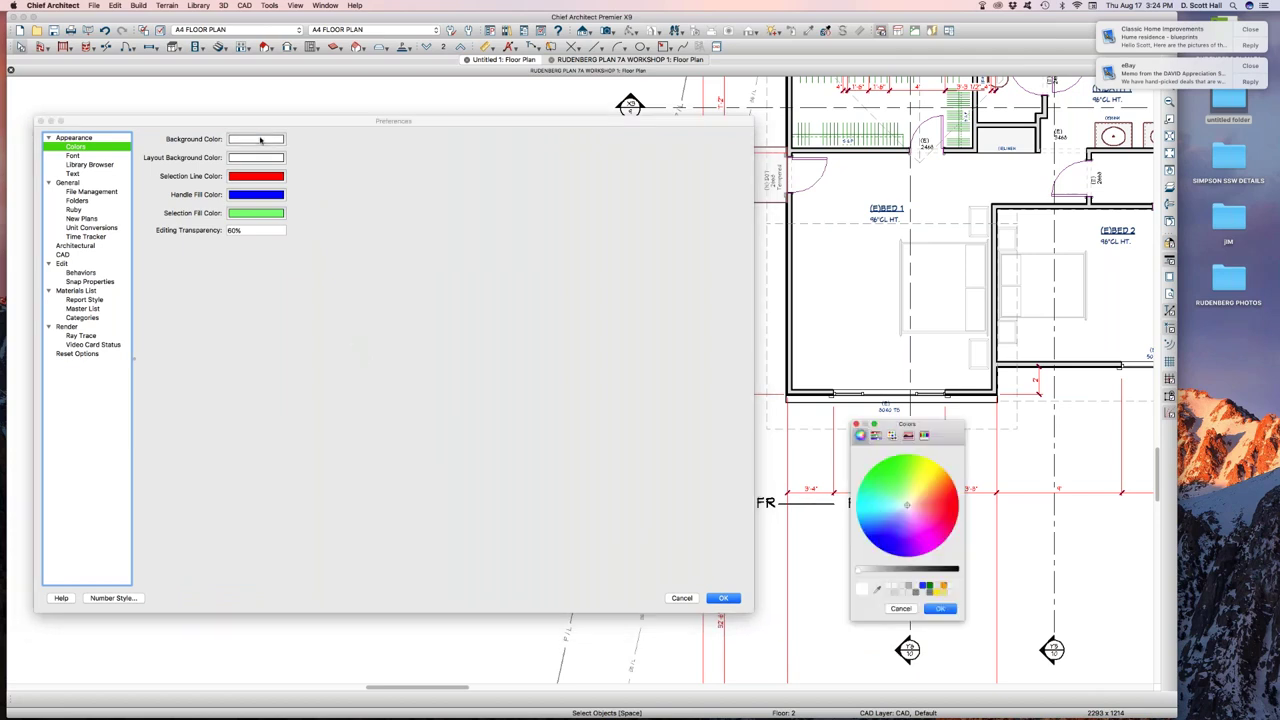
pyautogui.click(862, 570)
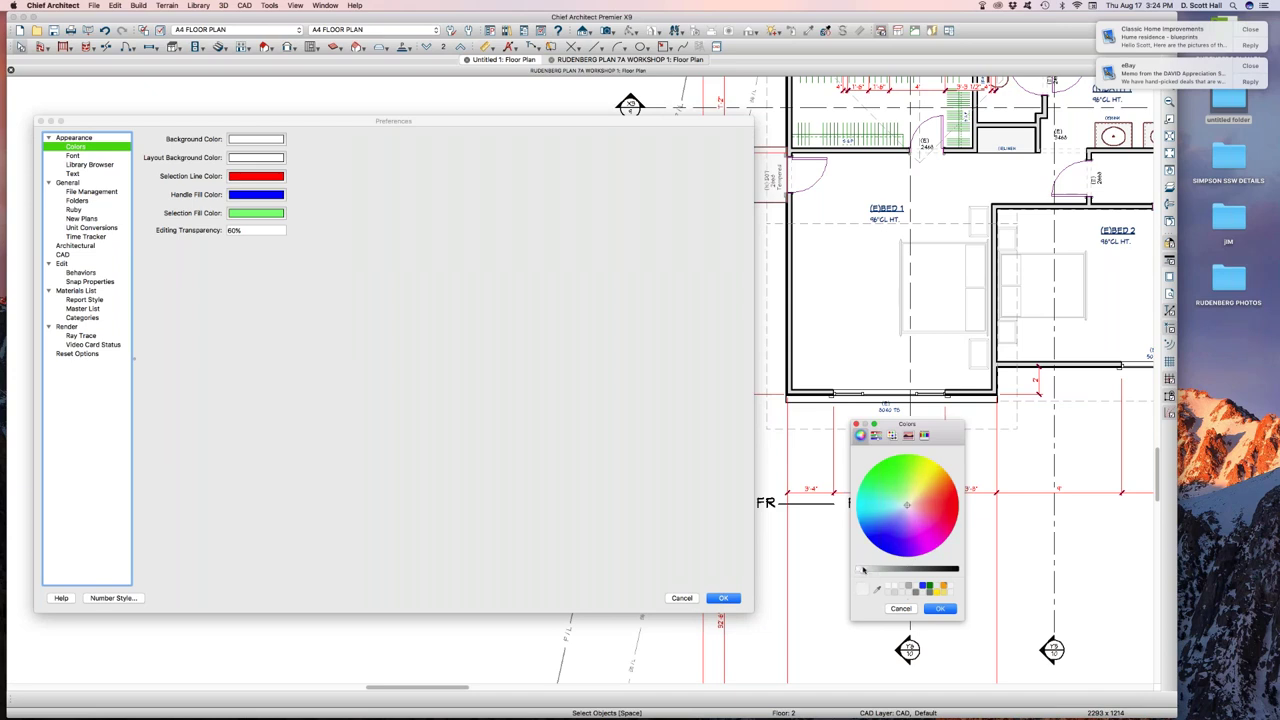
pyautogui.click(938, 609)
pyautogui.click(724, 597)
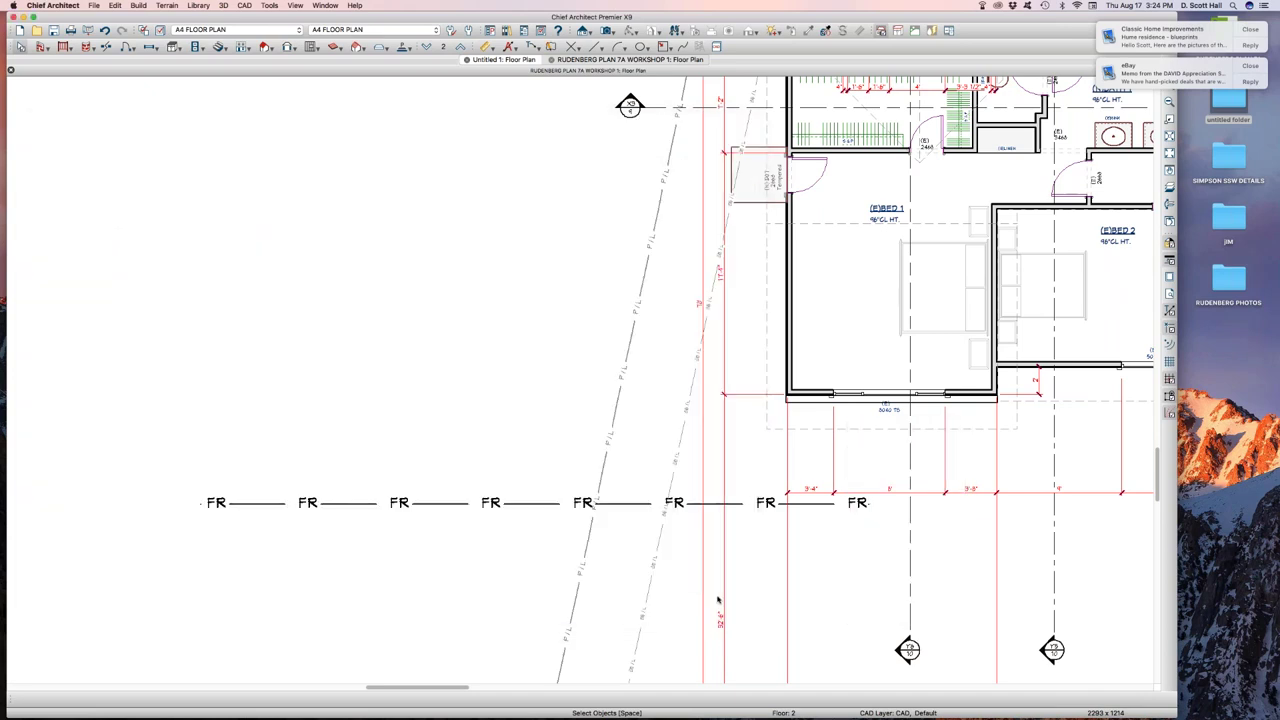
# - Select the Bed 1 room on the gray plan background and check its Rooms layer properties
pyautogui.scroll(-2, 434, 523)
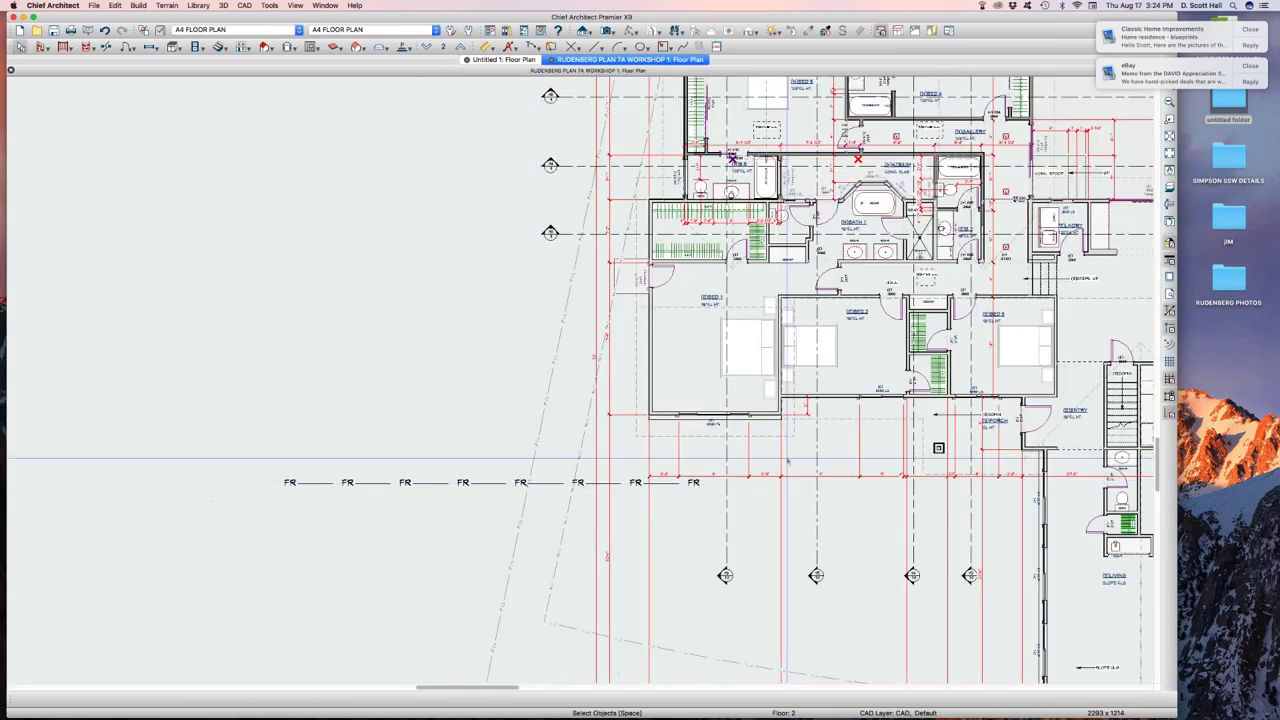
pyautogui.scroll(-2, 434, 523)
pyautogui.scroll(2, 589, 364)
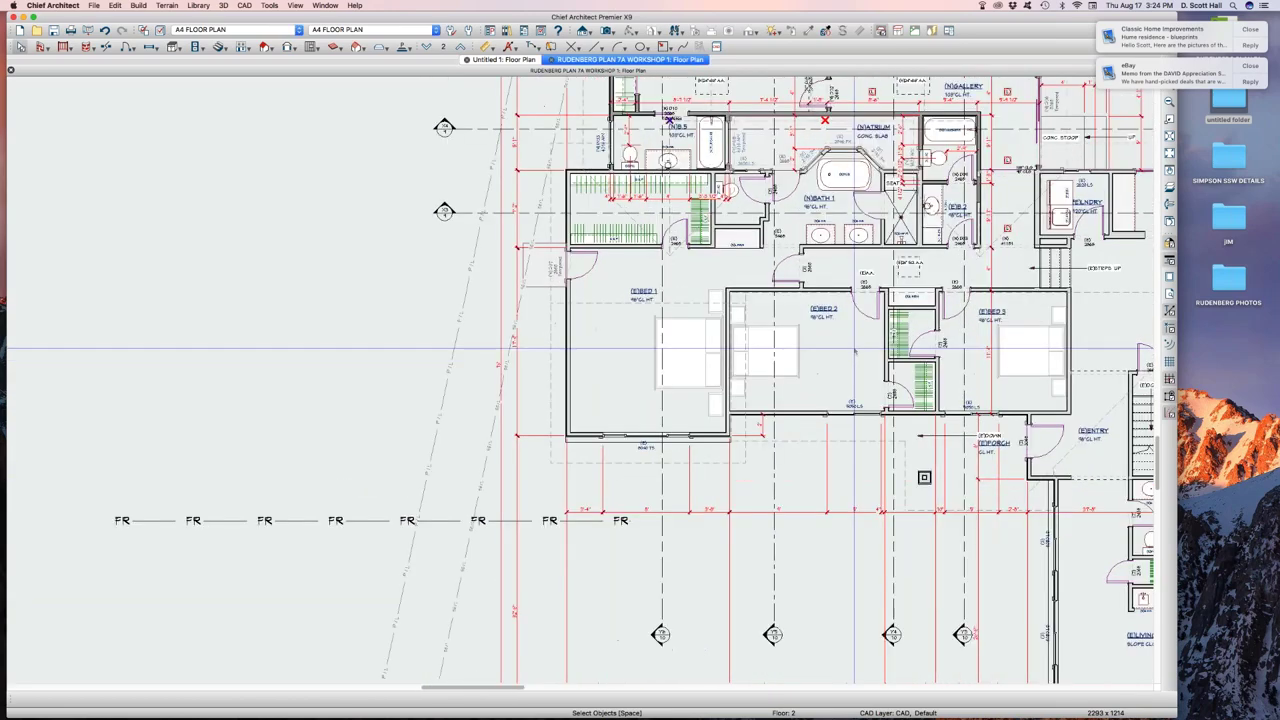
pyautogui.click(589, 378)
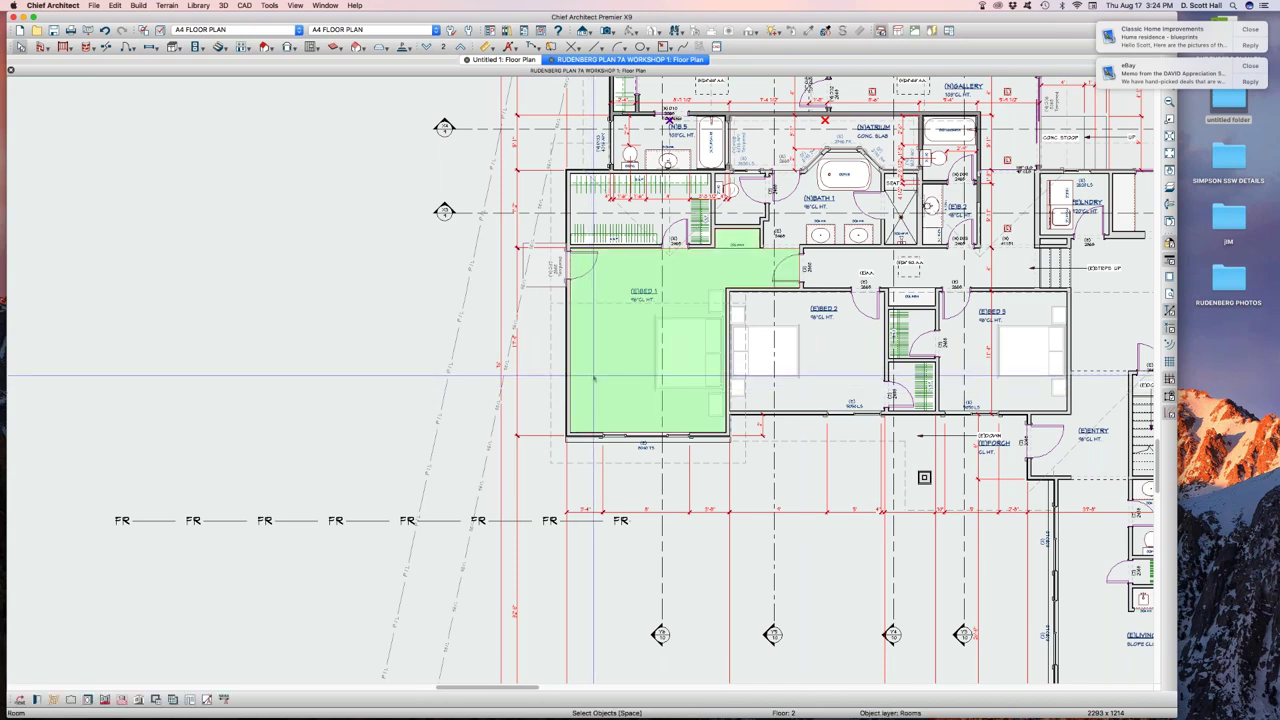
pyautogui.rightClick(594, 378)
pyautogui.click(578, 150)
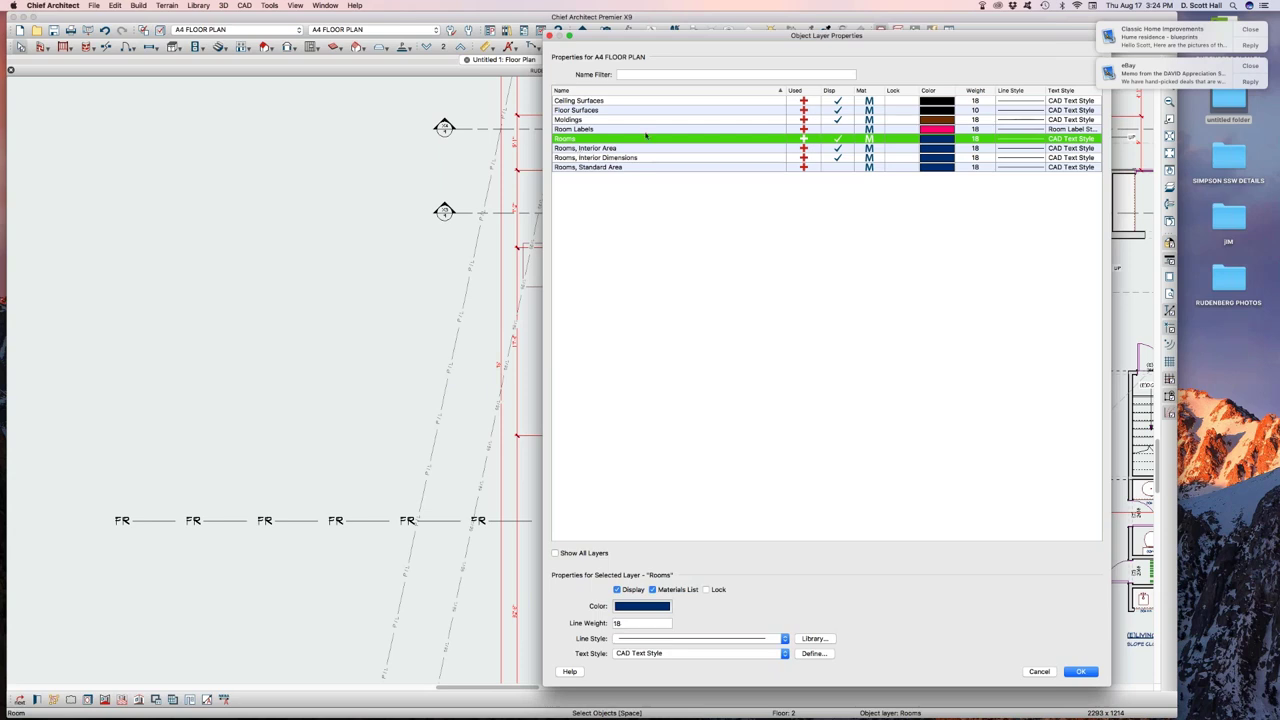
pyautogui.press('Return')
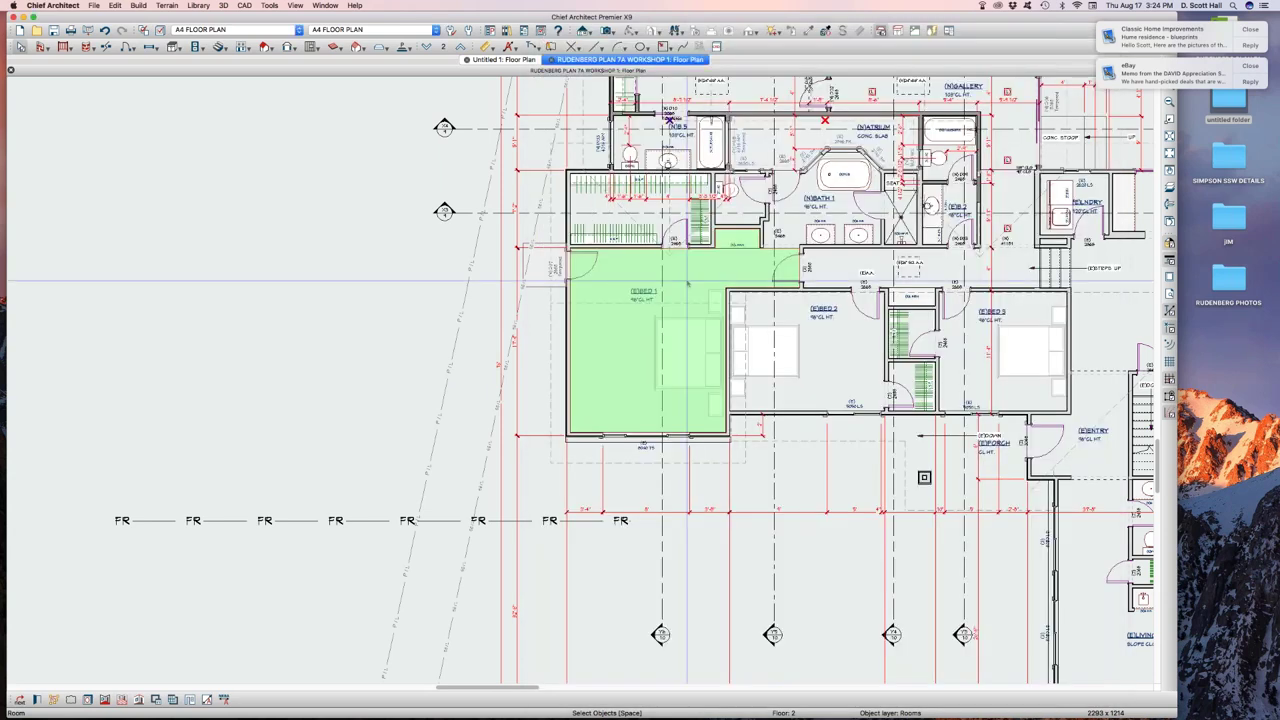
# - Check the fill style settings in the Bed 1 room's specification
pyautogui.doubleClick(641, 323)
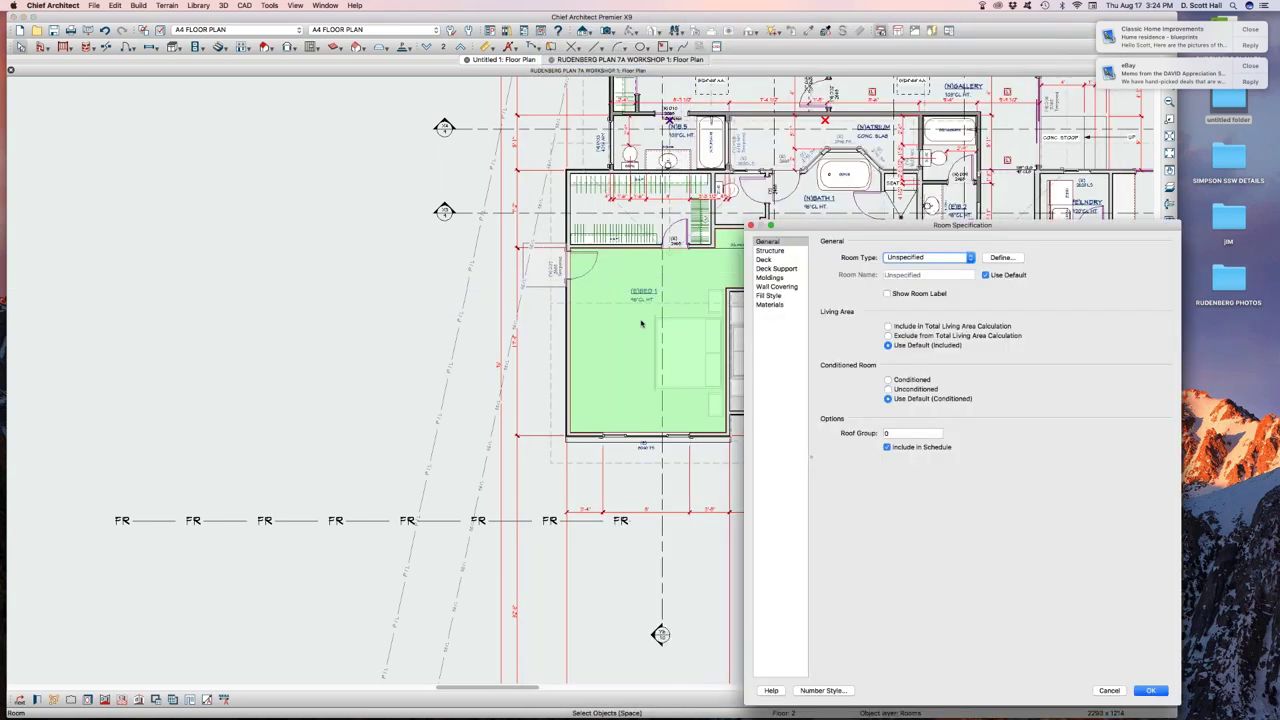
pyautogui.click(776, 296)
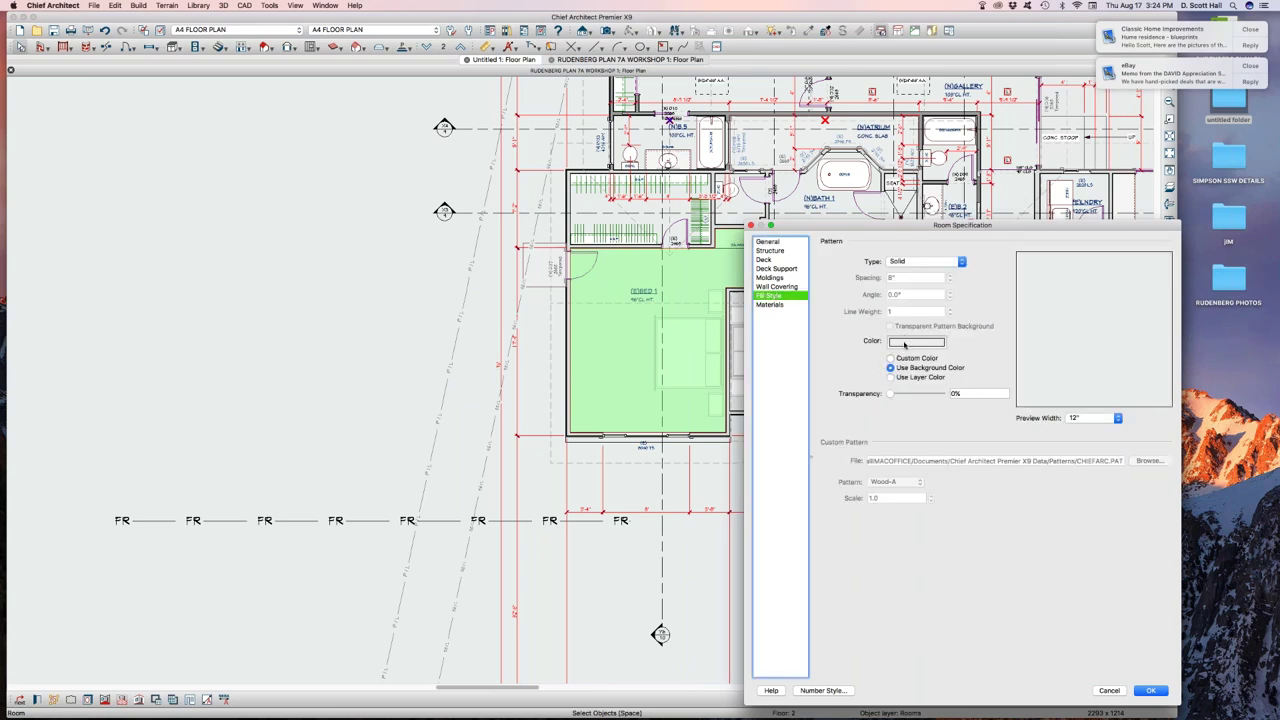
pyautogui.click(1150, 690)
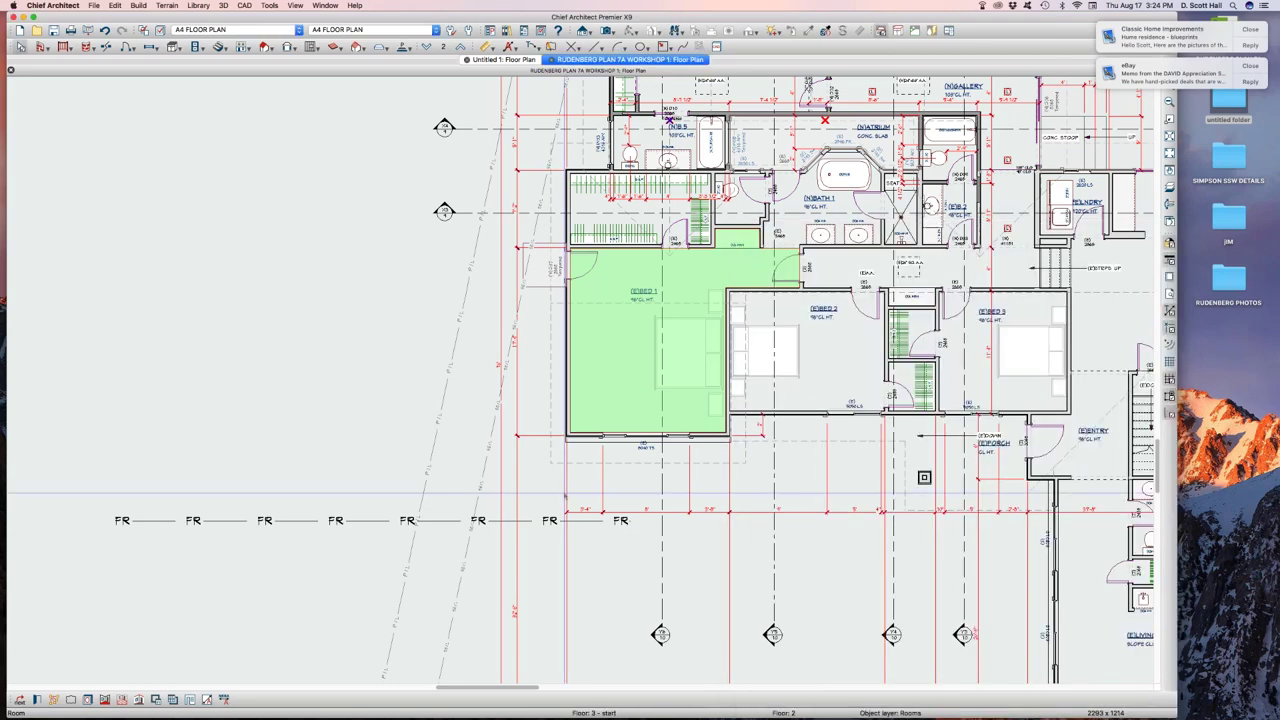
# - Lighten the plan's background color to a very pale, nearly white tone in the Colors preferences and confirm
pyautogui.press('super+comma')
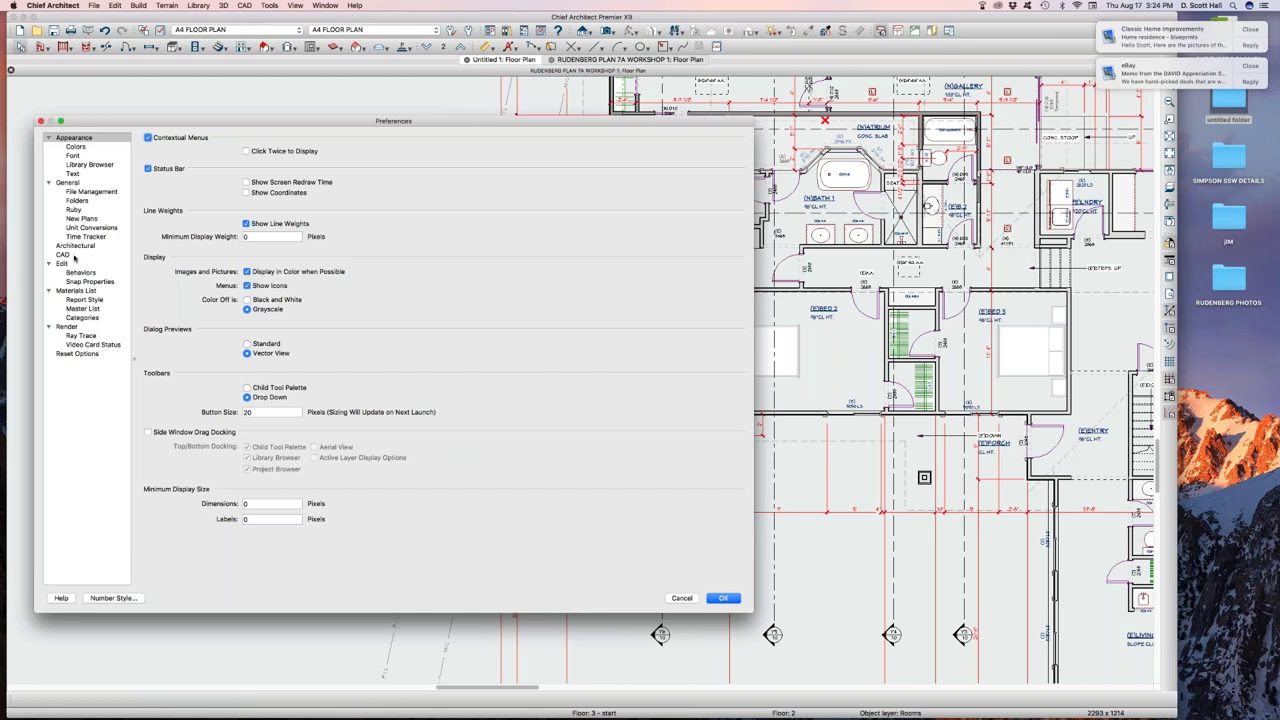
pyautogui.click(76, 147)
pyautogui.click(244, 141)
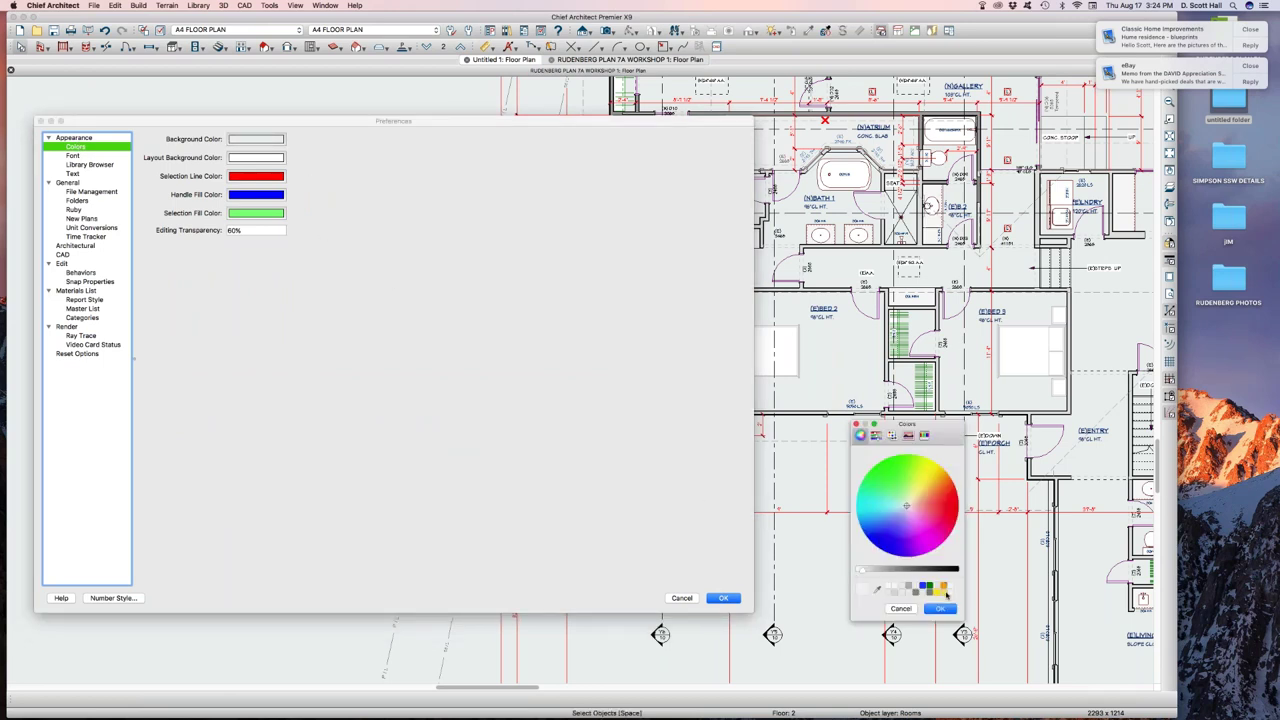
pyautogui.moveTo(862, 572); pyautogui.dragTo(848, 568)
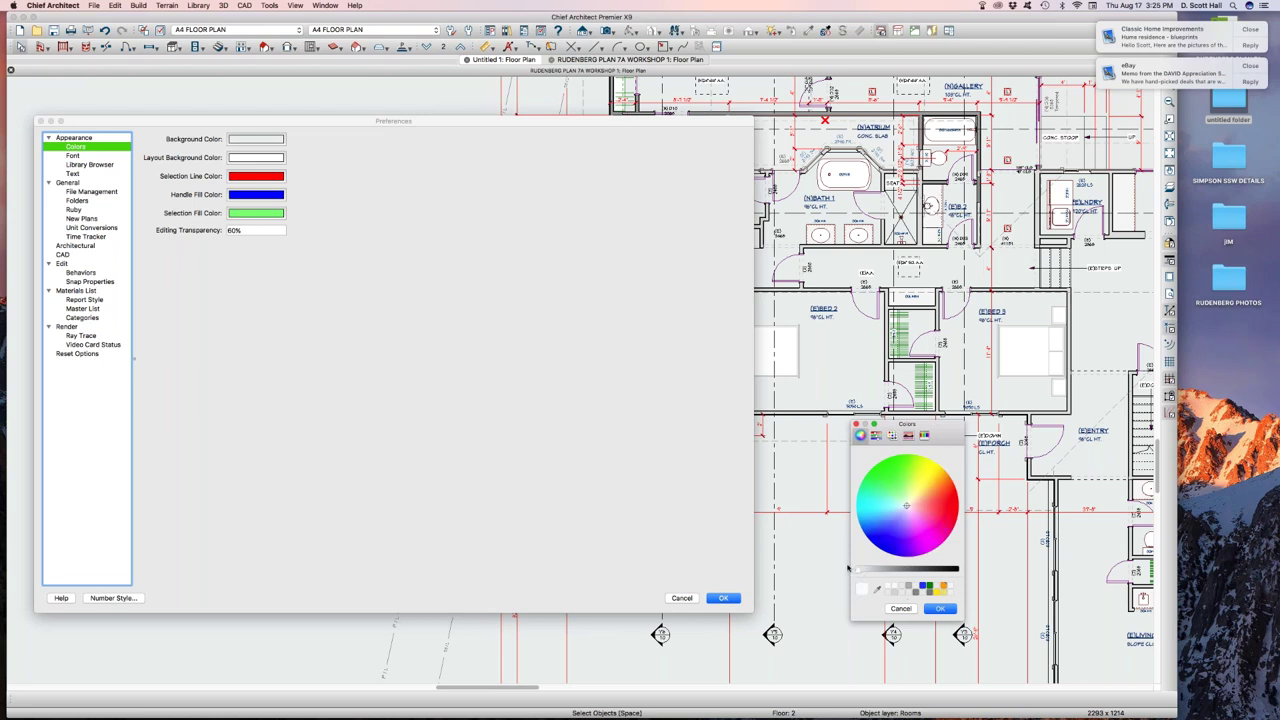
pyautogui.press('Return')
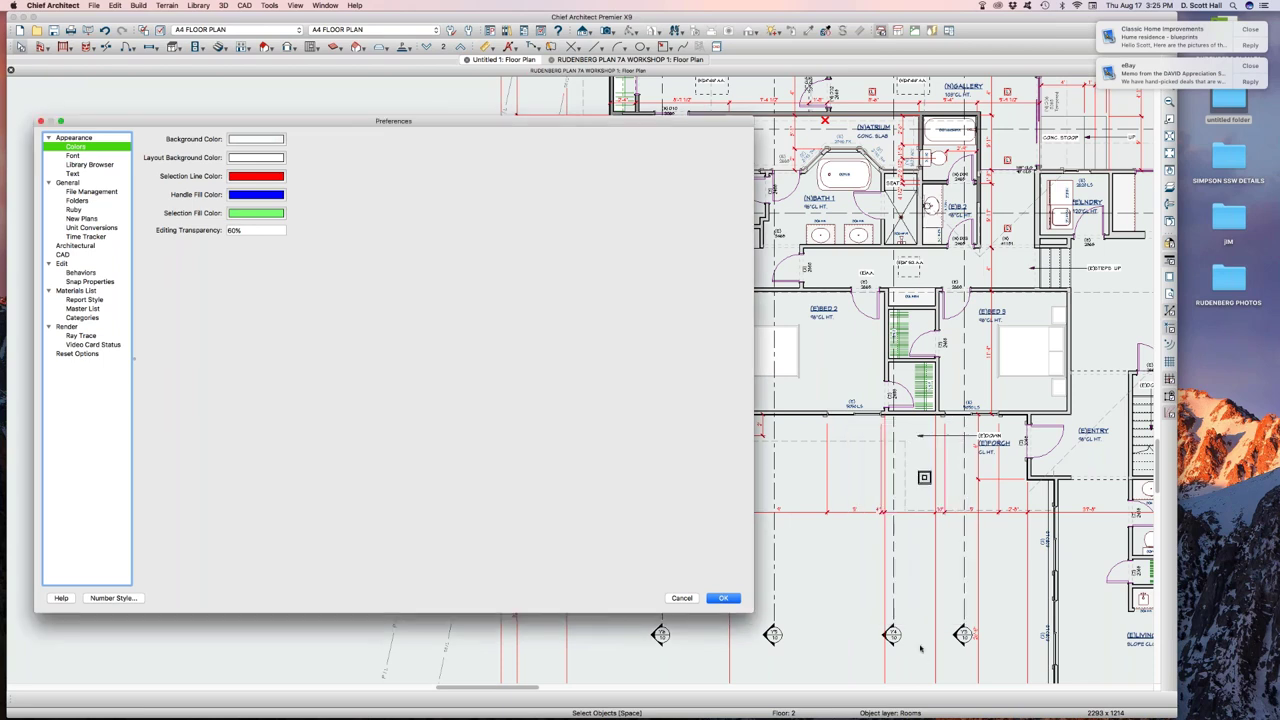
pyautogui.click(736, 600)
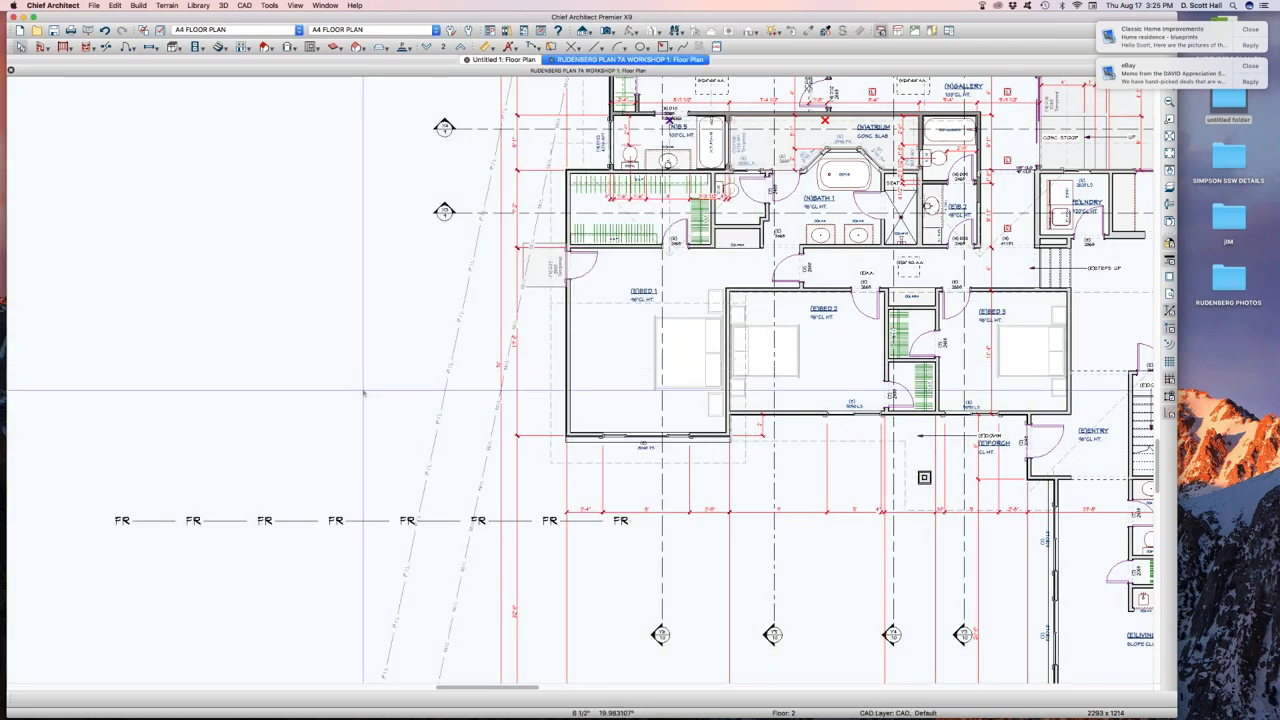
# - Set the Bed 1 room's solid fill to a custom near-white color in its fill style and confirm
pyautogui.scroll(-3, 363, 393)
pyautogui.scroll(2, 543, 352)
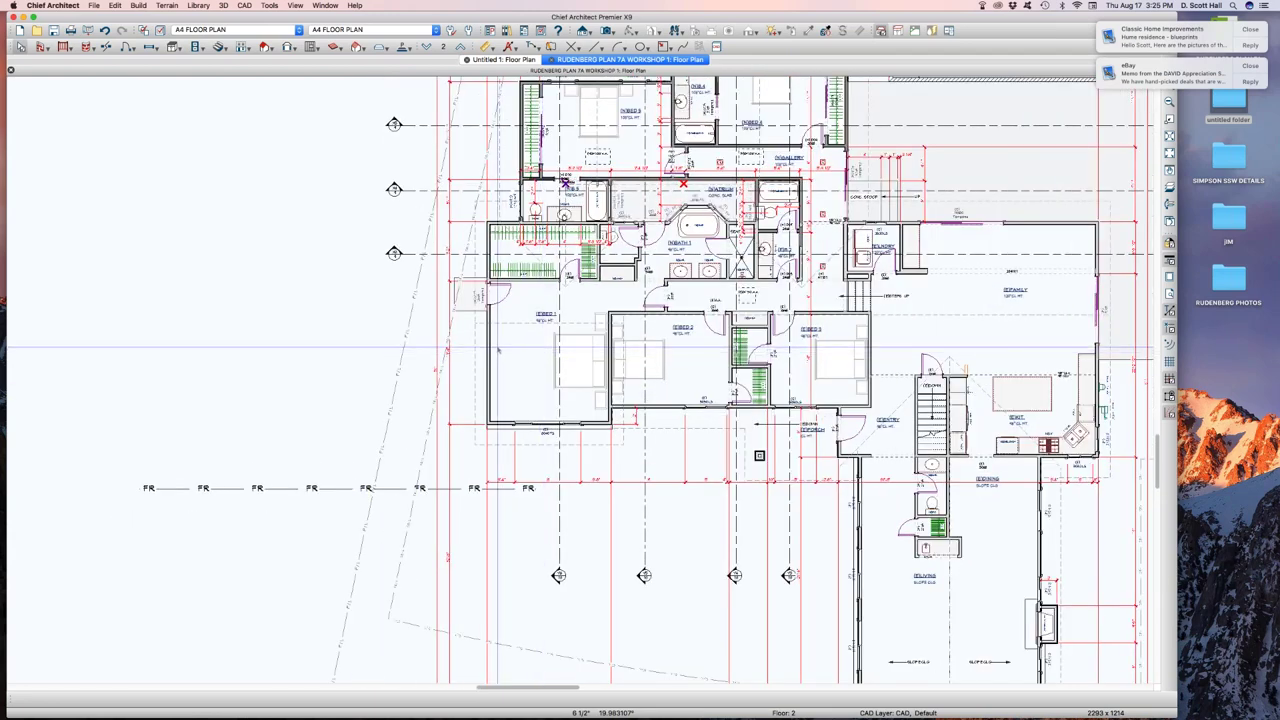
pyautogui.click(523, 346)
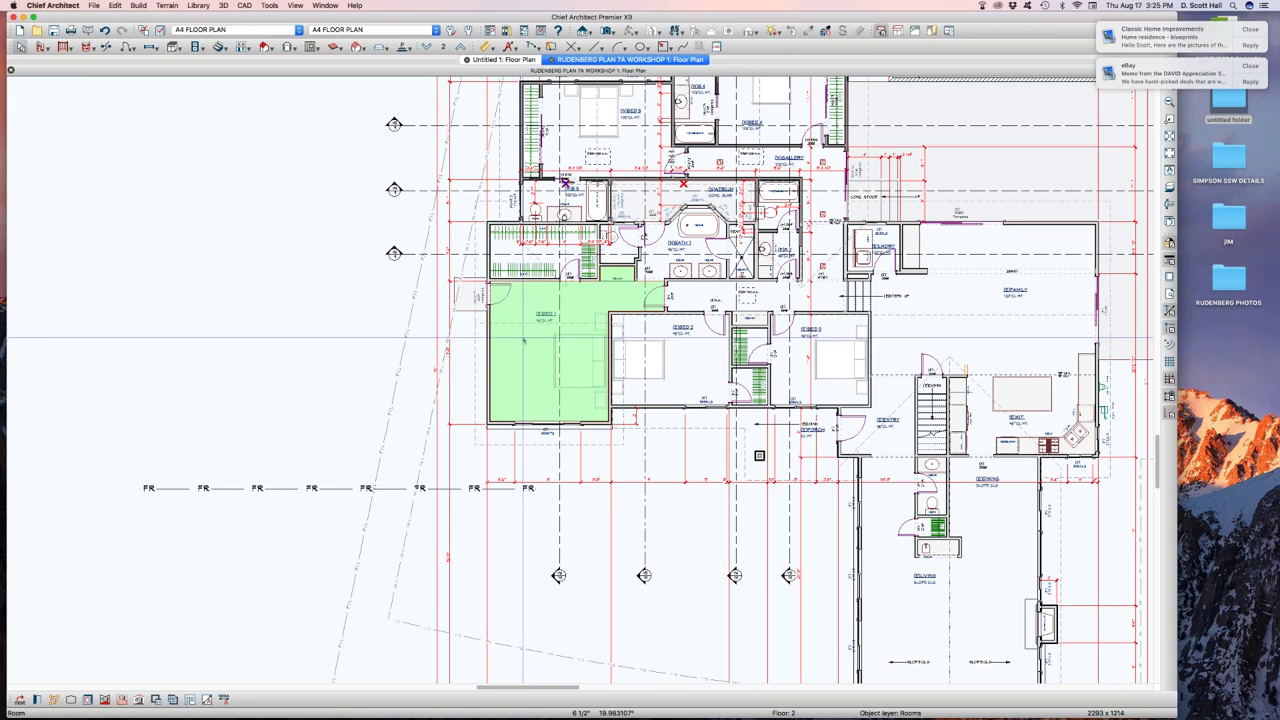
pyautogui.doubleClick(523, 340)
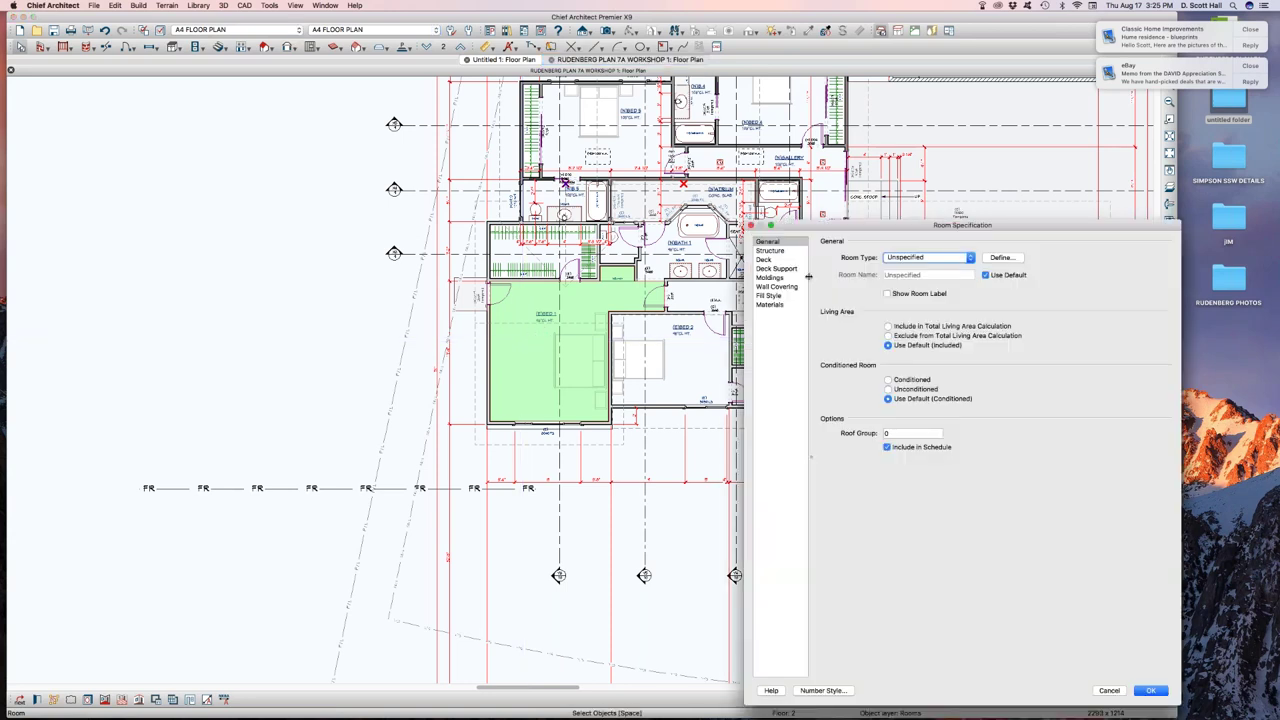
pyautogui.click(769, 296)
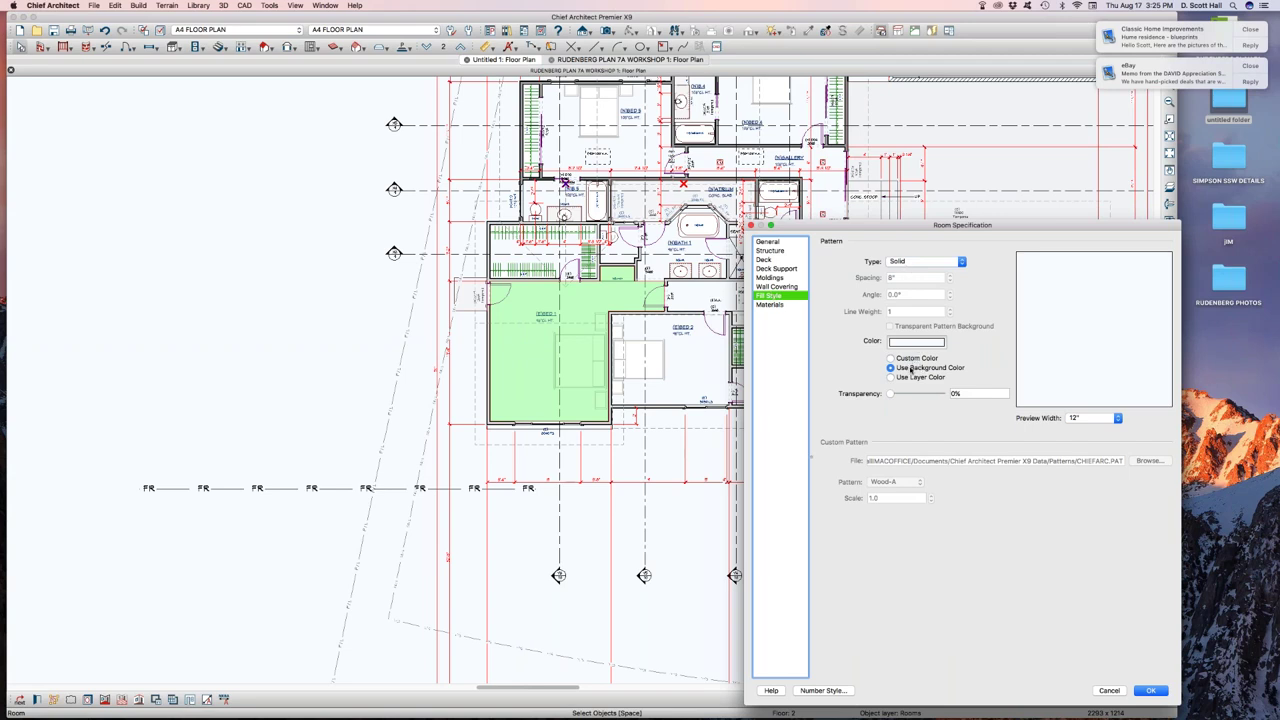
pyautogui.click(912, 358)
pyautogui.click(906, 342)
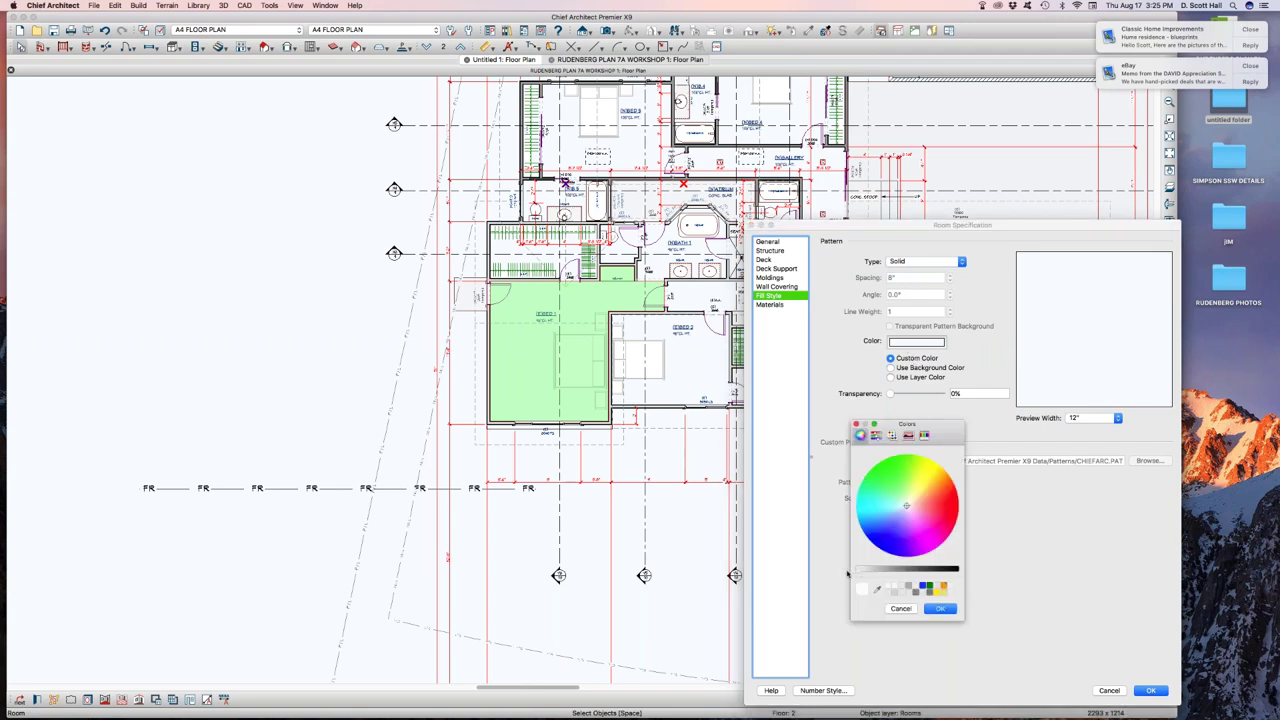
pyautogui.click(939, 609)
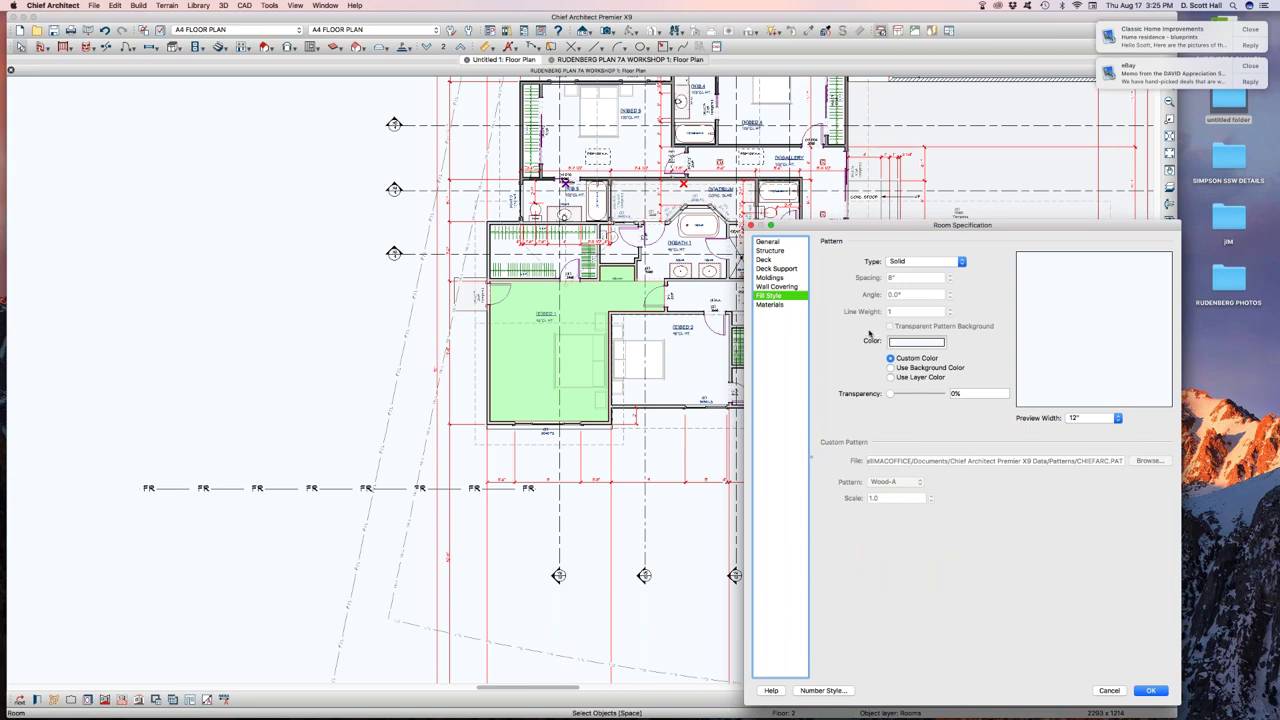
pyautogui.click(902, 343)
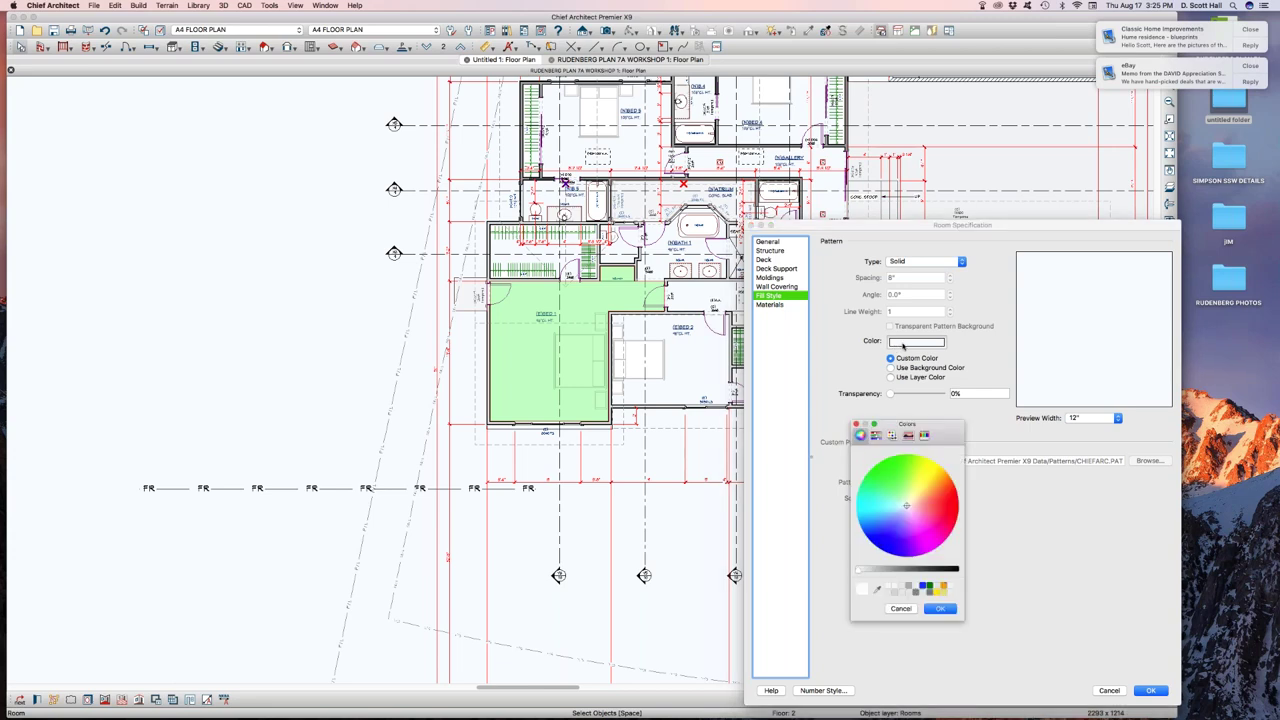
pyautogui.click(940, 609)
pyautogui.click(1150, 690)
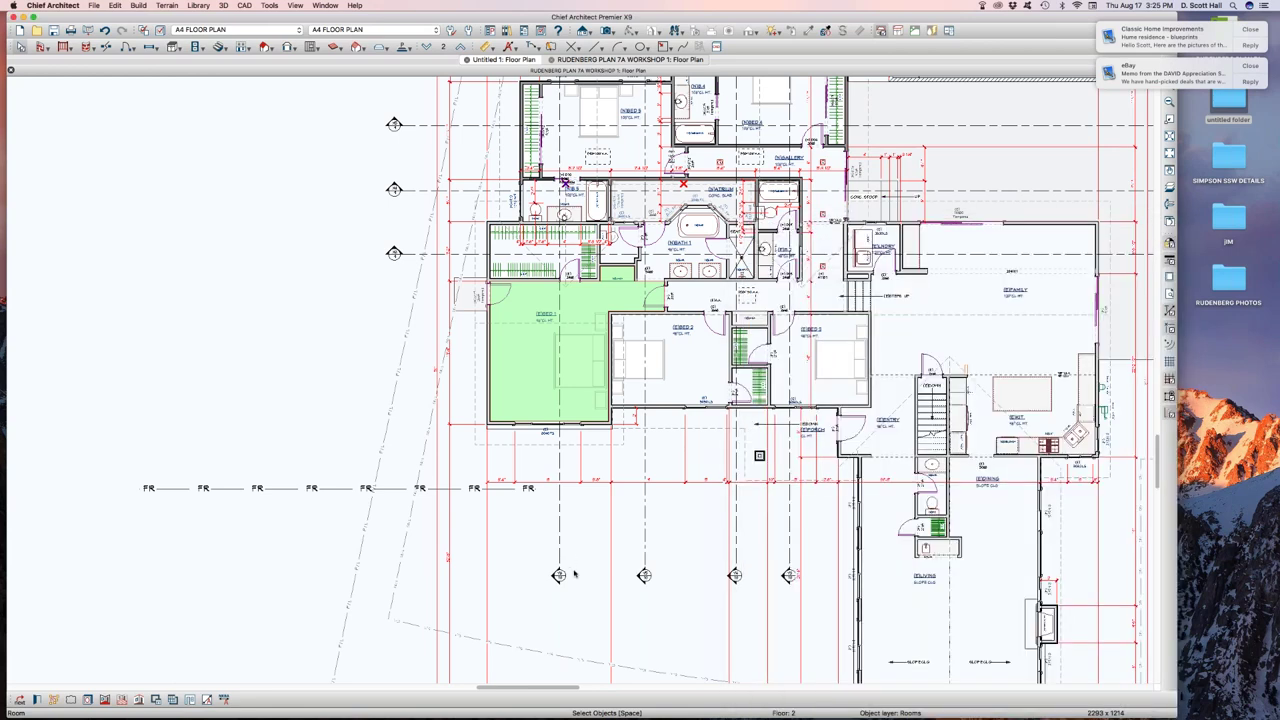
# - Compare the Bed 1 room's fill with the surrounding plan background at several zoom levels
pyautogui.press('l')
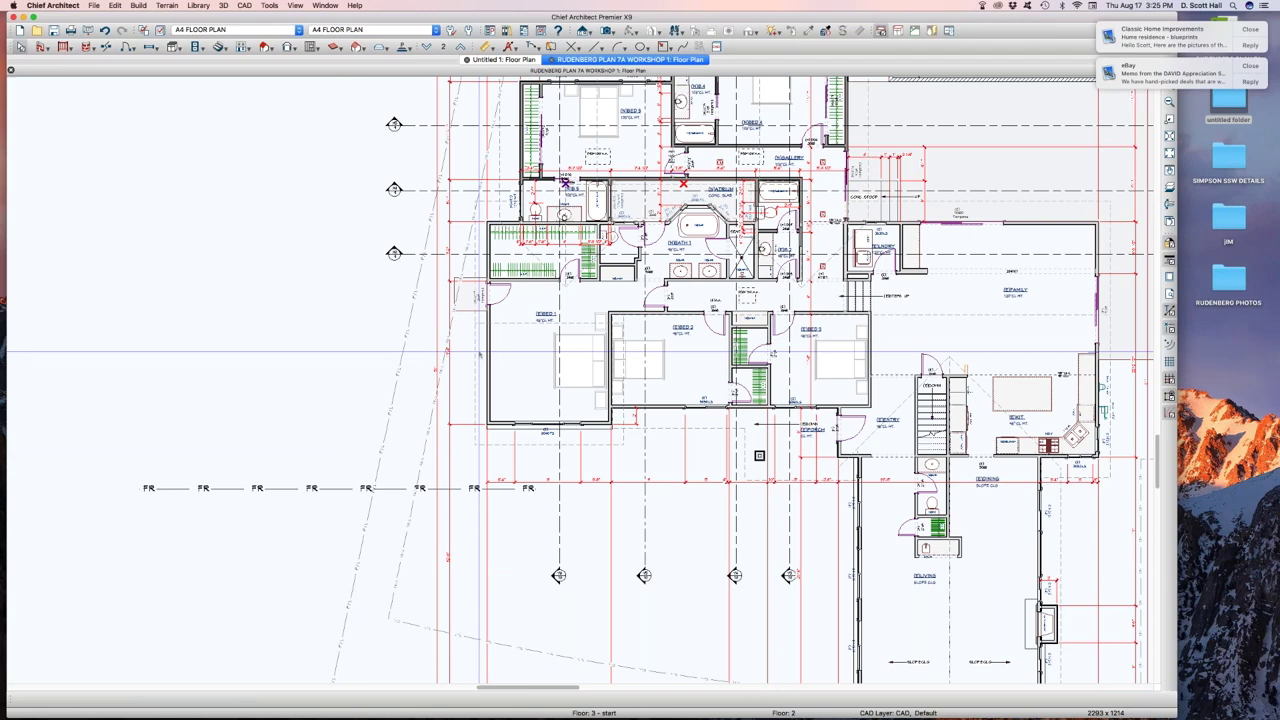
pyautogui.scroll(3, 481, 352)
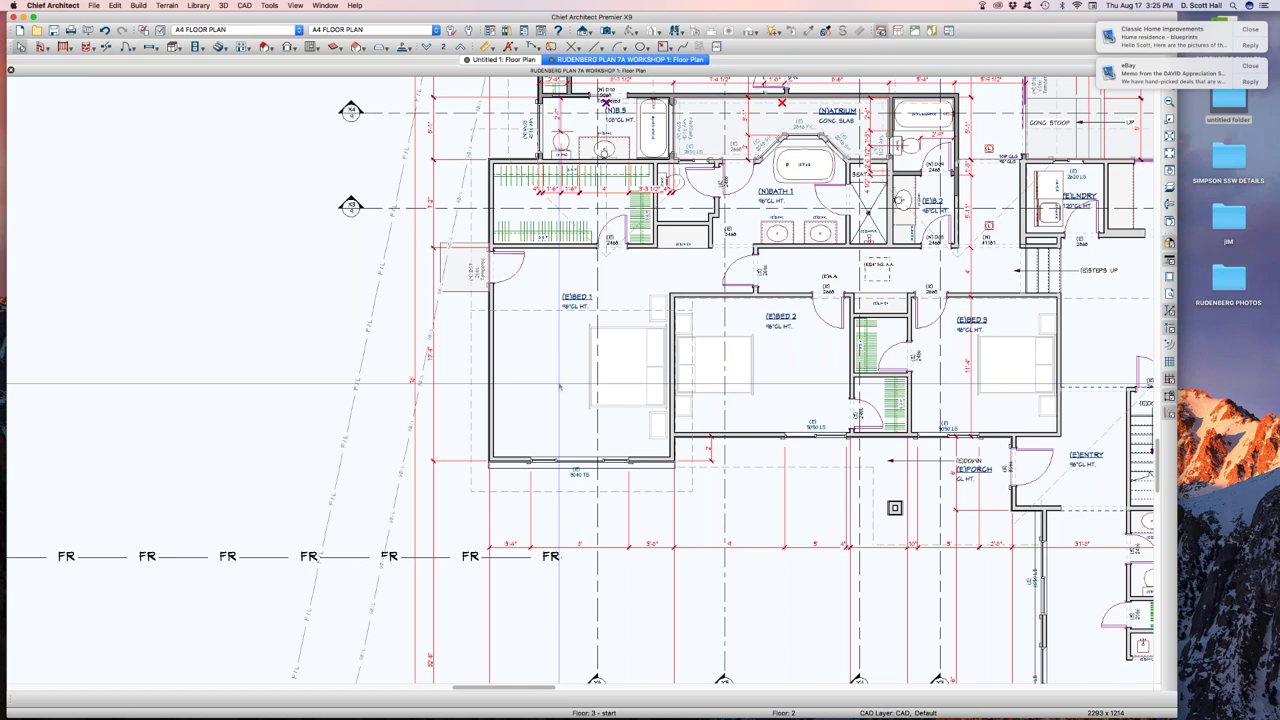
pyautogui.click(562, 385)
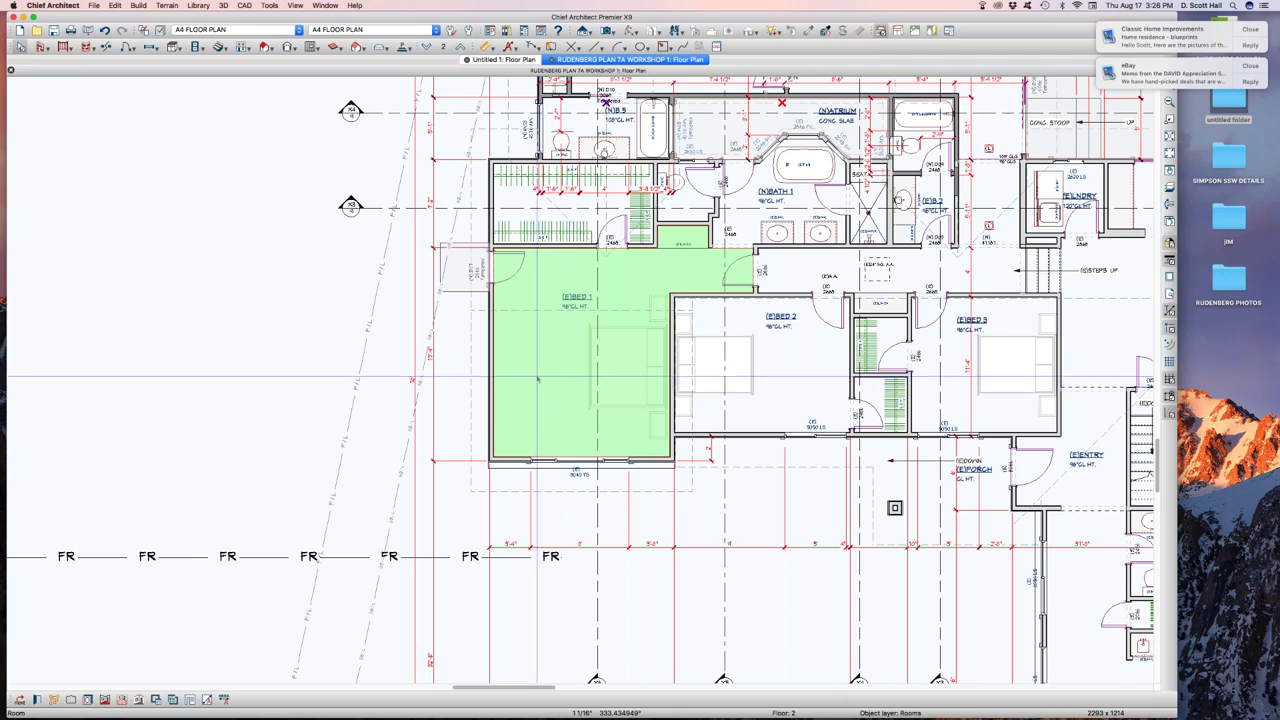
pyautogui.scroll(-1, 521, 348)
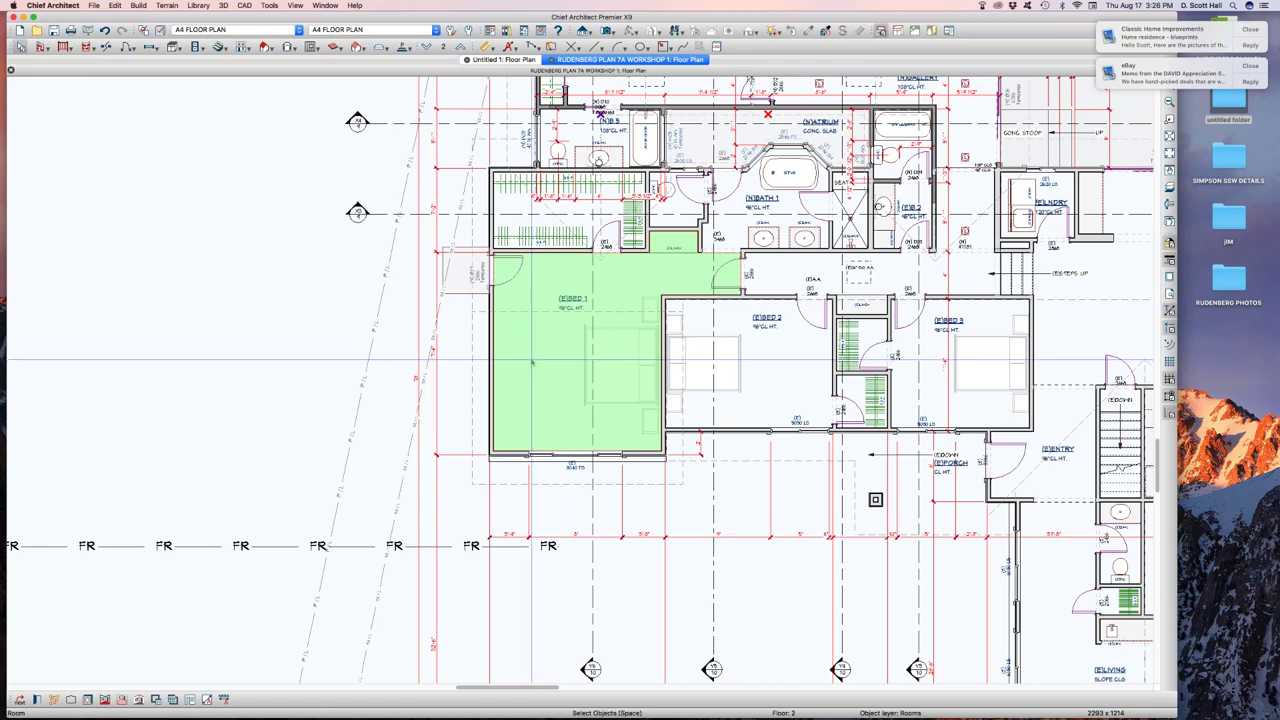
pyautogui.press('super+comma')
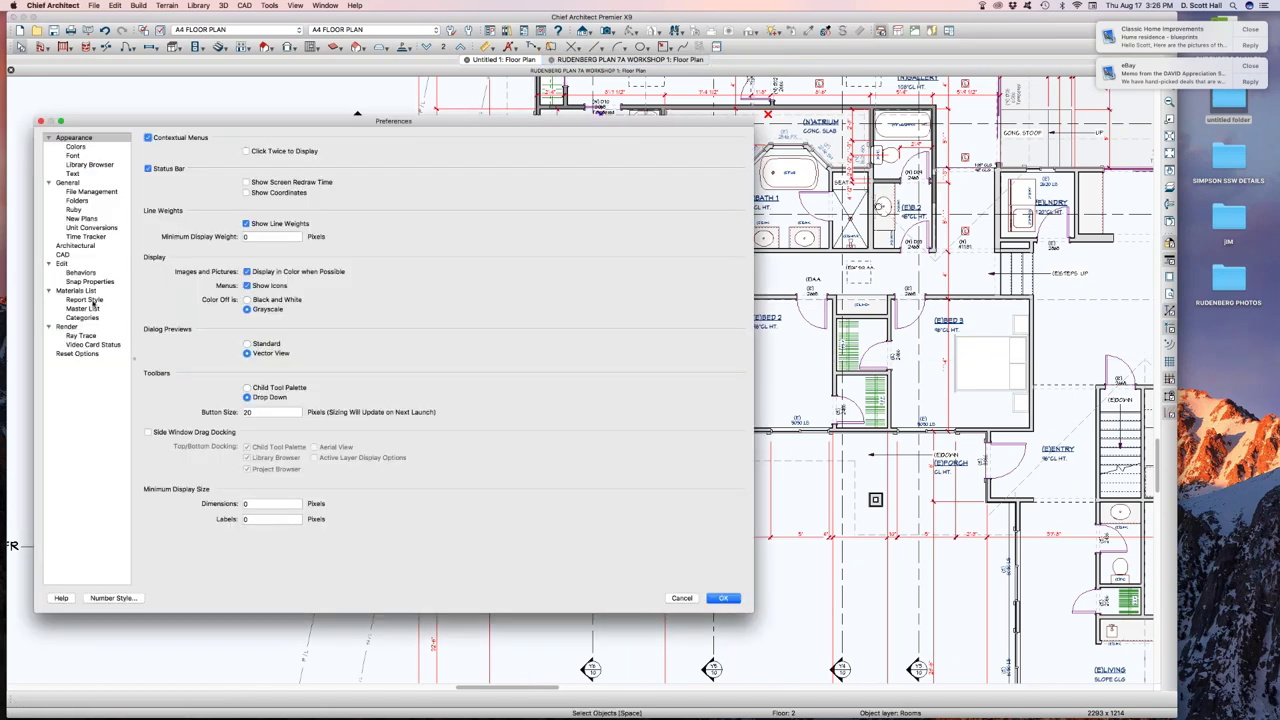
pyautogui.press('Escape')
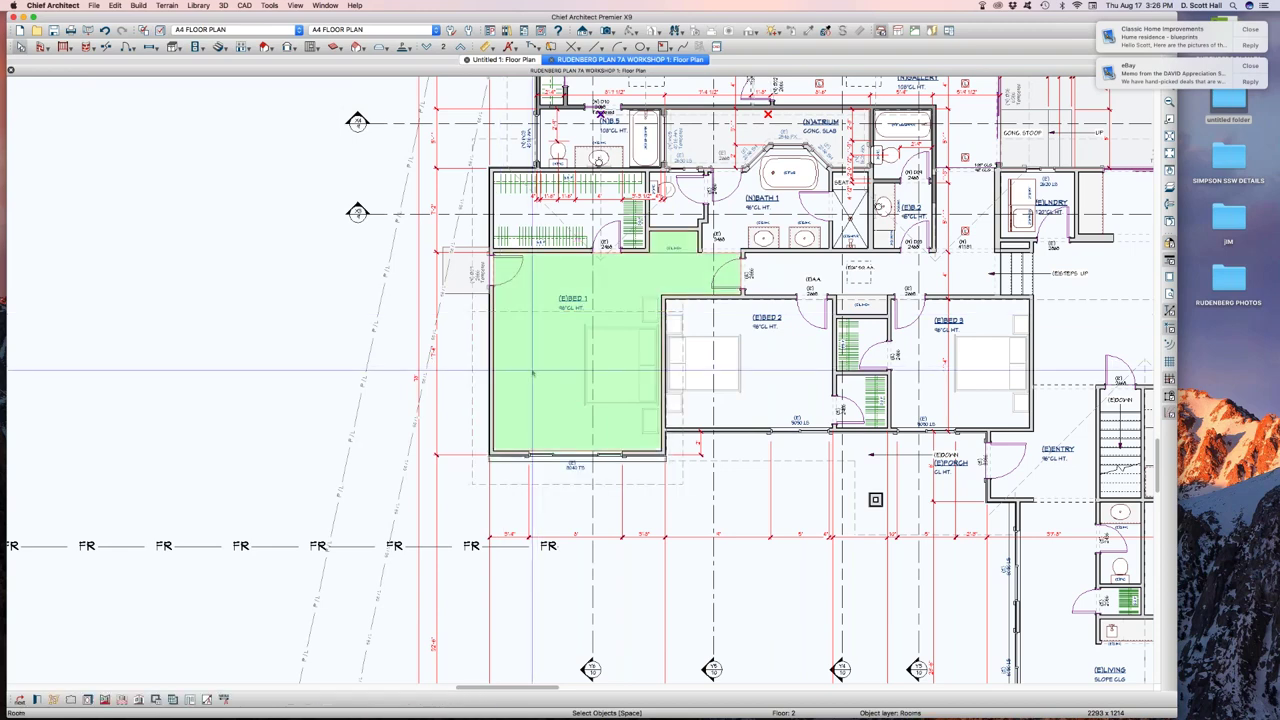
pyautogui.scroll(-2, 253, 393)
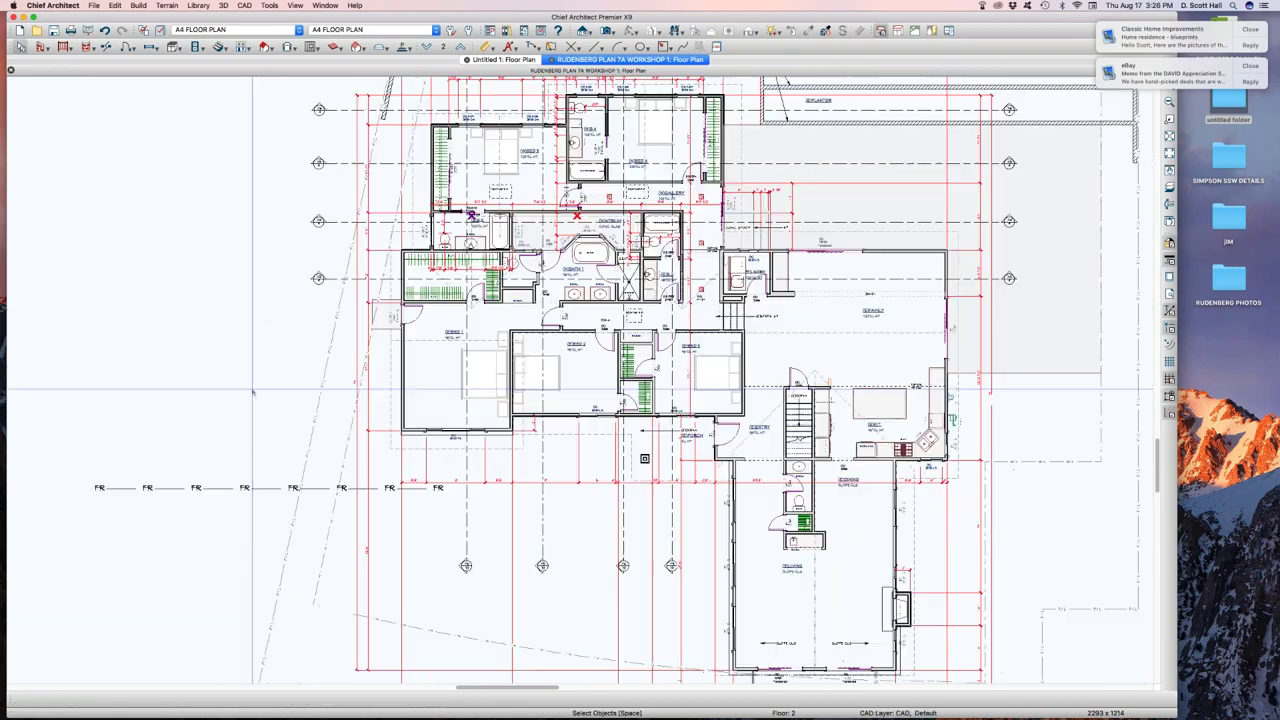
pyautogui.scroll(3, 447, 388)
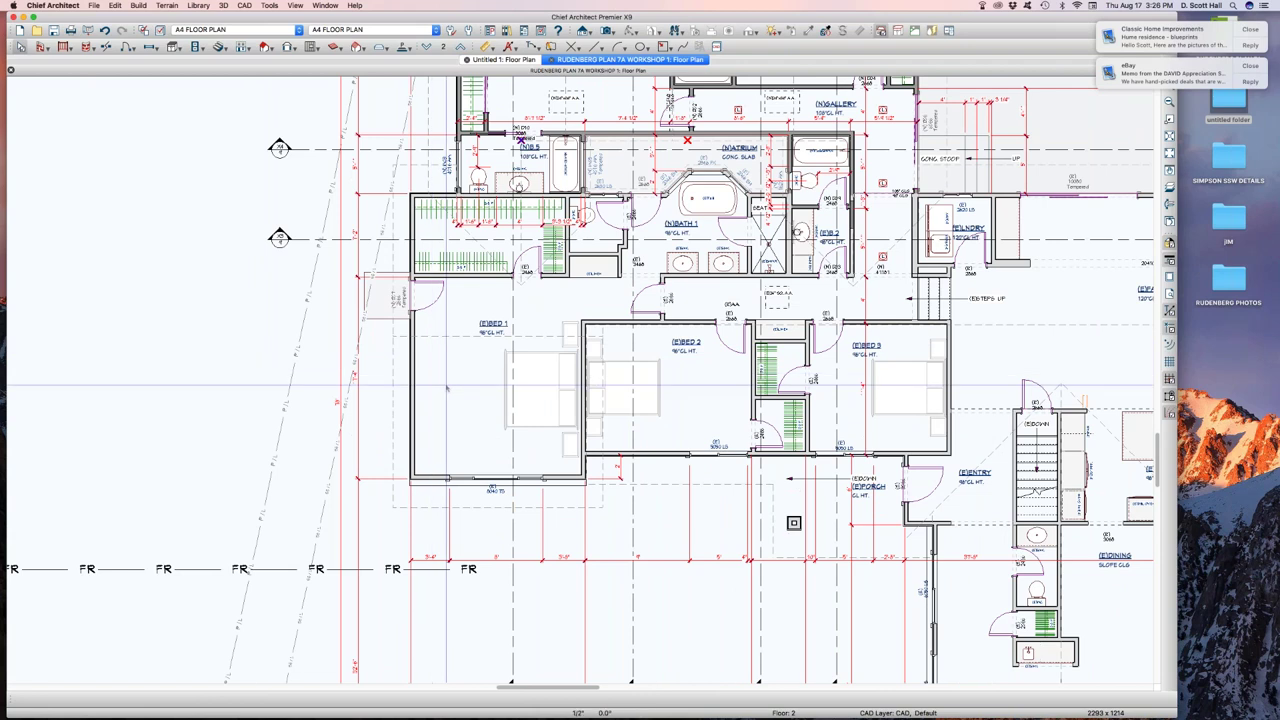
# - Set the Bed 1 room's solid fill to the custom color White in its fill style and confirm
pyautogui.click(447, 388)
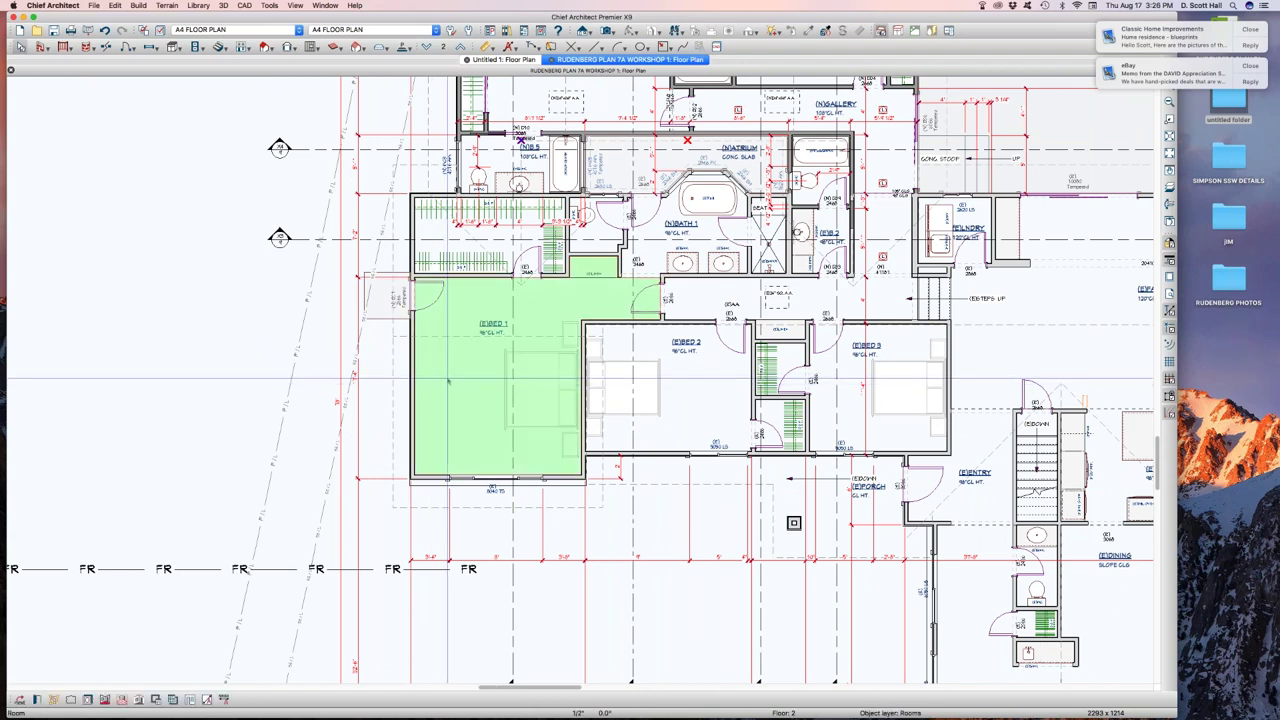
pyautogui.doubleClick(447, 380)
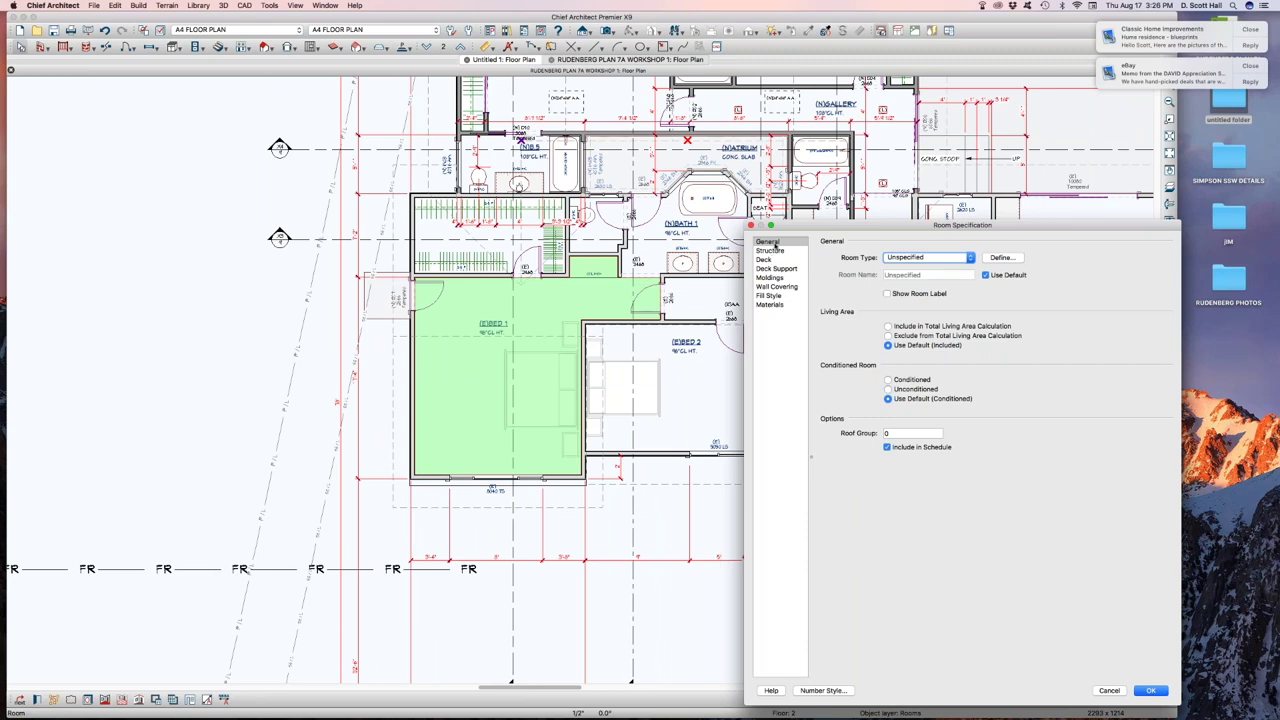
pyautogui.click(762, 296)
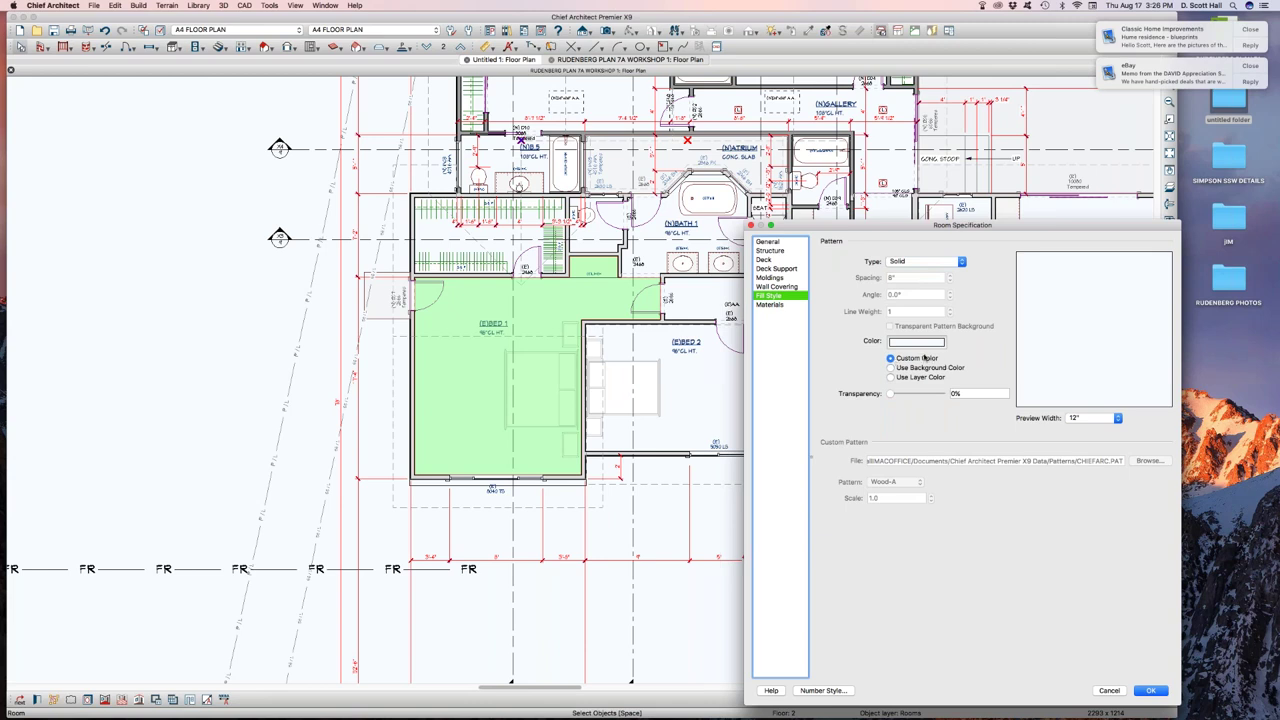
pyautogui.click(928, 342)
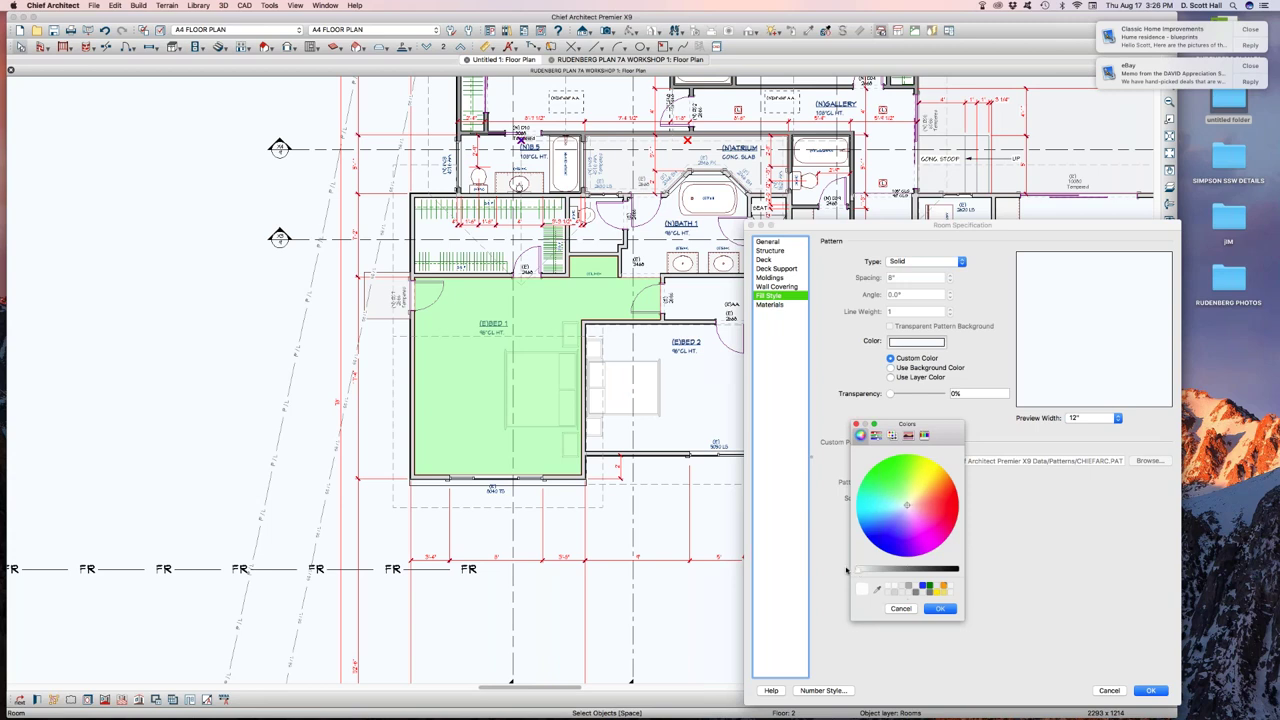
pyautogui.click(939, 608)
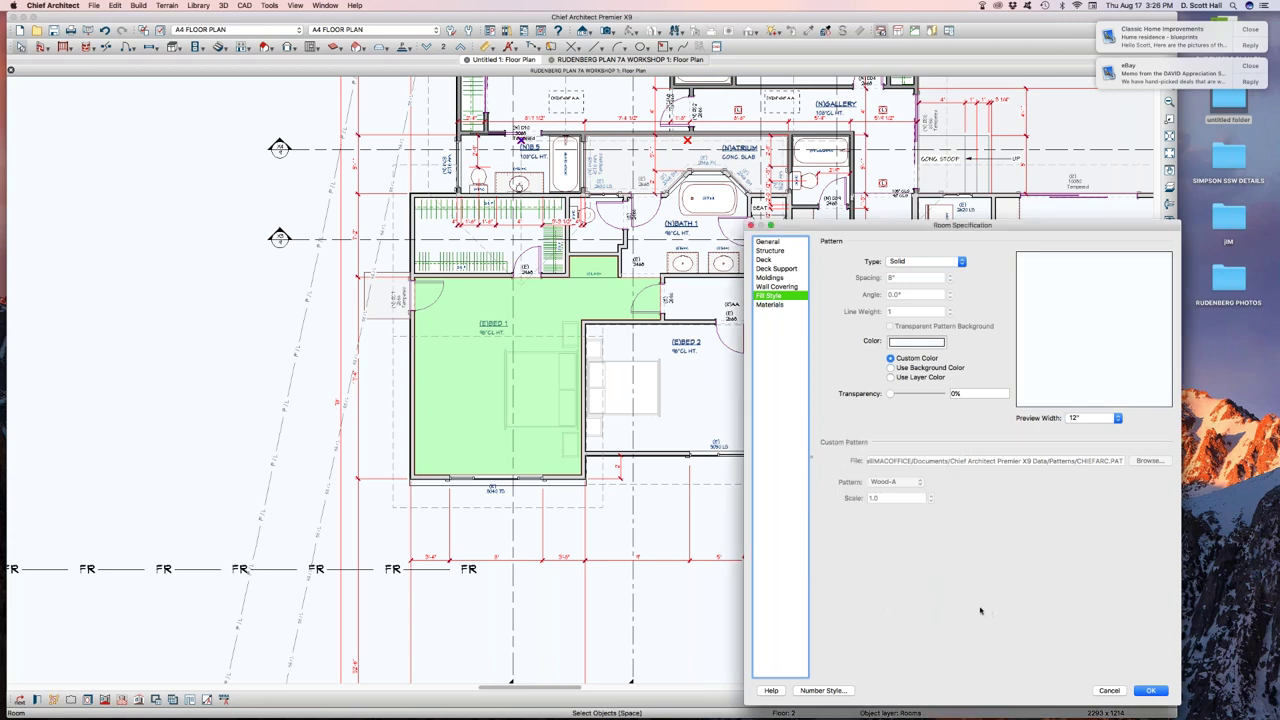
pyautogui.click(900, 343)
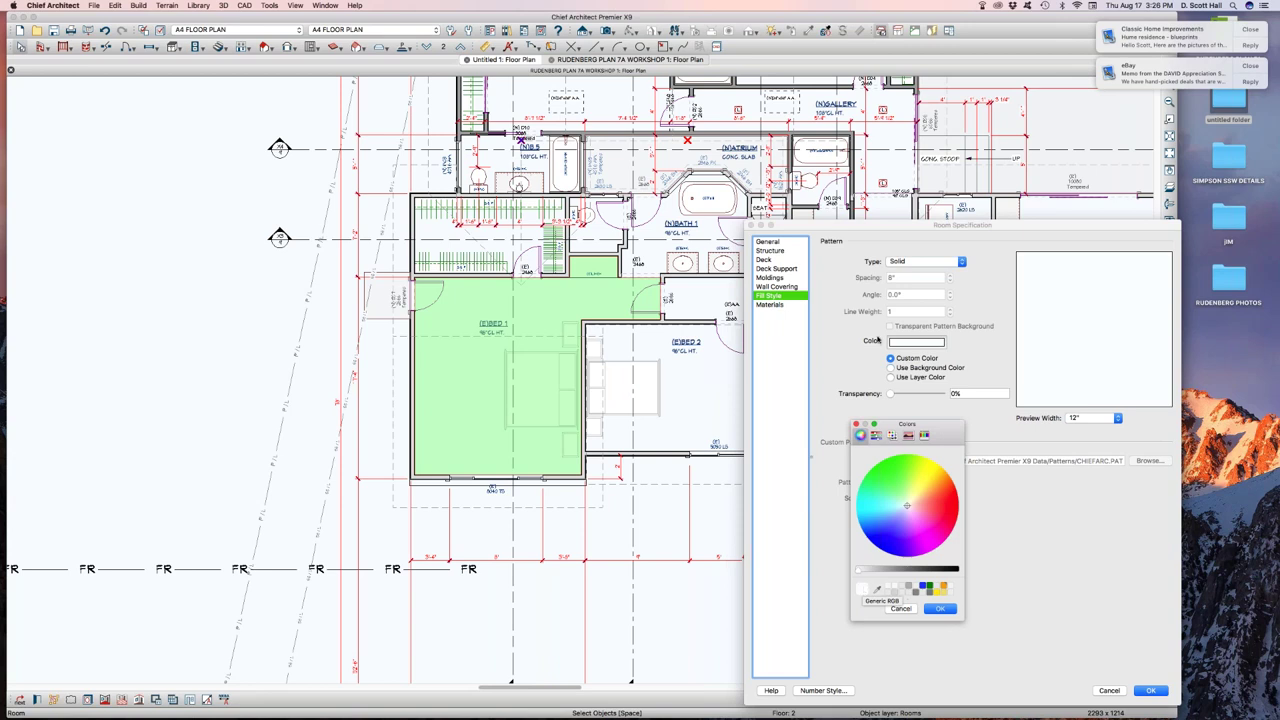
pyautogui.click(875, 435)
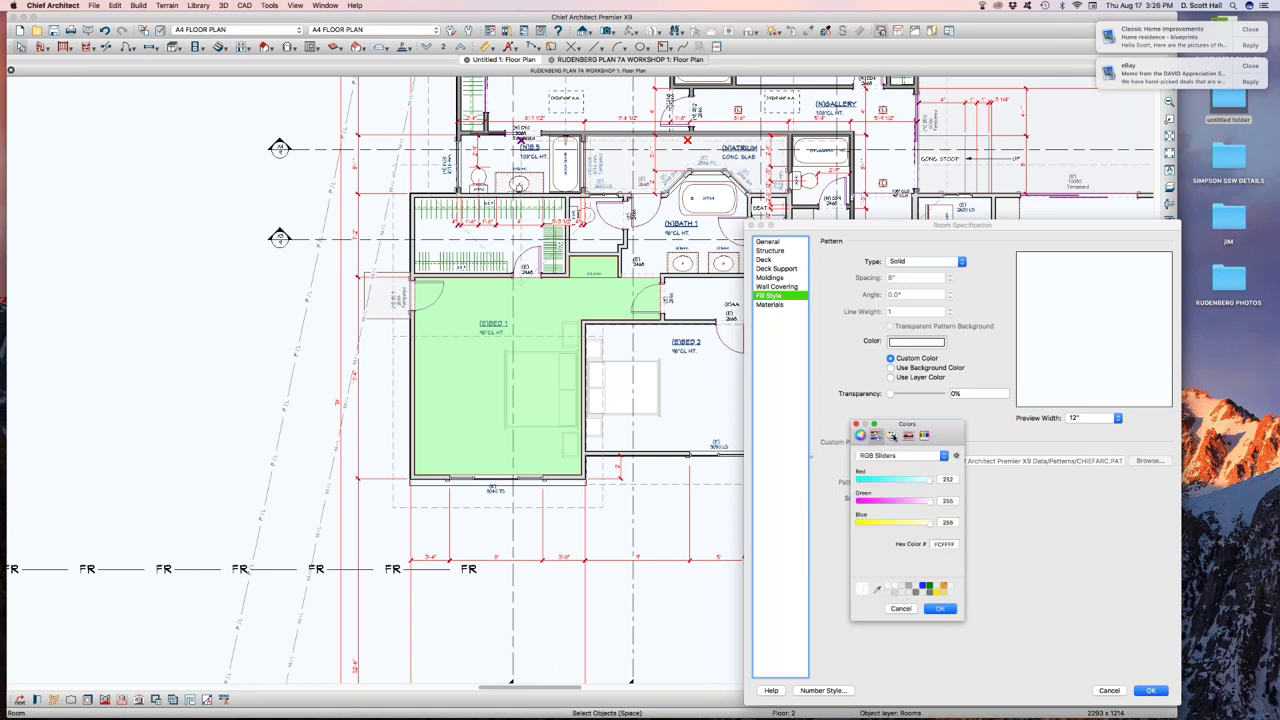
pyautogui.click(892, 436)
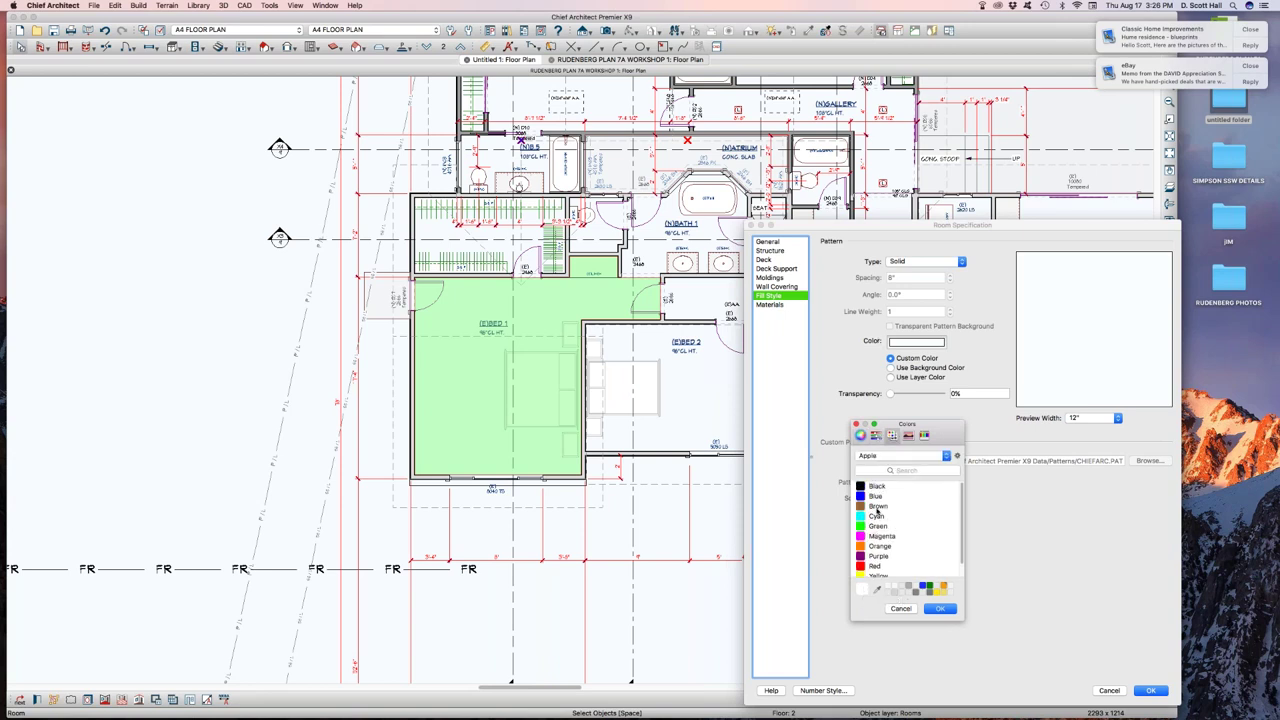
pyautogui.click(859, 573)
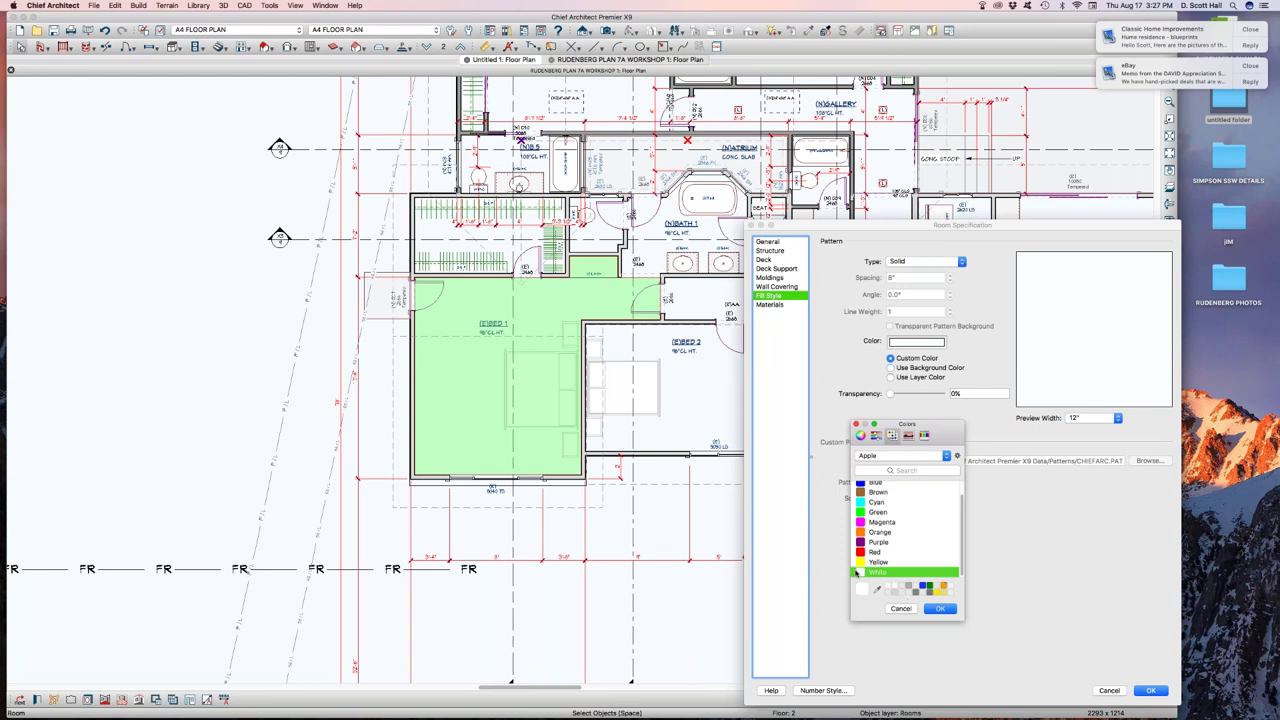
pyautogui.click(940, 609)
pyautogui.click(1147, 690)
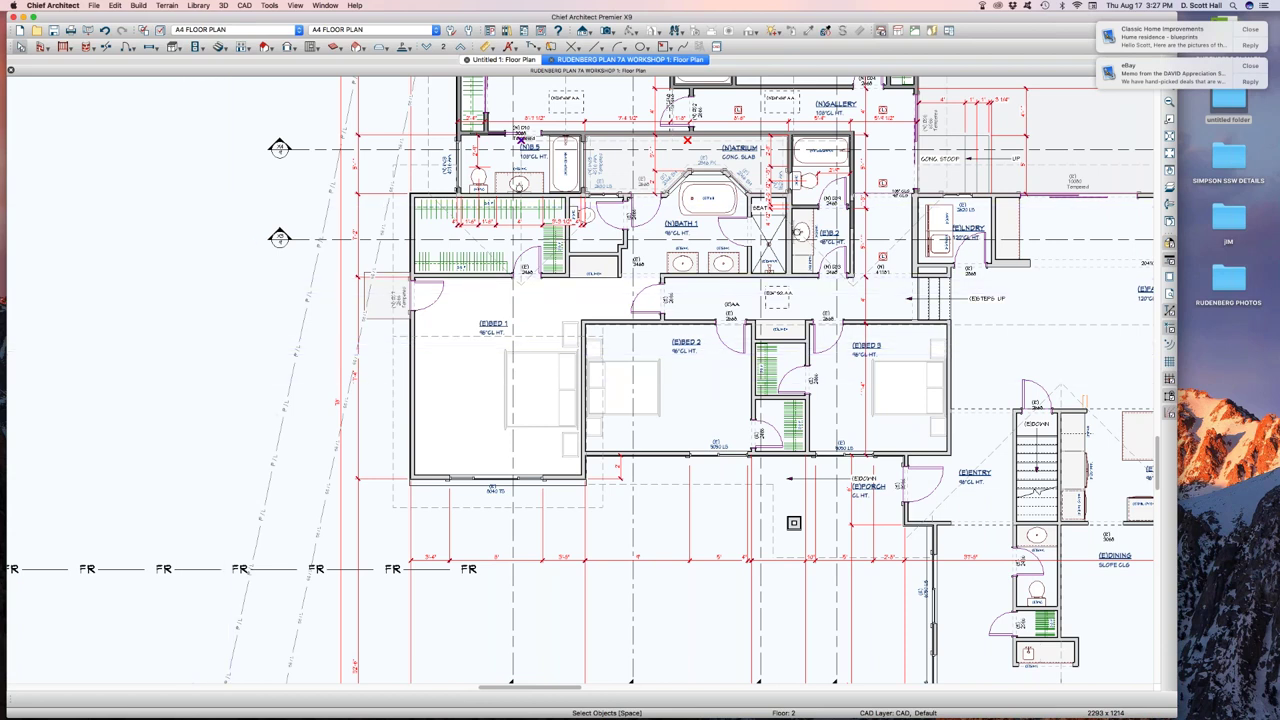
# - Check the available room types in the Floors and Rooms default settings
pyautogui.click(160, 30)
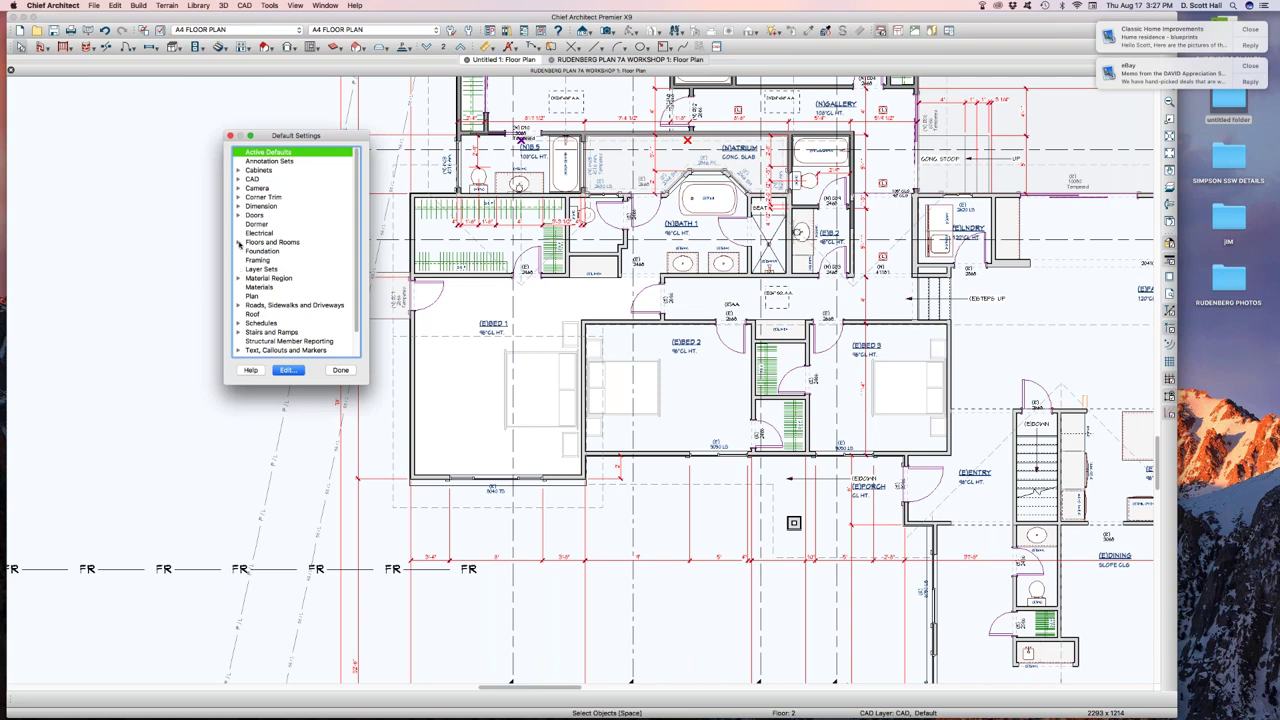
pyautogui.click(239, 243)
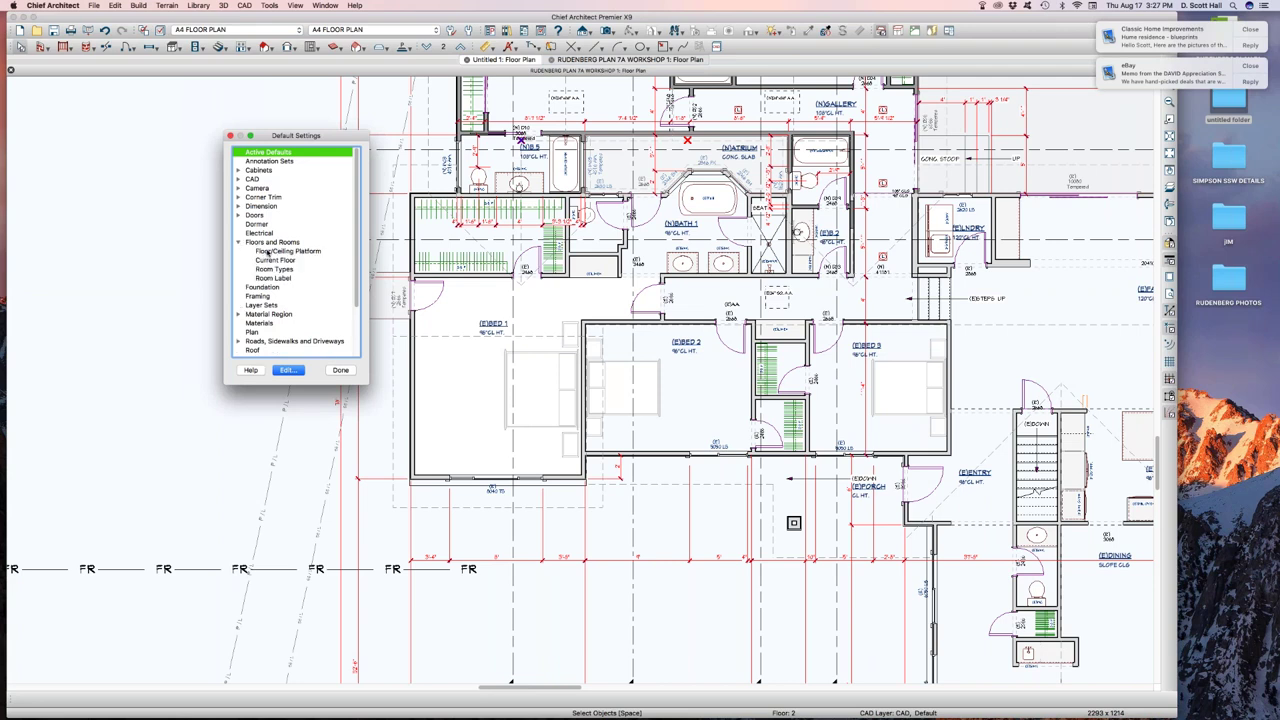
pyautogui.doubleClick(276, 271)
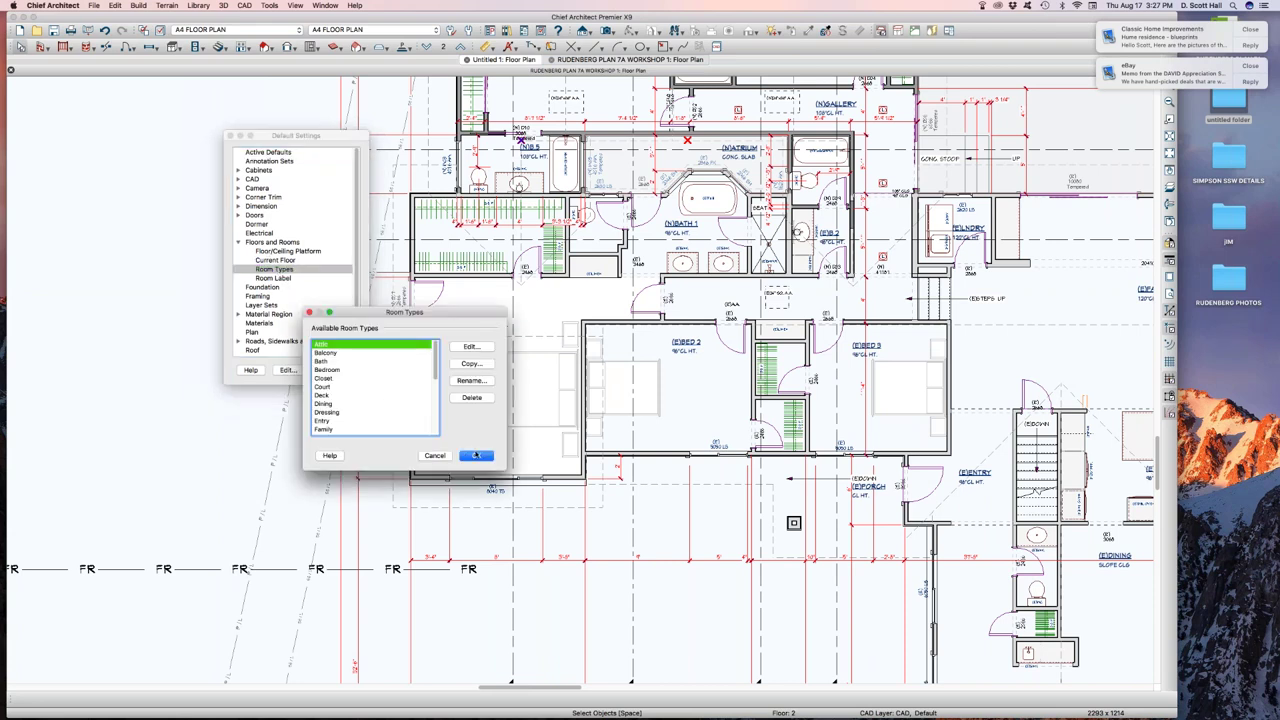
pyautogui.click(475, 455)
pyautogui.click(374, 276)
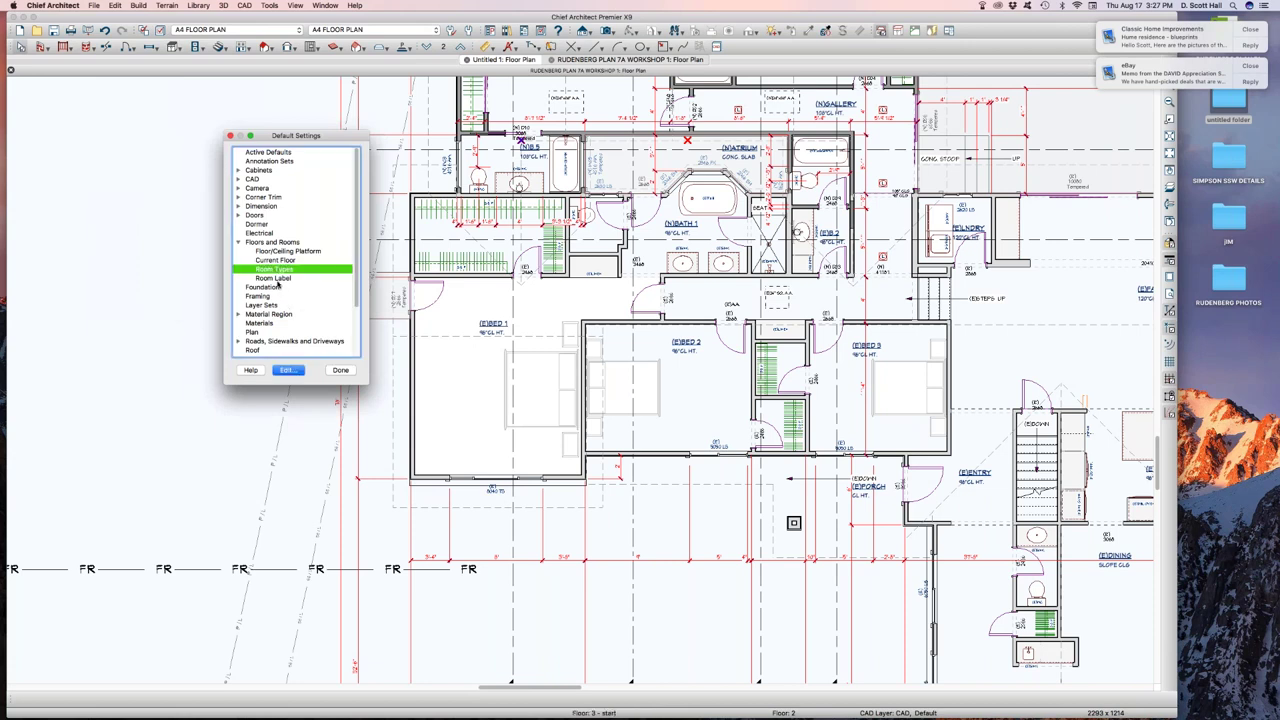
# - Examine the current floor's structure defaults and the Floor/Ceiling Platform defaults
pyautogui.click(273, 251)
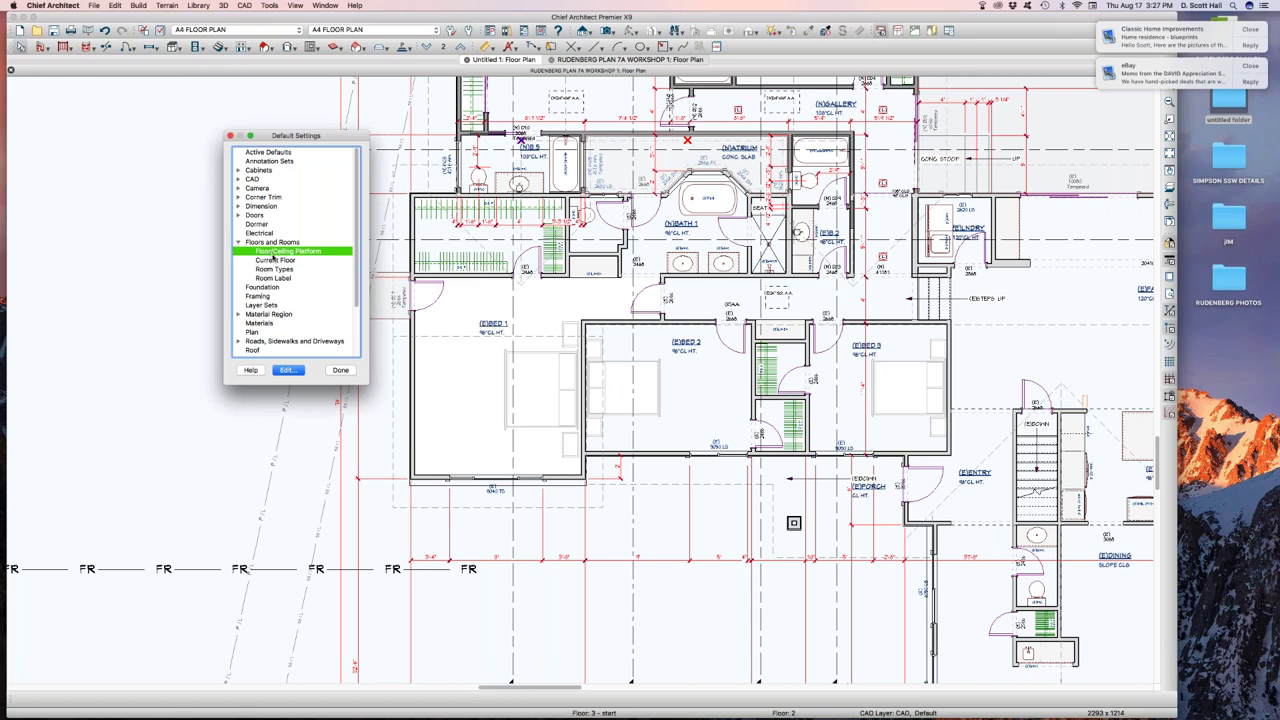
pyautogui.doubleClick(273, 260)
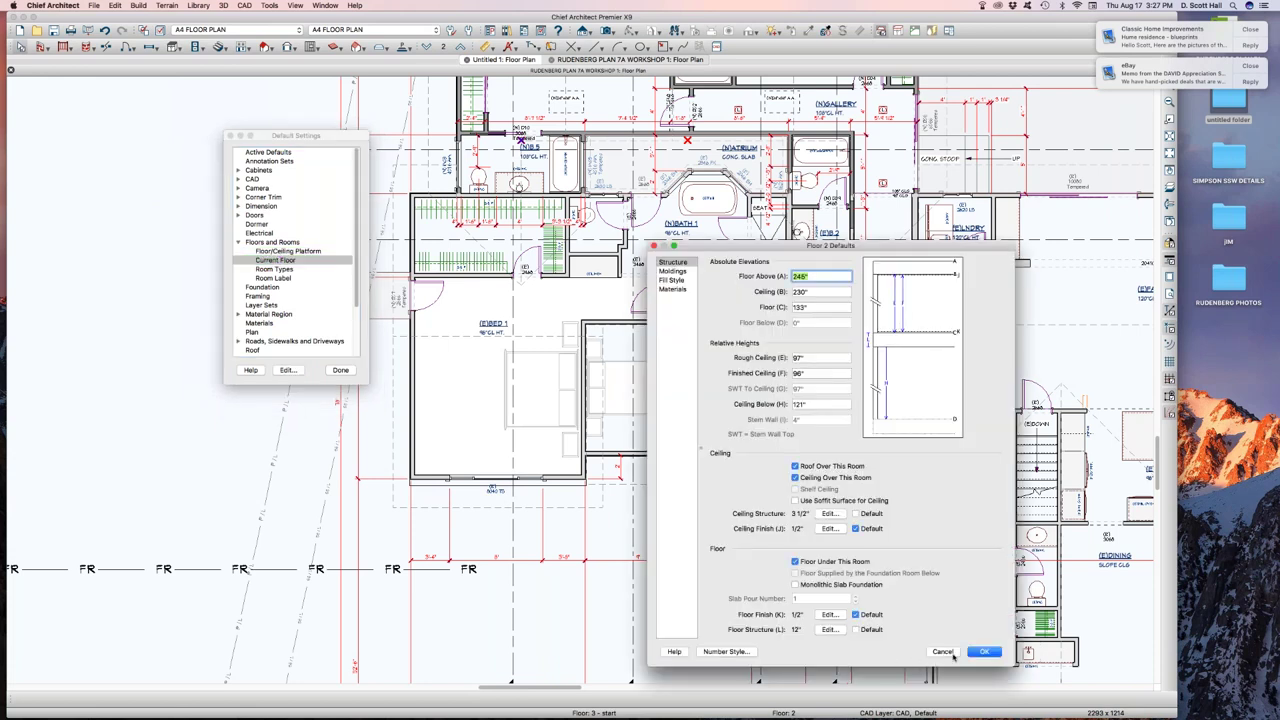
pyautogui.click(982, 651)
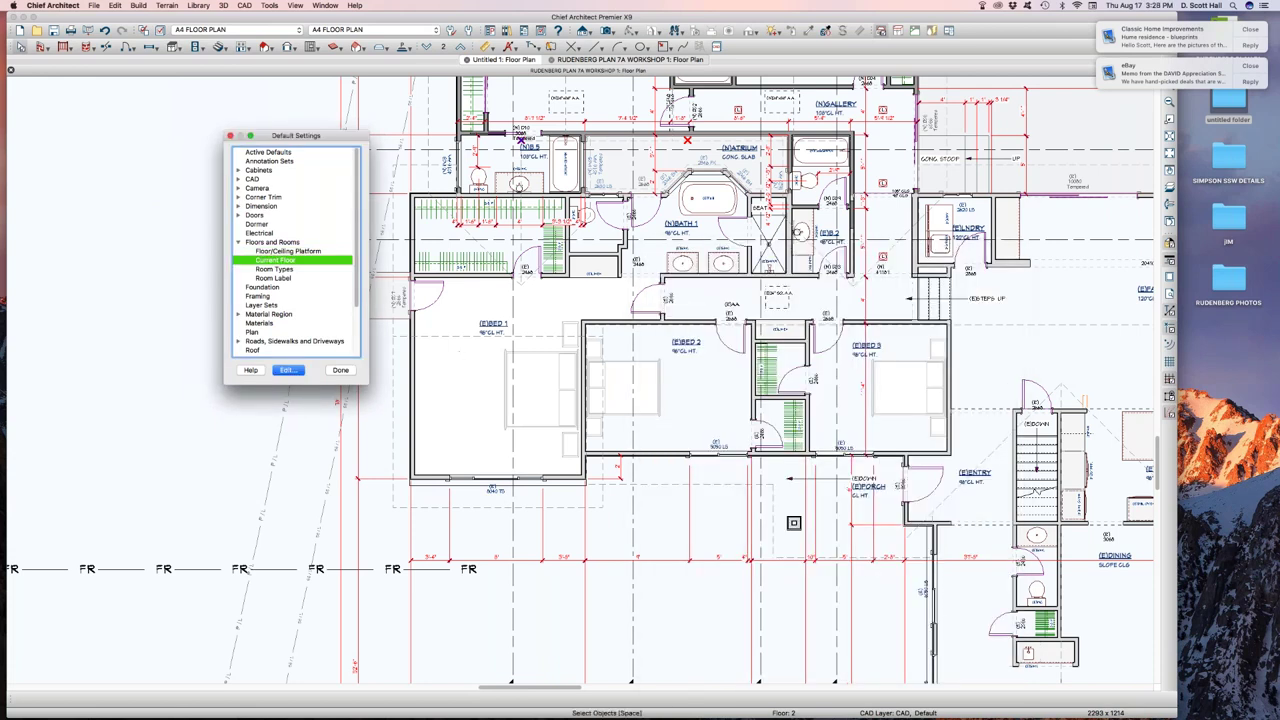
pyautogui.click(273, 251)
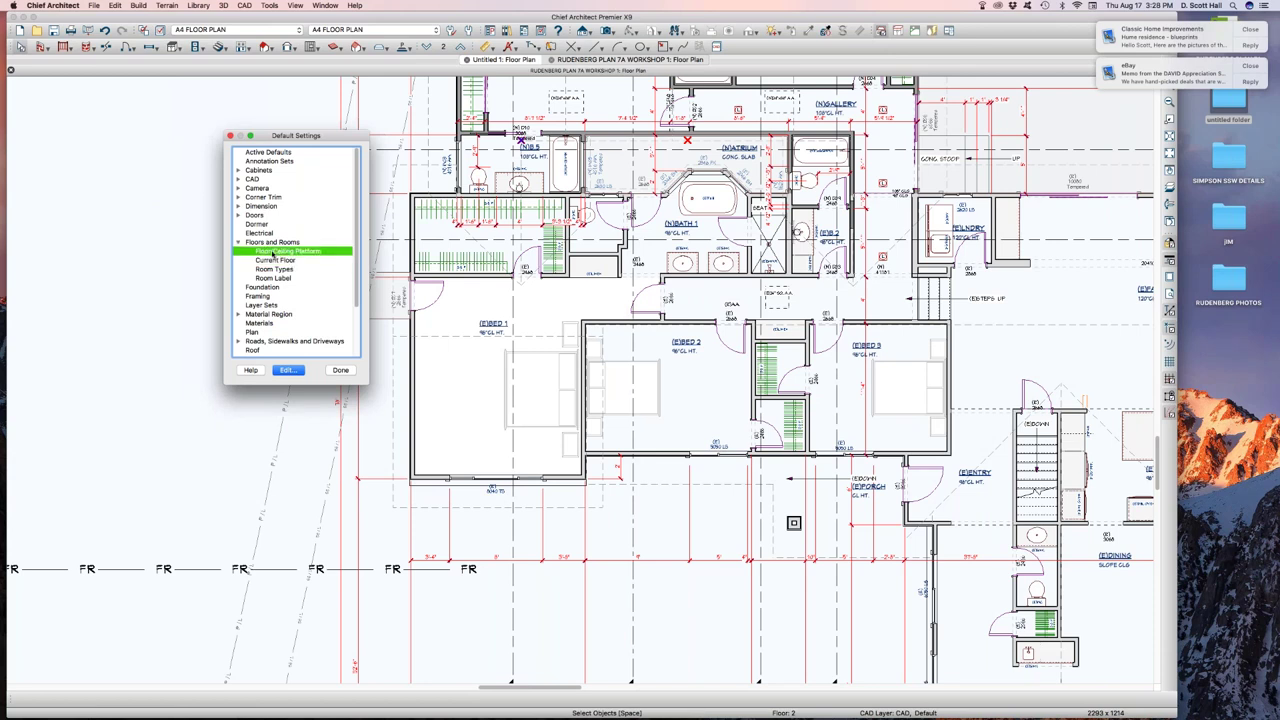
pyautogui.doubleClick(273, 253)
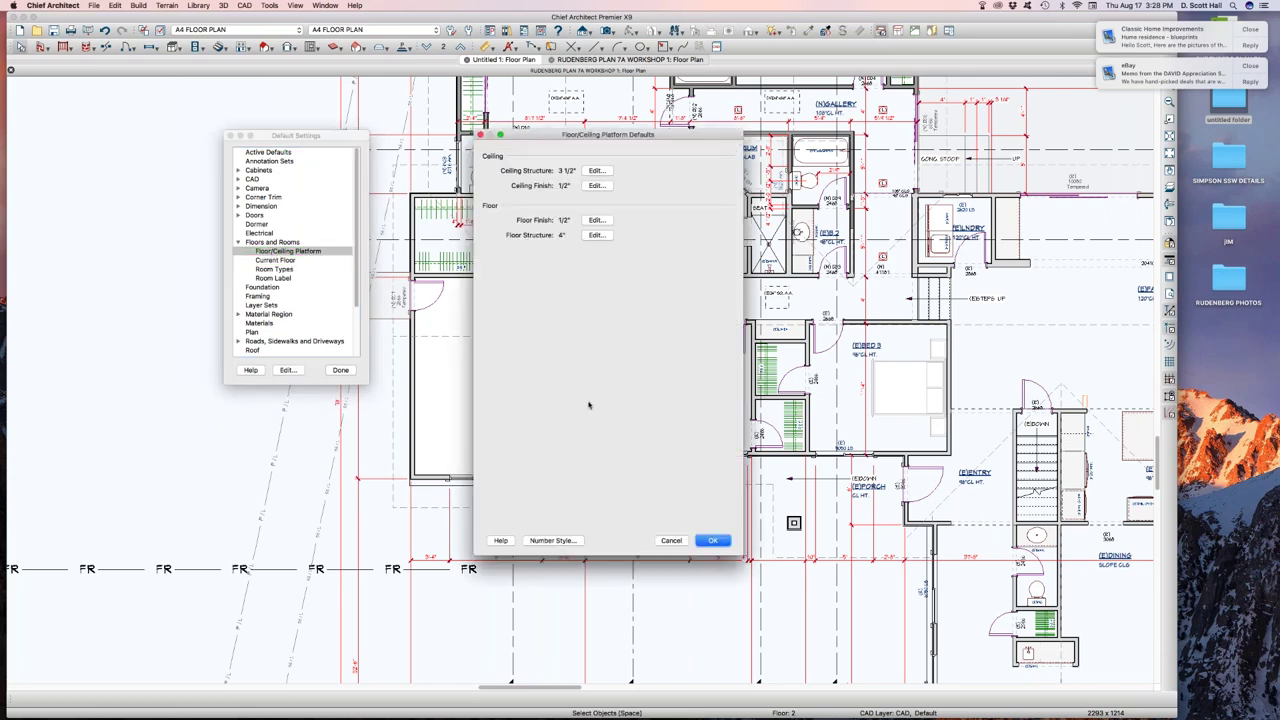
pyautogui.click(712, 541)
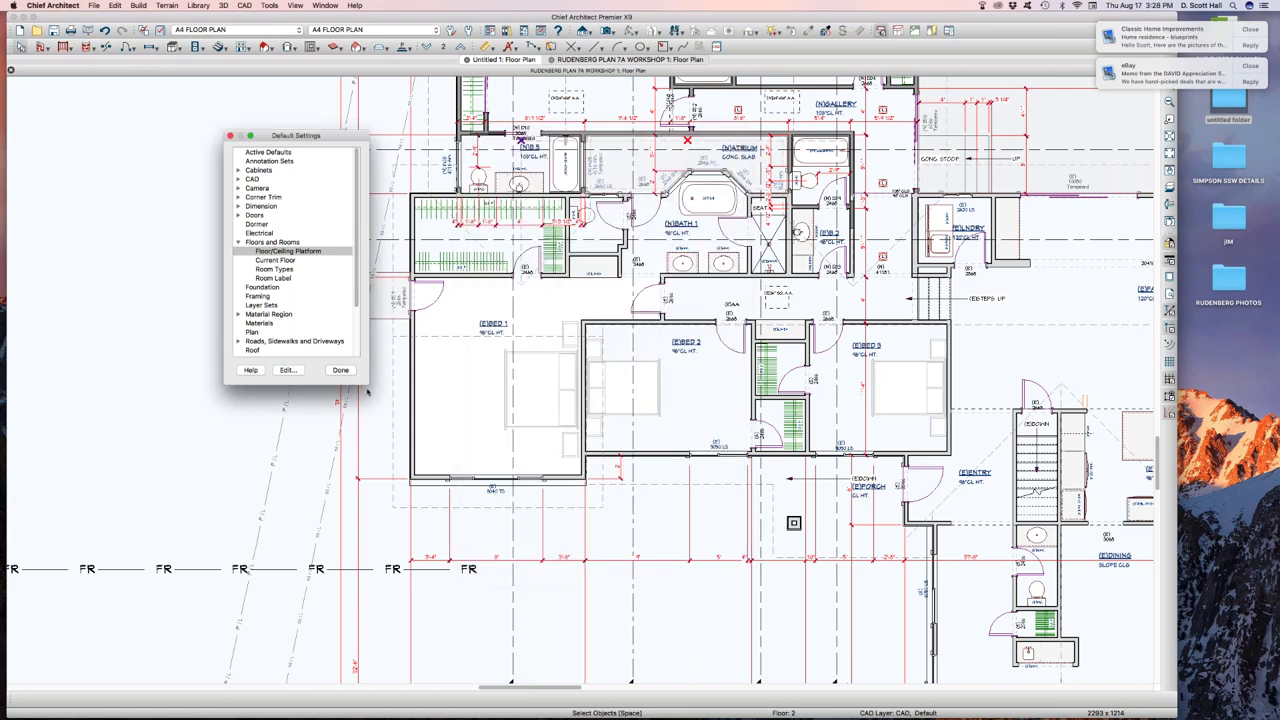
pyautogui.click(238, 242)
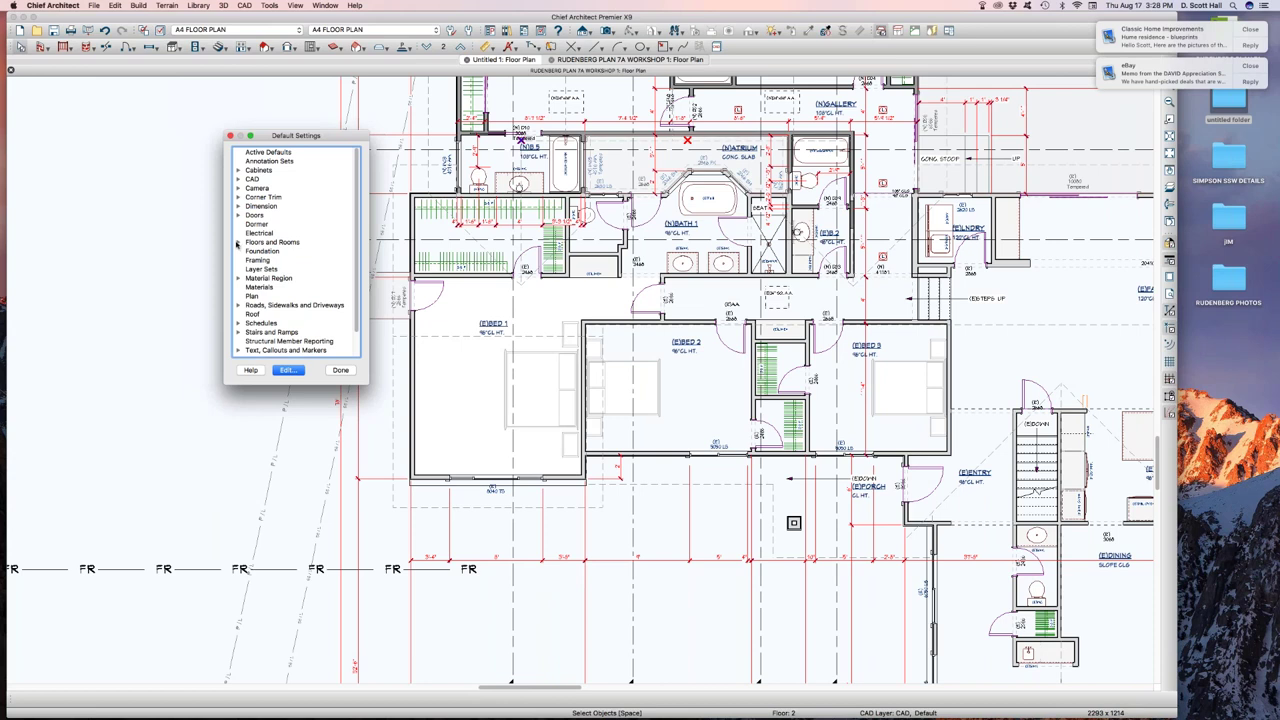
pyautogui.click(238, 242)
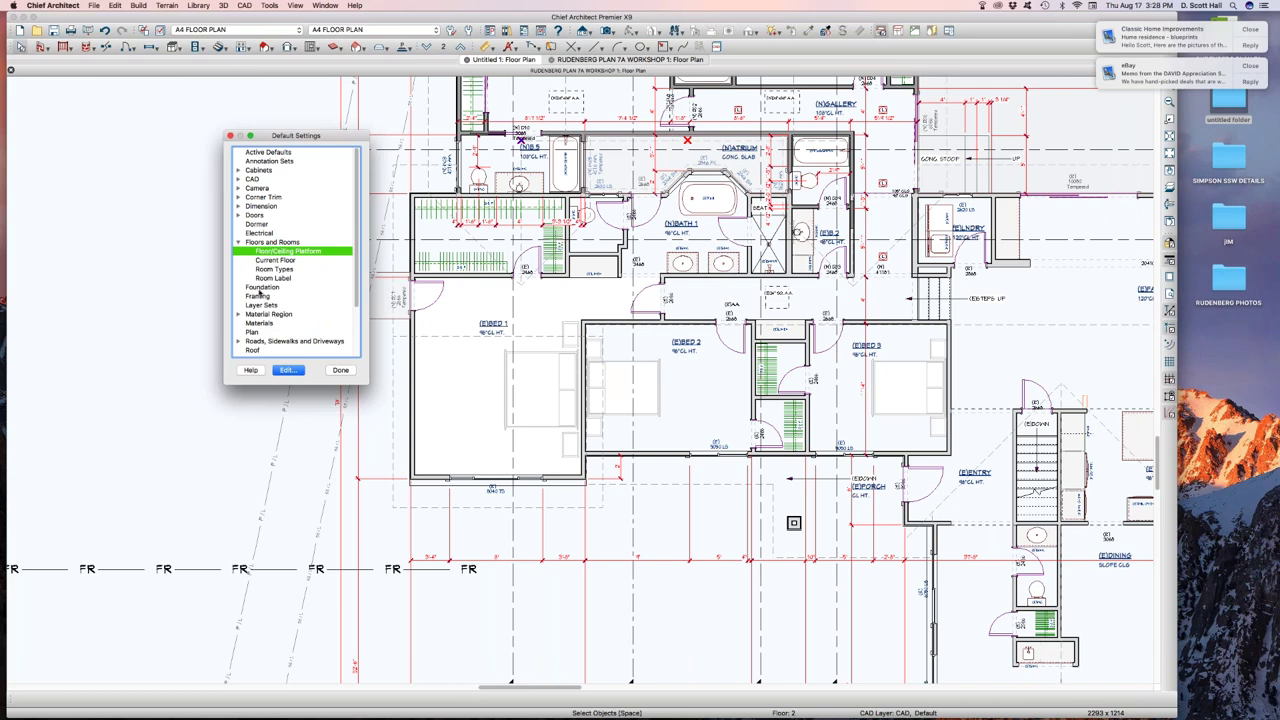
# - Set the current floor's default fill style to Solid with the custom color White, and close the default settings
pyautogui.click(270, 269)
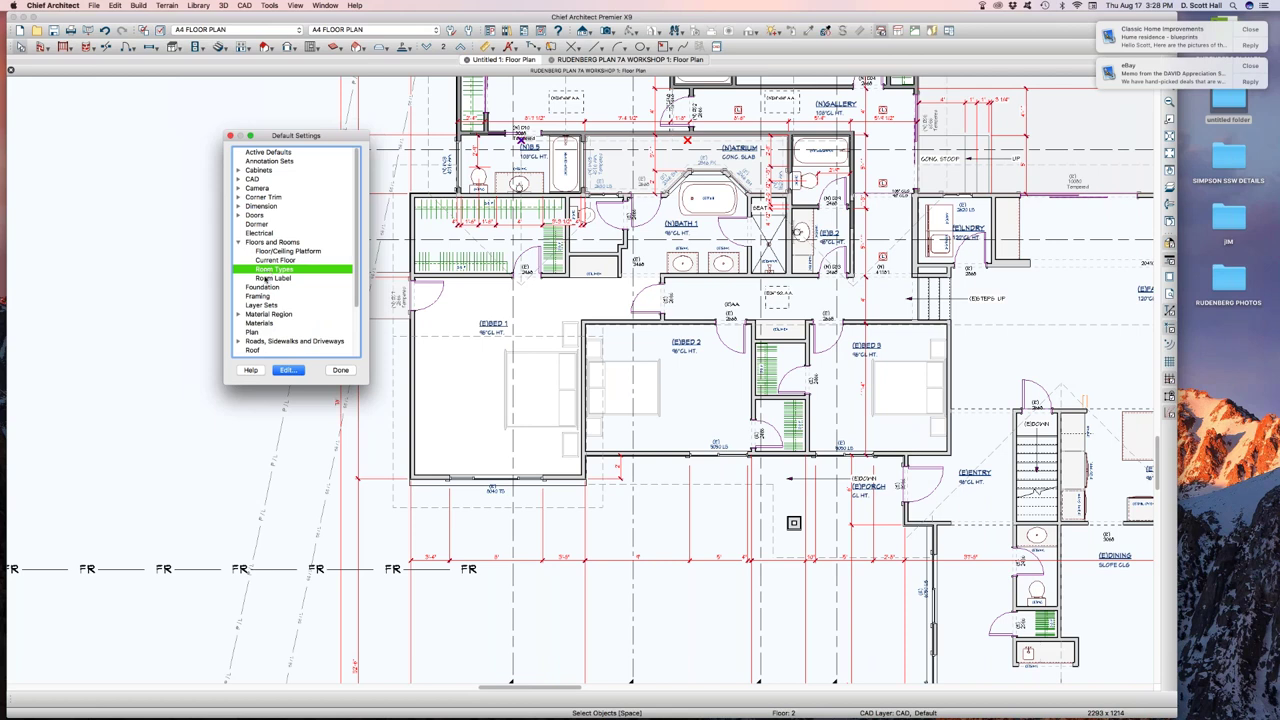
pyautogui.click(266, 260)
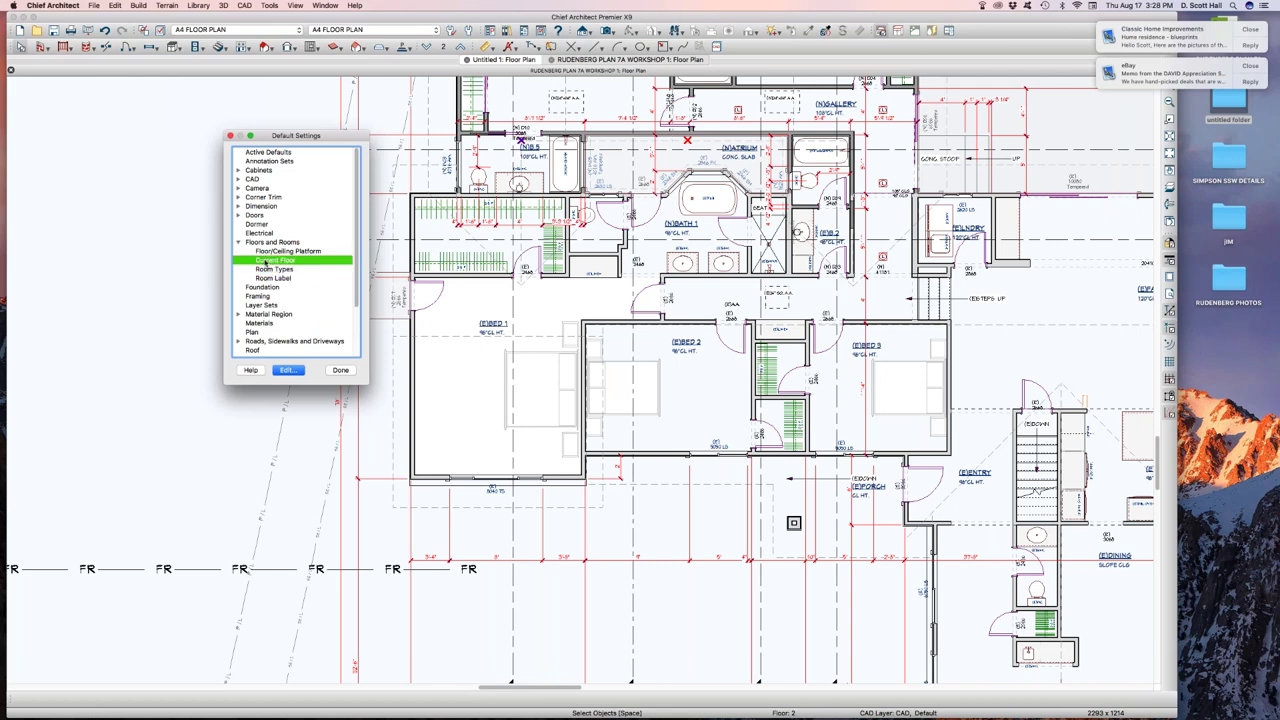
pyautogui.doubleClick(266, 260)
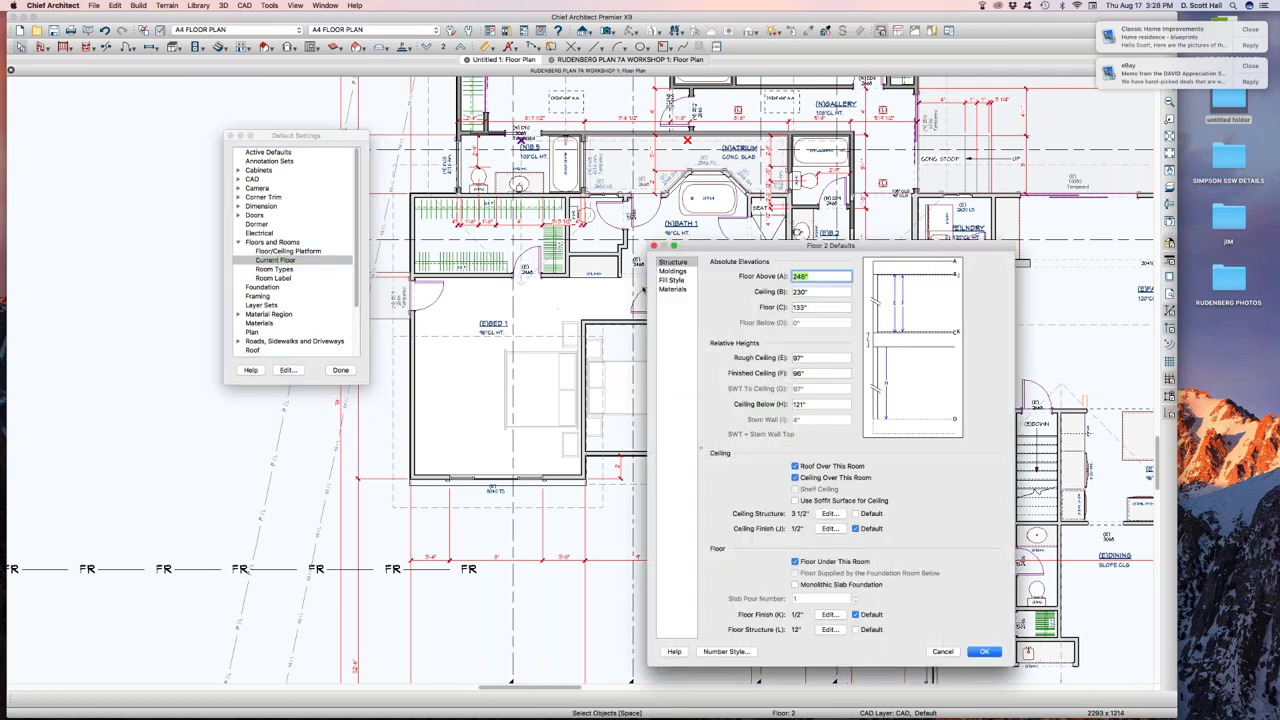
pyautogui.click(668, 281)
pyautogui.click(818, 283)
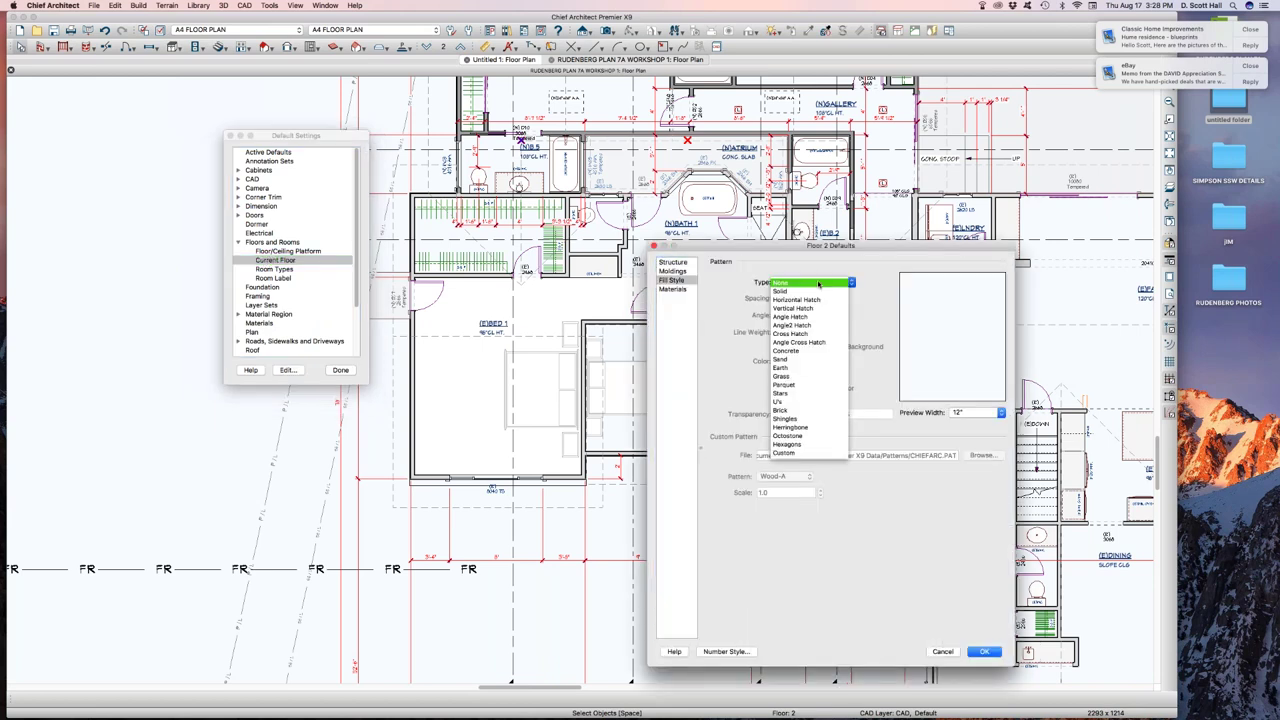
pyautogui.click(798, 294)
pyautogui.click(807, 379)
pyautogui.click(808, 363)
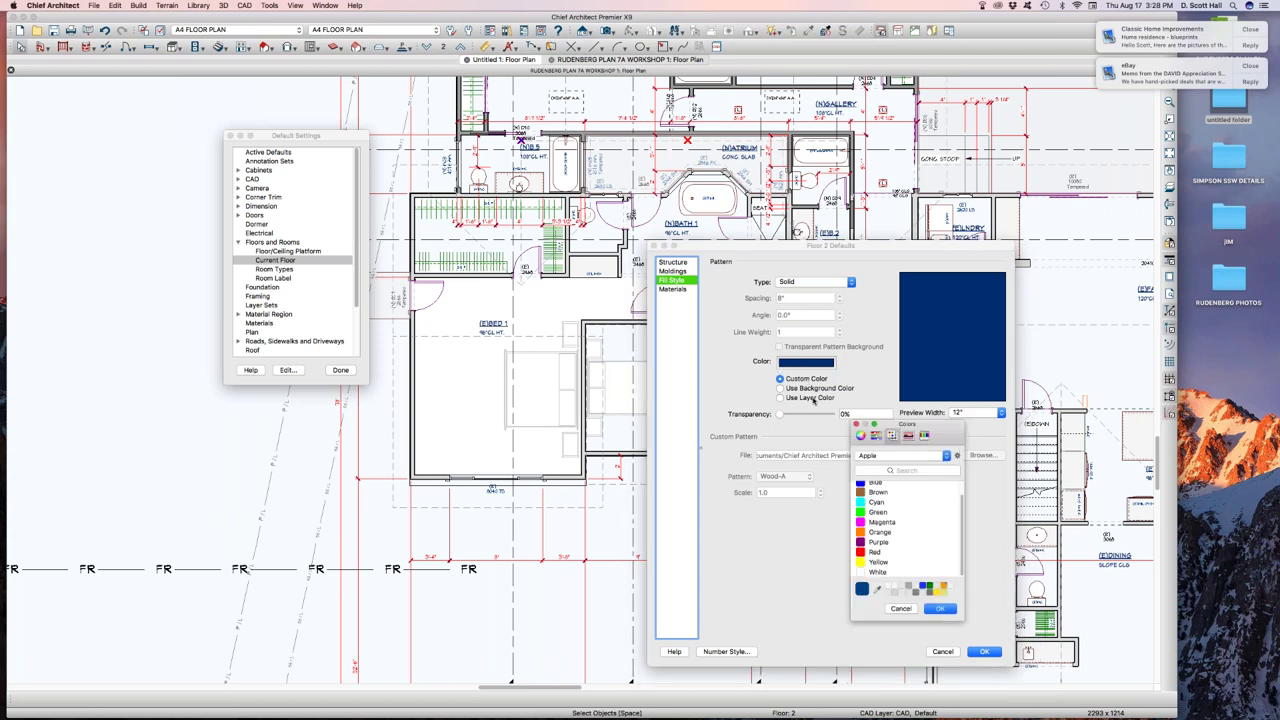
pyautogui.click(864, 572)
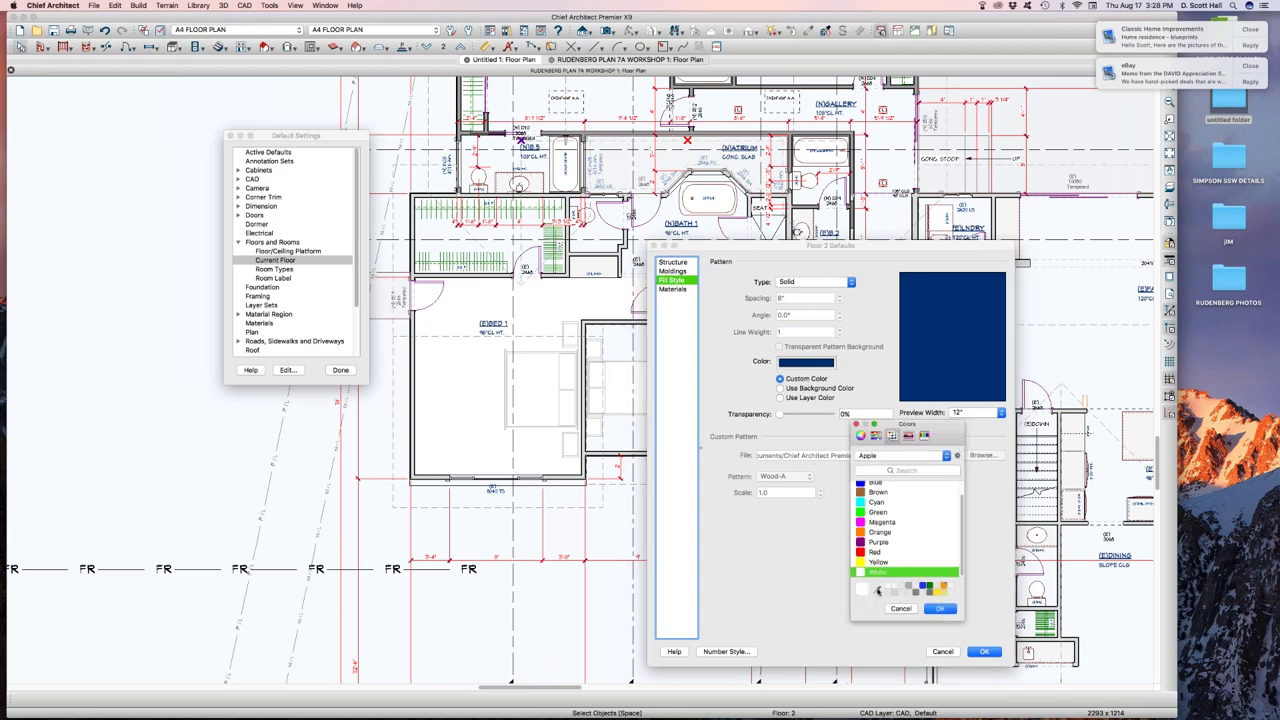
pyautogui.click(942, 609)
pyautogui.click(984, 651)
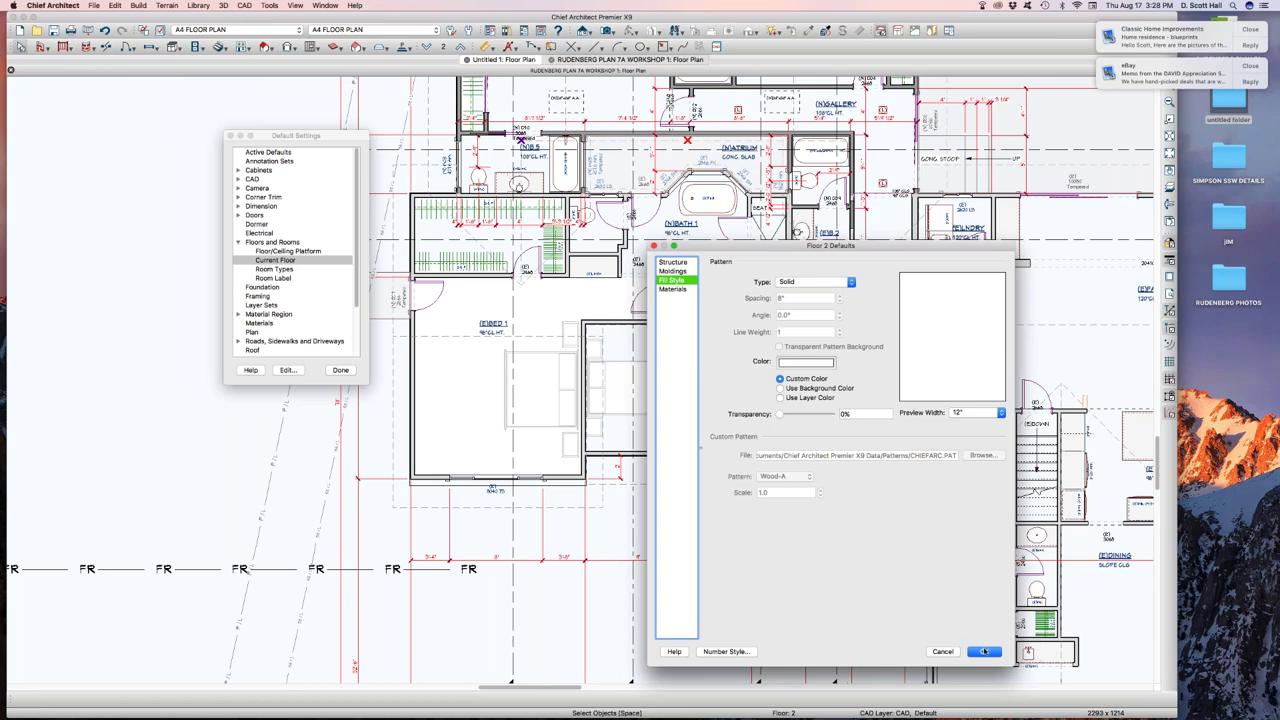
pyautogui.click(340, 370)
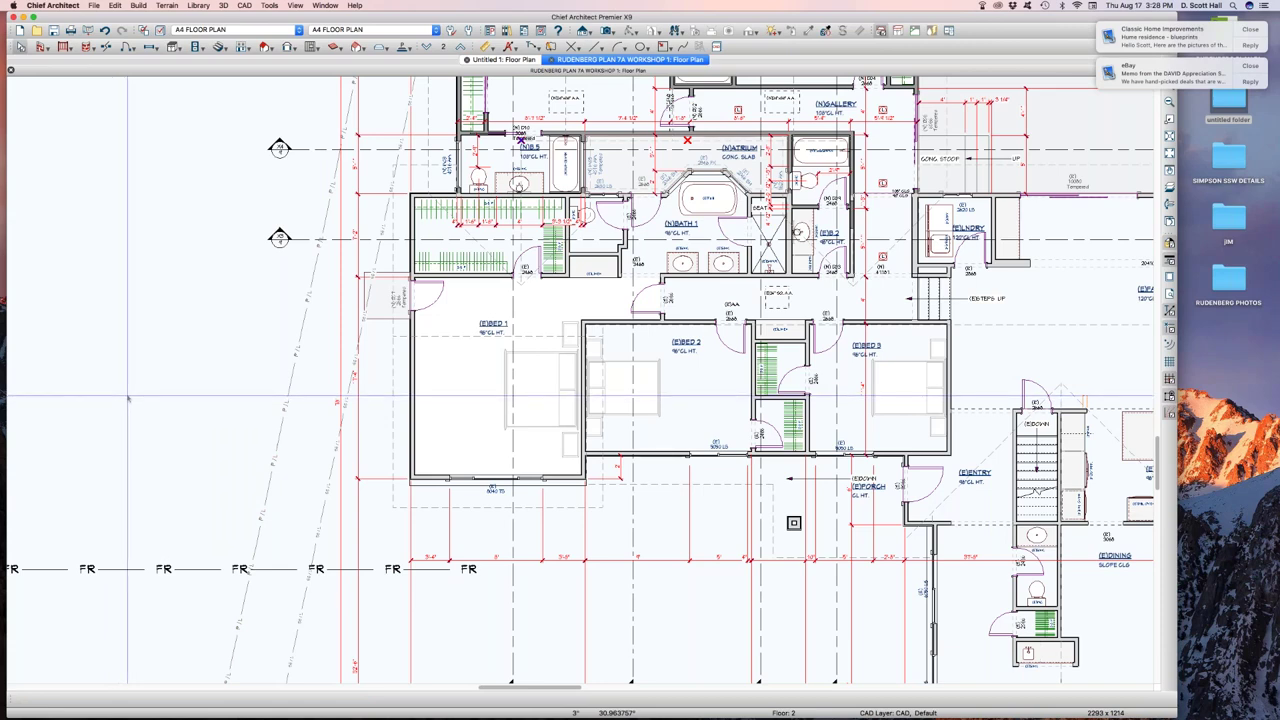
# - Compare the fills of Bed 1, Bed 2 and the surrounding rooms in the floor plan
pyautogui.scroll(-1, 150, 392)
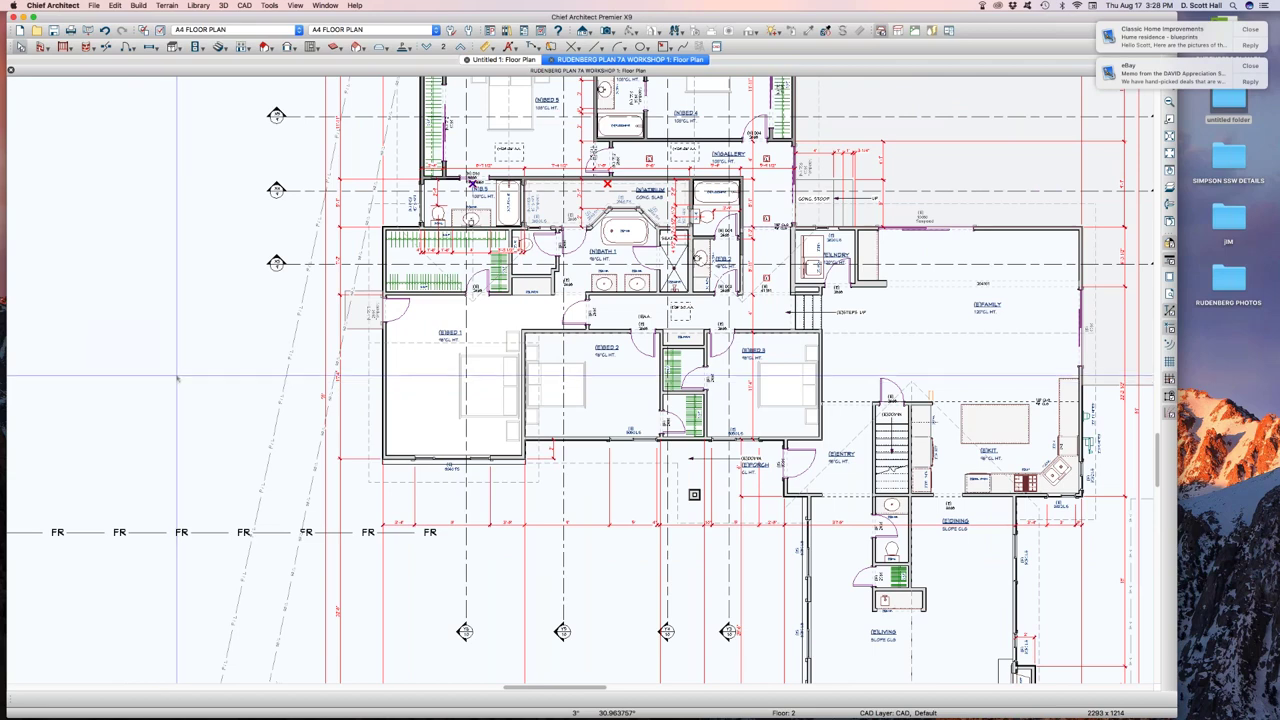
pyautogui.press('space')
pyautogui.scroll(1, 177, 378)
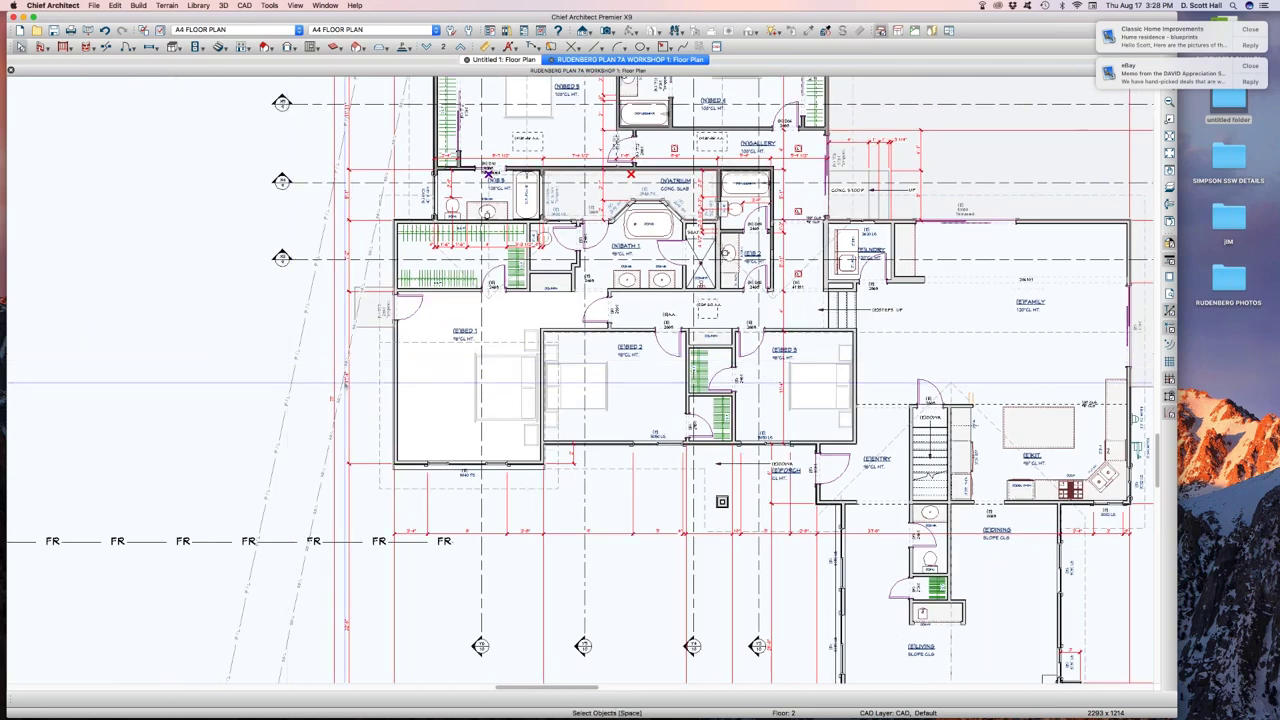
pyautogui.click(645, 384)
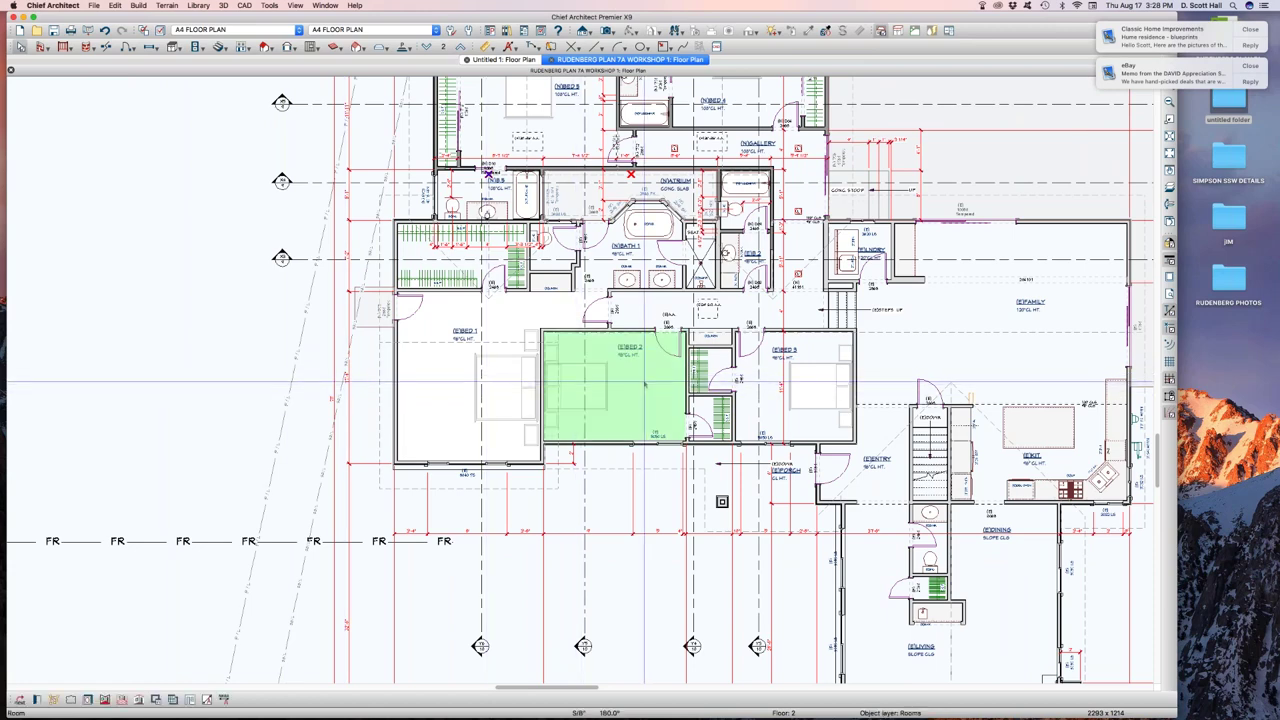
pyautogui.scroll(-2, 645, 384)
pyautogui.scroll(1, 645, 384)
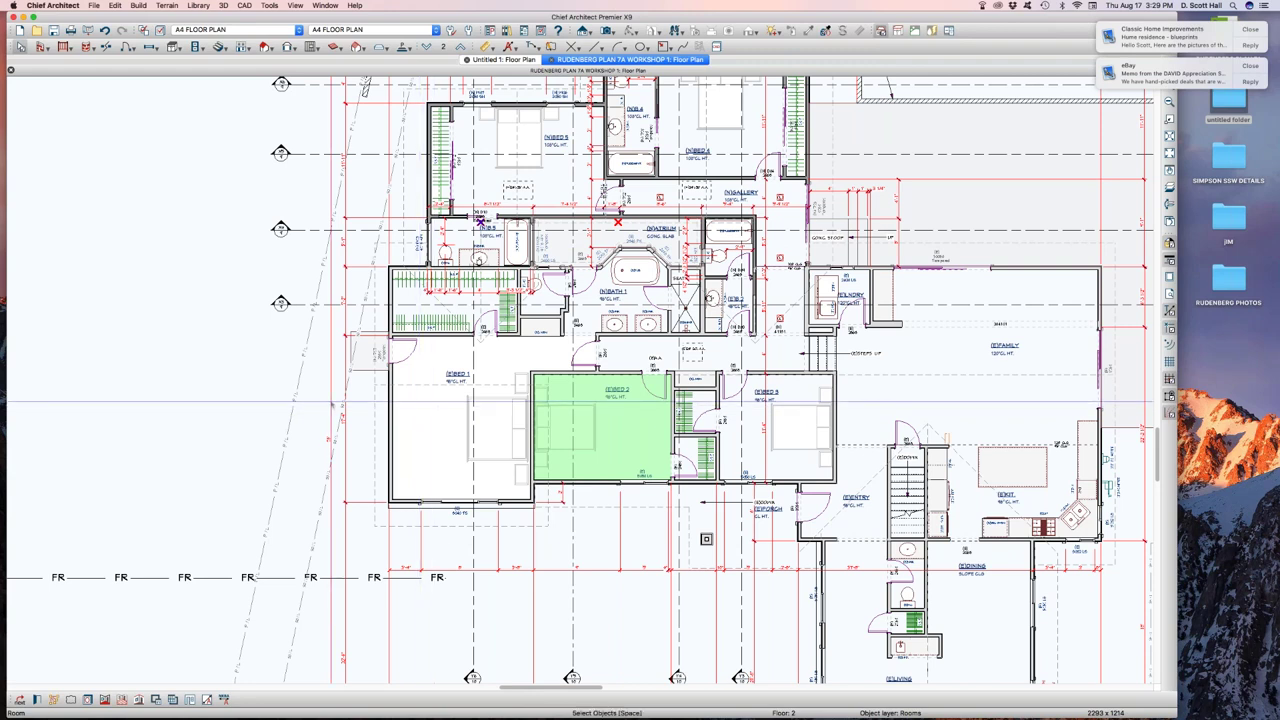
pyautogui.press('Escape')
# - Review the current floor's structure defaults in the Floors and Rooms default settings, and close them without changes
pyautogui.press('super+d')
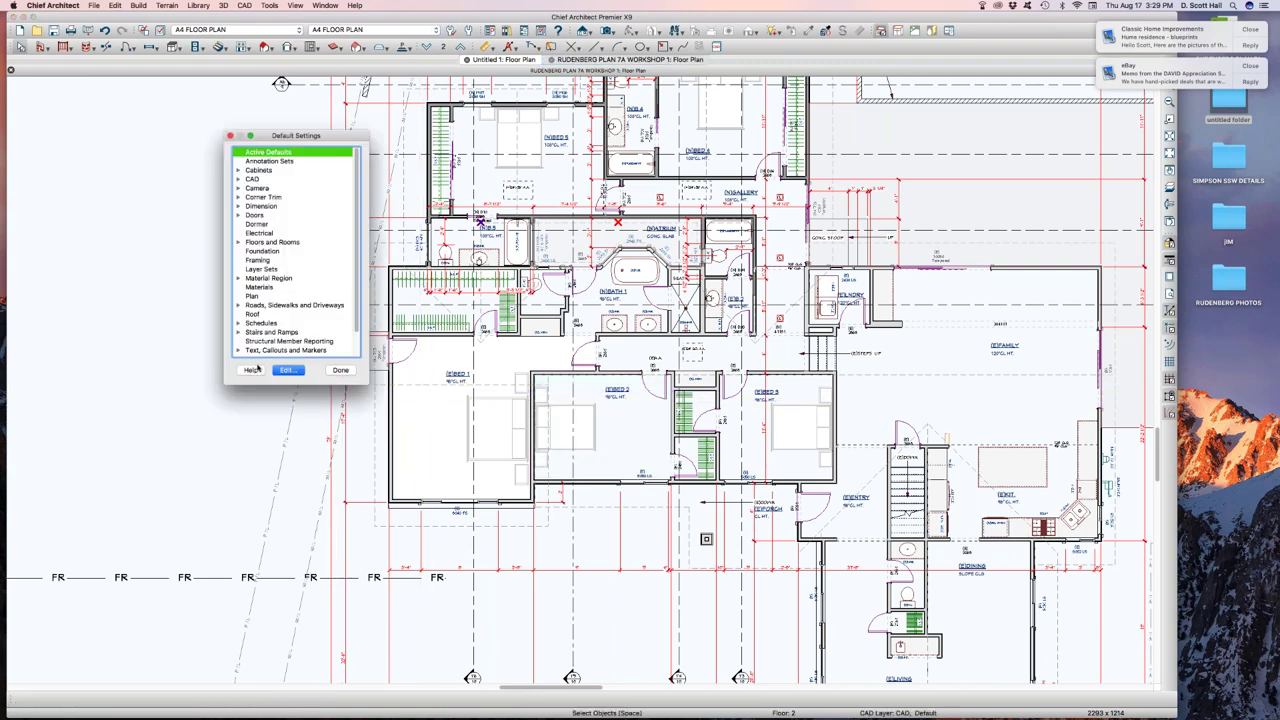
pyautogui.click(270, 242)
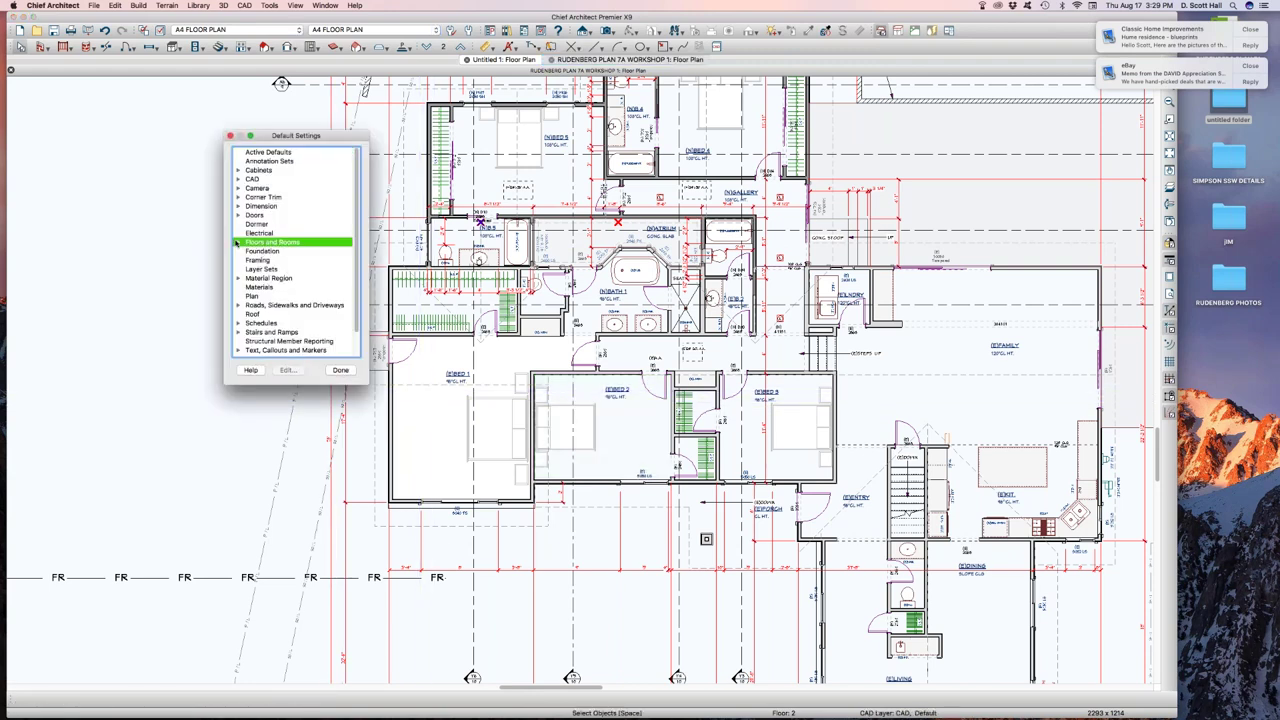
pyautogui.click(236, 242)
pyautogui.click(268, 260)
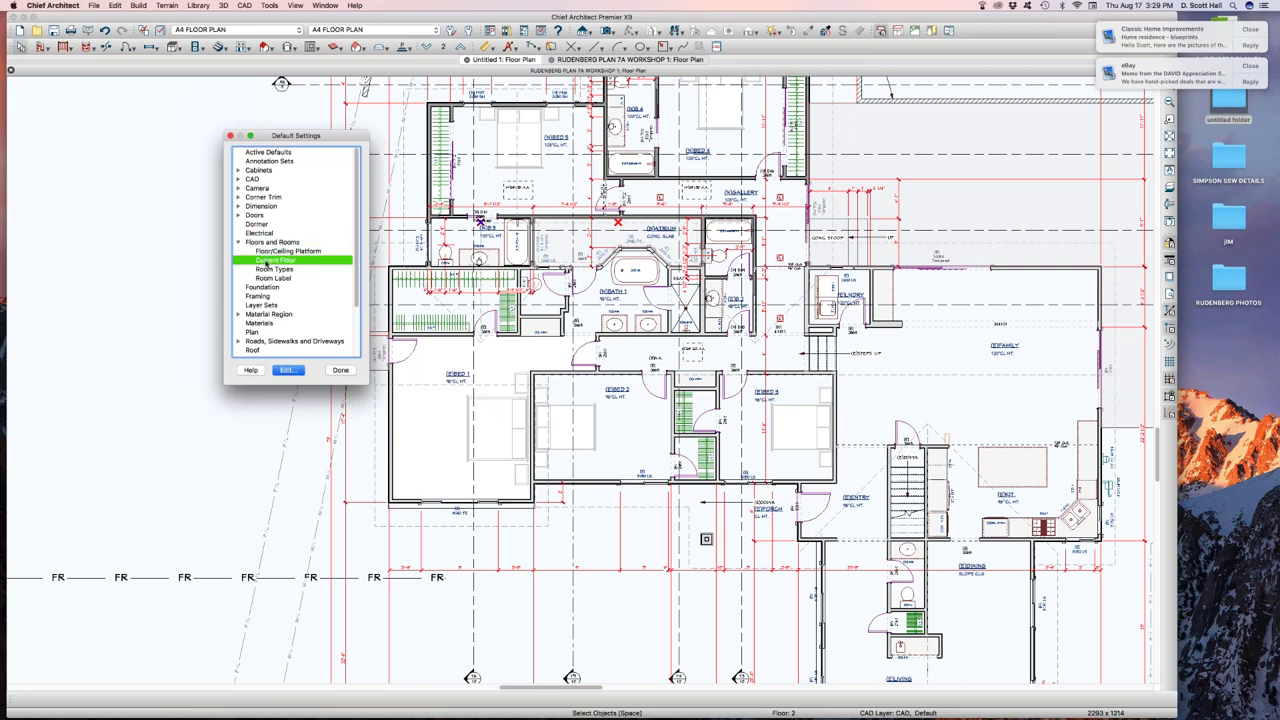
pyautogui.doubleClick(268, 261)
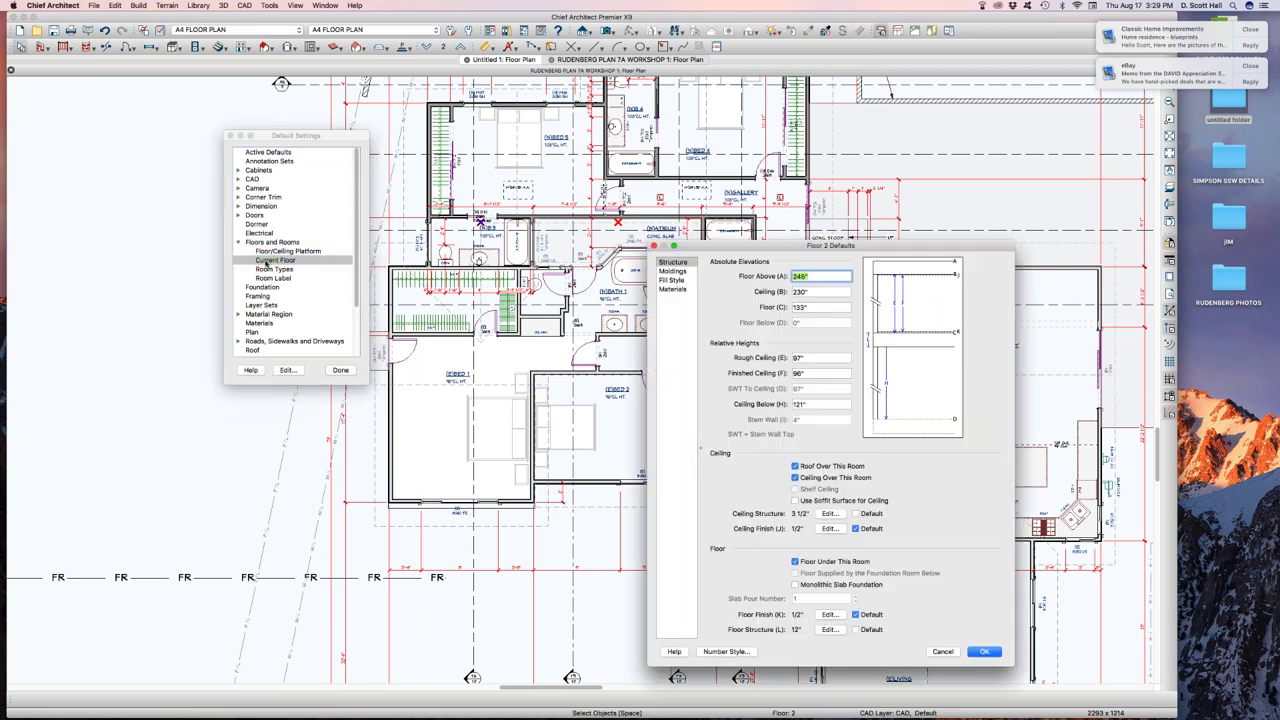
pyautogui.click(348, 373)
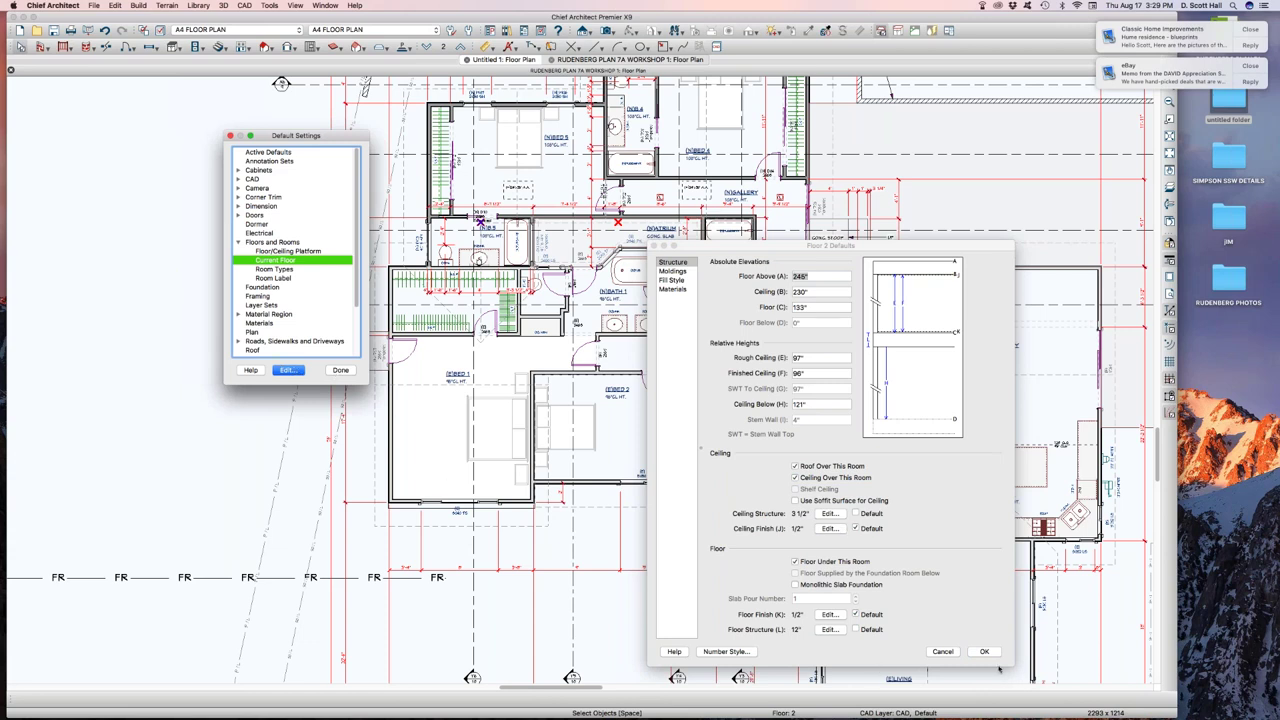
pyautogui.click(984, 651)
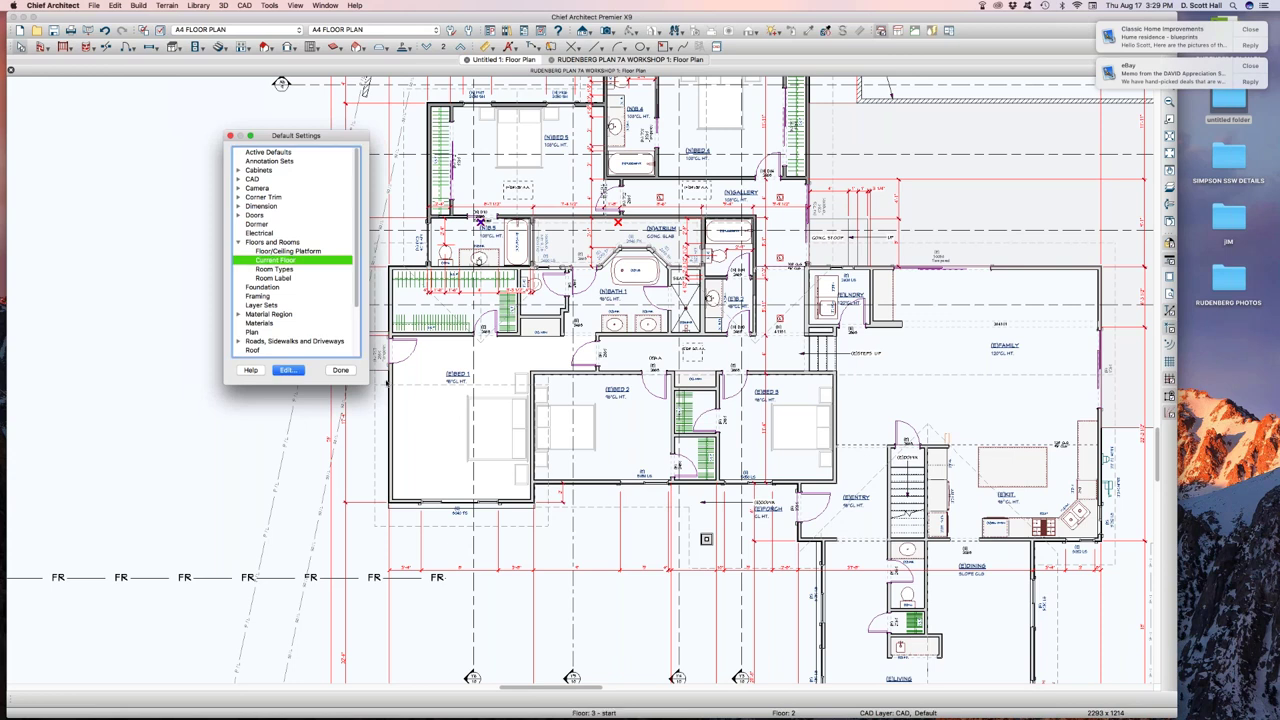
# - Dismiss the two desktop notifications and move the Default Settings window clear of the floor plan
pyautogui.moveTo(333, 138); pyautogui.dragTo(277, 158)
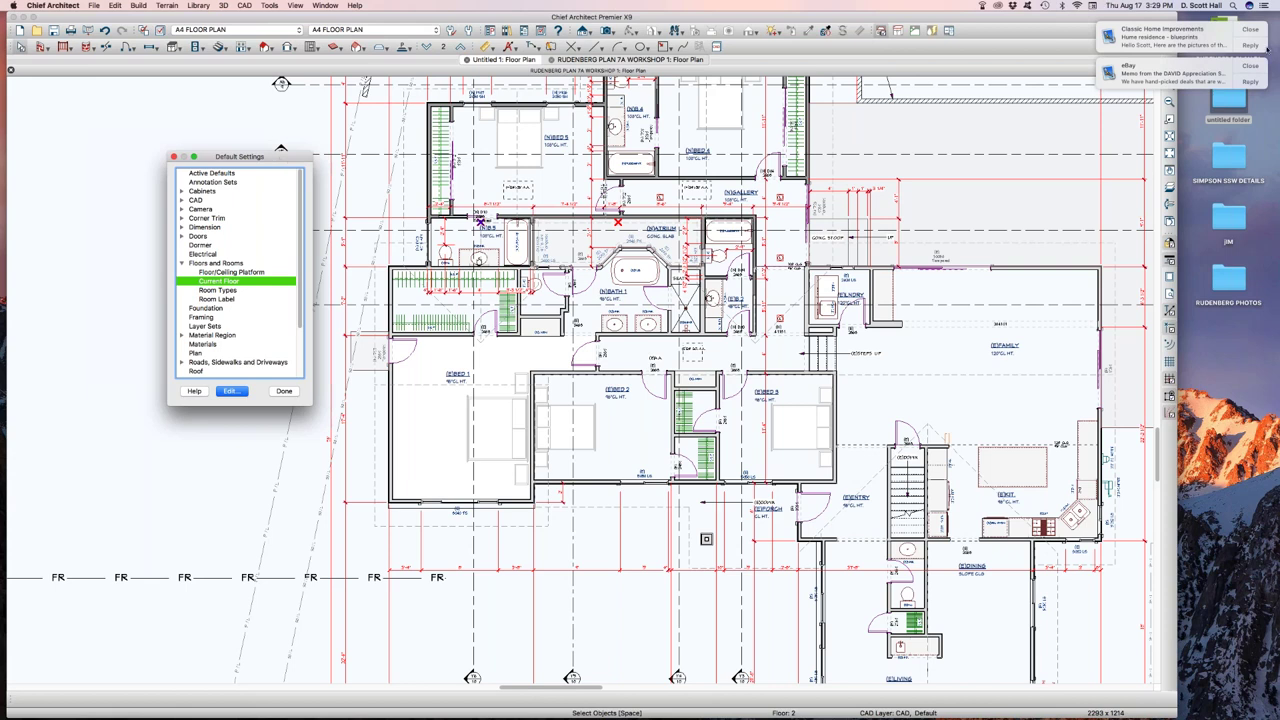
pyautogui.click(1251, 30)
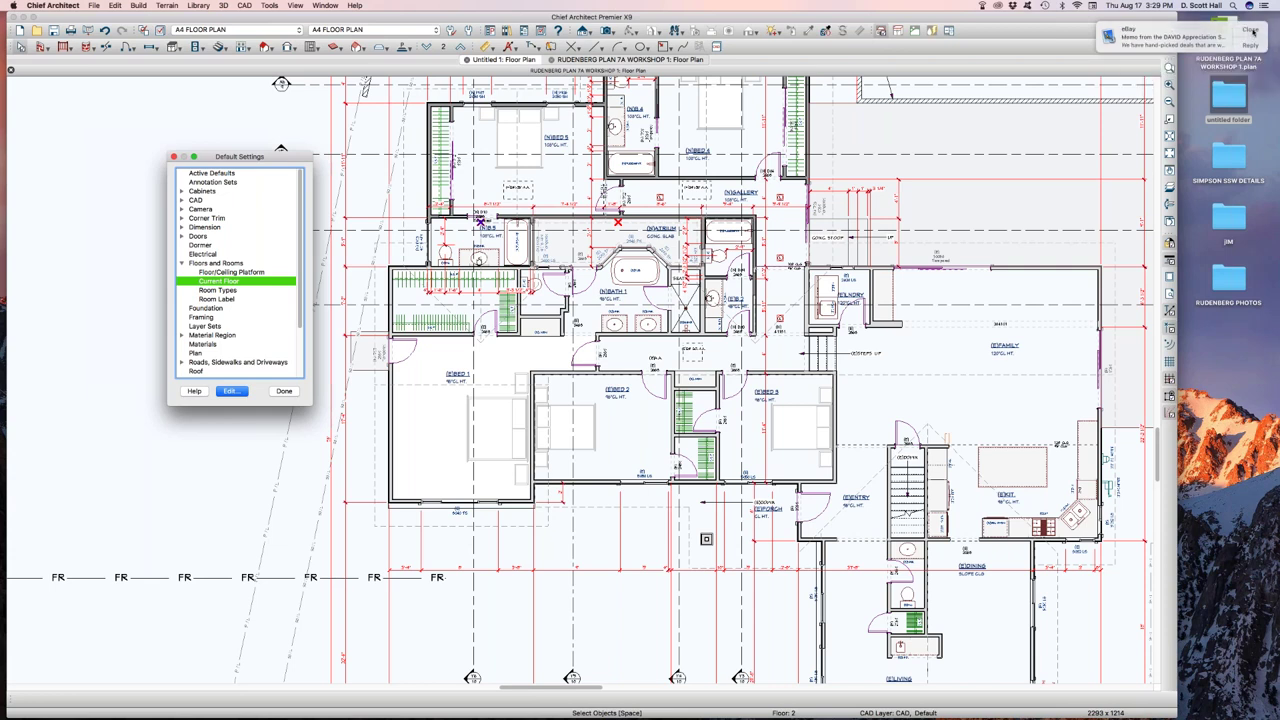
pyautogui.click(1251, 30)
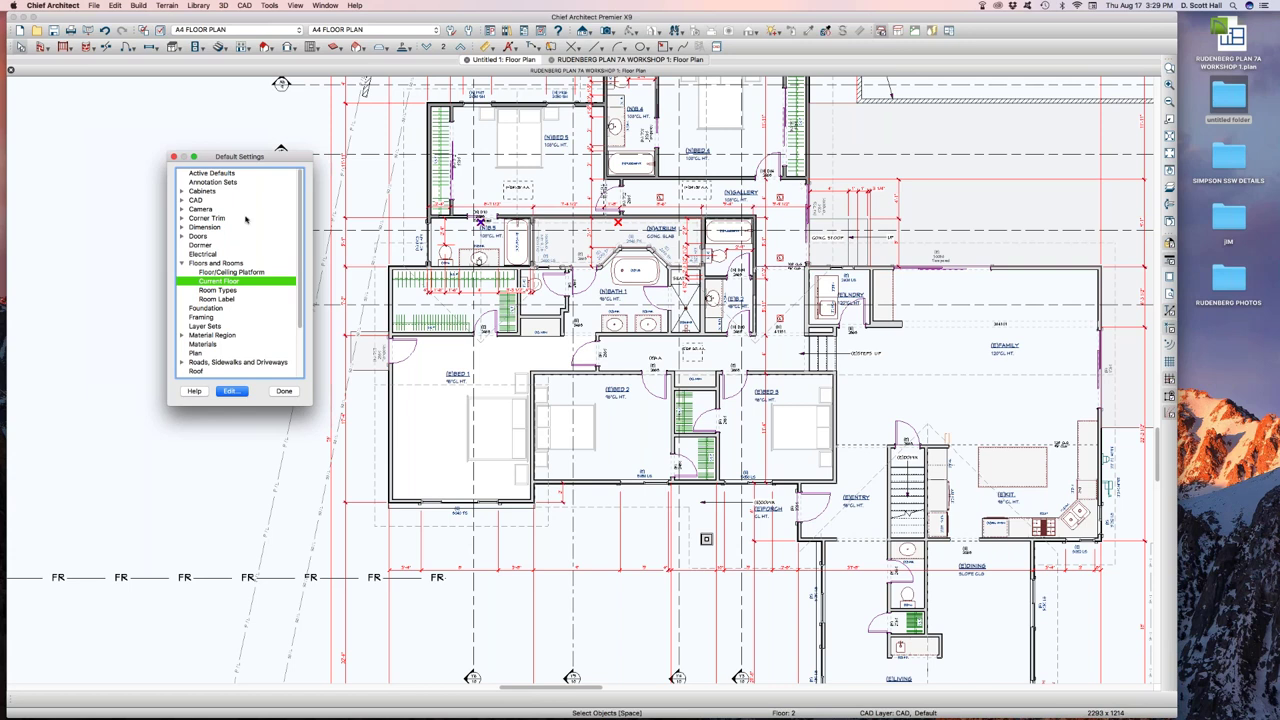
# - Check the Bedroom entry among the default room types, and close the room types and default settings
pyautogui.click(217, 290)
pyautogui.doubleClick(217, 290)
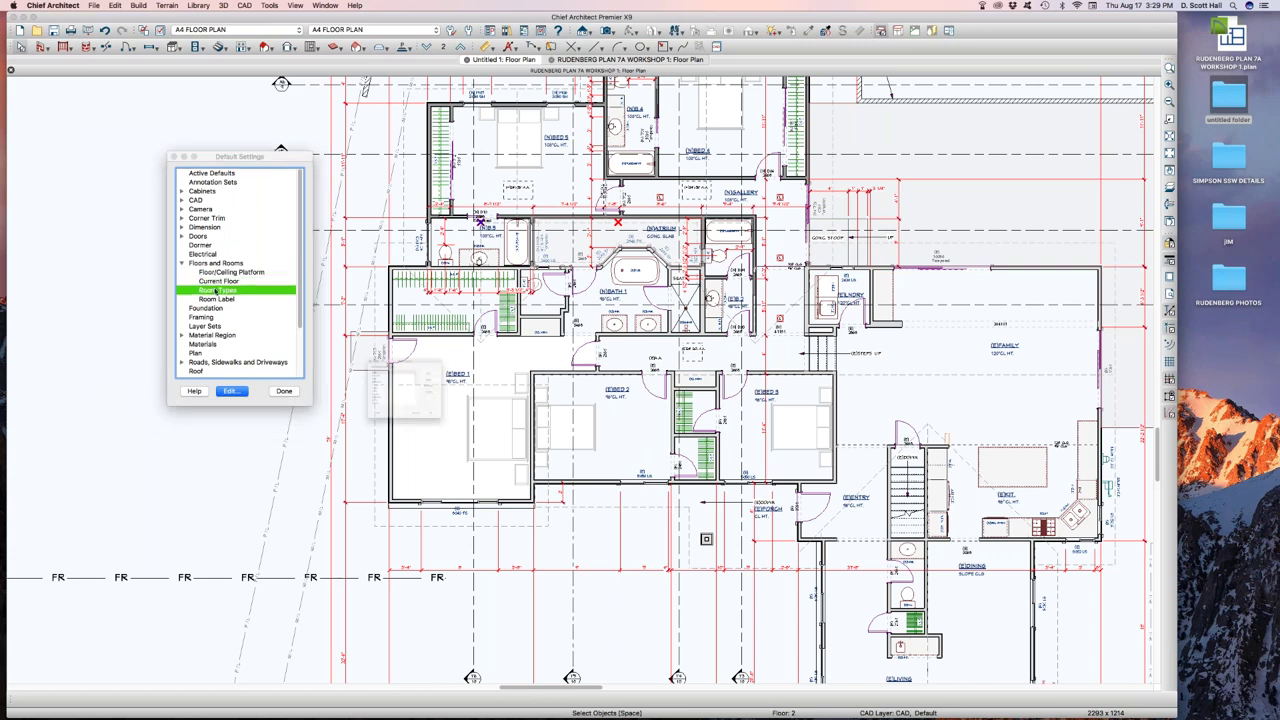
pyautogui.moveTo(335, 315); pyautogui.dragTo(398, 288)
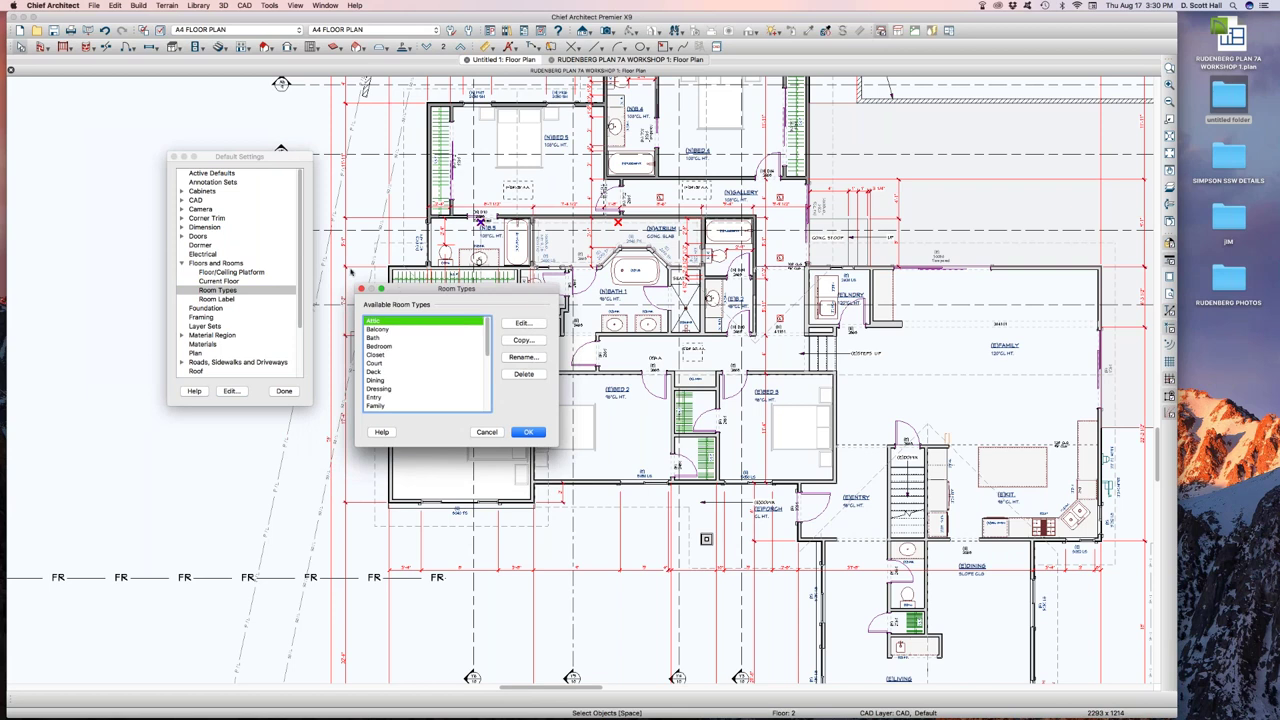
pyautogui.click(386, 347)
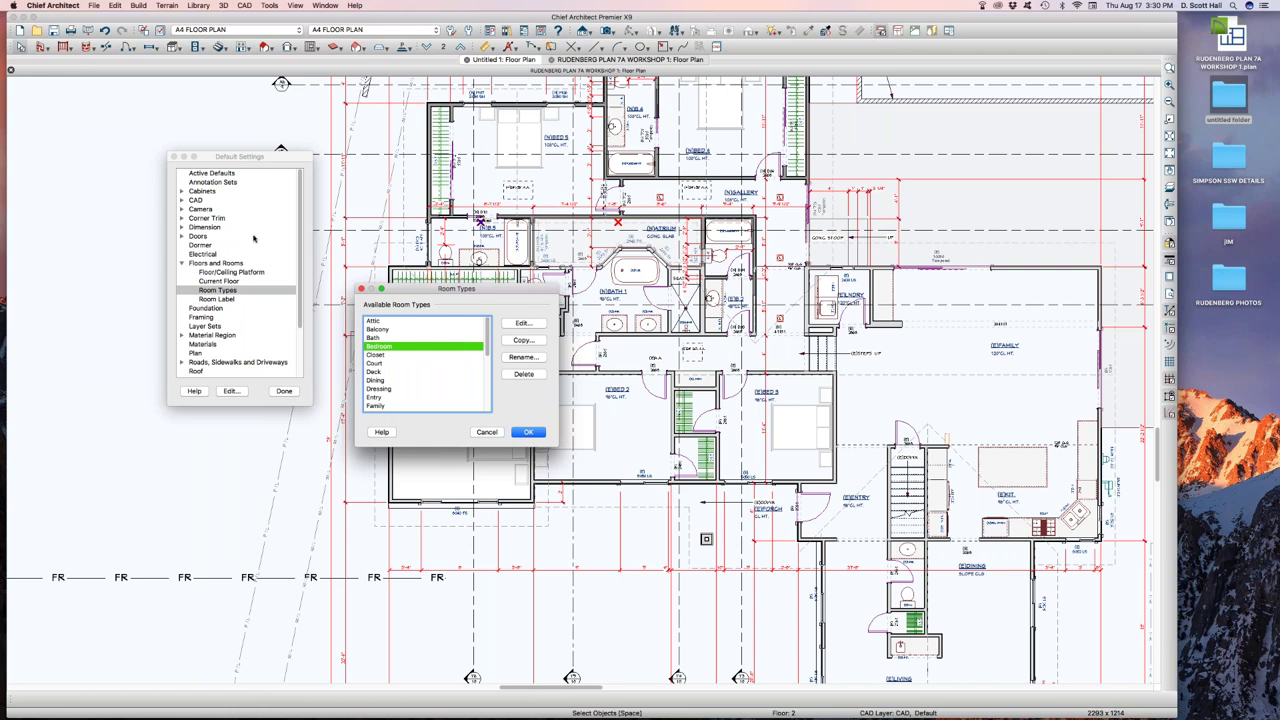
pyautogui.click(528, 431)
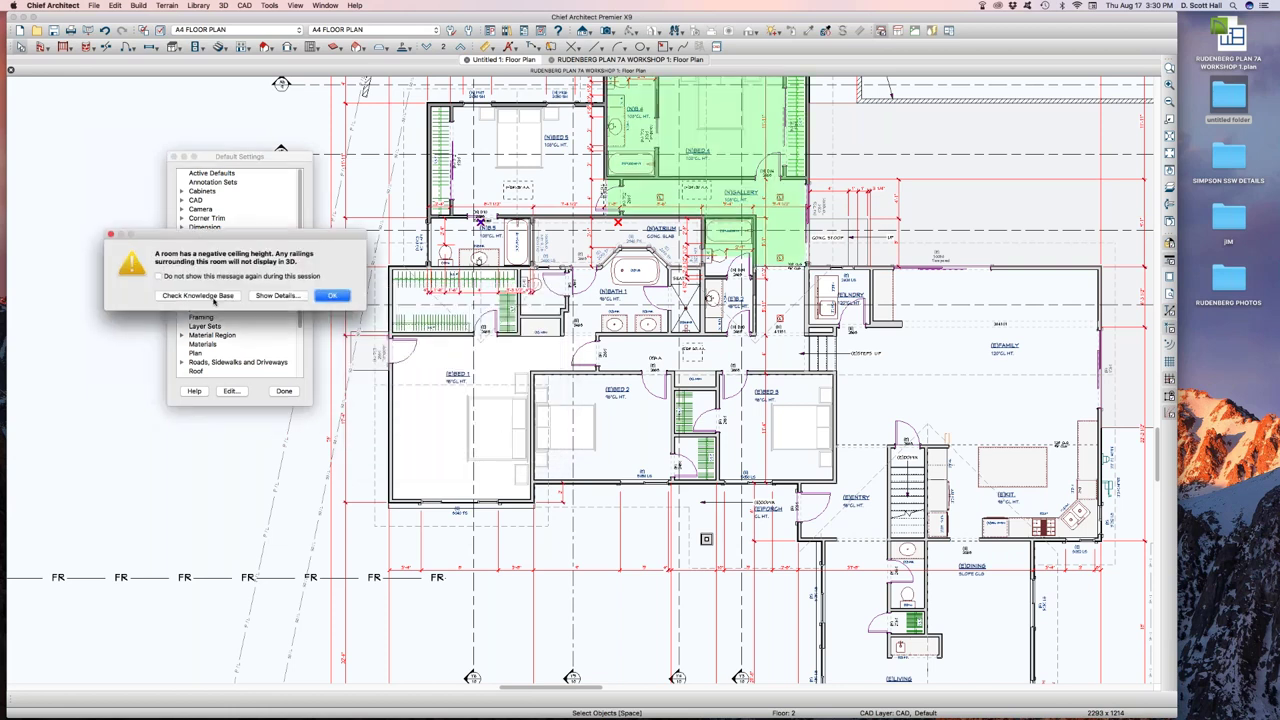
pyautogui.press('Return')
pyautogui.click(214, 282)
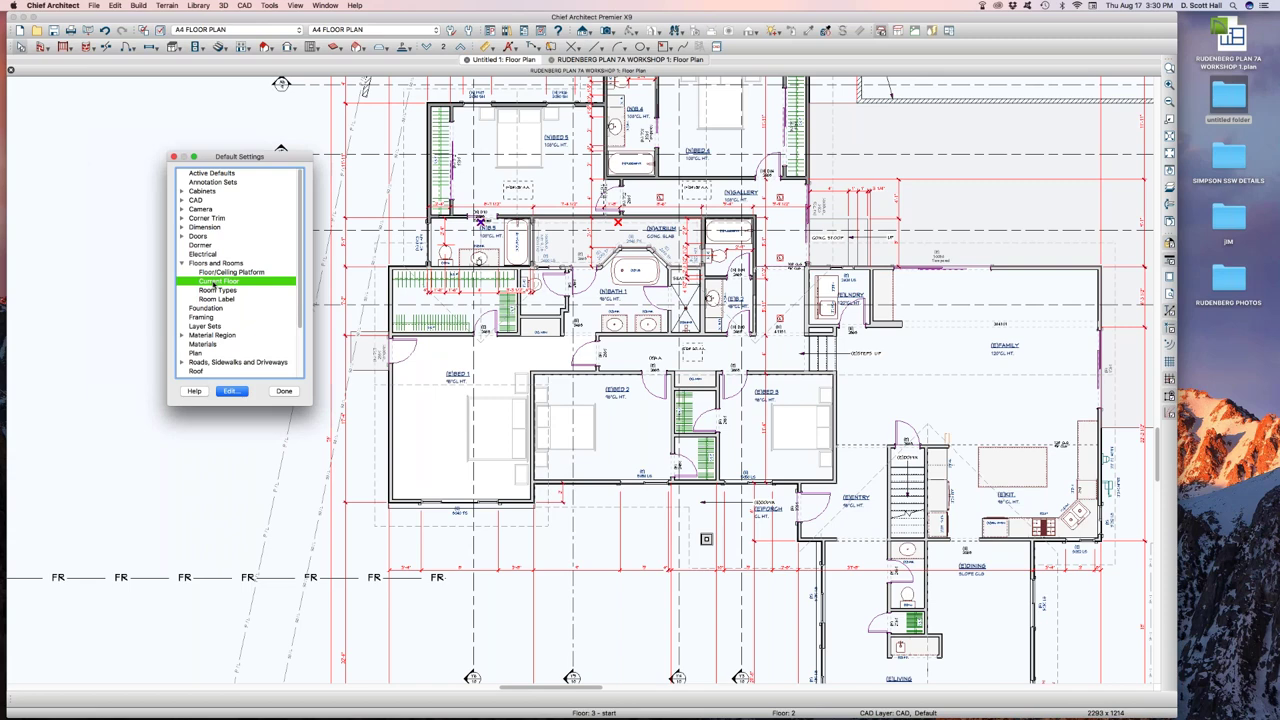
pyautogui.click(287, 391)
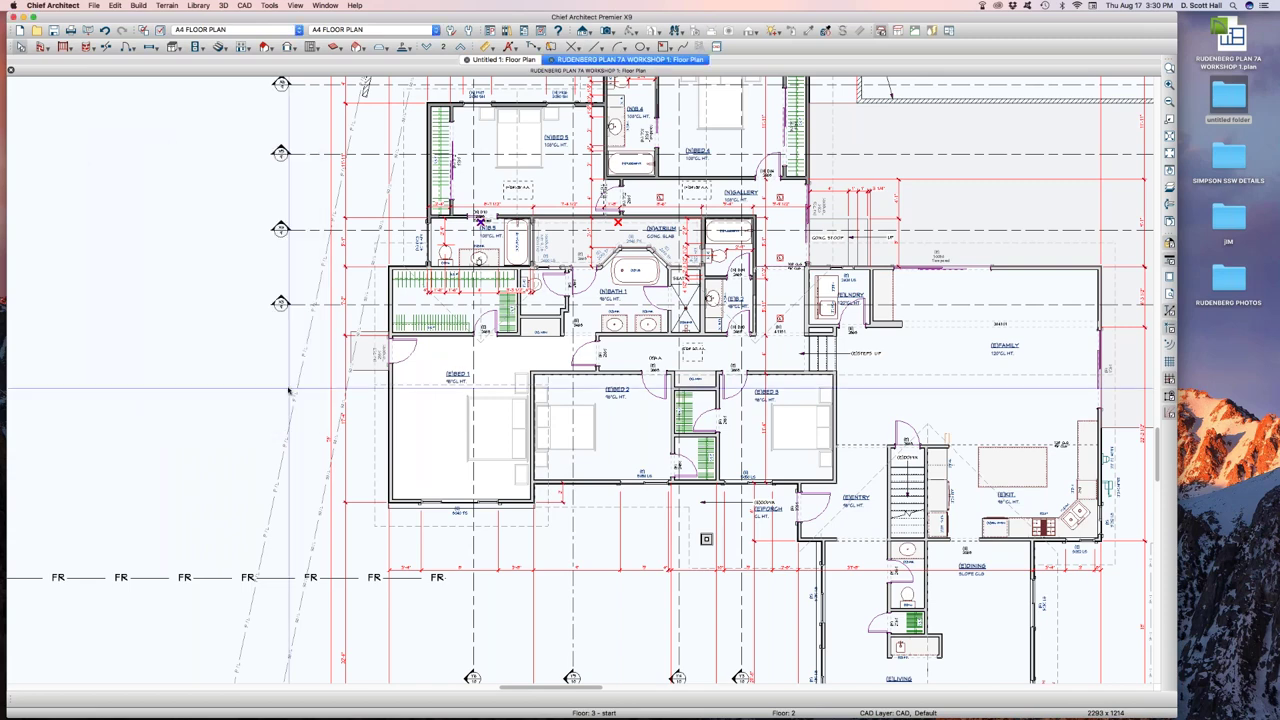
# - Inspect the general room specification of Bed 2, including its room type, and close it
pyautogui.scroll(-3, 182, 286)
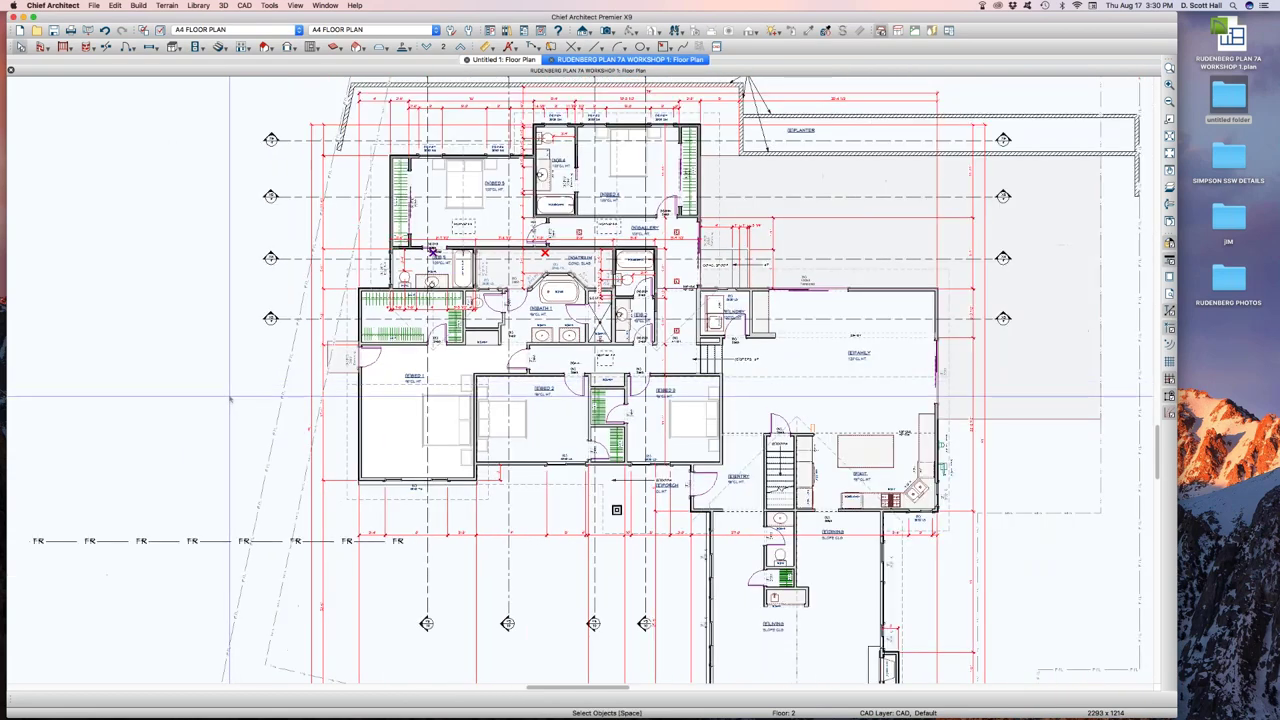
pyautogui.scroll(1, 166, 224)
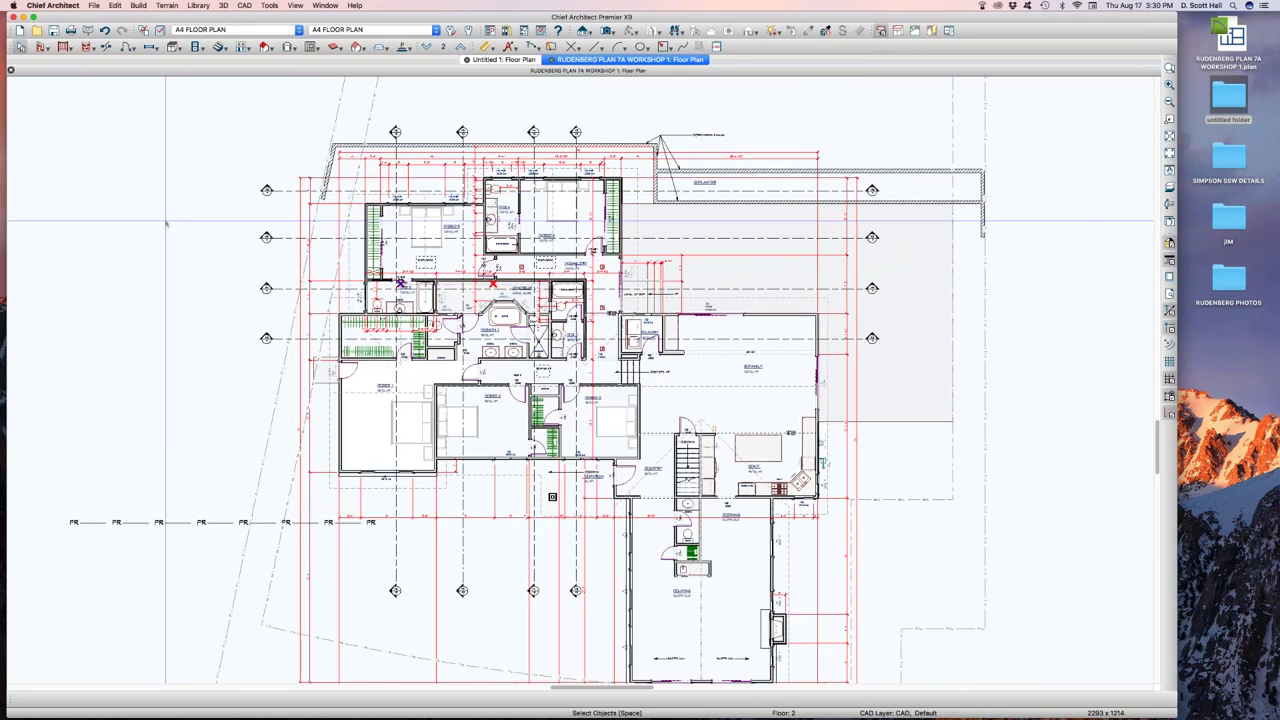
pyautogui.scroll(3, 530, 375)
pyautogui.click(473, 483)
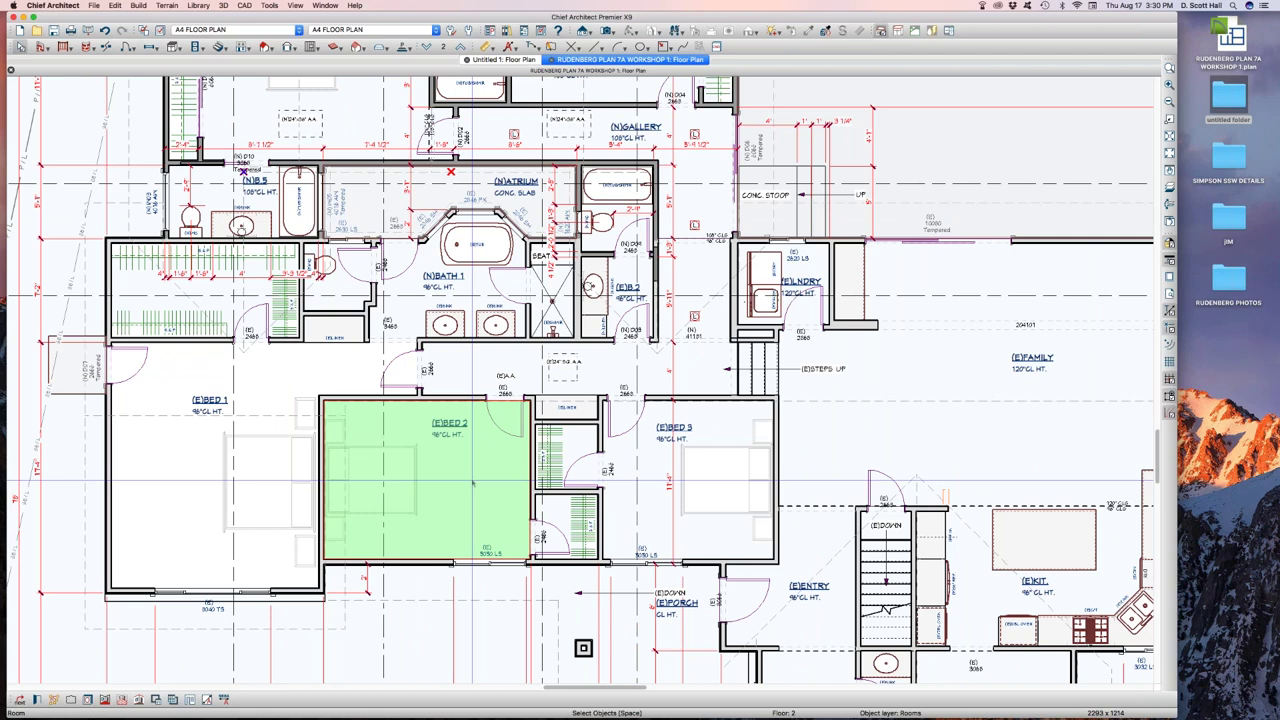
pyautogui.doubleClick(473, 483)
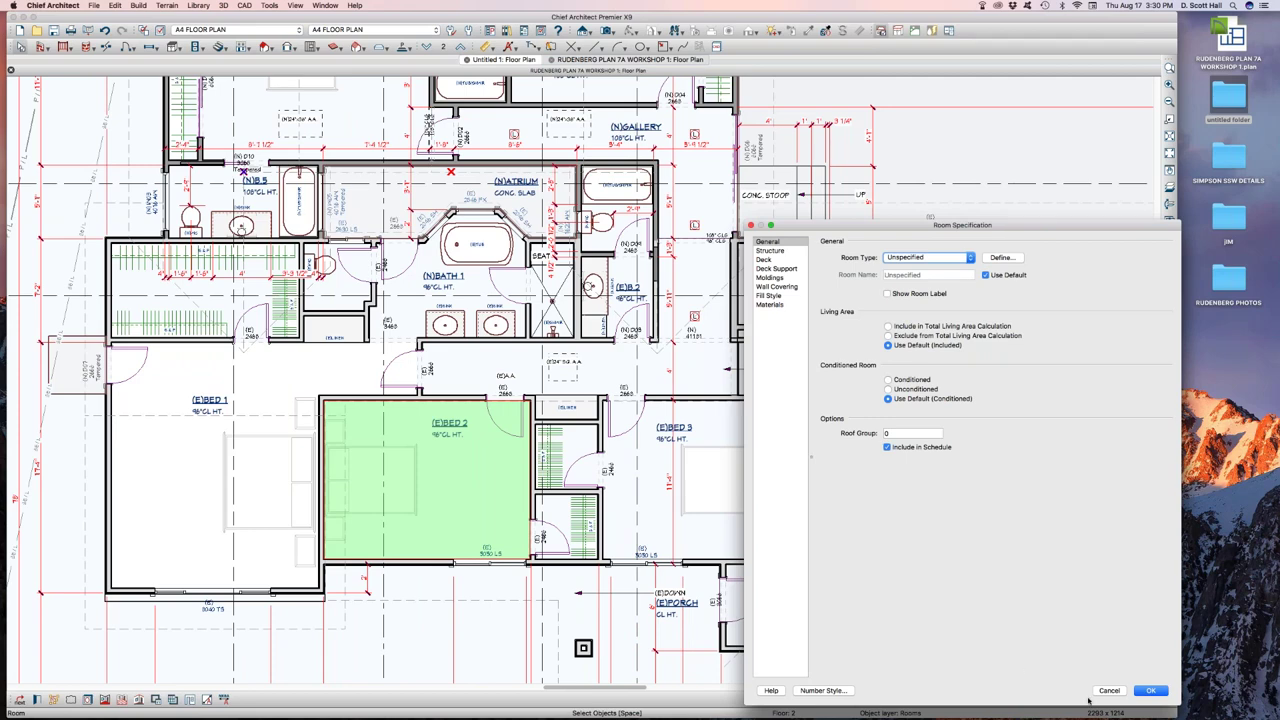
pyautogui.click(1136, 690)
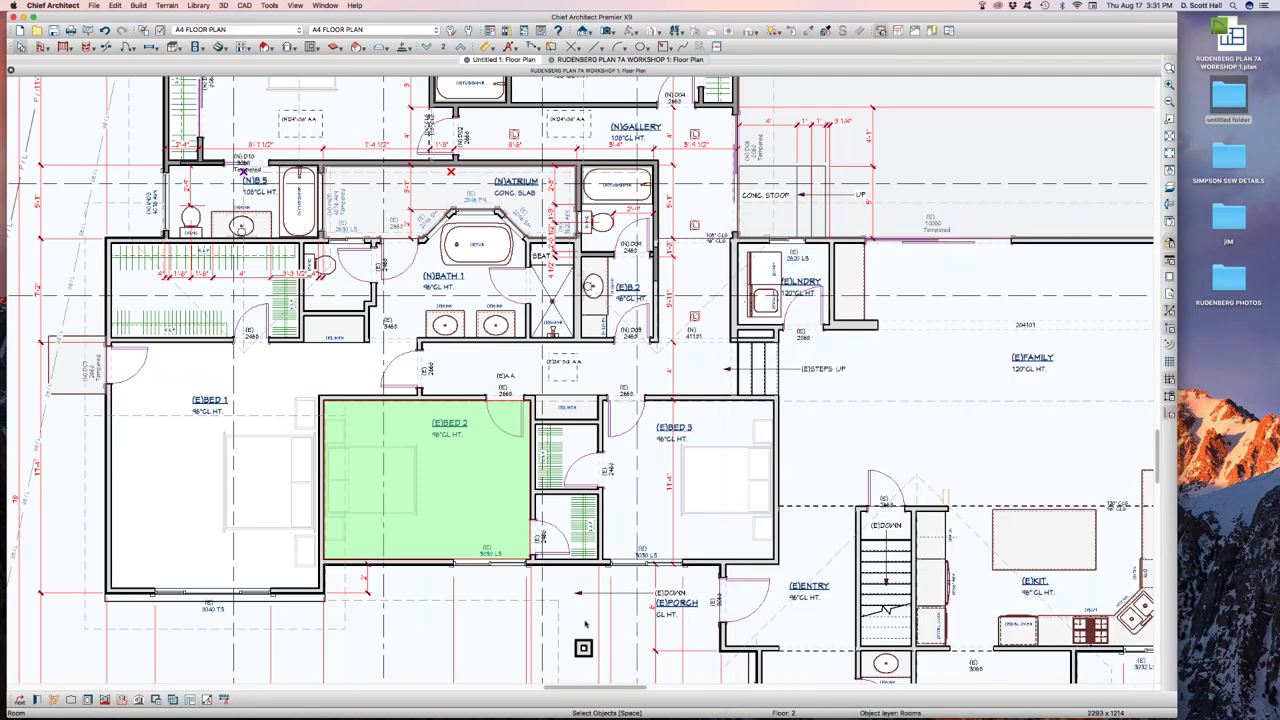
pyautogui.scroll(-5, 552, 619)
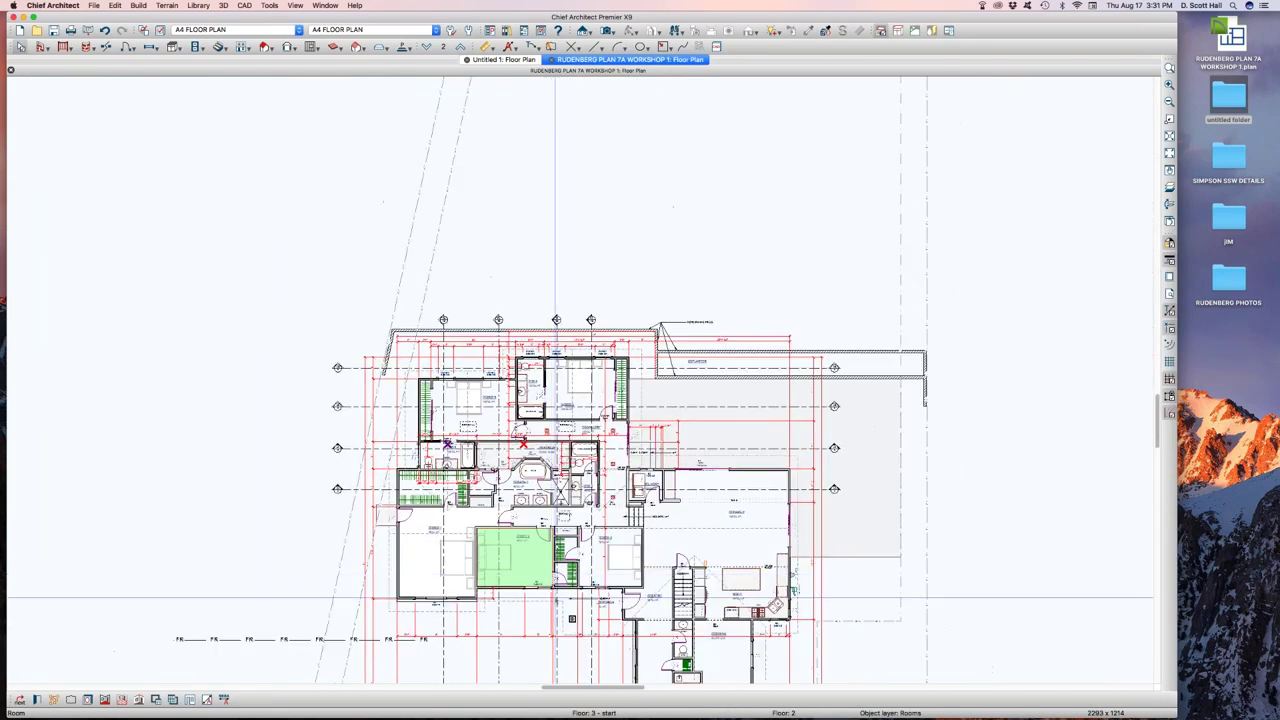
pyautogui.scroll(2, 555, 600)
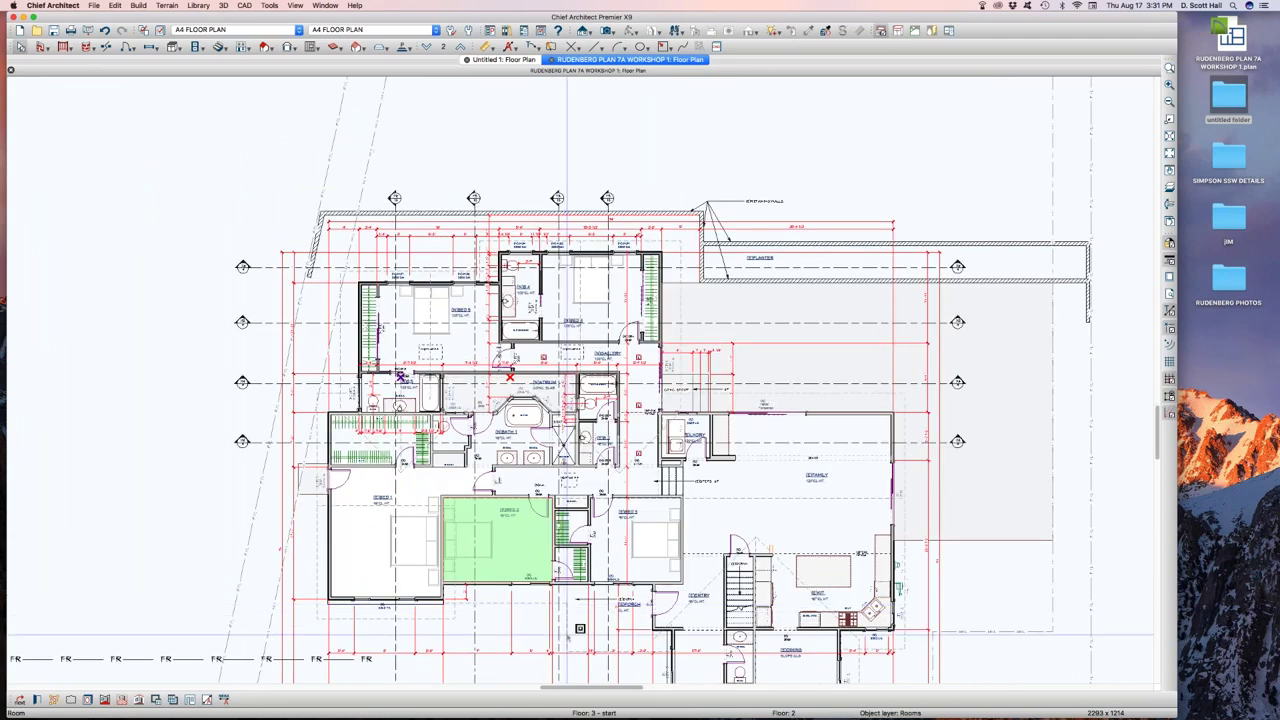
pyautogui.scroll(1, 495, 613)
pyautogui.scroll(1, 495, 614)
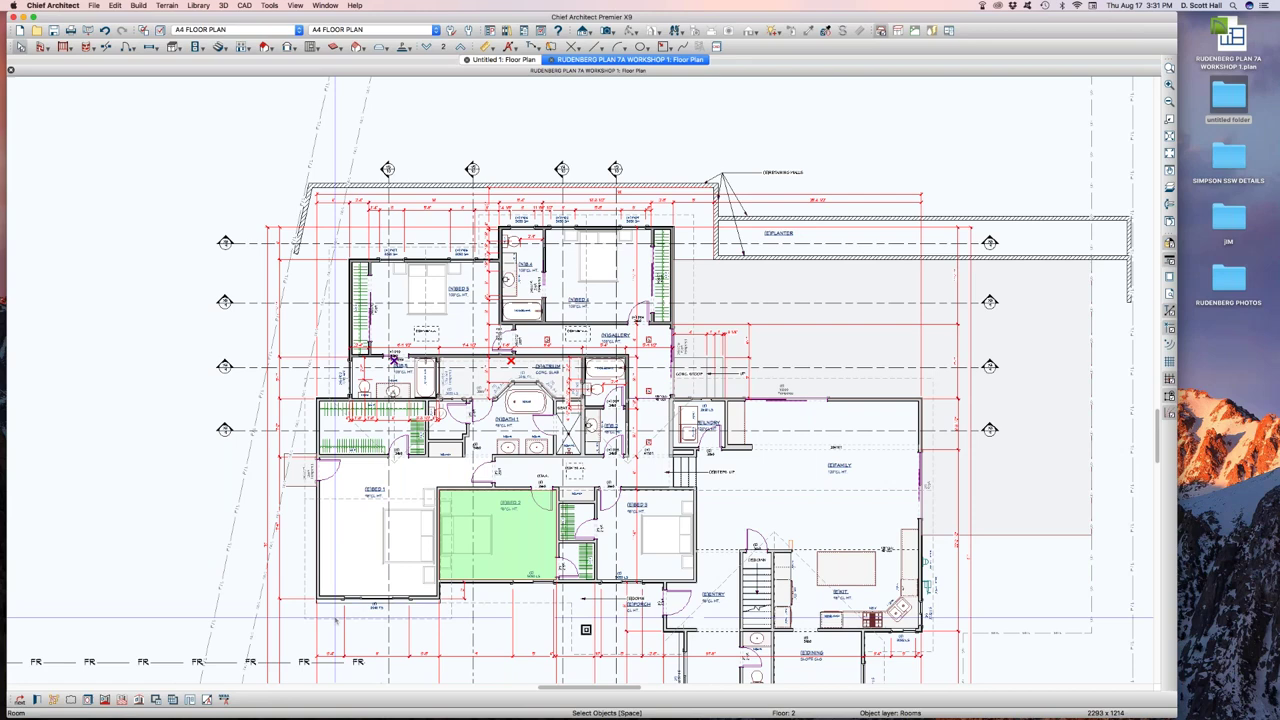
pyautogui.scroll(3, 335, 621)
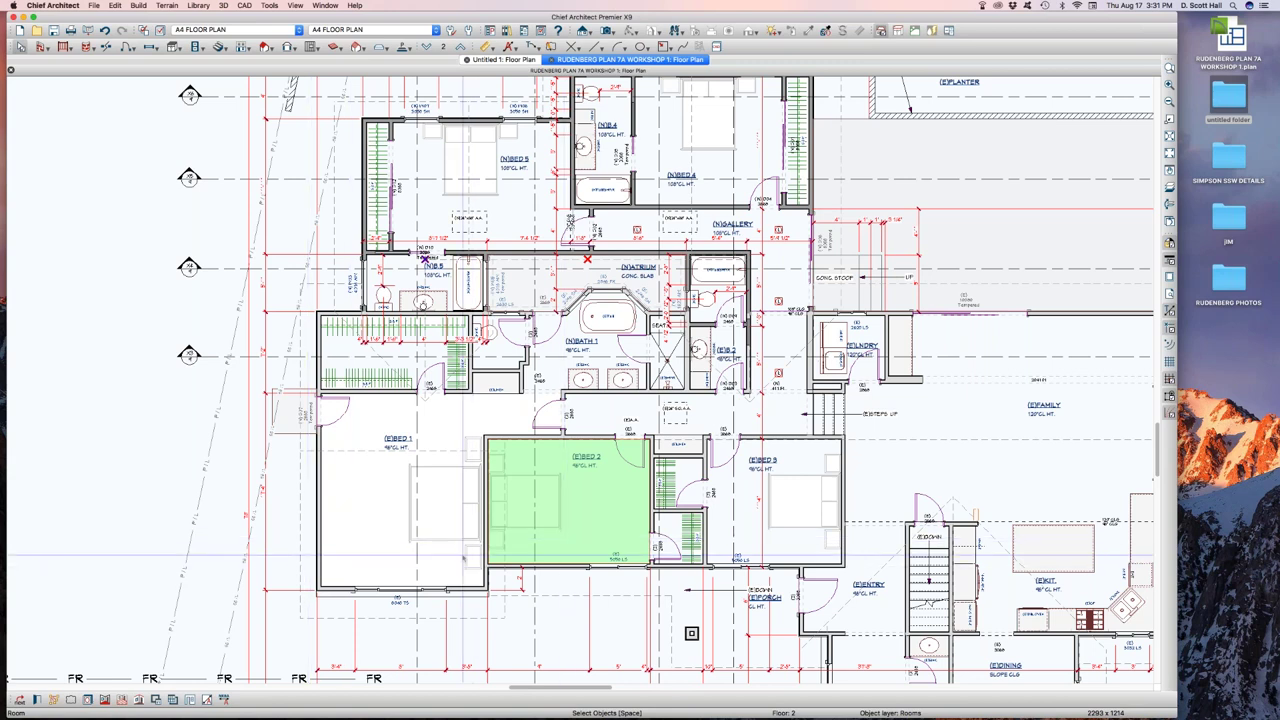
# - Deselect Bed 2 and examine the background, selection and handle colors in the Appearance preferences
pyautogui.click(245, 200)
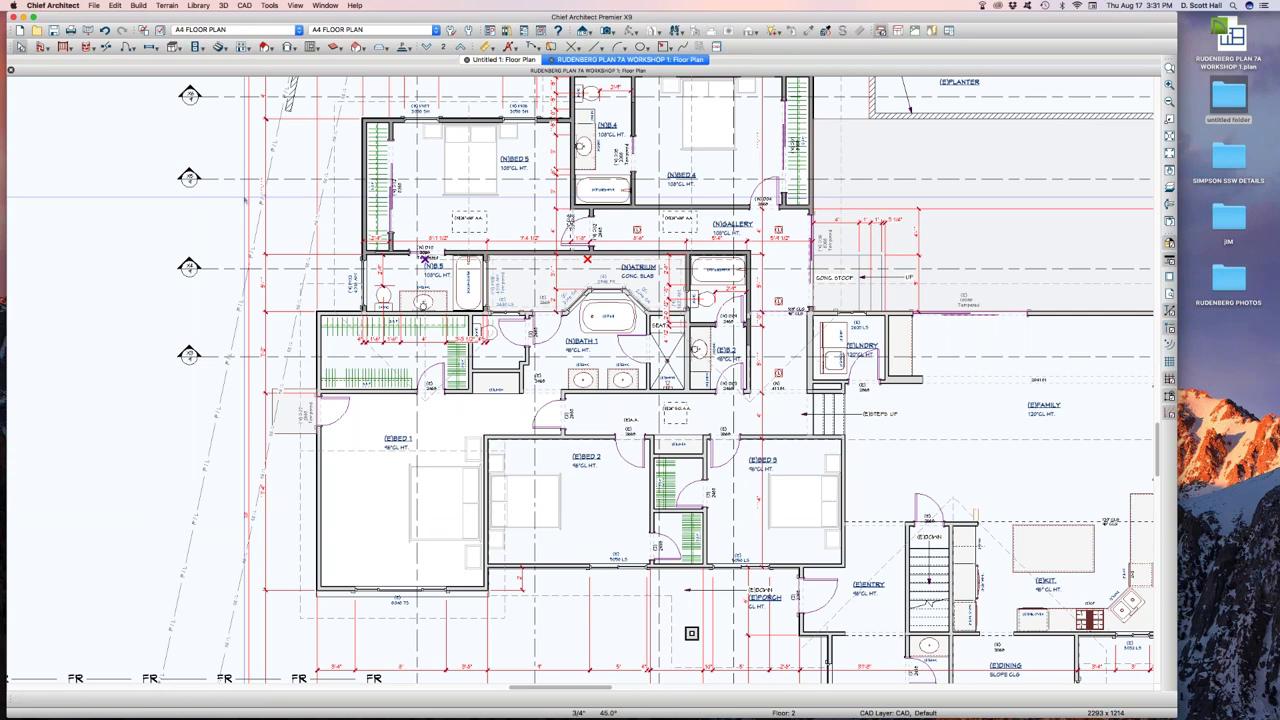
pyautogui.press('super+comma')
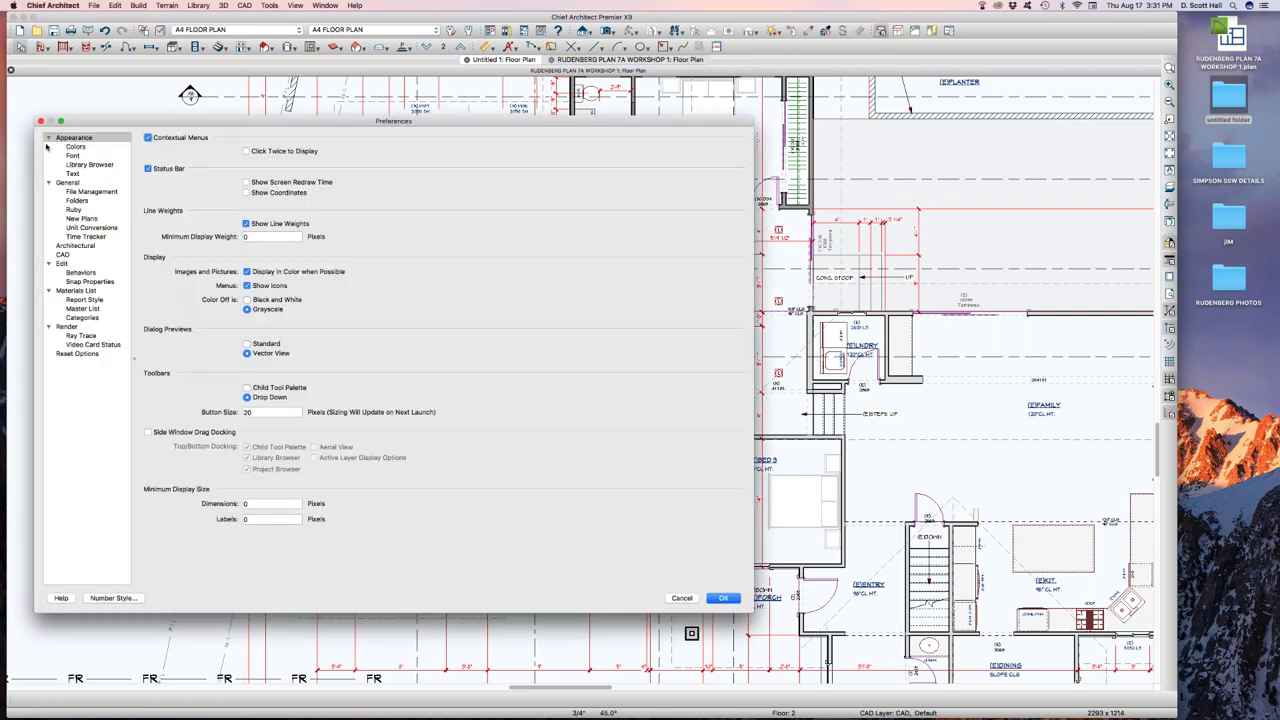
pyautogui.click(80, 148)
pyautogui.click(80, 156)
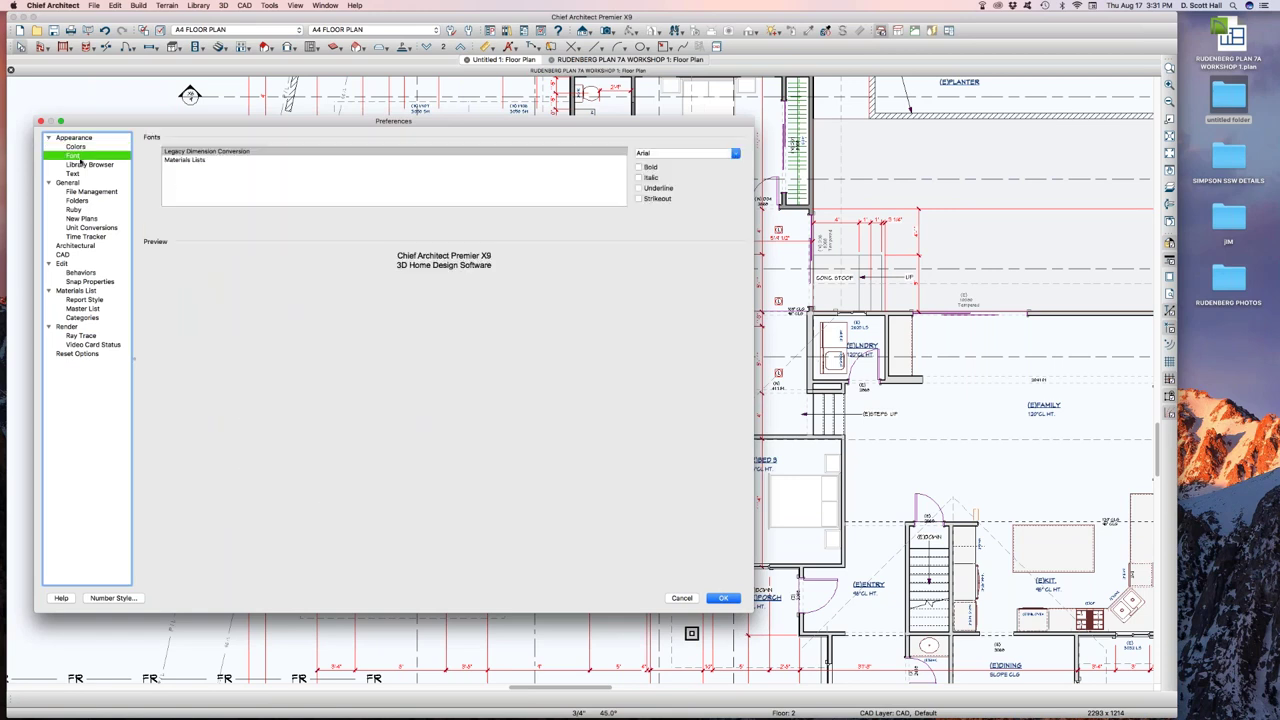
pyautogui.click(81, 147)
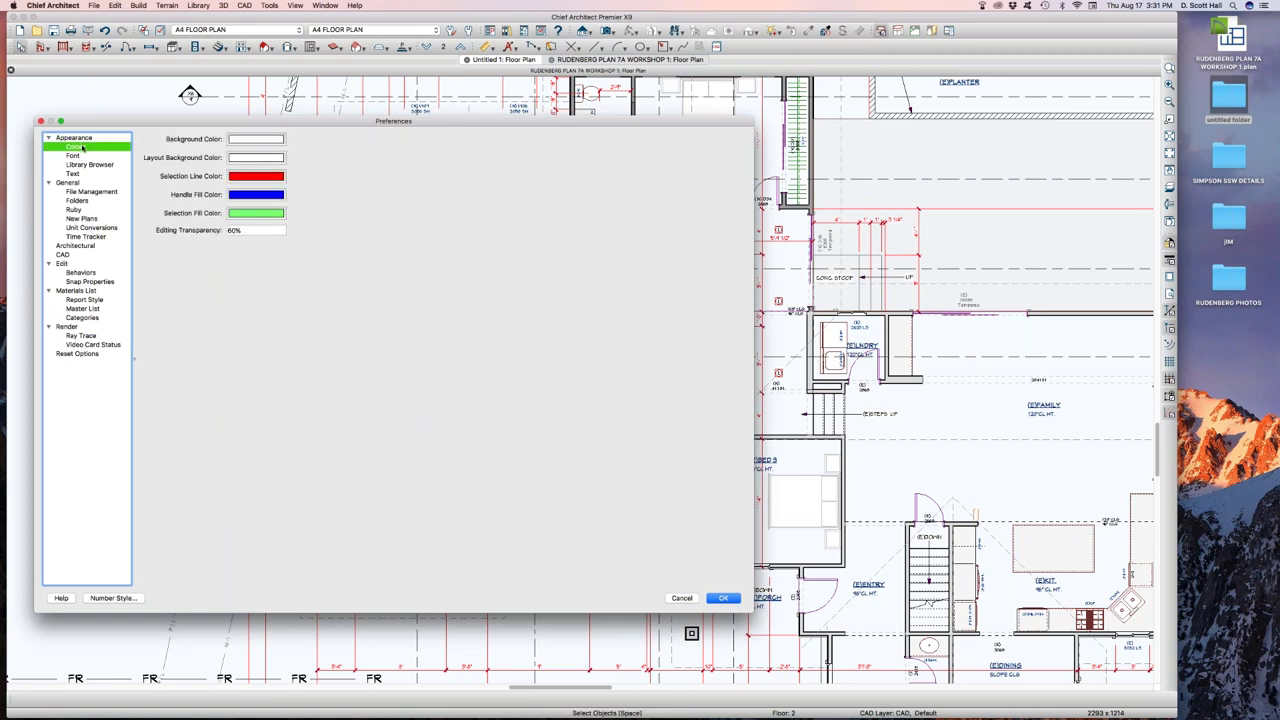
pyautogui.moveTo(110, 125); pyautogui.dragTo(109, 127)
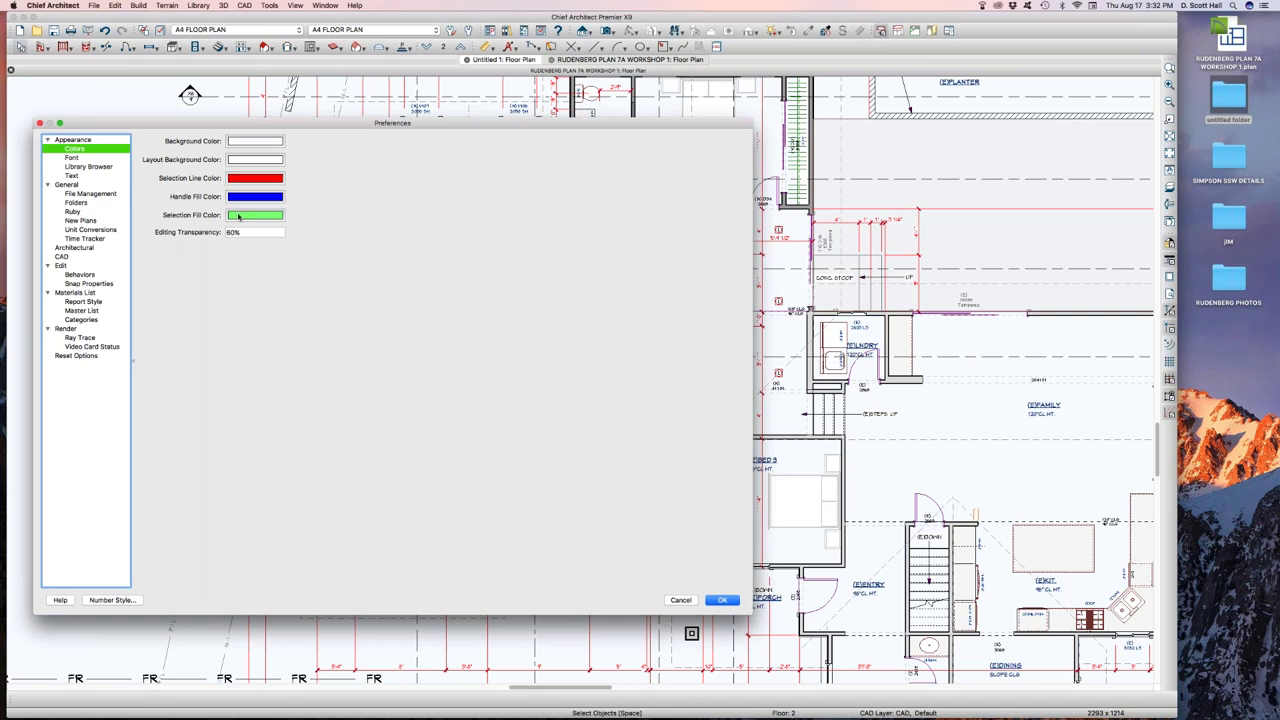
# - Review the font preferences for Legacy Dimension Conversion and Materials Lists, looking up Chief Blueprint among the available fonts
pyautogui.click(73, 158)
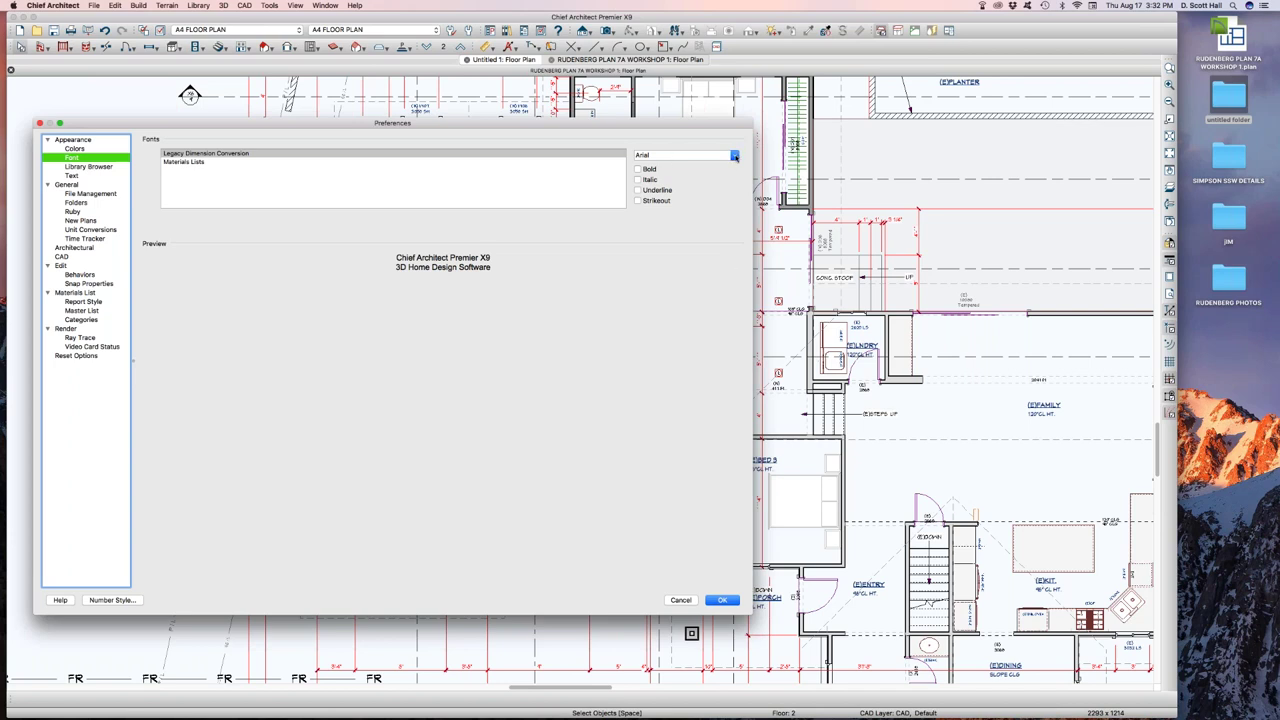
pyautogui.click(734, 157)
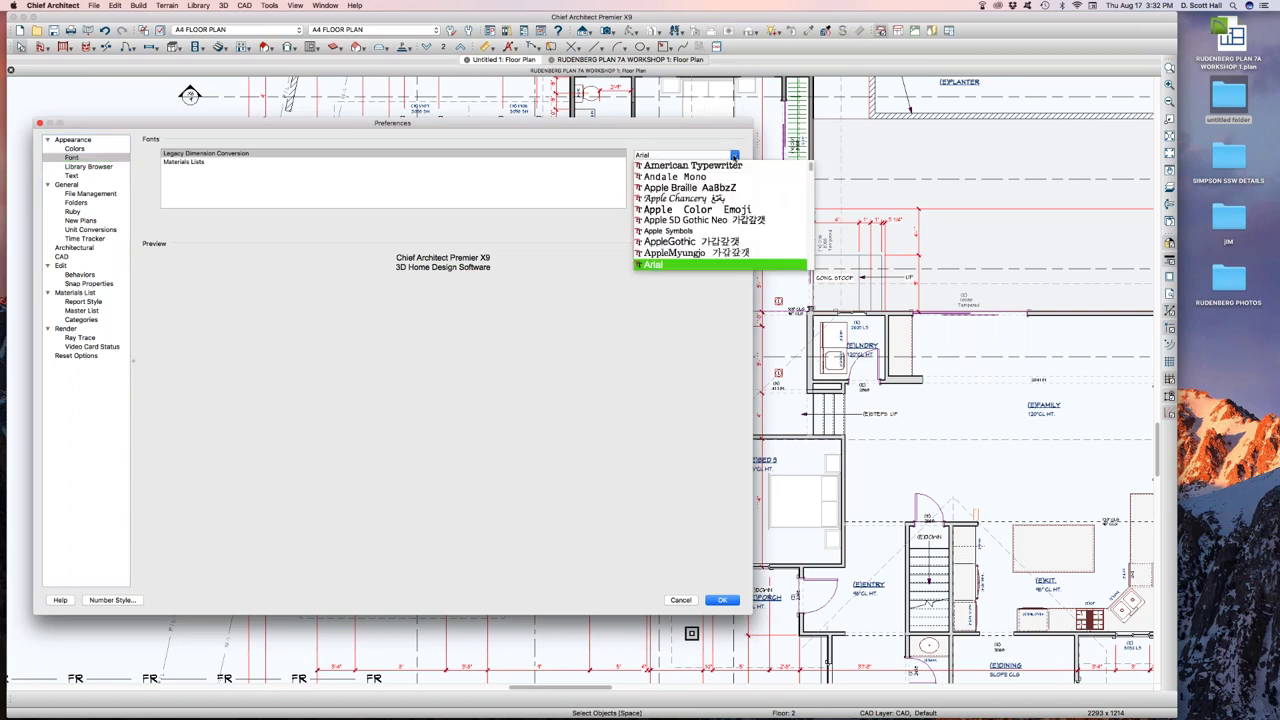
pyautogui.write('chi')
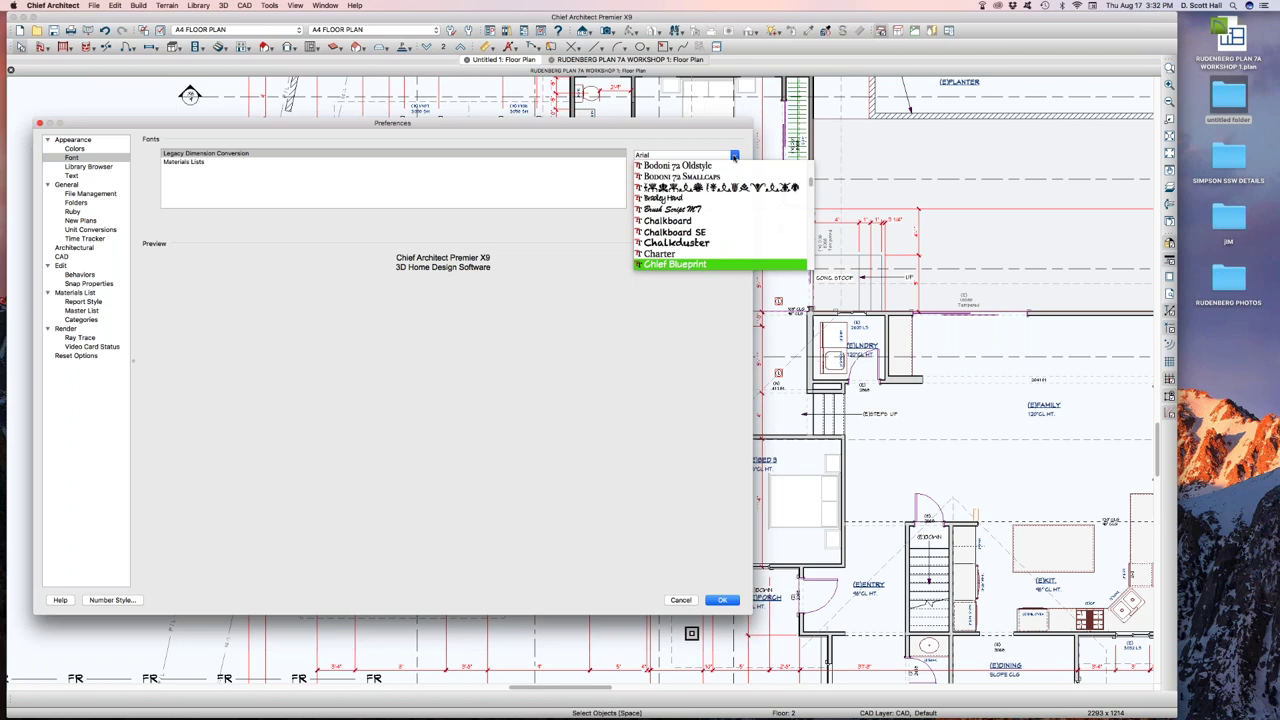
pyautogui.click(585, 318)
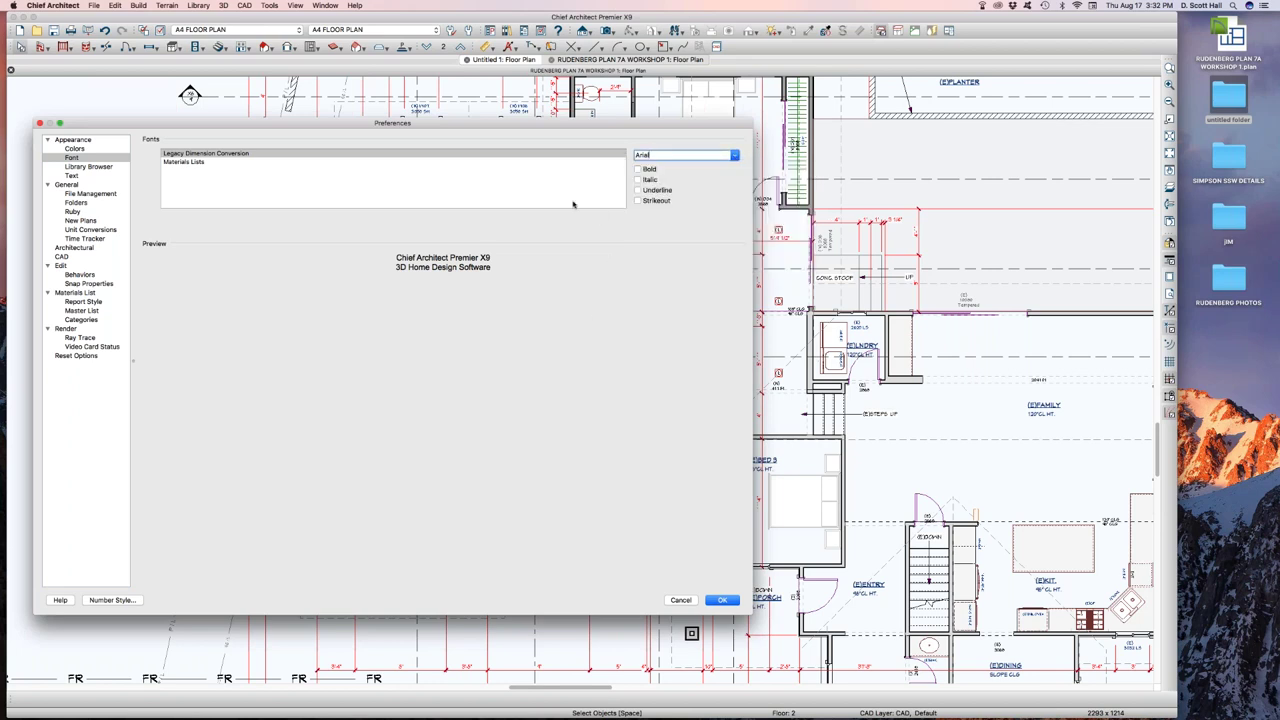
pyautogui.click(719, 154)
pyautogui.click(195, 162)
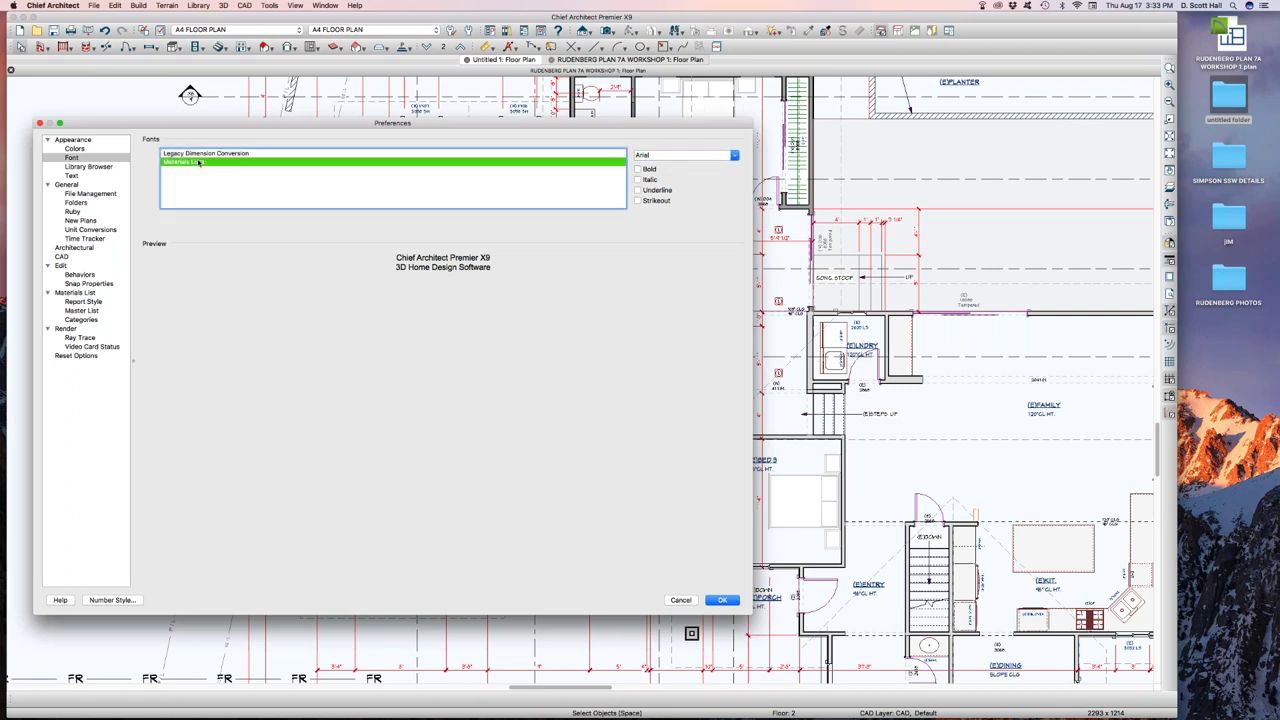
pyautogui.click(213, 155)
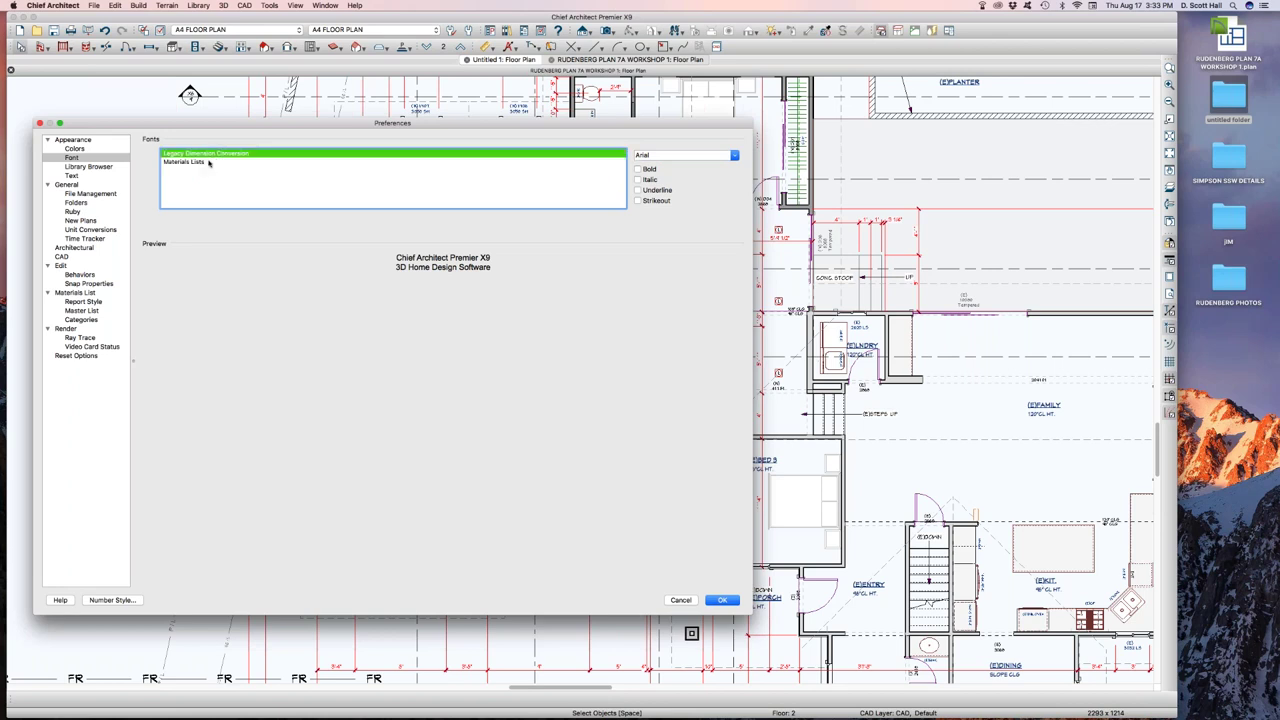
# - Check the Materials Lists font and the Library Browser preferences, and slightly enlarge the Library Browser window
pyautogui.click(206, 163)
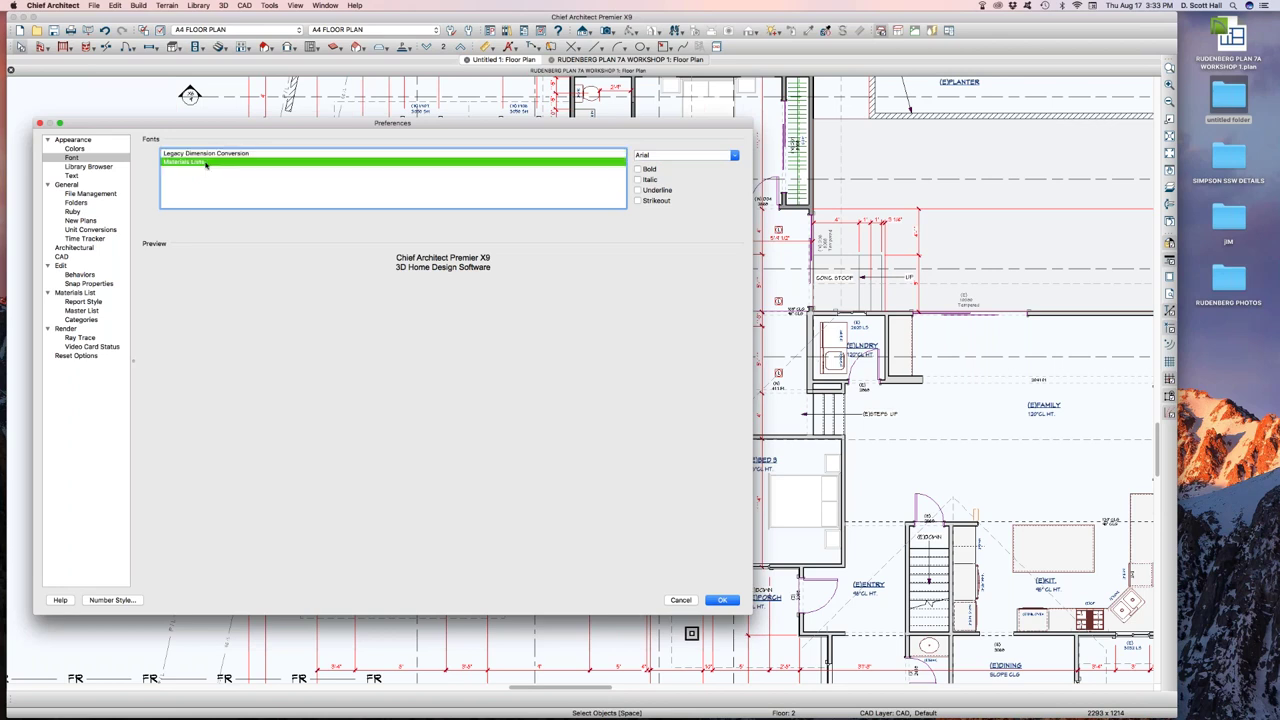
pyautogui.click(93, 166)
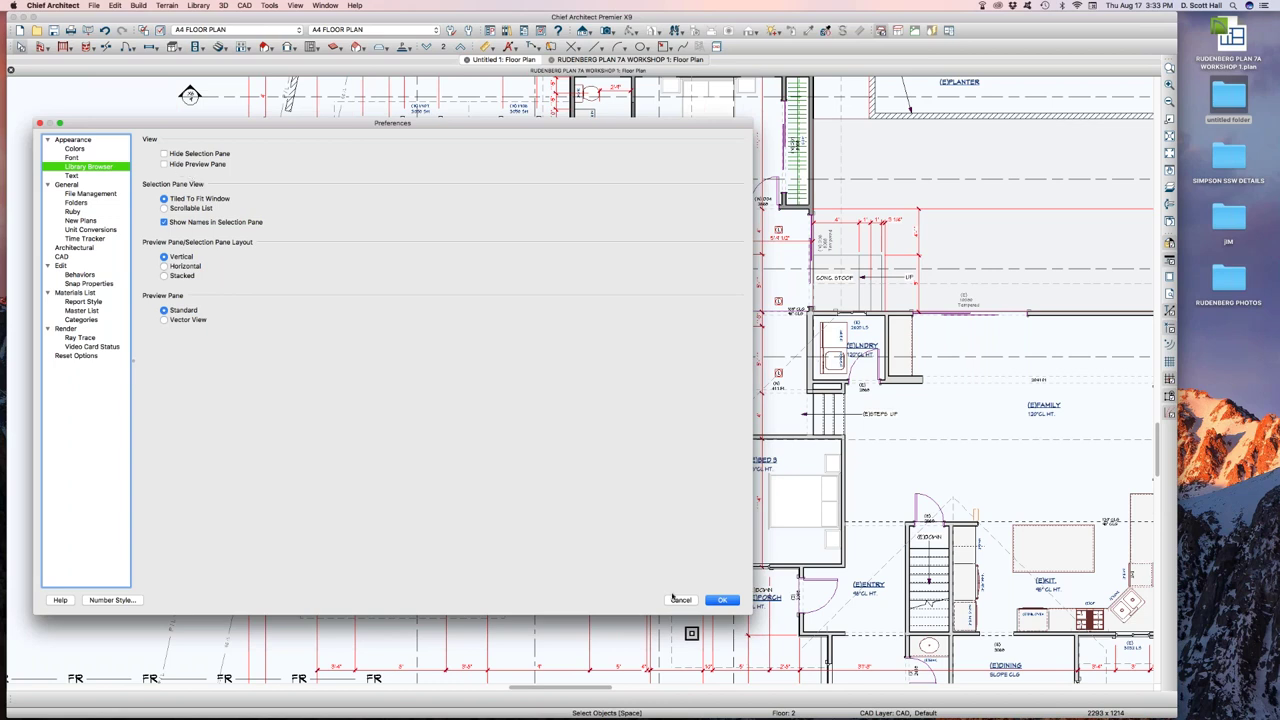
pyautogui.click(722, 600)
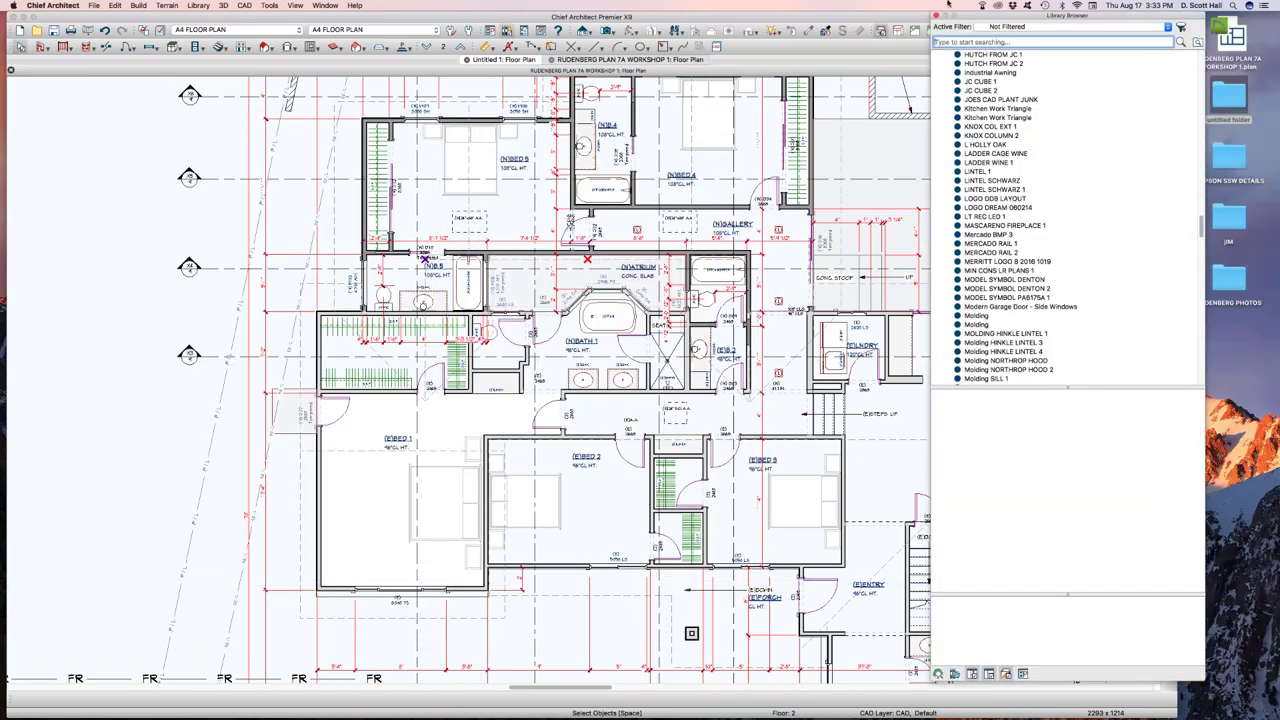
pyautogui.moveTo(1177, 682); pyautogui.dragTo(1207, 690)
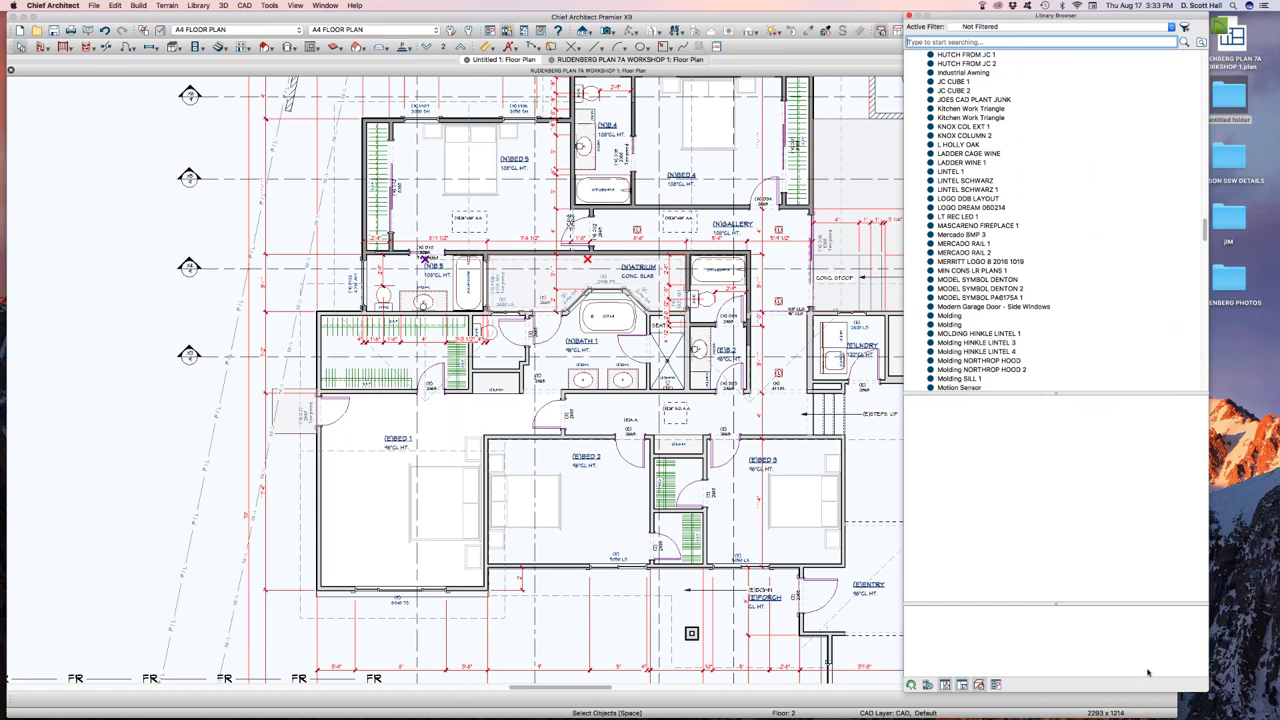
# - Hide both the selection pane and the preview pane of the Library Browser through the preferences
pyautogui.press('super+comma')
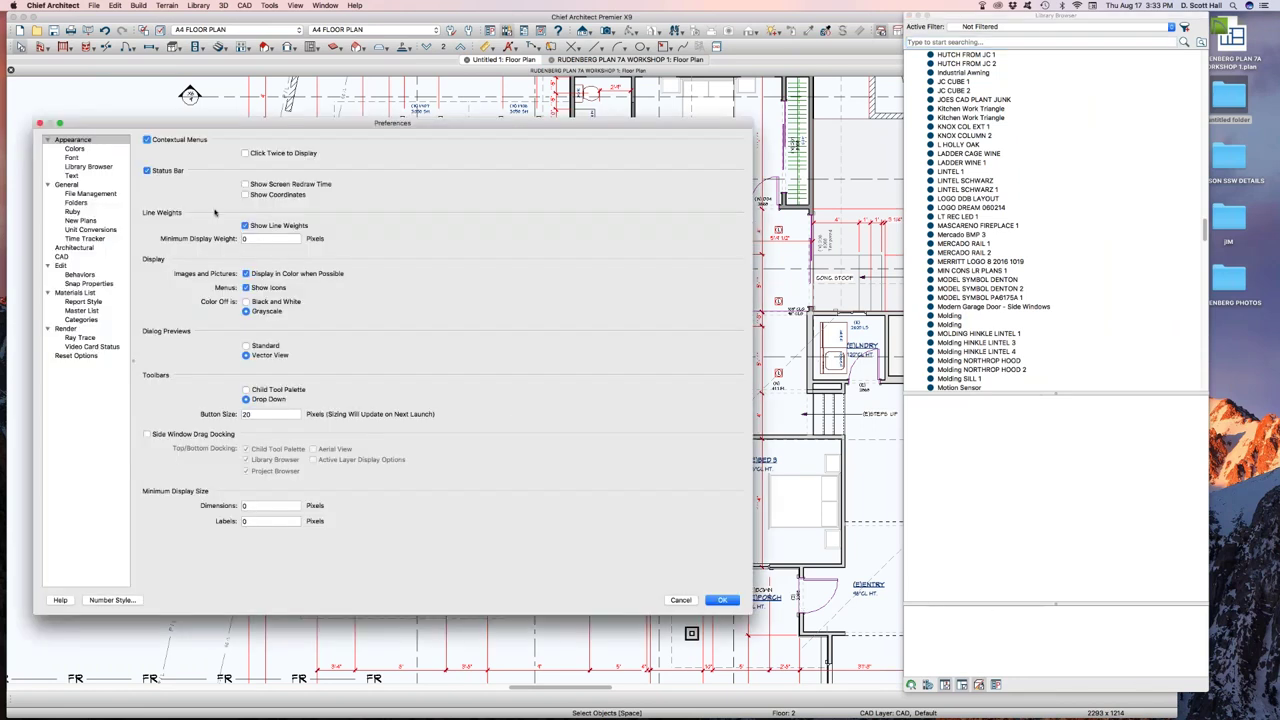
pyautogui.click(75, 169)
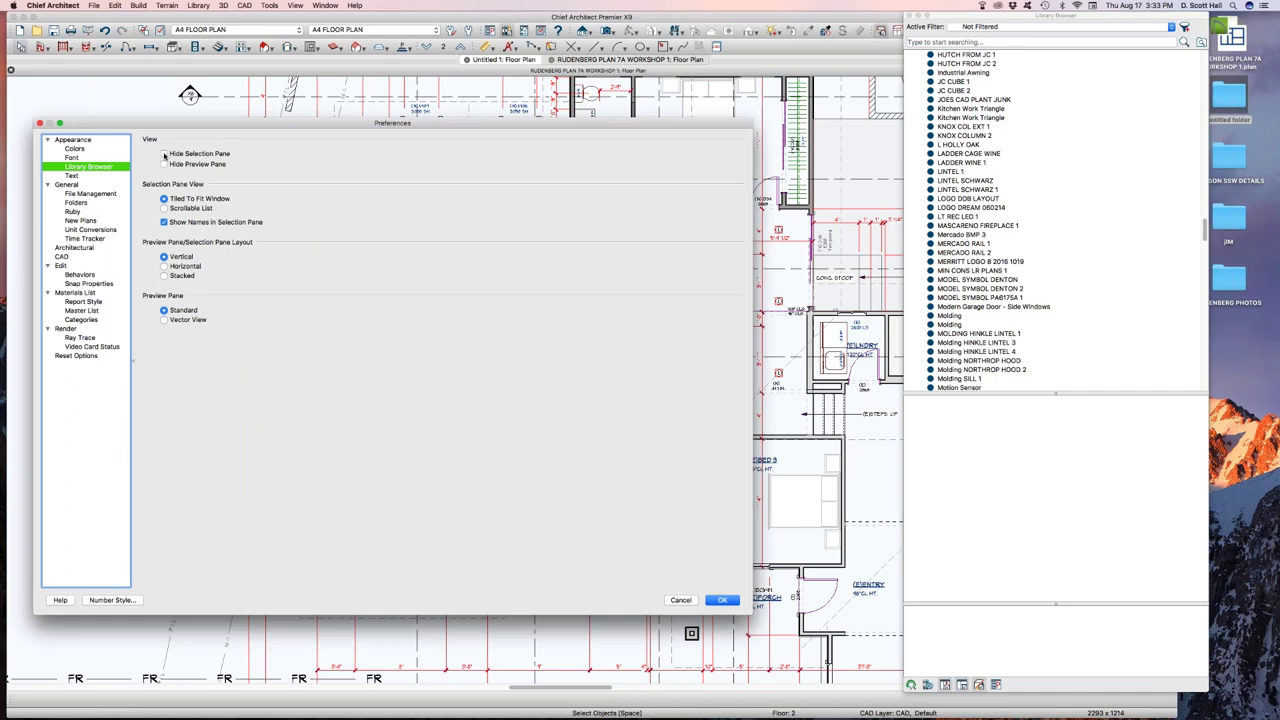
pyautogui.click(164, 154)
pyautogui.click(165, 165)
pyautogui.click(164, 154)
pyautogui.click(164, 154)
pyautogui.click(164, 164)
pyautogui.click(716, 601)
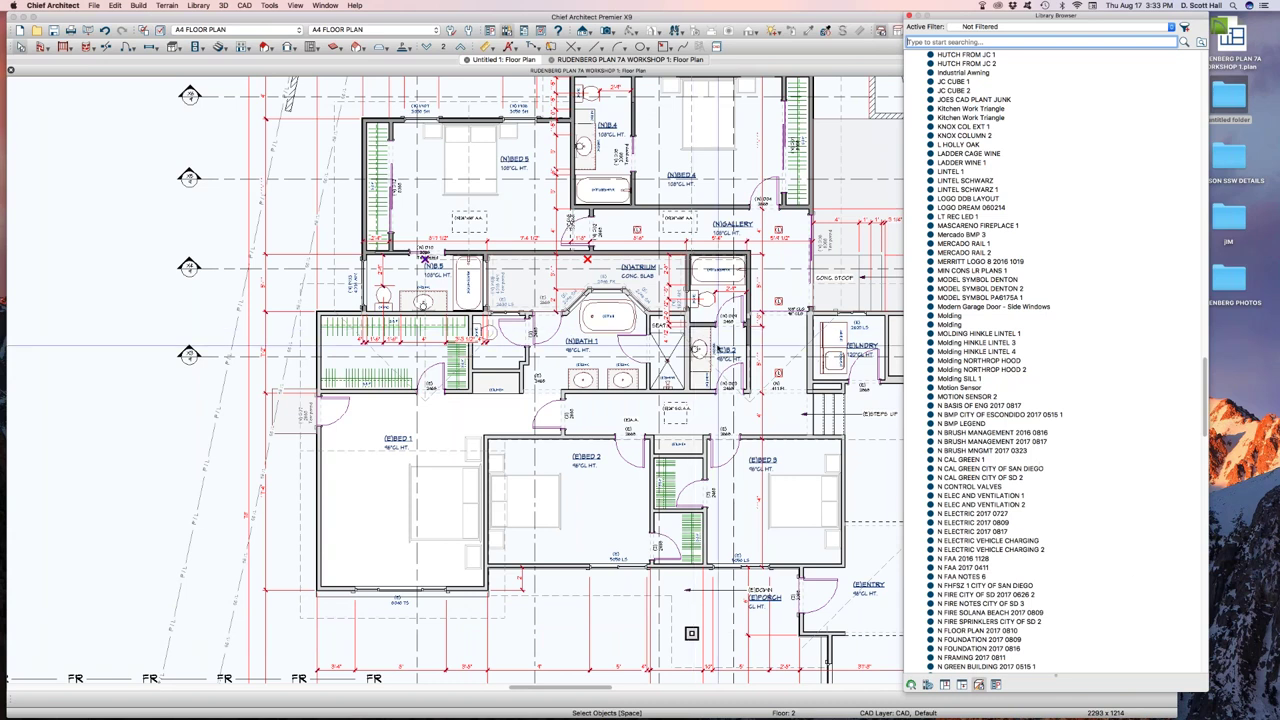
# - Move the Library Browser clear of the screen edge, show both of its panes again, and set its Selection Pane View to Scrollable List
pyautogui.moveTo(948, 20); pyautogui.dragTo(843, 5)
pyautogui.press('super+comma')
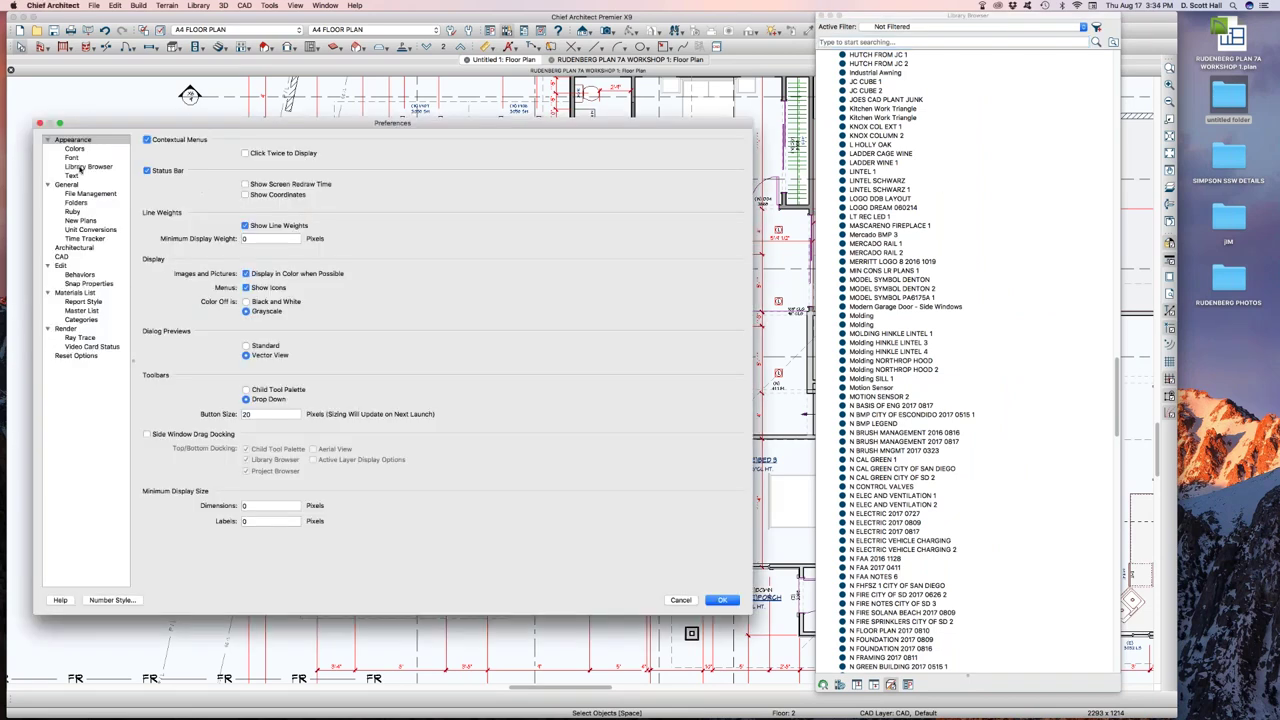
pyautogui.click(82, 166)
pyautogui.click(185, 164)
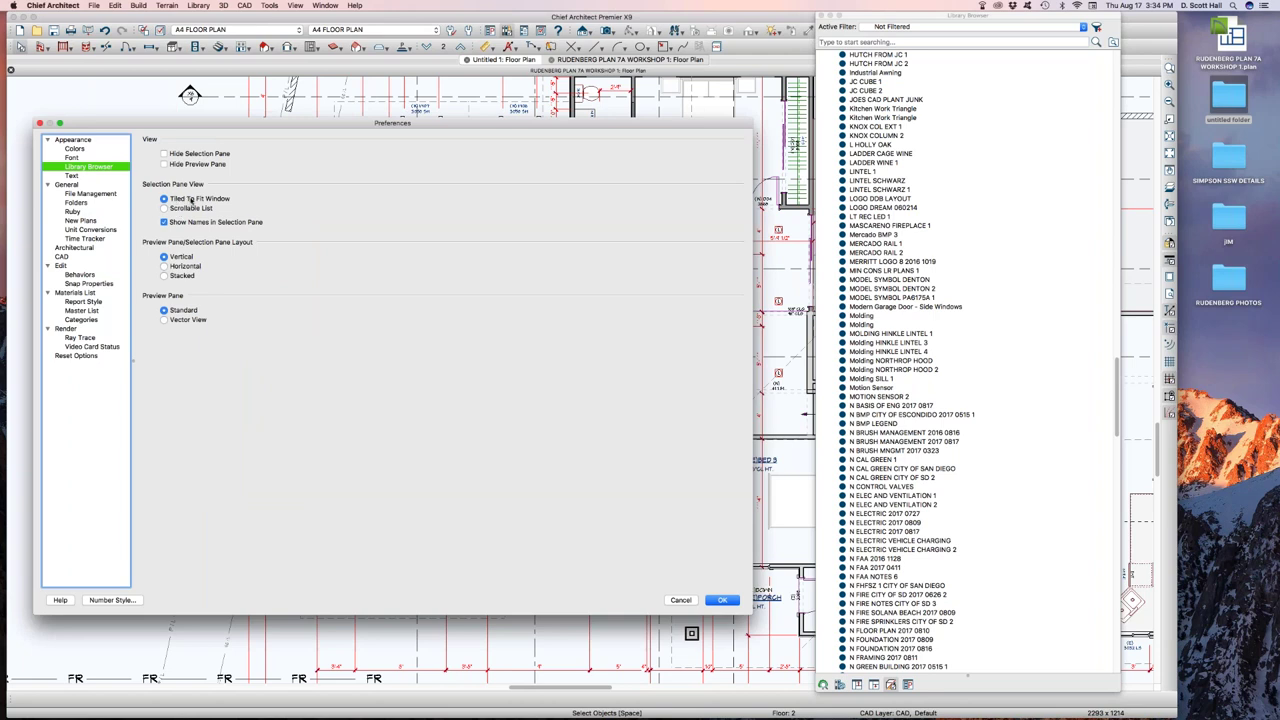
pyautogui.click(190, 208)
pyautogui.click(722, 599)
# - Preview the HOSE BIB WATER REF library item and recheck the Selection Pane View option in the Library Browser preferences
pyautogui.scroll(15, 1000, 250)
pyautogui.click(902, 244)
pyautogui.scroll(15, 902, 246)
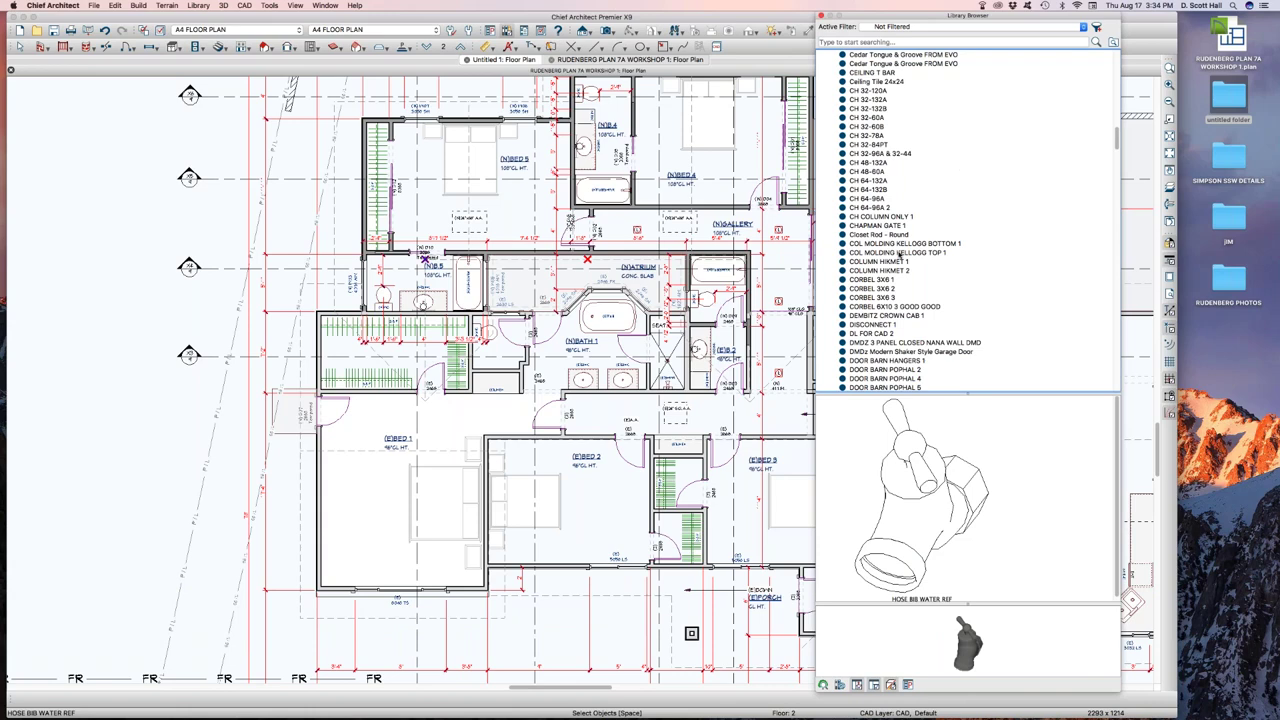
pyautogui.press('super+comma')
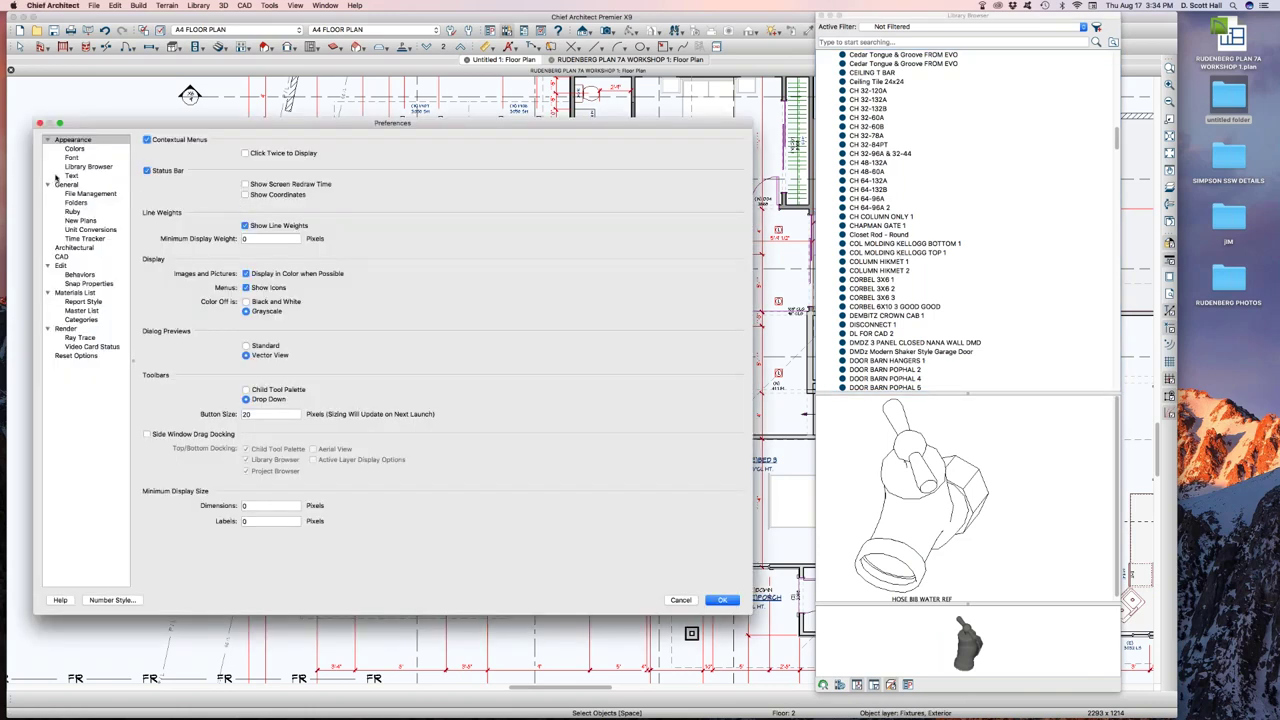
pyautogui.click(72, 167)
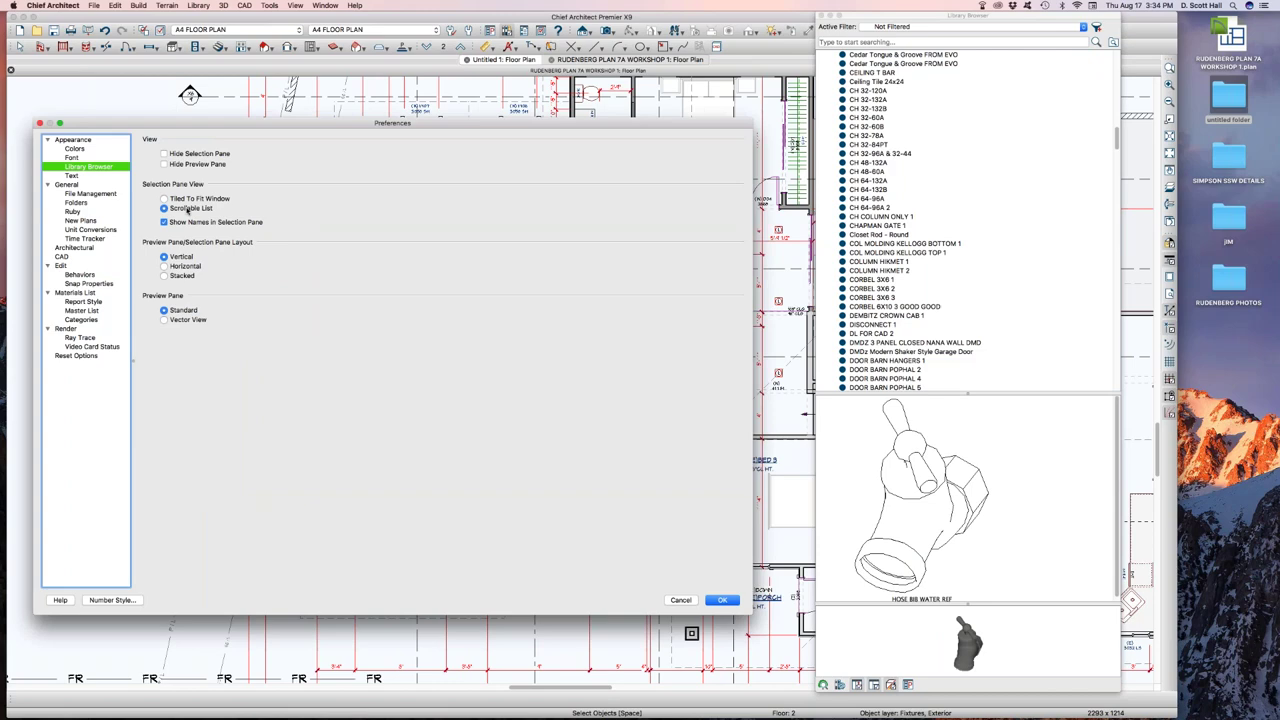
pyautogui.click(722, 600)
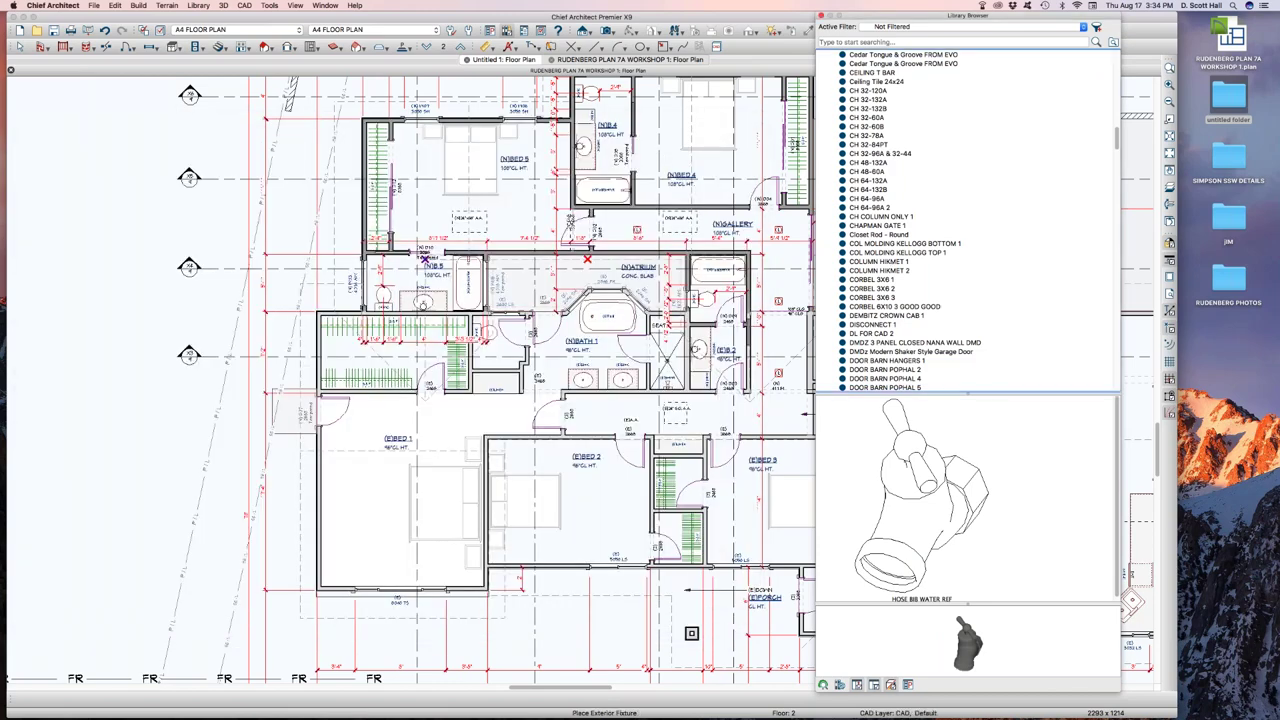
# - Browse the User Catalog in the scrollable view, previewing -My Notes, -K&B ToolKit- CAD Blocks and the Cabinet Duplex in Cabinet Outlets
pyautogui.click(879, 261)
pyautogui.scroll(10, 881, 221)
pyautogui.scroll(5, 881, 221)
pyautogui.click(866, 145)
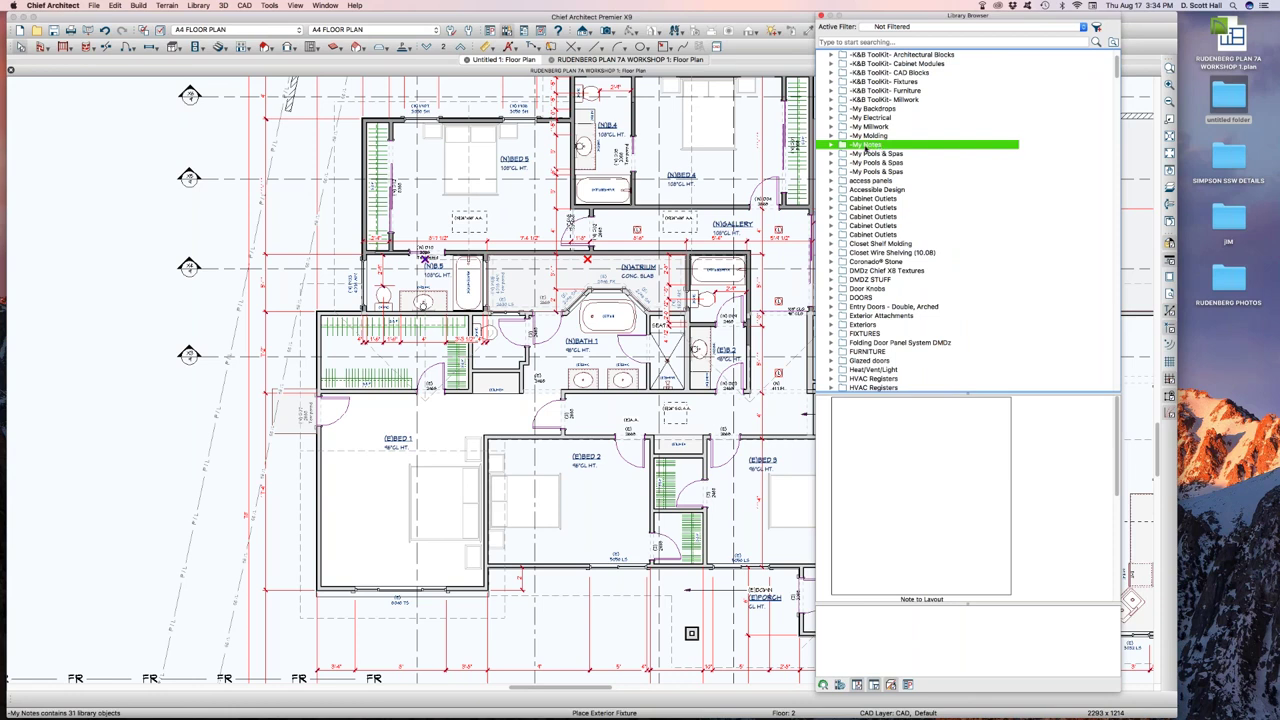
pyautogui.scroll(3, 866, 145)
pyautogui.click(866, 145)
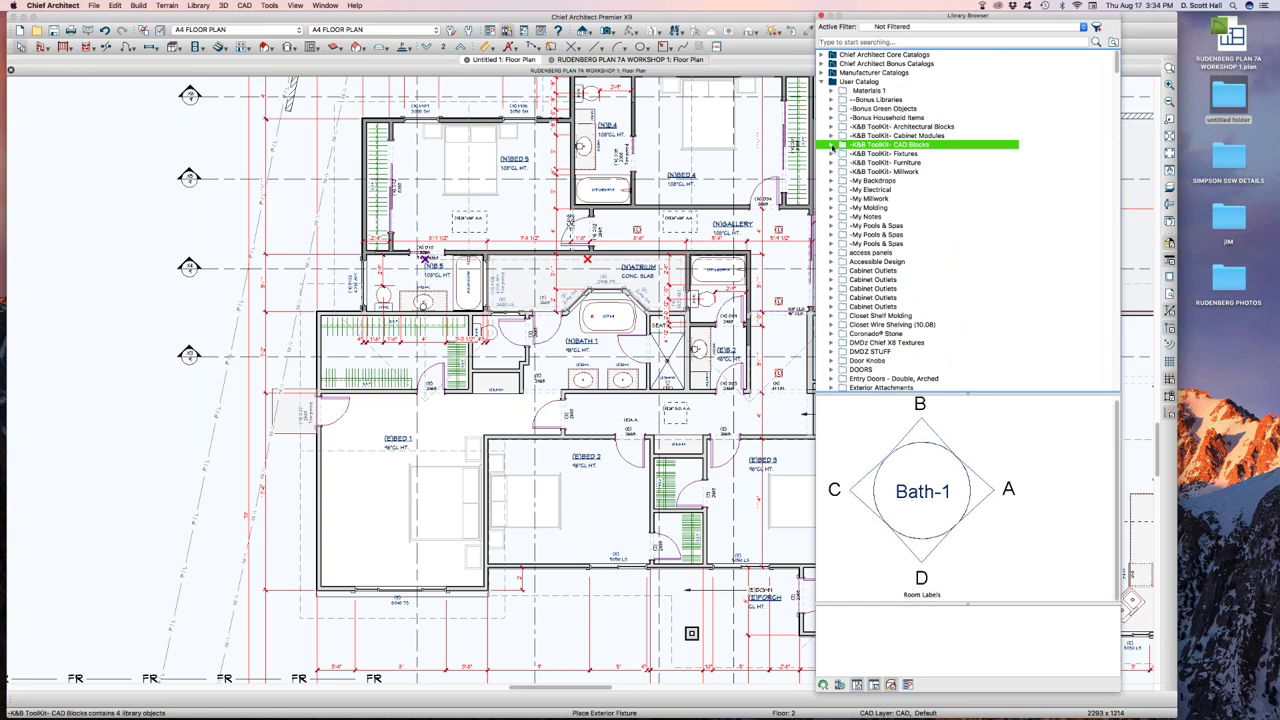
pyautogui.click(832, 145)
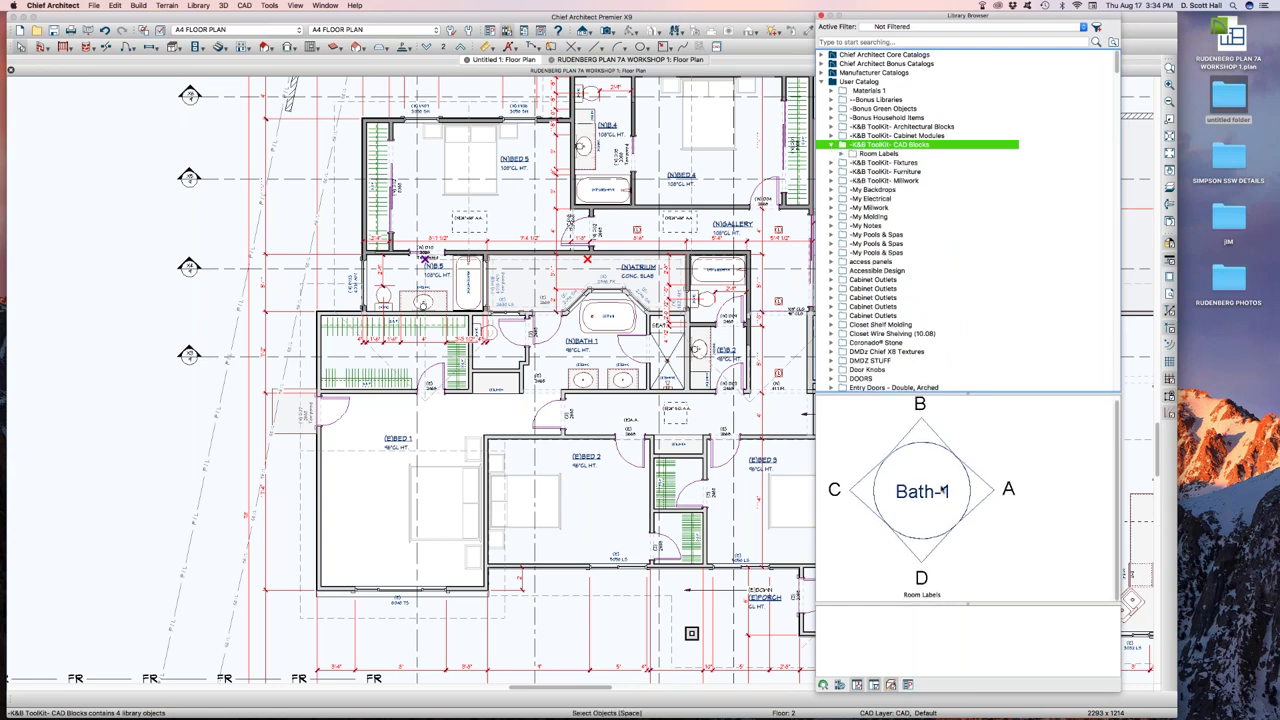
pyautogui.click(831, 280)
pyautogui.click(862, 281)
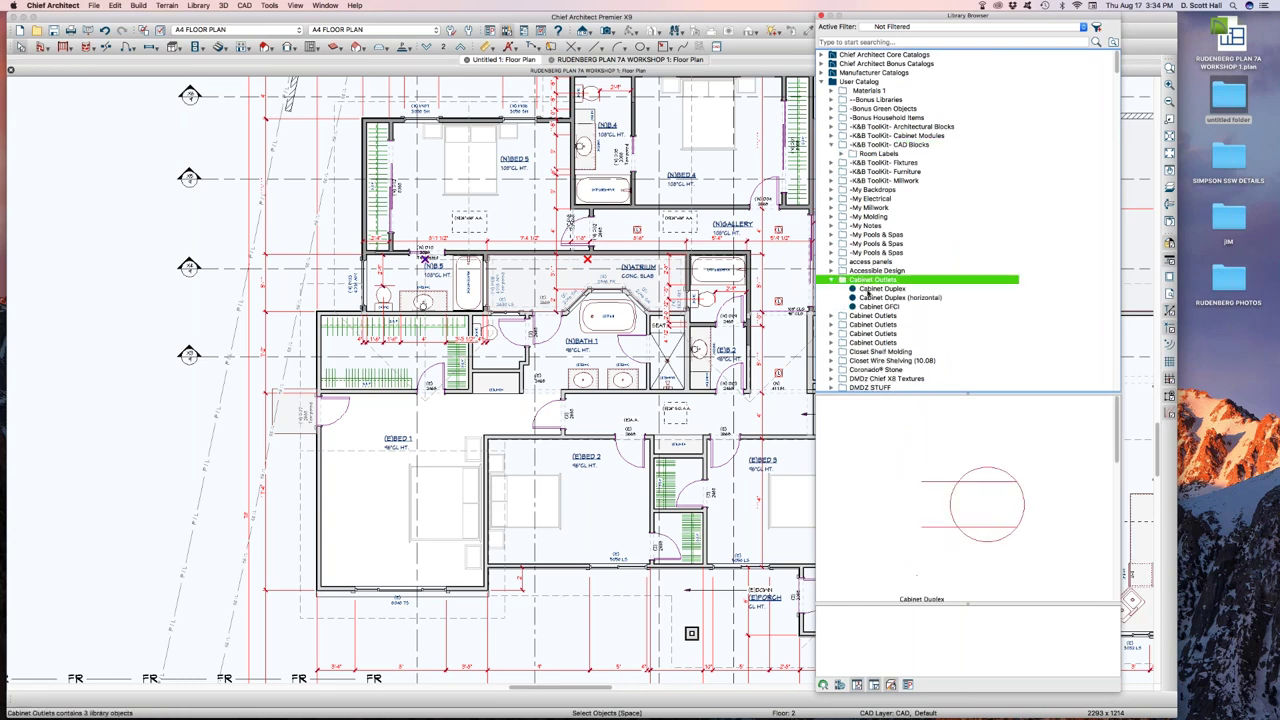
pyautogui.click(867, 289)
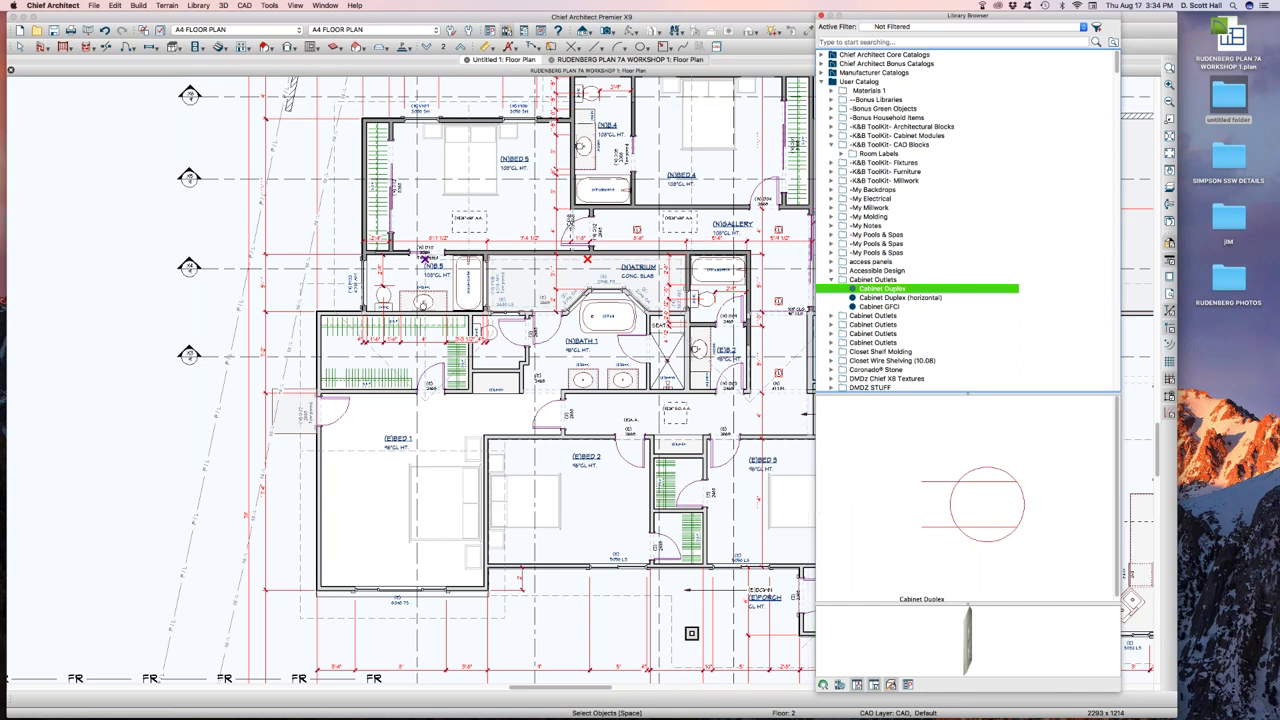
# - Open the Bittersweet set under Beds No.4 Bedroom Sets in the Chief Architect Bonus Catalogs to preview its furniture
pyautogui.click(820, 63)
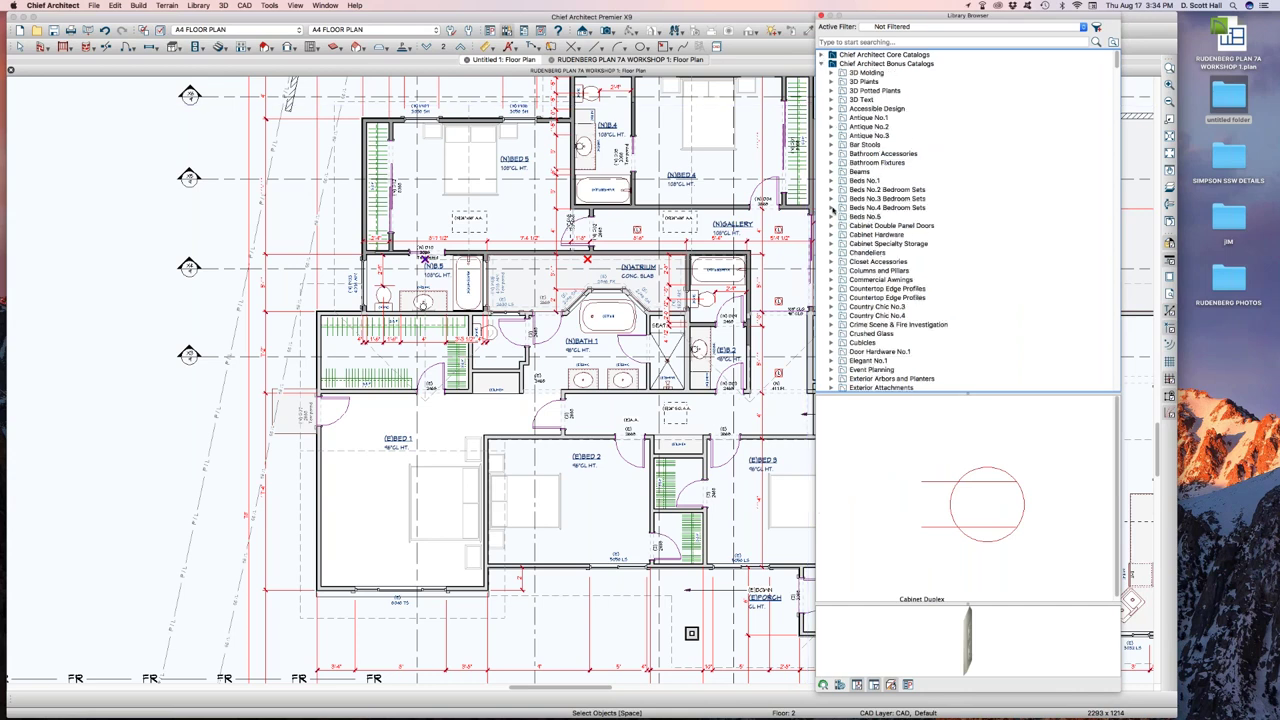
pyautogui.click(833, 208)
pyautogui.click(842, 216)
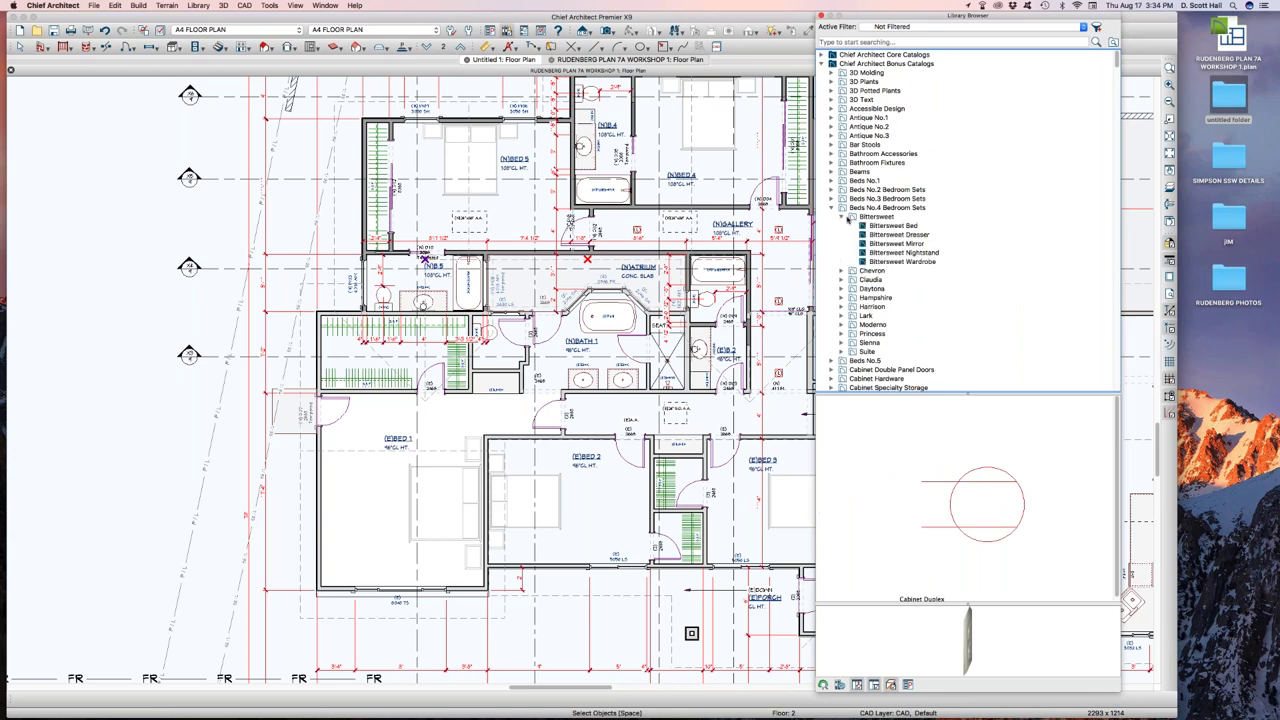
pyautogui.click(851, 218)
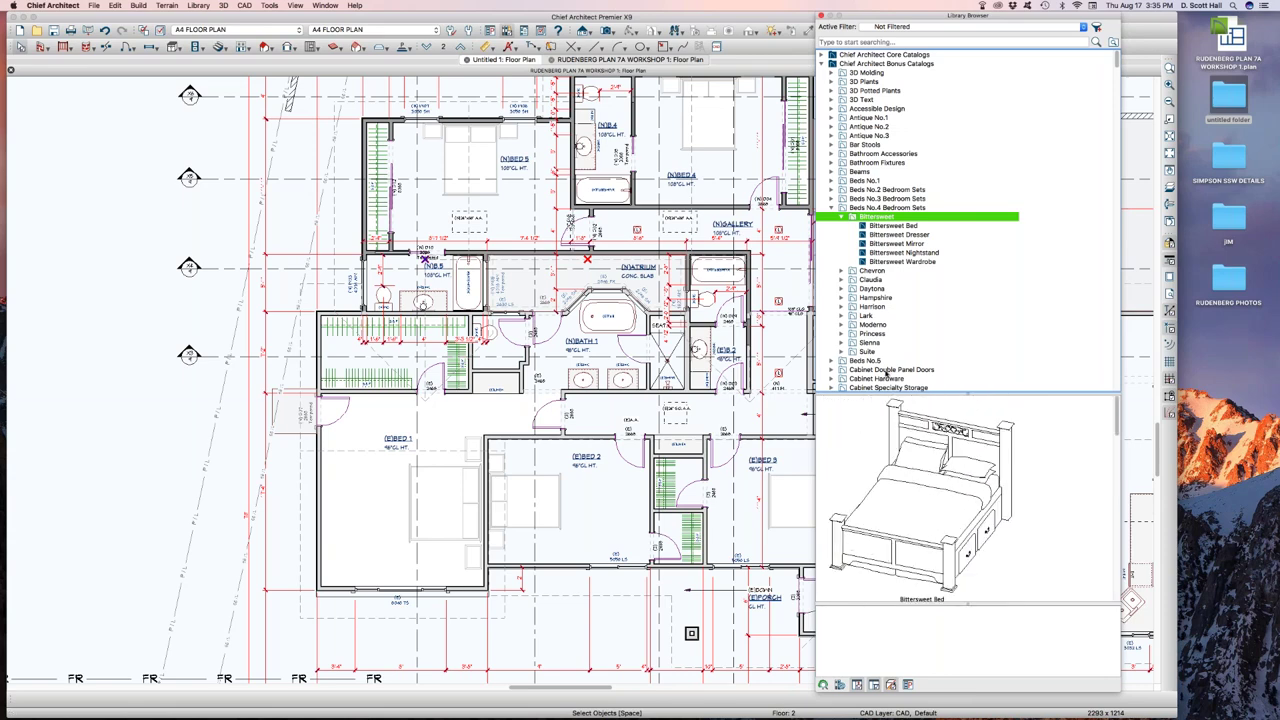
# - Set the Library Browser's Selection Pane View to Tiled To Fit Window in the preferences
pyautogui.press('super+comma')
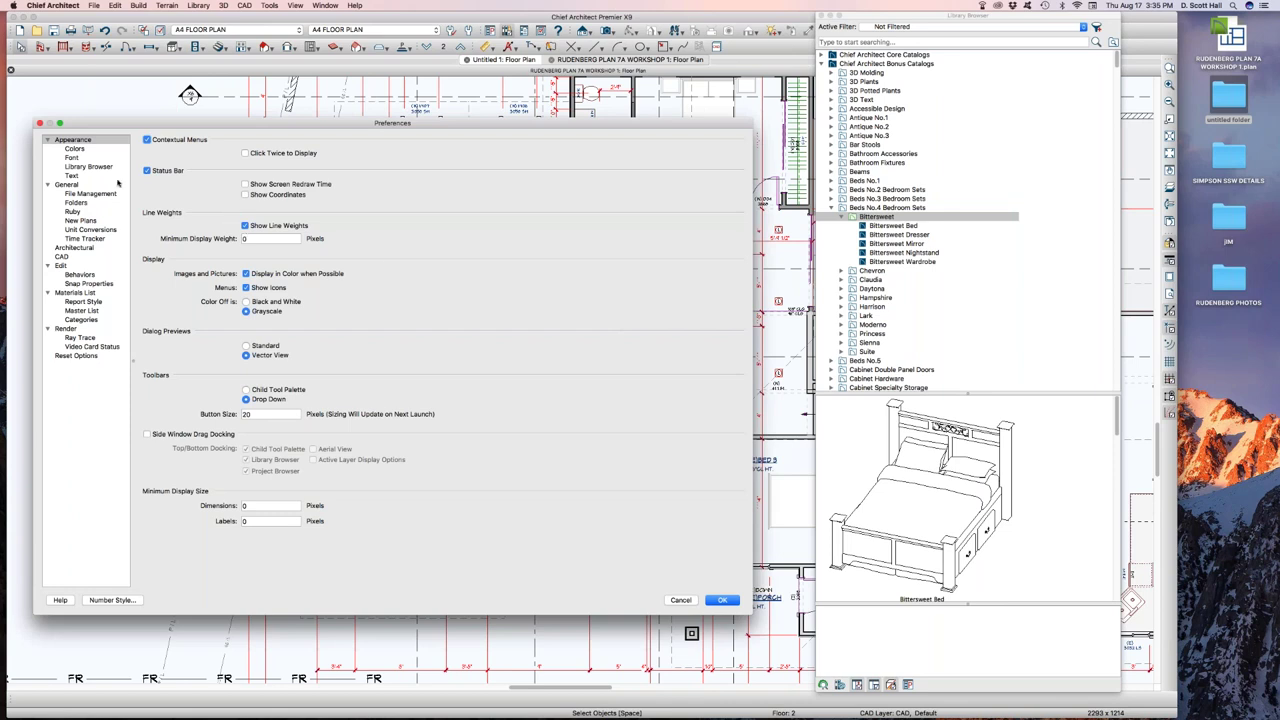
pyautogui.click(80, 167)
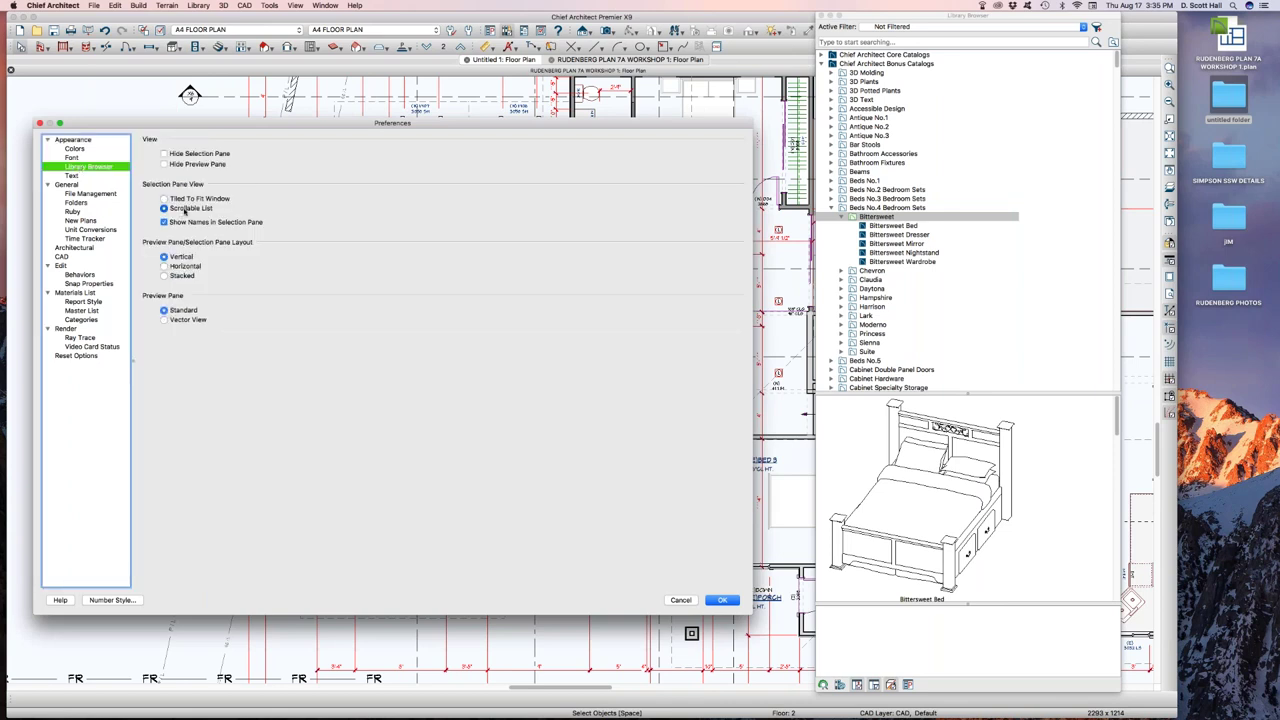
pyautogui.click(164, 199)
pyautogui.press('Return')
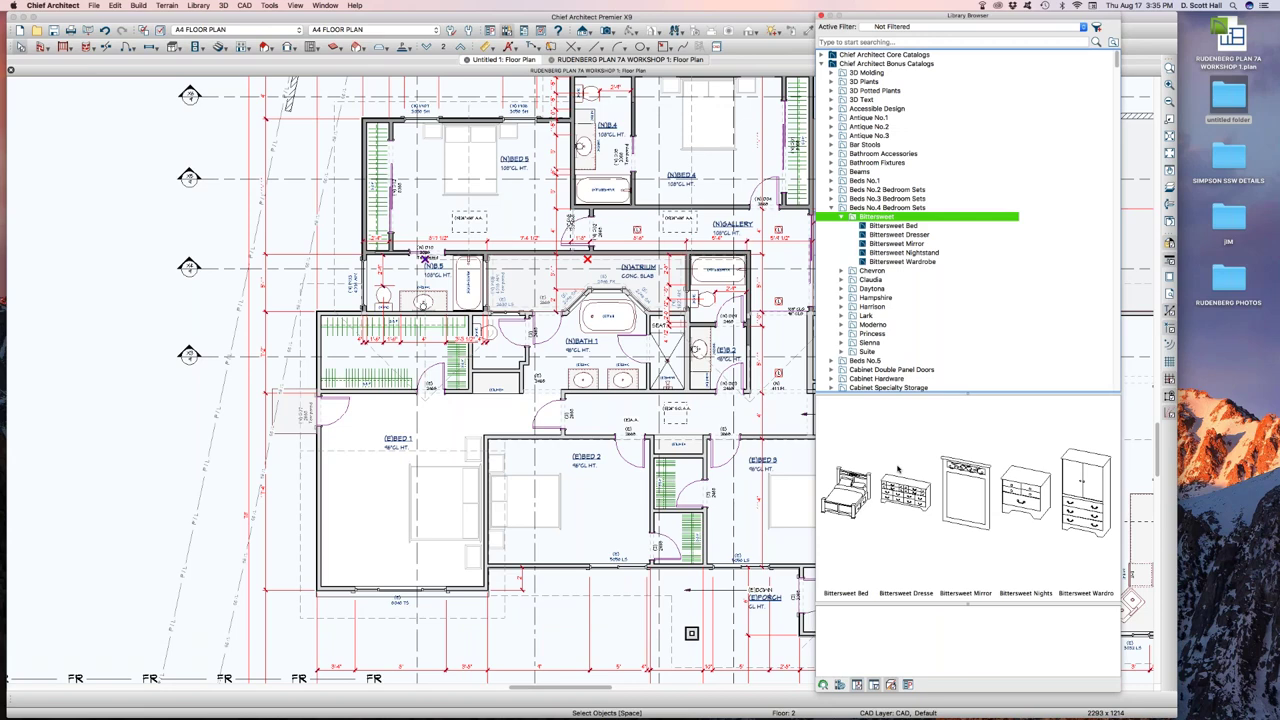
# - Change the Library Browser's Preview Pane/Selection Pane Layout to Horizontal in the preferences
pyautogui.press('super+comma')
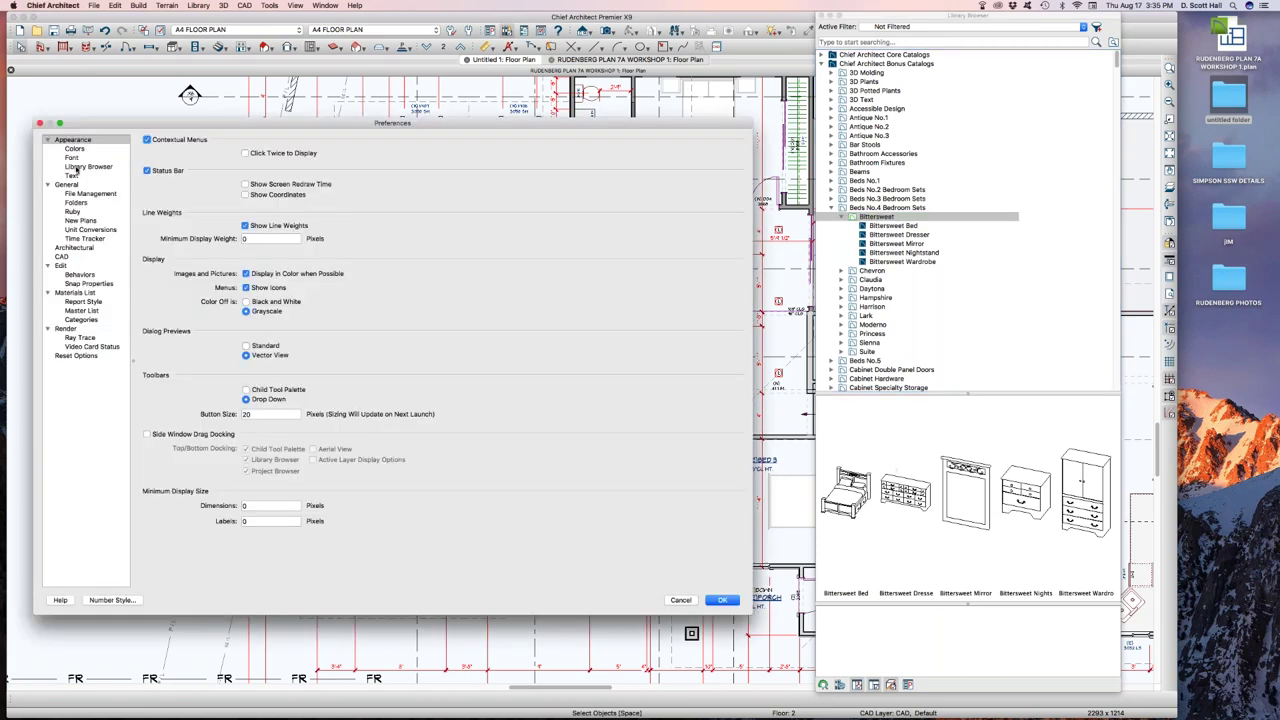
pyautogui.click(88, 166)
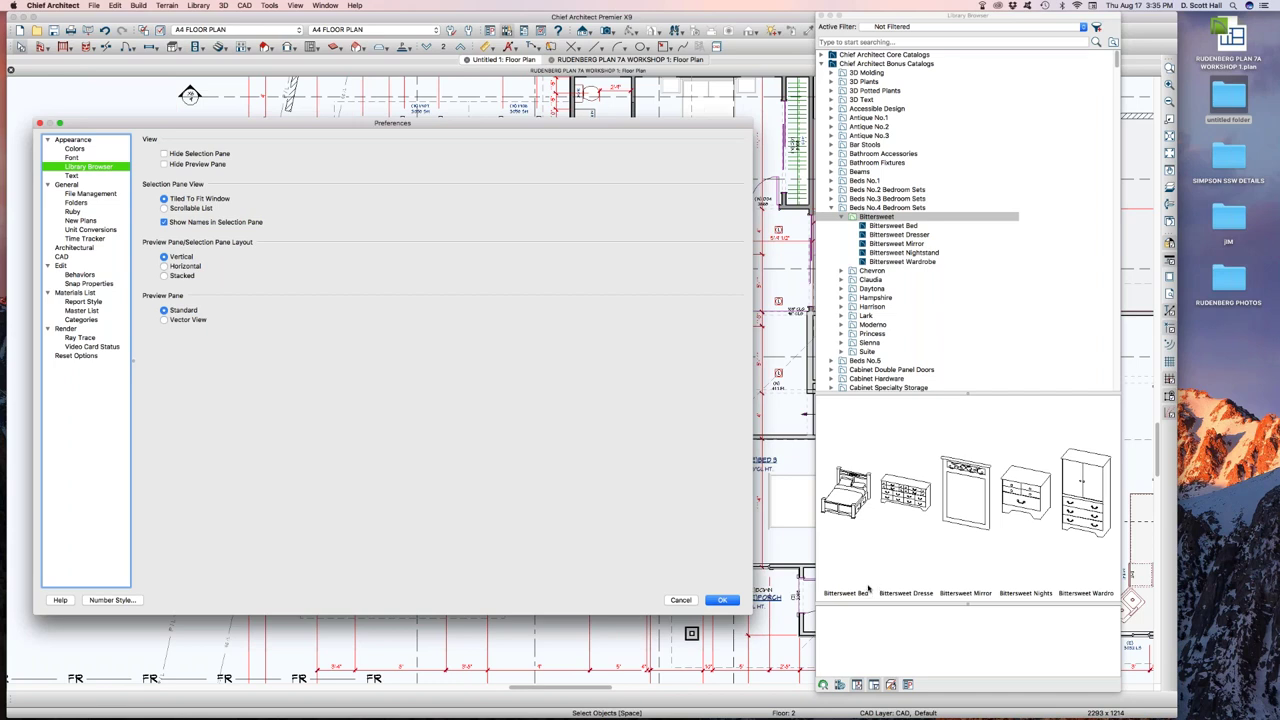
pyautogui.click(163, 266)
pyautogui.click(734, 599)
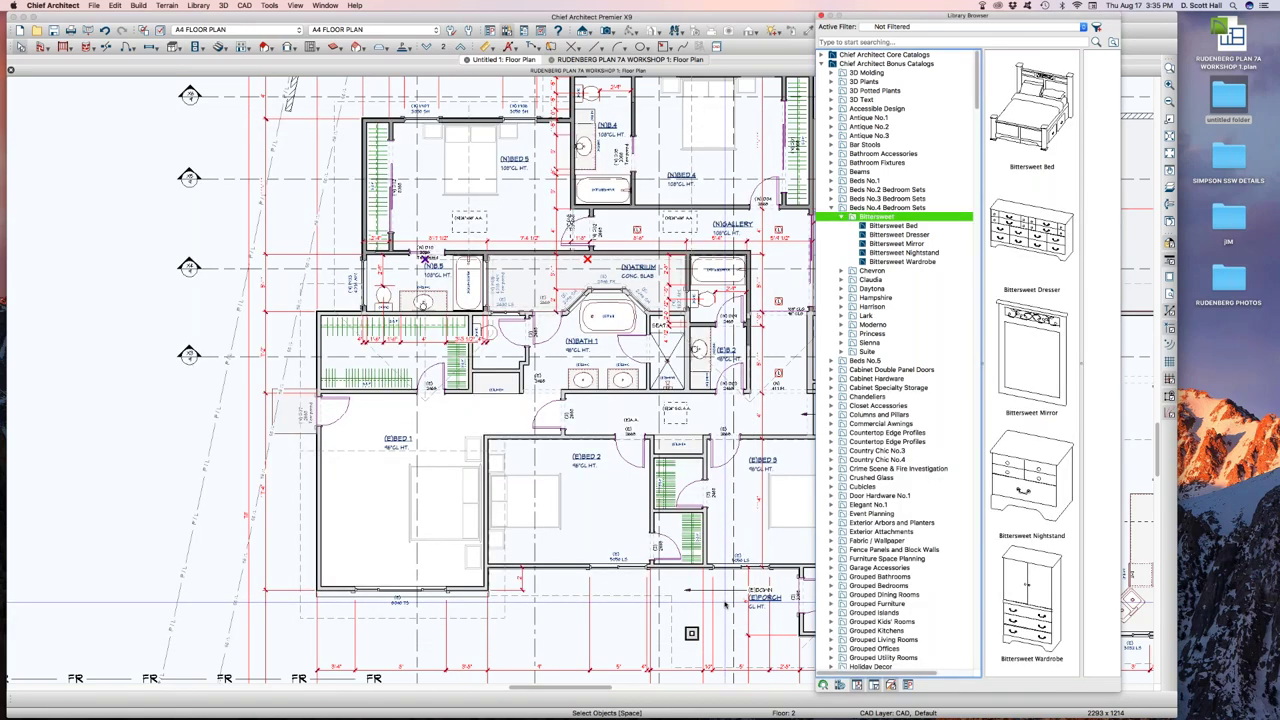
# - Set the Preview Pane/Selection Pane Layout to Stacked and enlarge the preview pane in the Library Browser
pyautogui.press('super+comma')
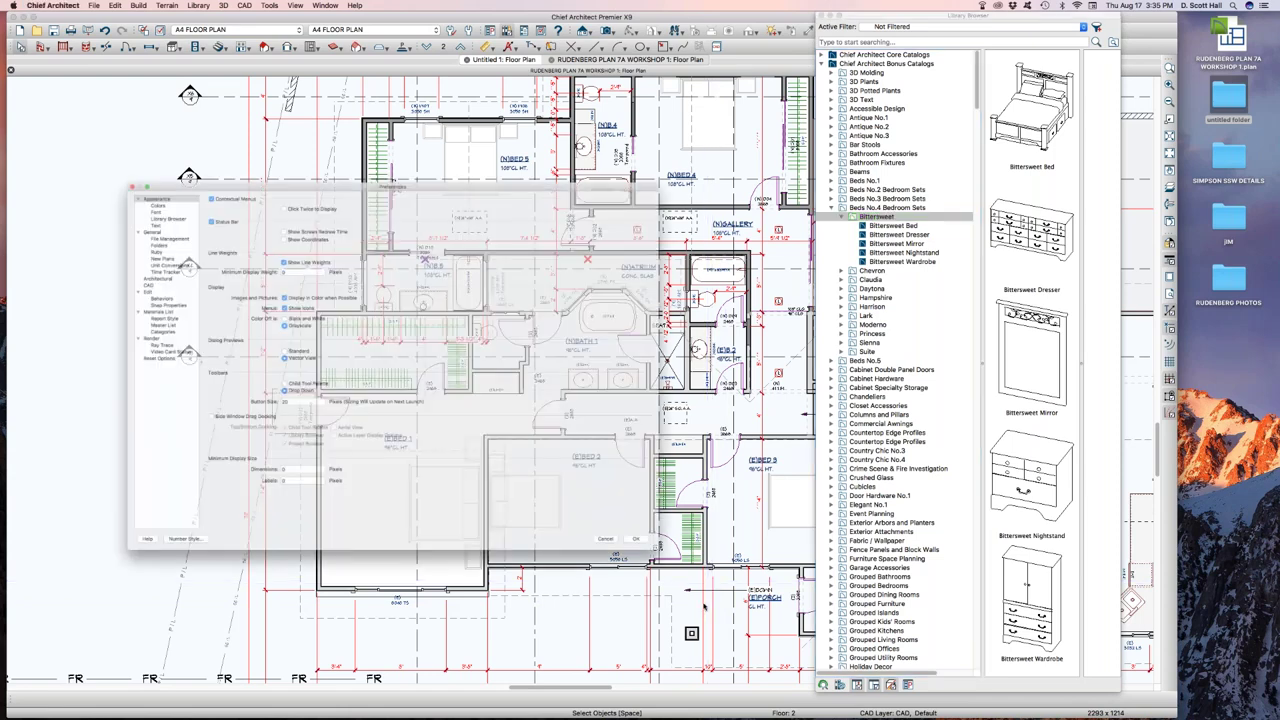
pyautogui.click(82, 167)
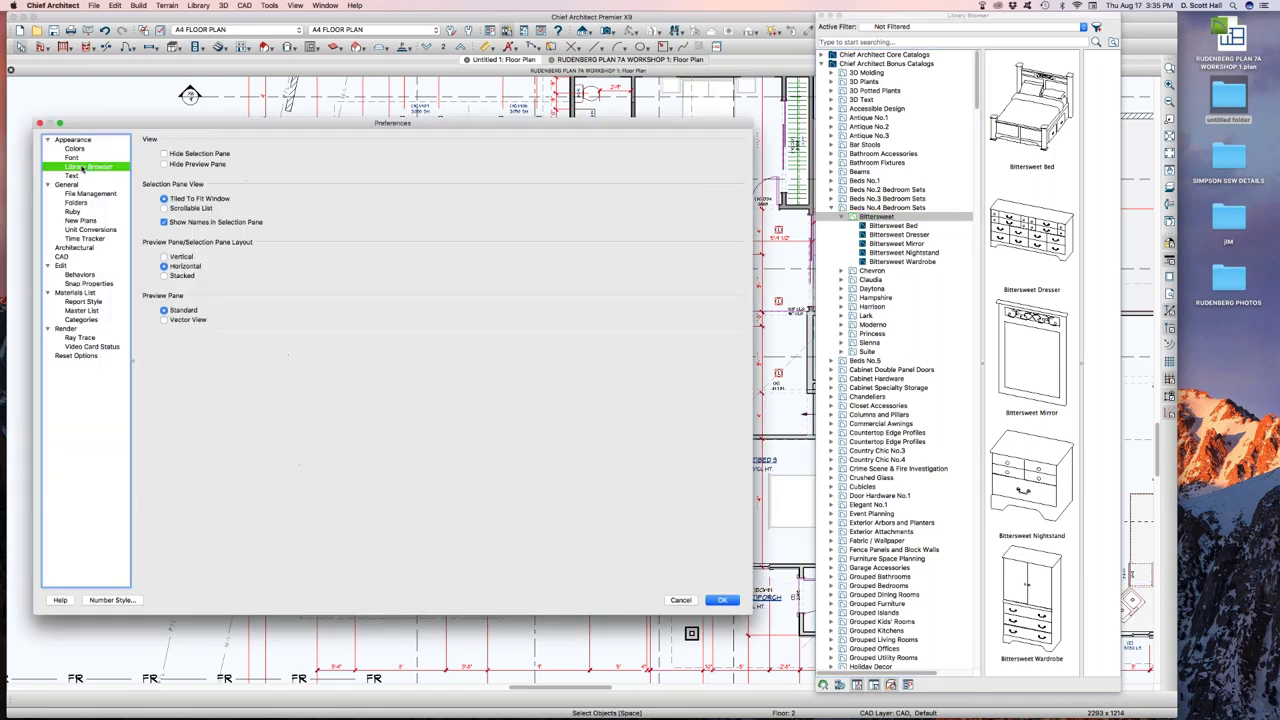
pyautogui.click(181, 276)
pyautogui.click(721, 601)
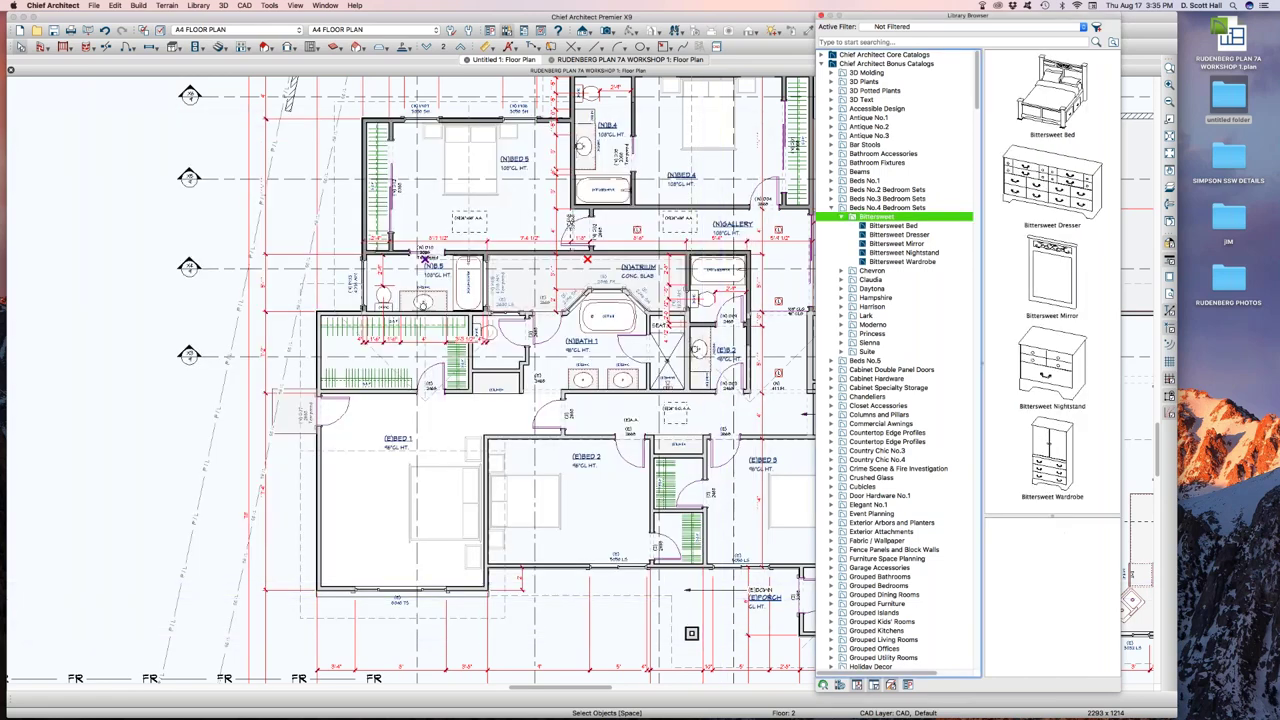
pyautogui.moveTo(1020, 515); pyautogui.dragTo(1020, 382)
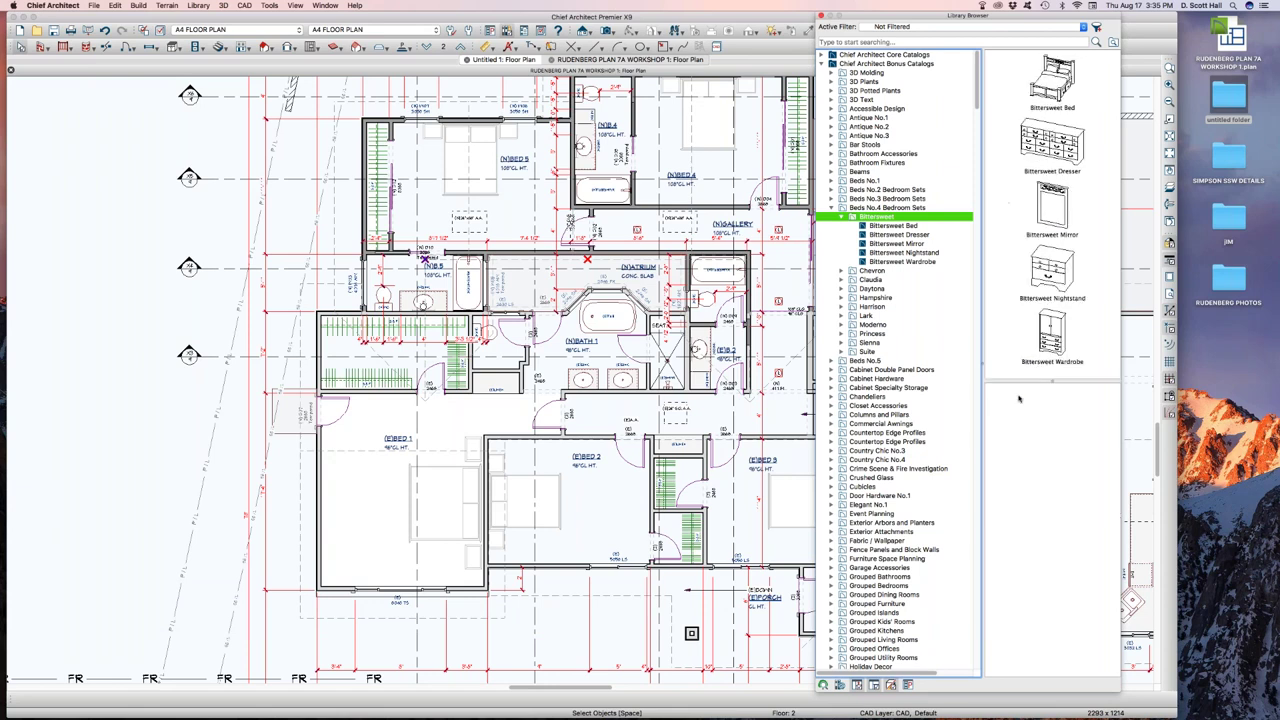
# - Preview the Bittersweet Nightstand, return to the Bittersweet folder, and move the Library Browser away from the floor plan
pyautogui.click(875, 252)
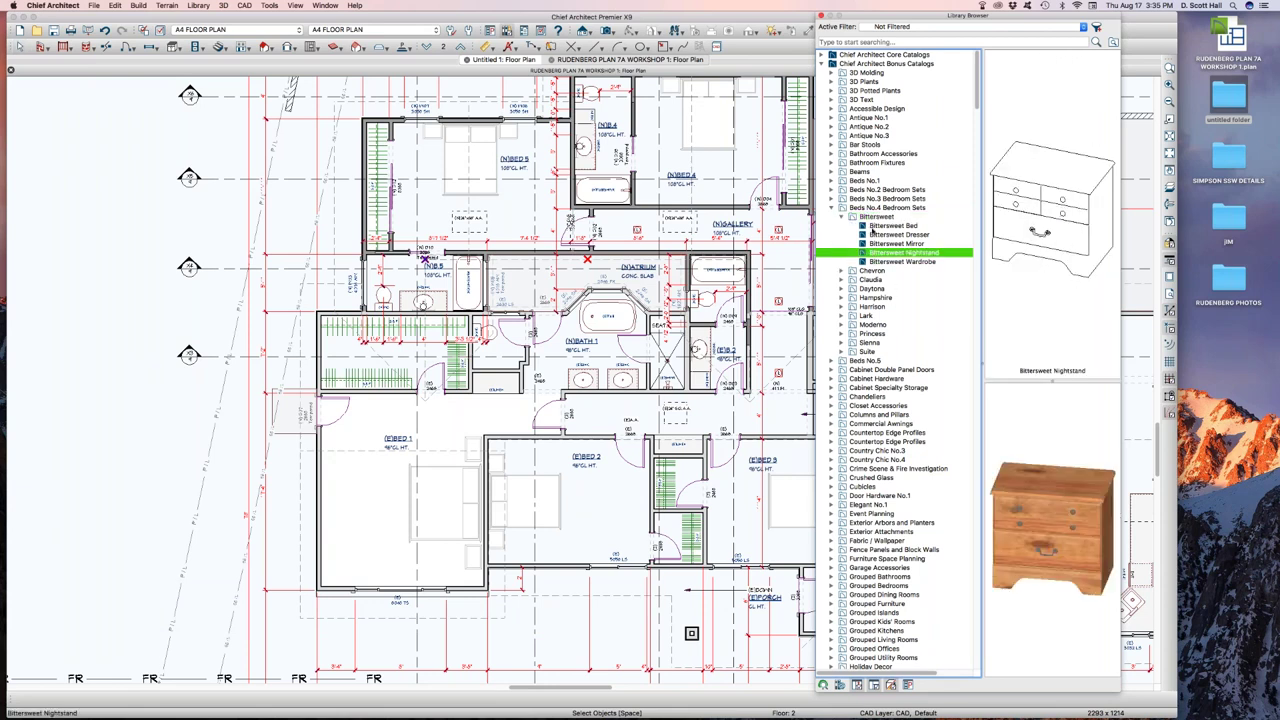
pyautogui.click(876, 216)
pyautogui.moveTo(871, 18); pyautogui.dragTo(976, 18)
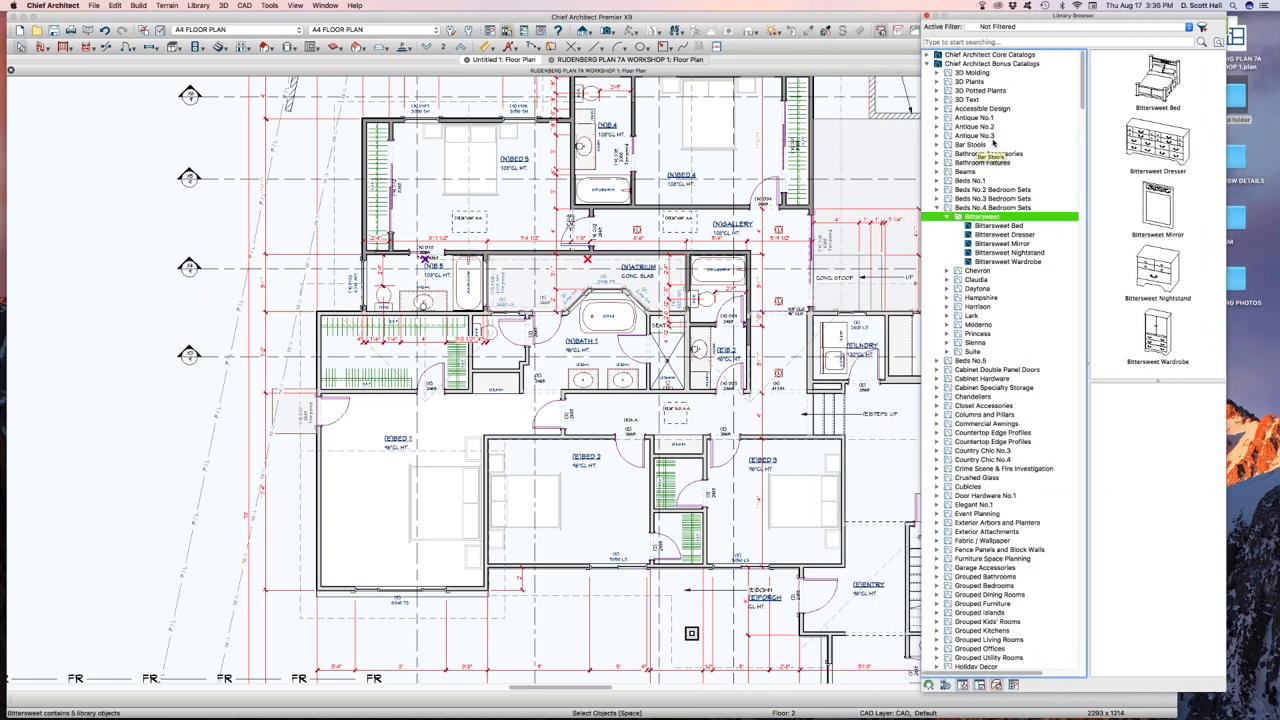
# - Set the Library Browser's Preview Pane/Selection Pane Layout to Vertical in the preferences
pyautogui.press('super+comma')
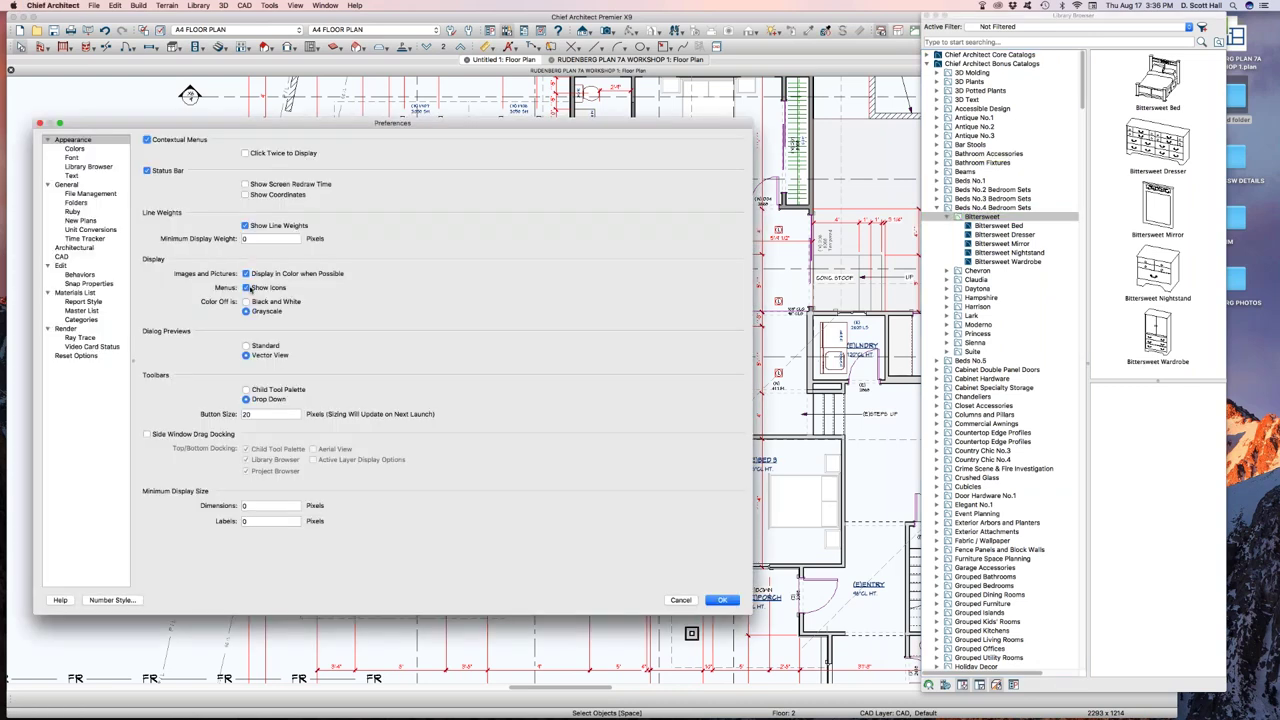
pyautogui.click(84, 167)
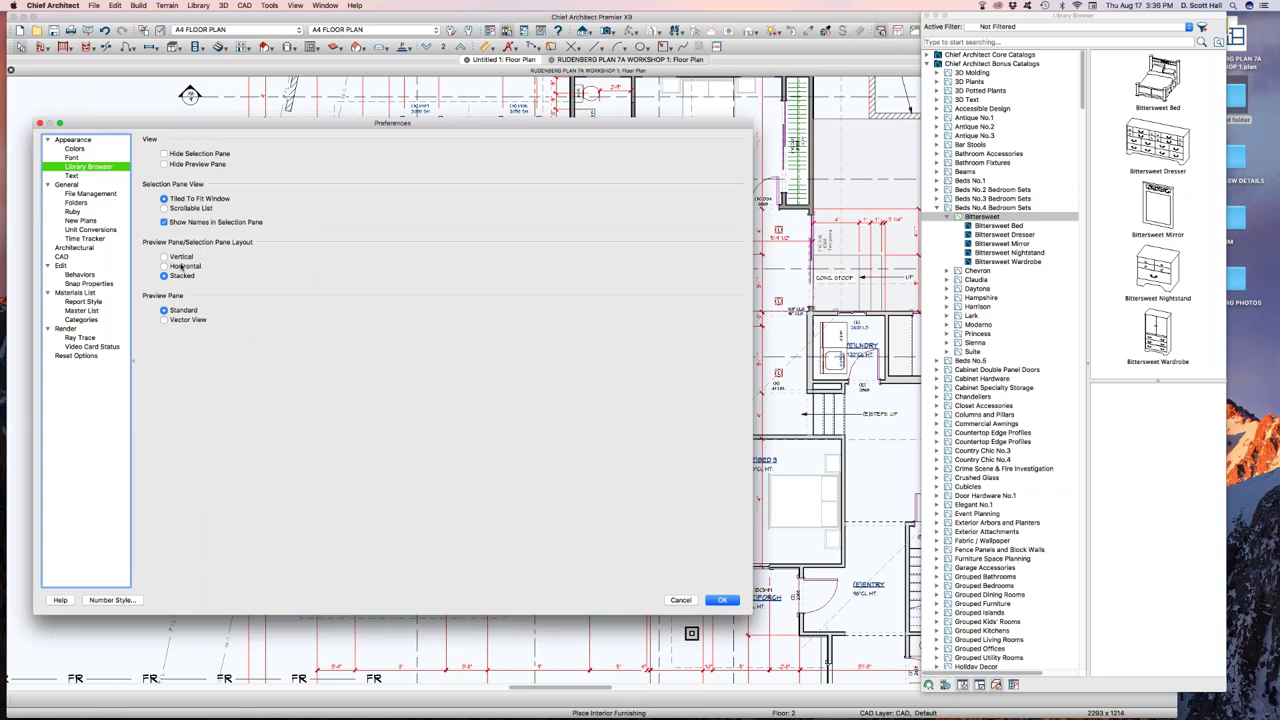
pyautogui.click(181, 258)
pyautogui.press('Return')
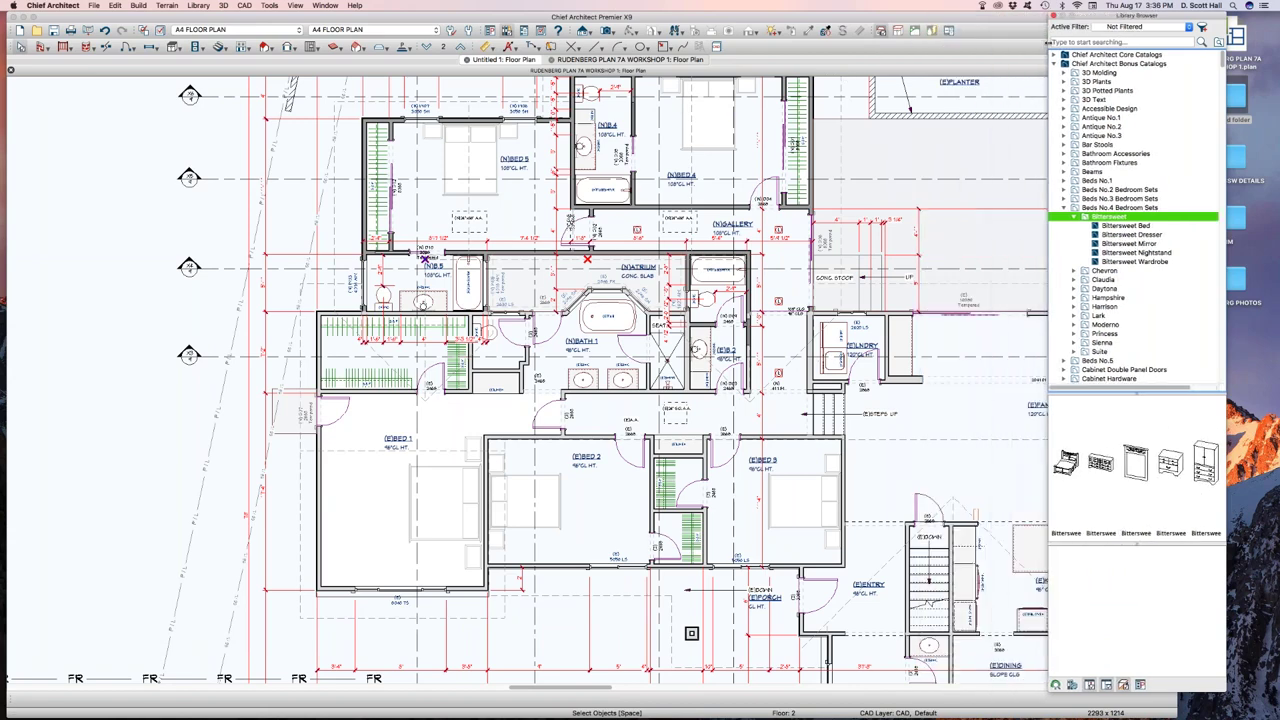
# - Check the Library Browser's standard preview settings, then preview the Bittersweet Mirror and rotate it in the preview pane
pyautogui.press('super+comma')
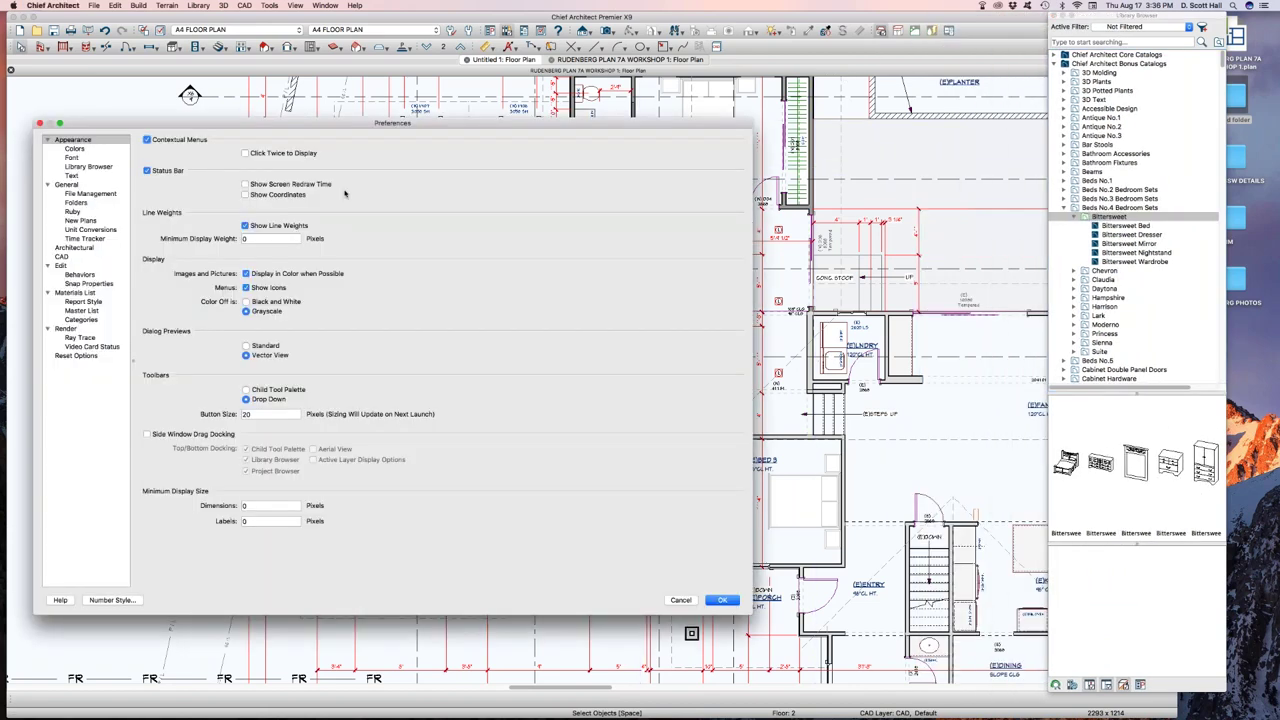
pyautogui.click(88, 166)
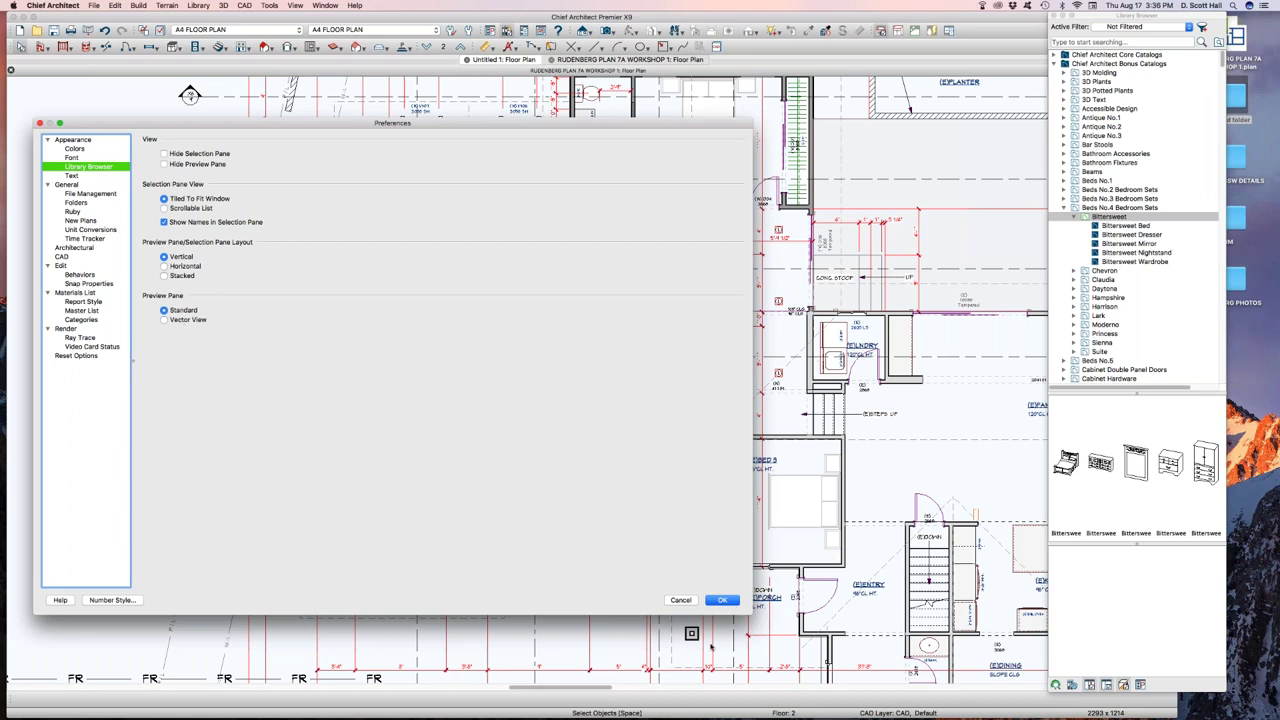
pyautogui.click(722, 600)
pyautogui.click(1136, 458)
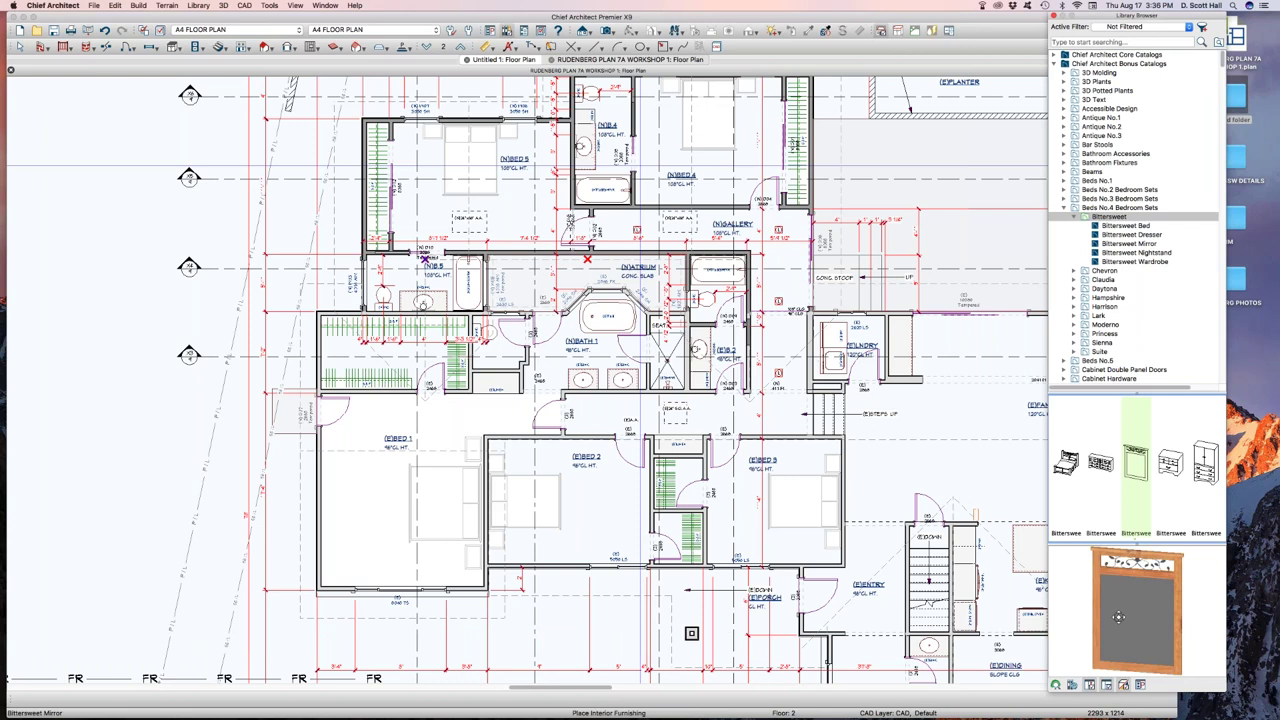
pyautogui.moveTo(1150, 610)
pyautogui.mouseDown()
pyautogui.moveTo(1086, 618)
pyautogui.moveTo(1160, 635)
pyautogui.moveTo(1056, 601)
pyautogui.moveTo(1196, 594)
pyautogui.moveTo(1100, 583)
pyautogui.moveTo(1117, 560)
pyautogui.moveTo(1095, 575)
pyautogui.moveTo(1126, 587)
pyautogui.moveTo(1073, 574)
pyautogui.moveTo(1105, 586)
pyautogui.moveTo(1018, 593)
pyautogui.moveTo(1150, 603)
pyautogui.mouseUp()
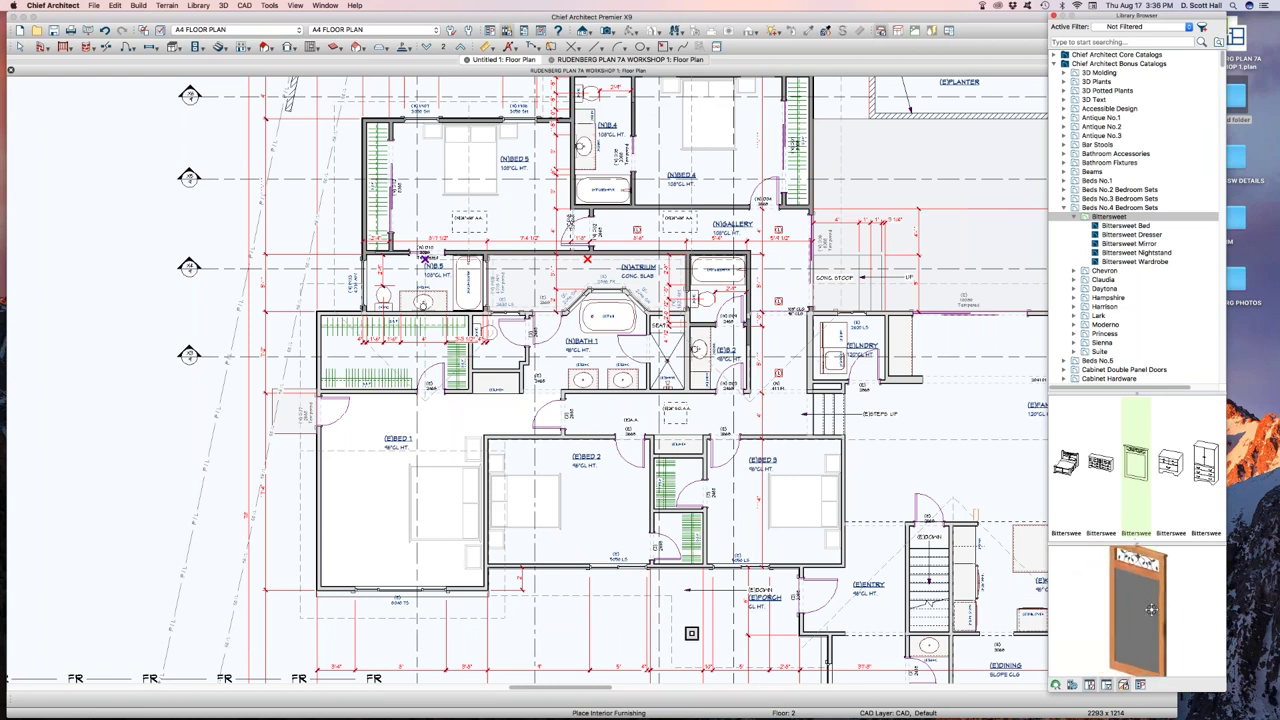
# - Set the Library Browser's Preview Pane to Vector View and rotate the Bittersweet Mirror preview
pyautogui.press('super+comma')
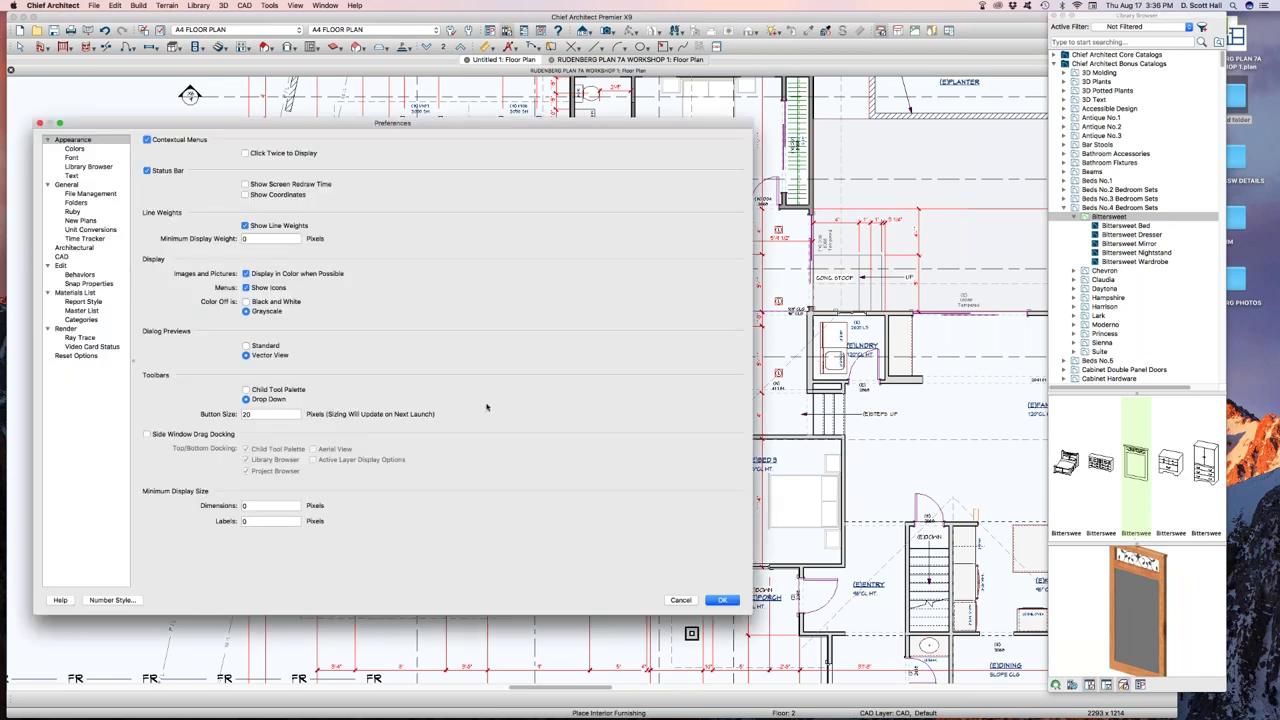
pyautogui.click(94, 166)
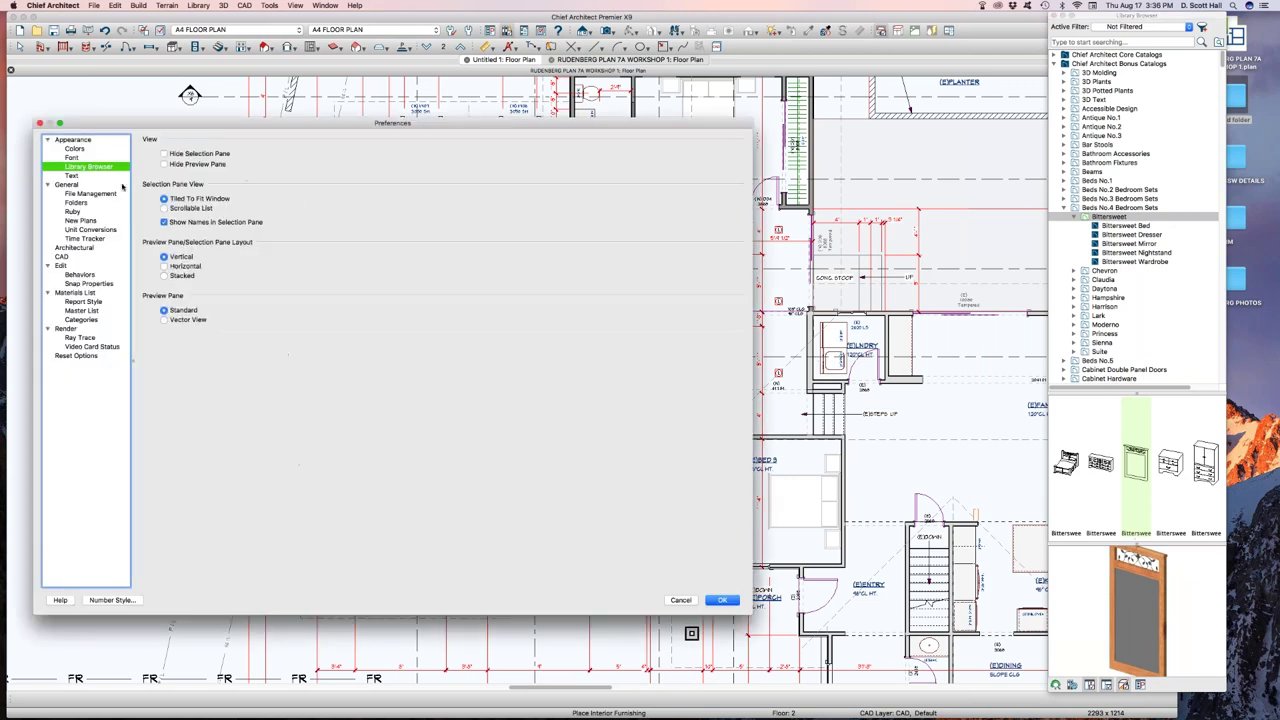
pyautogui.click(175, 320)
pyautogui.press('Return')
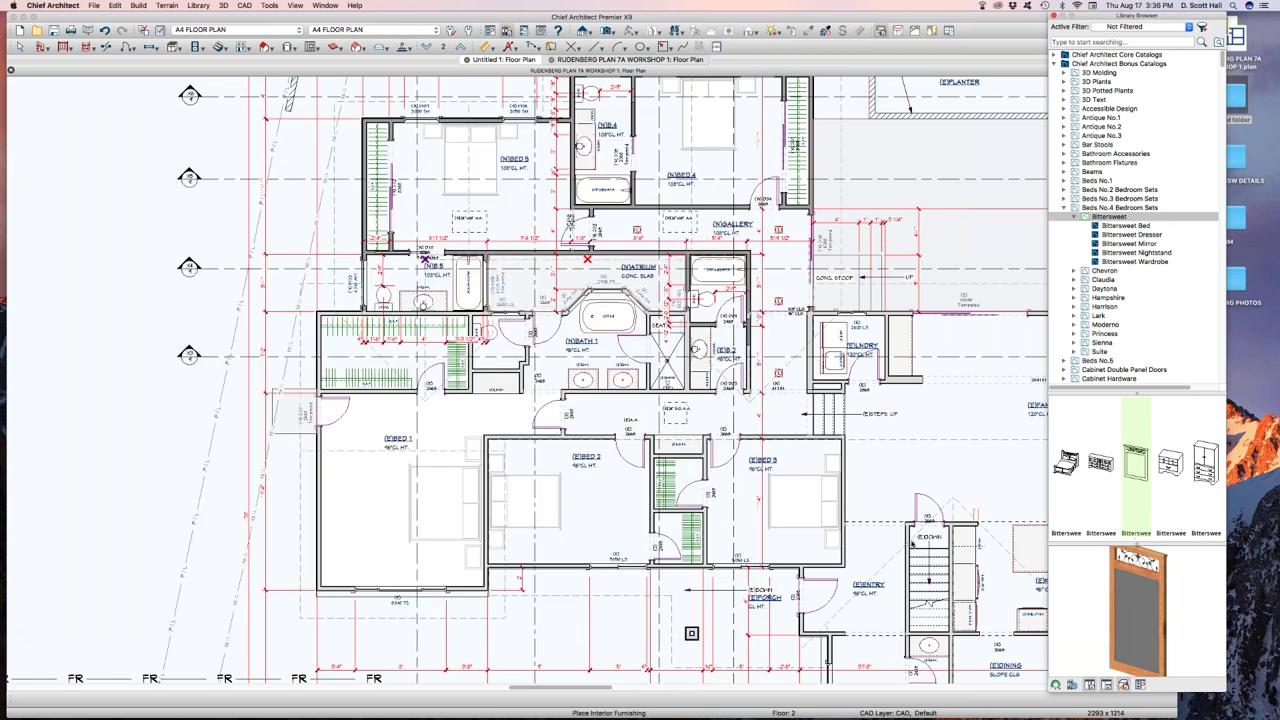
pyautogui.moveTo(1131, 589)
pyautogui.mouseDown()
pyautogui.moveTo(1124, 626)
pyautogui.moveTo(1110, 600)
pyautogui.mouseUp()
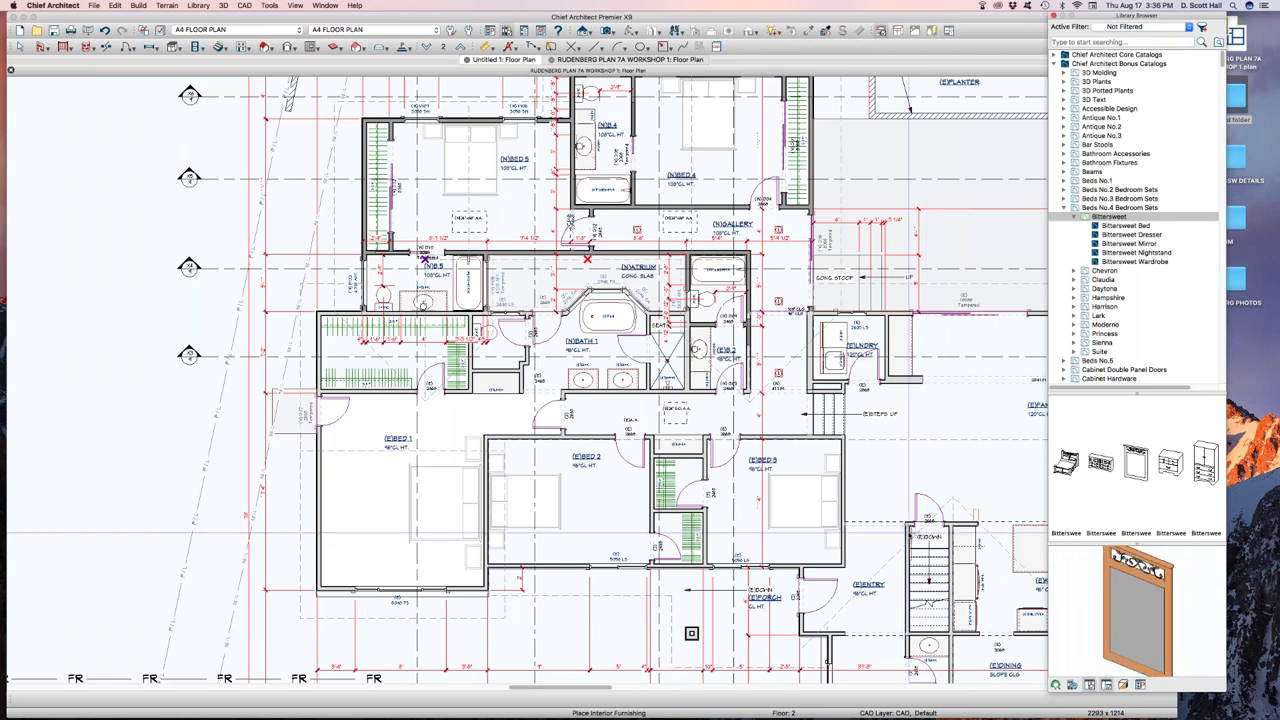
pyautogui.moveTo(1178, 600); pyautogui.dragTo(1144, 591)
# - Examine the text preferences for the Text Specification Enter key and leader lines
pyautogui.press('super+comma')
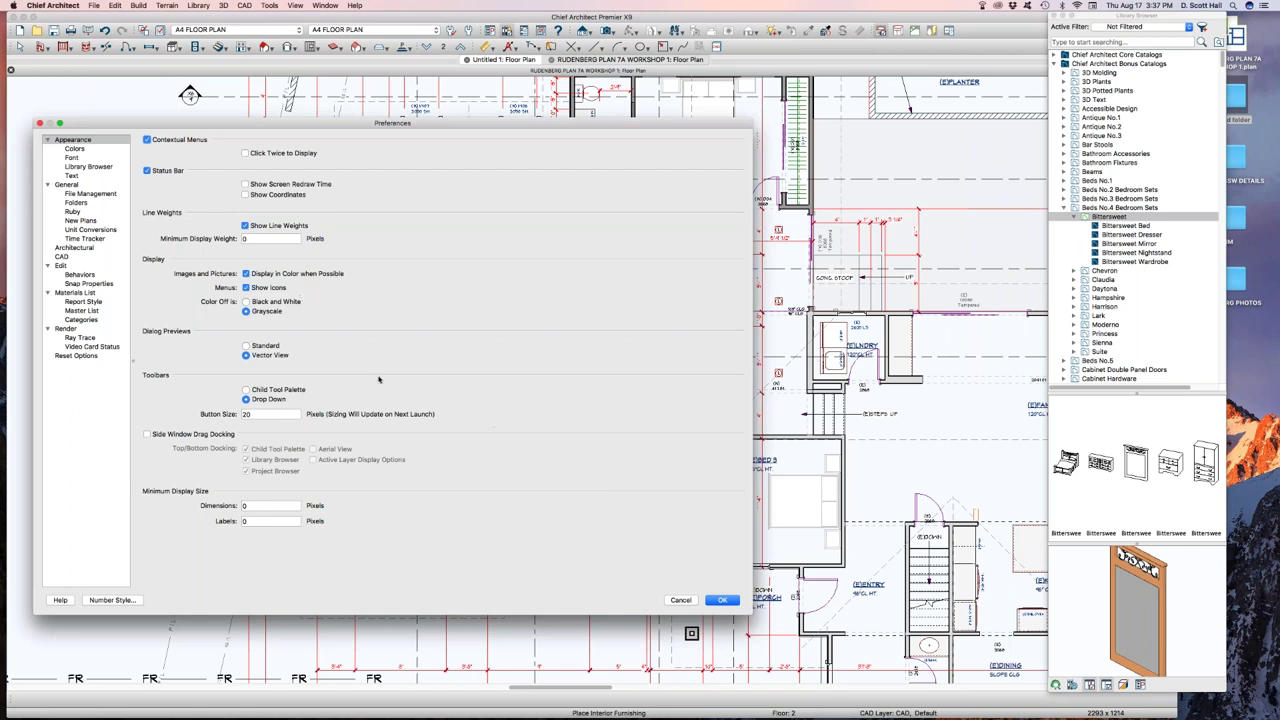
pyautogui.click(72, 167)
pyautogui.click(75, 176)
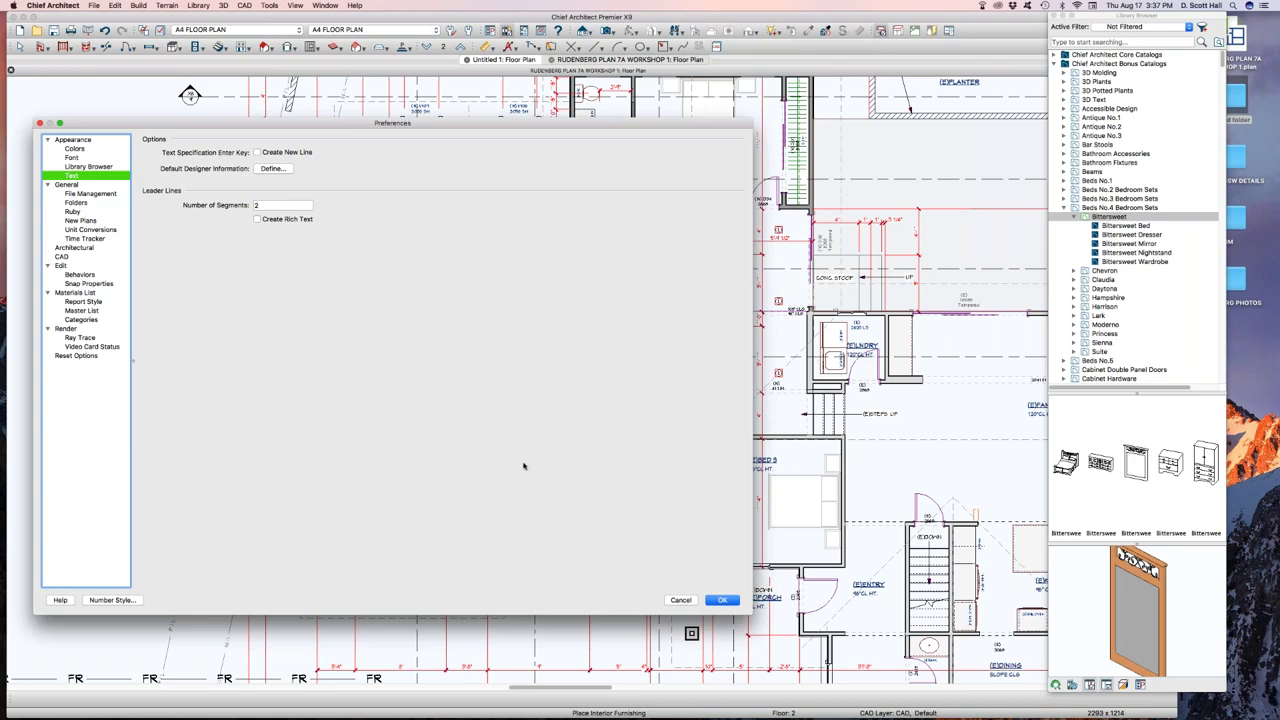
pyautogui.click(716, 600)
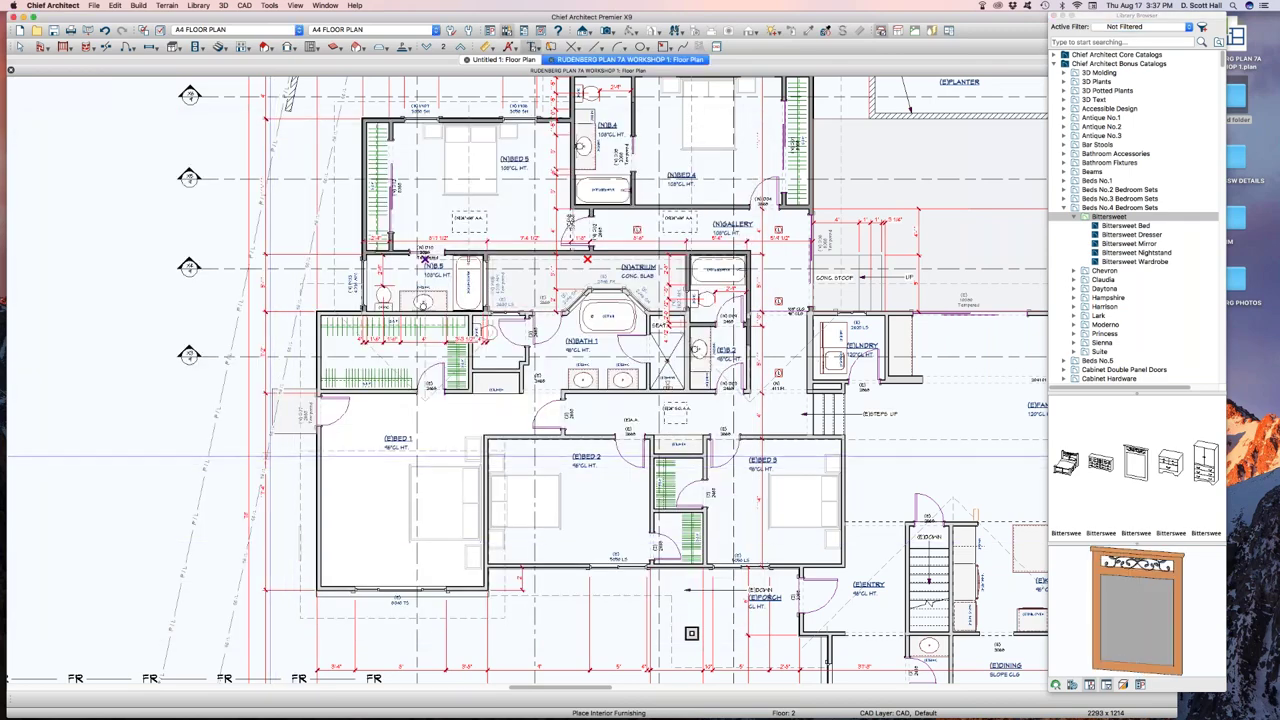
# - Place a three-line text reading LKKULJLJG, HGCHGC and KJBJB in the empty area west of the closet above Bed 1
pyautogui.click(139, 380)
pyautogui.write('LKKULJLJG ')
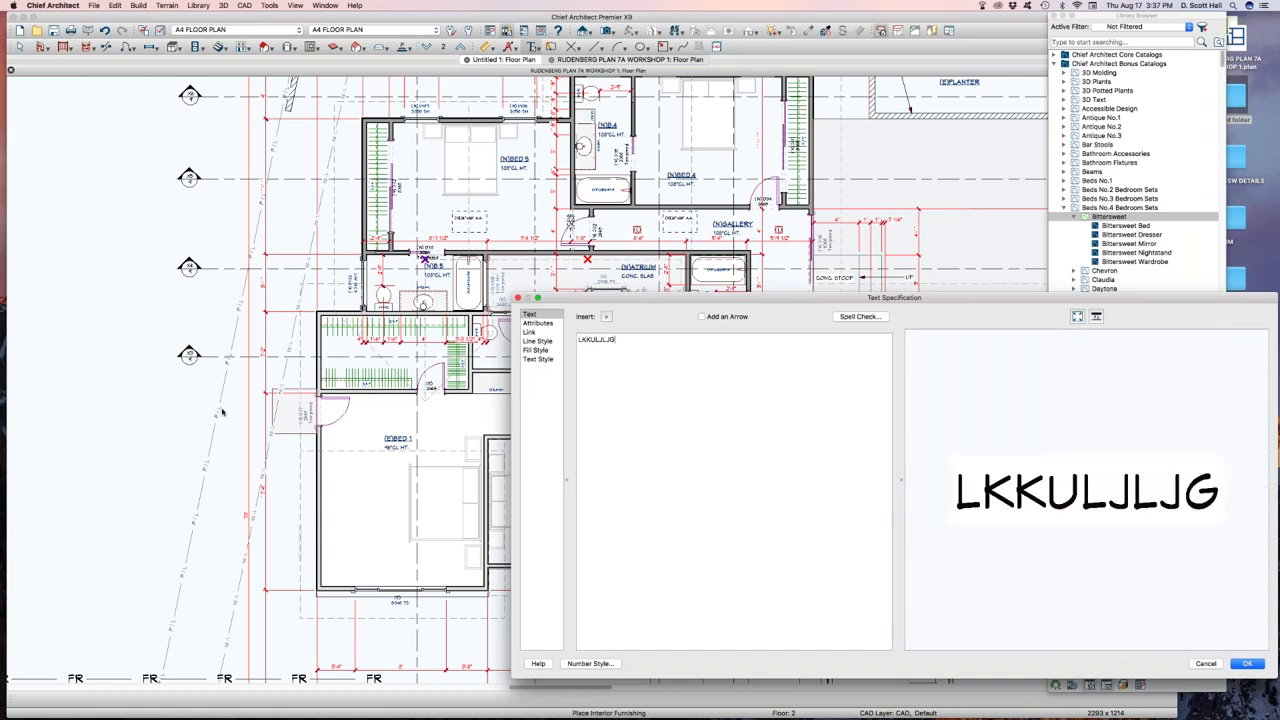
pyautogui.write('HGCHGC')
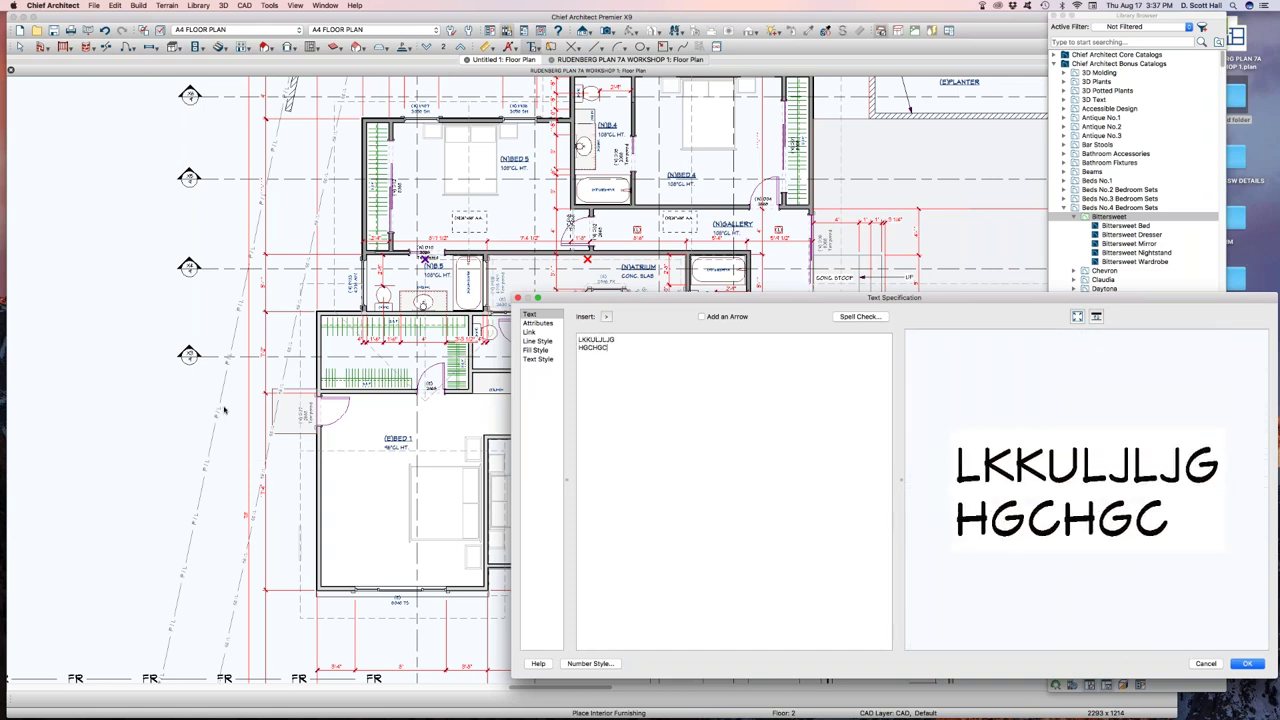
pyautogui.press('Return')
pyautogui.write('KJBJB')
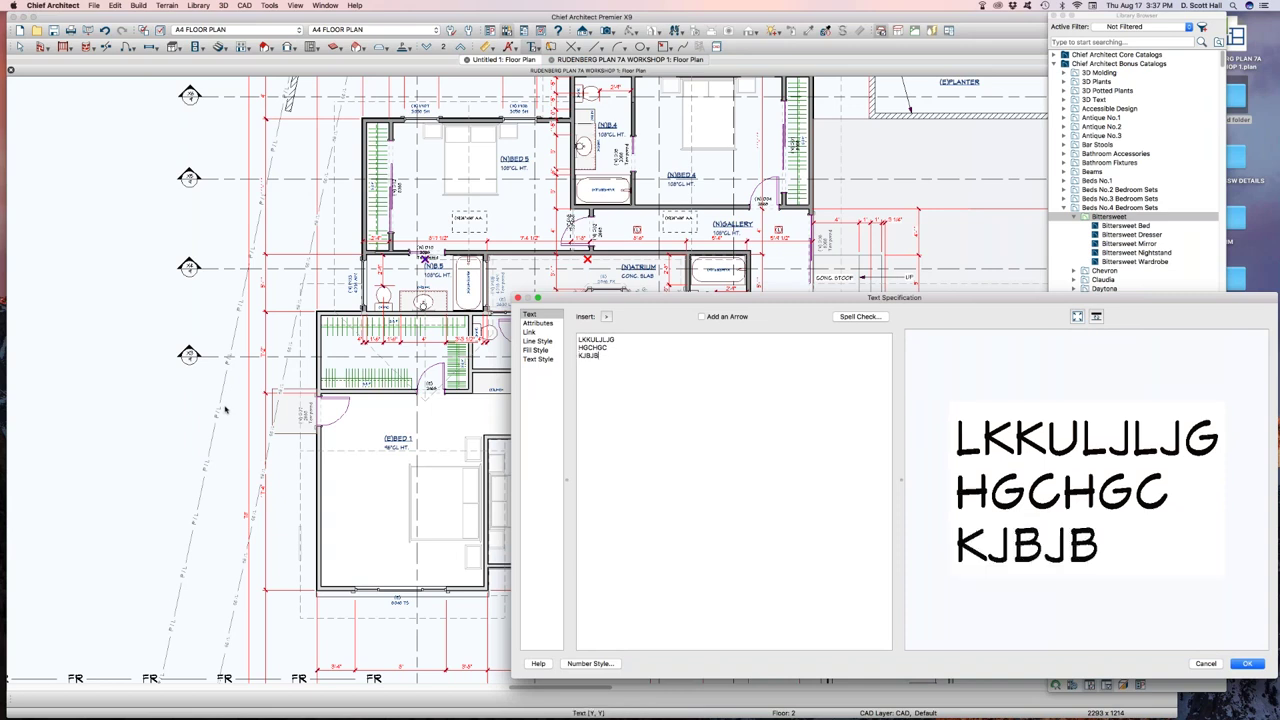
pyautogui.press('Return')
pyautogui.press('space')
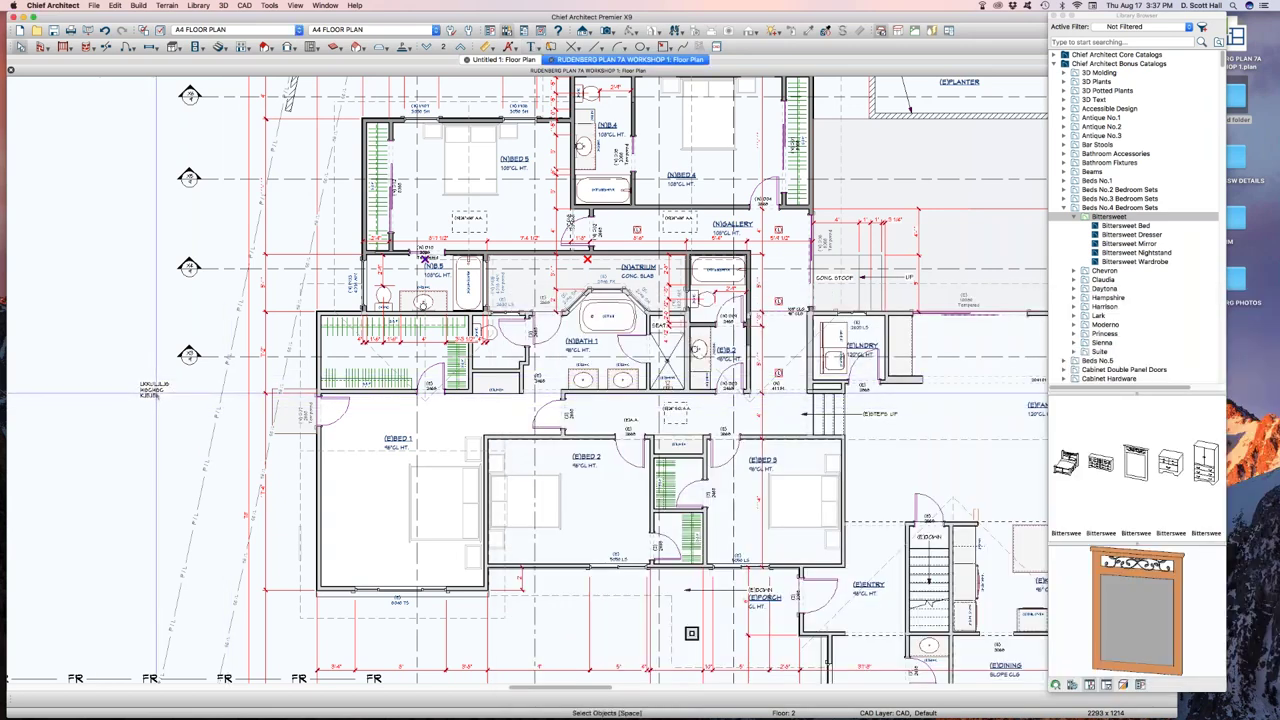
# - Place a two-line text reading JVJYVJY and LNLIN just west of Bed 1
pyautogui.press('super+comma')
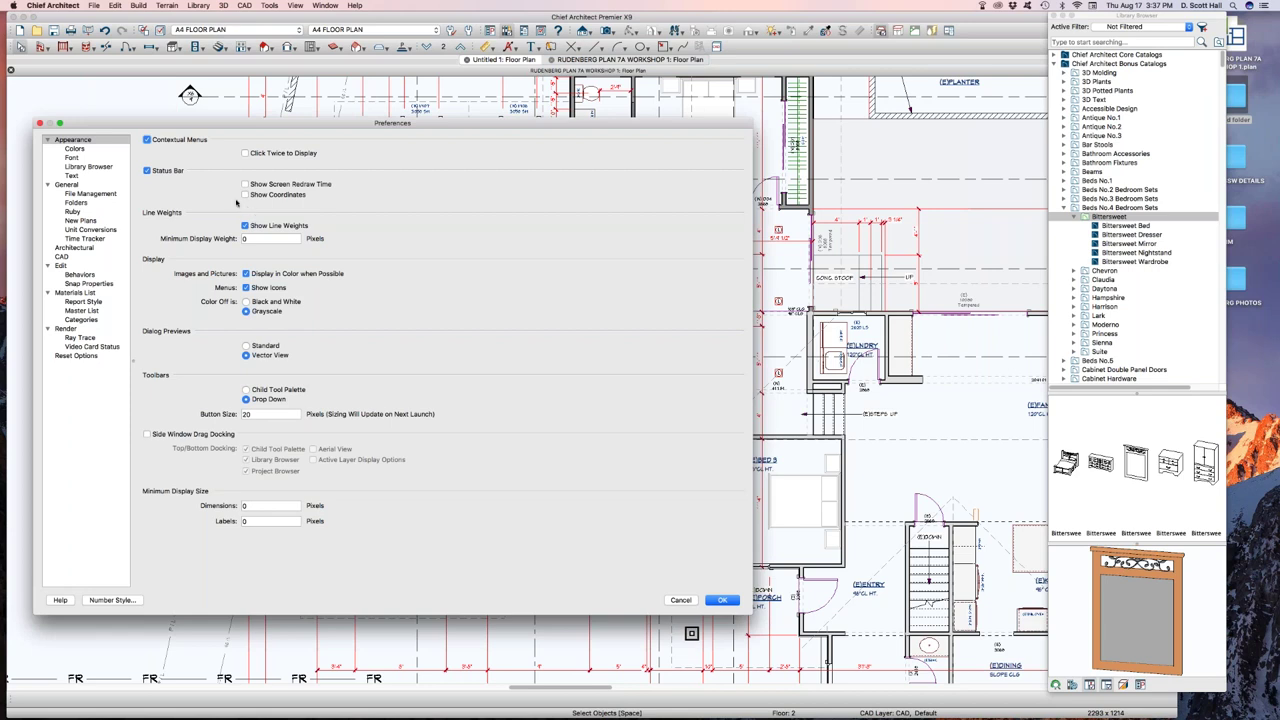
pyautogui.click(722, 600)
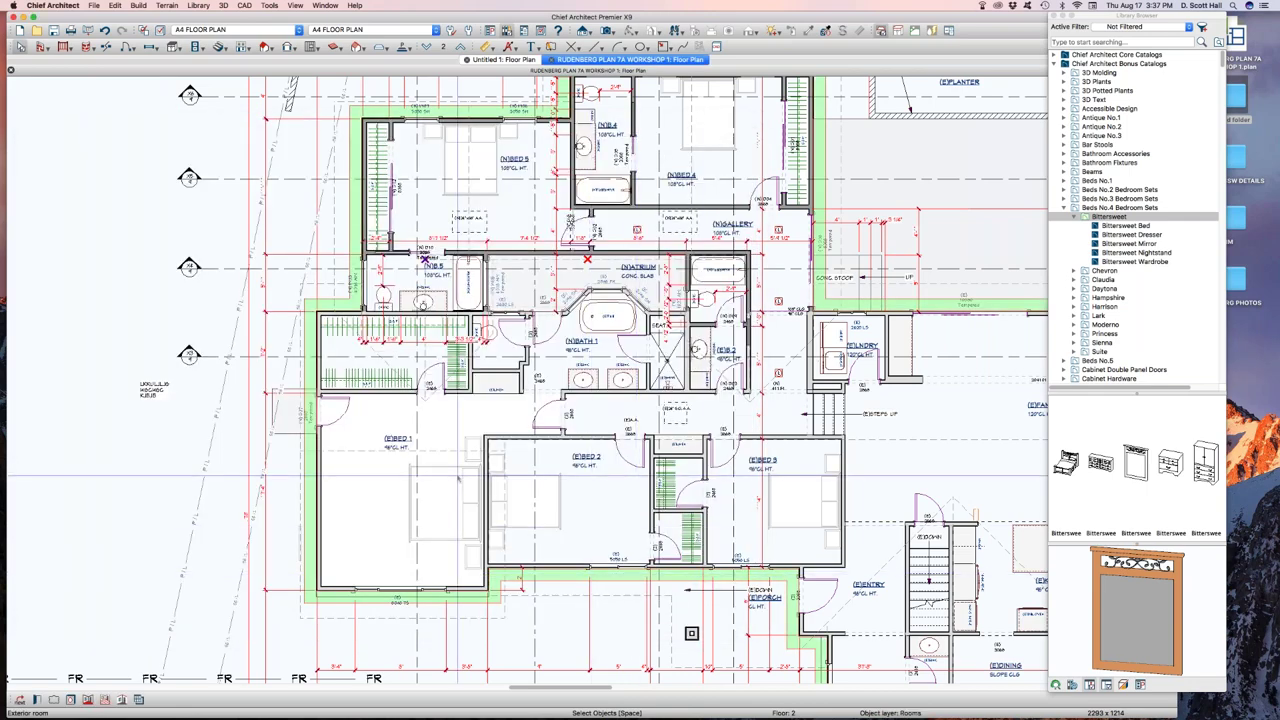
pyautogui.click(229, 444)
pyautogui.write('JVJYVJY')
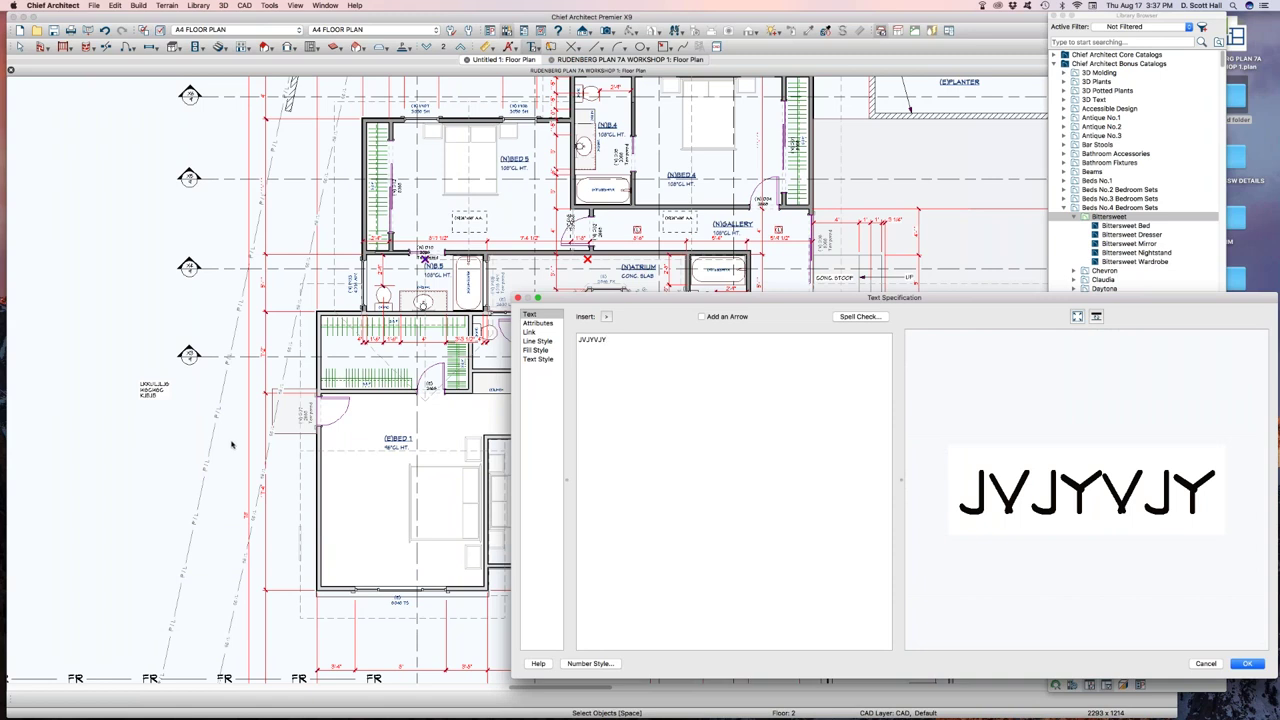
pyautogui.write('LNLIN')
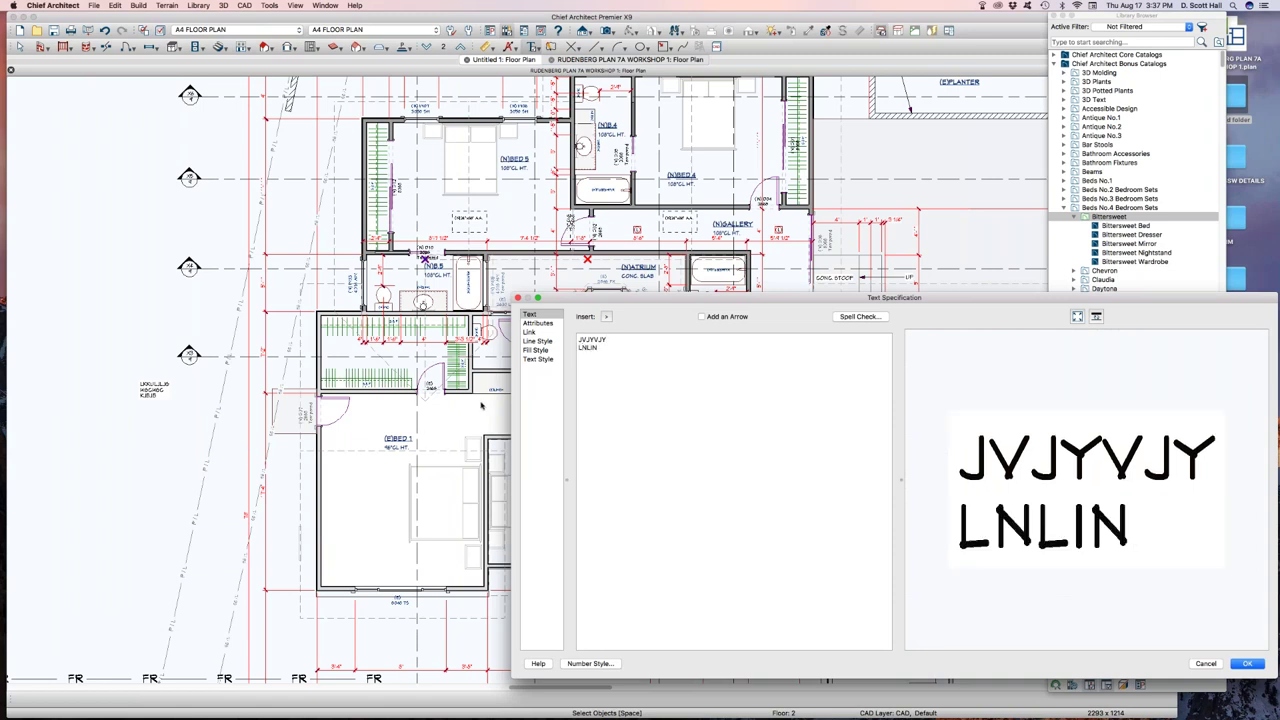
pyautogui.press('Return')
pyautogui.moveTo(948, 297); pyautogui.dragTo(910, 224)
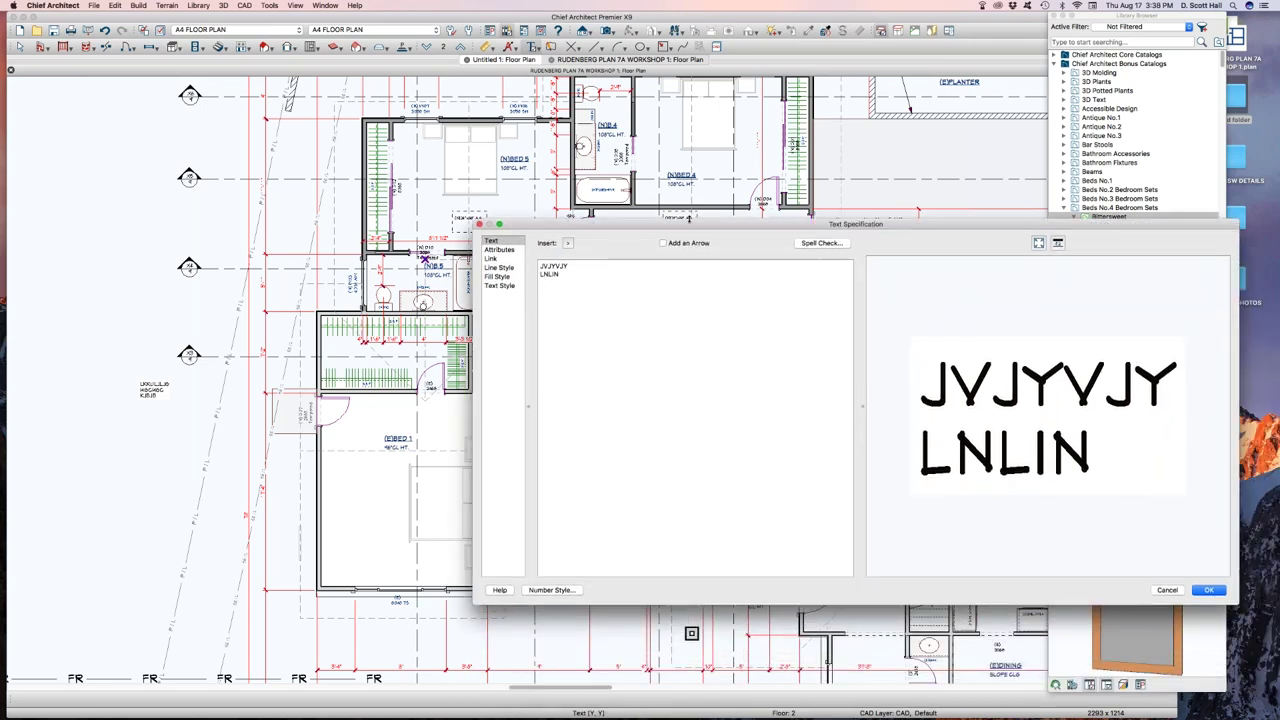
pyautogui.press('Escape')
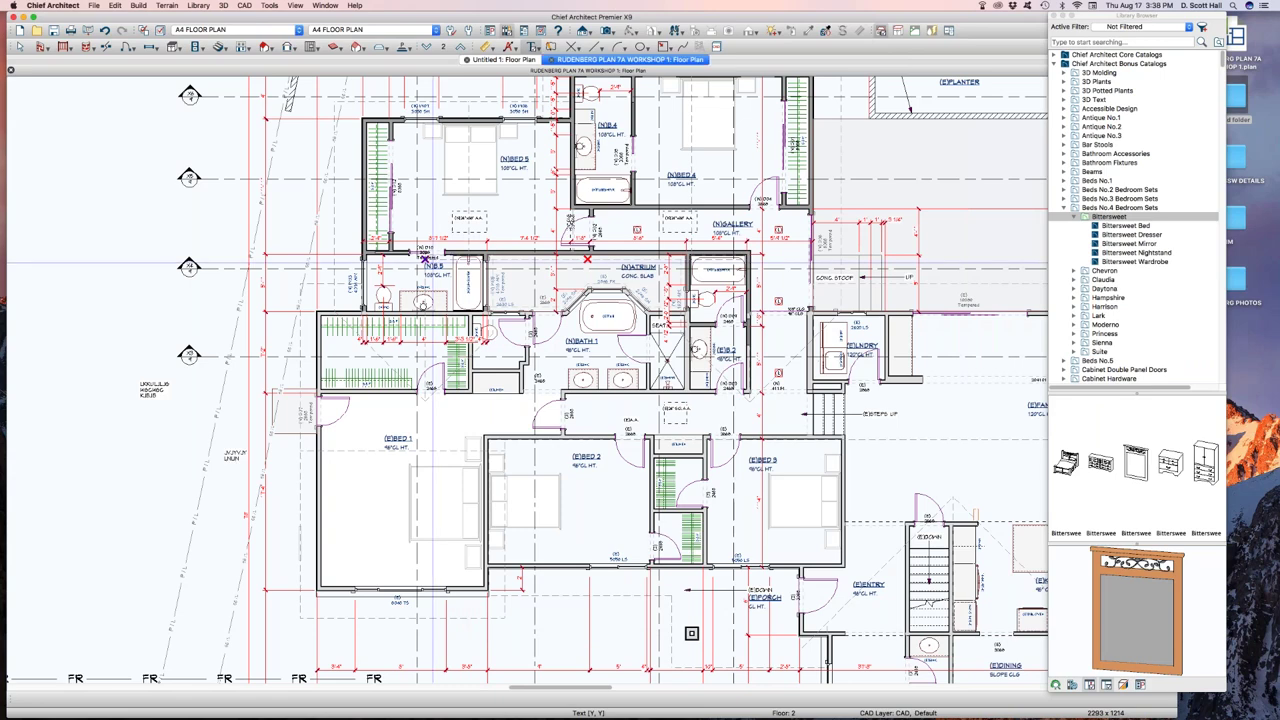
# - Examine the Create New Line option for the Enter key and the default designer information in the text preferences
pyautogui.press('super+comma')
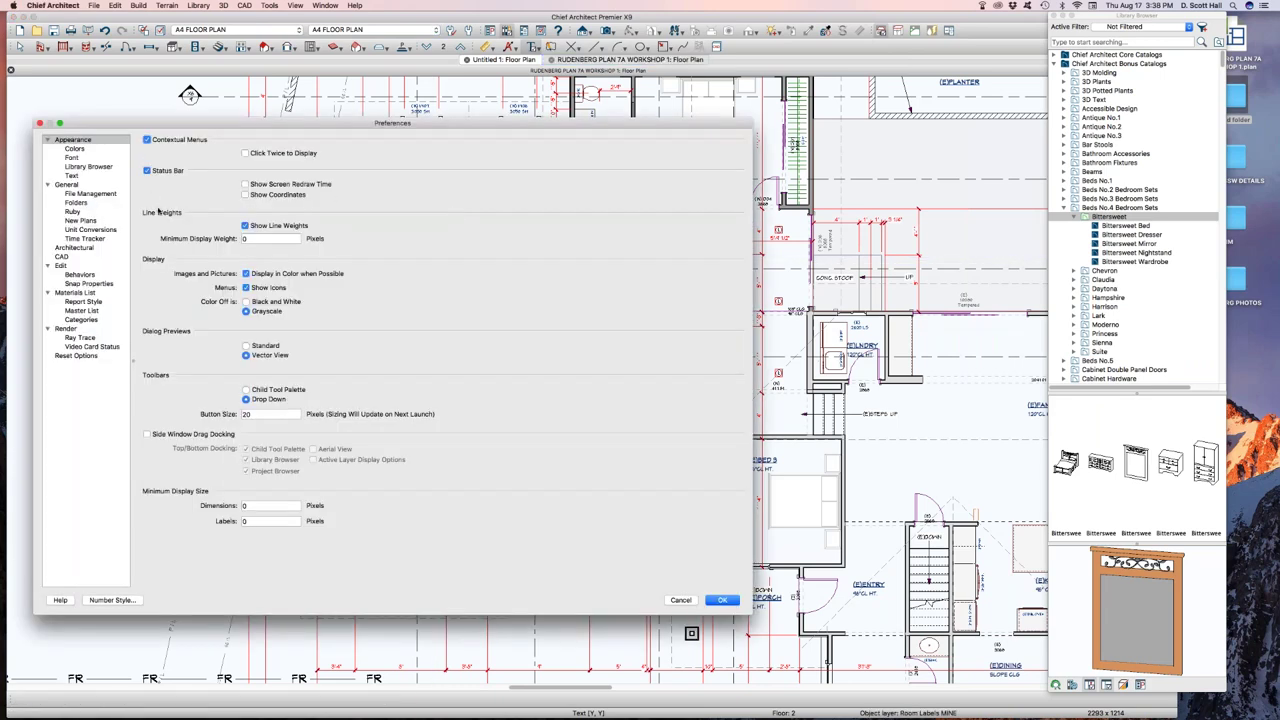
pyautogui.click(72, 175)
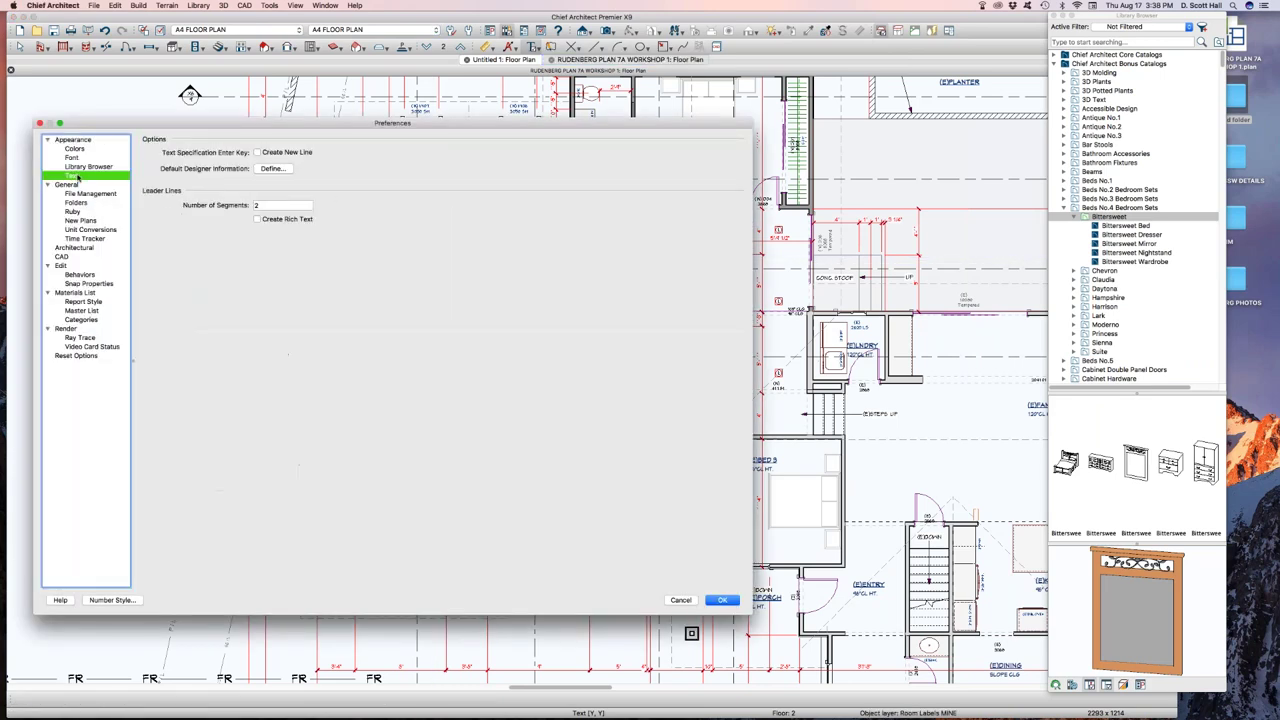
pyautogui.click(258, 154)
pyautogui.click(259, 154)
pyautogui.click(272, 169)
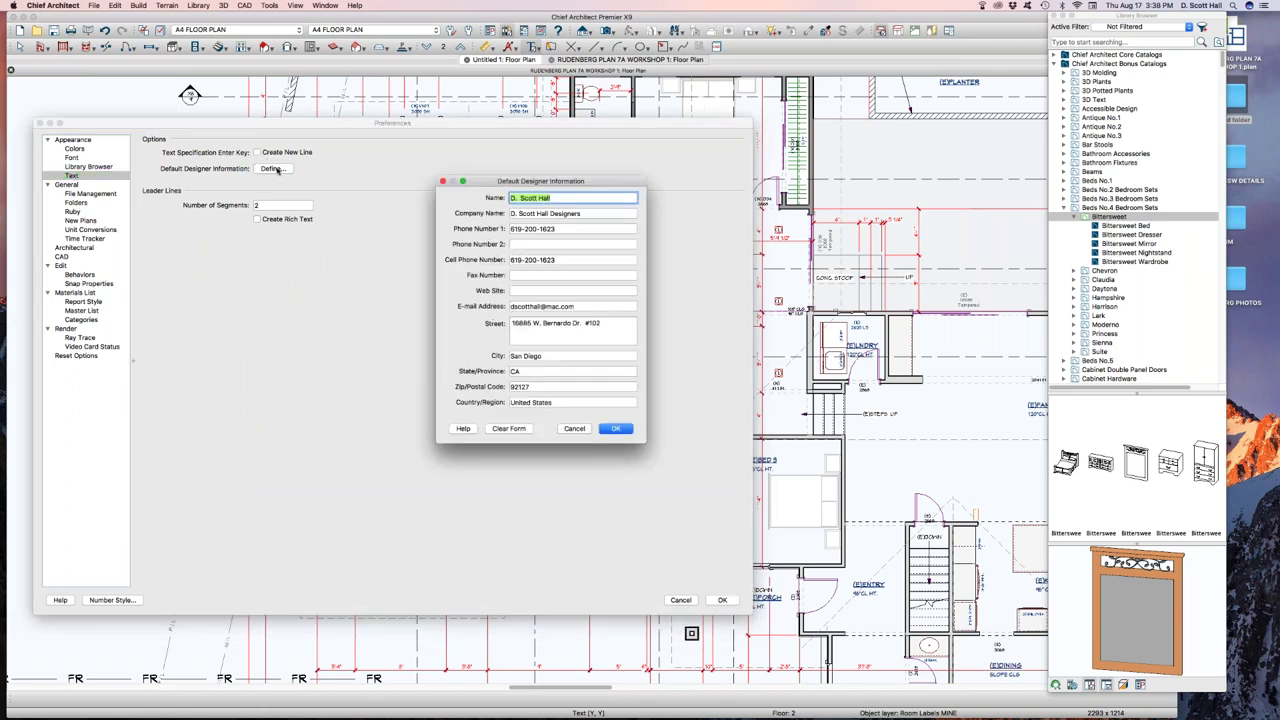
pyautogui.click(576, 429)
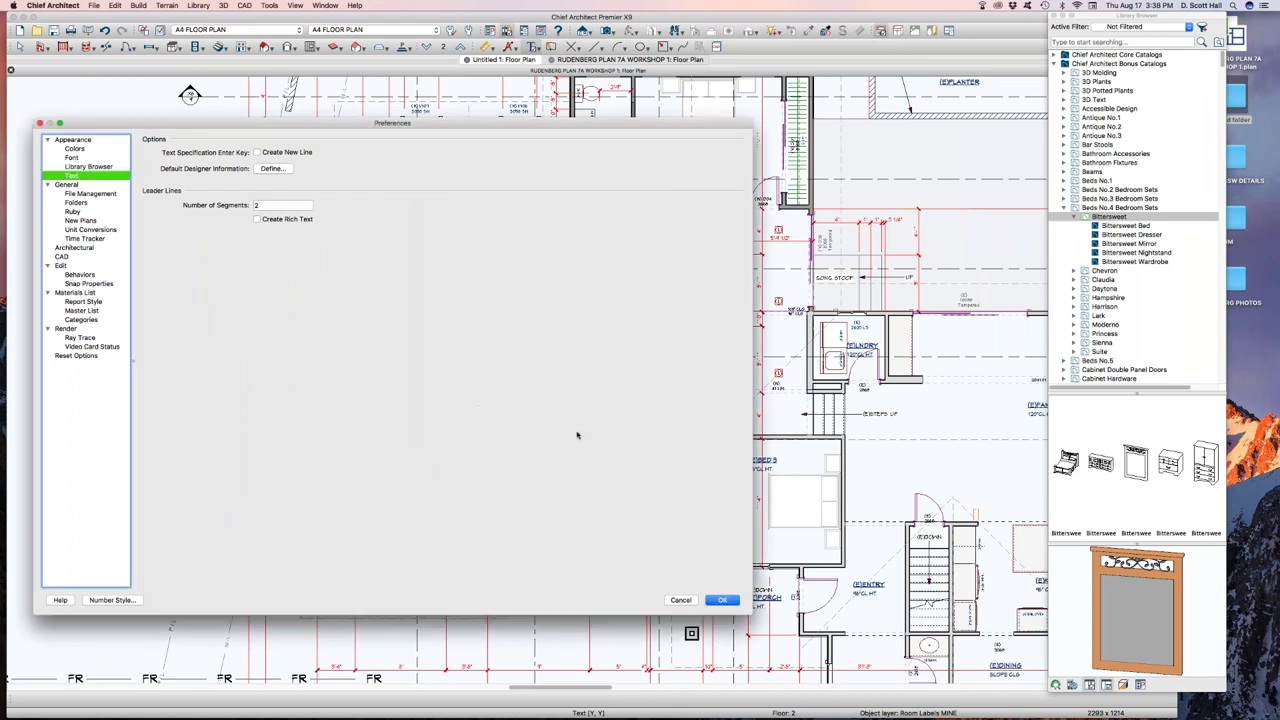
# - Enable Create Rich Text for leader lines in the text preferences
pyautogui.click(270, 205)
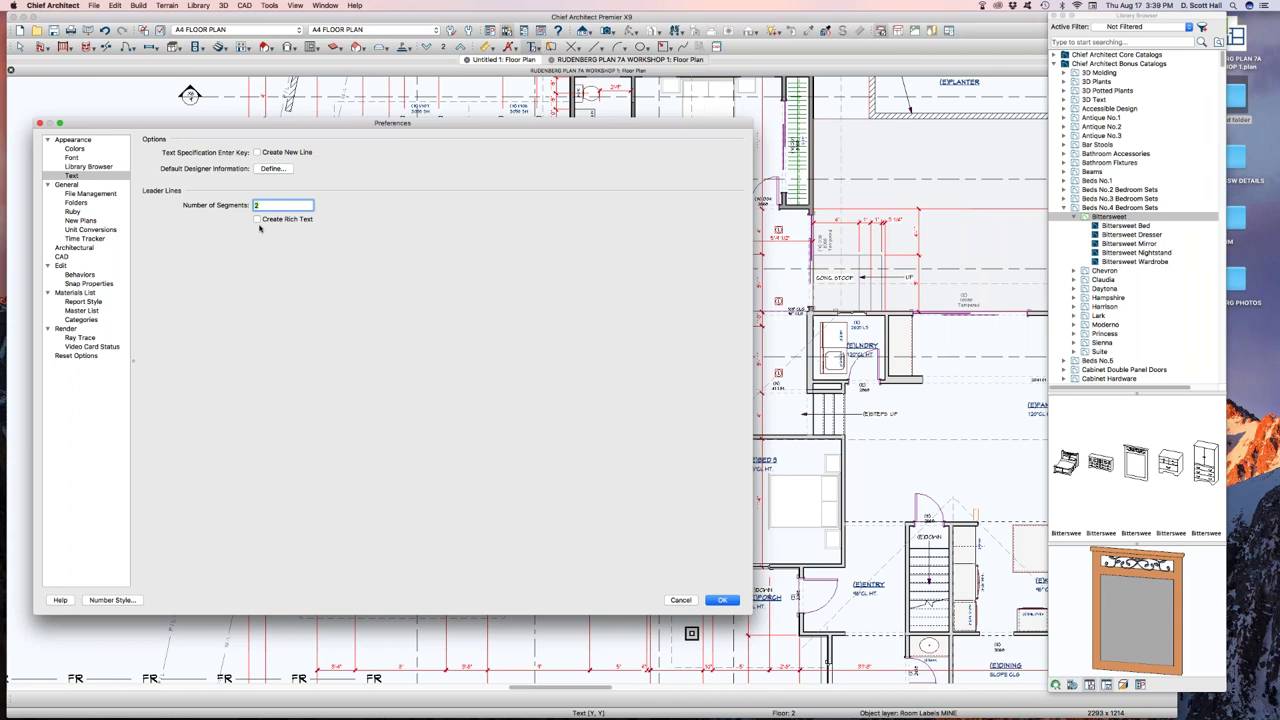
pyautogui.click(256, 219)
pyautogui.click(721, 601)
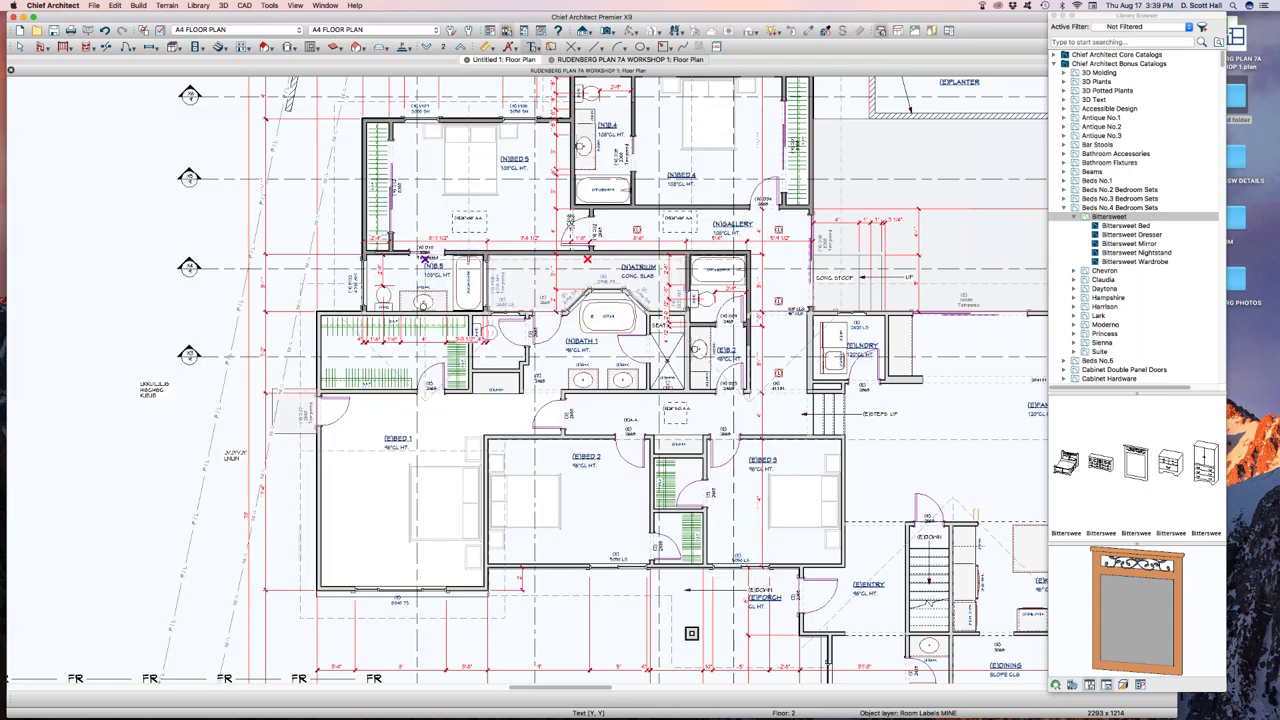
# - Draw a two-segment leader line from Bed 1 to the area southwest of it, with rich text lines JHV,JHHJ,HH, JHVJHVHJGV and GCG
pyautogui.click(476, 566)
pyautogui.click(1167, 590)
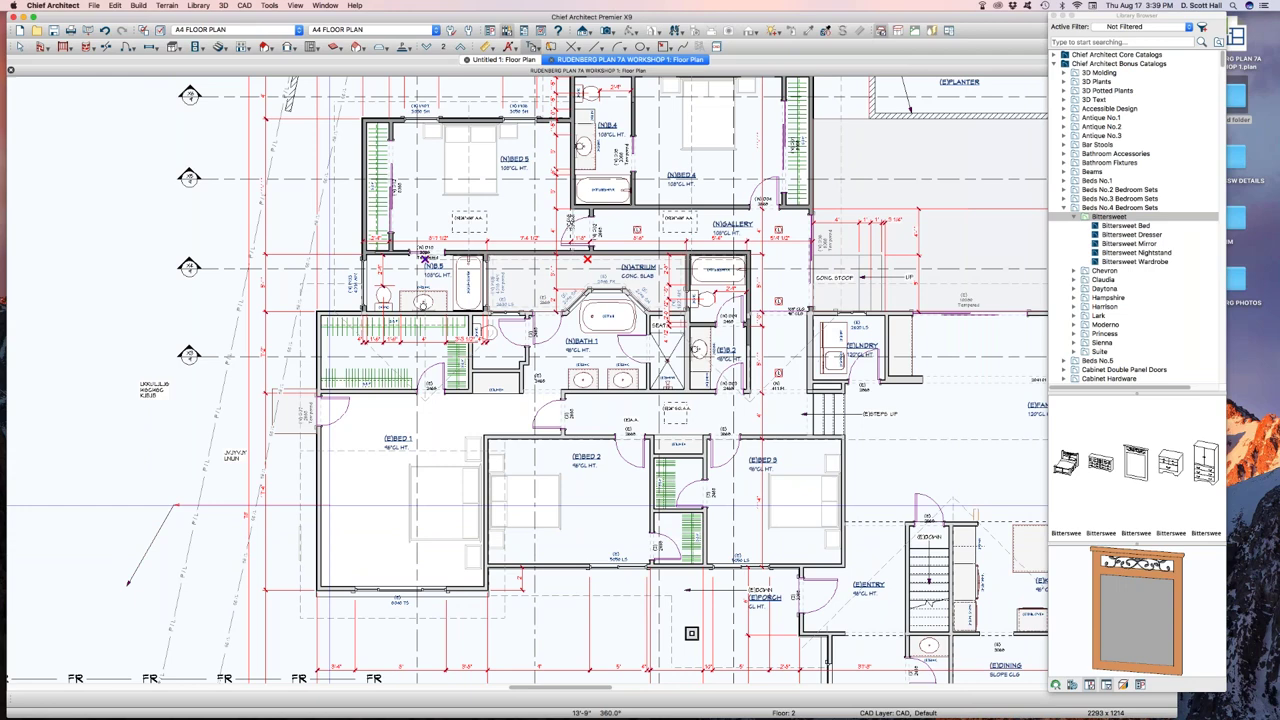
pyautogui.click(425, 258)
pyautogui.write('JHV,JHHJ,HH ')
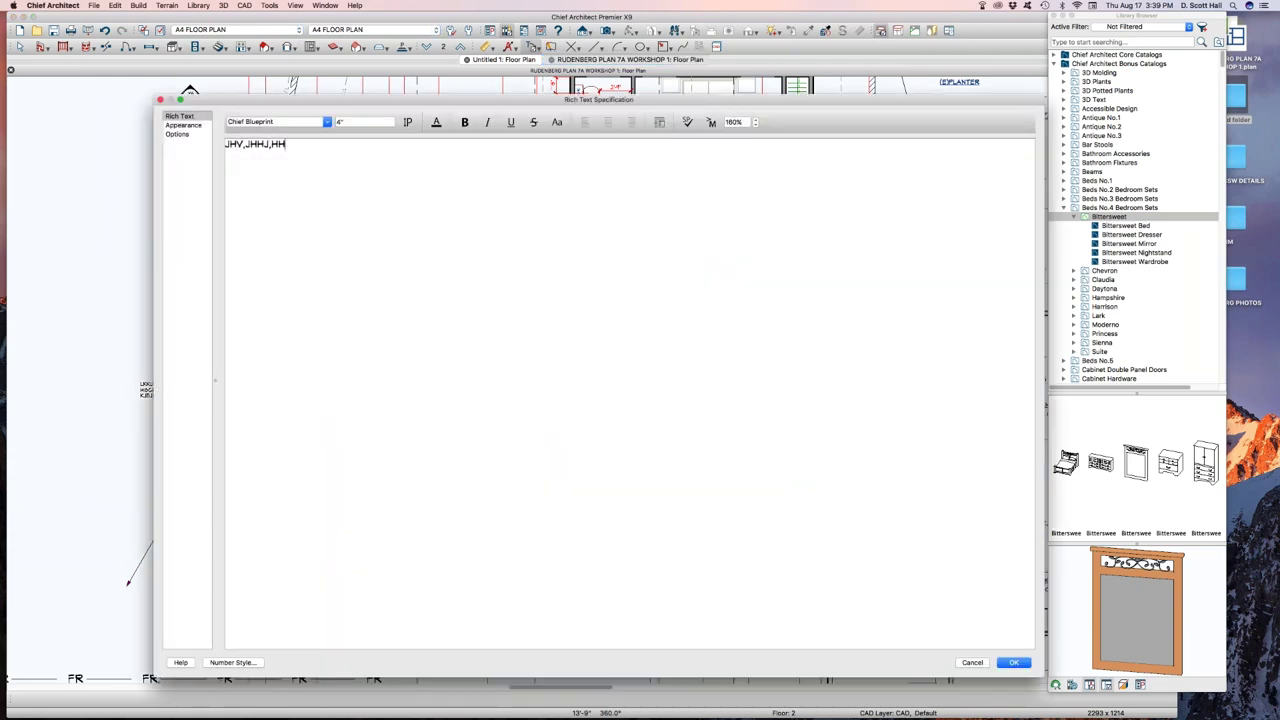
pyautogui.write('JHVJHVHJGV')
pyautogui.press('Return')
pyautogui.write('GCG')
# - Add the lines KVJHV and ,JHVJH below GCG in the leader's rich text at 8" character height
pyautogui.click(365, 121)
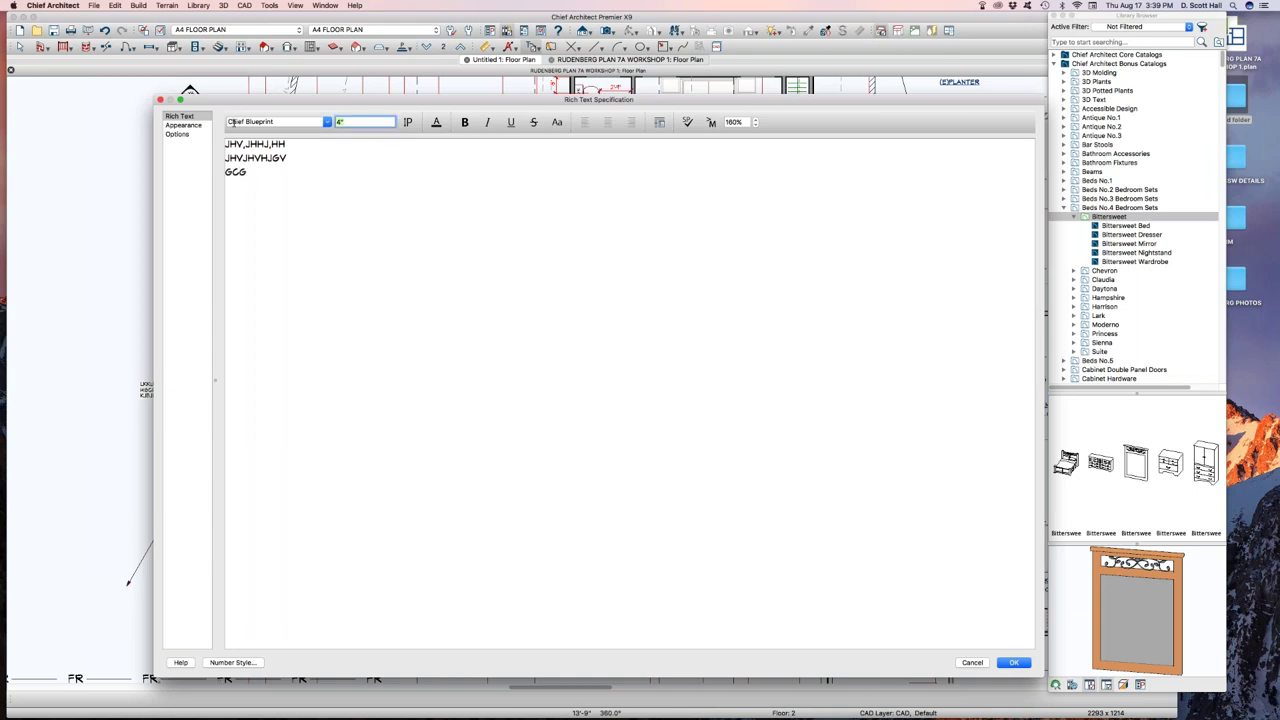
pyautogui.write('8"')
pyautogui.click(255, 172)
pyautogui.press('Return')
pyautogui.write('KVJHV')
pyautogui.press('Return')
pyautogui.write('JHVJH')
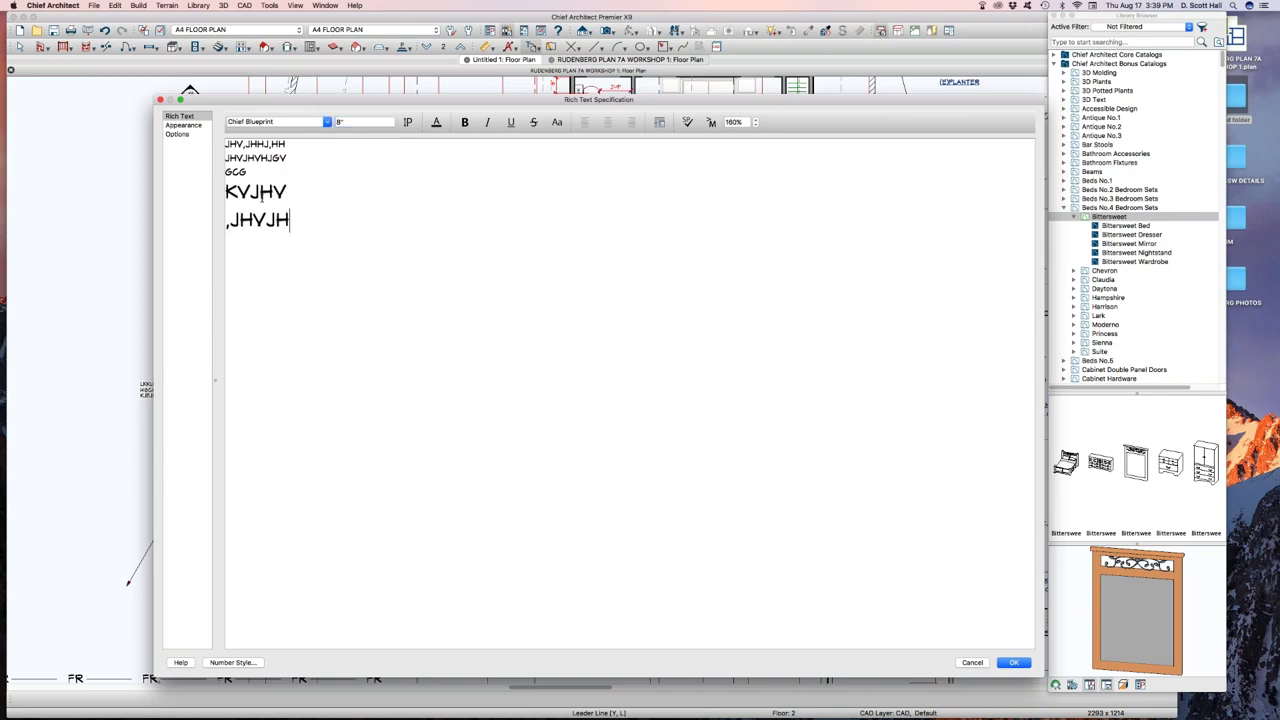
pyautogui.press('Return')
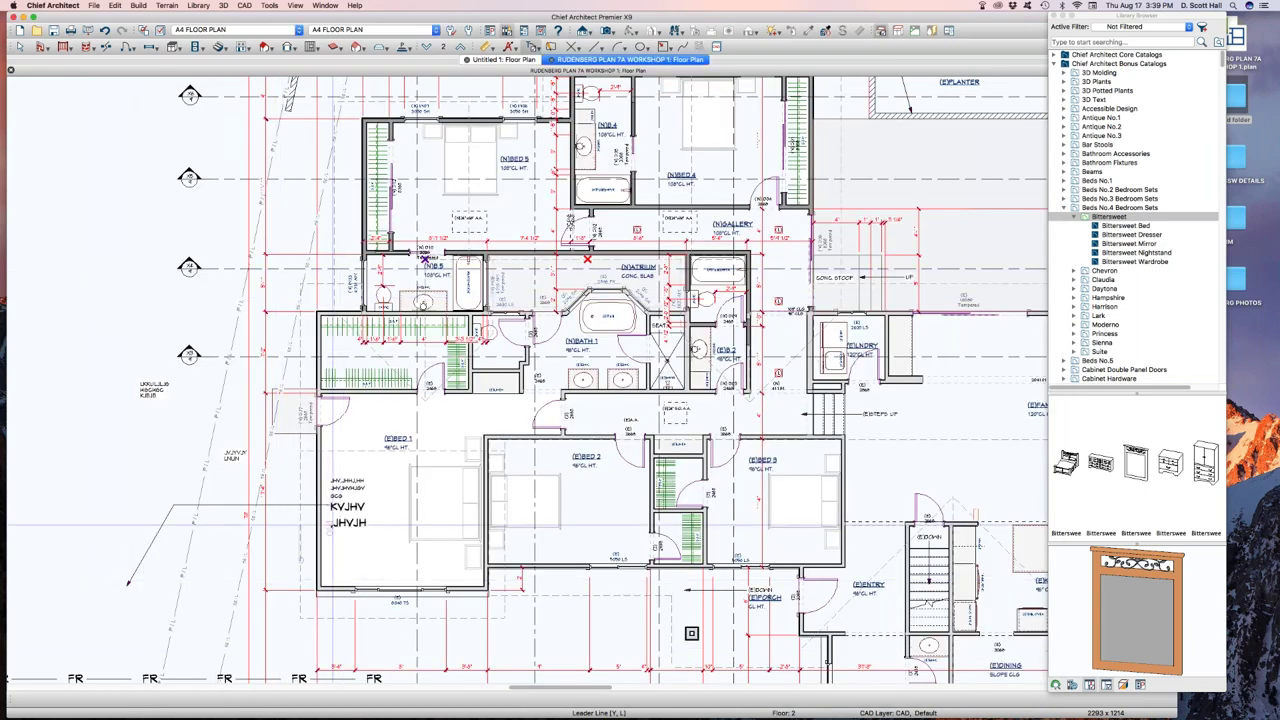
# - Widen the rich text box in Bed 1 by extending its side toward the bed
pyautogui.press('space')
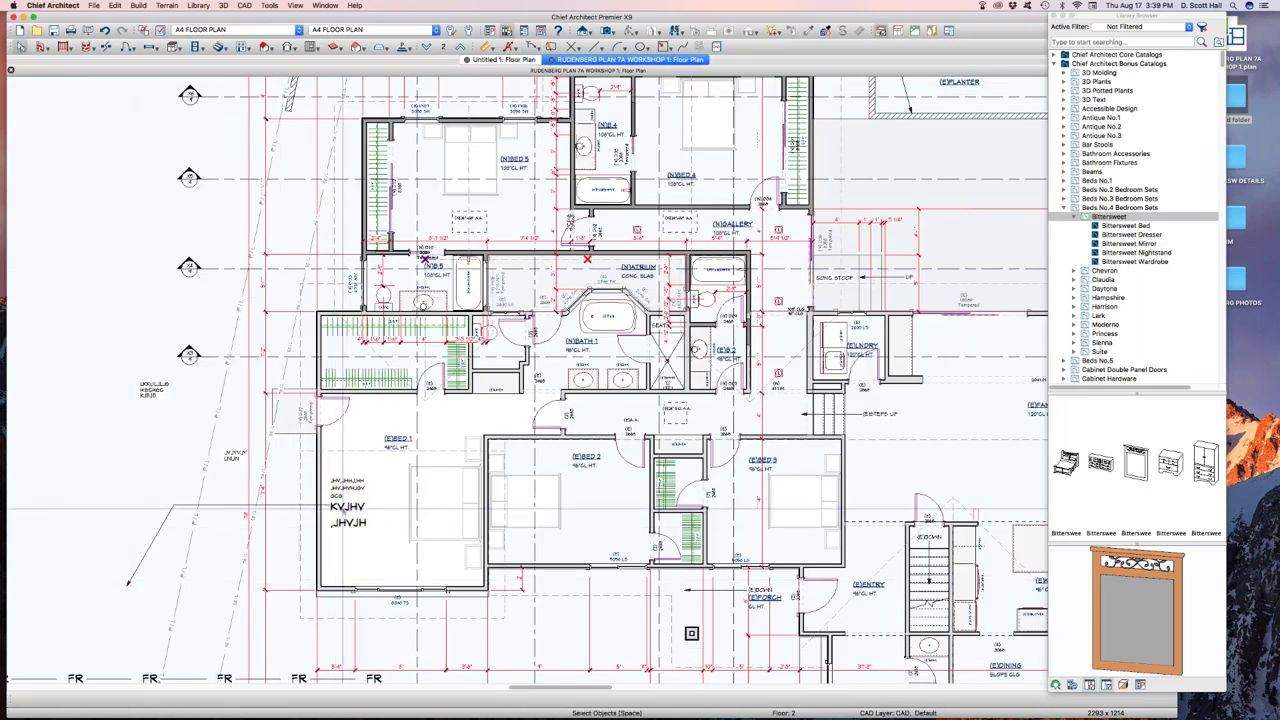
pyautogui.click(348, 505)
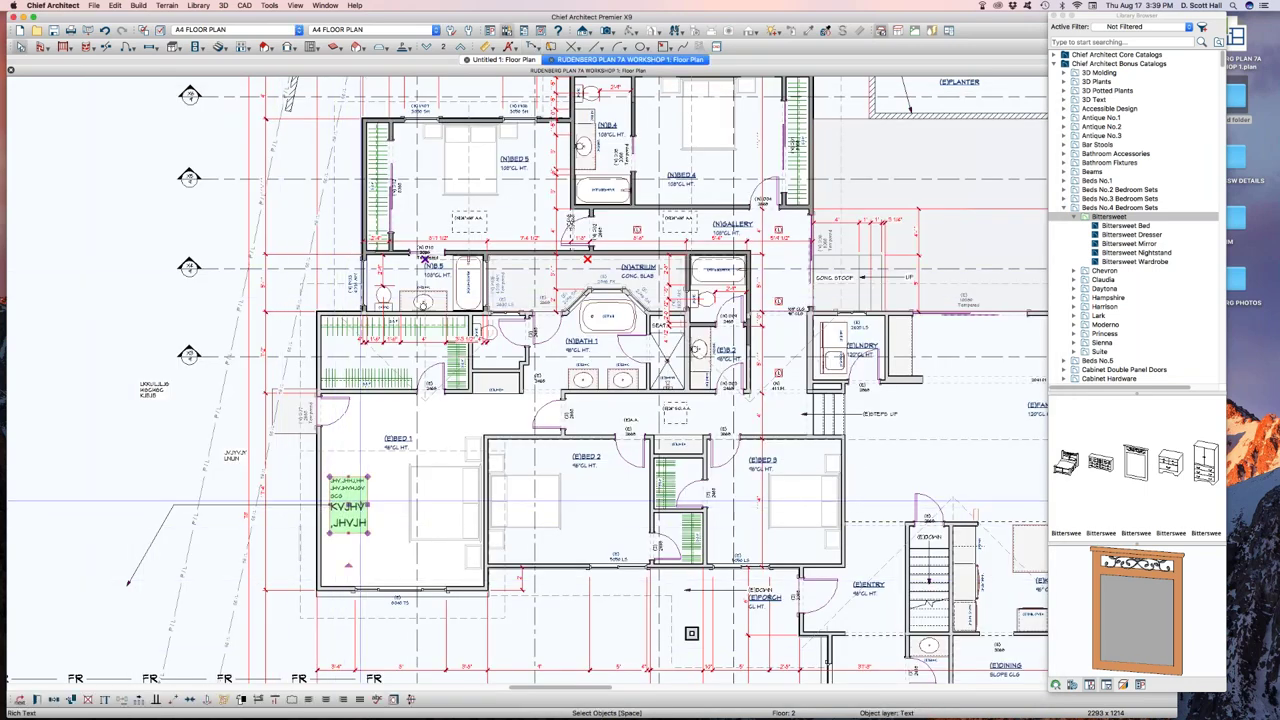
pyautogui.moveTo(369, 505); pyautogui.dragTo(402, 505)
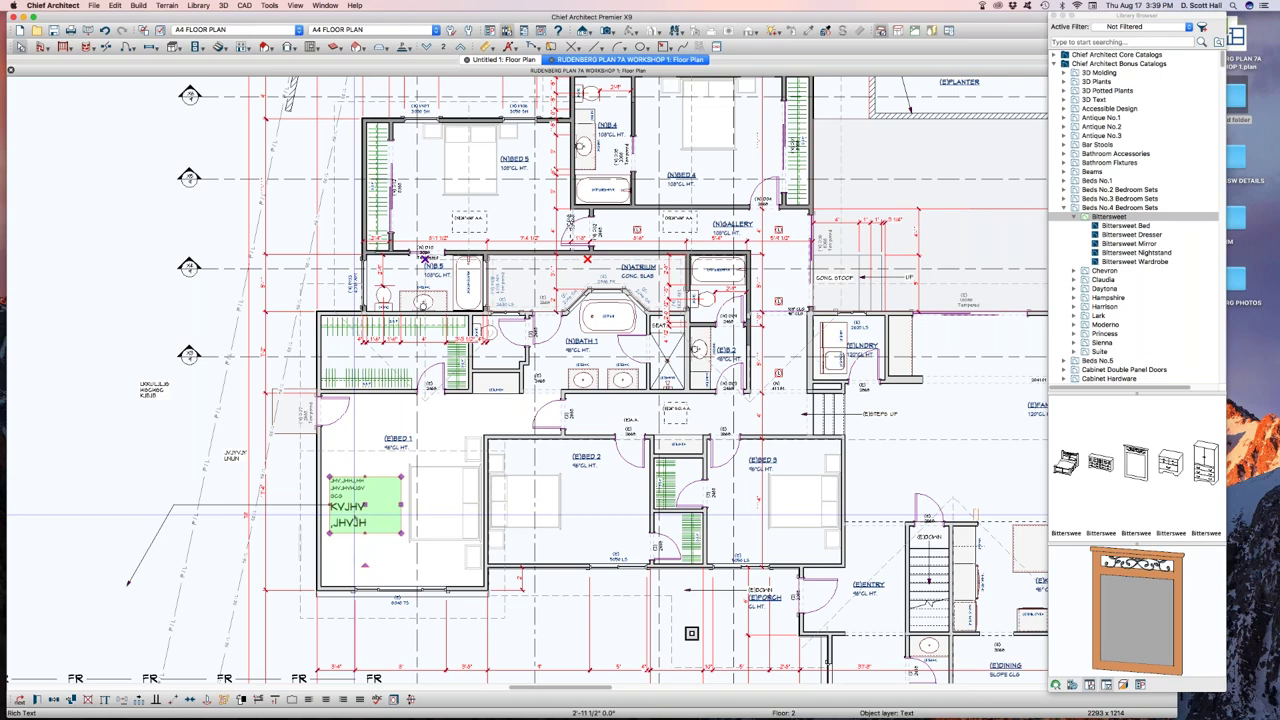
# - Set the line weight of the Bed 1 rich text's layer, Text, to 20
pyautogui.click(409, 699)
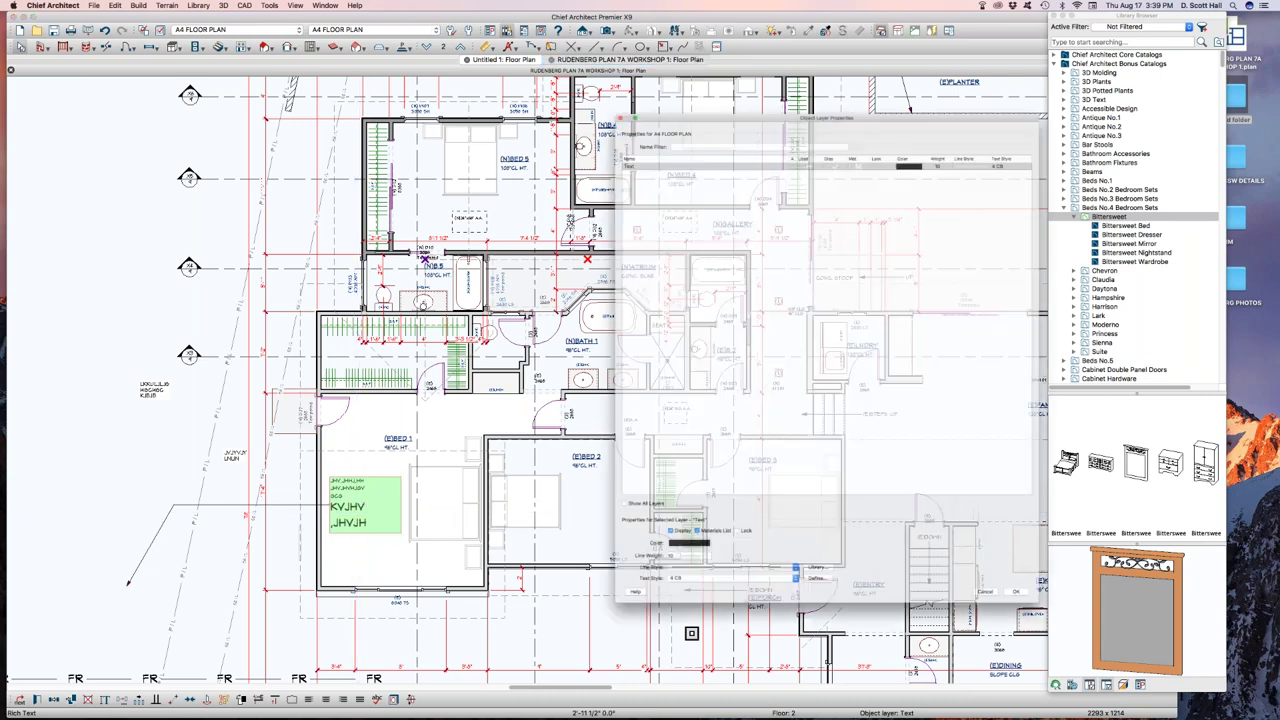
pyautogui.click(633, 624)
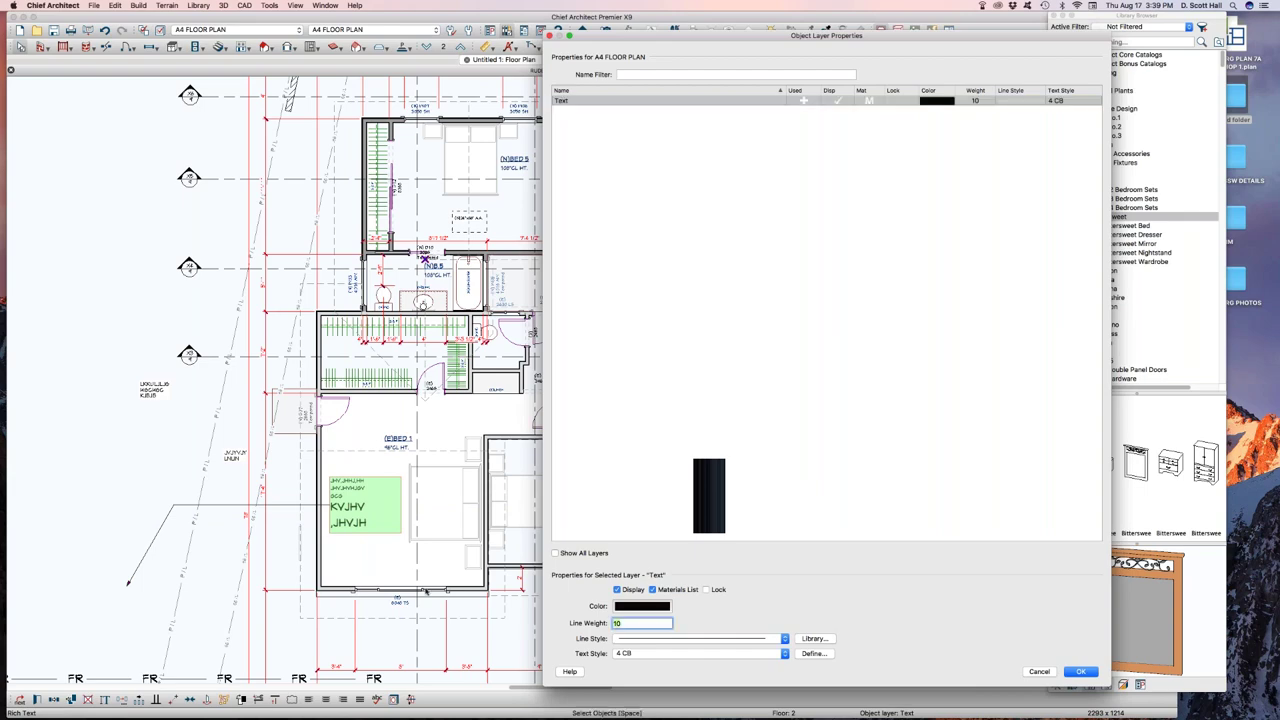
pyautogui.press('Return')
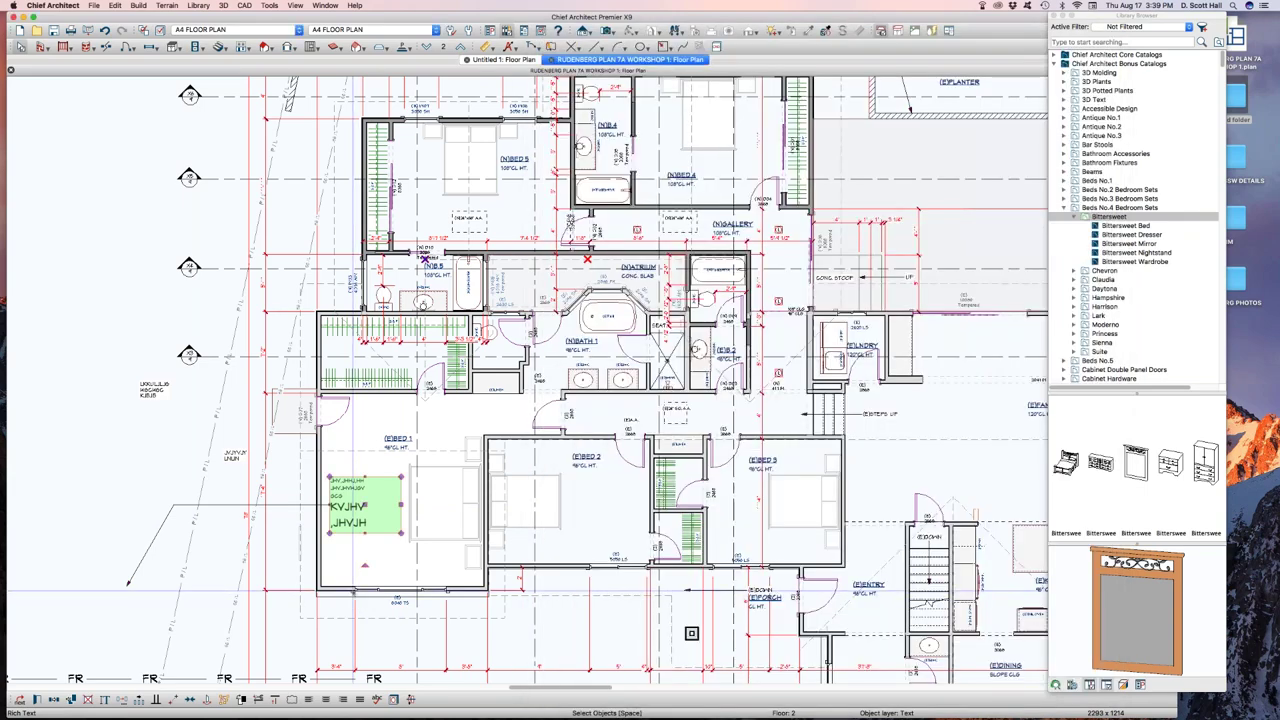
pyautogui.press('Escape')
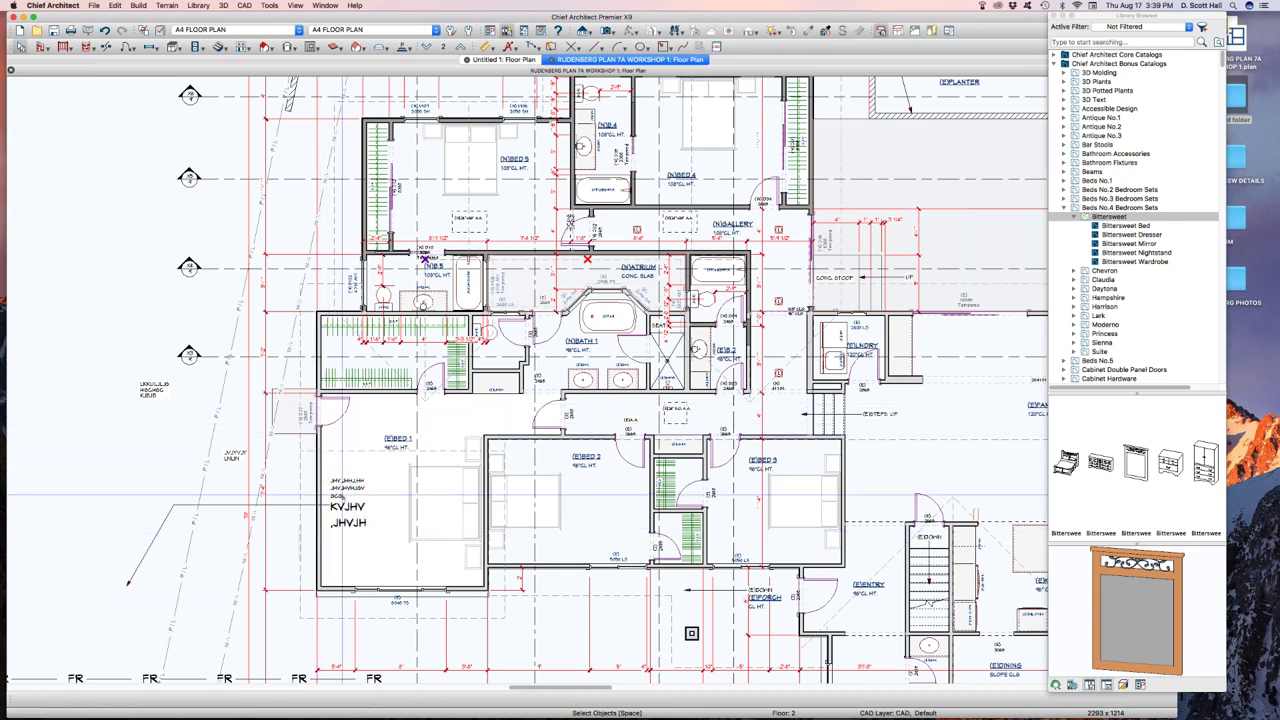
pyautogui.click(350, 500)
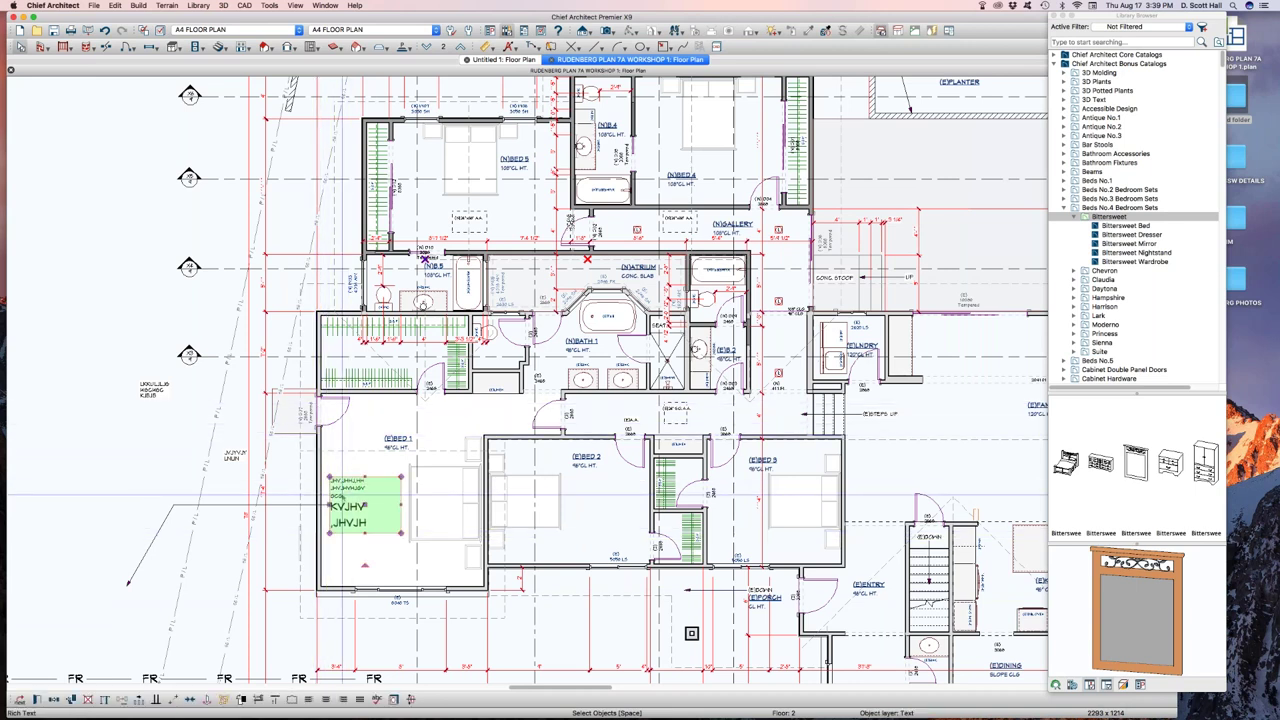
# - Disable Create Rich Text for leader lines in the text preferences
pyautogui.press('super+comma')
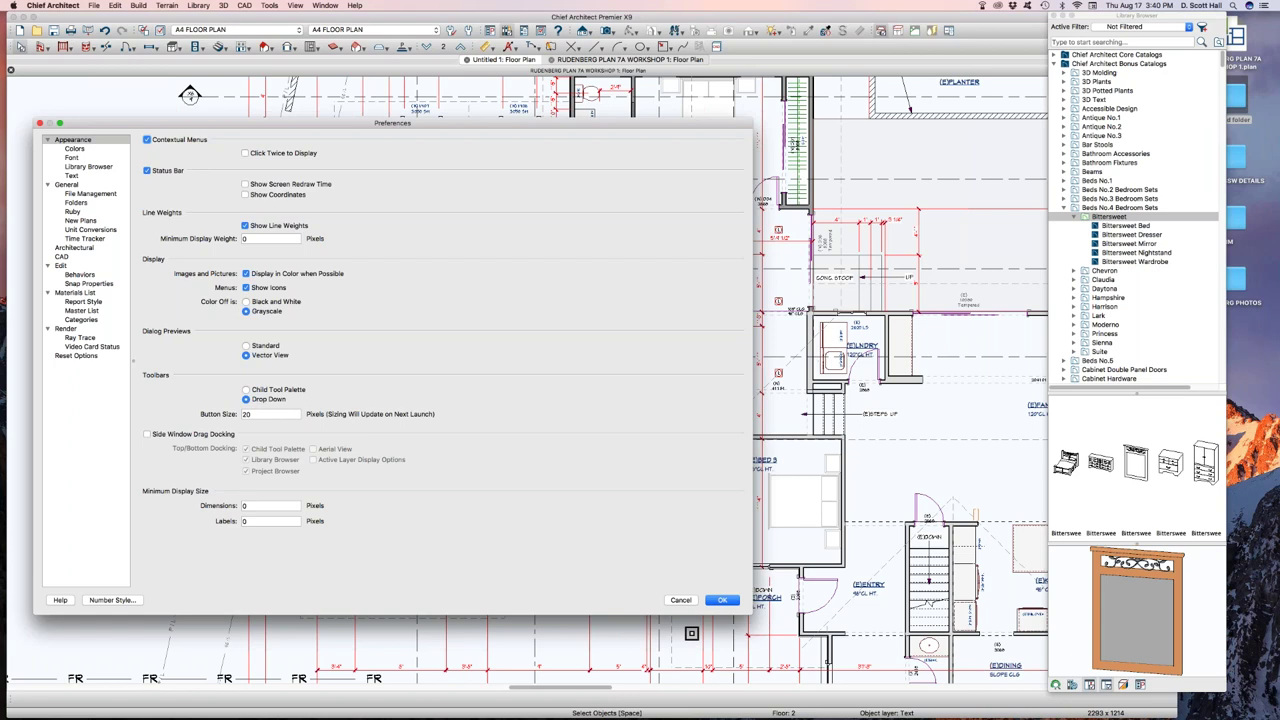
pyautogui.click(80, 176)
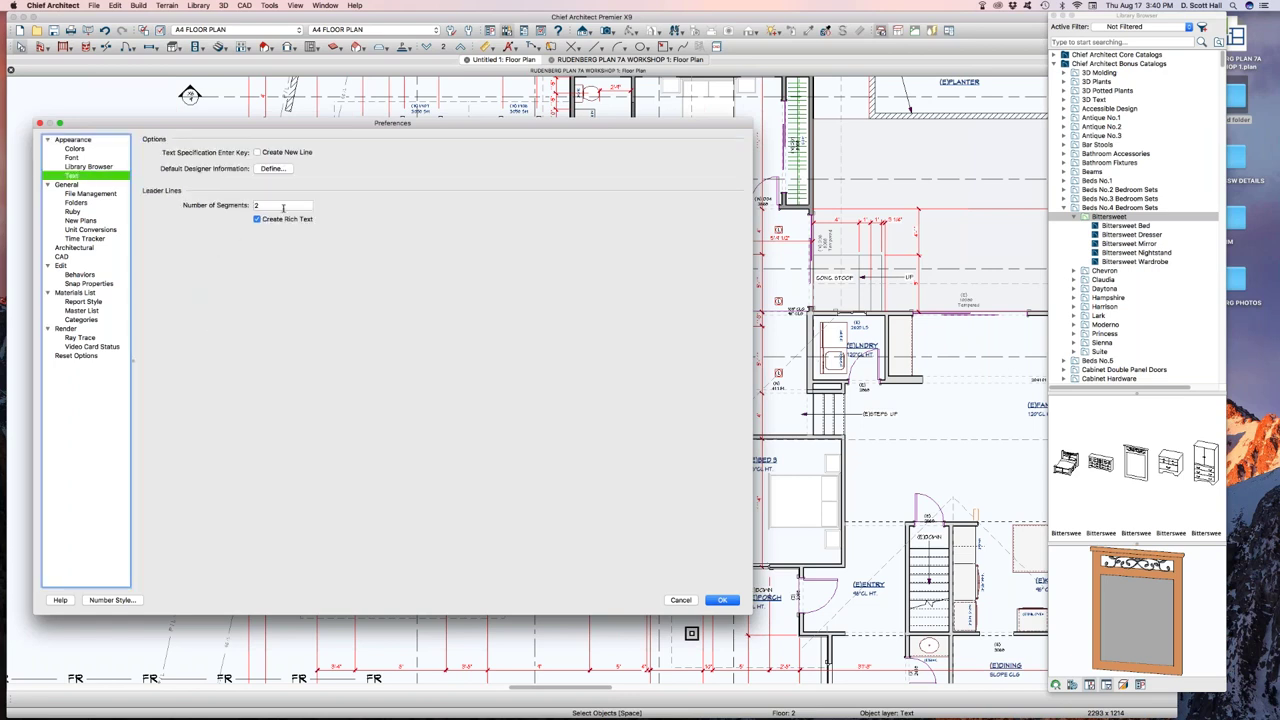
pyautogui.click(257, 219)
pyautogui.click(721, 600)
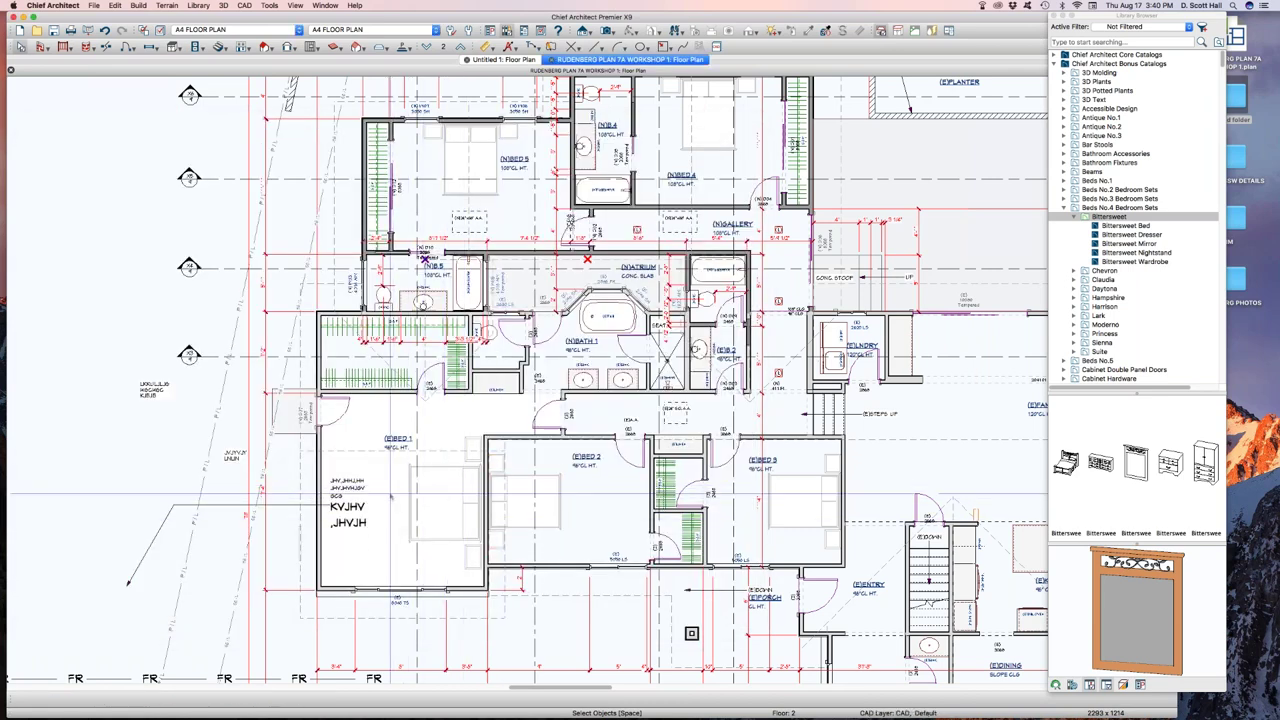
# - Draw a two-segment leader line west of Bed 1 with the plain text lines ,HV,JHV, HGCGHC and MHGCGHC
pyautogui.moveTo(130, 443); pyautogui.dragTo(89, 512)
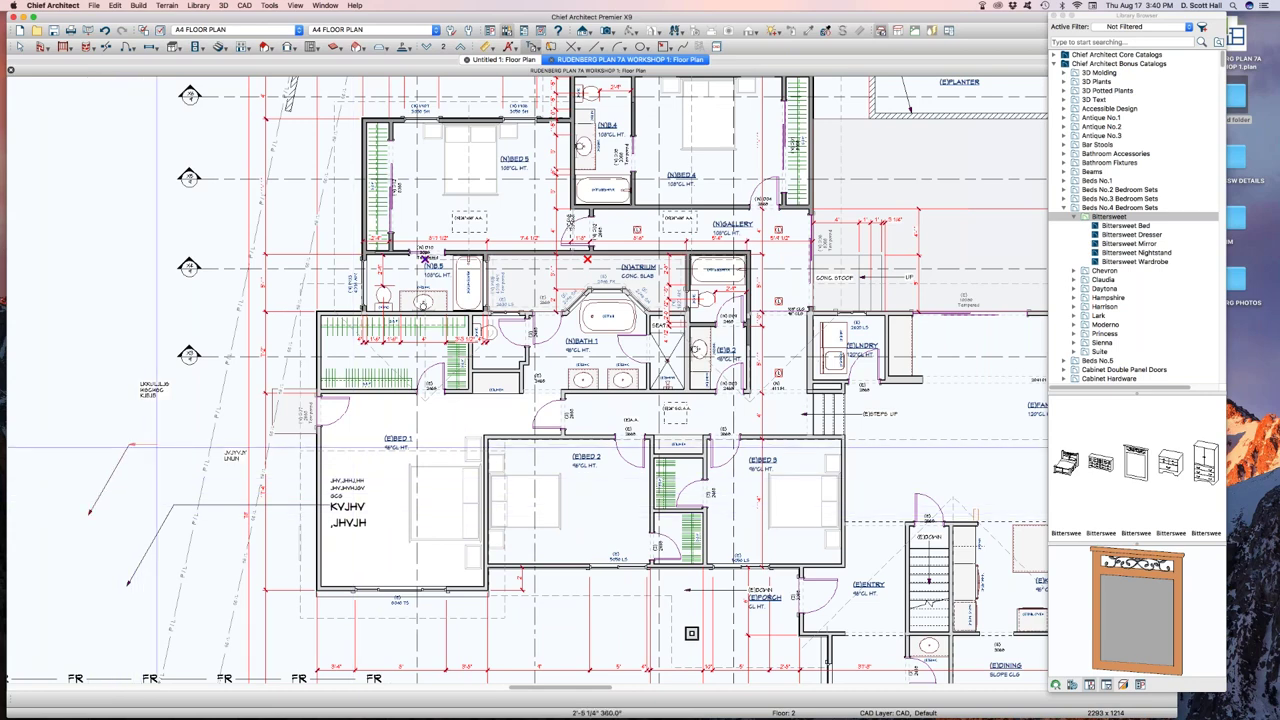
pyautogui.click(155, 444)
pyautogui.press('Return')
pyautogui.write('HGC')
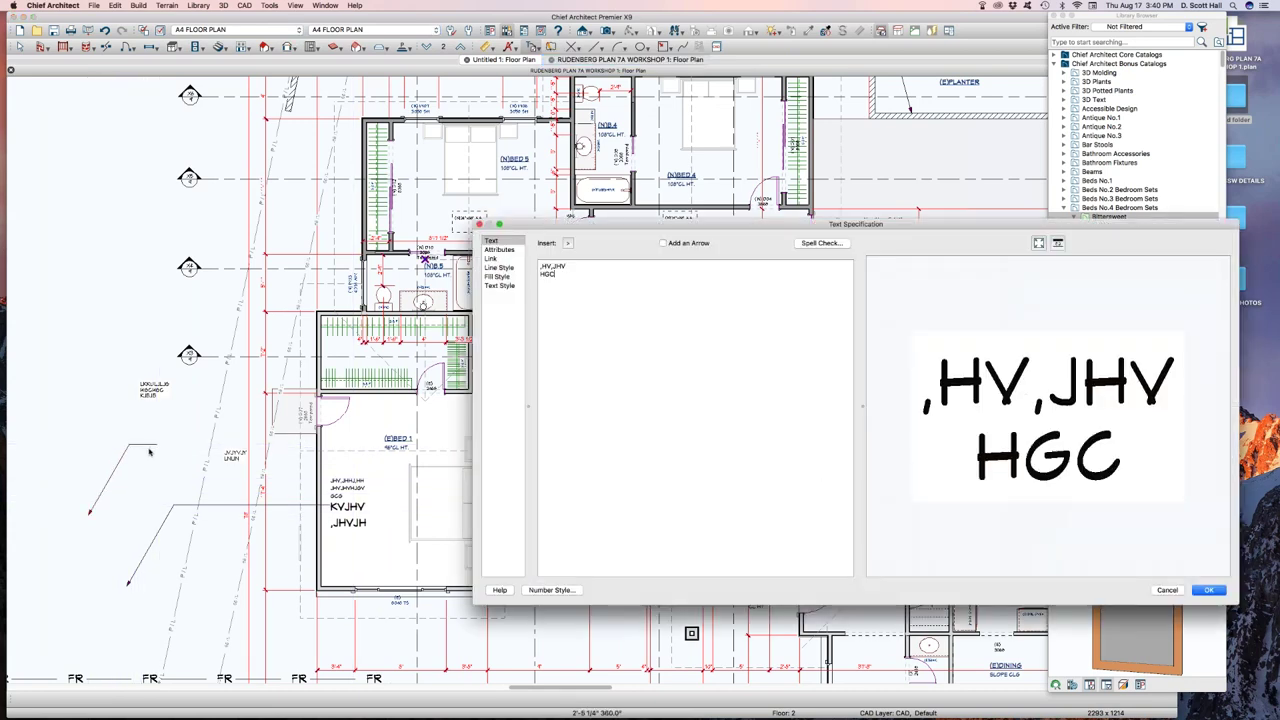
pyautogui.write('GHC')
pyautogui.press('Return')
pyautogui.write('MHGCGHC')
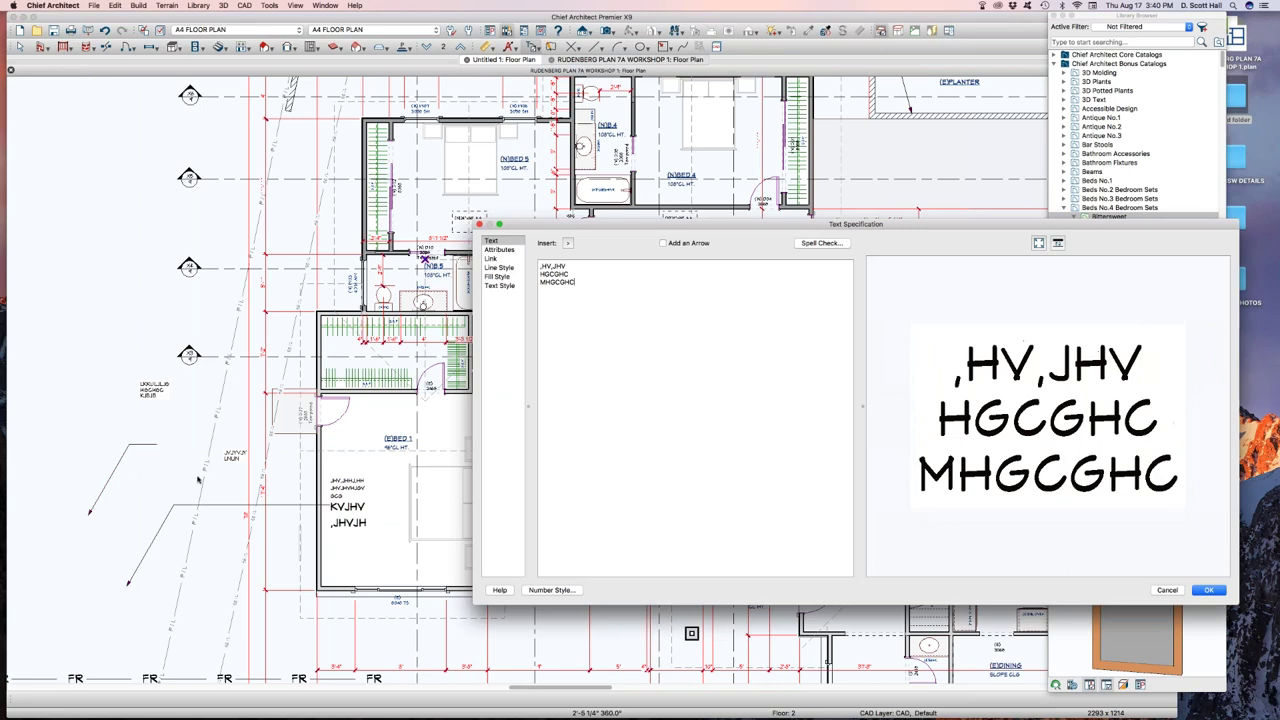
pyautogui.press('KP_Enter')
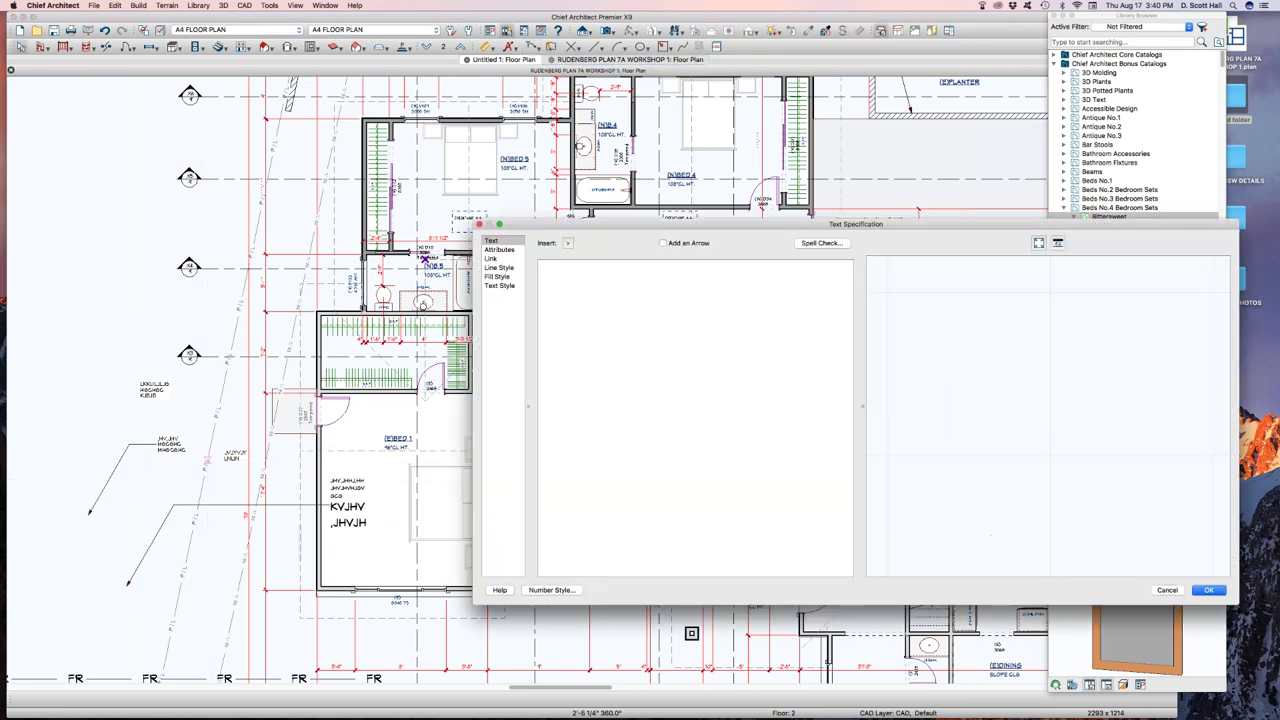
pyautogui.click(1178, 598)
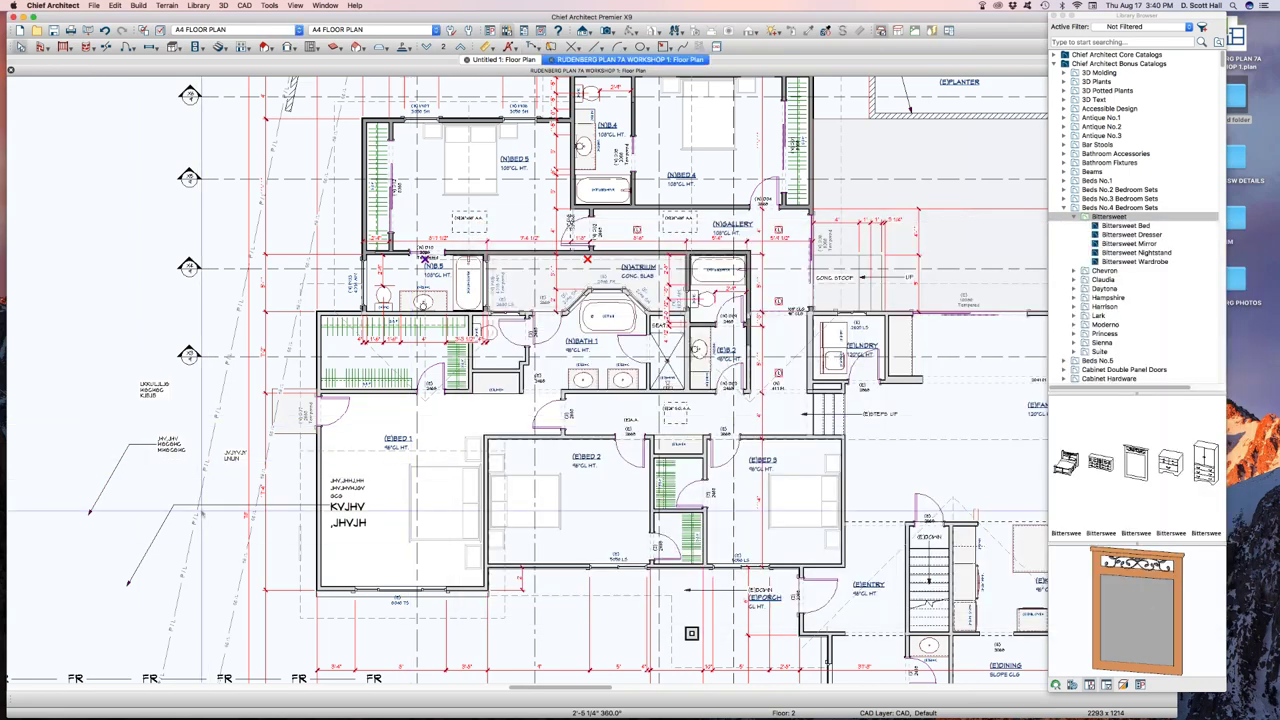
# - Set the line weight of the new leader text's layer, Text, to 40
pyautogui.click(165, 441)
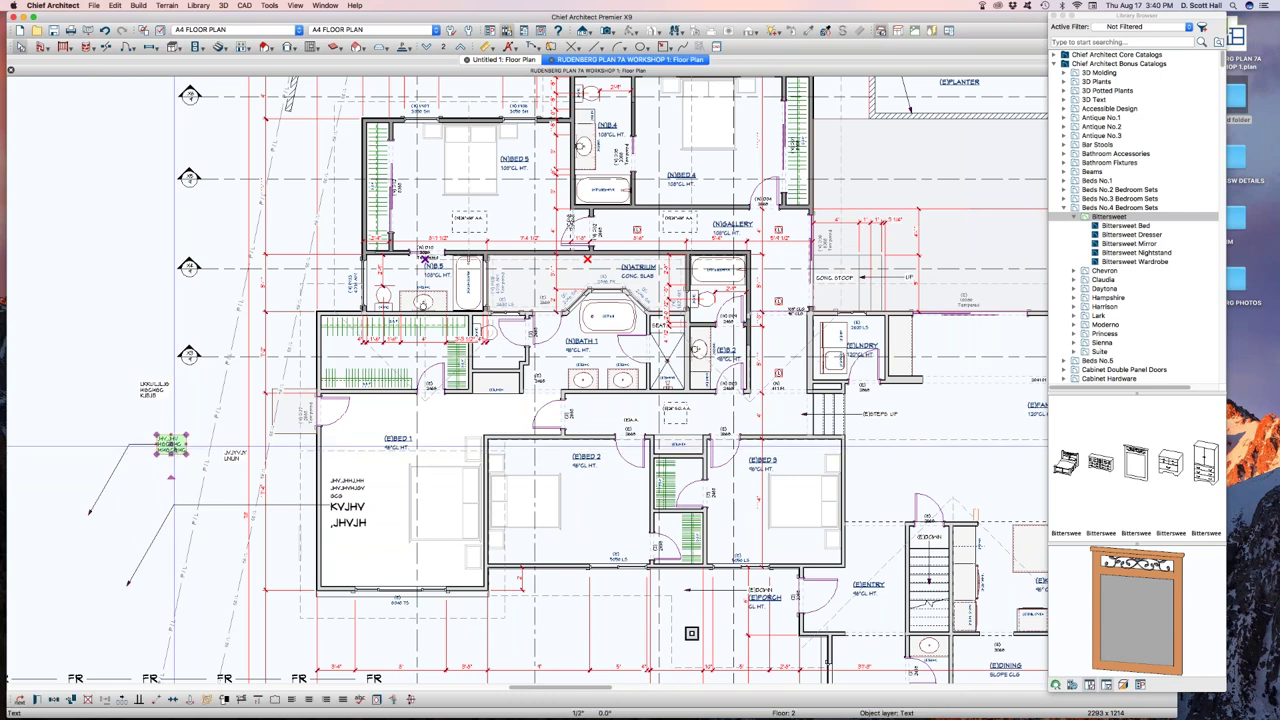
pyautogui.hotkey('ctrl', 'l')
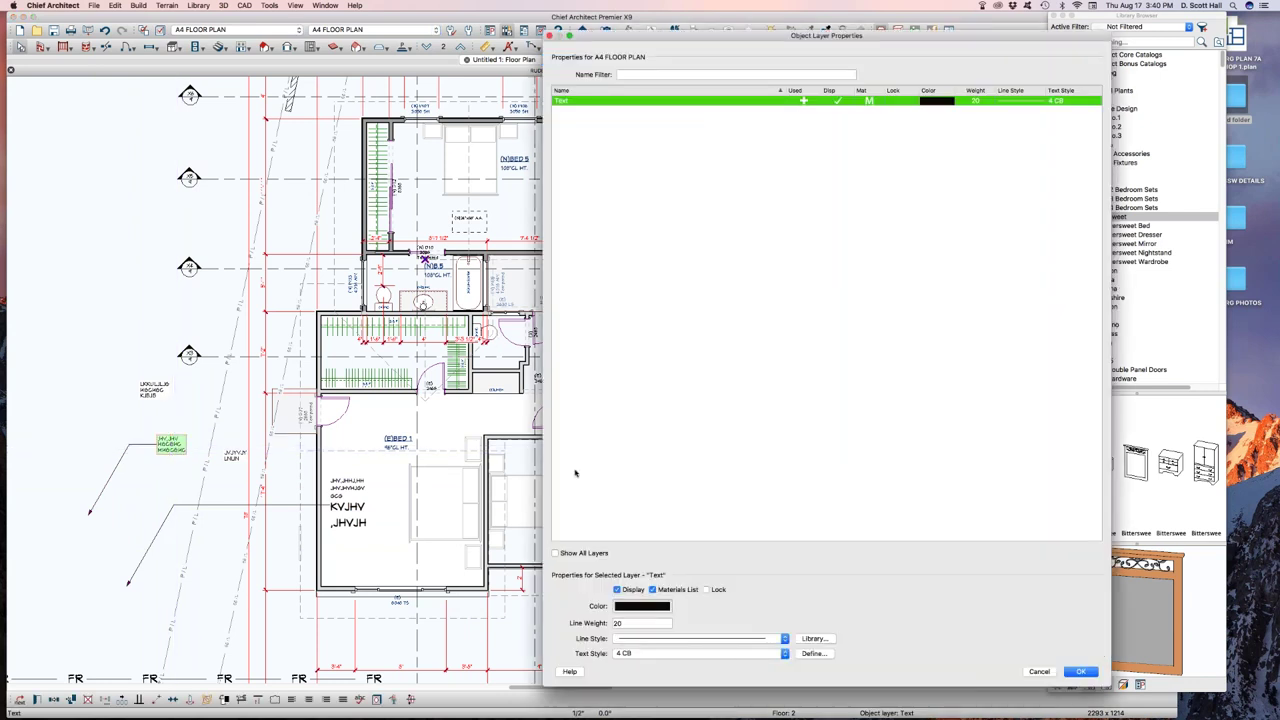
pyautogui.click(639, 622)
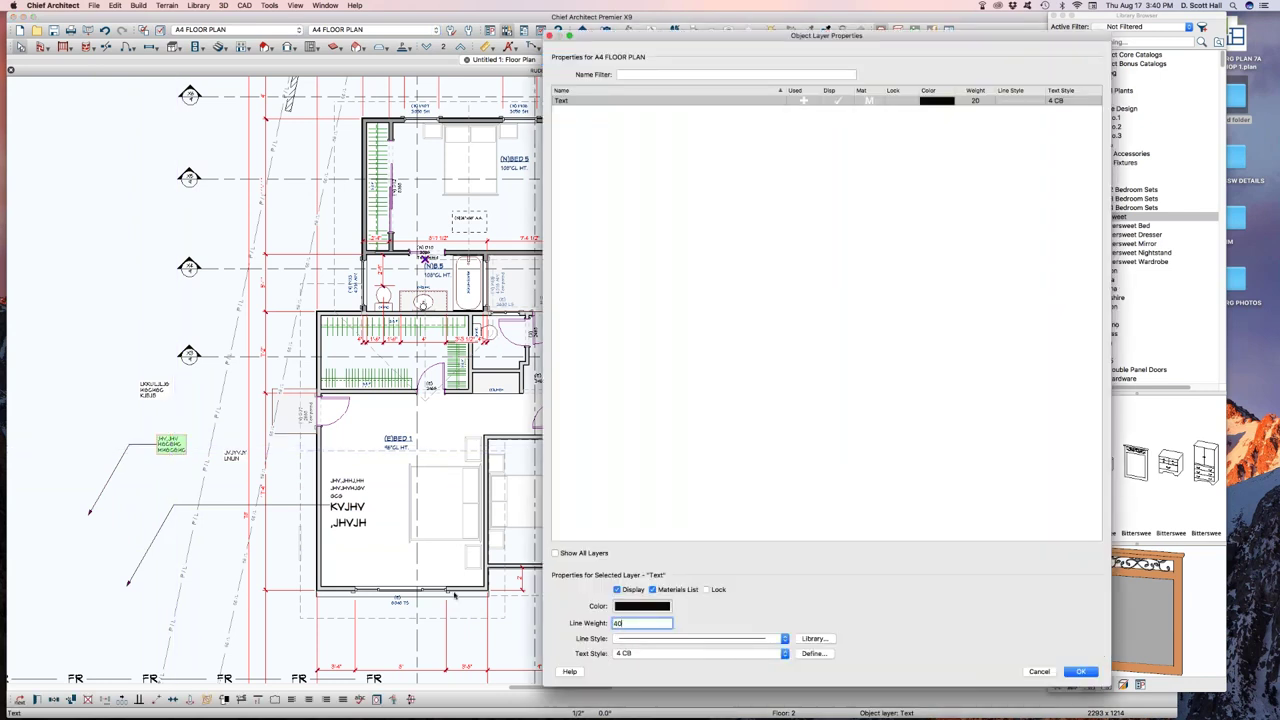
pyautogui.press('Return')
# - Examine the source of the text style in the new leader text's specification
pyautogui.click(170, 443)
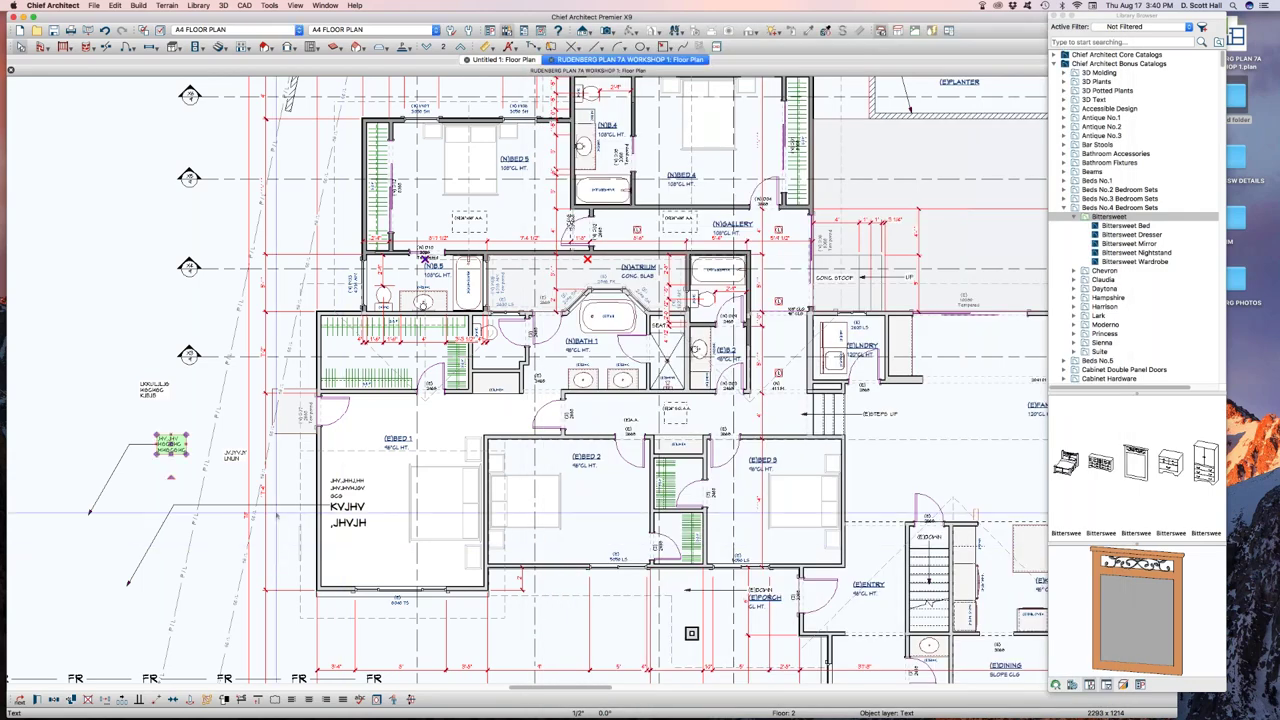
pyautogui.doubleClick(170, 443)
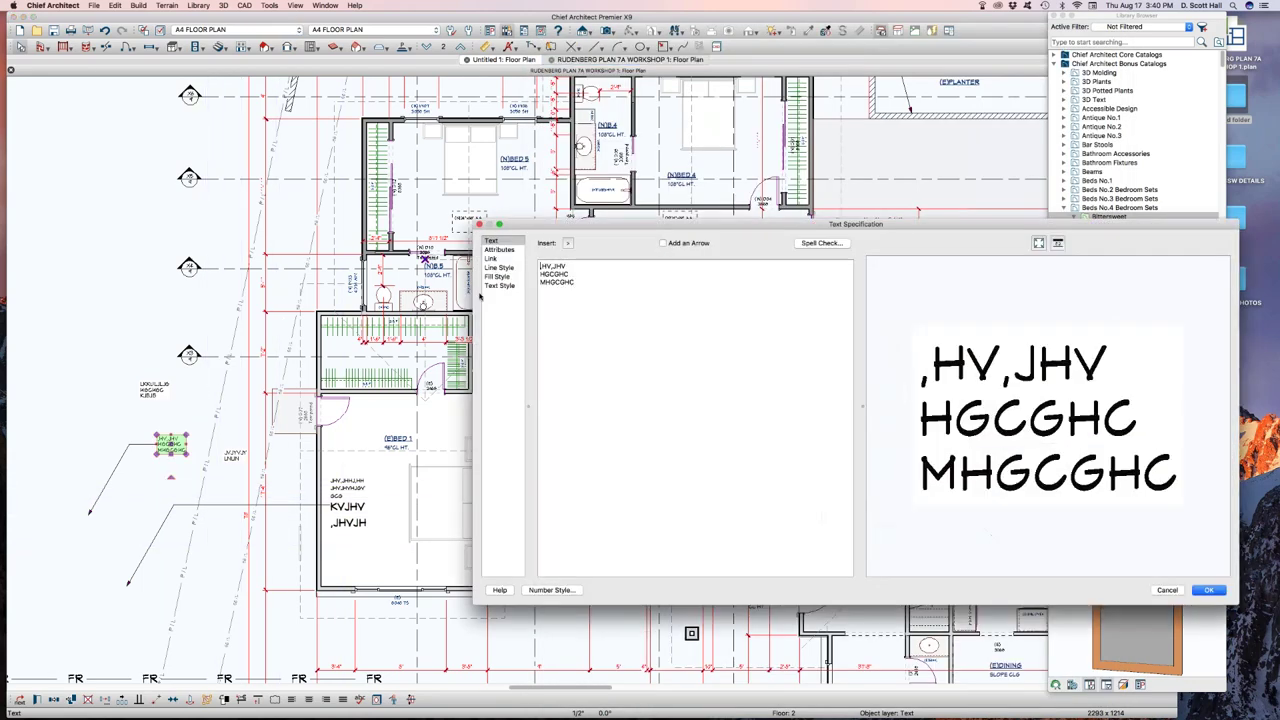
pyautogui.click(500, 285)
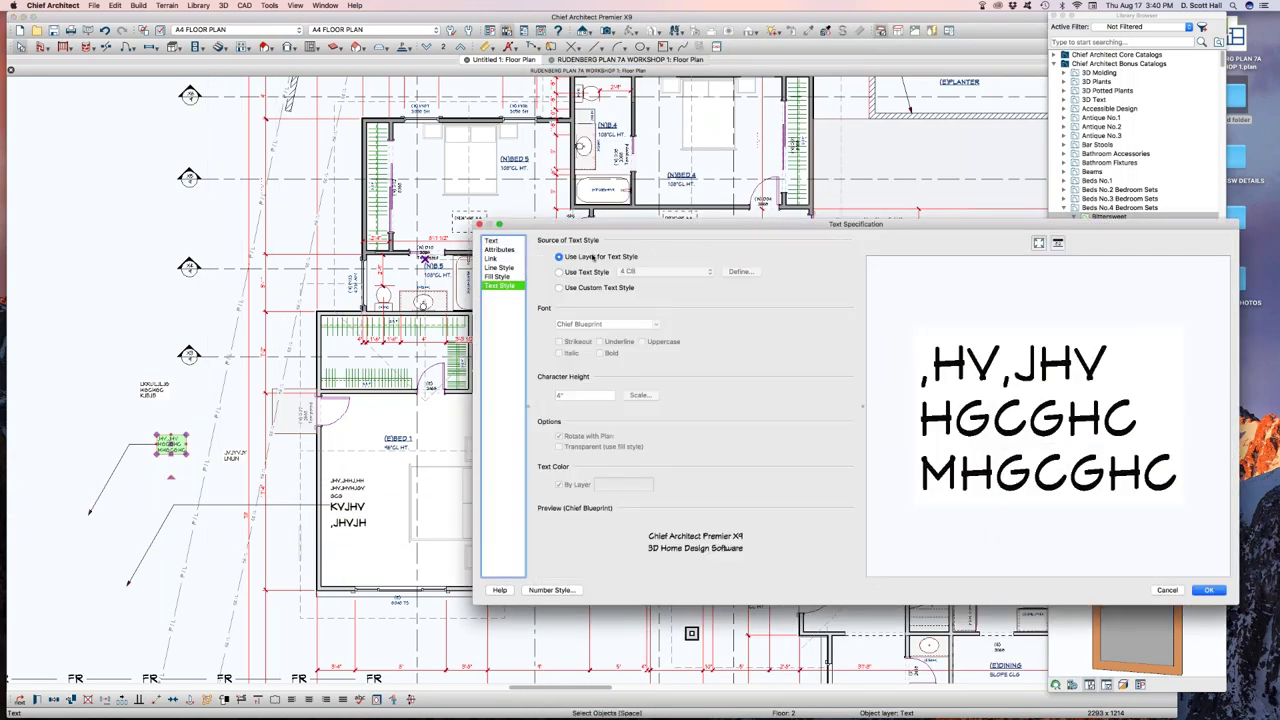
pyautogui.press('Escape')
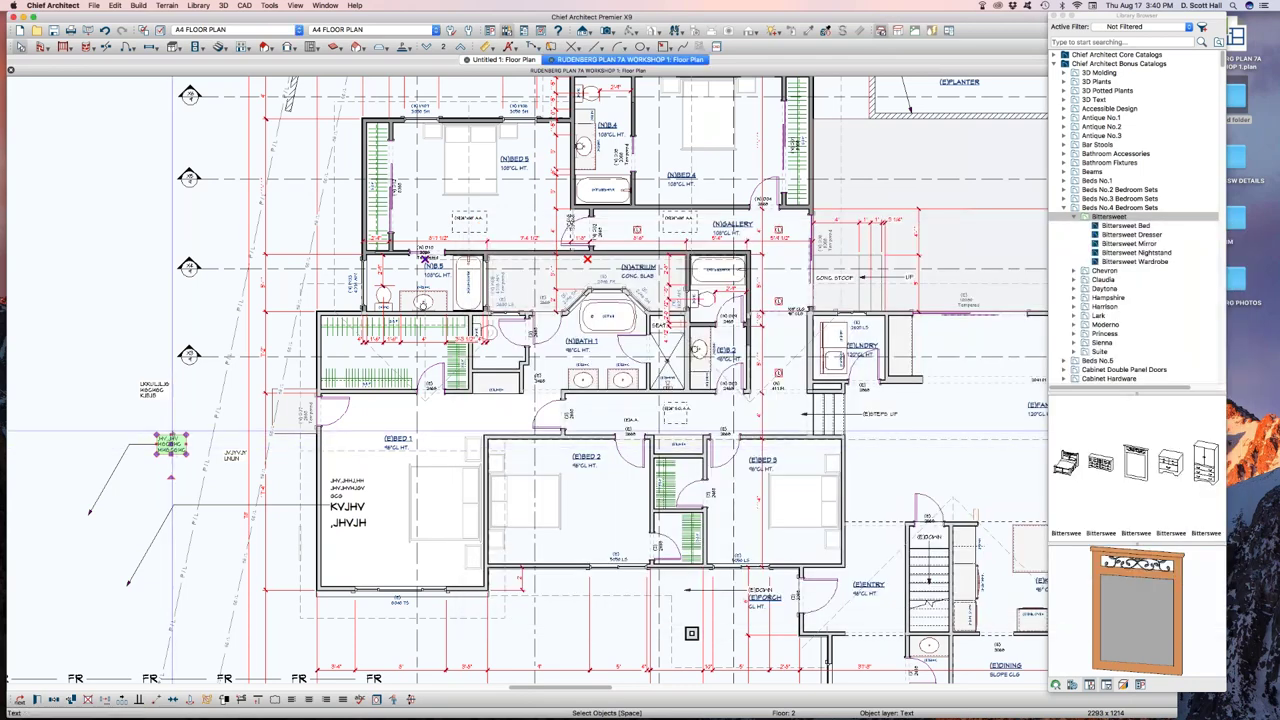
# - Try the 60 CB text style on the Text layer from the plain leader text, and undo the change
pyautogui.press('super+l')
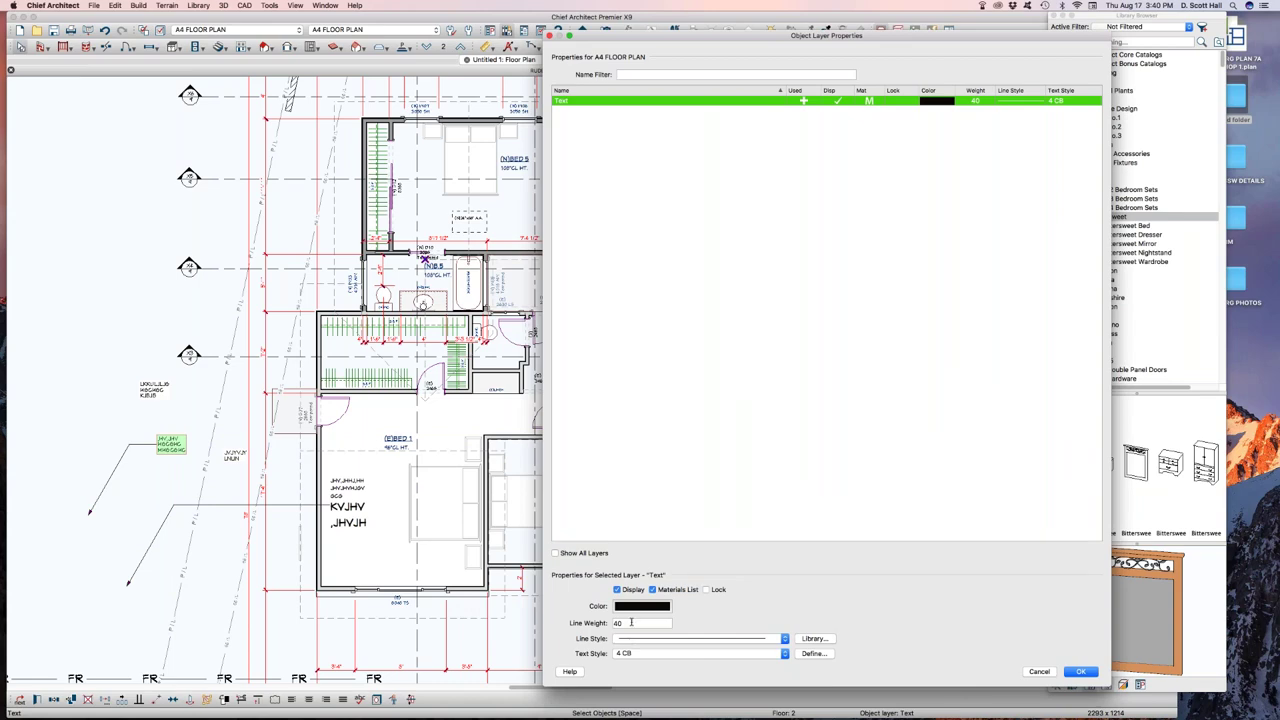
pyautogui.click(652, 654)
pyautogui.click(625, 518)
pyautogui.press('Return')
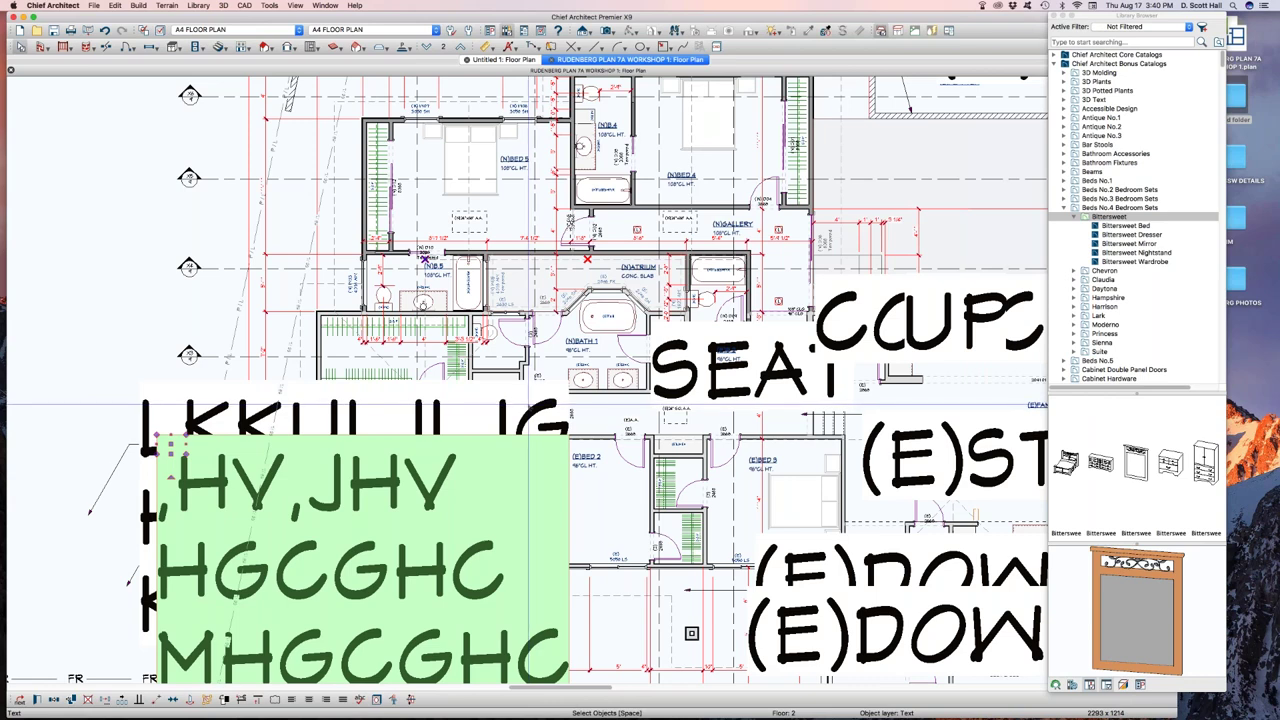
pyautogui.press('Escape')
pyautogui.press('super+z')
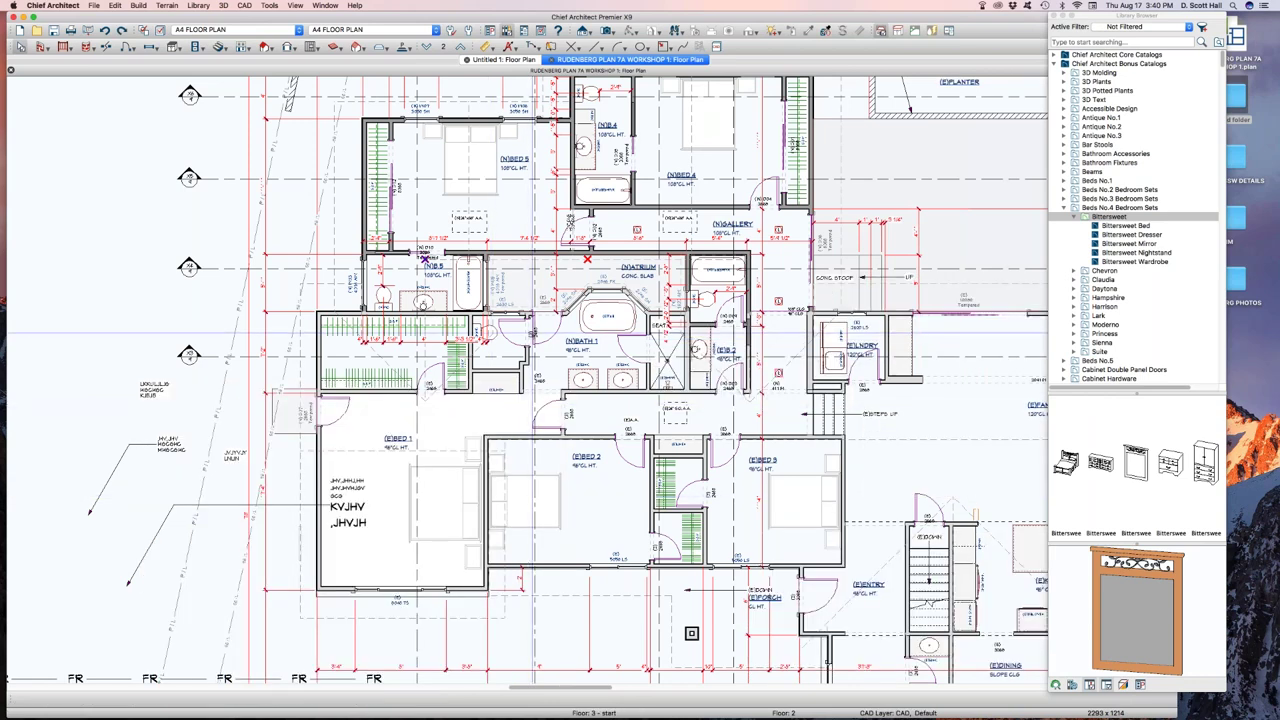
# - Compare the plain-text leader west of Bed 1 with the rich text leader up close
pyautogui.moveTo(55, 404); pyautogui.dragTo(197, 530)
pyautogui.scroll(1, 120, 490)
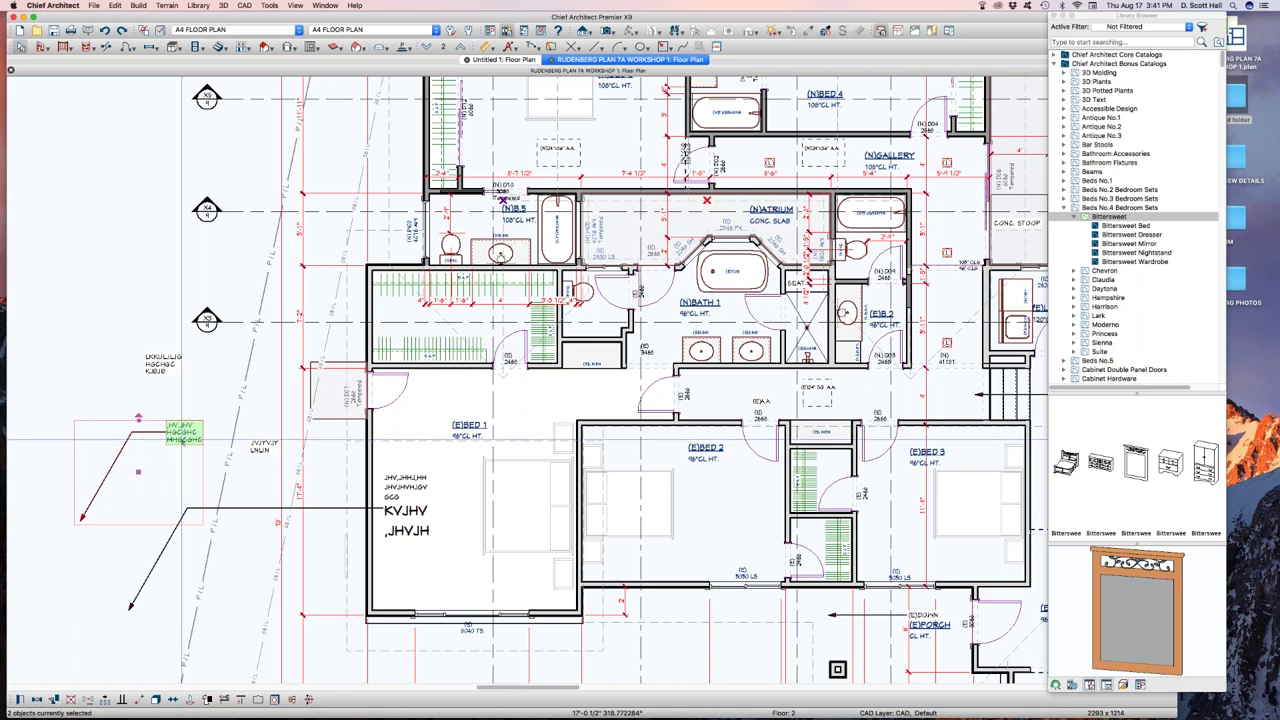
pyautogui.press('space')
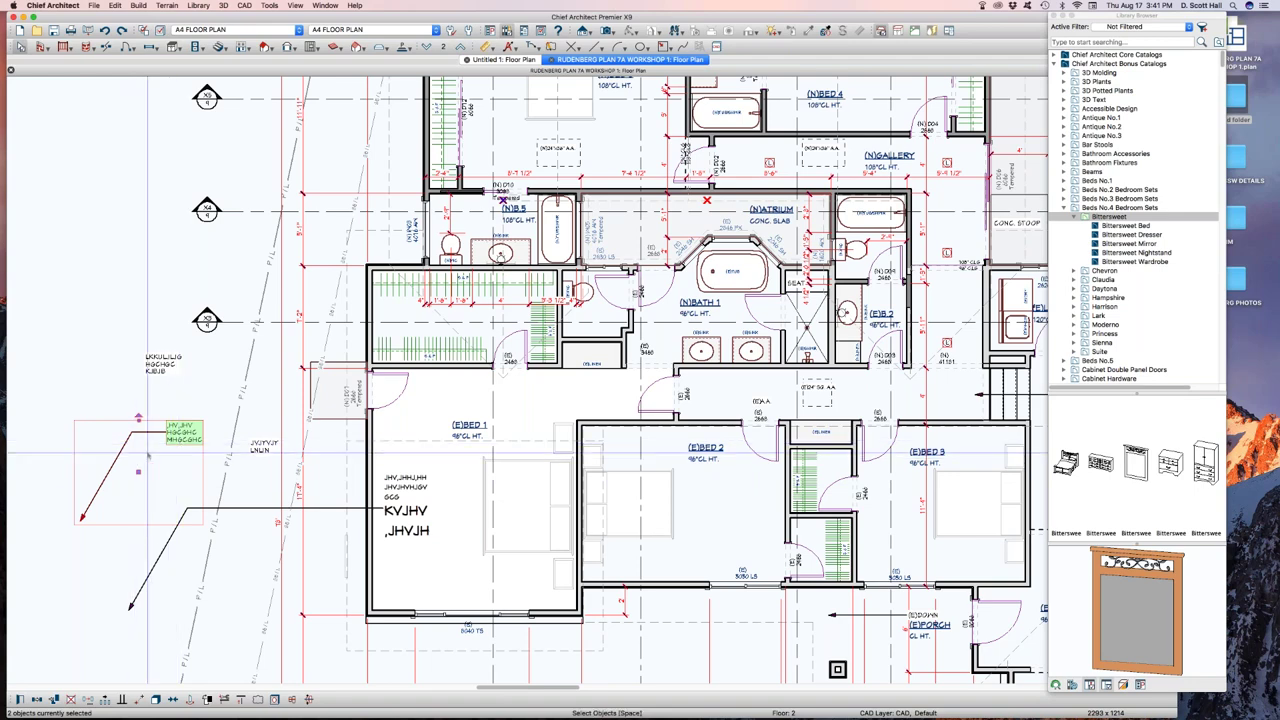
pyautogui.scroll(1, 126, 468)
pyautogui.scroll(1, 126, 469)
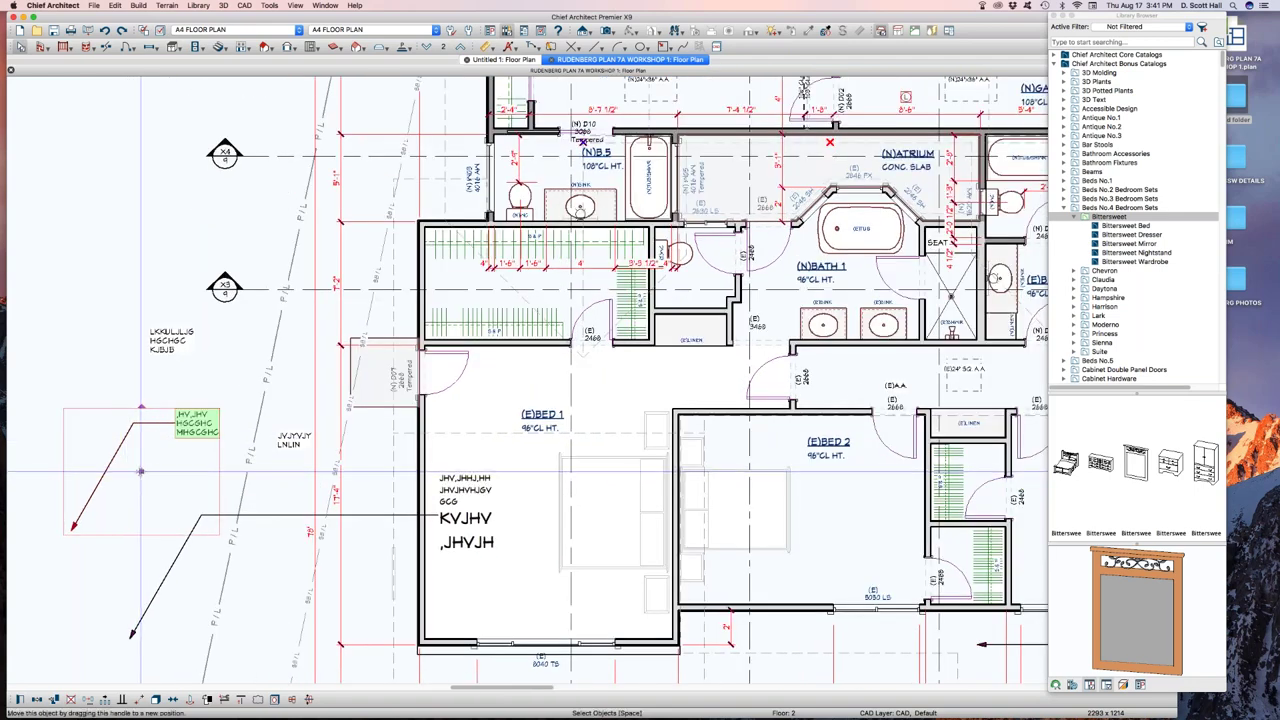
pyautogui.press('Escape')
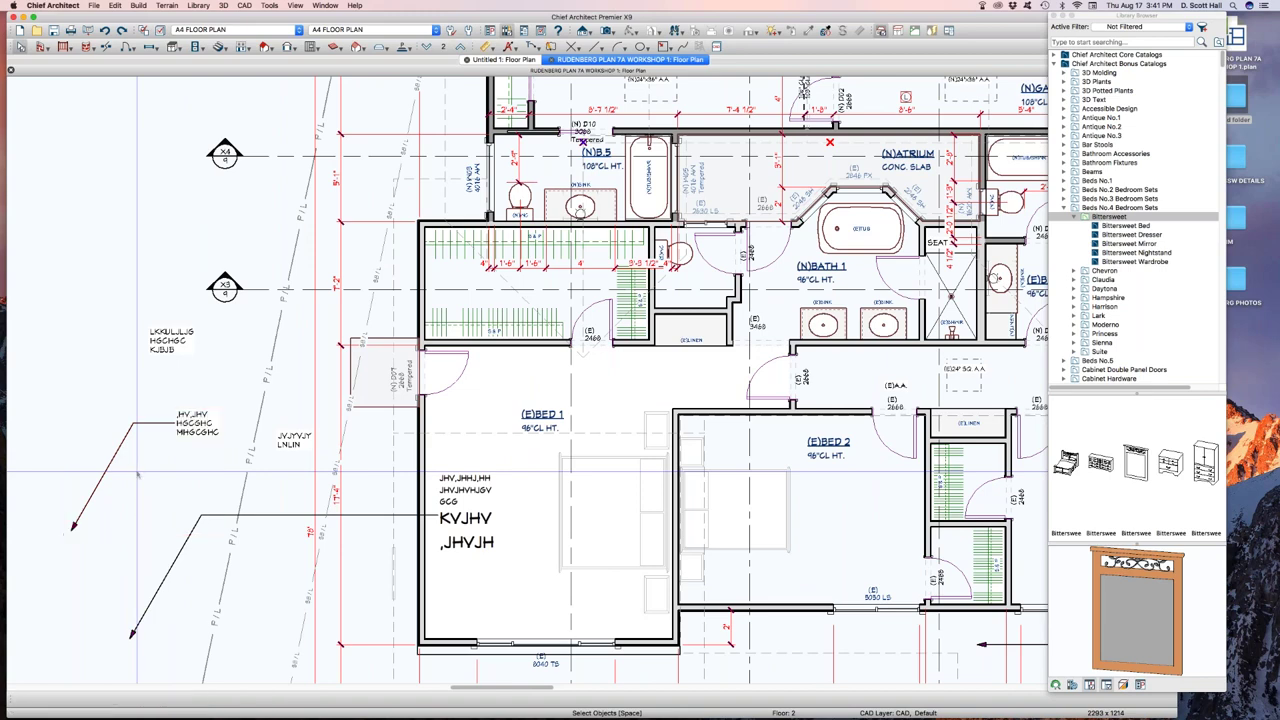
pyautogui.scroll(-1, 148, 440)
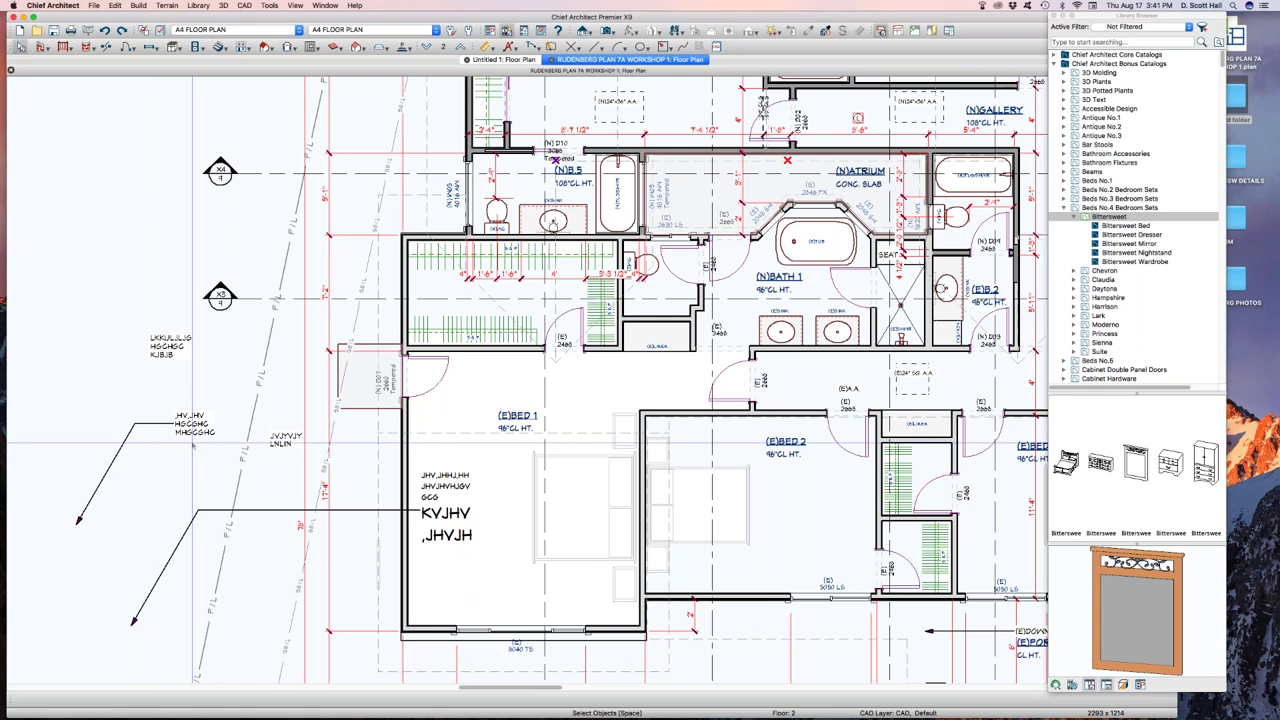
# - Set the Text layer's text style to 60 CB from the Bed 1 rich text's layer properties
pyautogui.click(443, 520)
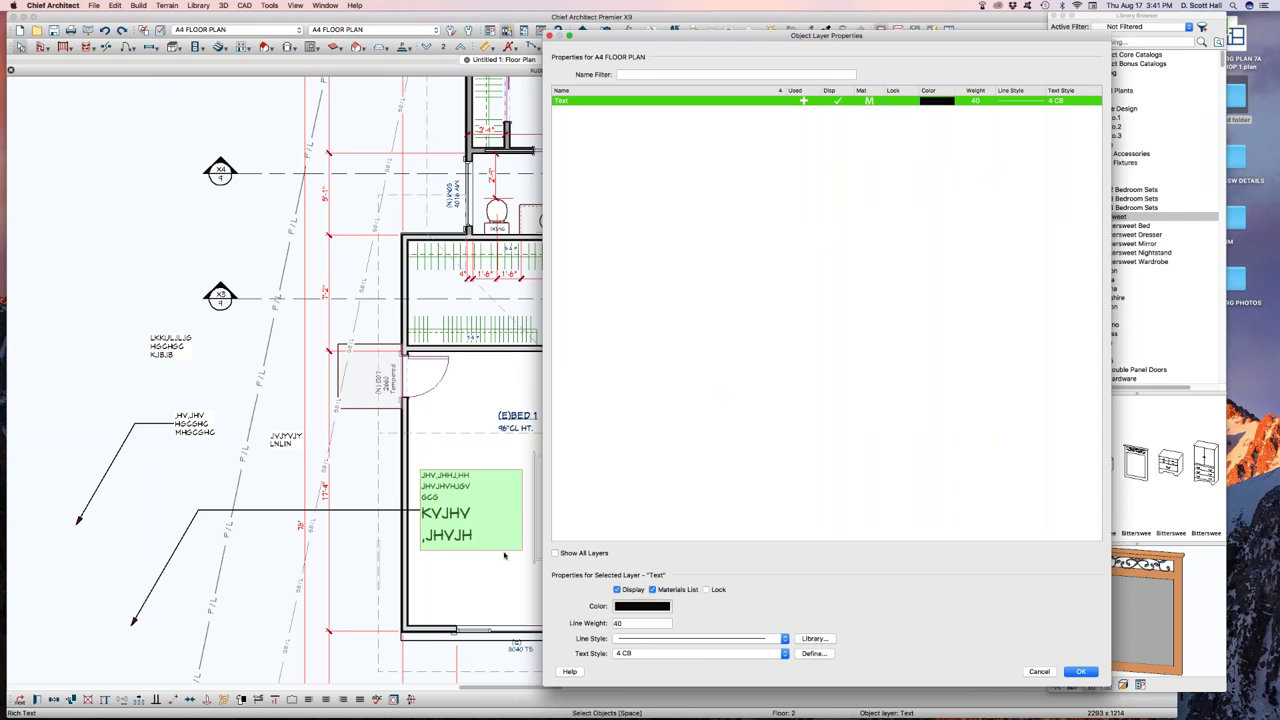
pyautogui.click(642, 655)
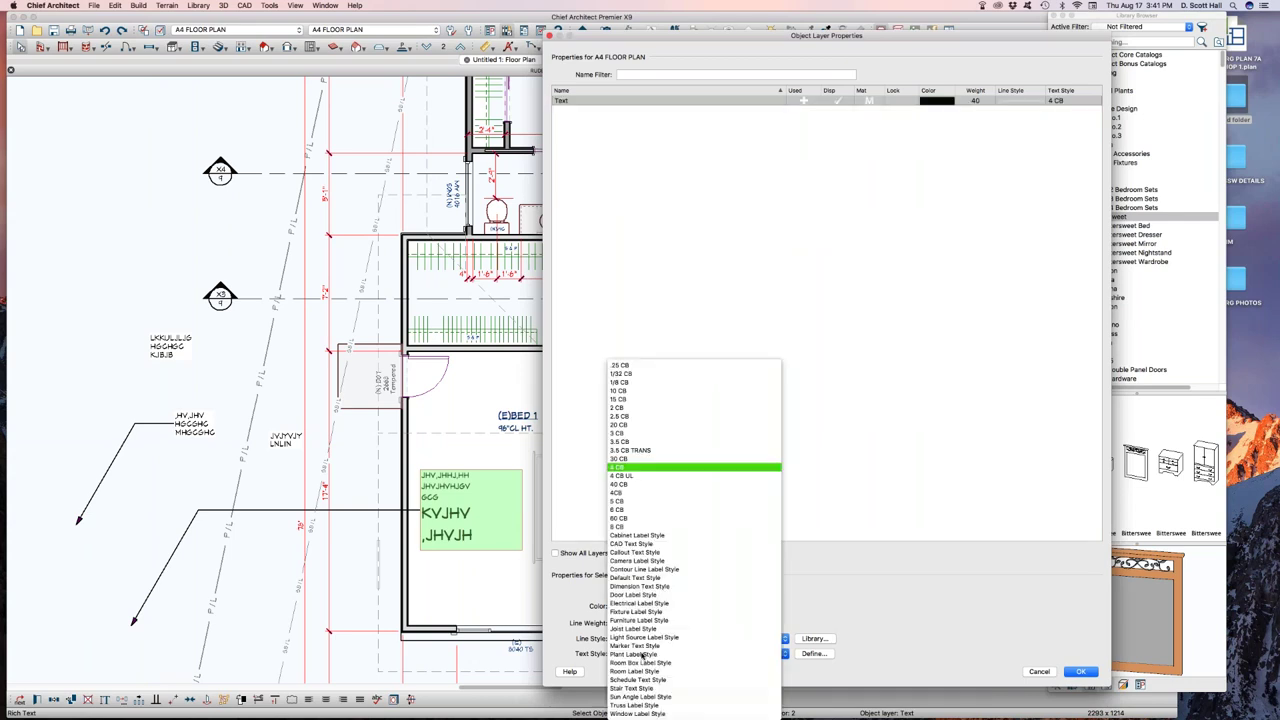
pyautogui.click(631, 520)
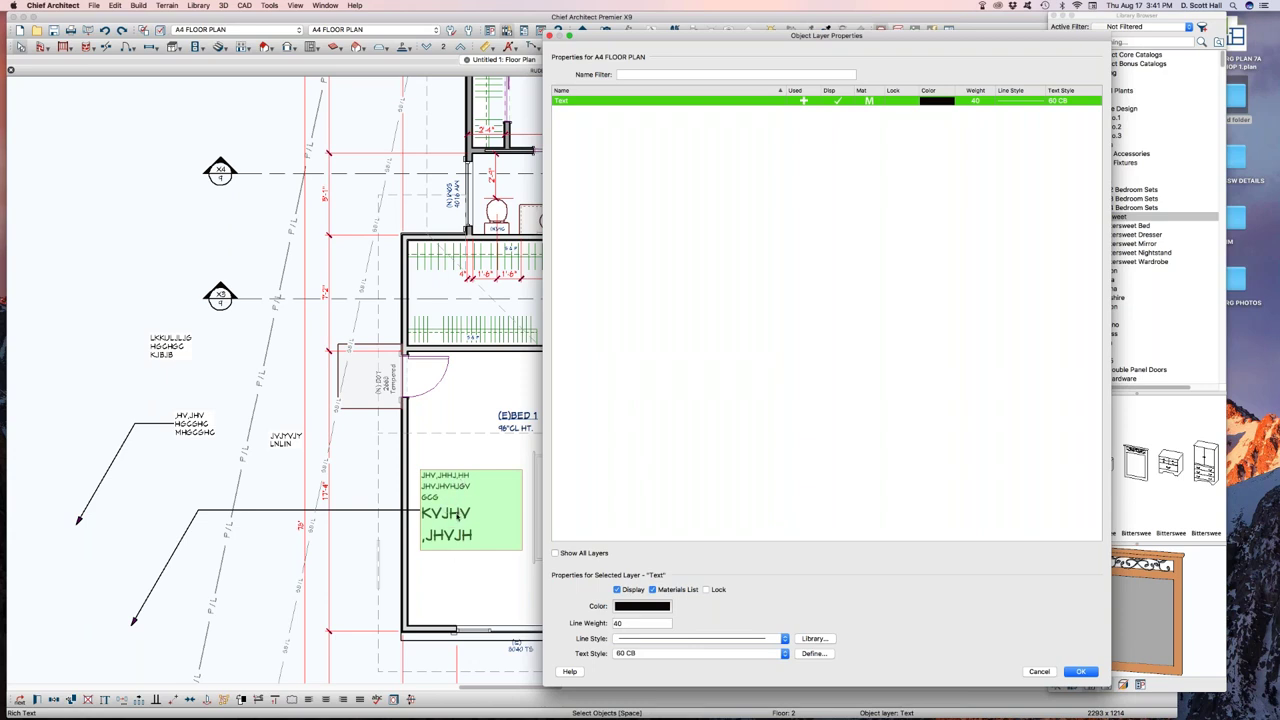
pyautogui.click(1080, 671)
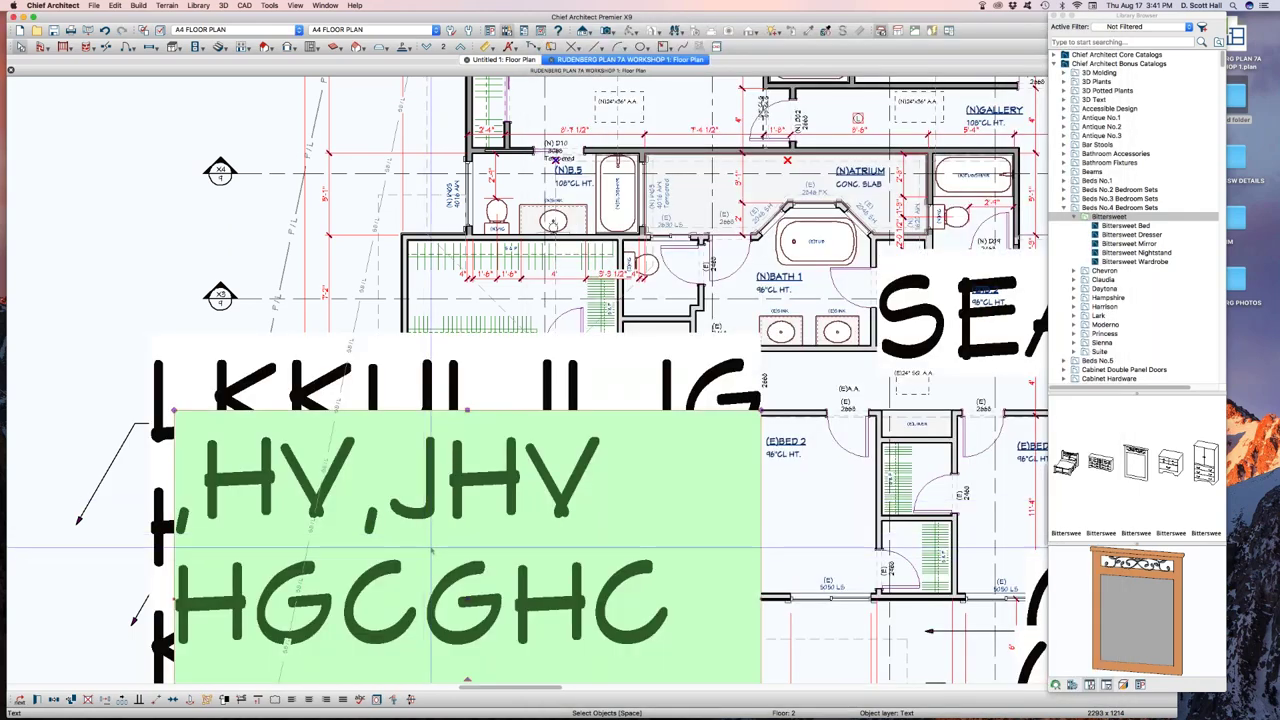
# - Set the Text layer's text style to 6 CB from the Bed 1 rich text and check it in the layer properties
pyautogui.press('Escape')
pyautogui.scroll(-2, 447, 518)
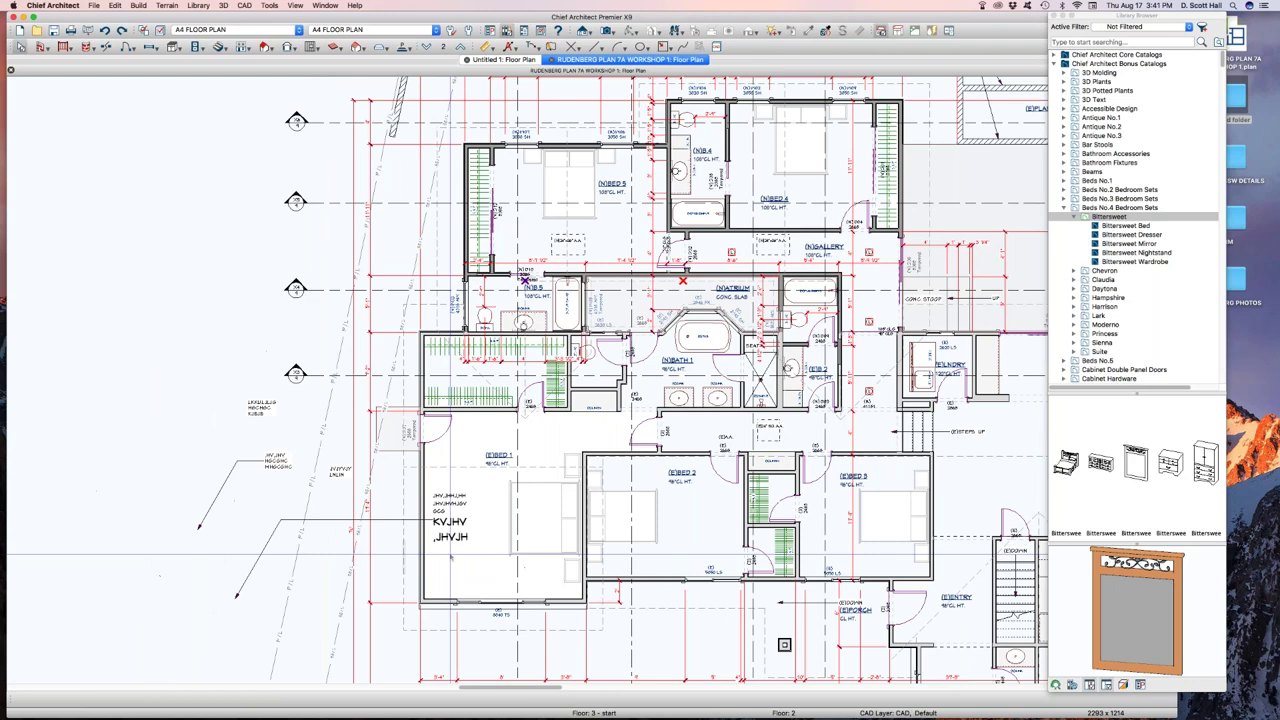
pyautogui.click(450, 520)
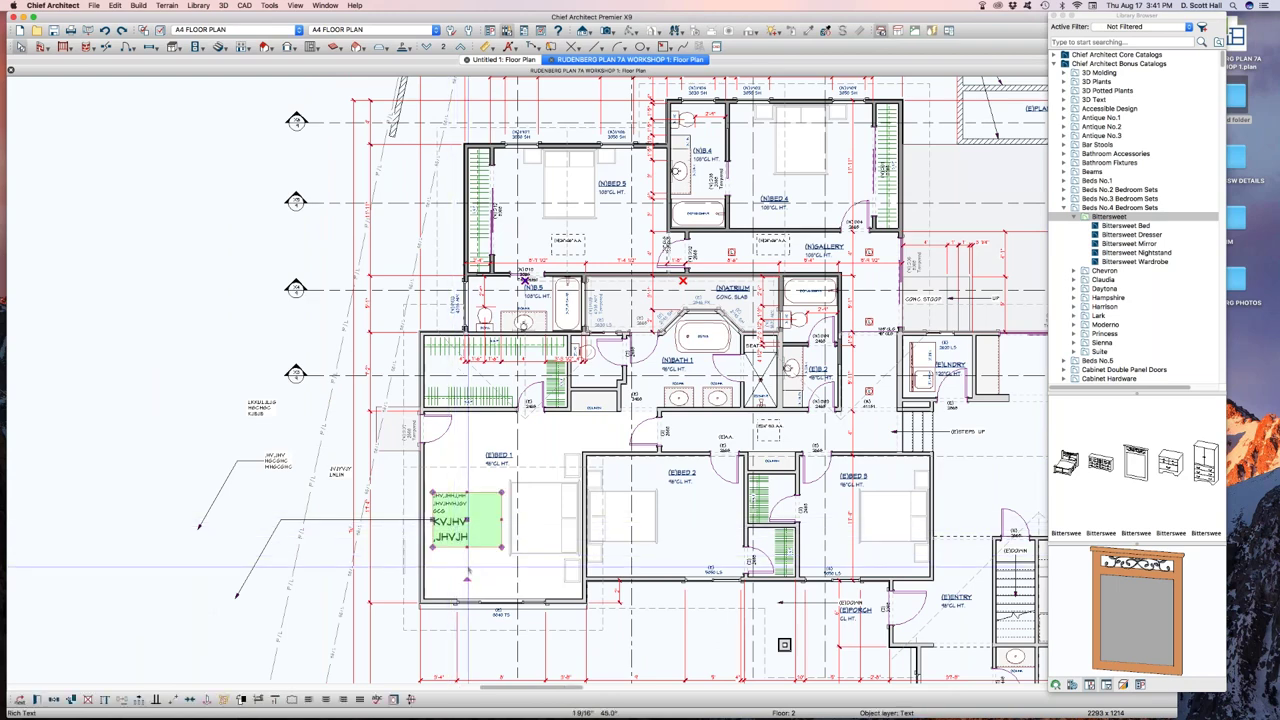
pyautogui.hotkey('ctrl', 'l')
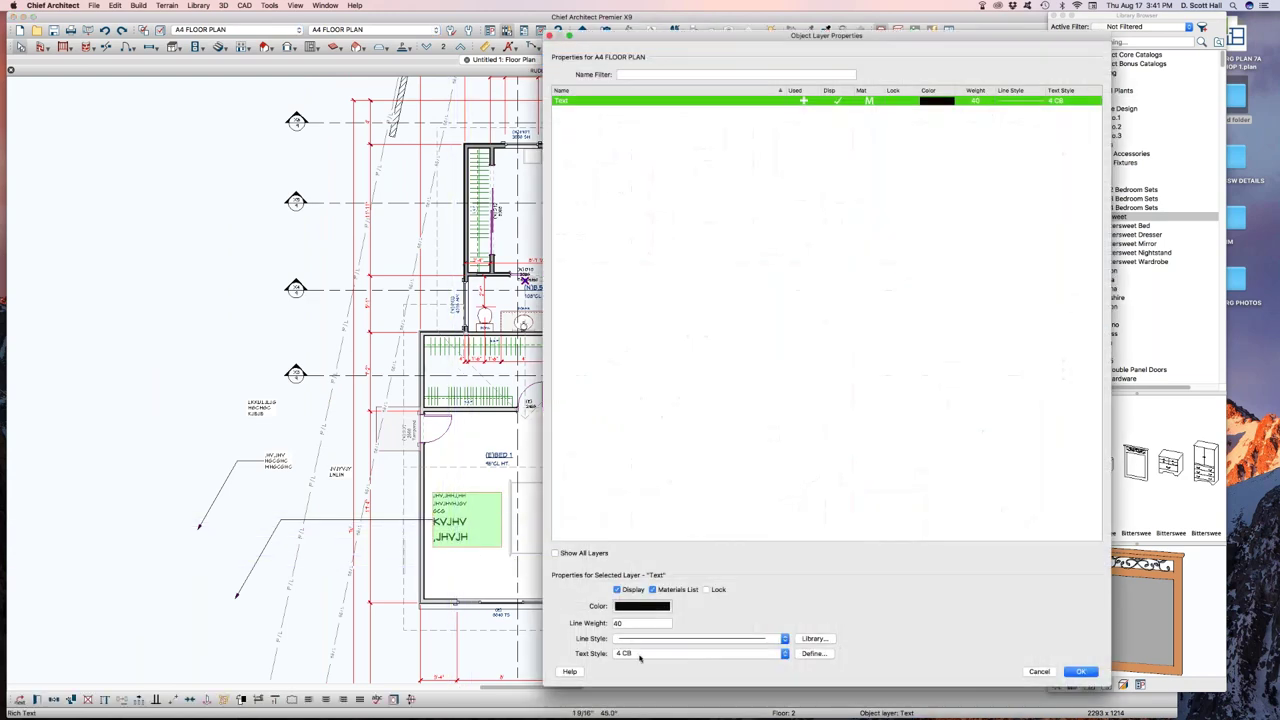
pyautogui.click(640, 653)
pyautogui.click(618, 511)
pyautogui.press('Return')
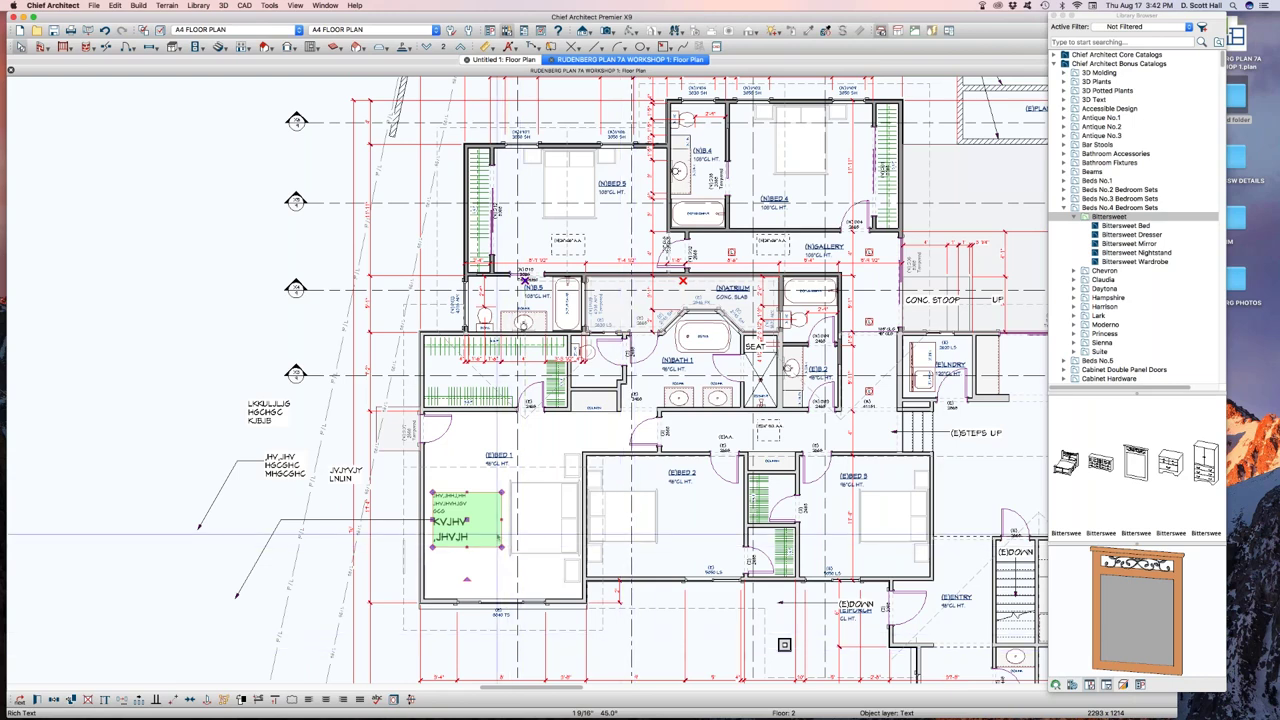
pyautogui.scroll(2, 467, 532)
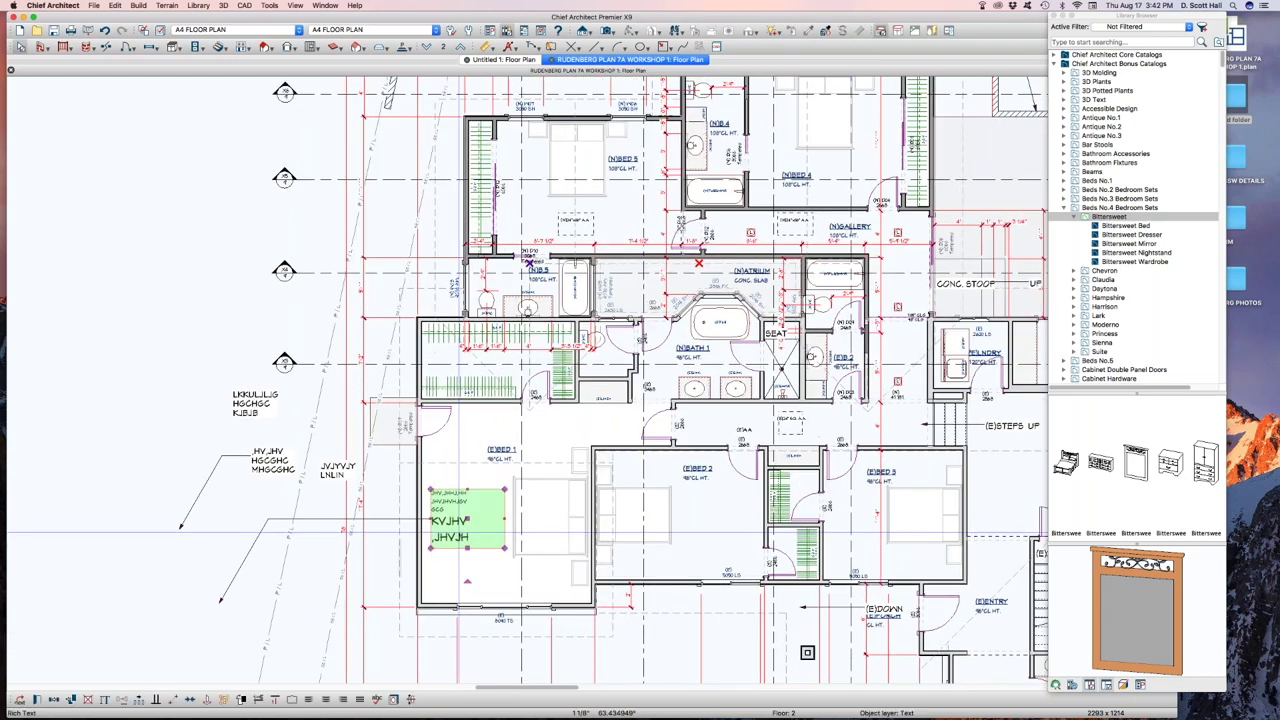
pyautogui.click(241, 699)
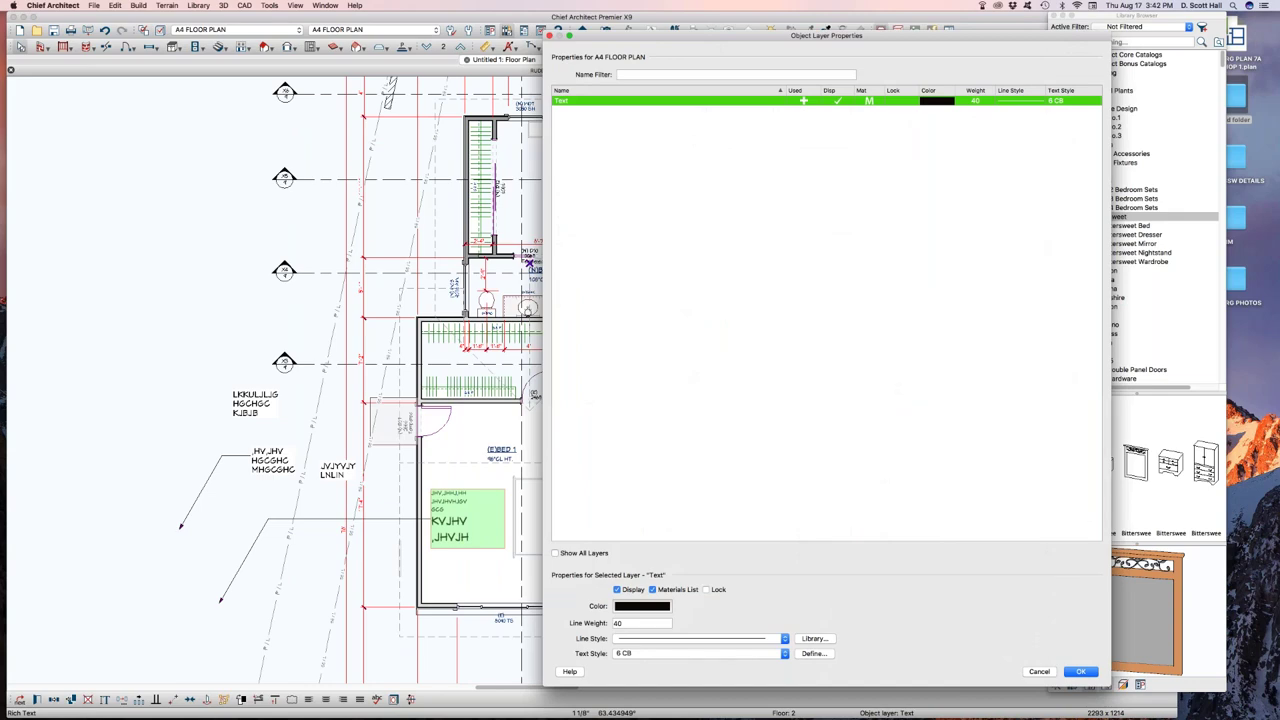
pyautogui.click(1042, 674)
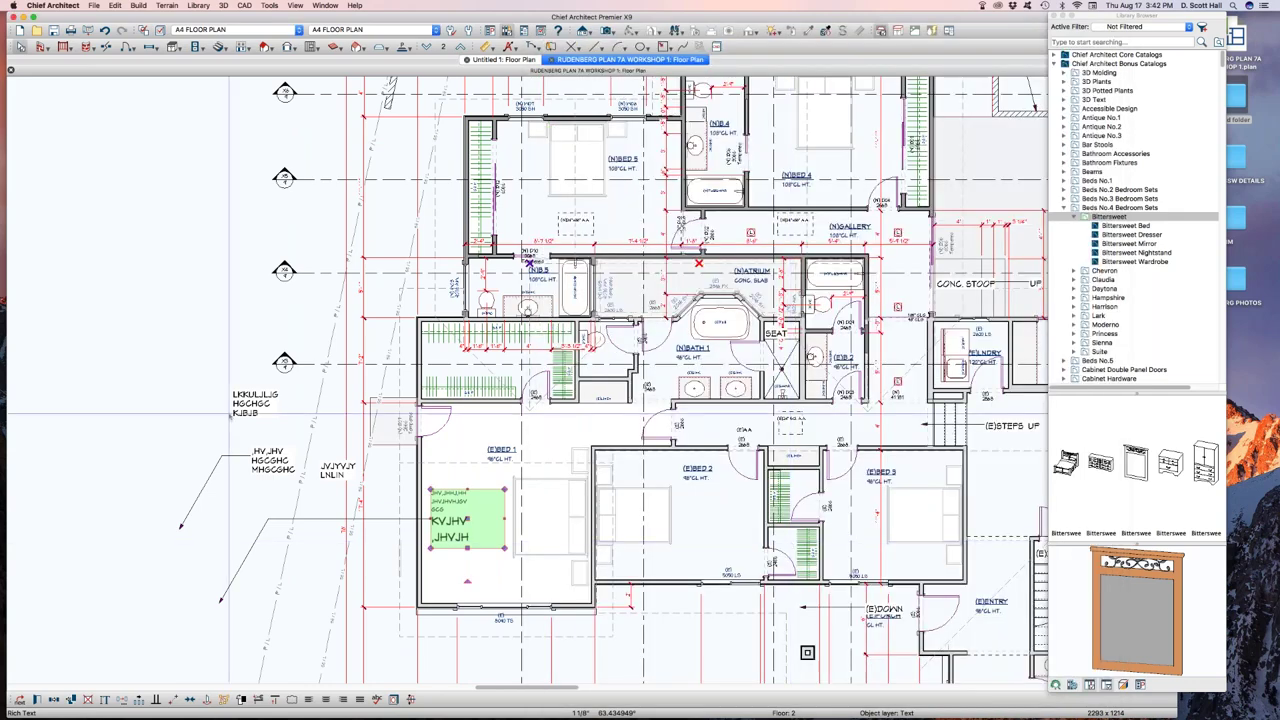
# - Set the Text layer's text style to 1/32 CB from the Bed 1 rich text's layer properties
pyautogui.moveTo(381, 538); pyautogui.dragTo(374, 500)
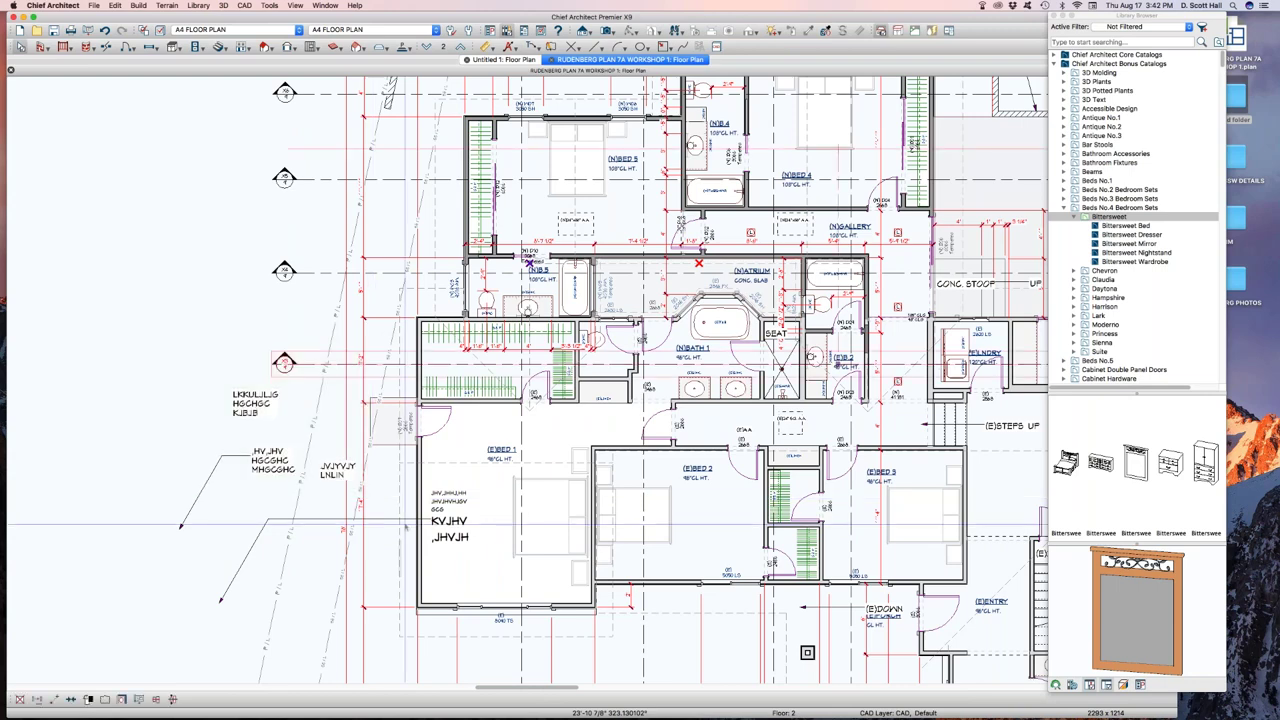
pyautogui.click(450, 521)
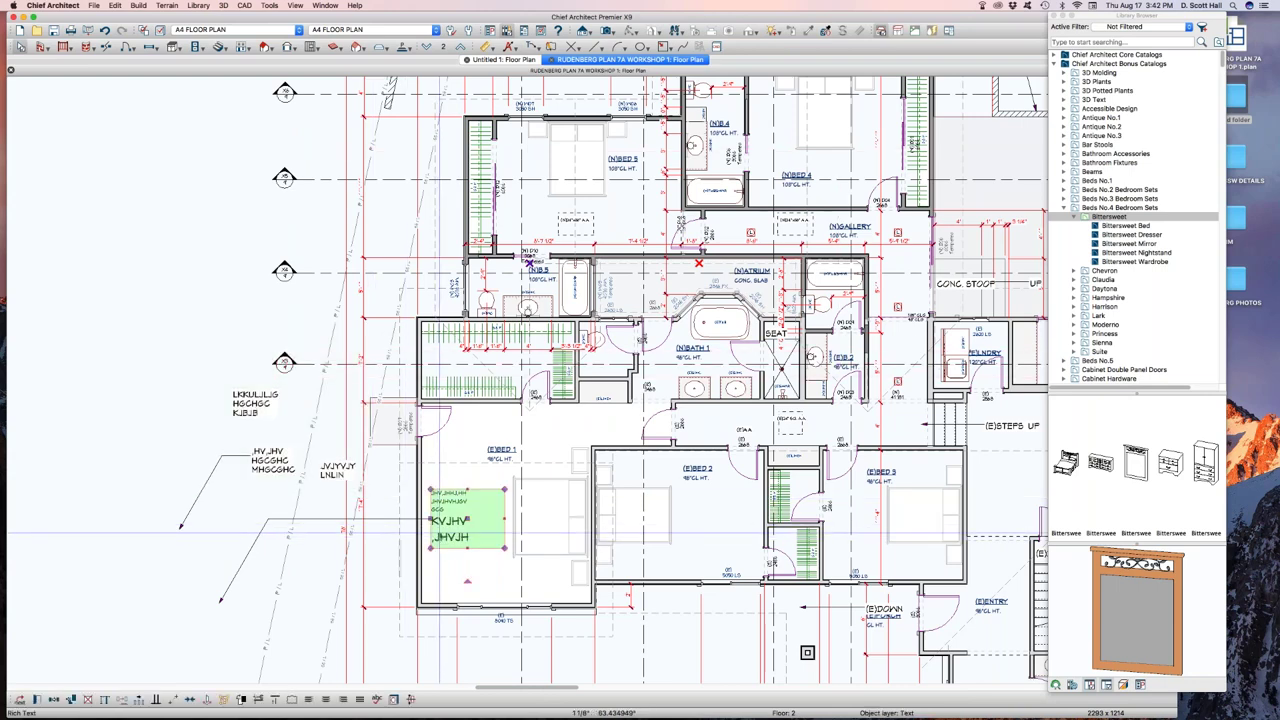
pyautogui.click(645, 653)
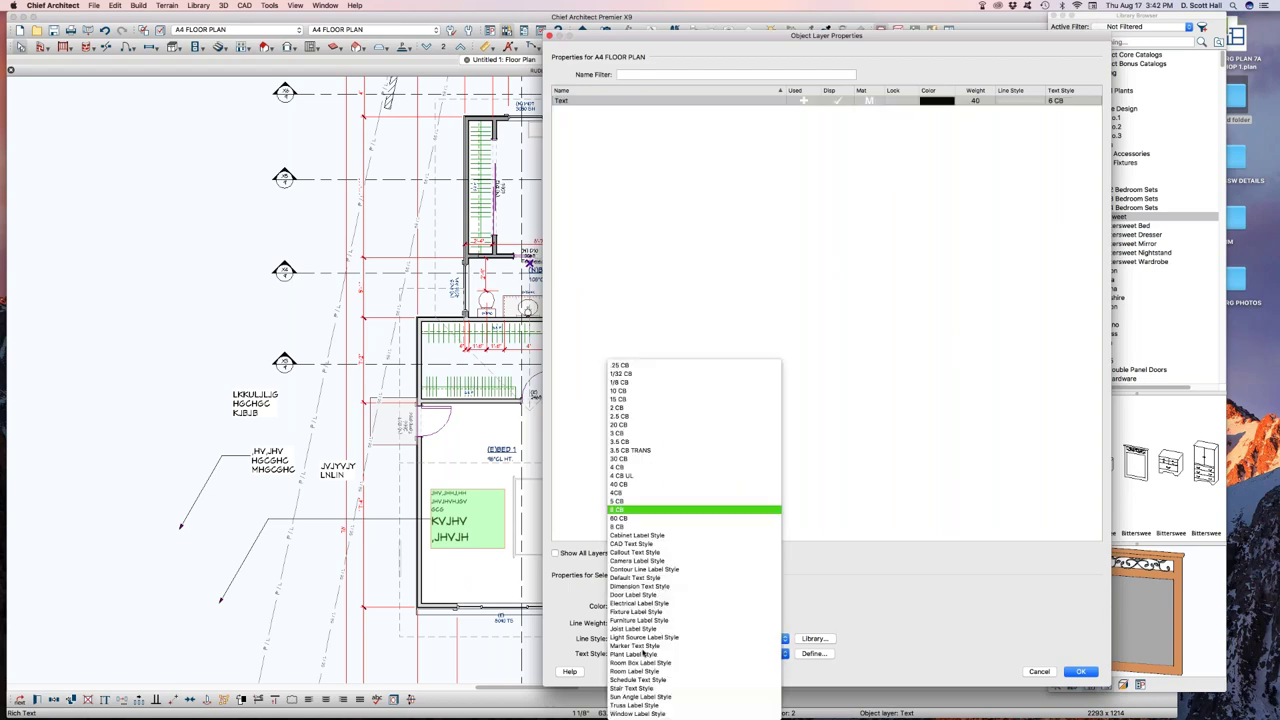
pyautogui.click(645, 374)
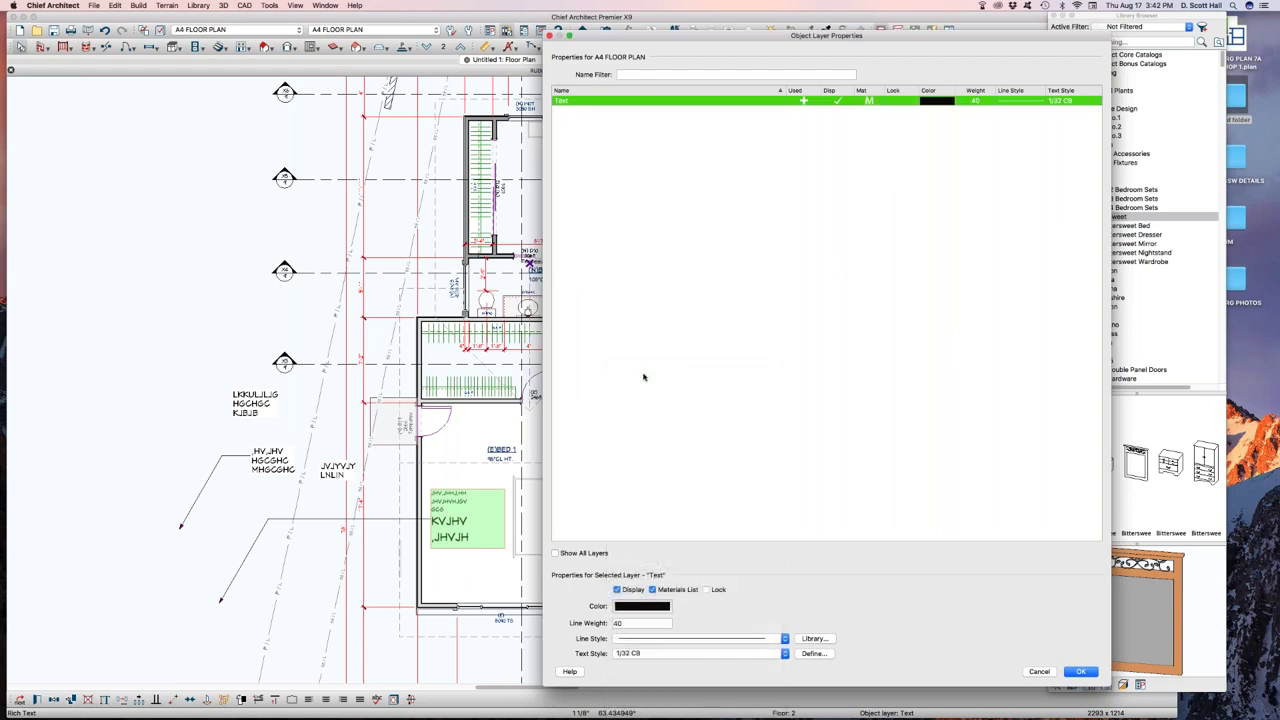
pyautogui.press('Return')
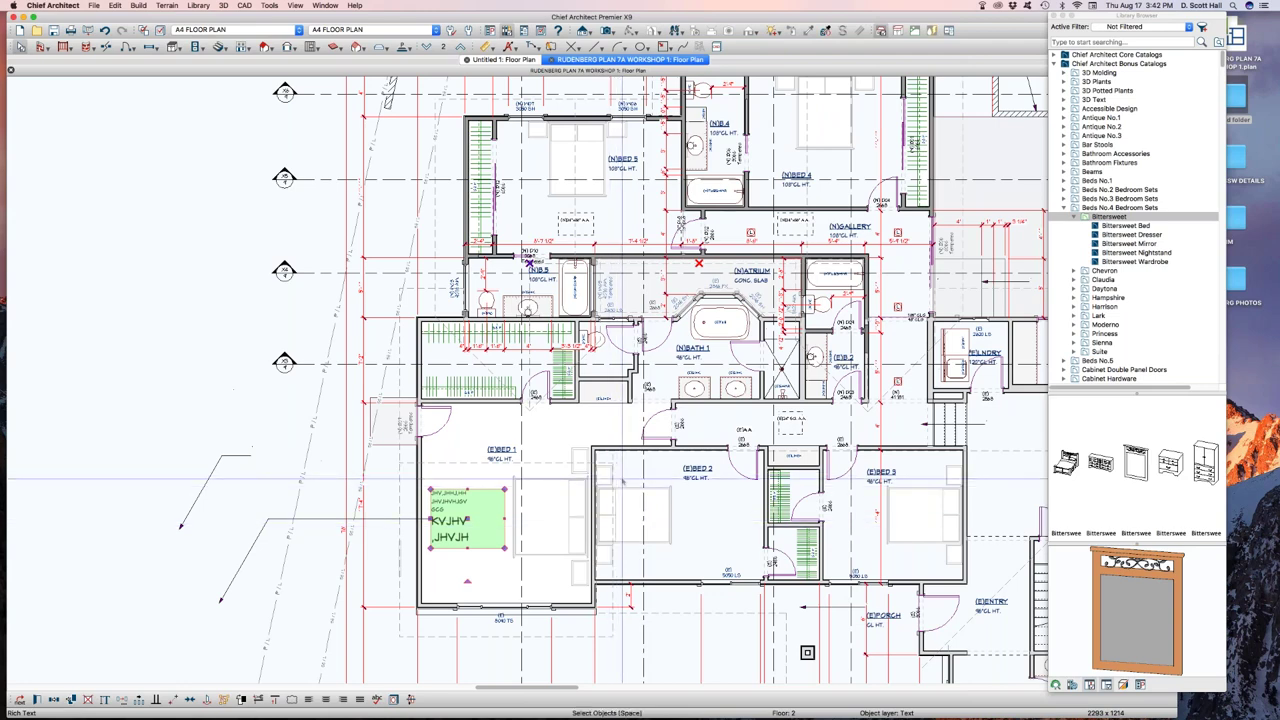
# - Set the Text layer's text style to 4 CB from the Bed 1 rich text's layer properties
pyautogui.hotkey('ctrl', 'l')
pyautogui.click(660, 653)
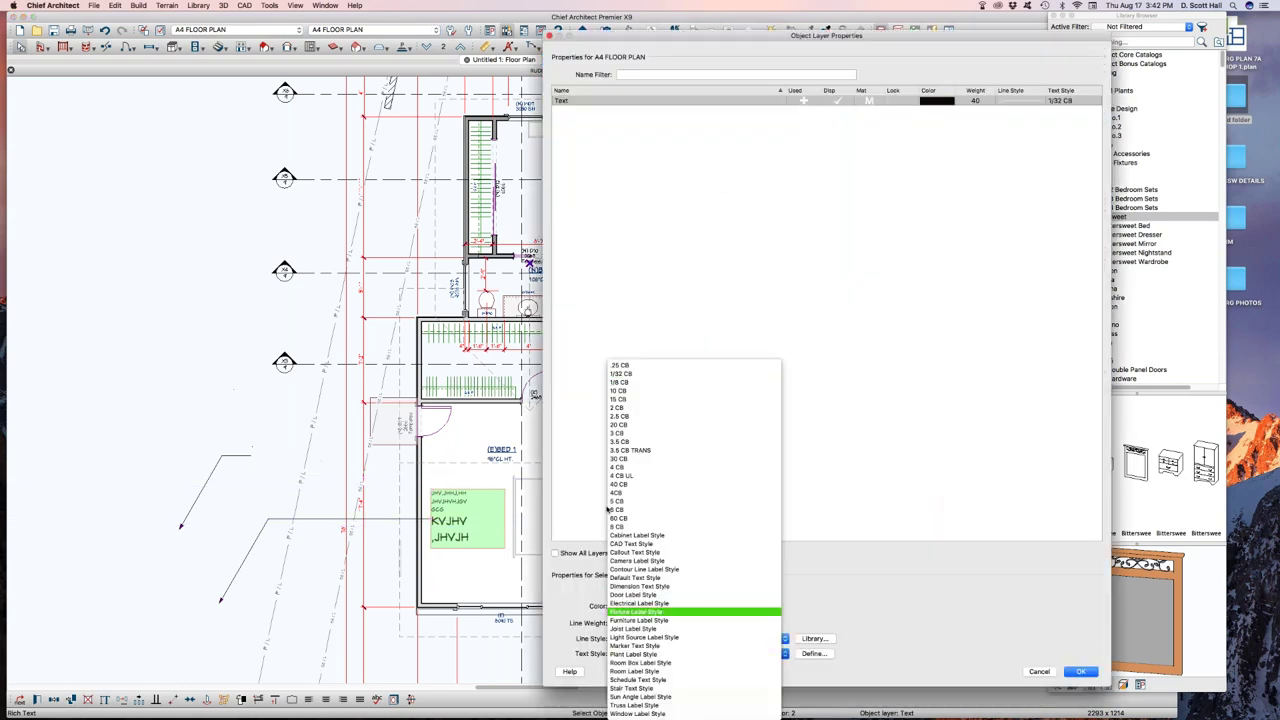
pyautogui.click(620, 470)
pyautogui.press('Return')
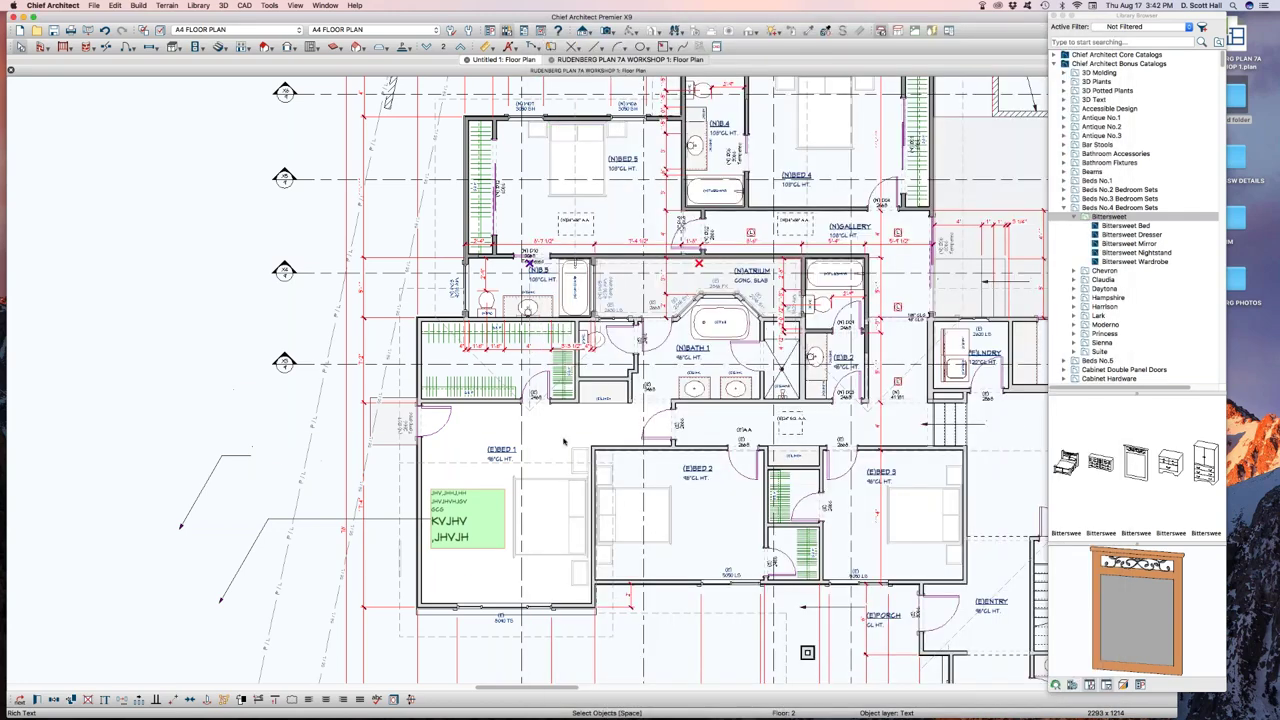
# - Set the maximum number of undos to 100 in the General preferences
pyautogui.click(563, 441)
pyautogui.press('super+comma')
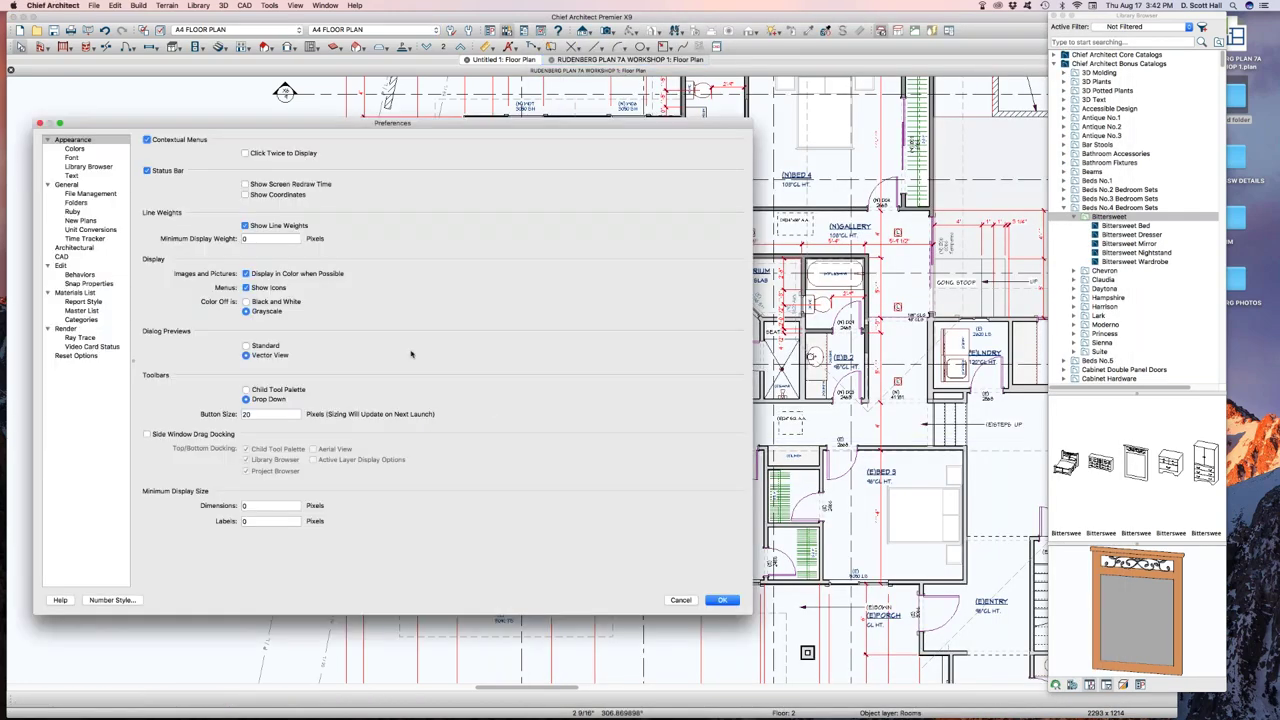
pyautogui.click(74, 176)
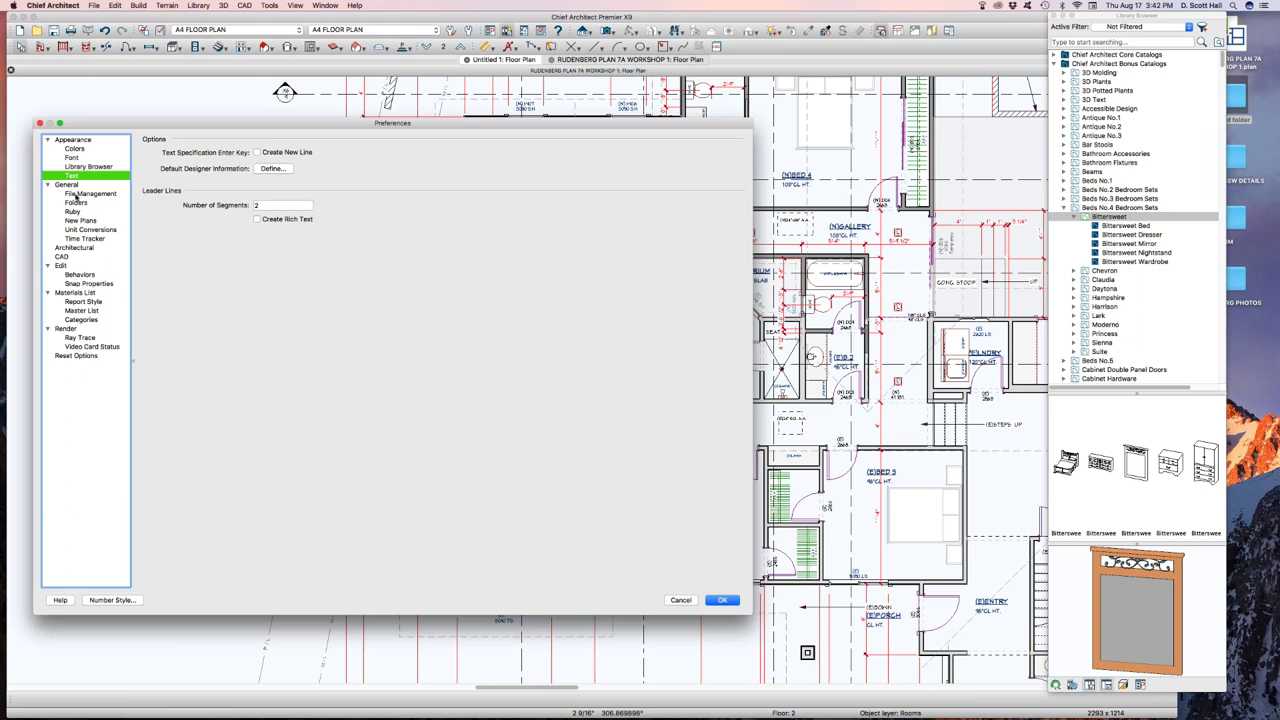
pyautogui.click(74, 187)
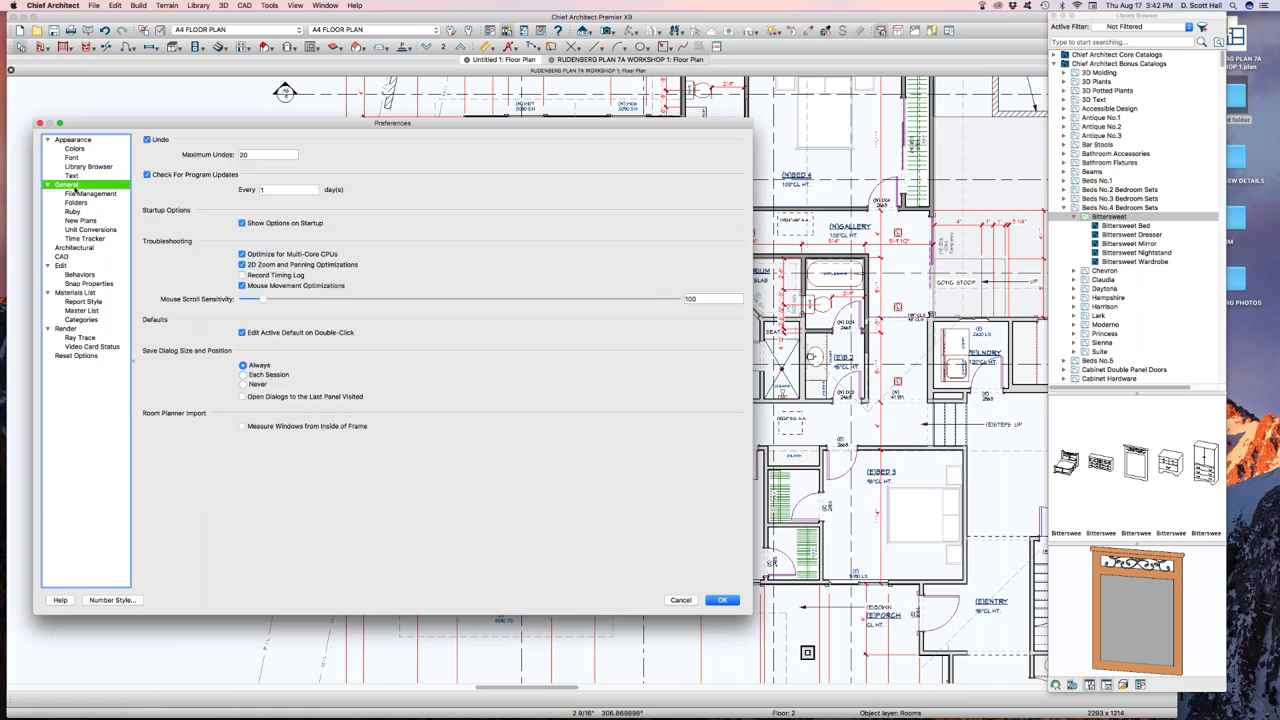
pyautogui.doubleClick(249, 156)
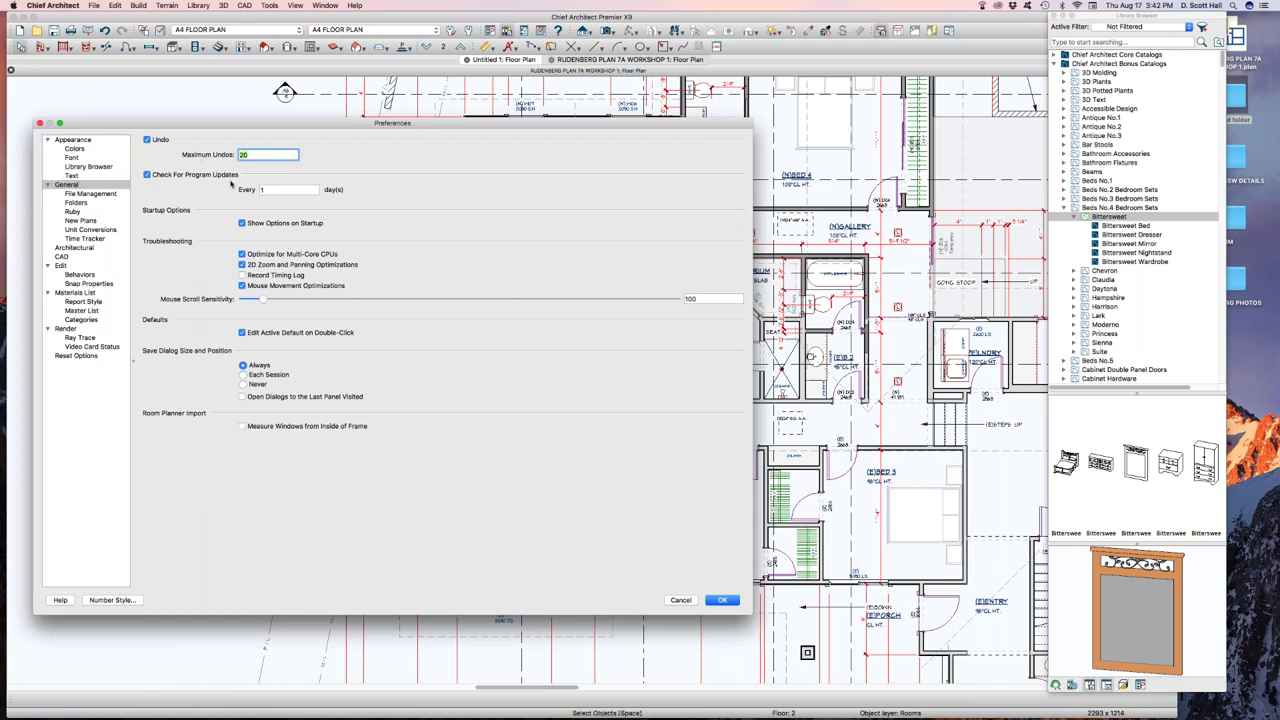
pyautogui.write('100')
pyautogui.press('Tab')
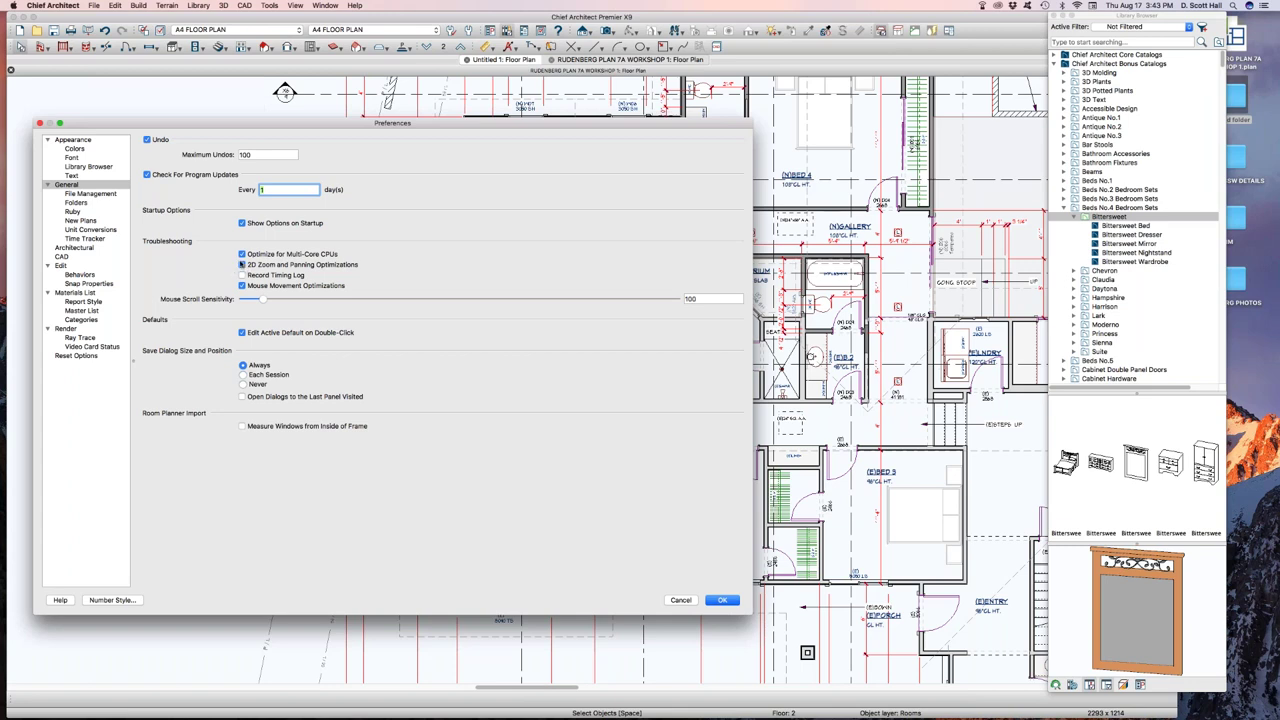
# - Raise the mouse scroll sensitivity to 1558 in the preferences and try zooming the floor plan
pyautogui.click(241, 265)
pyautogui.click(242, 265)
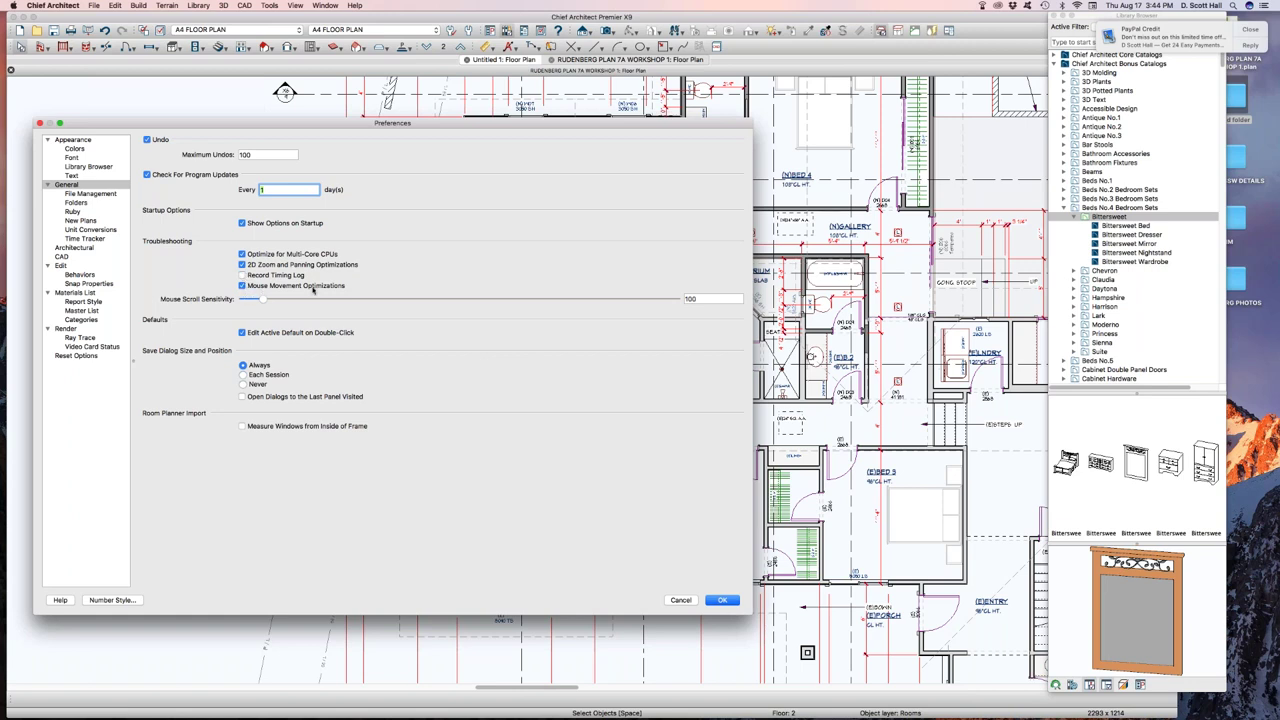
pyautogui.moveTo(264, 299); pyautogui.dragTo(581, 300)
pyautogui.click(722, 600)
pyautogui.scroll(3, 688, 455)
pyautogui.scroll(-3, 688, 455)
pyautogui.scroll(2, 710, 468)
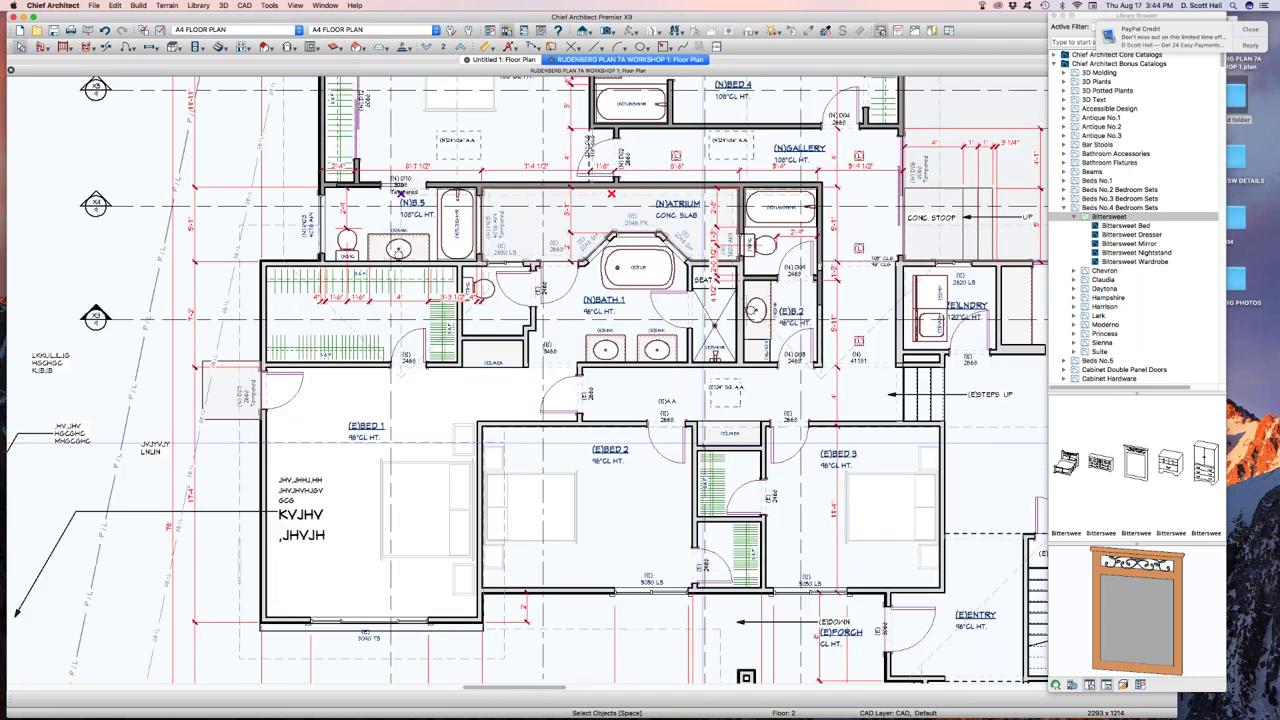
# - Check the mouse scroll sensitivity in the General preferences and test how strongly the floor plan zooms in and out
pyautogui.press('super+comma')
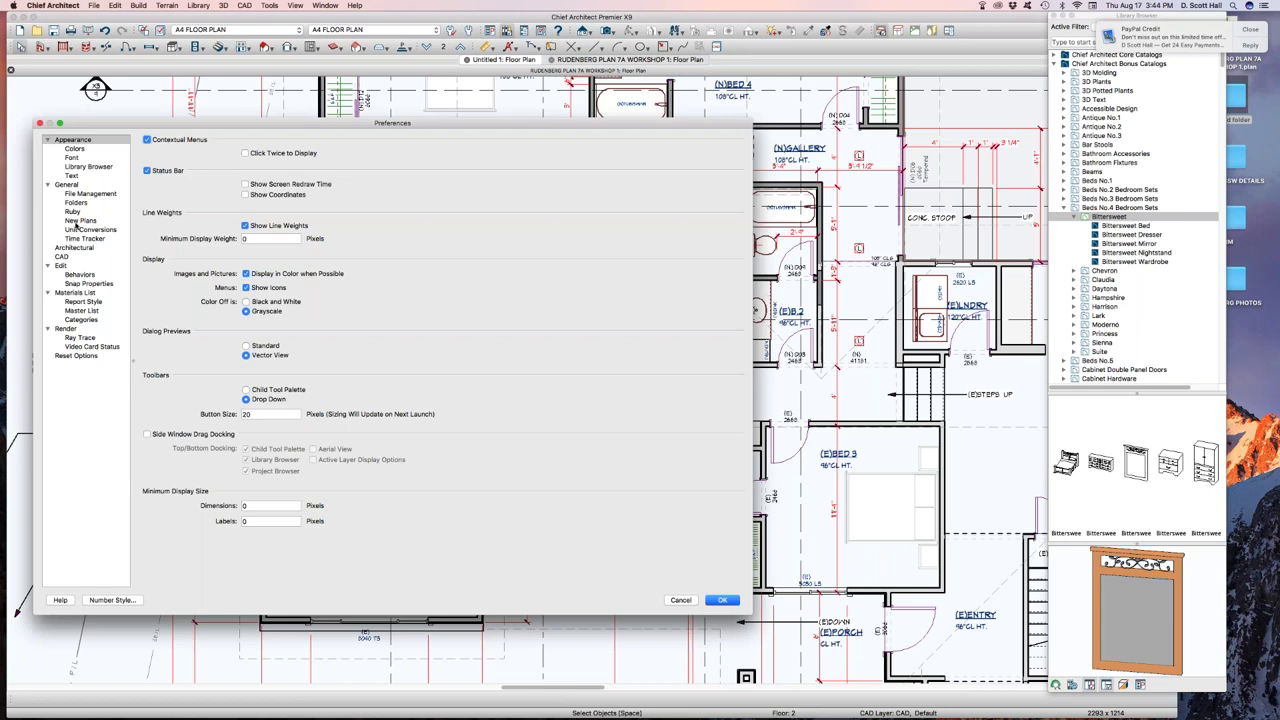
pyautogui.click(77, 185)
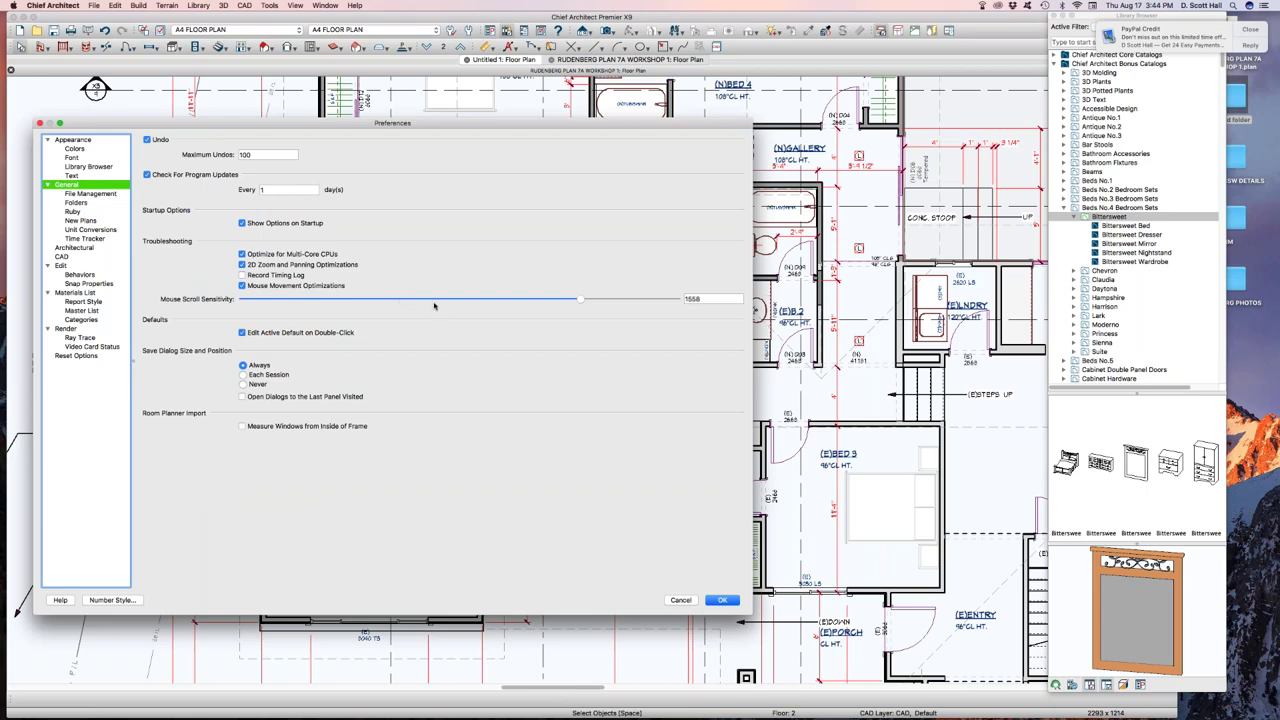
pyautogui.click(720, 600)
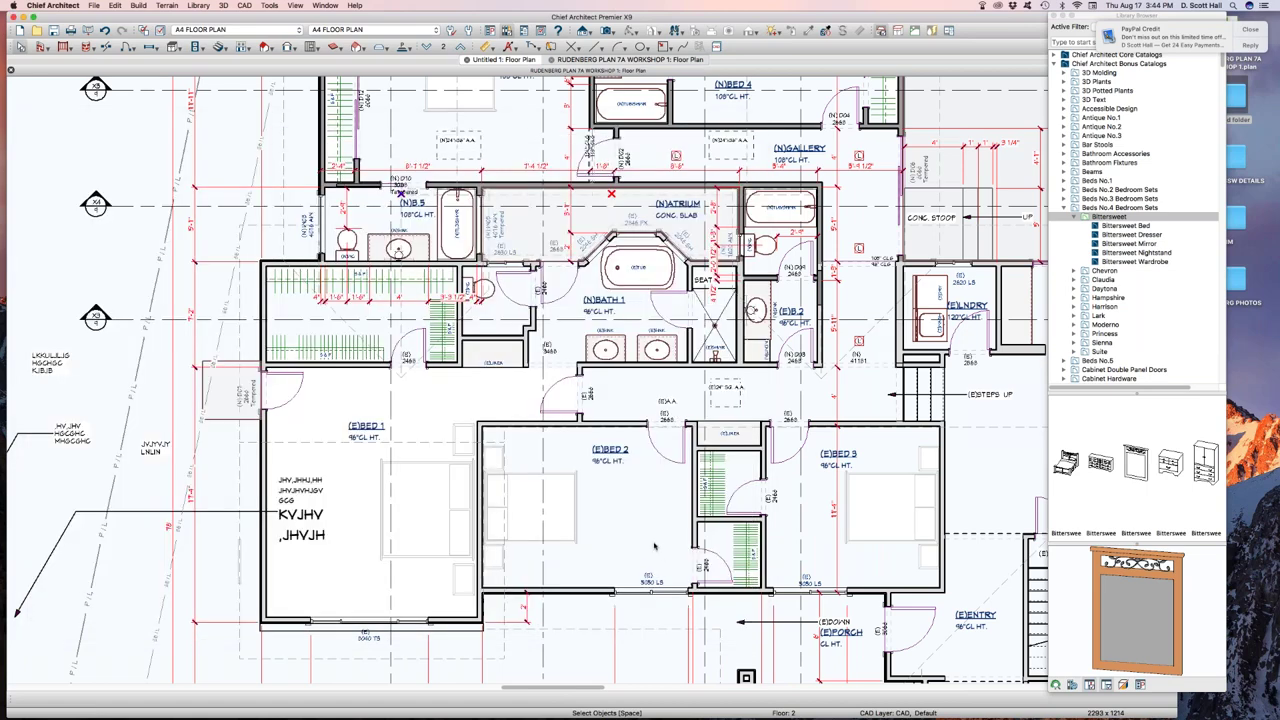
pyautogui.scroll(-3, 655, 546)
pyautogui.scroll(5, 653, 545)
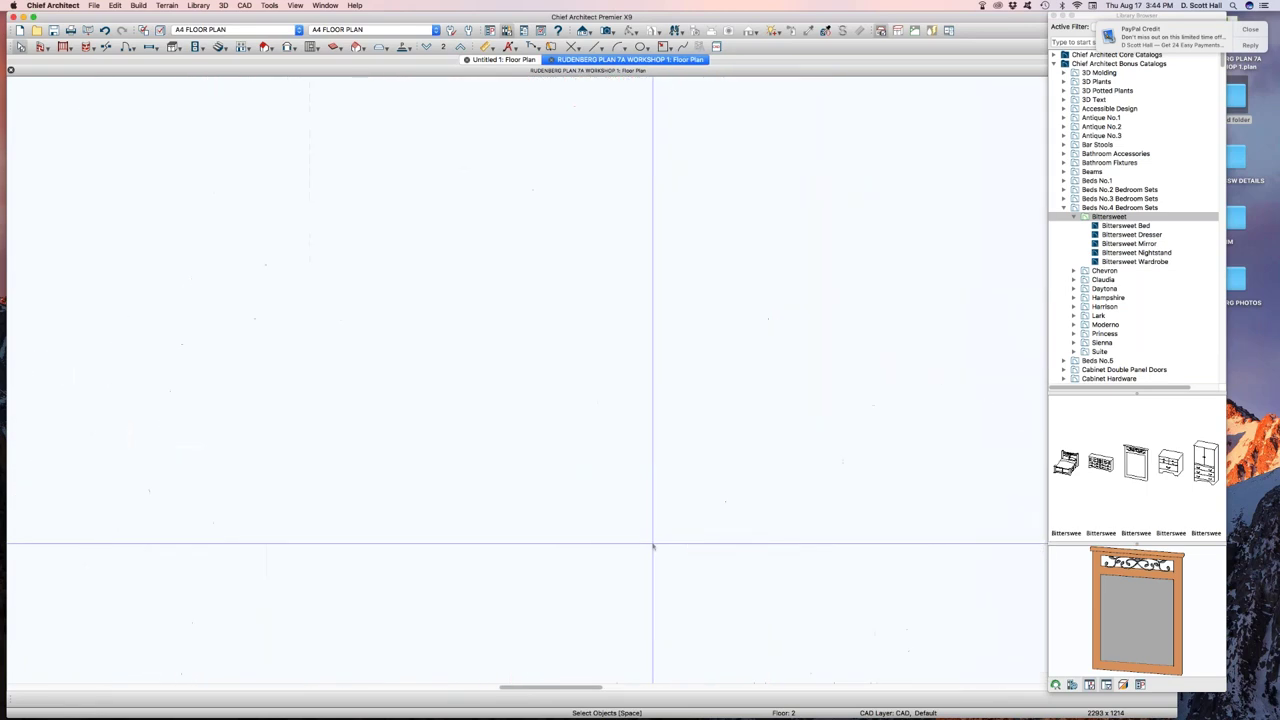
pyautogui.scroll(-3, 651, 545)
pyautogui.scroll(4, 651, 545)
pyautogui.scroll(-3, 651, 545)
pyautogui.scroll(1, 648, 544)
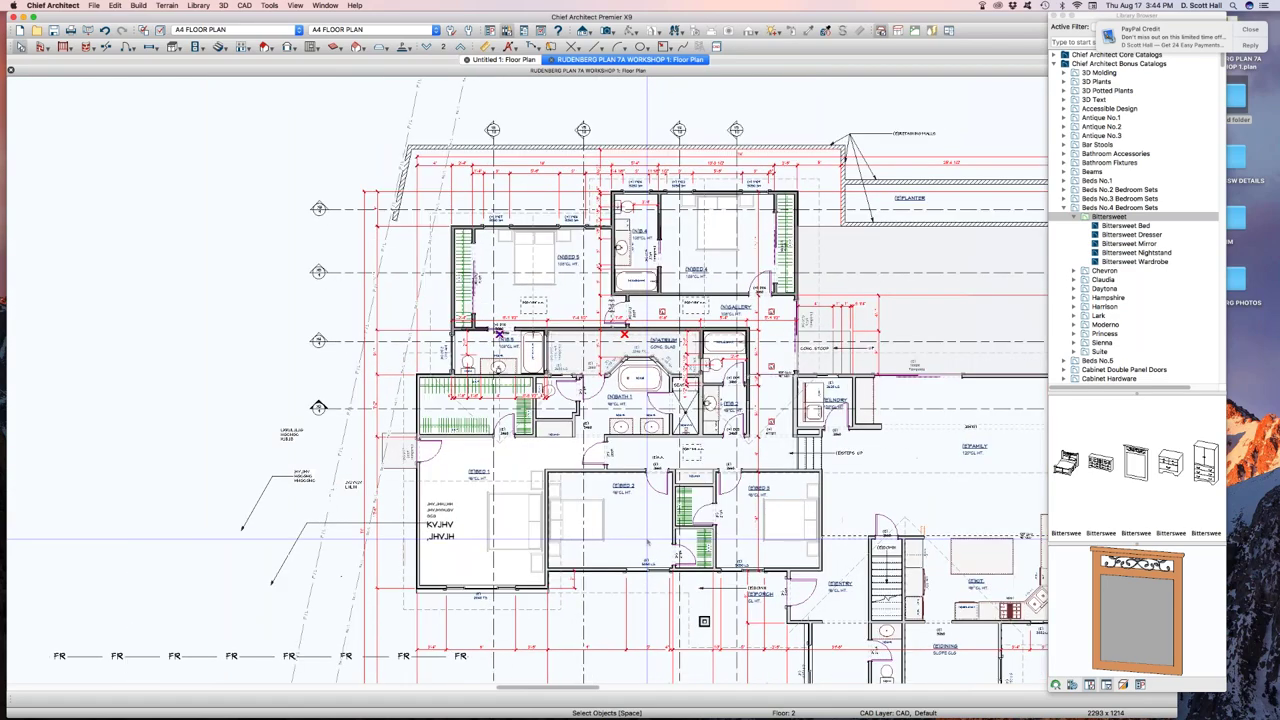
# - Lower the mouse scroll sensitivity to about 81 in the General preferences and test zooming the floor plan
pyautogui.press('super+comma')
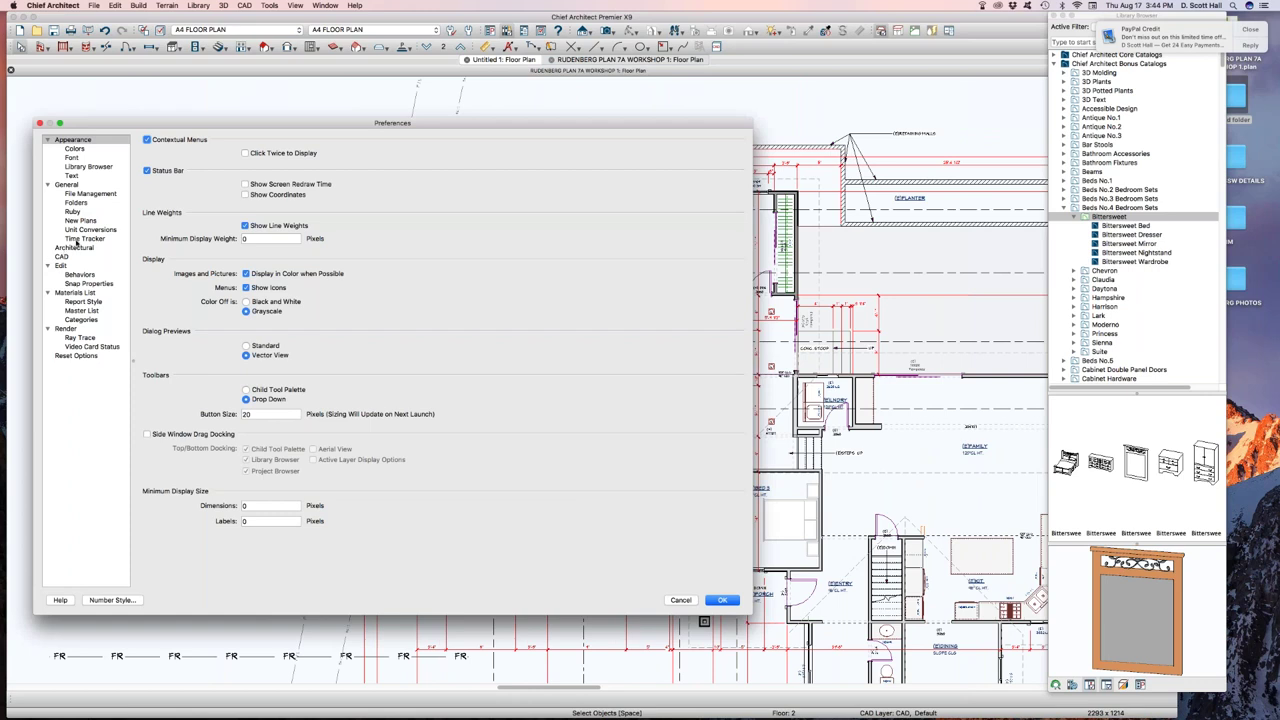
pyautogui.click(67, 185)
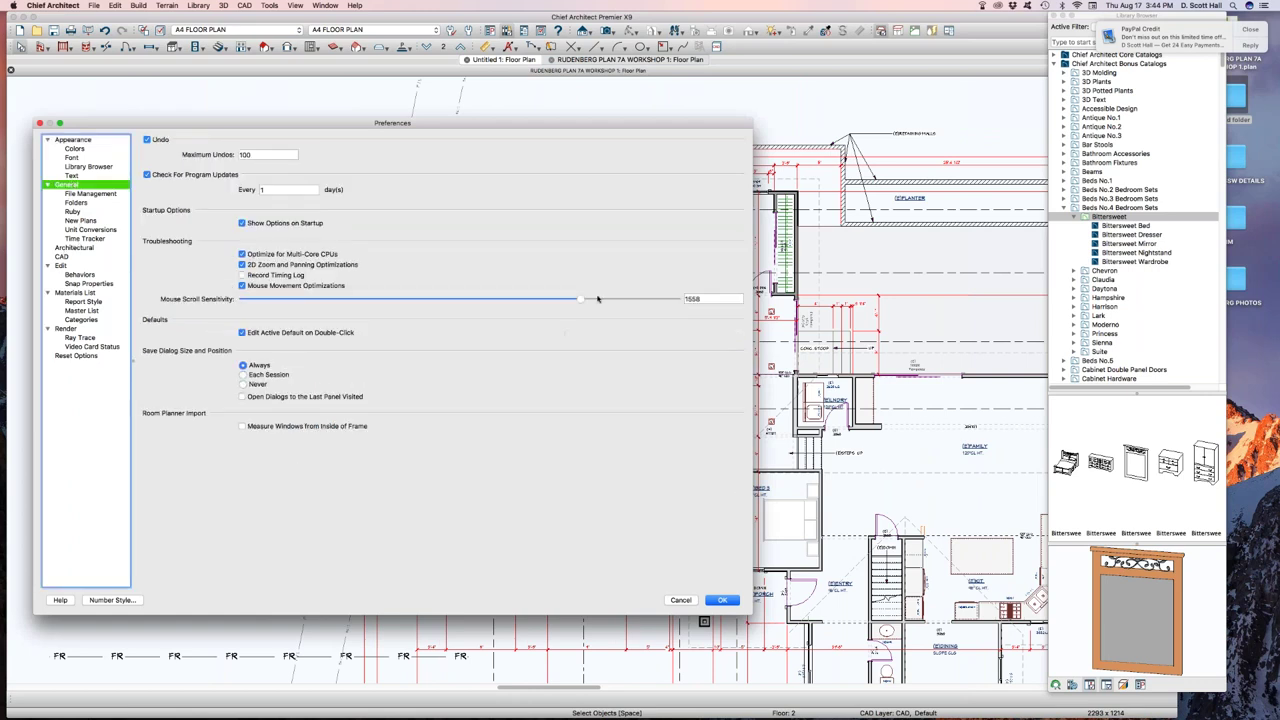
pyautogui.moveTo(583, 300); pyautogui.dragTo(625, 298)
pyautogui.moveTo(625, 298); pyautogui.dragTo(258, 309)
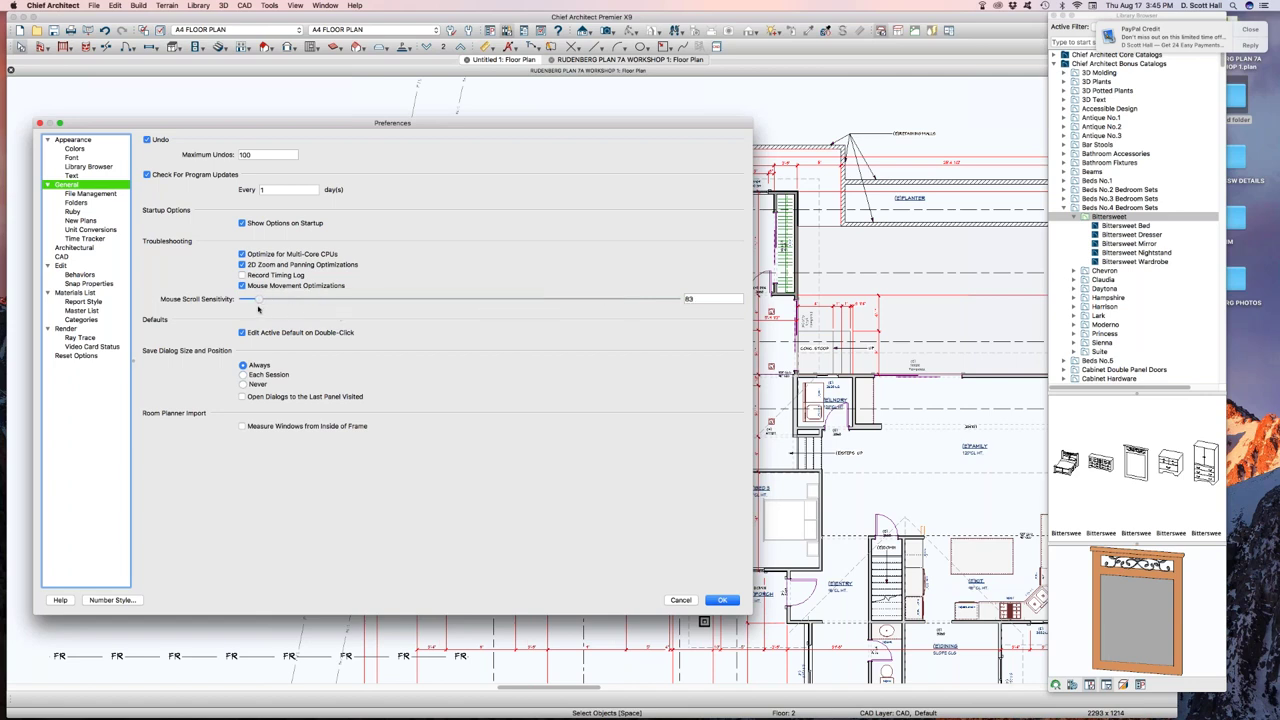
pyautogui.click(718, 605)
pyautogui.scroll(3, 705, 580)
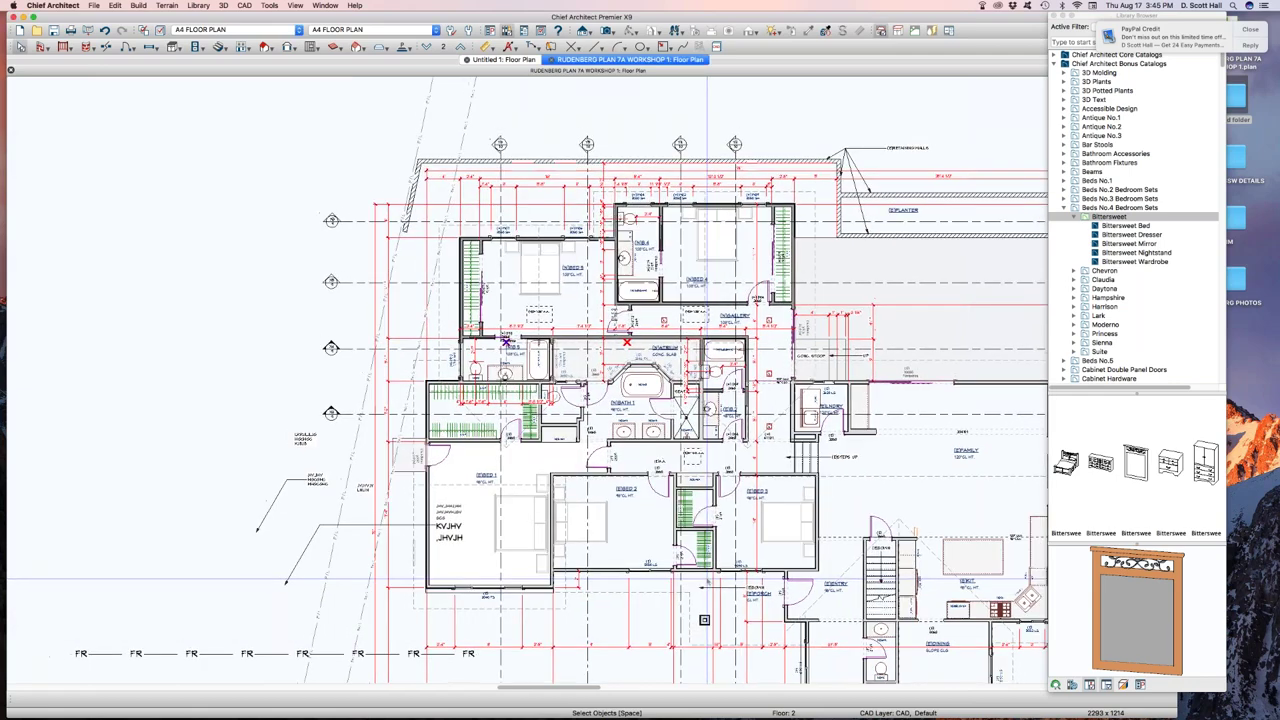
pyautogui.scroll(-4, 705, 578)
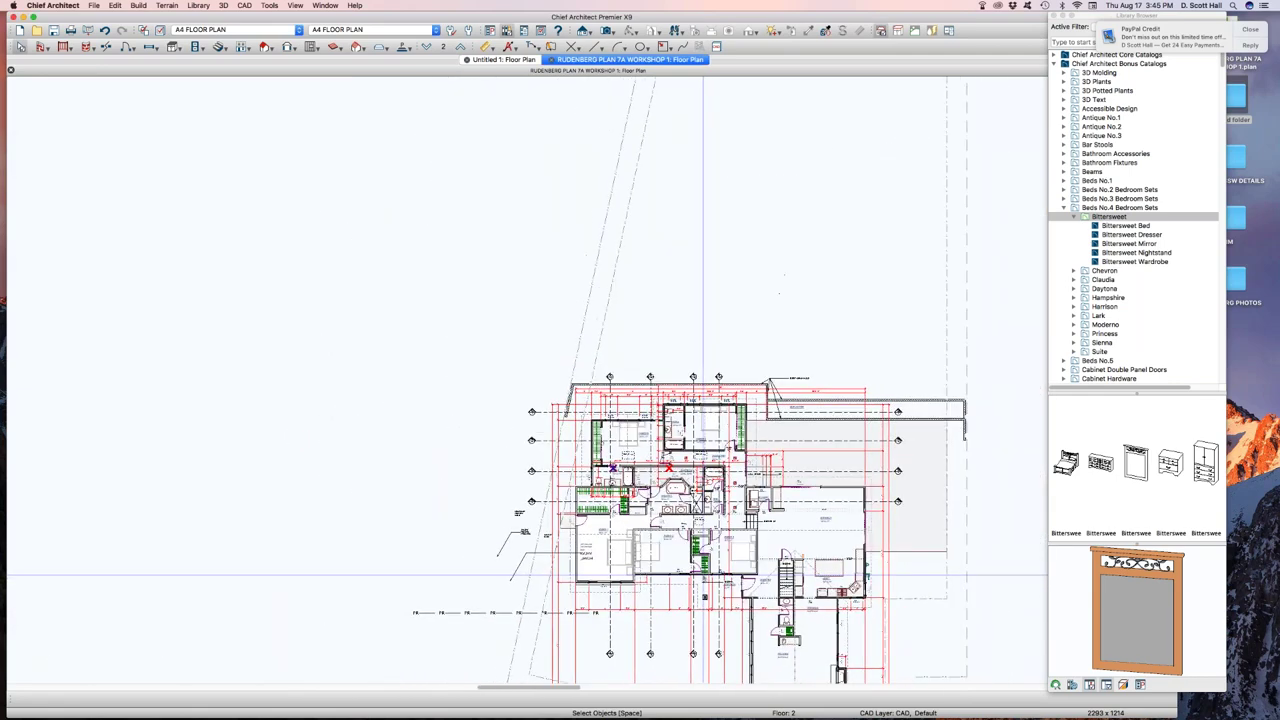
pyautogui.scroll(2, 705, 578)
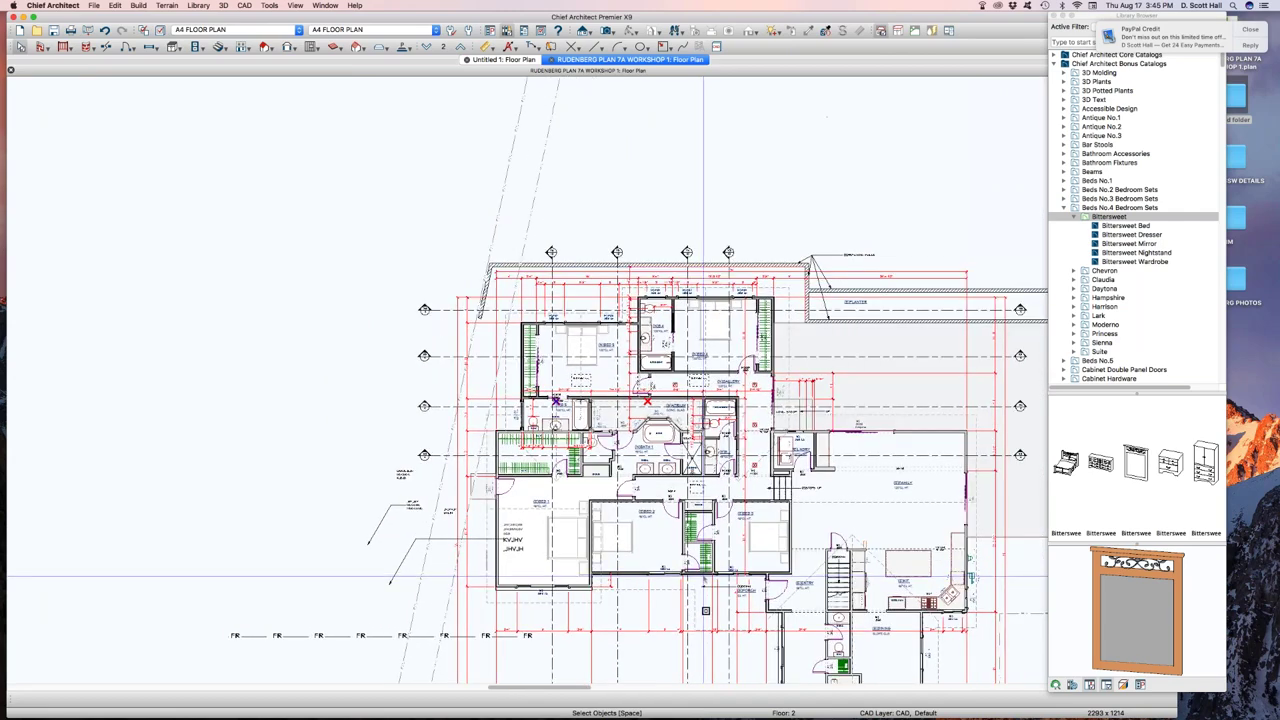
pyautogui.scroll(3, 558, 548)
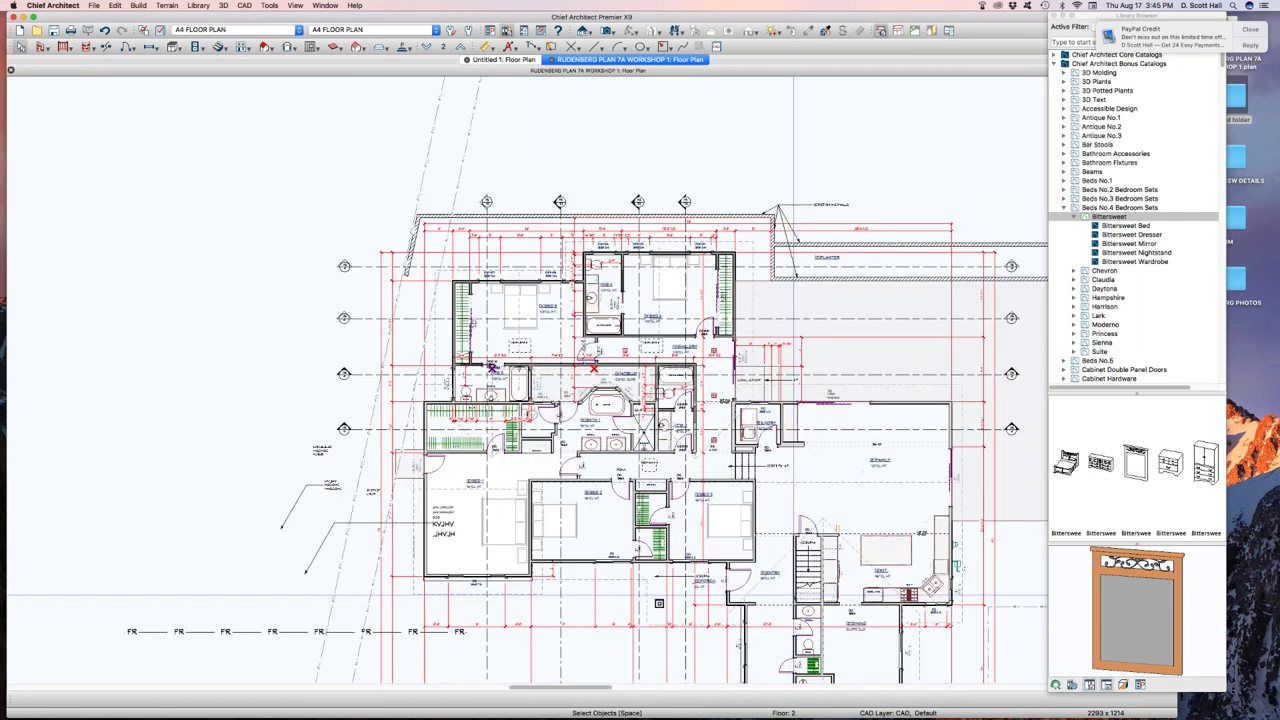
pyautogui.scroll(1, 793, 594)
# - Set the mouse scroll sensitivity to 95 in the General preferences and apply the change
pyautogui.press('super+comma')
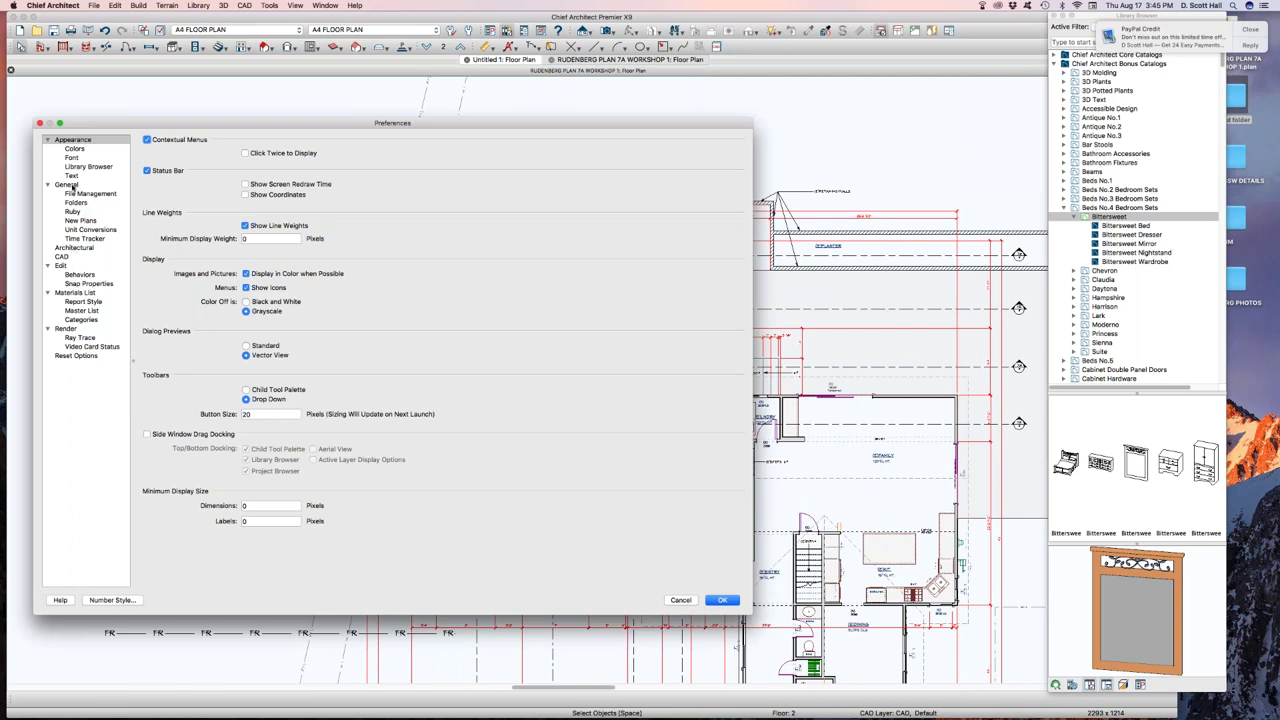
pyautogui.click(77, 188)
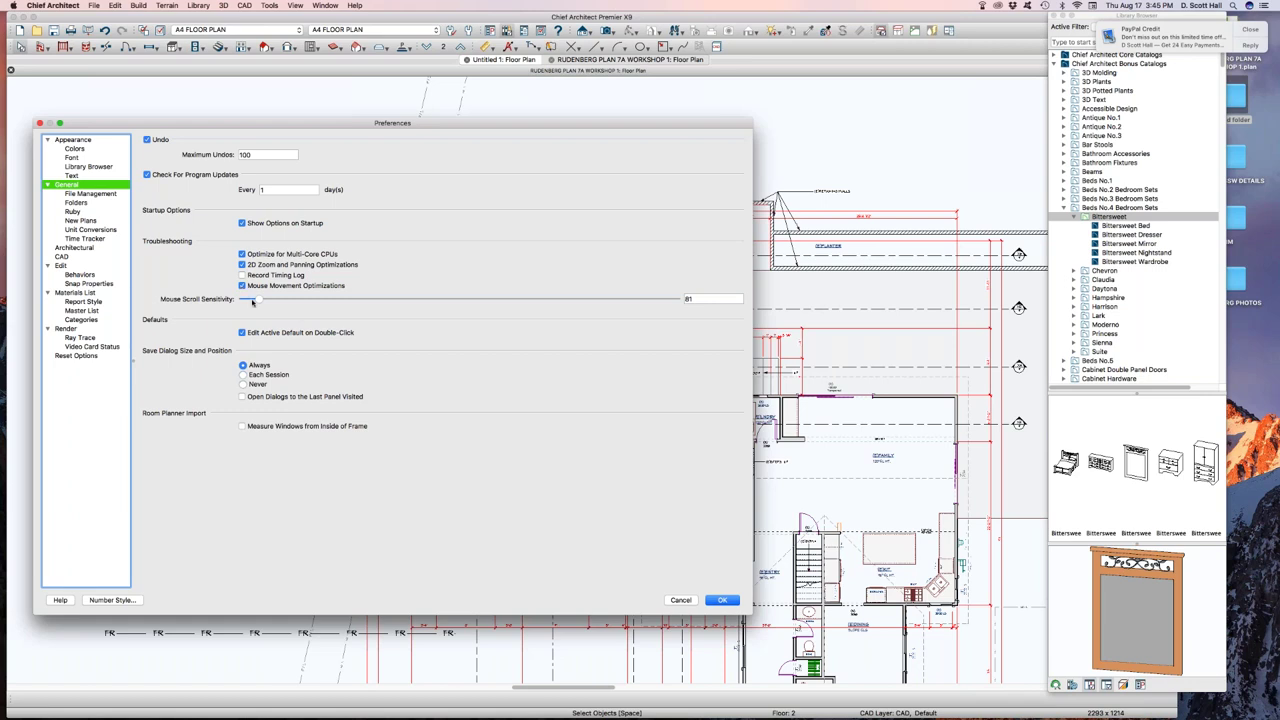
pyautogui.moveTo(258, 299); pyautogui.dragTo(263, 305)
pyautogui.click(722, 600)
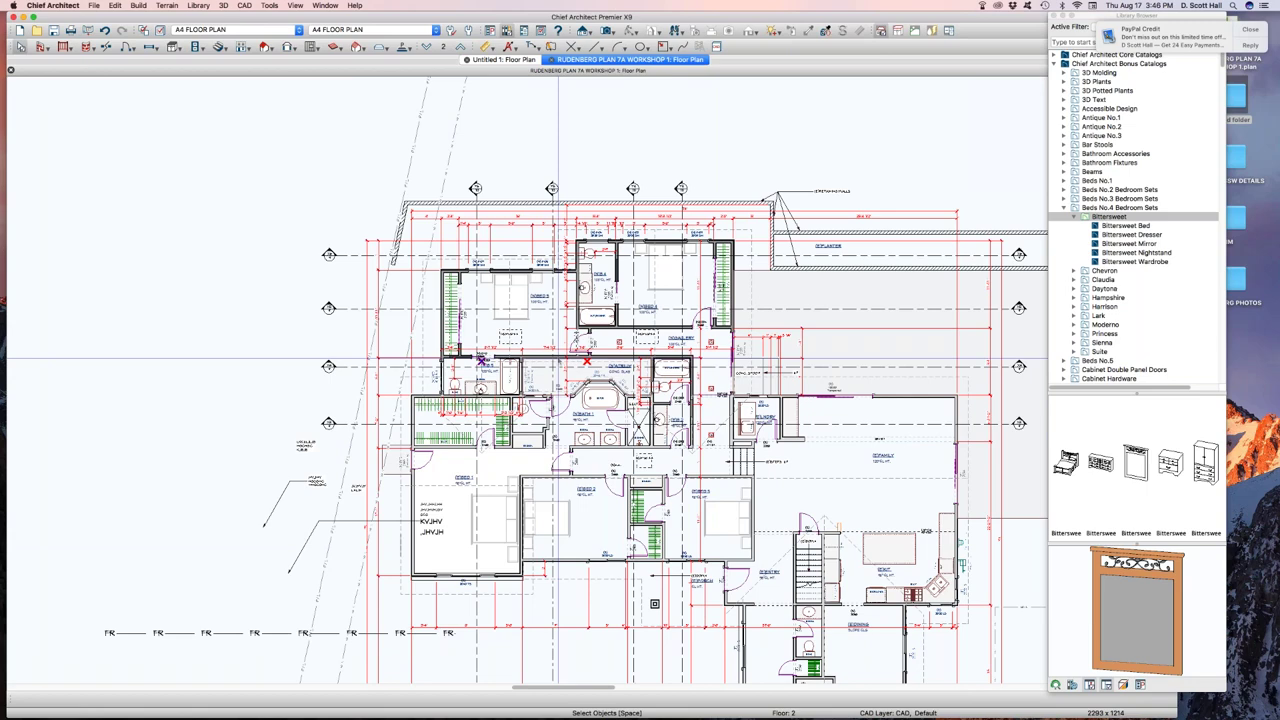
# - Examine the dialogs that open for an interior wall in the plan, the Build Roof tool and the base cabinet tool, leaving their settings untouched
pyautogui.doubleClick(558, 357)
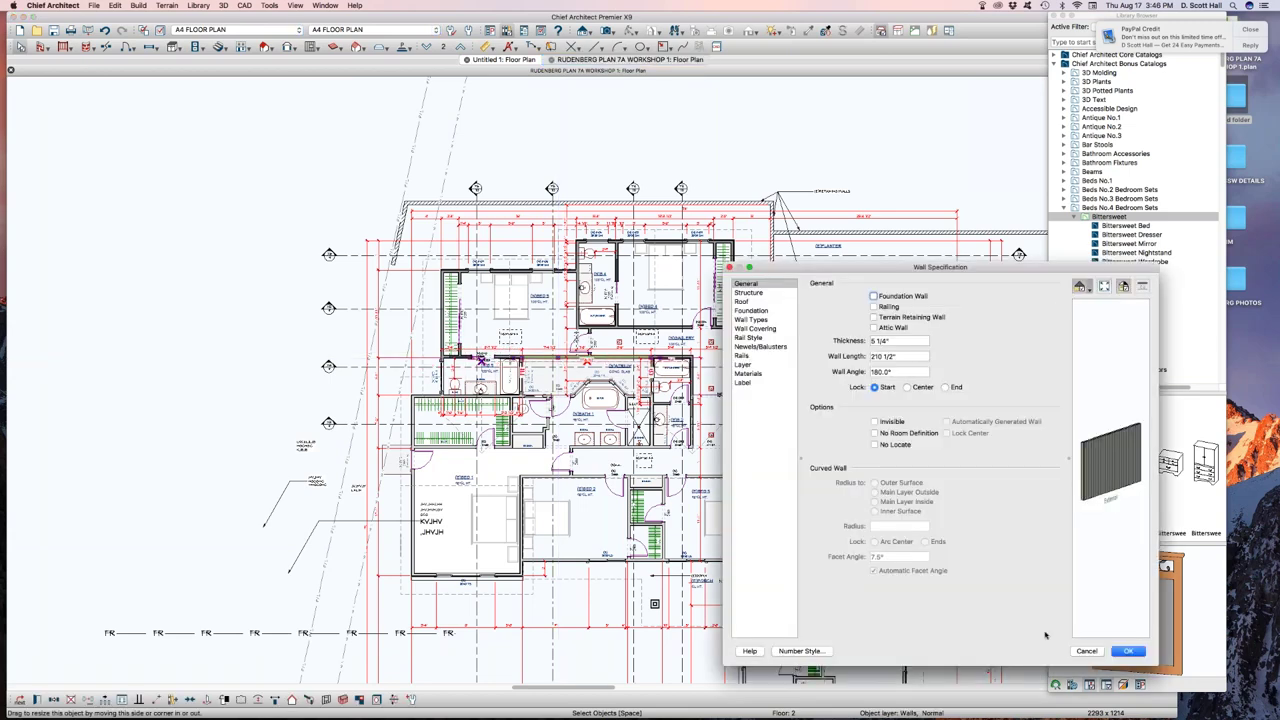
pyautogui.click(1086, 651)
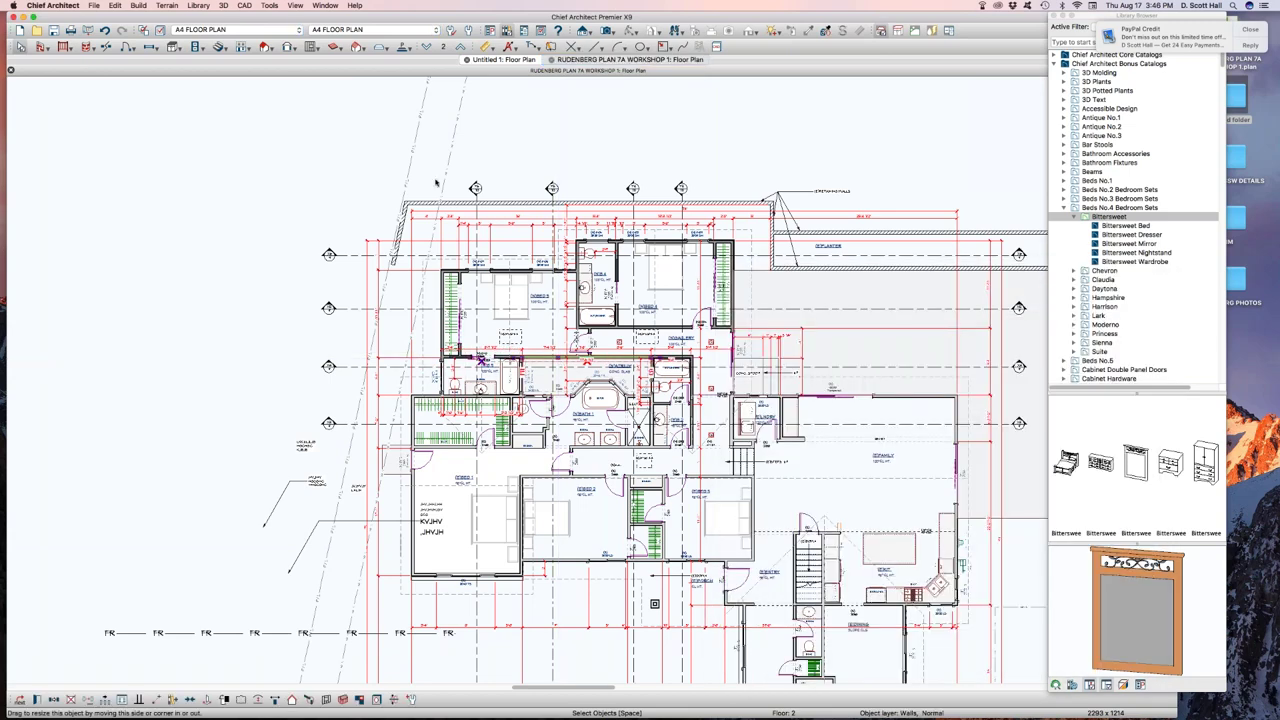
pyautogui.click(265, 47)
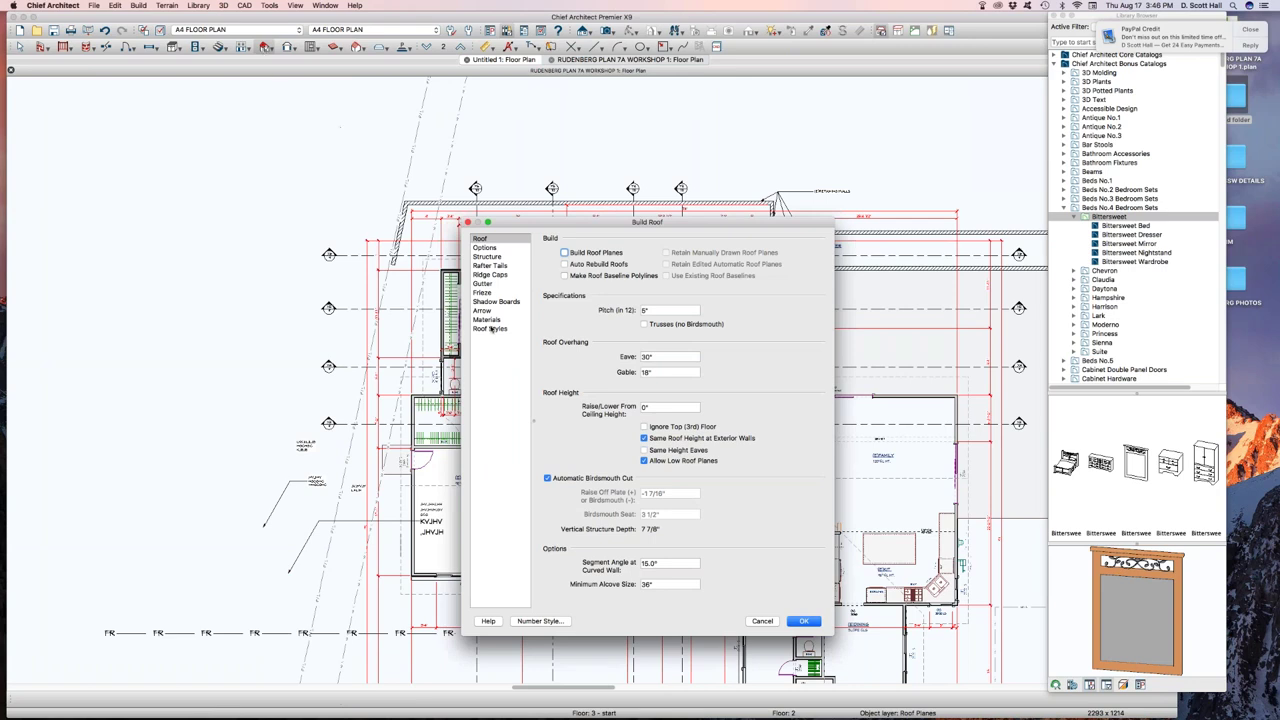
pyautogui.click(805, 621)
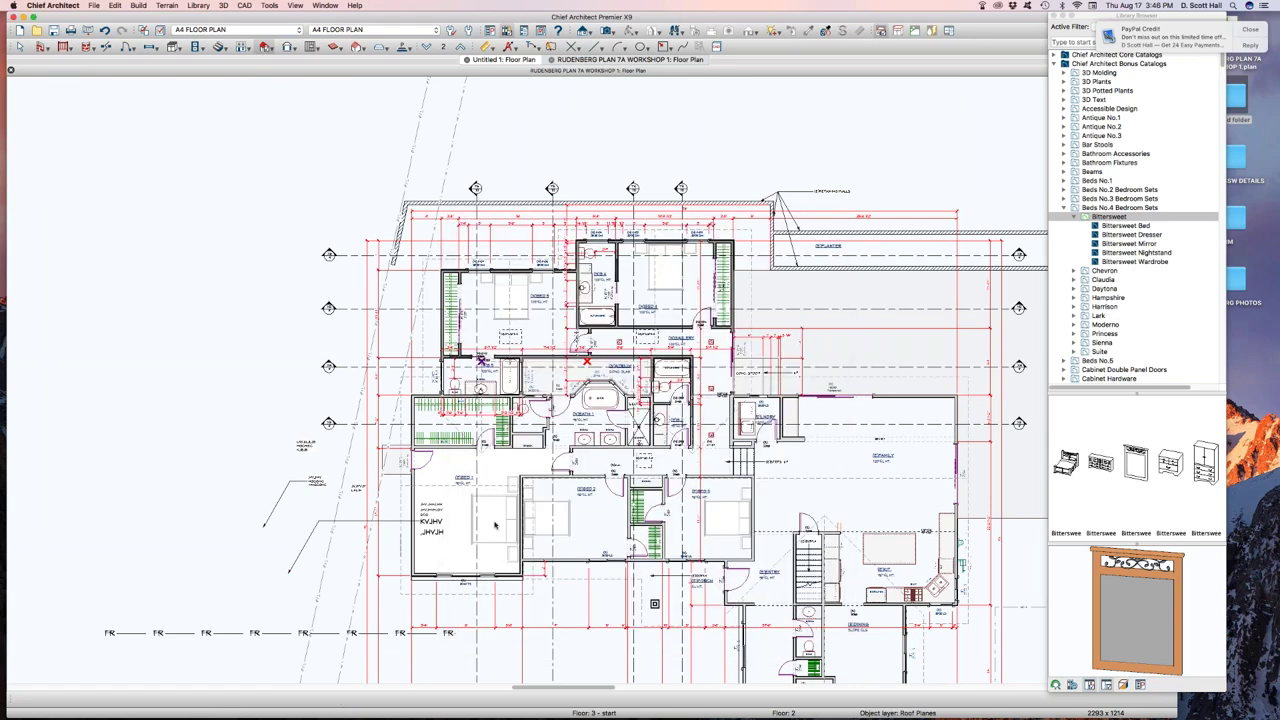
pyautogui.doubleClick(173, 46)
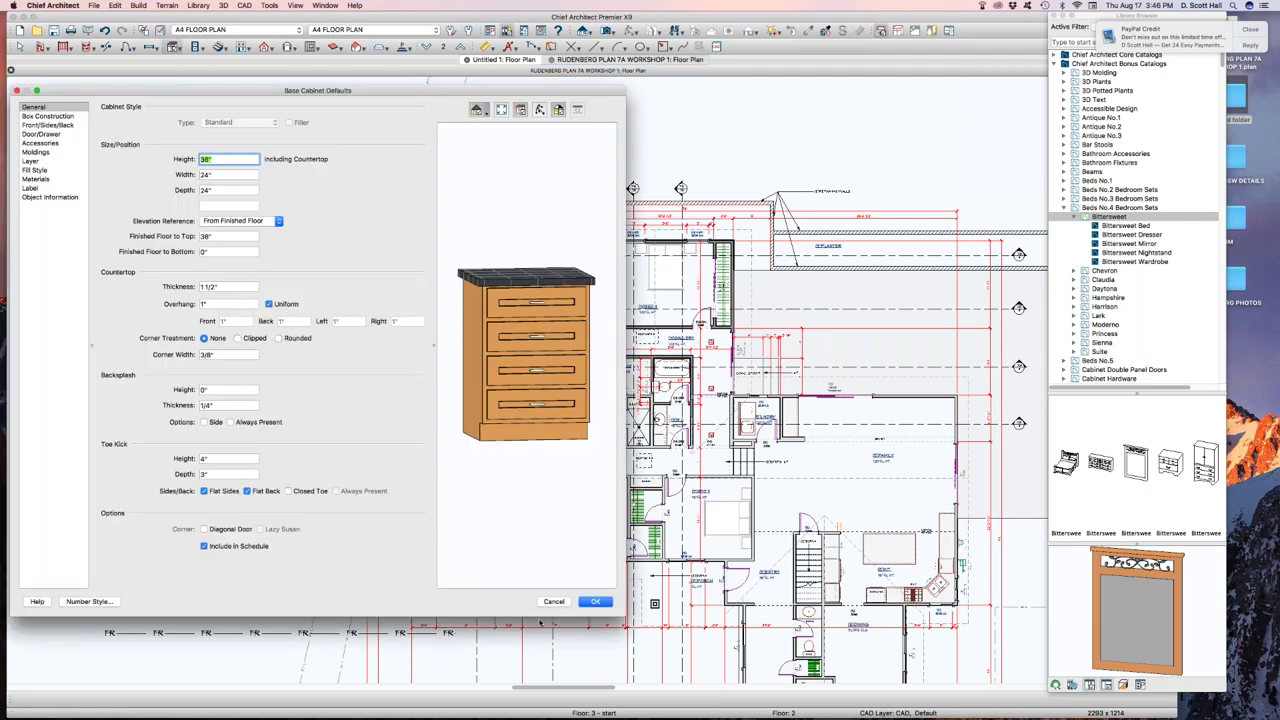
pyautogui.click(553, 601)
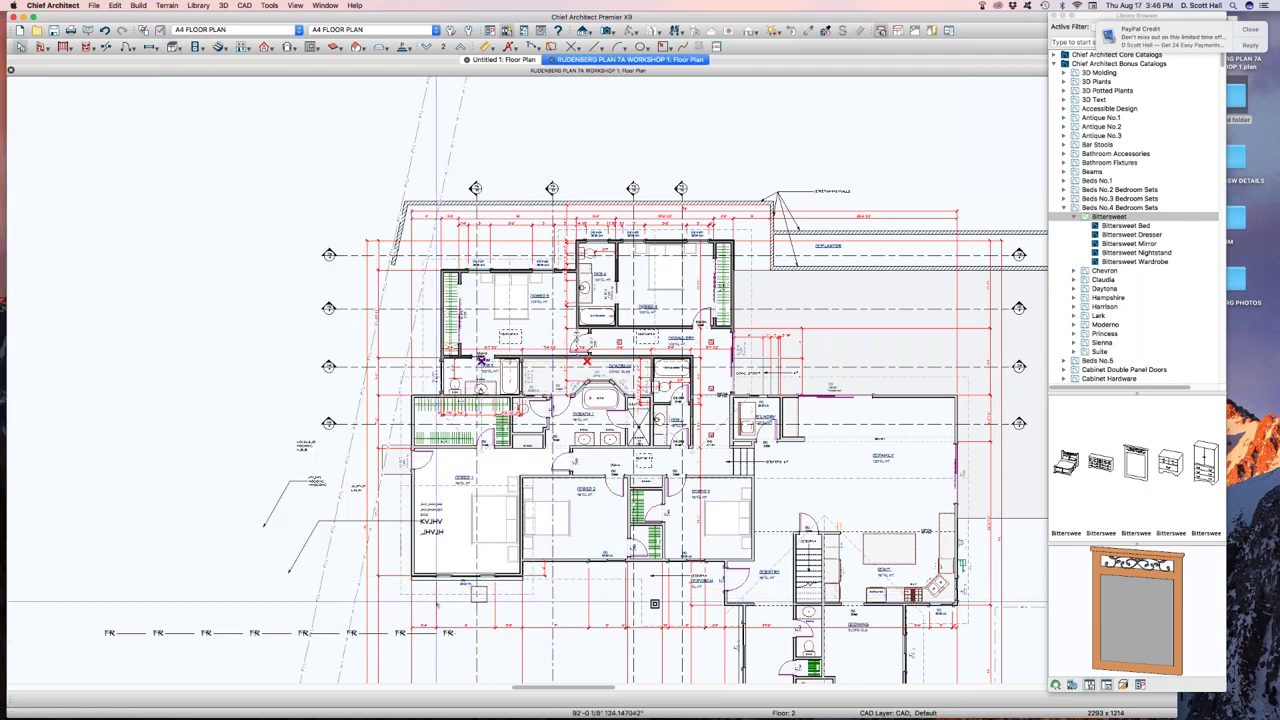
# - Turn off Edit Active Default on Double-Click in the General preferences
pyautogui.press('super+comma')
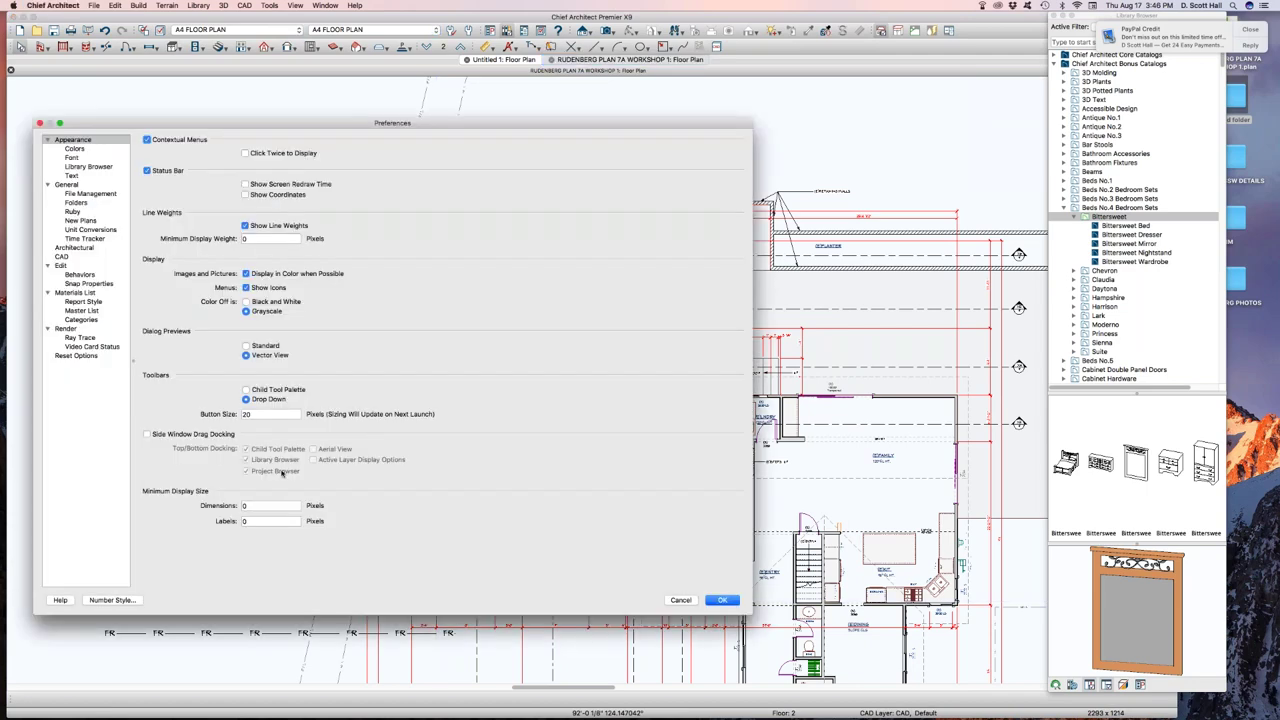
pyautogui.click(66, 185)
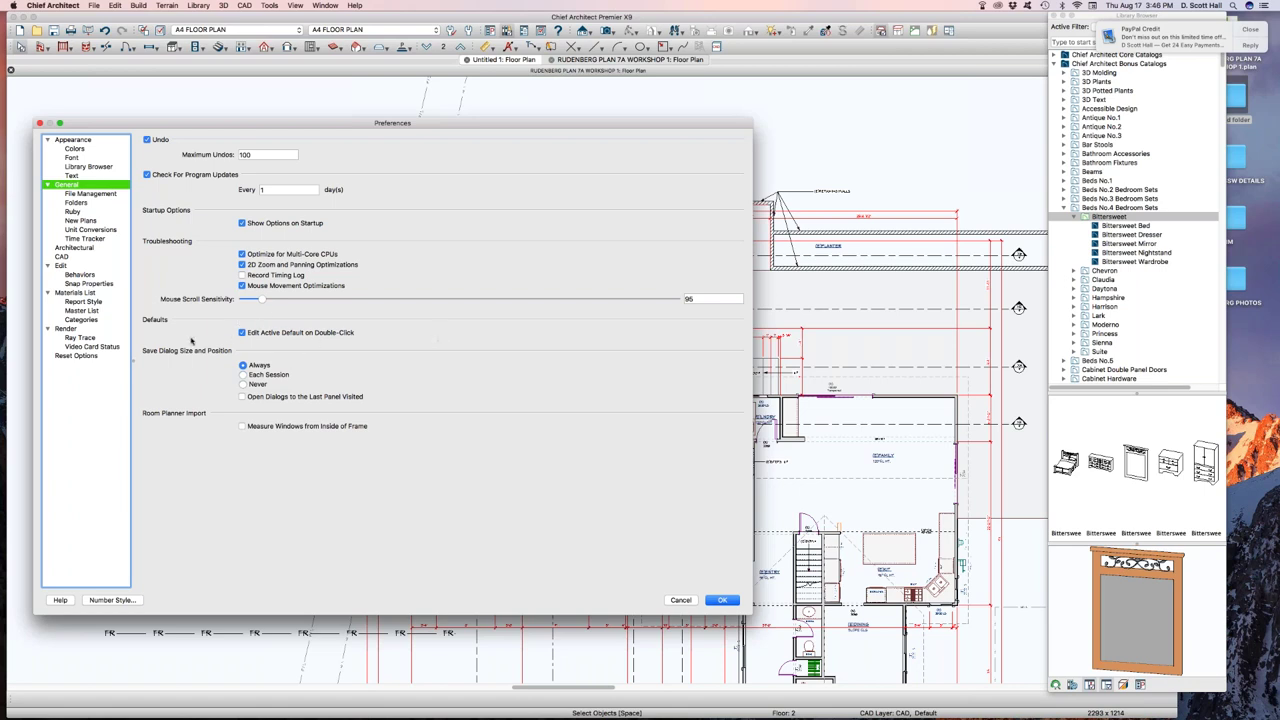
pyautogui.click(242, 333)
pyautogui.click(722, 600)
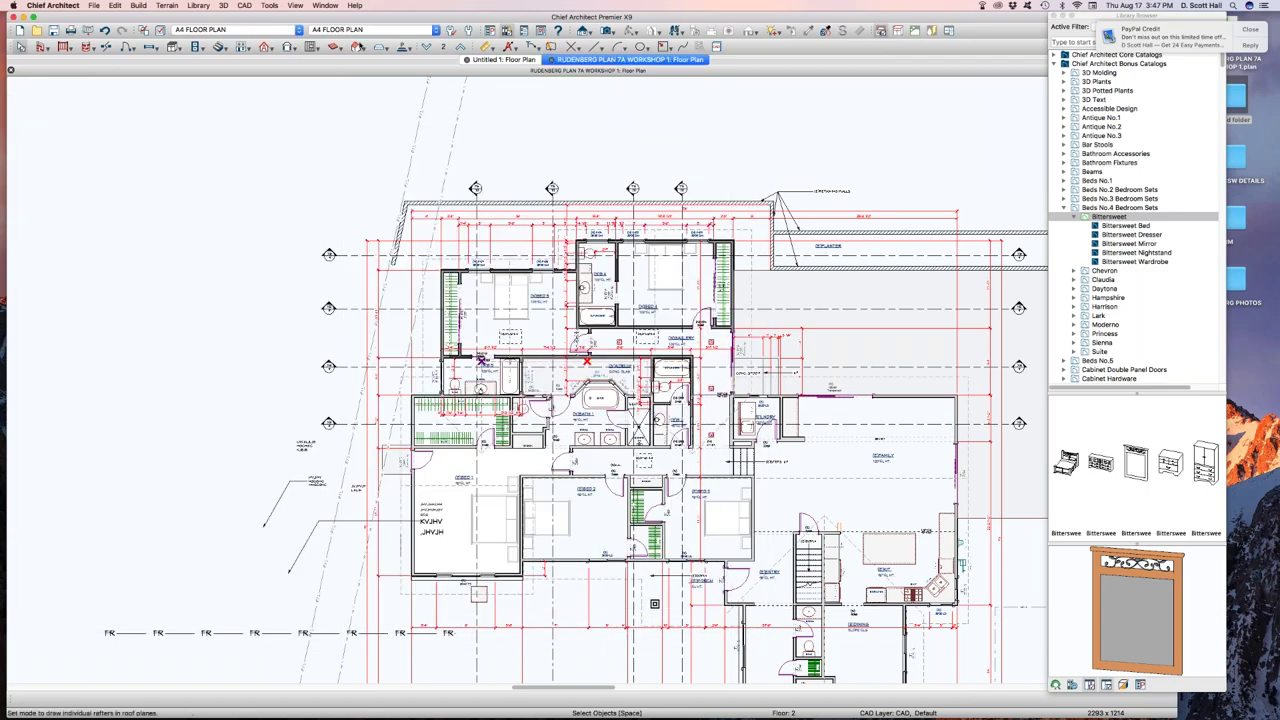
# - Check which dialogs open for the Build Framing, Manual Dimension and Build Roof tools, leaving their settings untouched
pyautogui.click(357, 46)
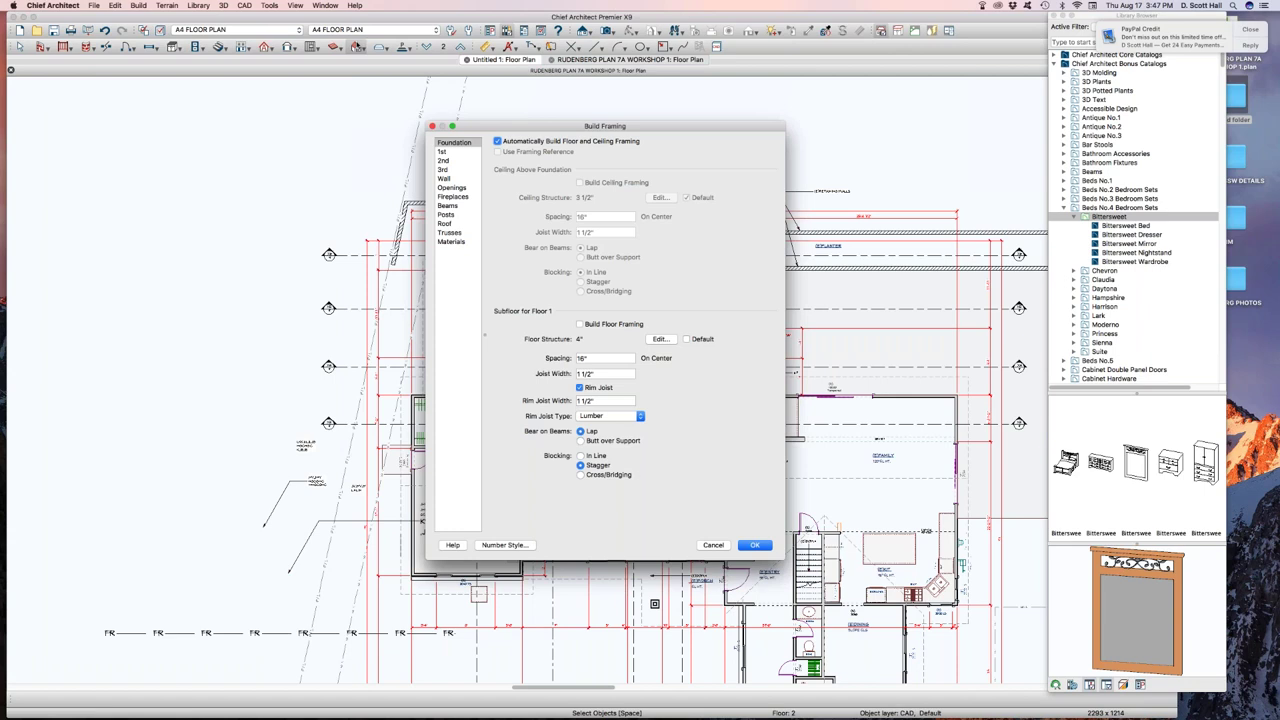
pyautogui.click(432, 126)
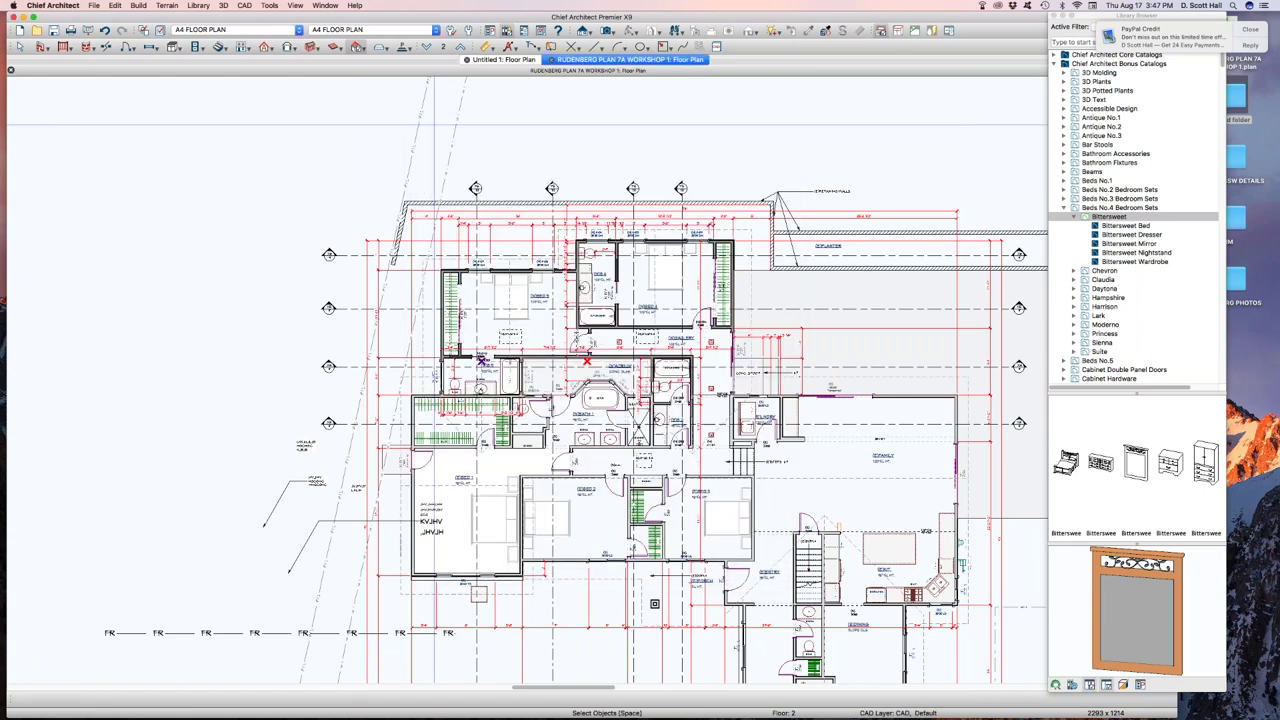
pyautogui.doubleClick(487, 47)
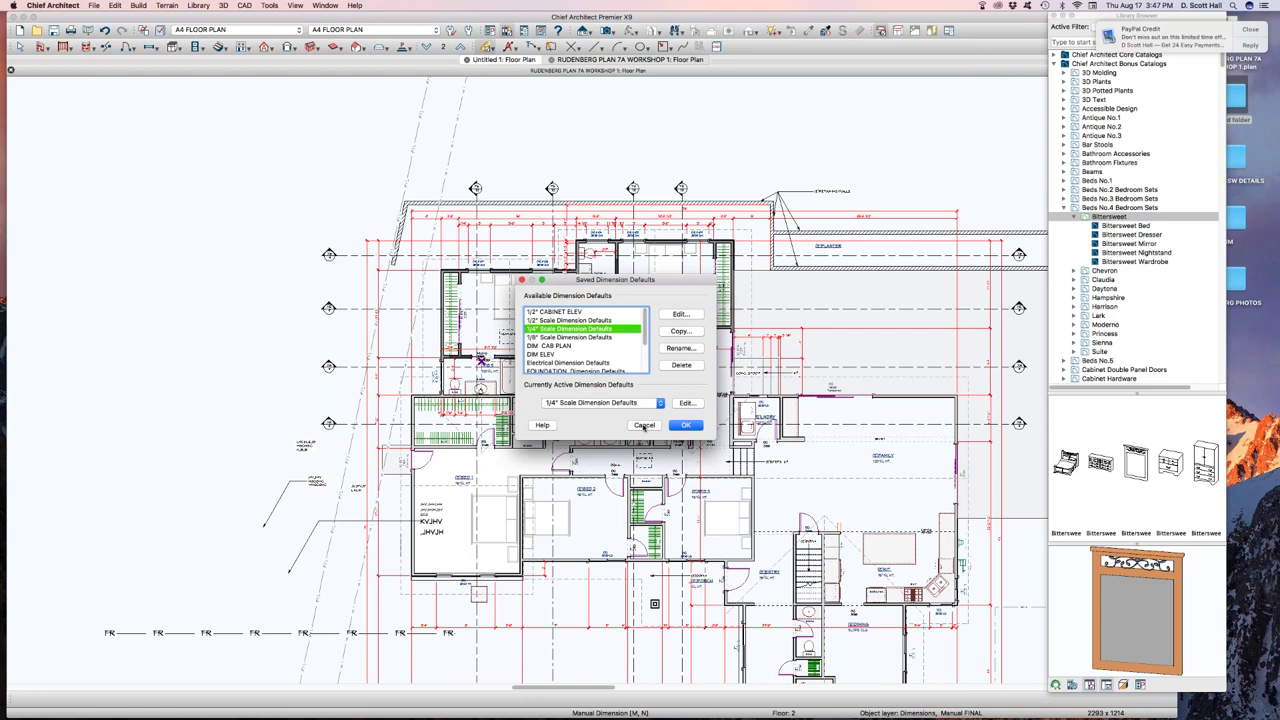
pyautogui.click(644, 425)
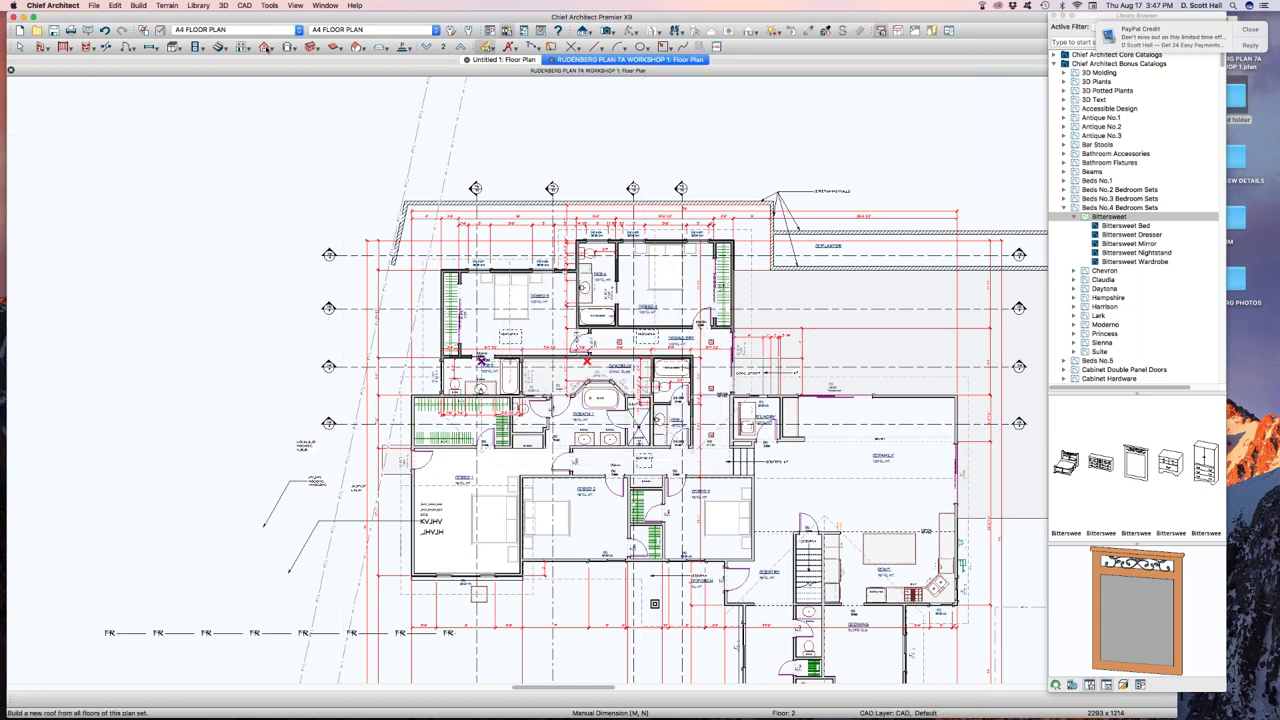
pyautogui.click(265, 47)
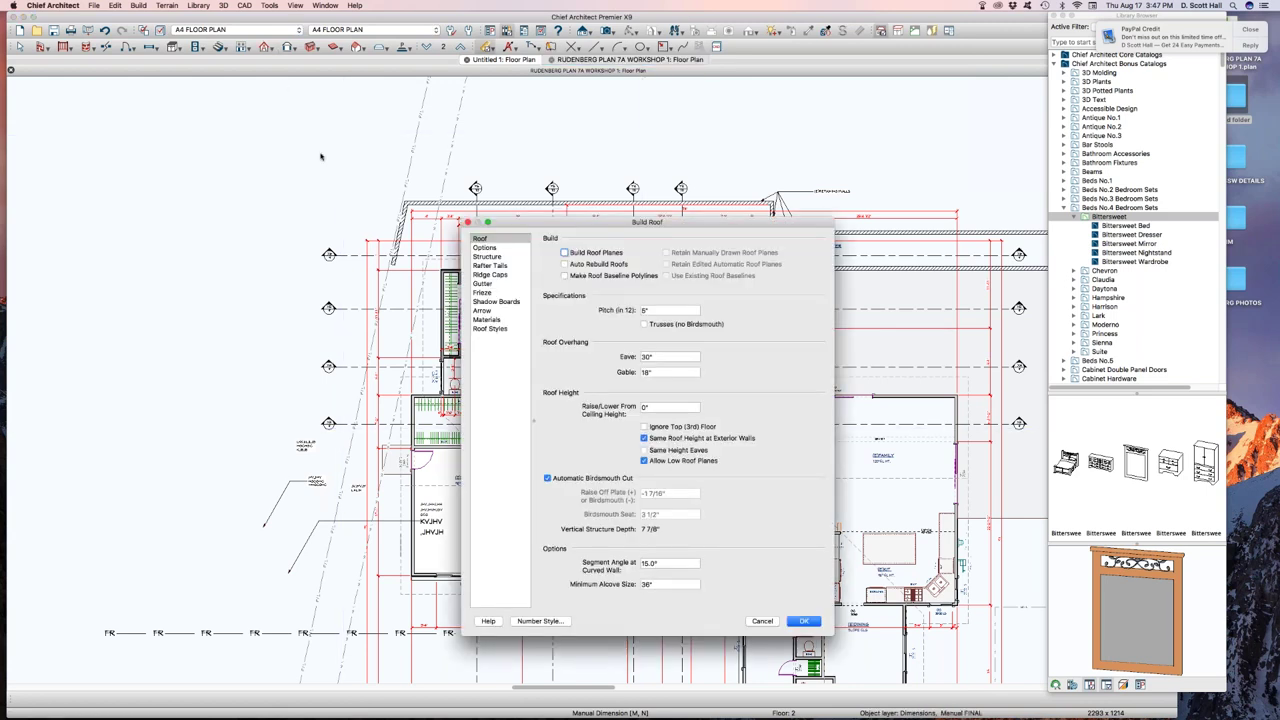
pyautogui.click(468, 222)
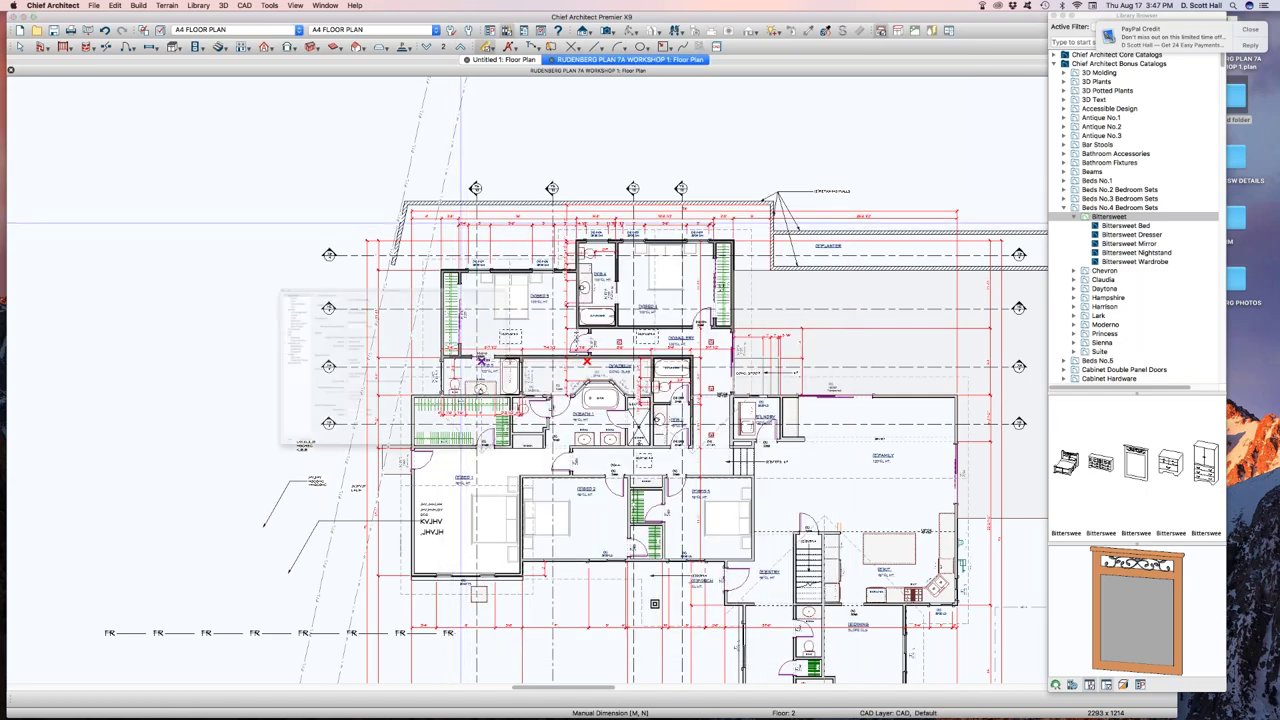
# - Enable Edit Active Default on Double-Click and Open Dialogs to the Last Panel Visited in the General preferences
pyautogui.press('super+comma')
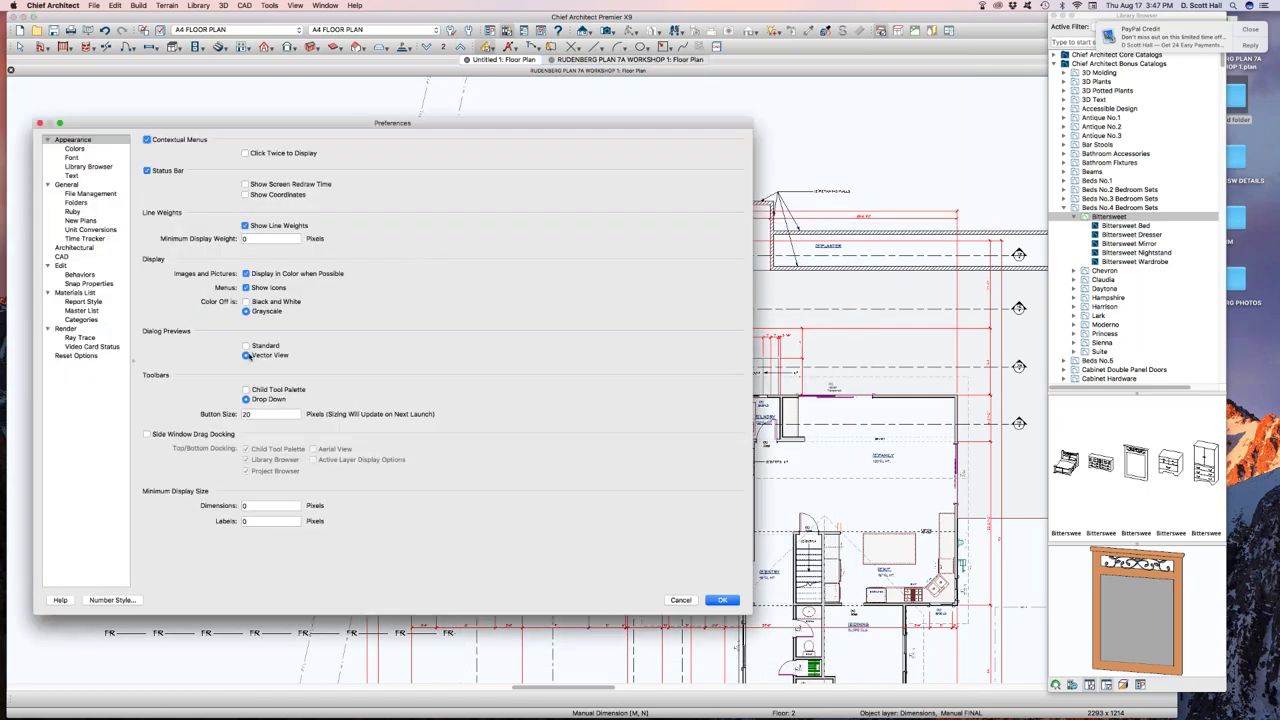
pyautogui.click(74, 186)
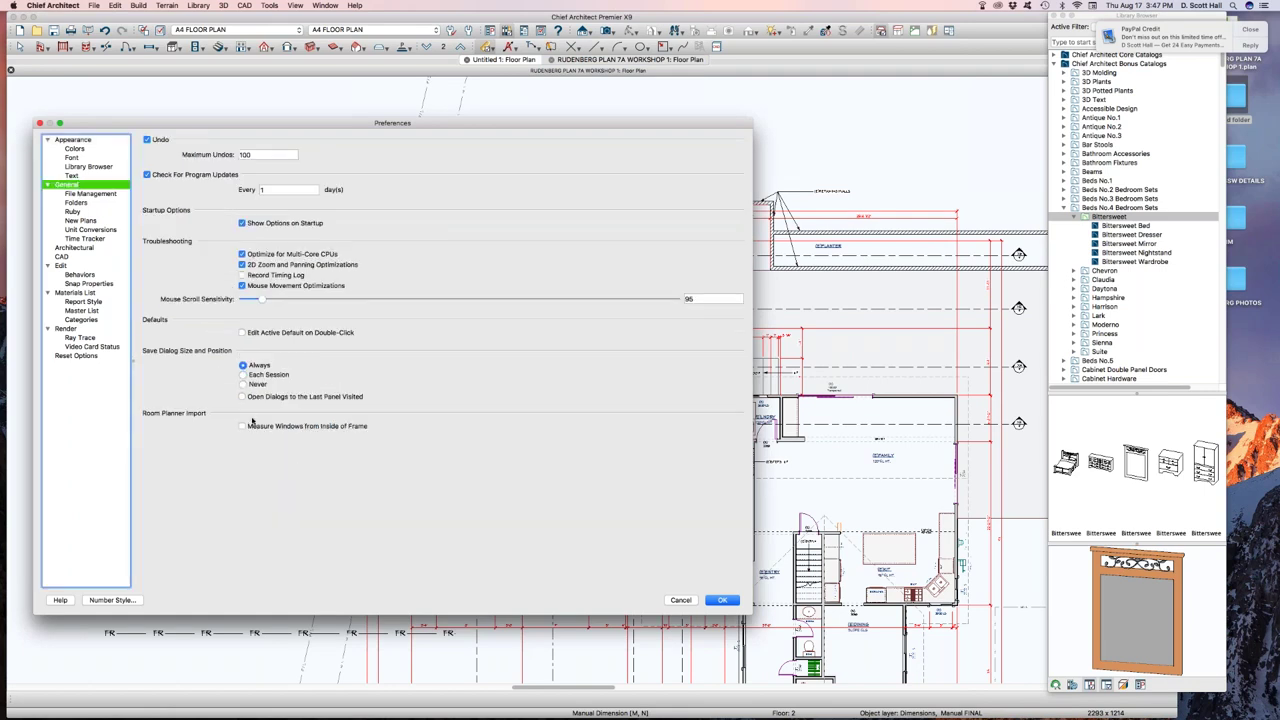
pyautogui.click(241, 332)
pyautogui.click(242, 397)
pyautogui.click(730, 602)
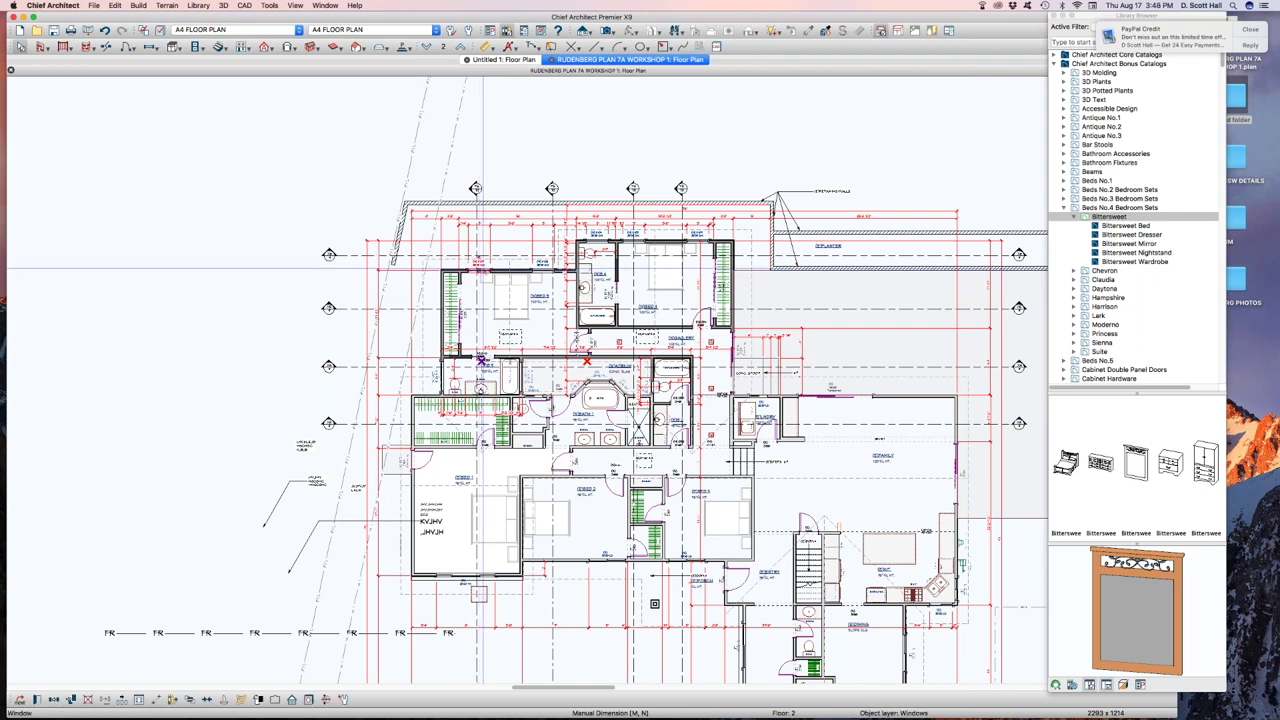
# - View the Arch settings in the specification of the window on the upper-left bedroom's top wall, then close it
pyautogui.click(466, 284)
pyautogui.doubleClick(466, 284)
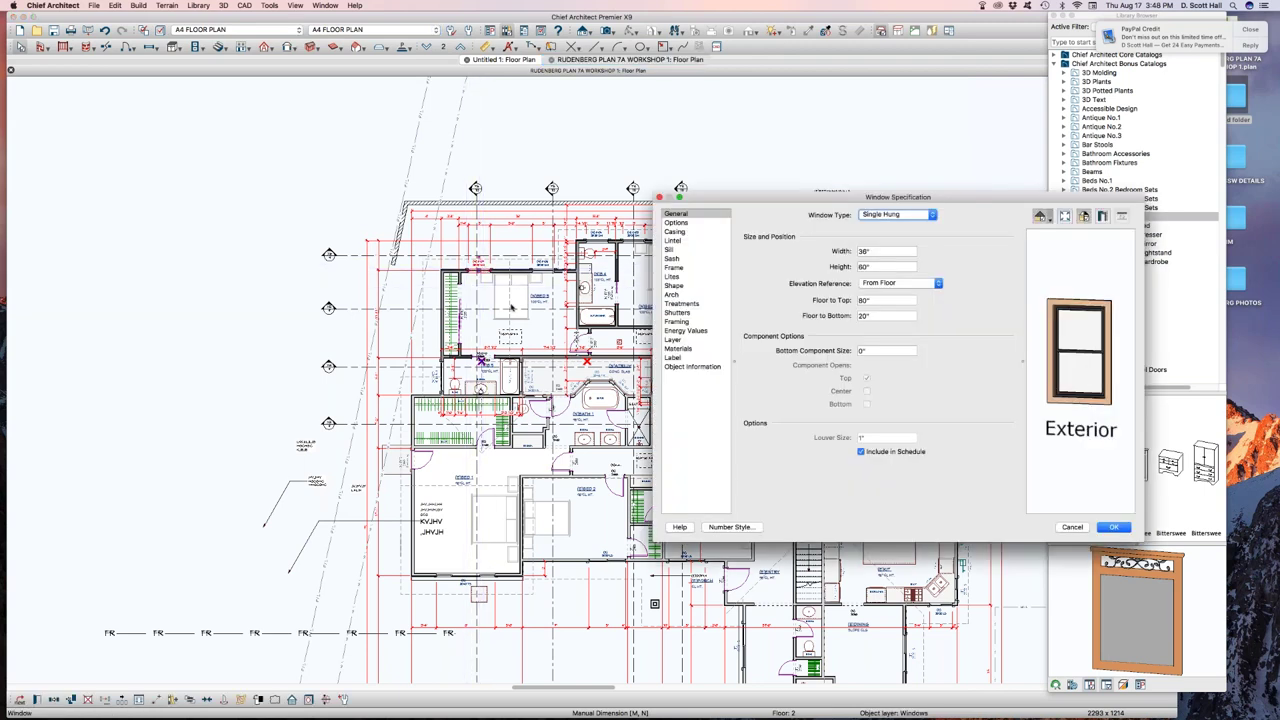
pyautogui.click(677, 294)
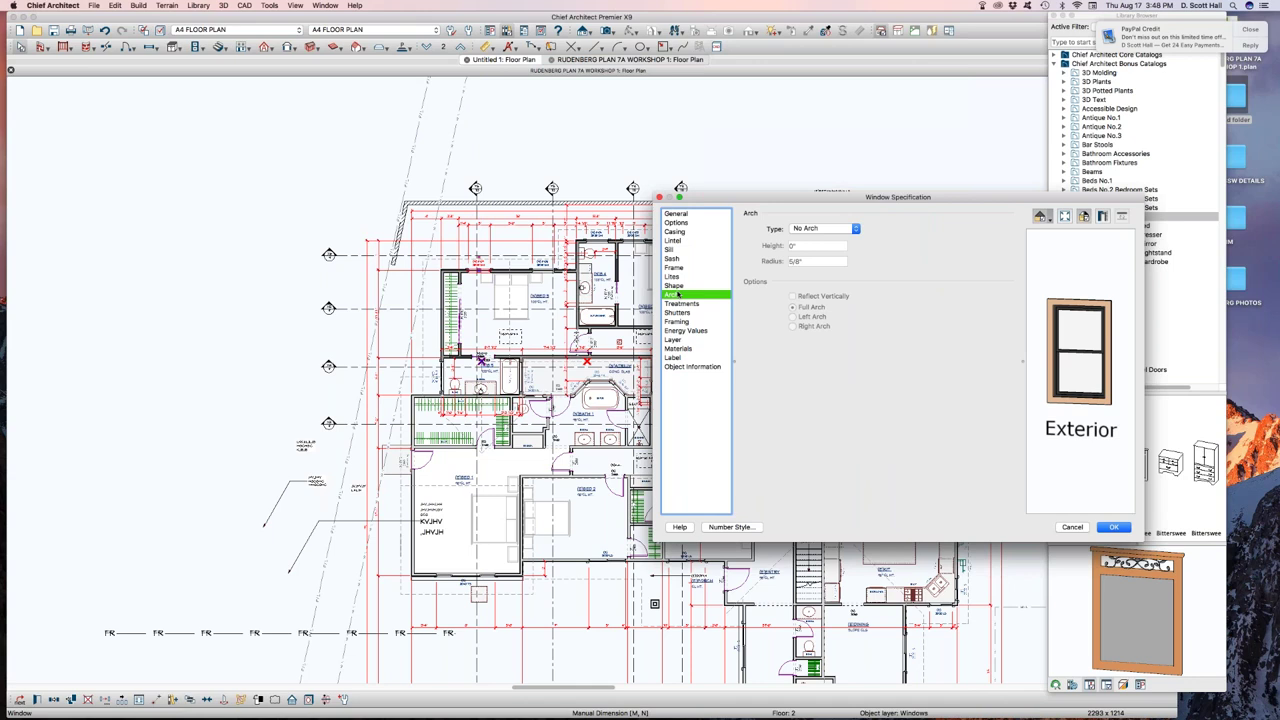
pyautogui.press('Escape')
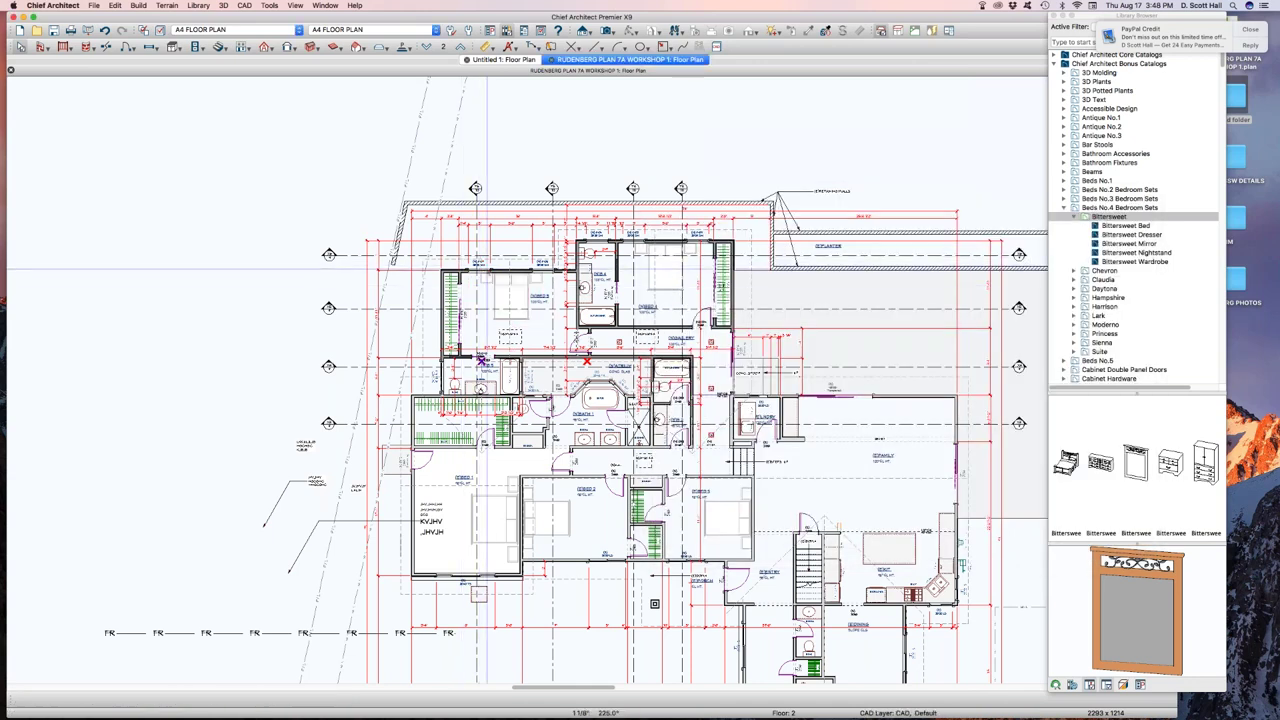
# - Reopen that bedroom window's specification and open the neighbouring bedroom window's to check which panel each shows first
pyautogui.click(480, 267)
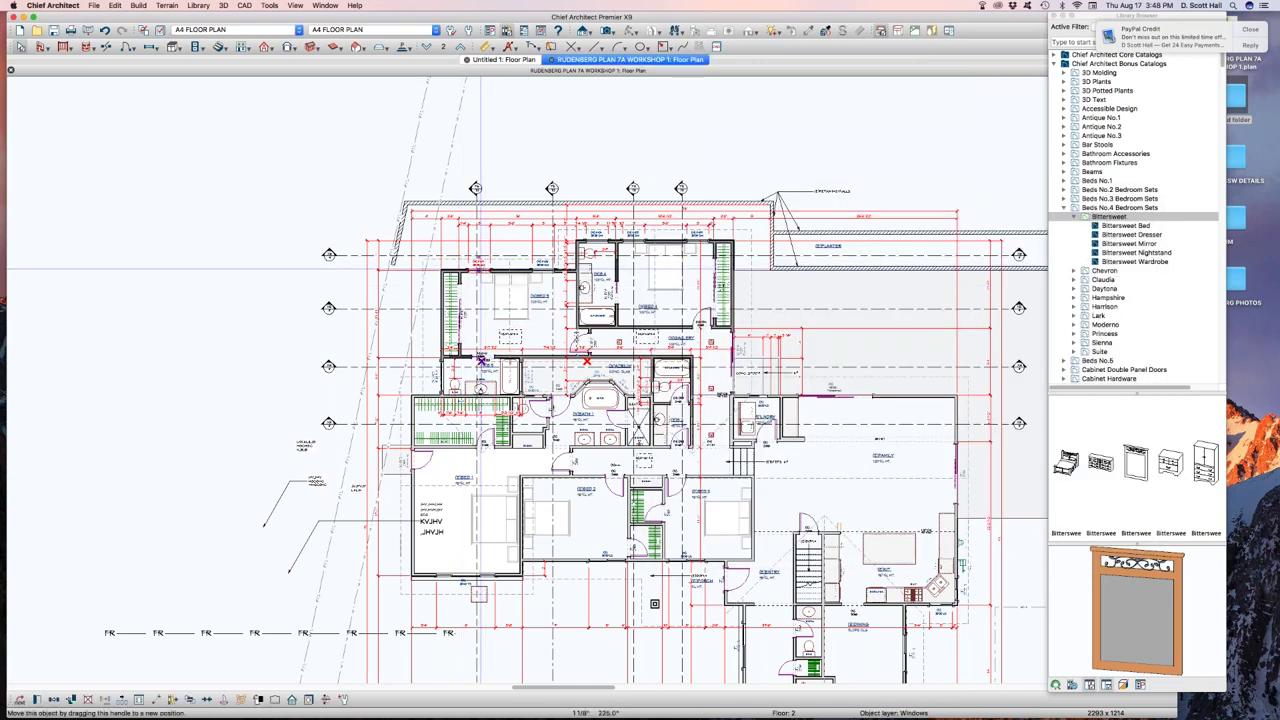
pyautogui.doubleClick(480, 267)
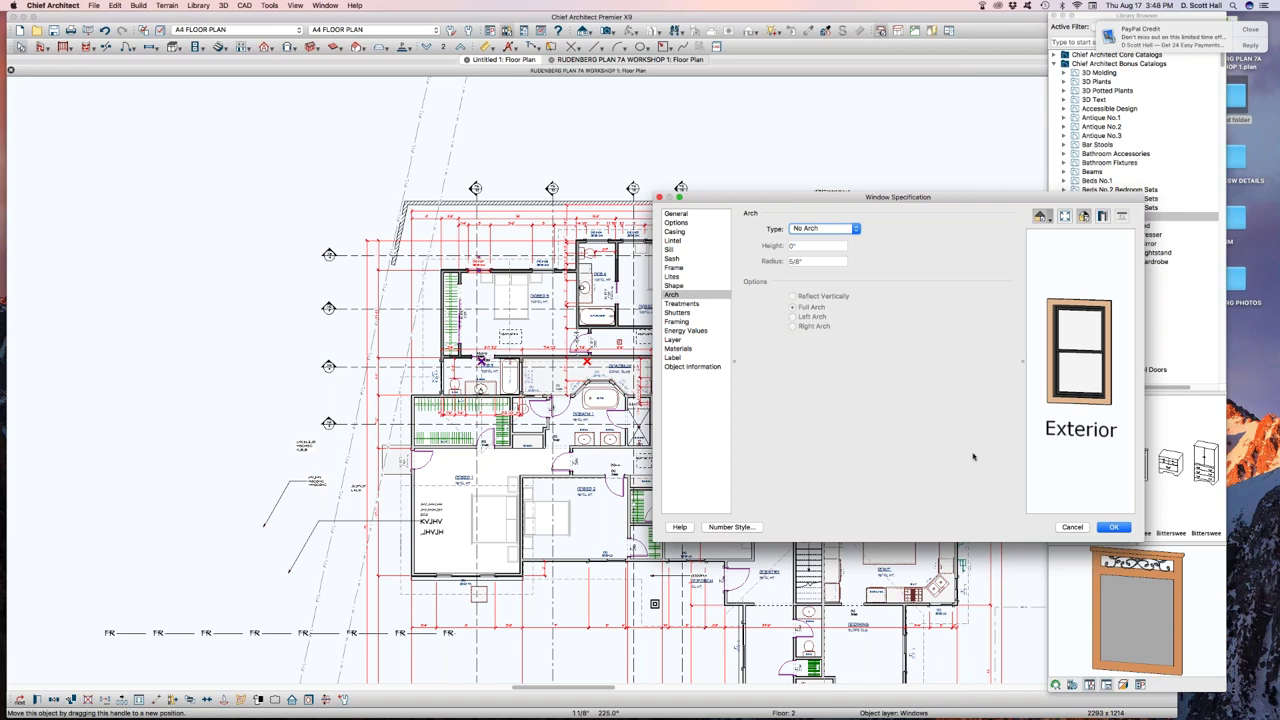
pyautogui.click(1113, 527)
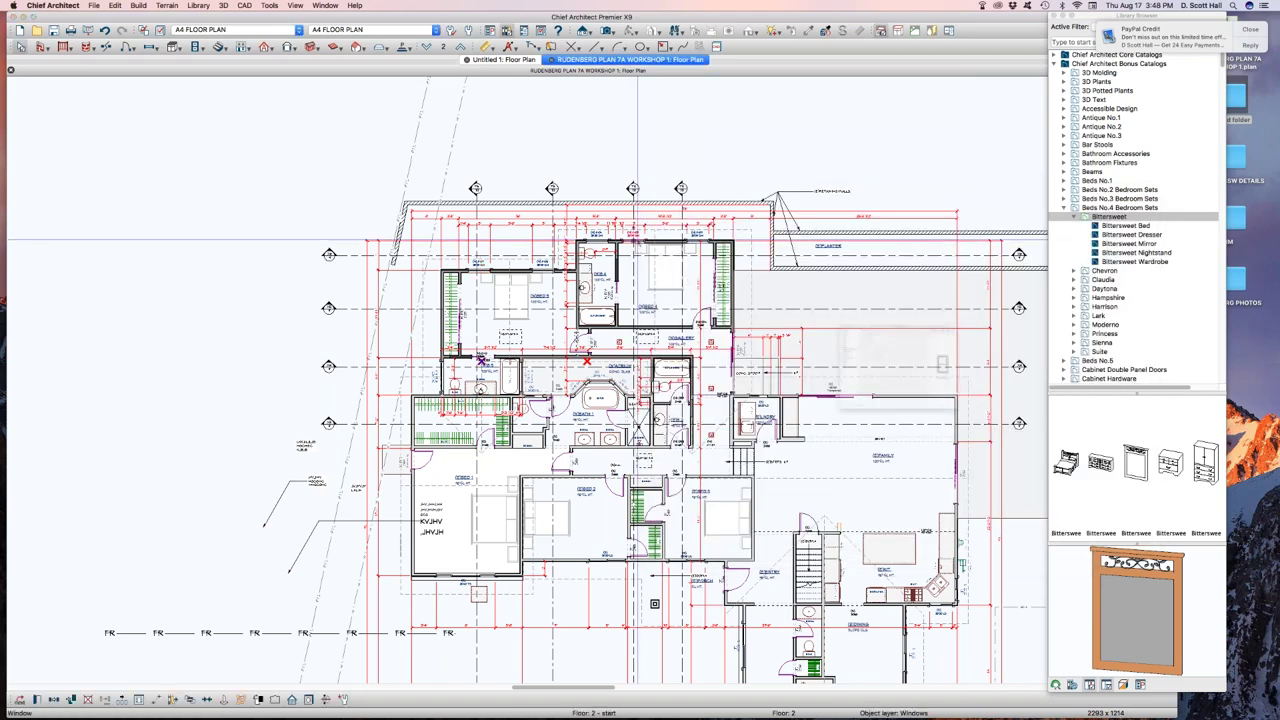
pyautogui.doubleClick(637, 240)
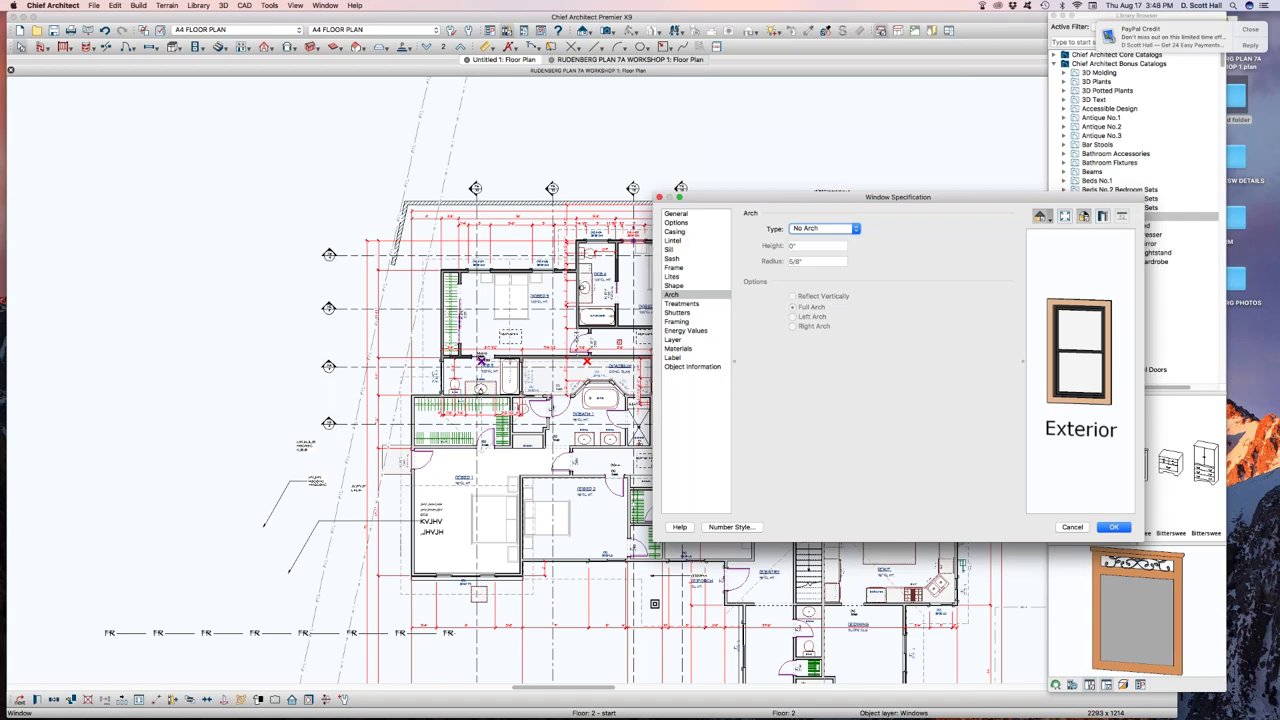
pyautogui.click(1071, 526)
# - Review the Auto Save interval in the File Management preferences and set the maximum number of recent files to 20
pyautogui.press('super+comma')
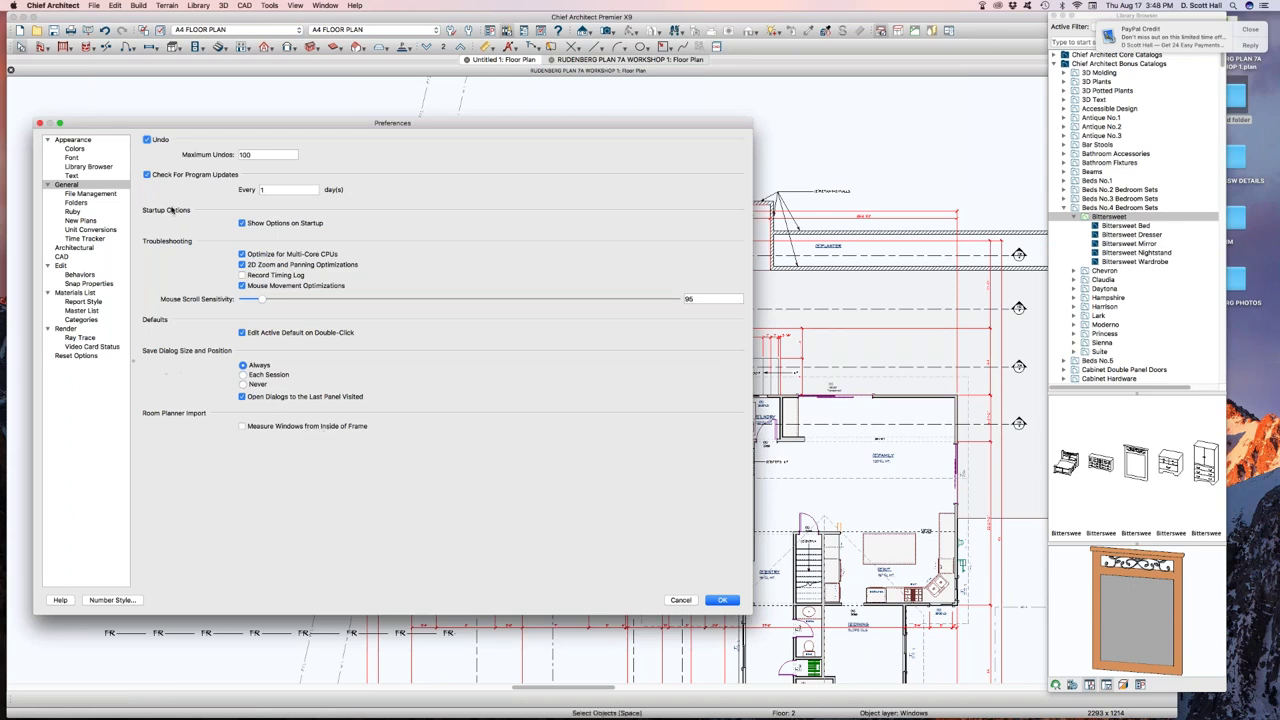
pyautogui.click(82, 194)
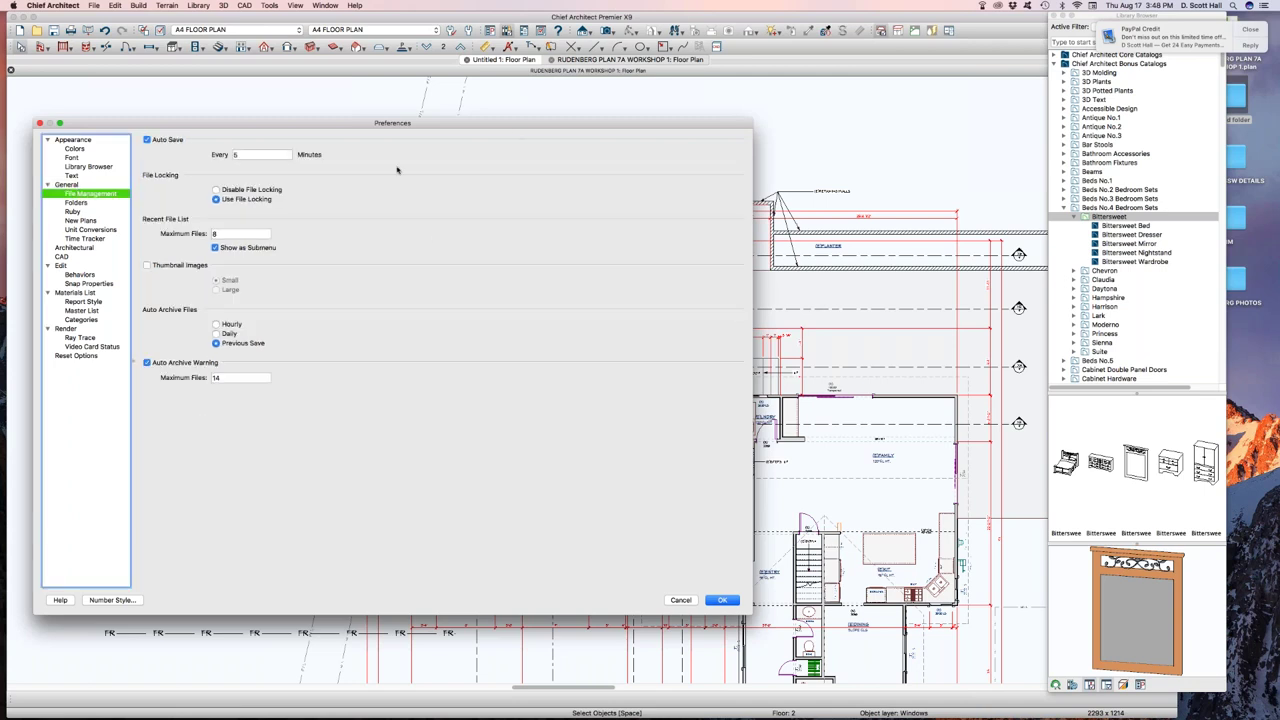
pyautogui.click(263, 155)
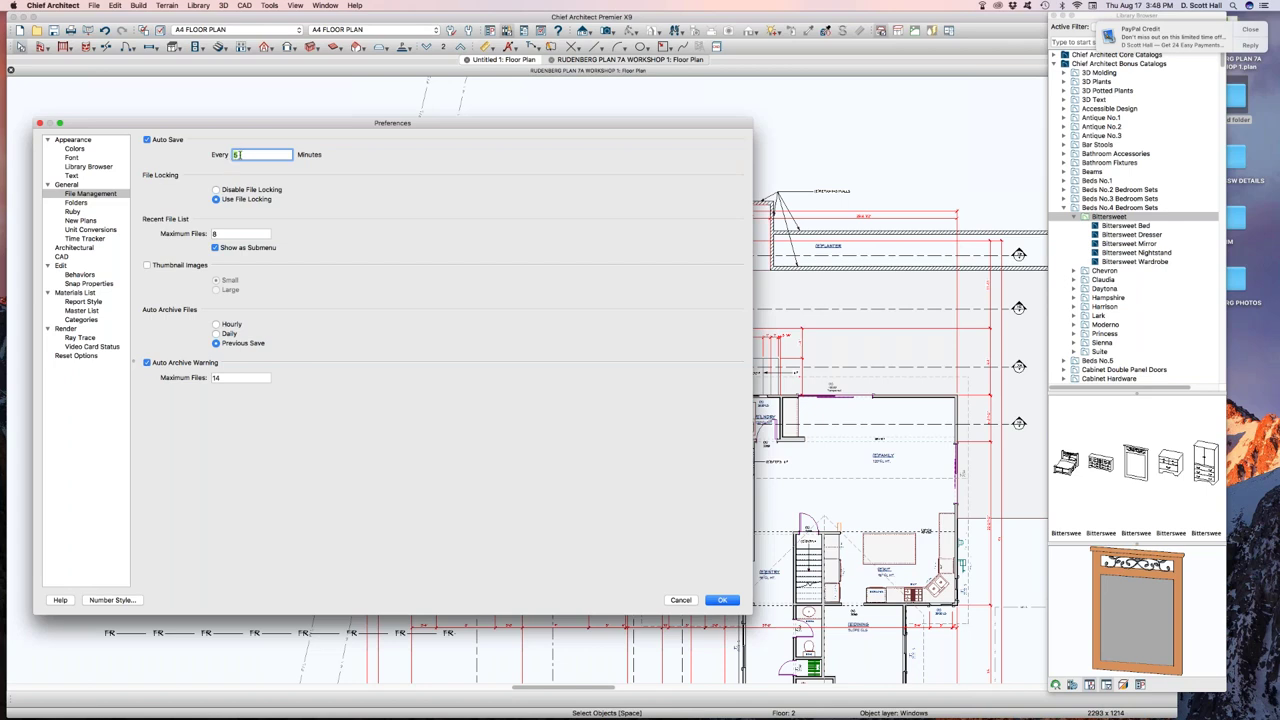
pyautogui.doubleClick(238, 155)
pyautogui.click(232, 234)
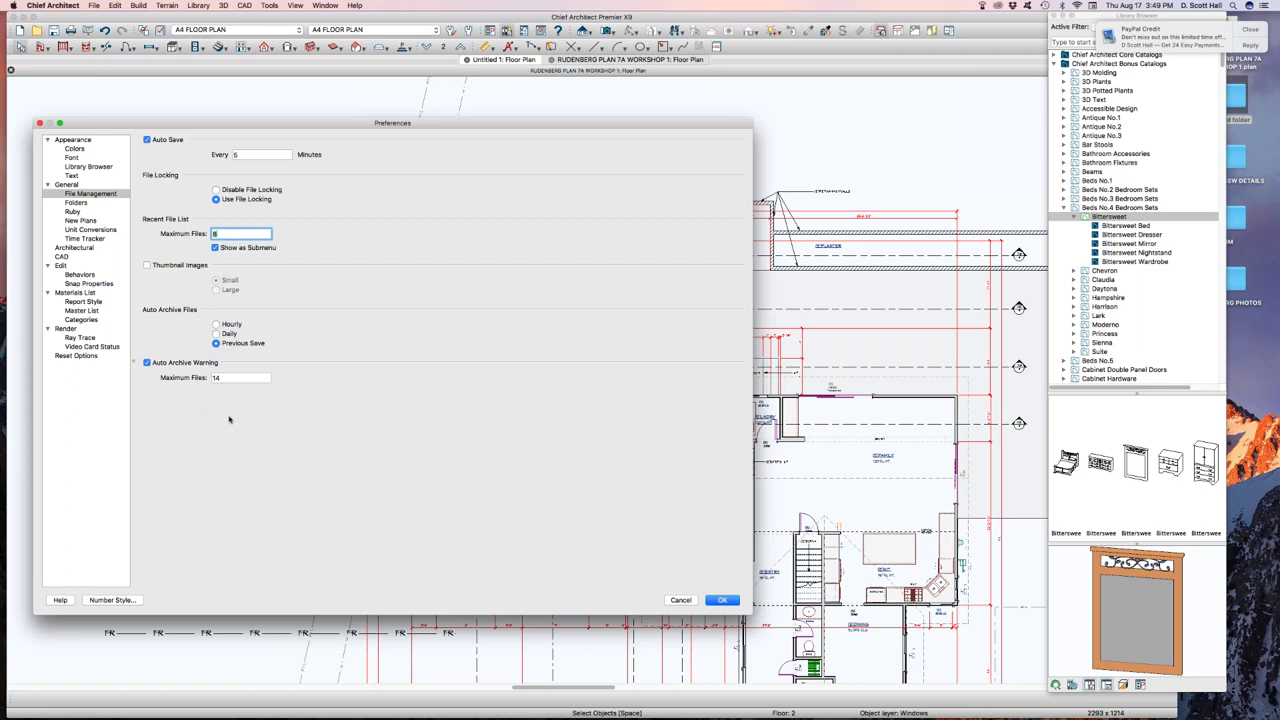
pyautogui.doubleClick(206, 233)
pyautogui.write('12')
pyautogui.doubleClick(220, 232)
pyautogui.write('20')
pyautogui.press('Return')
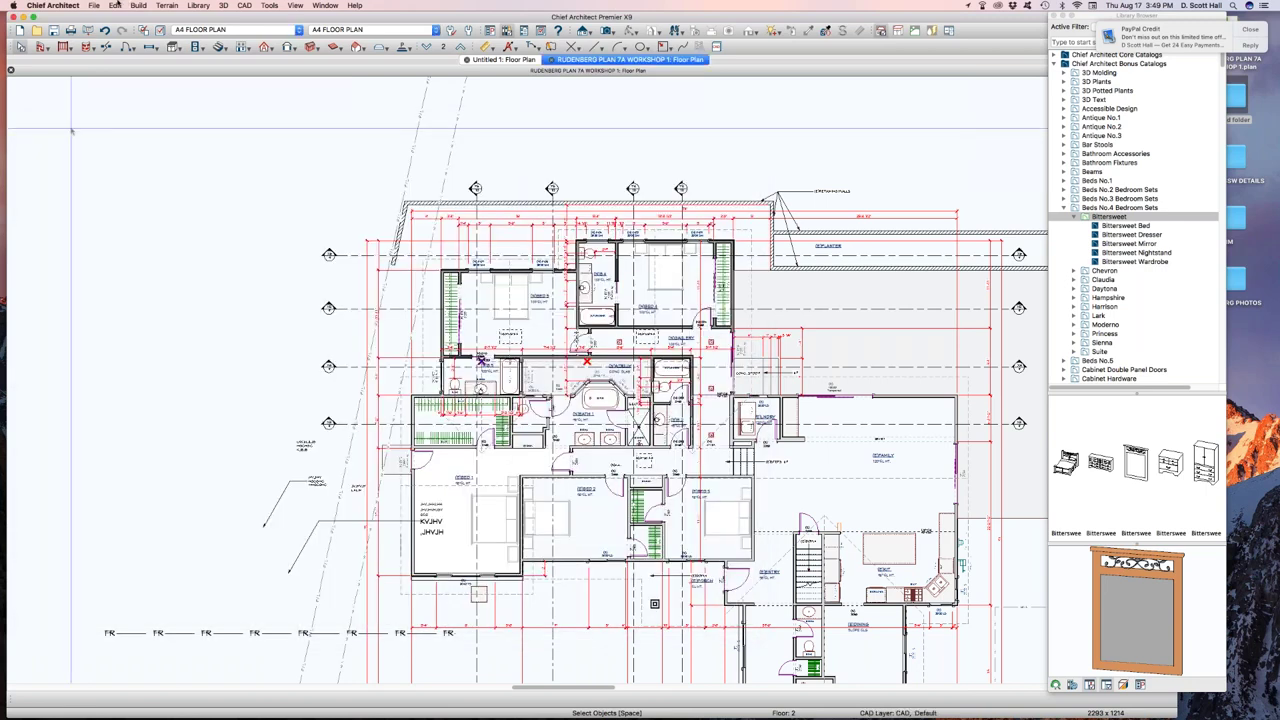
# - Examine the list of recently opened files to check how many it offers
pyautogui.click(93, 5)
pyautogui.moveTo(105, 63)
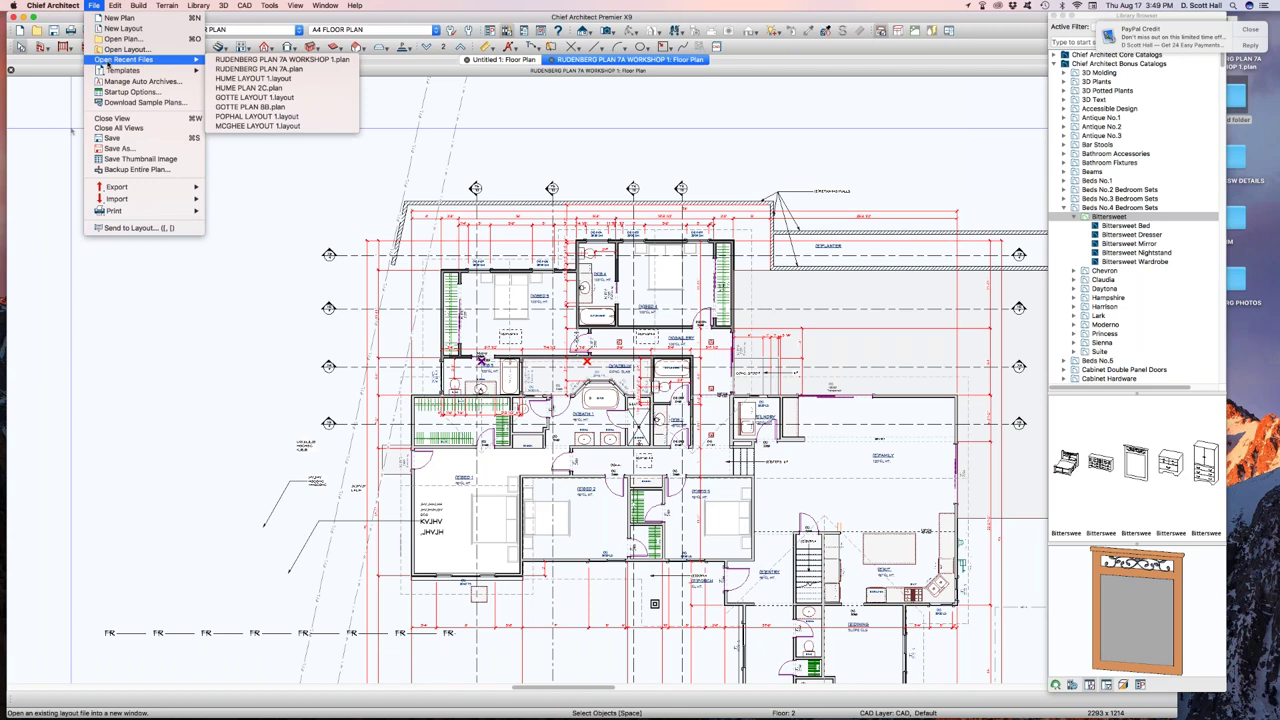
pyautogui.press('Escape')
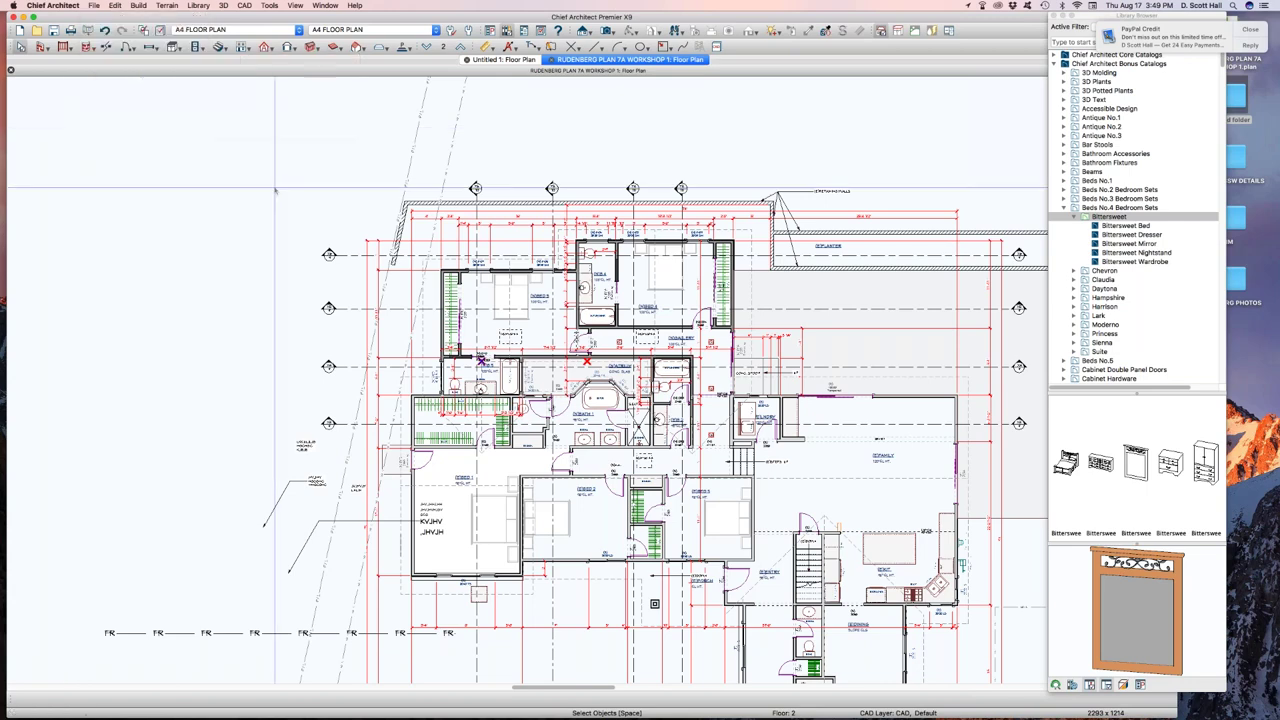
# - Reopen the File Management preferences and try the Daily auto archive option, then return it to Previous Save
pyautogui.press('super+comma')
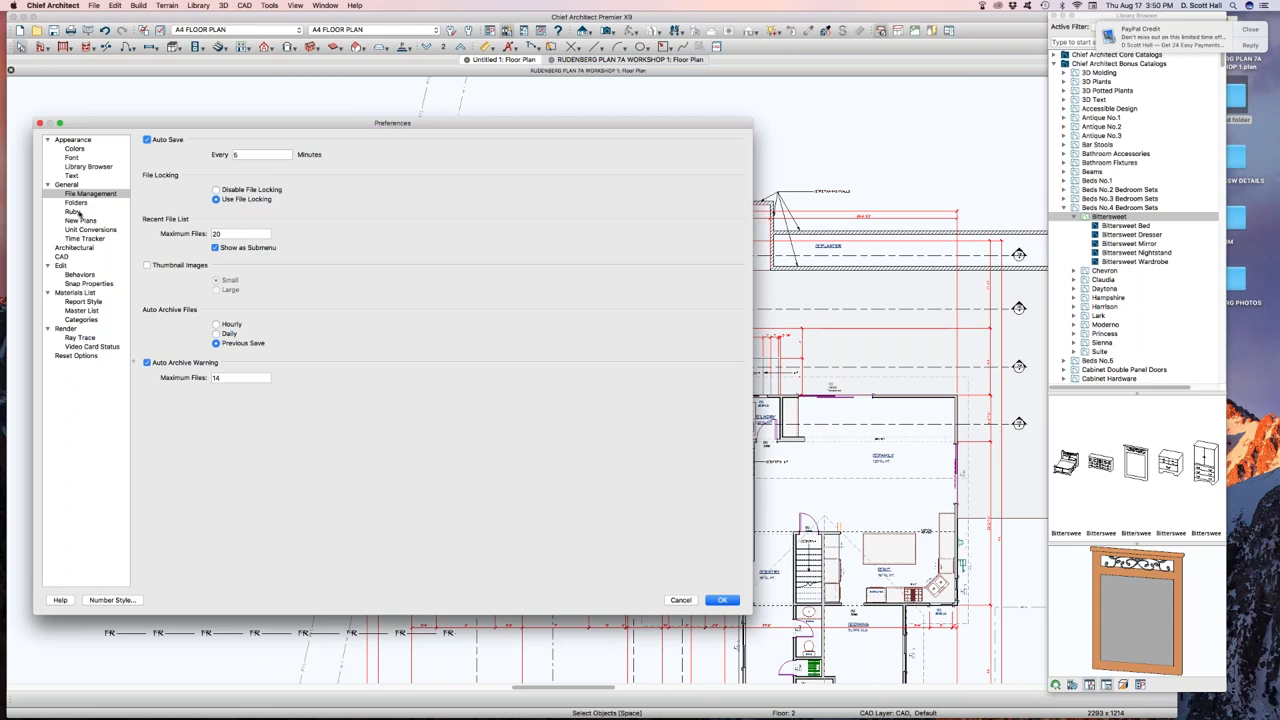
pyautogui.moveTo(145, 122); pyautogui.dragTo(251, 97)
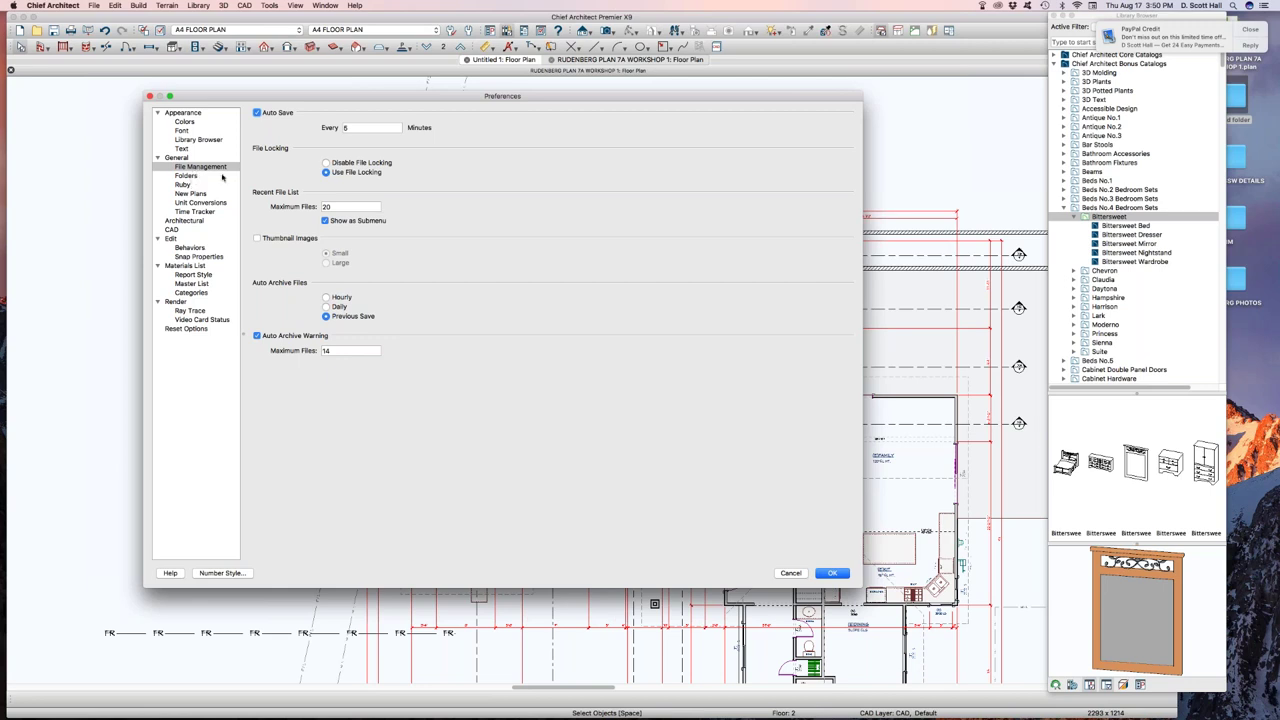
pyautogui.press('Tab')
pyautogui.click(326, 306)
pyautogui.click(326, 316)
pyautogui.press('Tab')
# - Show all program paths from the Folders preferences and enlarge the list so the full paths can be read
pyautogui.click(186, 175)
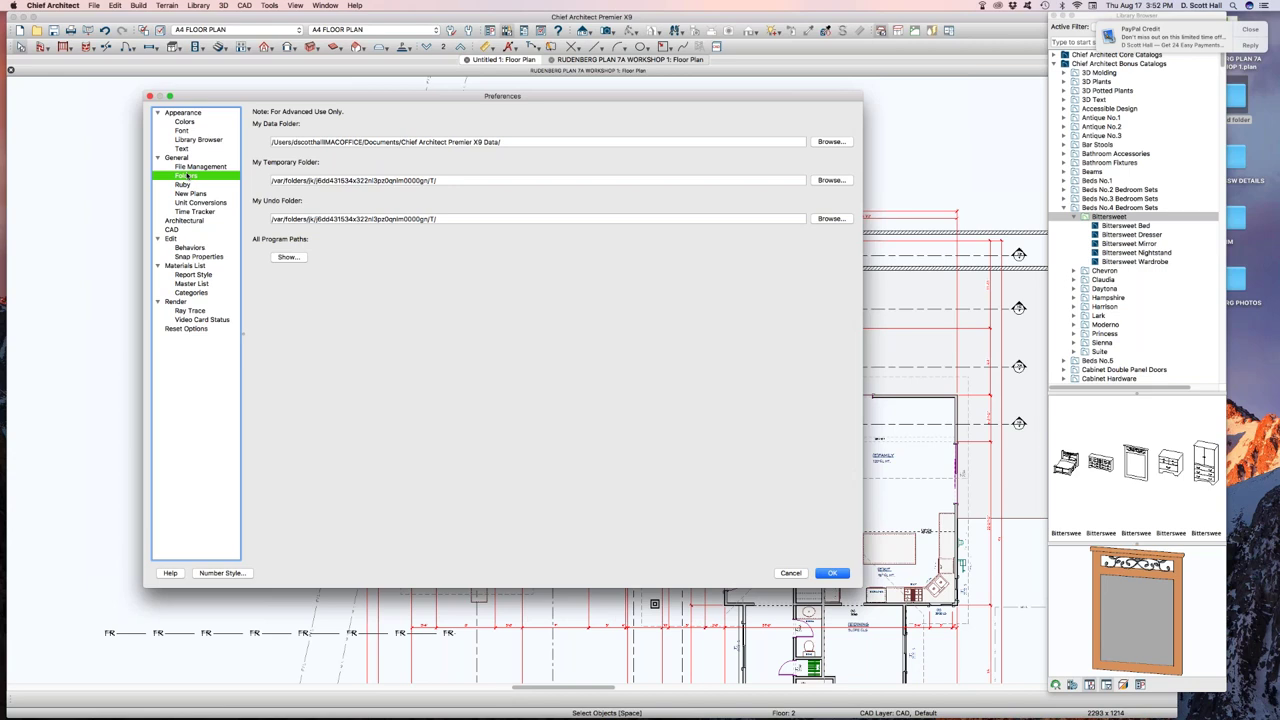
pyautogui.click(288, 258)
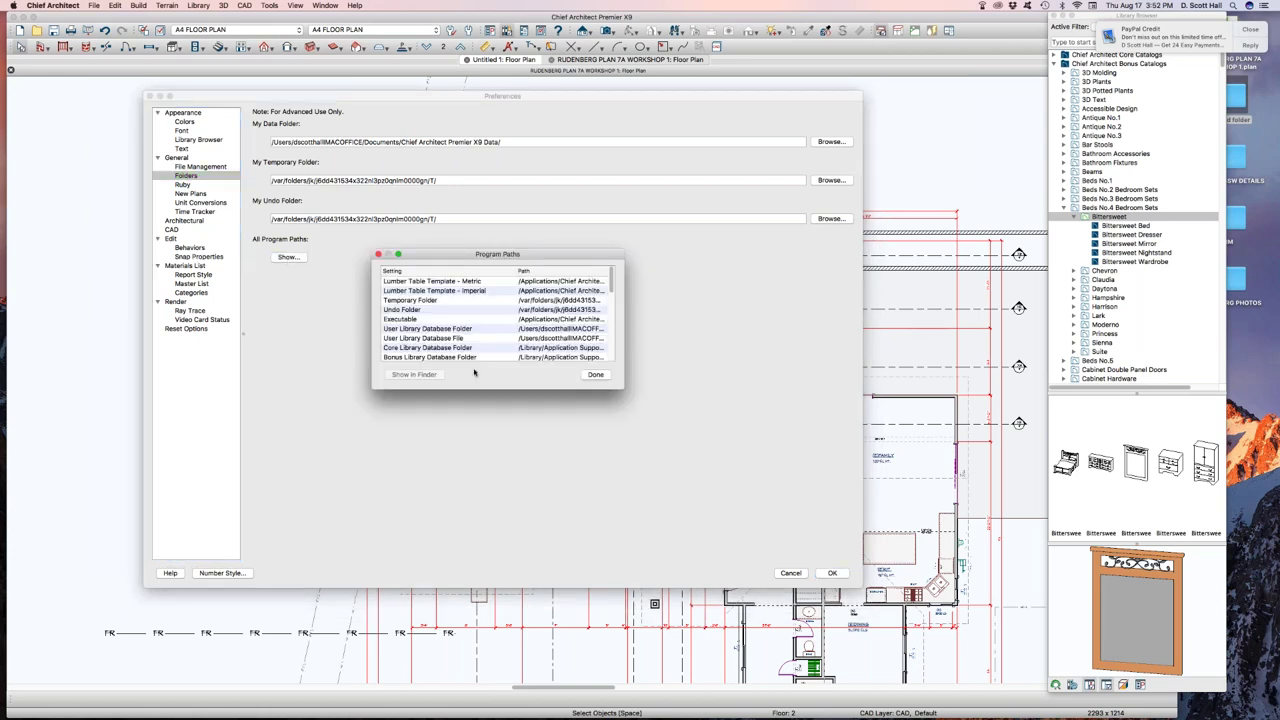
pyautogui.moveTo(622, 389); pyautogui.dragTo(772, 648)
pyautogui.moveTo(476, 259); pyautogui.dragTo(644, 263)
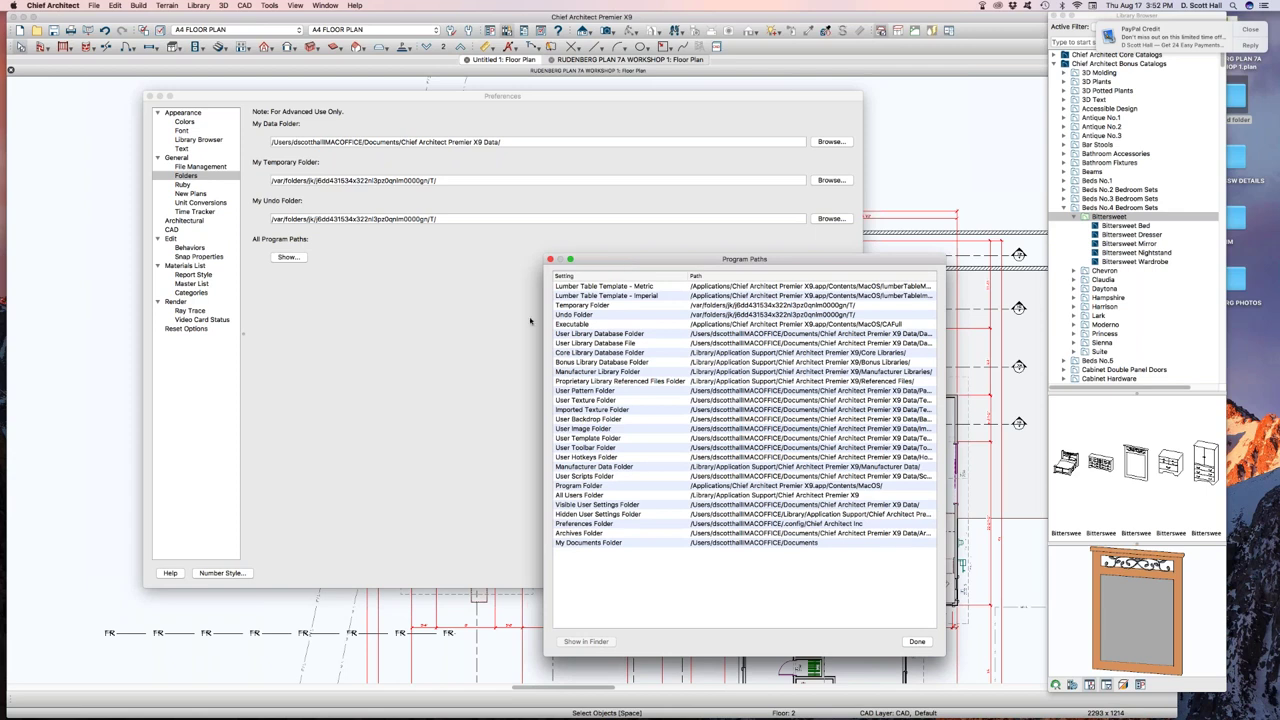
# - Reveal the User Pattern Folder in Finder to view its pattern files, then close the Finder window
pyautogui.click(575, 391)
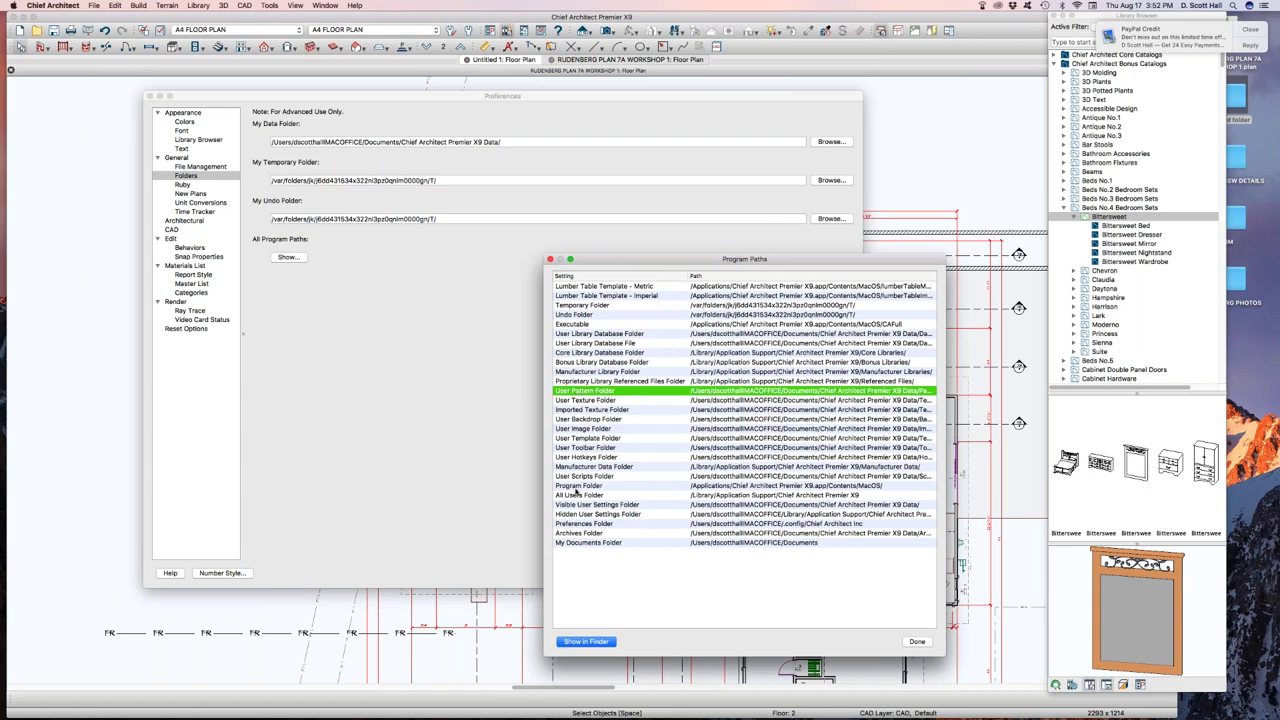
pyautogui.click(589, 642)
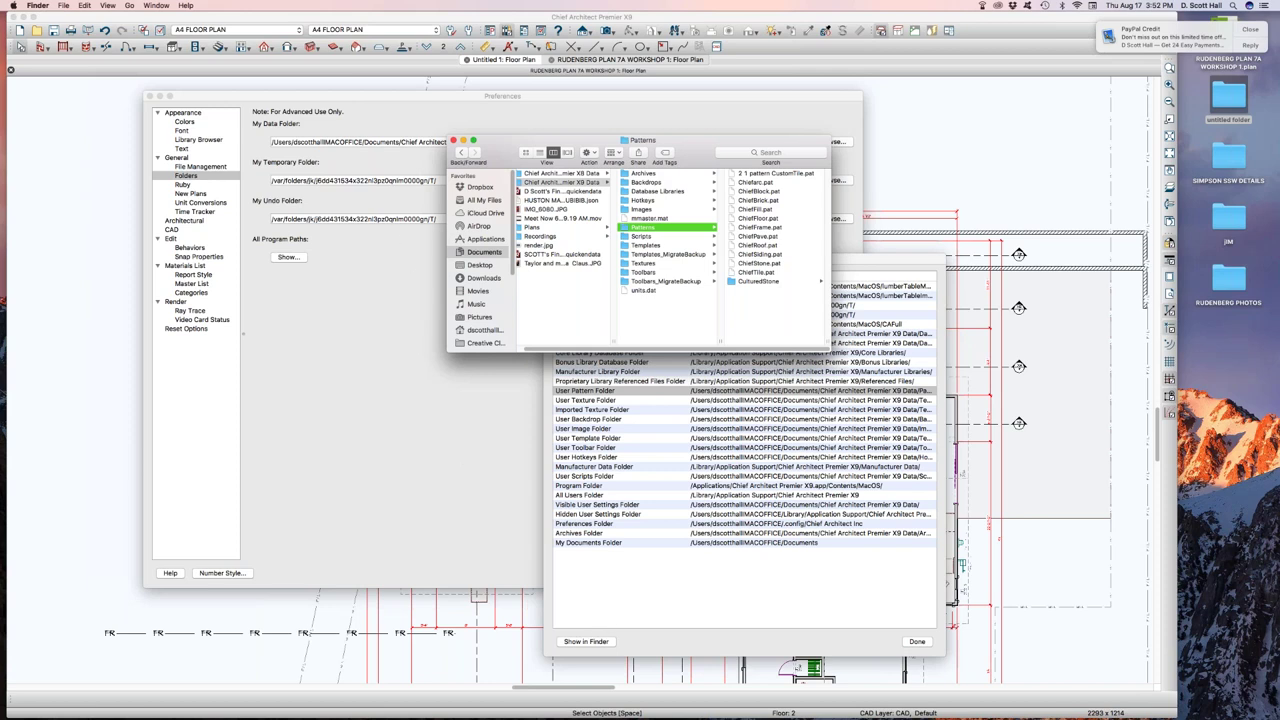
pyautogui.click(453, 140)
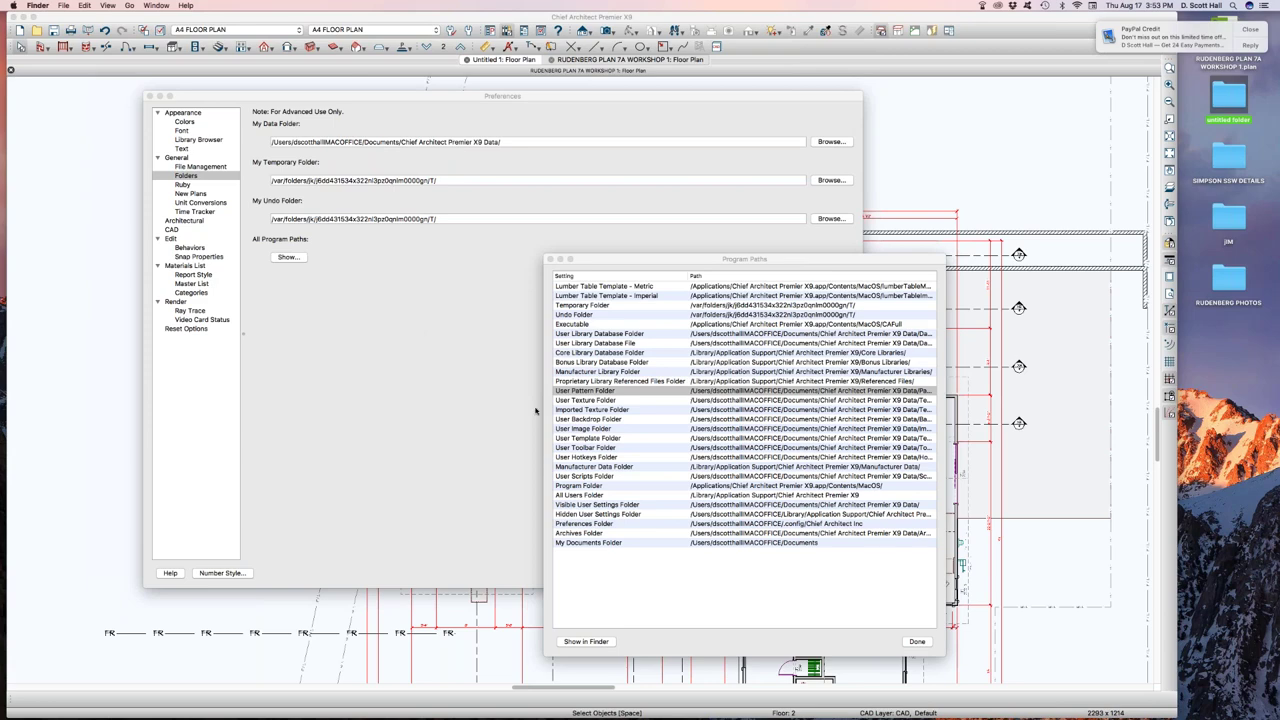
# - Reveal the User Toolbar Folder in Finder to view its toolbar files, then close the Finder window
pyautogui.click(606, 447)
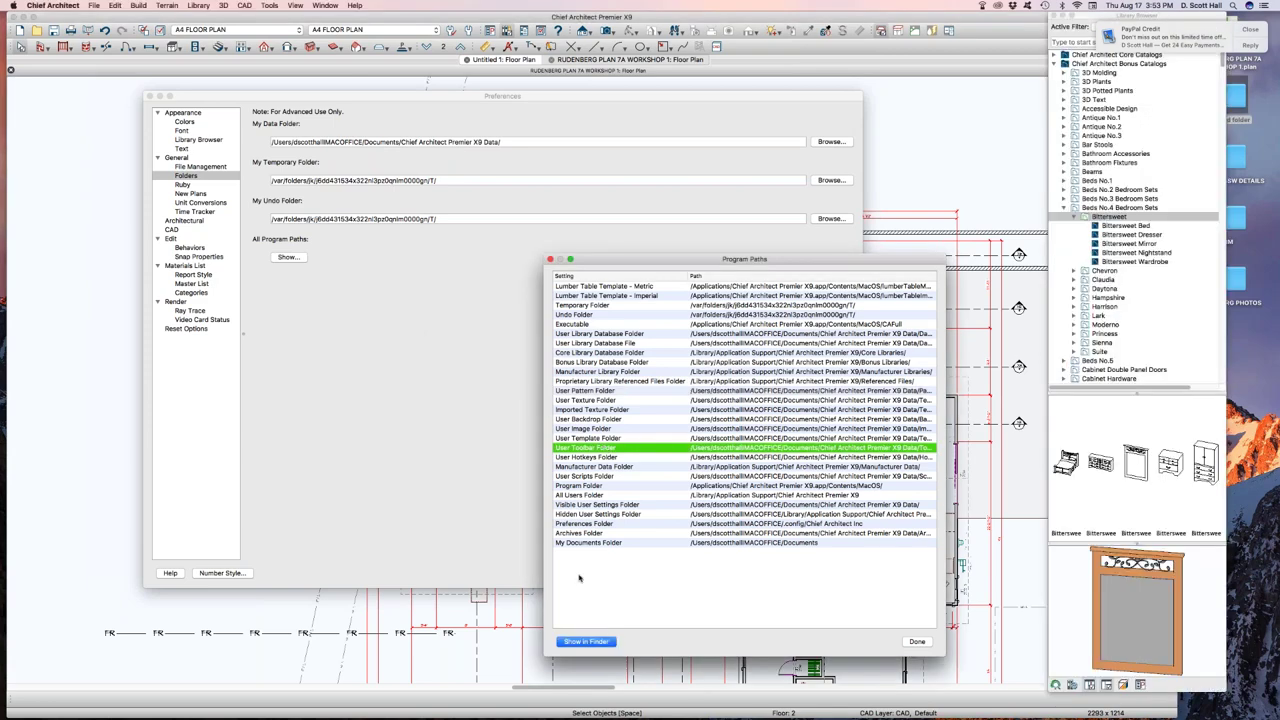
pyautogui.click(587, 641)
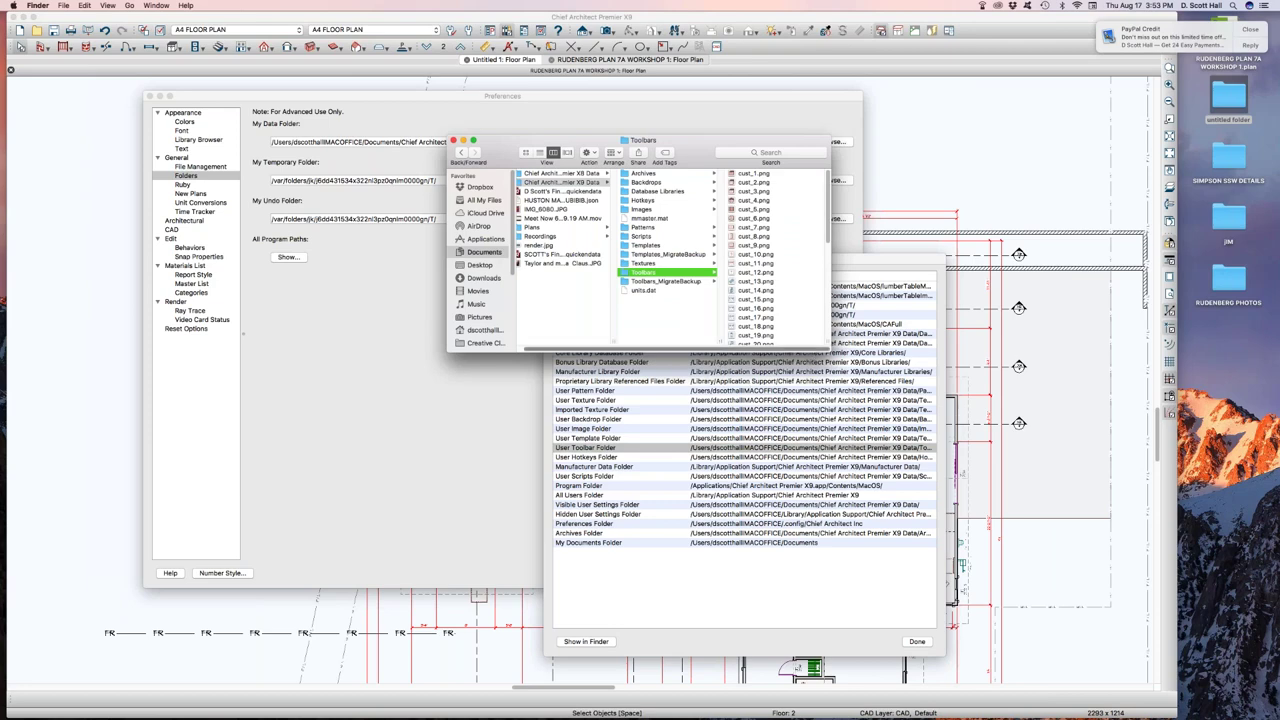
pyautogui.doubleClick(642, 140)
pyautogui.moveTo(680, 165); pyautogui.dragTo(898, 90)
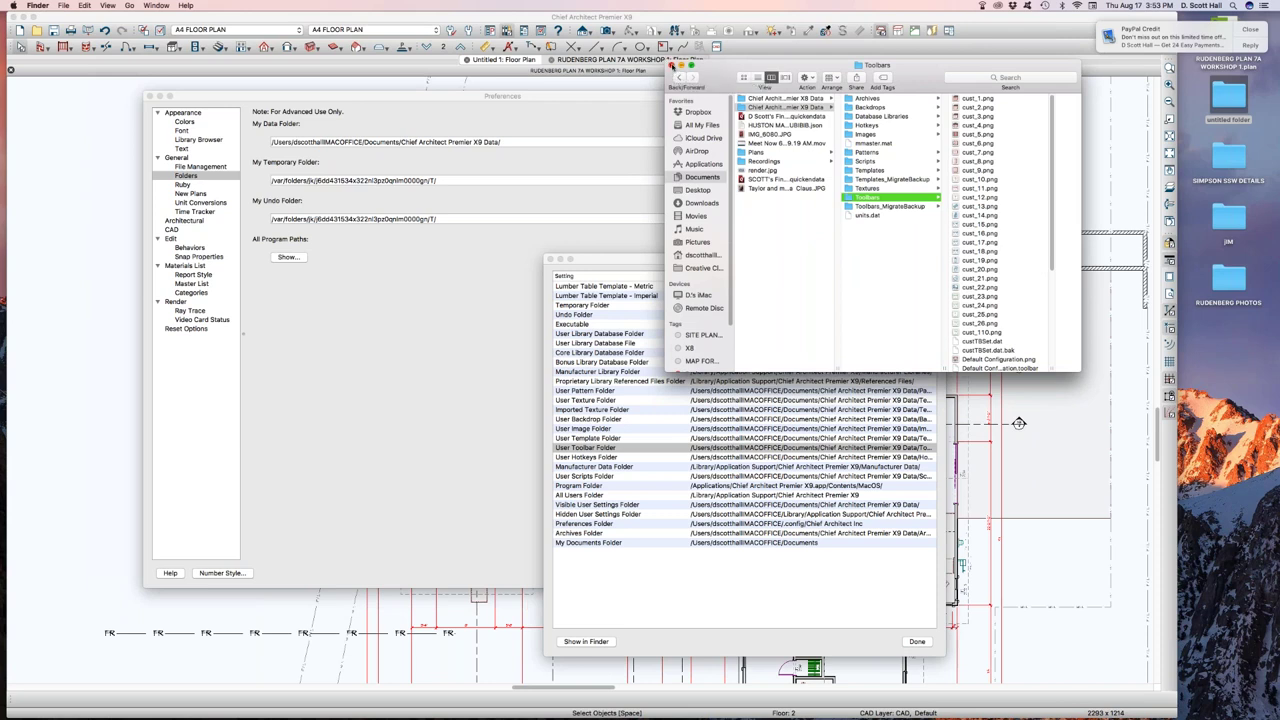
pyautogui.click(672, 65)
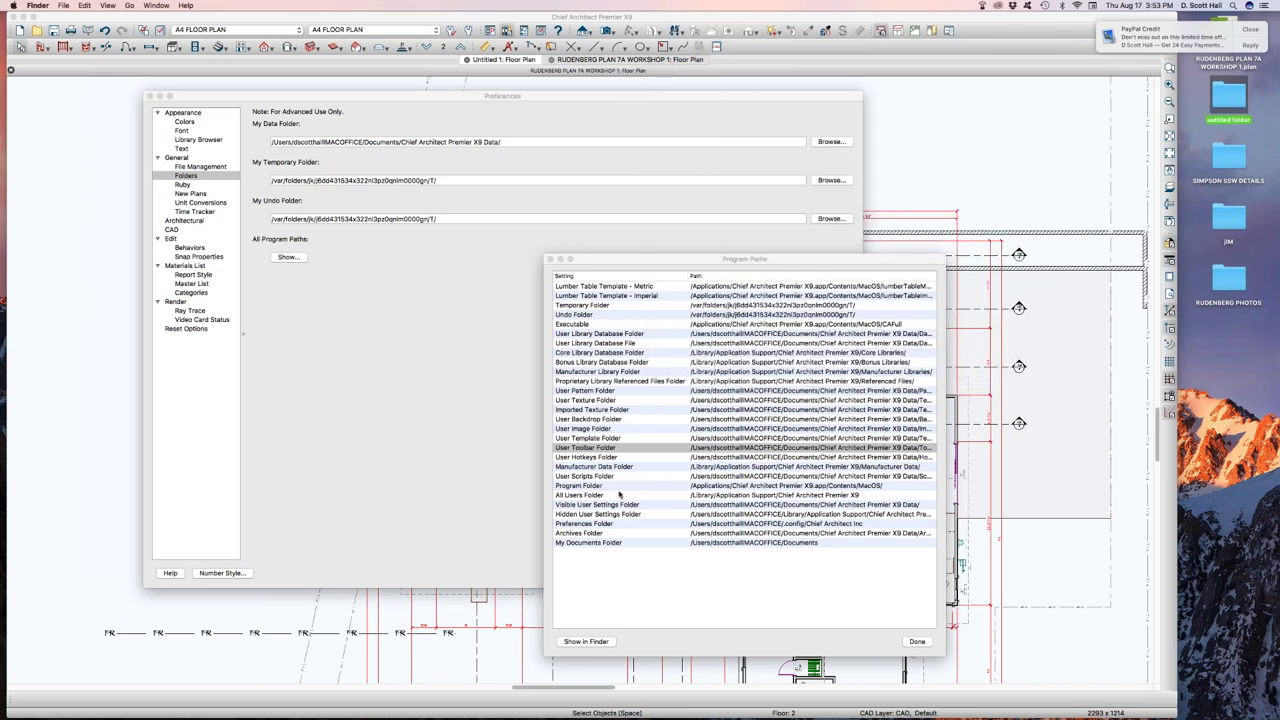
# - Reveal the User Hotkeys Folder in Finder to view its hotkey files, then close Finder and the program paths list
pyautogui.click(600, 457)
pyautogui.click(600, 641)
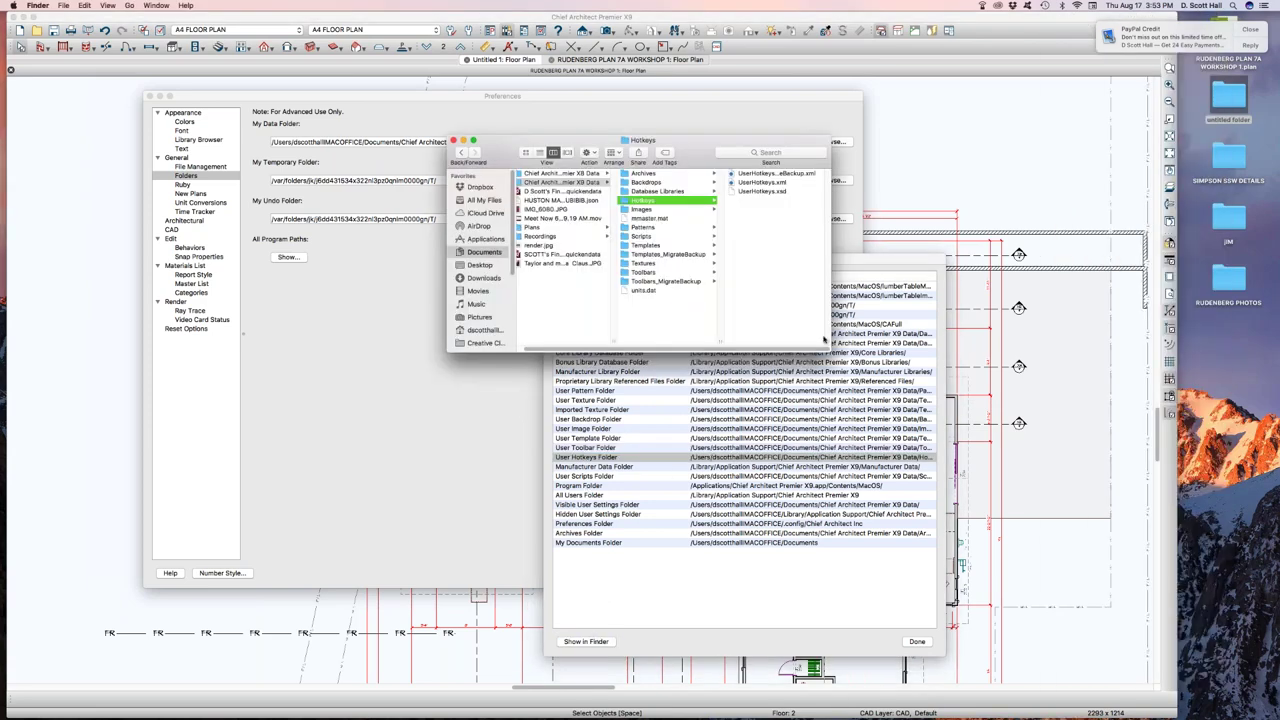
pyautogui.moveTo(830, 352); pyautogui.dragTo(884, 480)
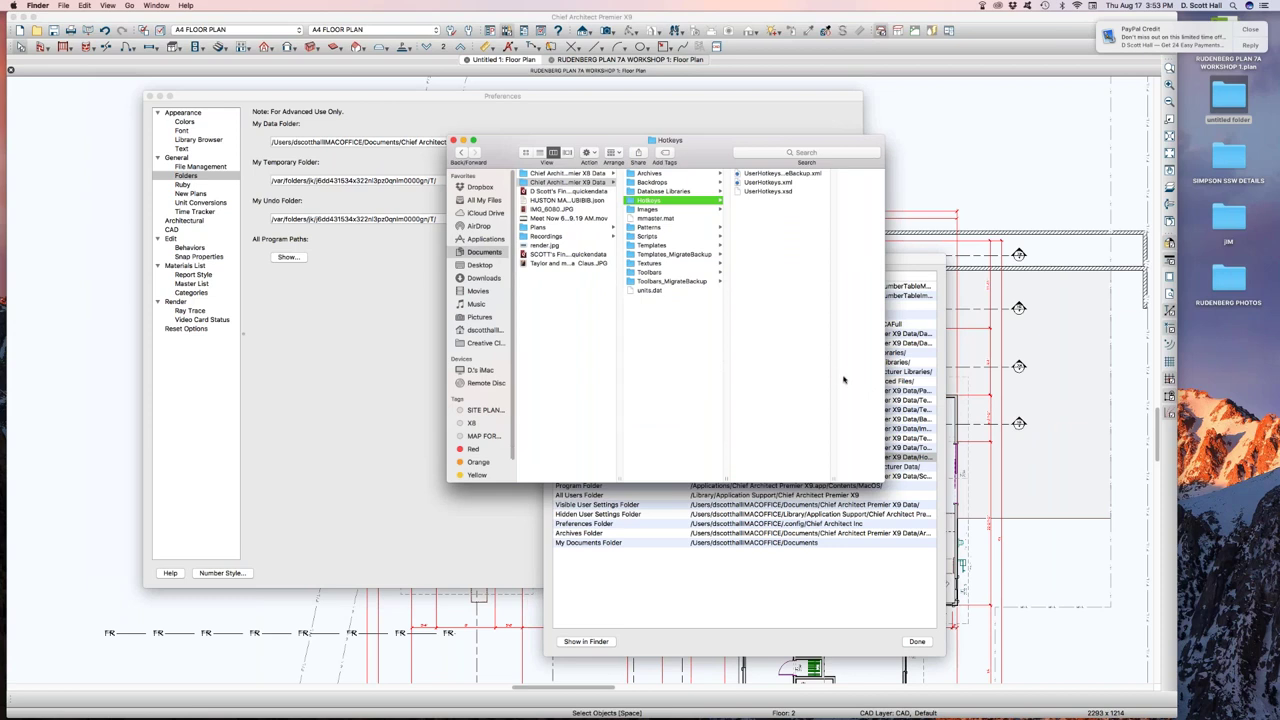
pyautogui.moveTo(703, 153); pyautogui.dragTo(910, 113)
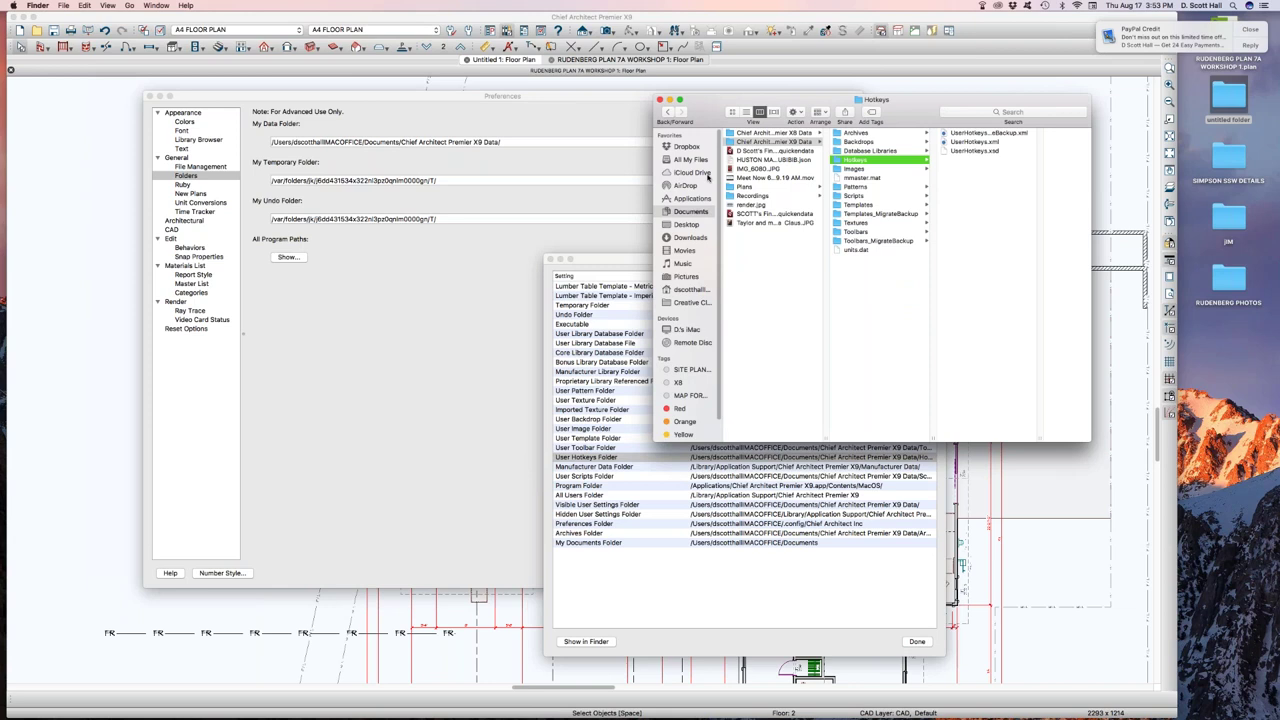
pyautogui.moveTo(695, 105); pyautogui.dragTo(838, 122)
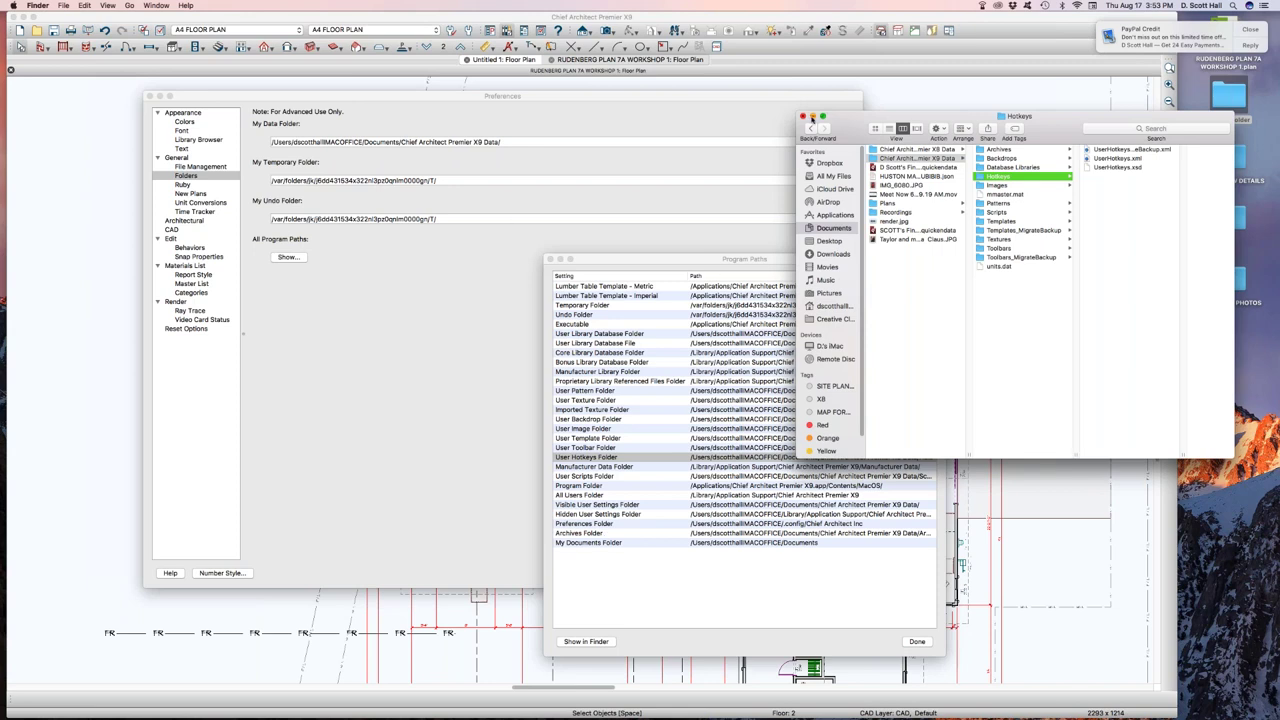
pyautogui.click(802, 117)
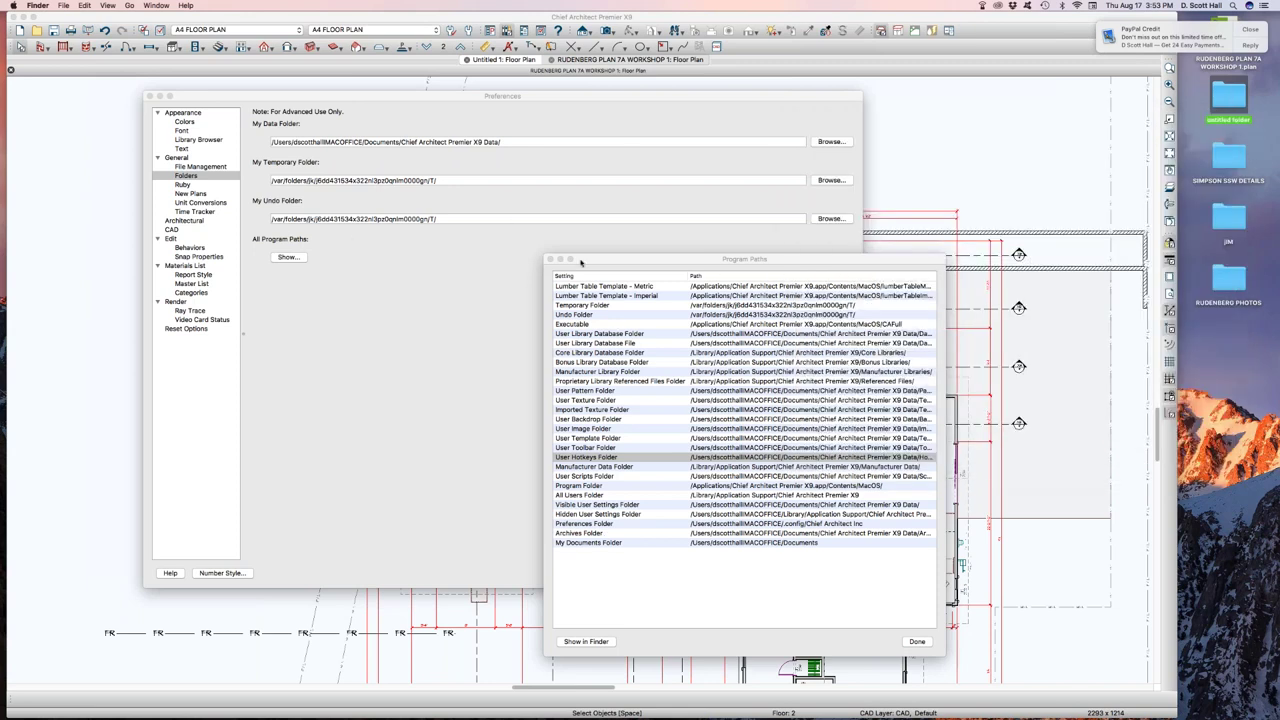
pyautogui.click(550, 259)
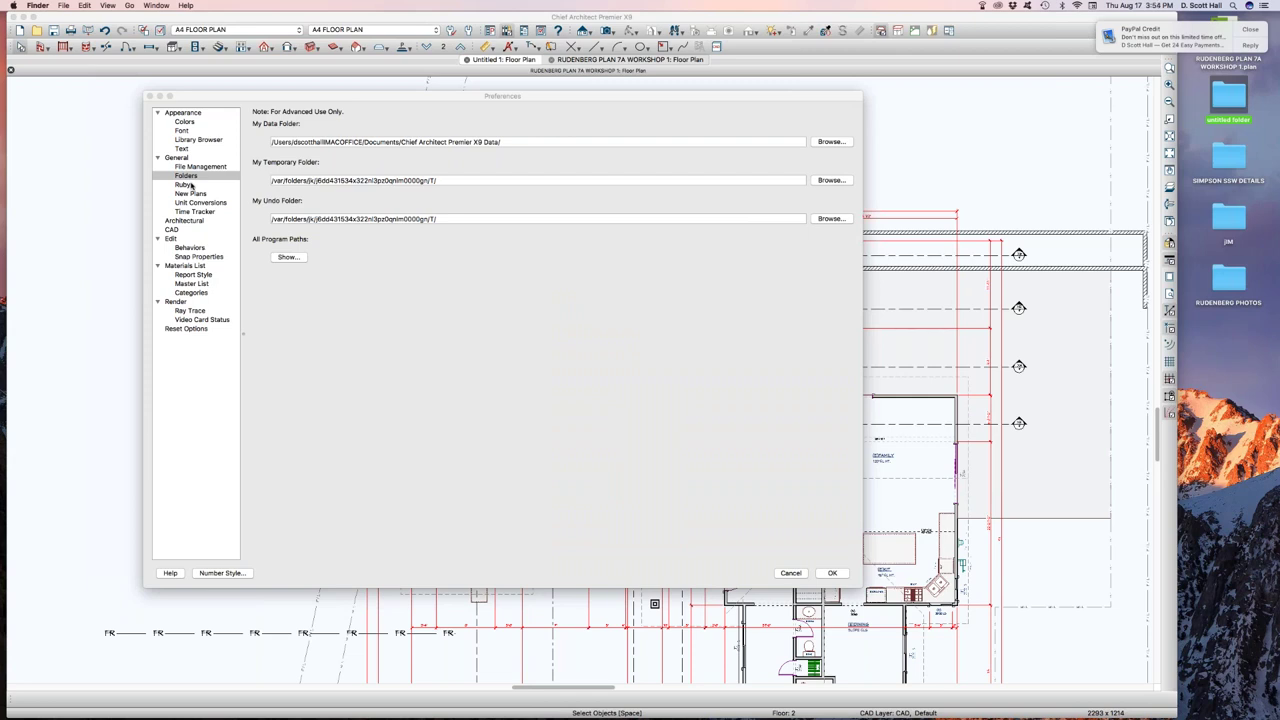
# - Reopen the program paths list and reveal the Archives Folder in Finder, then close both windows
pyautogui.click(290, 259)
pyautogui.click(289, 258)
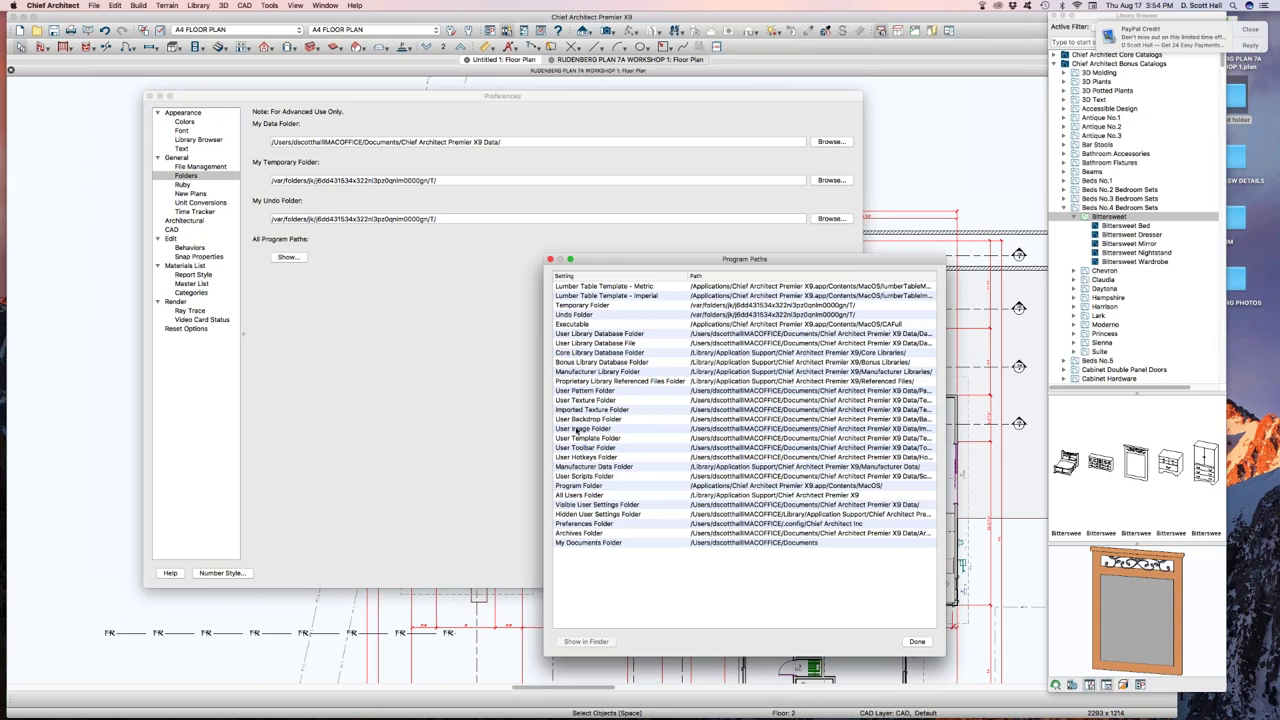
pyautogui.click(582, 534)
pyautogui.click(590, 641)
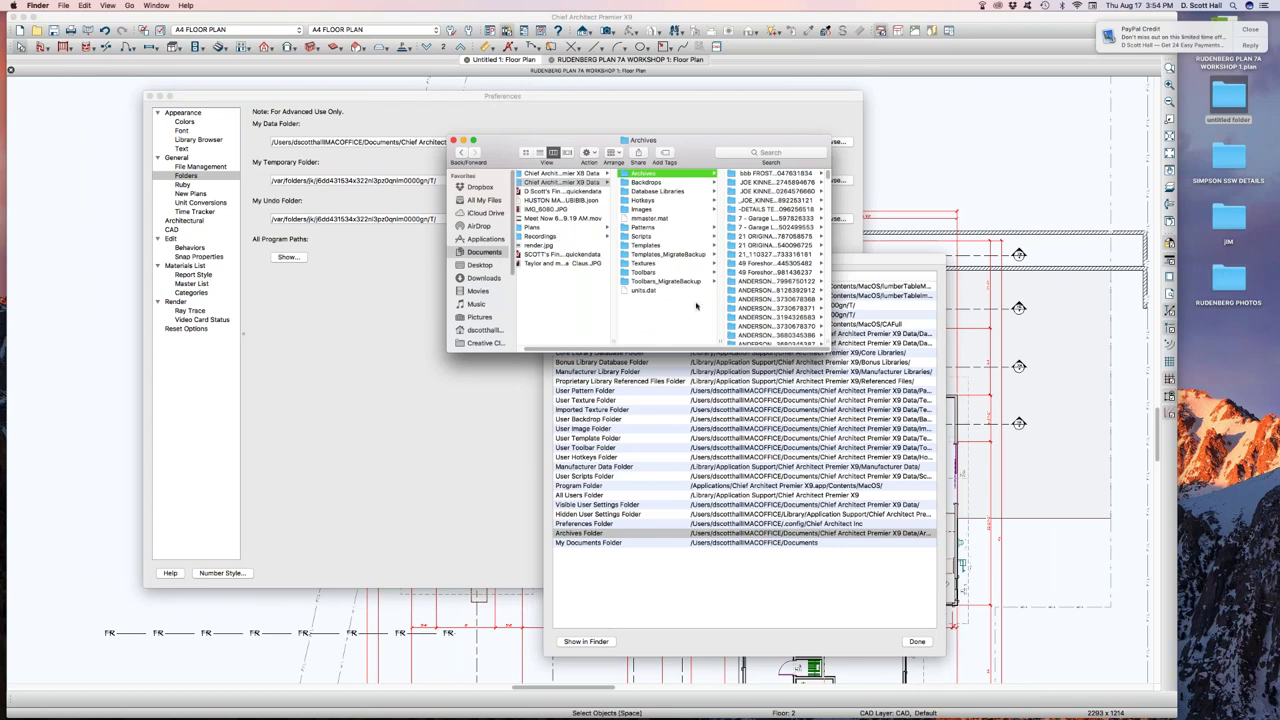
pyautogui.click(452, 140)
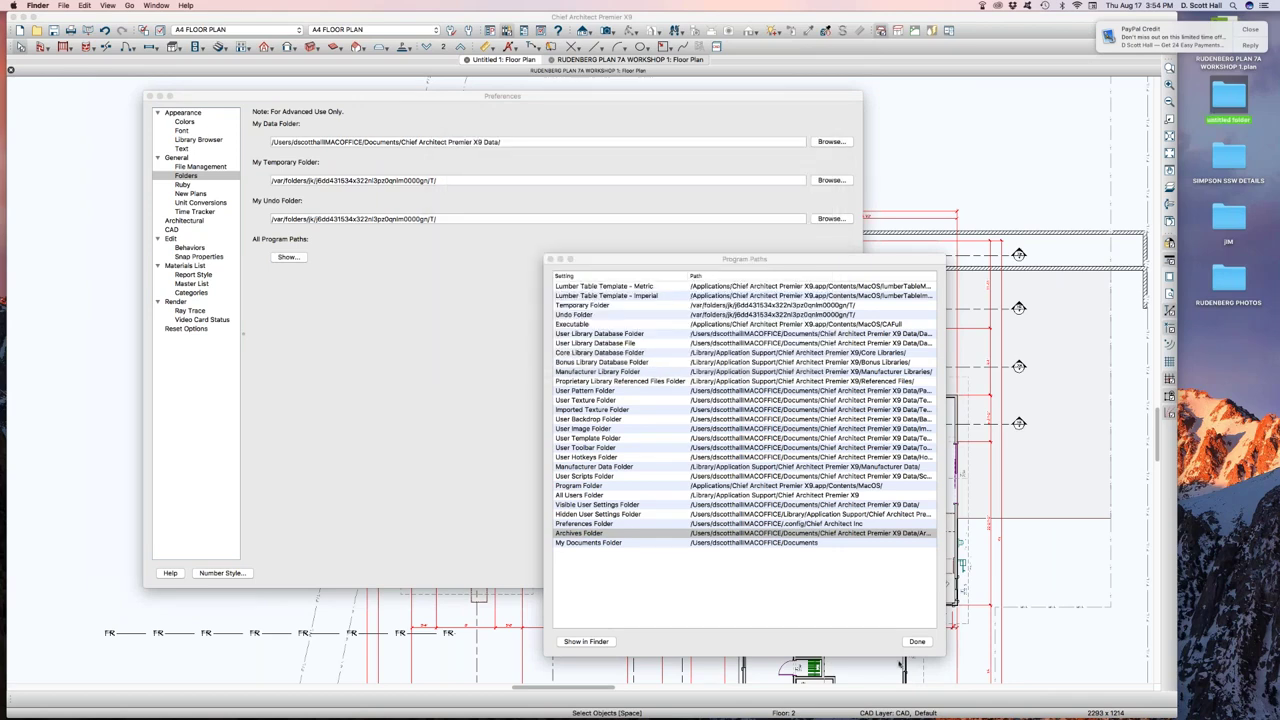
pyautogui.click(912, 641)
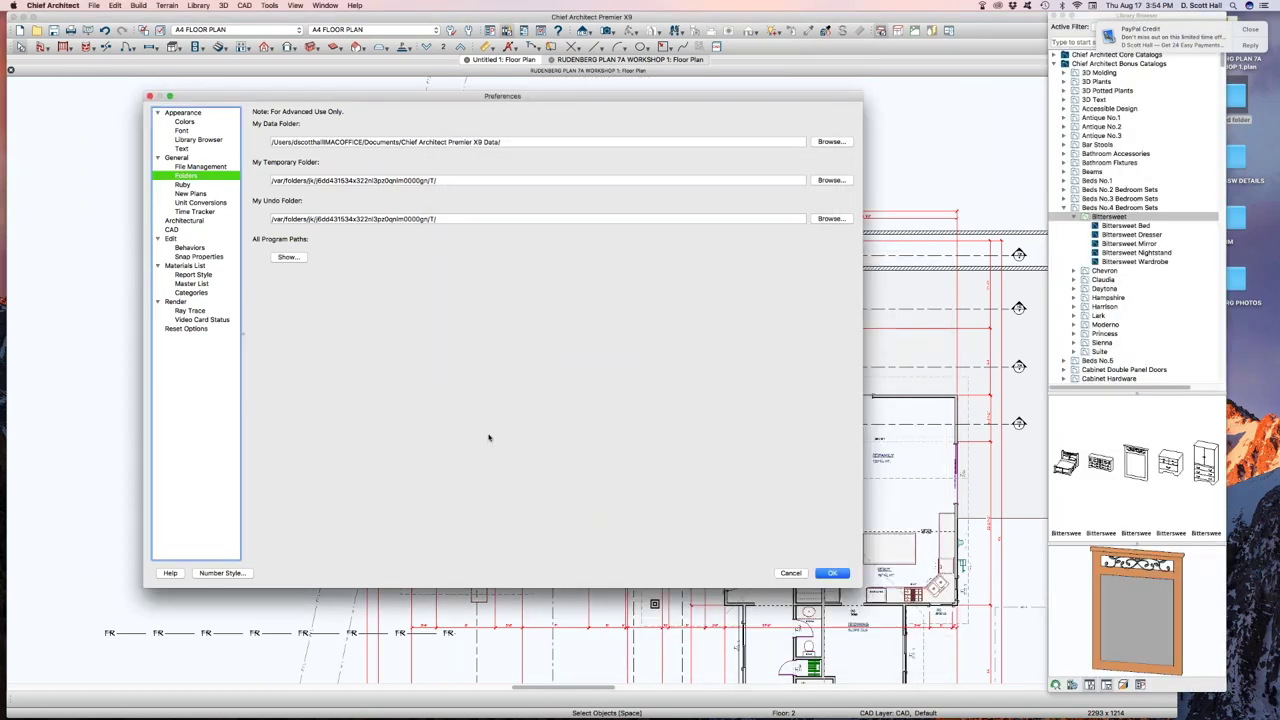
# - Review the available safe levels in the Ruby preferences, leaving Safe Level 2 selected
pyautogui.click(192, 186)
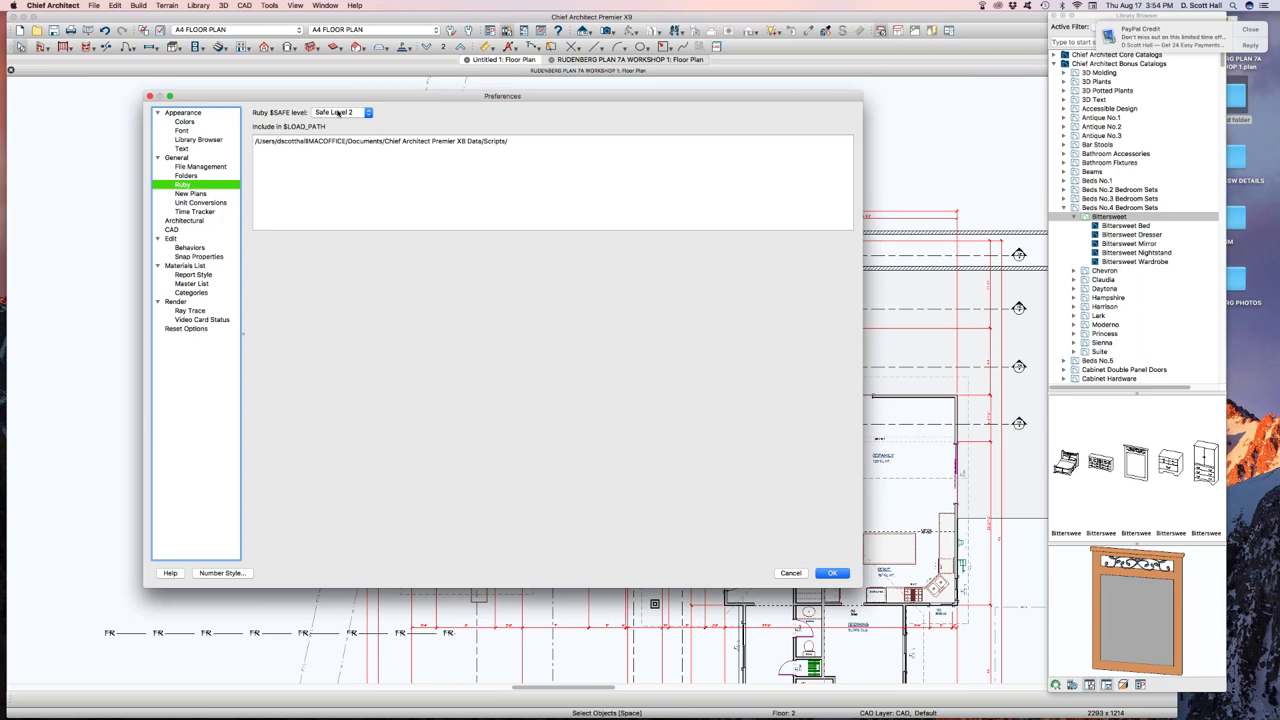
pyautogui.click(339, 113)
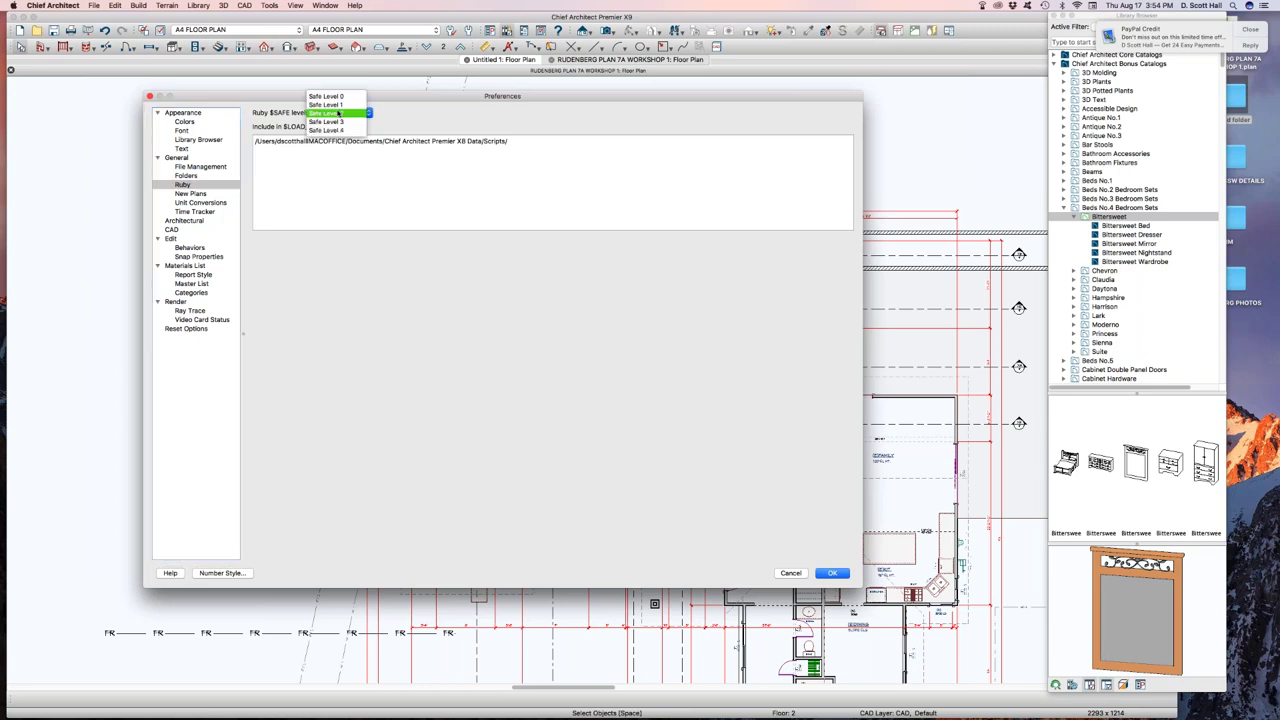
pyautogui.click(339, 113)
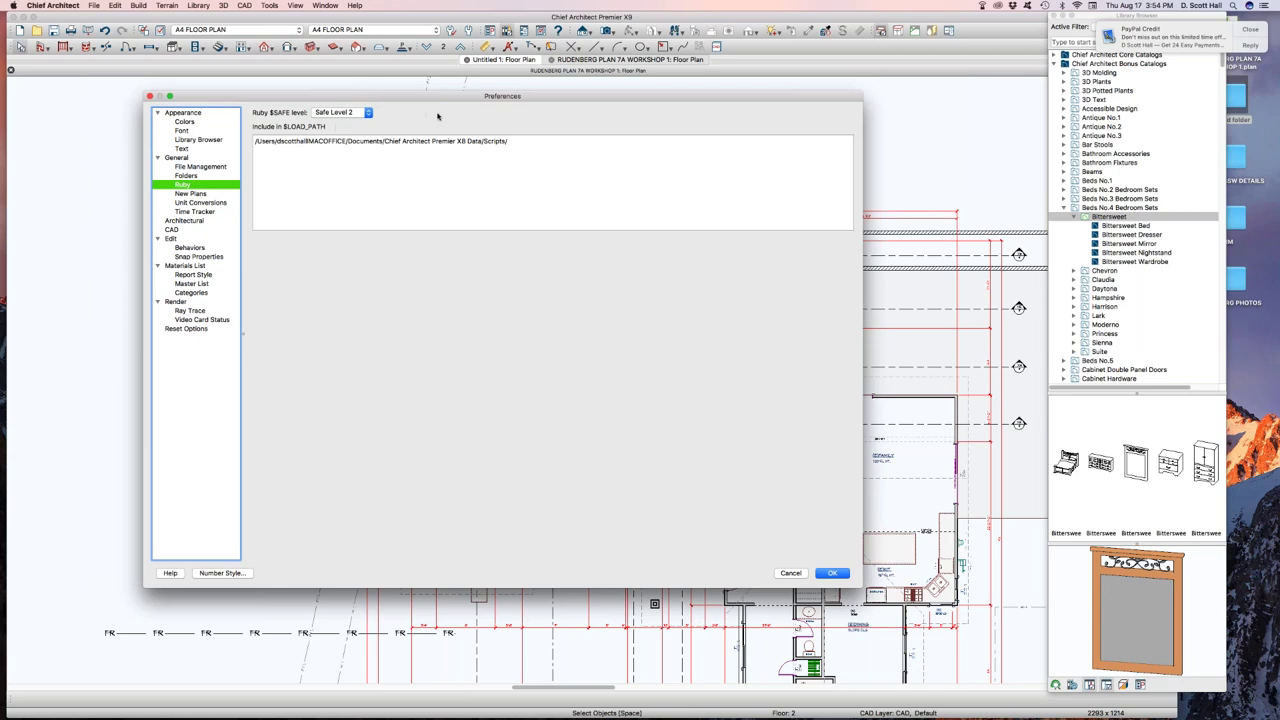
pyautogui.click(348, 115)
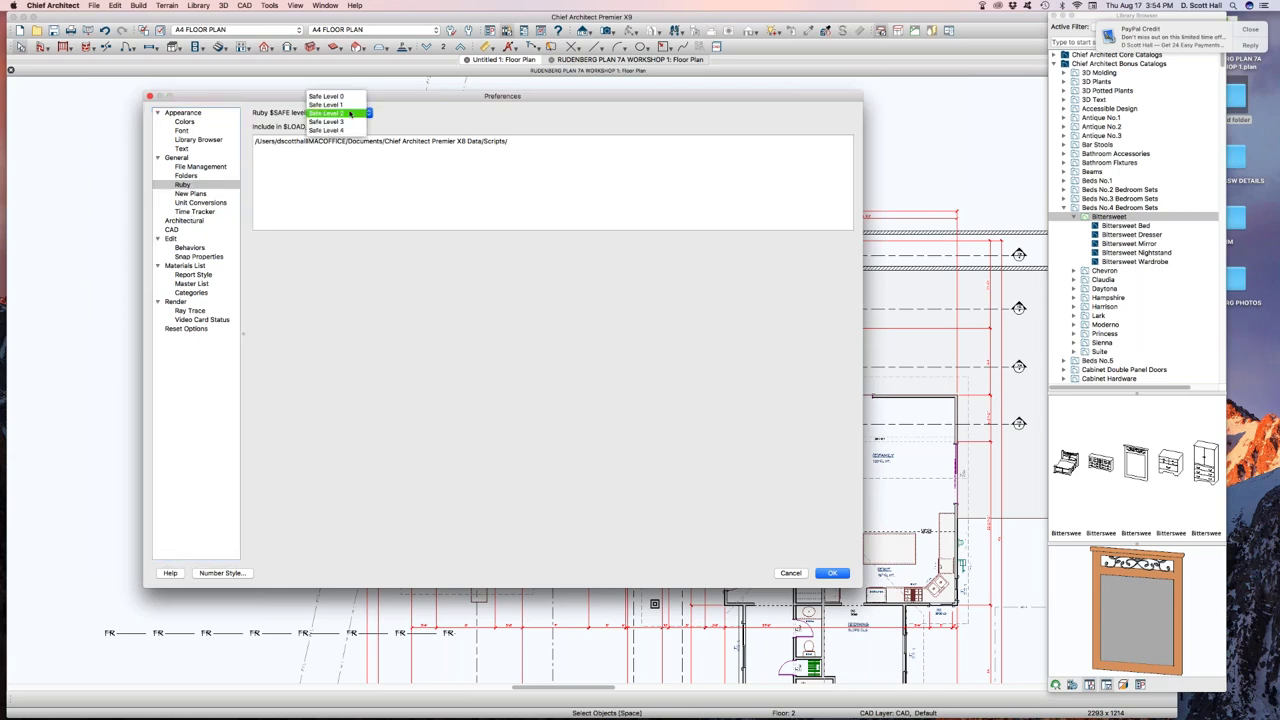
pyautogui.click(347, 113)
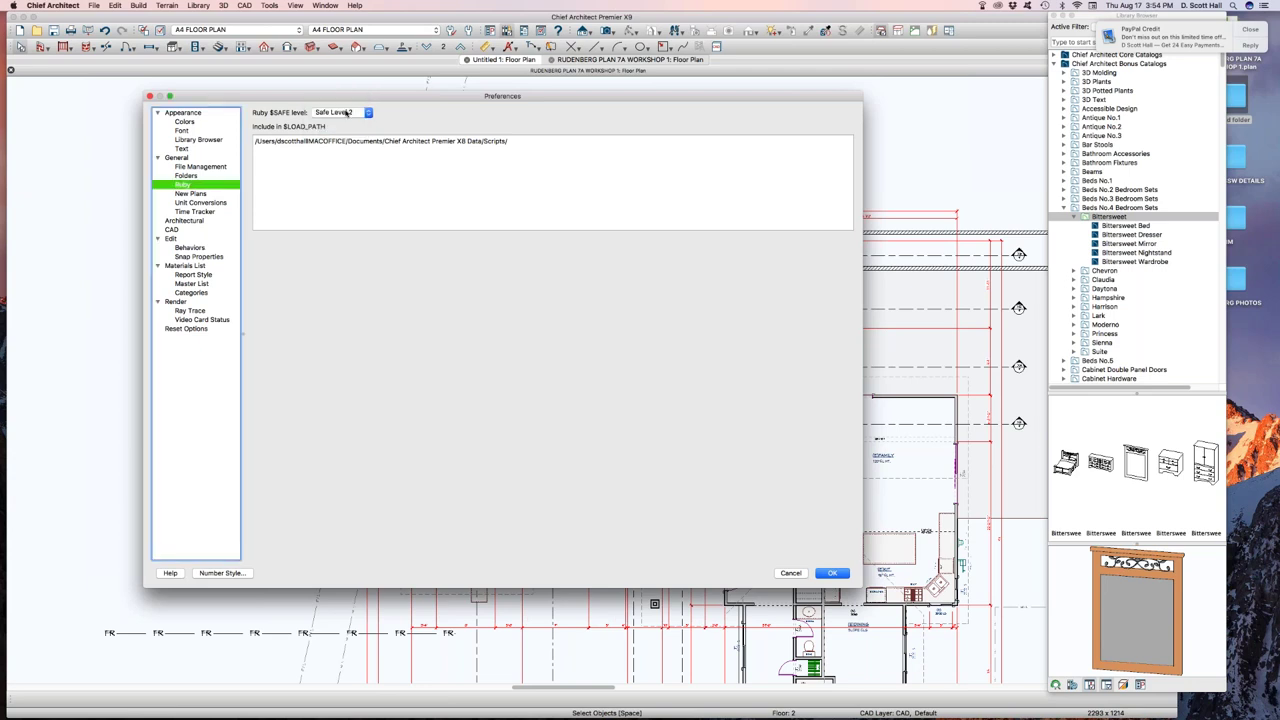
# - Review the plan and layout templates in the New Plans preferences, then view the Unit Conversions list
pyautogui.click(187, 194)
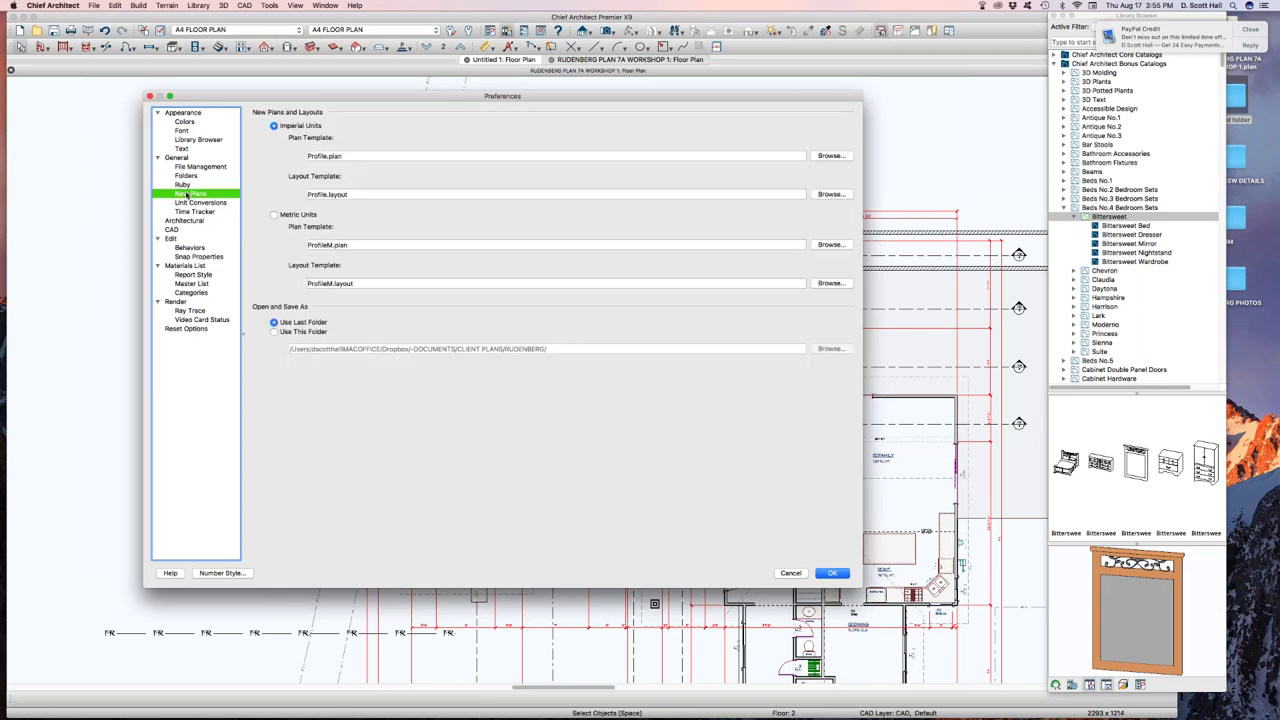
pyautogui.click(187, 185)
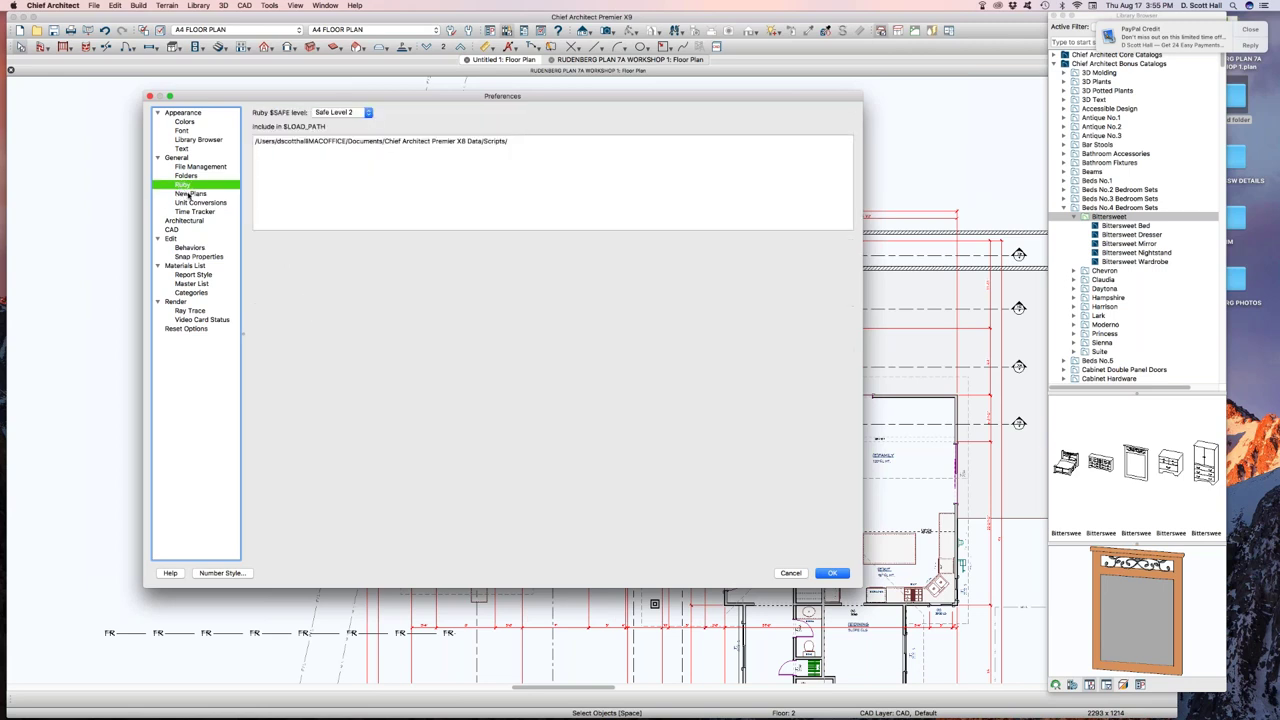
pyautogui.click(189, 194)
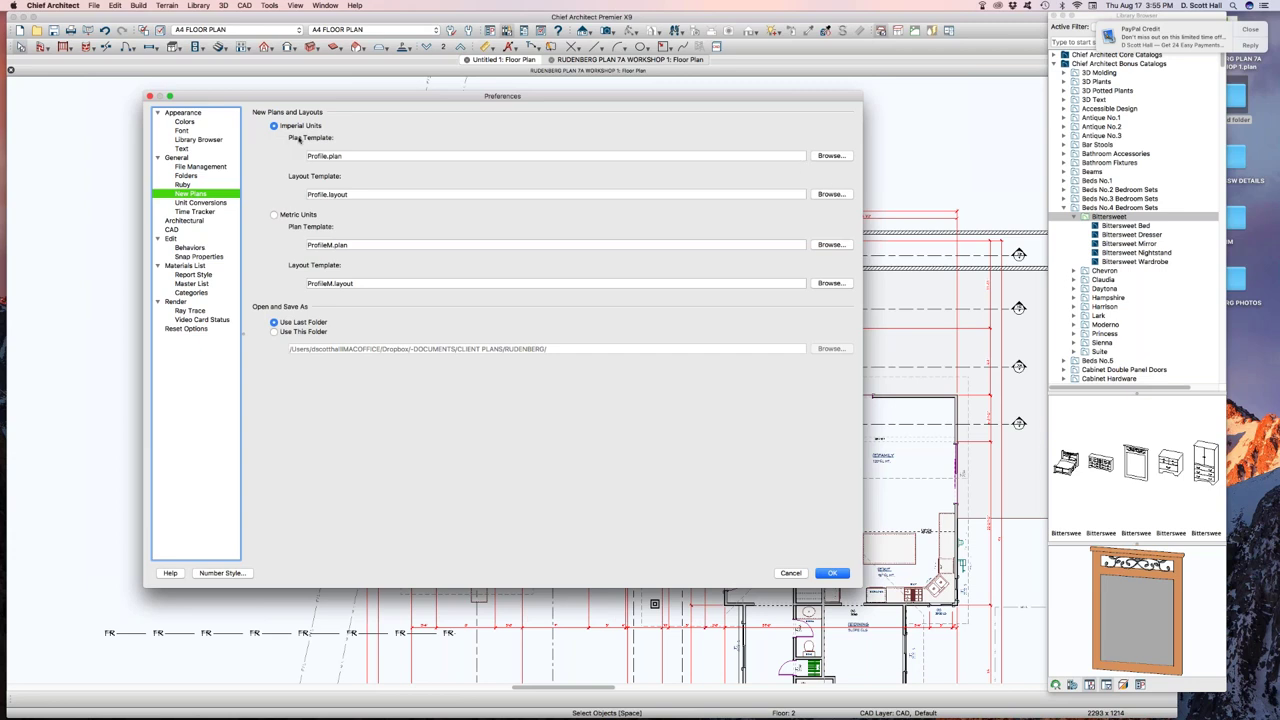
pyautogui.click(202, 203)
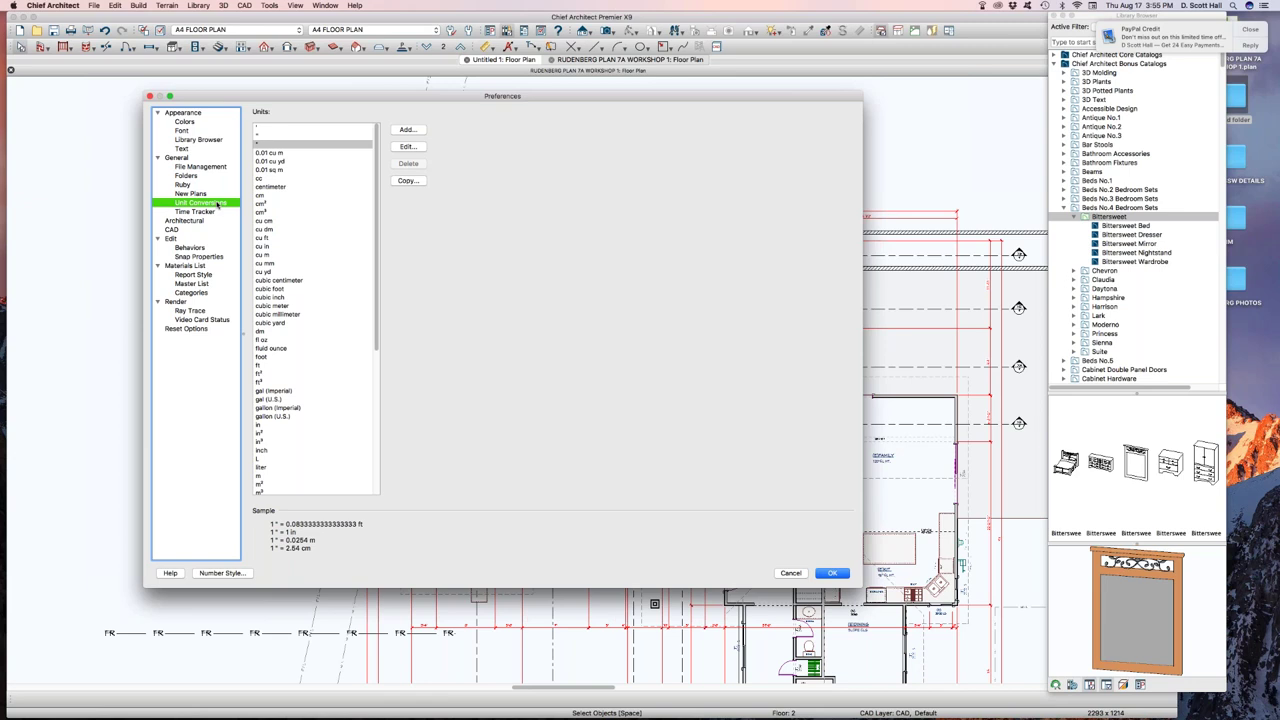
# - Turn off automatic timer start, the idle timer stop and the idle timeout dialog in the Time Tracker preferences
pyautogui.click(219, 212)
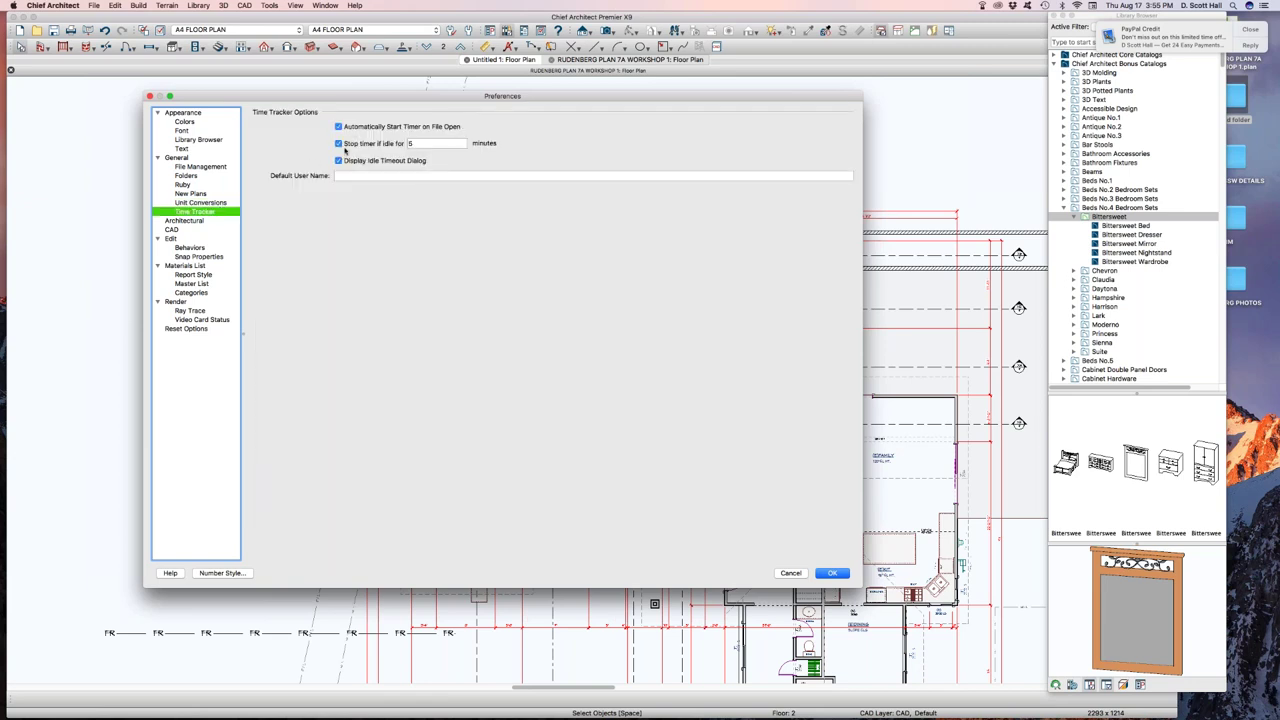
pyautogui.click(337, 175)
pyautogui.click(338, 127)
pyautogui.click(338, 144)
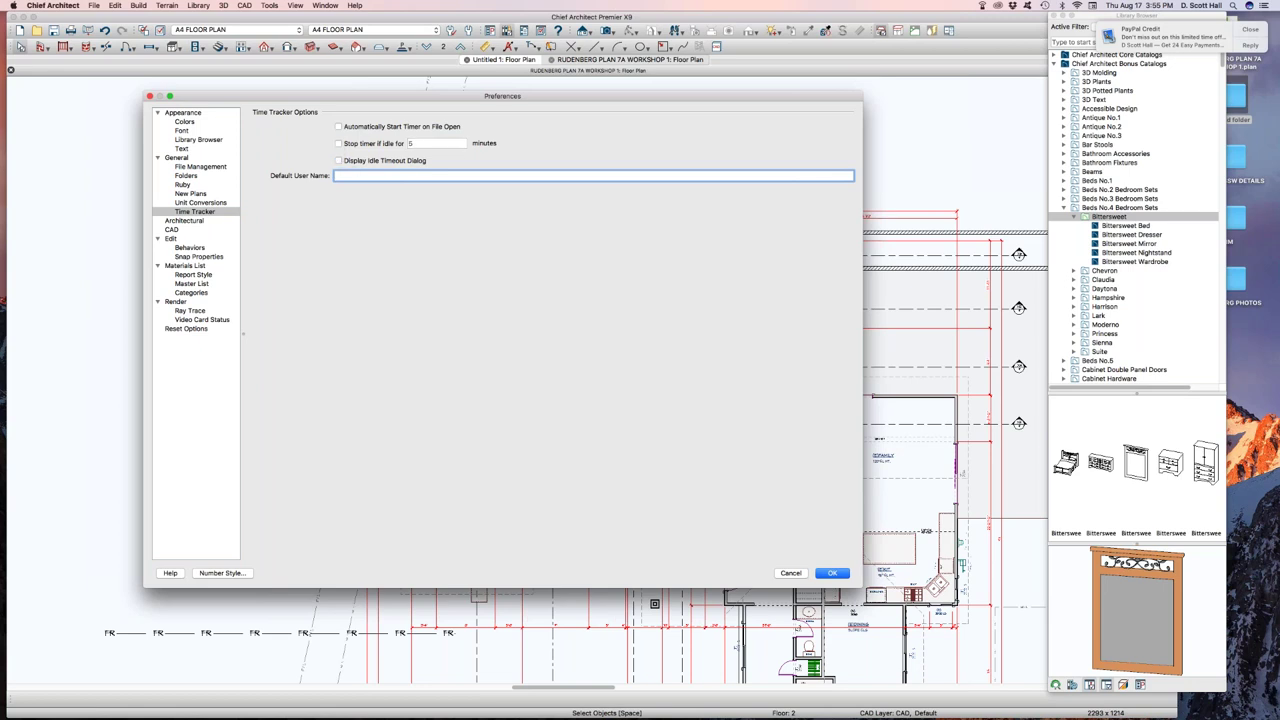
# - In the Architectural preferences, turn off Select Room Before Wall in 3D and Automatically Place Roof Intersection Points, and enable Stair Sections Move Independently
pyautogui.click(180, 221)
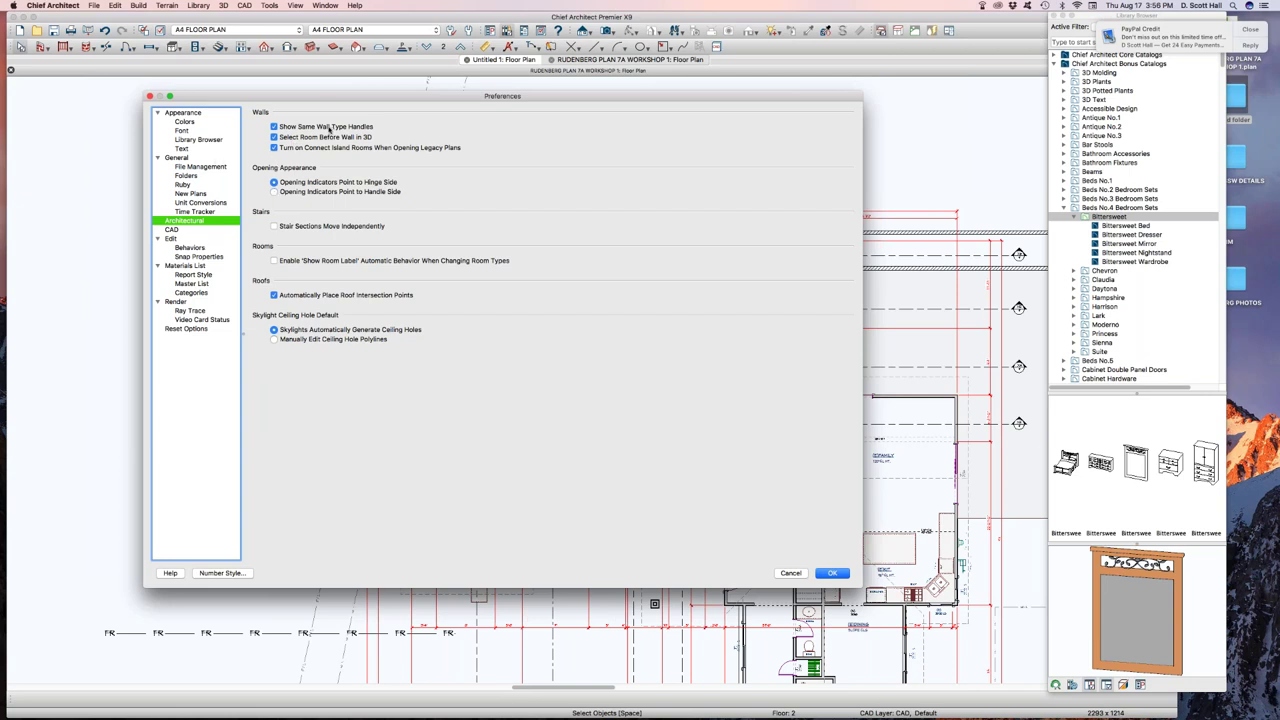
pyautogui.moveTo(330, 97); pyautogui.dragTo(295, 143)
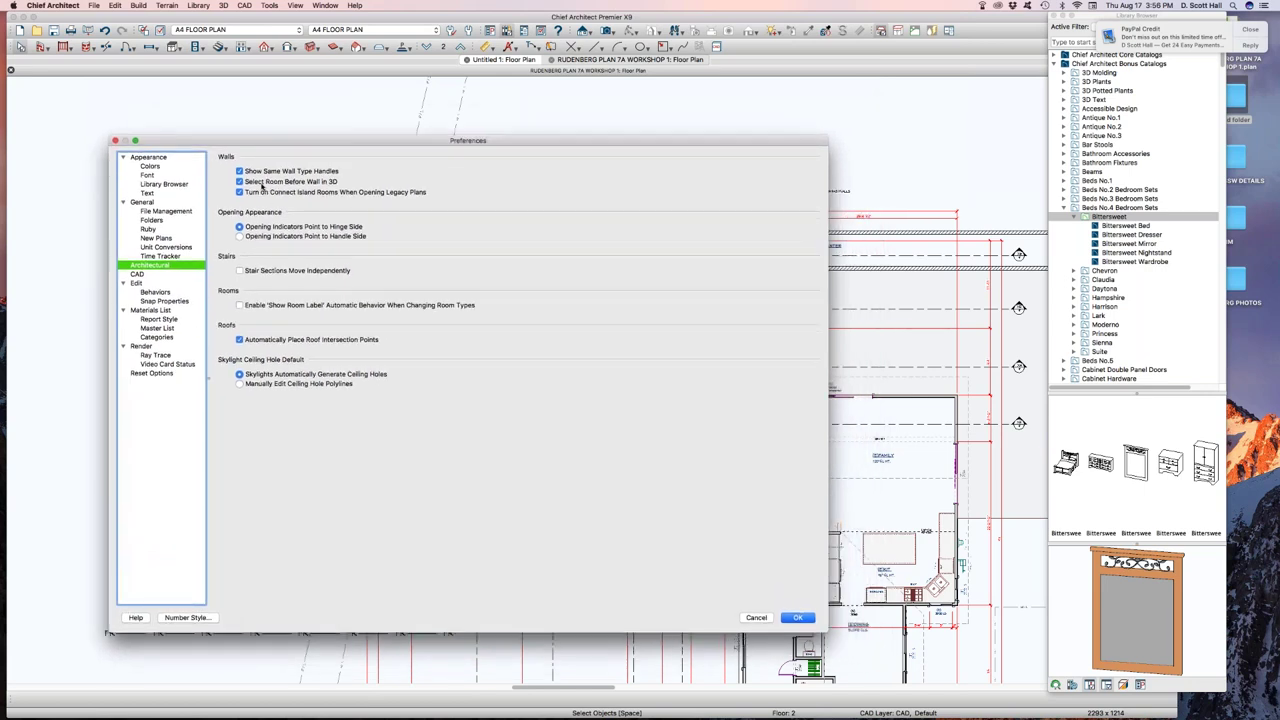
pyautogui.click(240, 182)
pyautogui.click(240, 271)
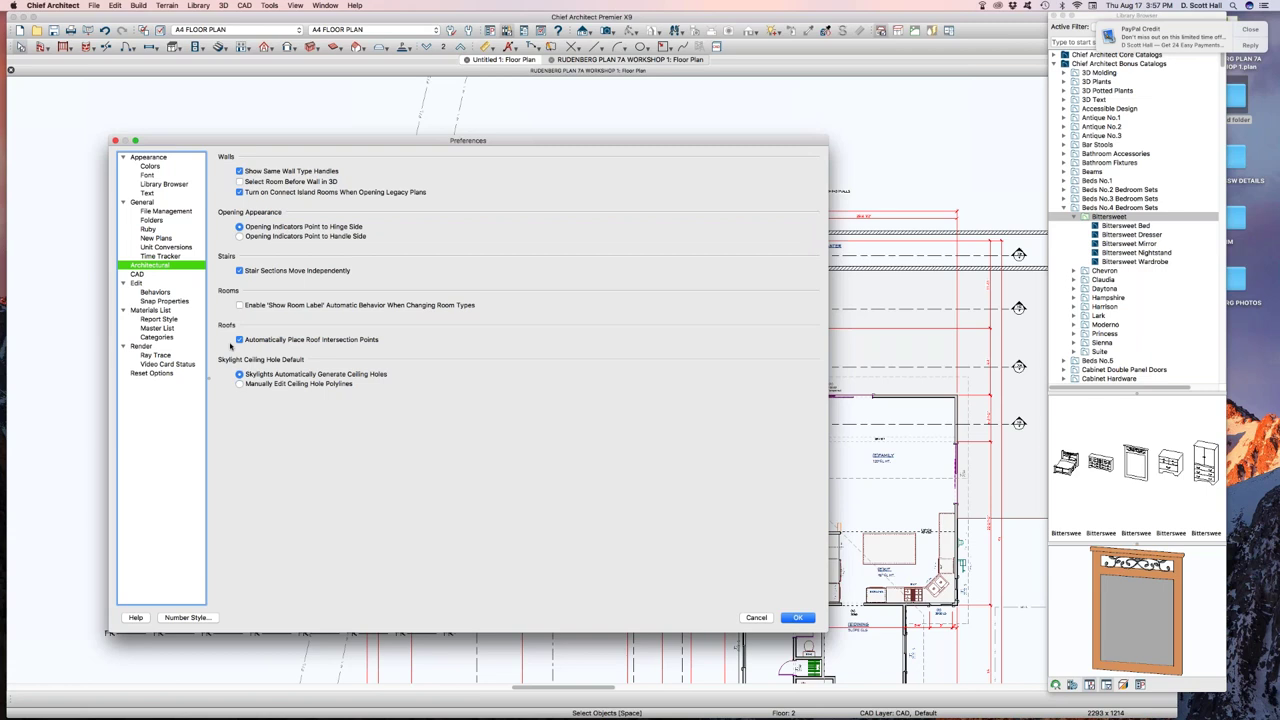
pyautogui.click(240, 340)
pyautogui.click(795, 617)
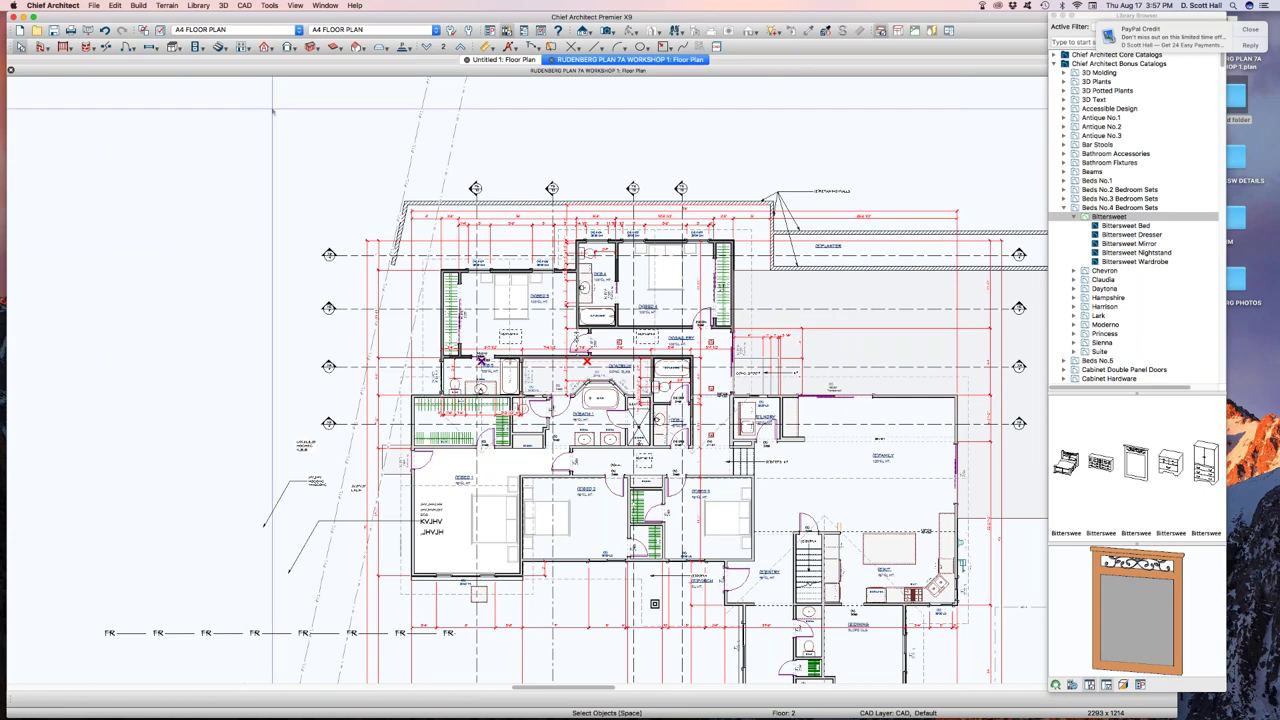
# - Select the roof planes at the eave beside bath 5 and bedroom 5 to check them for intersection points
pyautogui.click(335, 256)
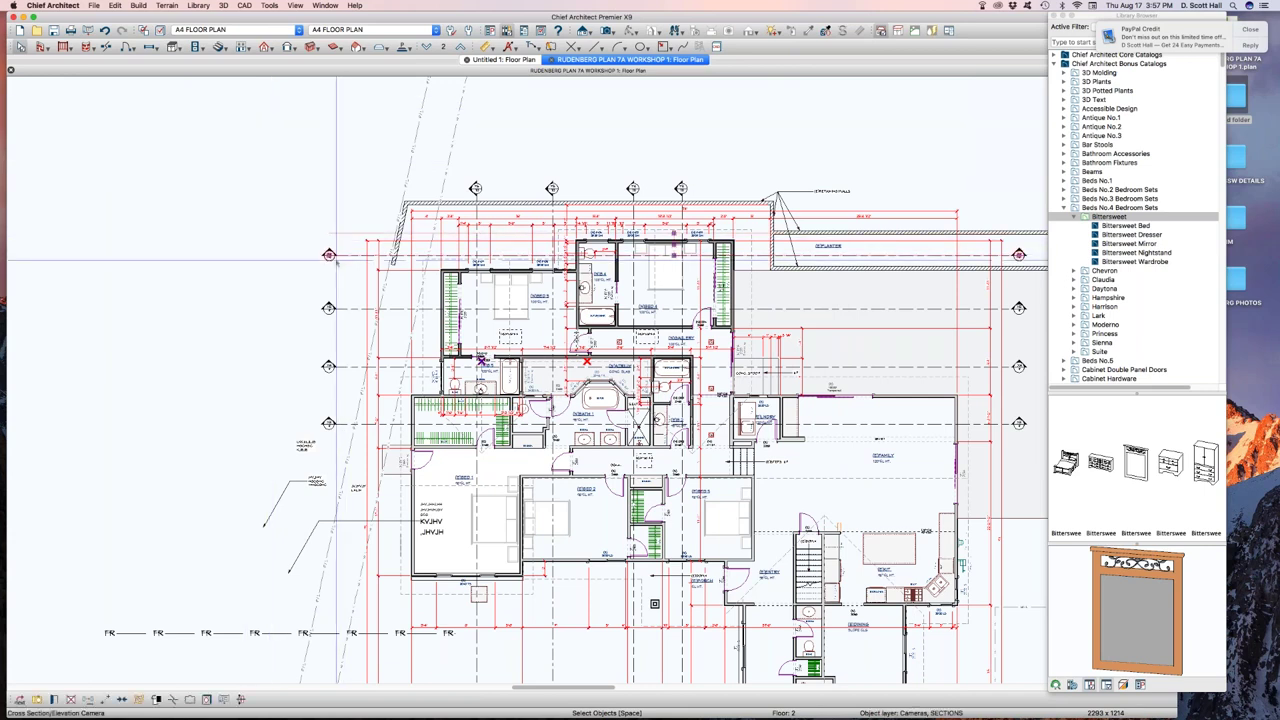
pyautogui.click(296, 273)
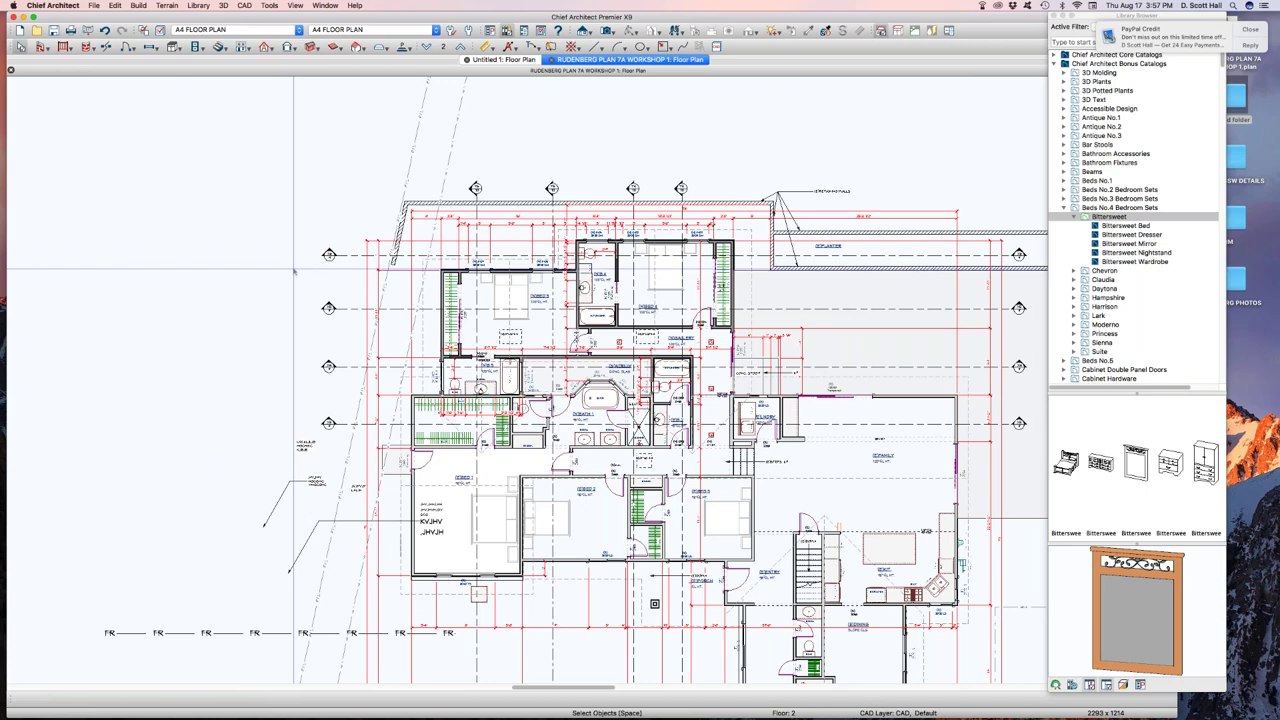
pyautogui.scroll(2, 512, 360)
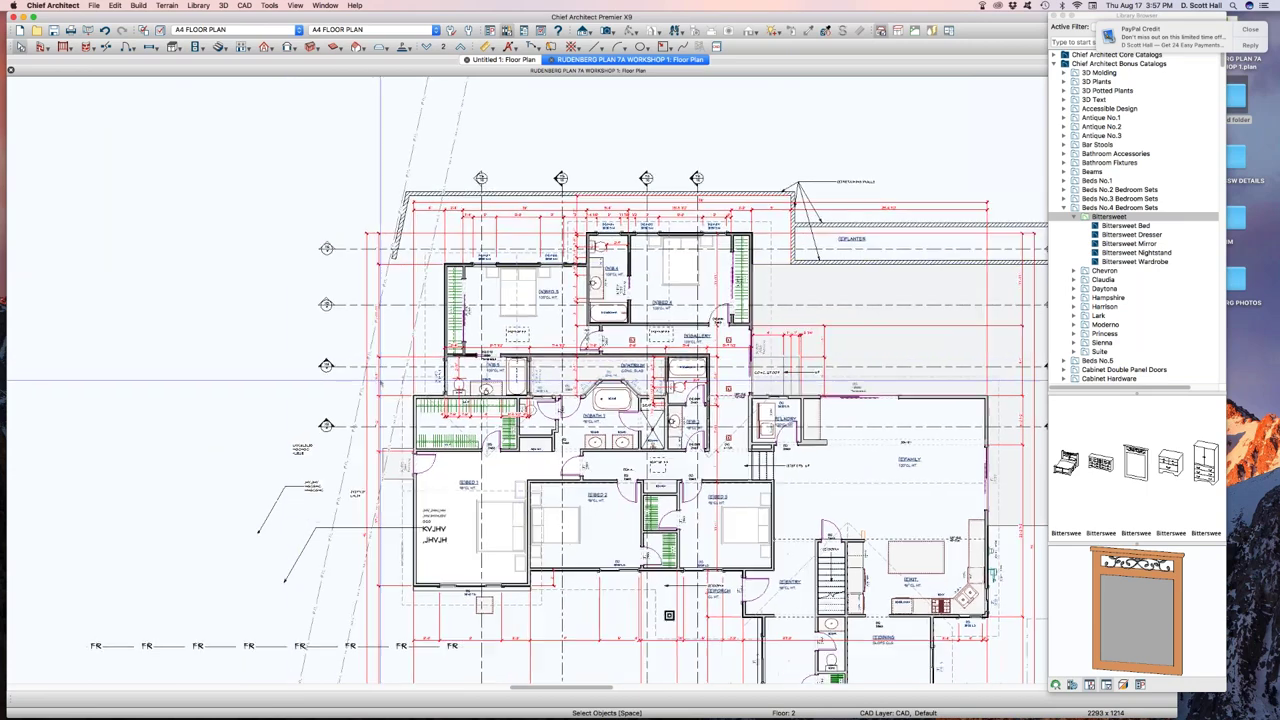
pyautogui.click(437, 395)
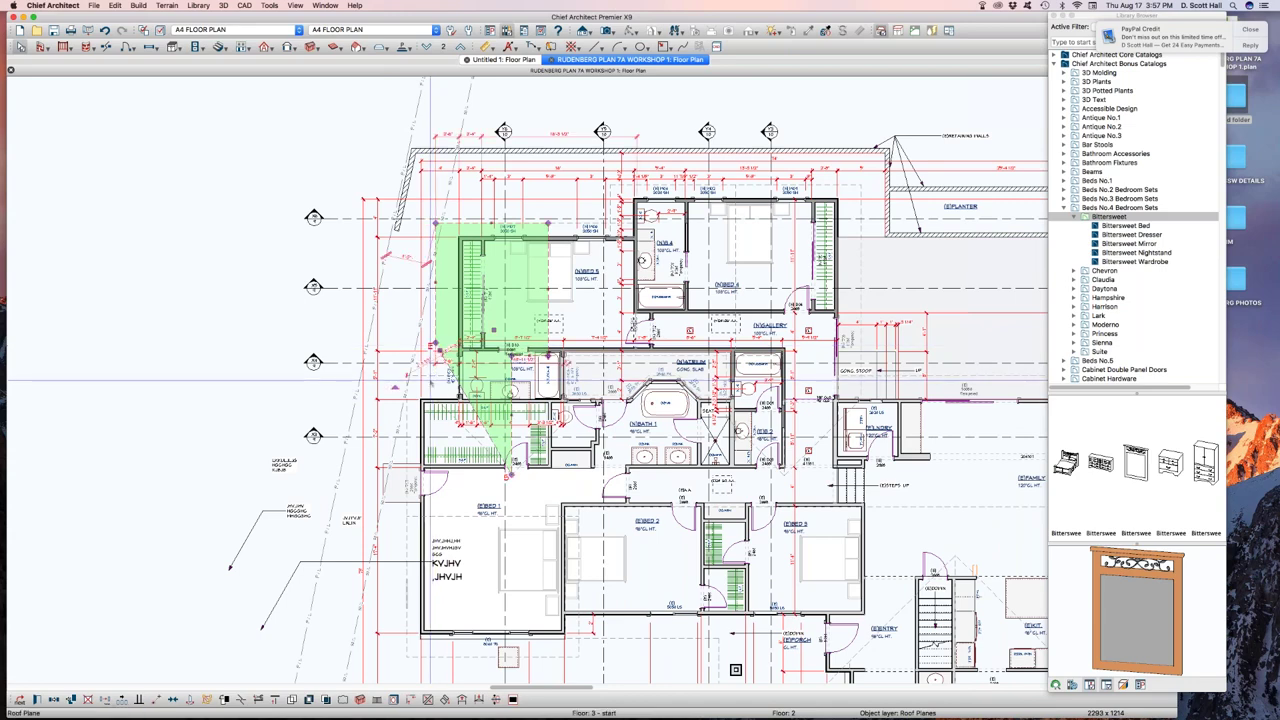
pyautogui.click(432, 380)
pyautogui.click(440, 330)
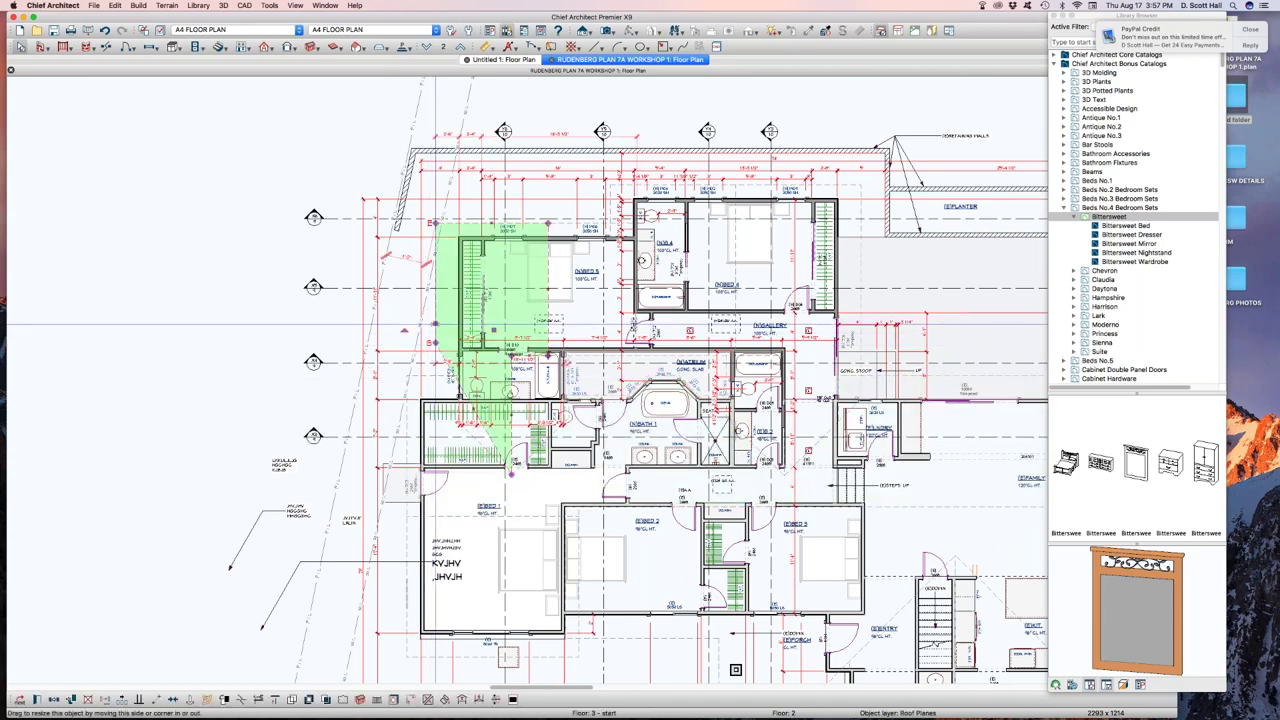
pyautogui.scroll(1, 432, 360)
pyautogui.click(432, 383)
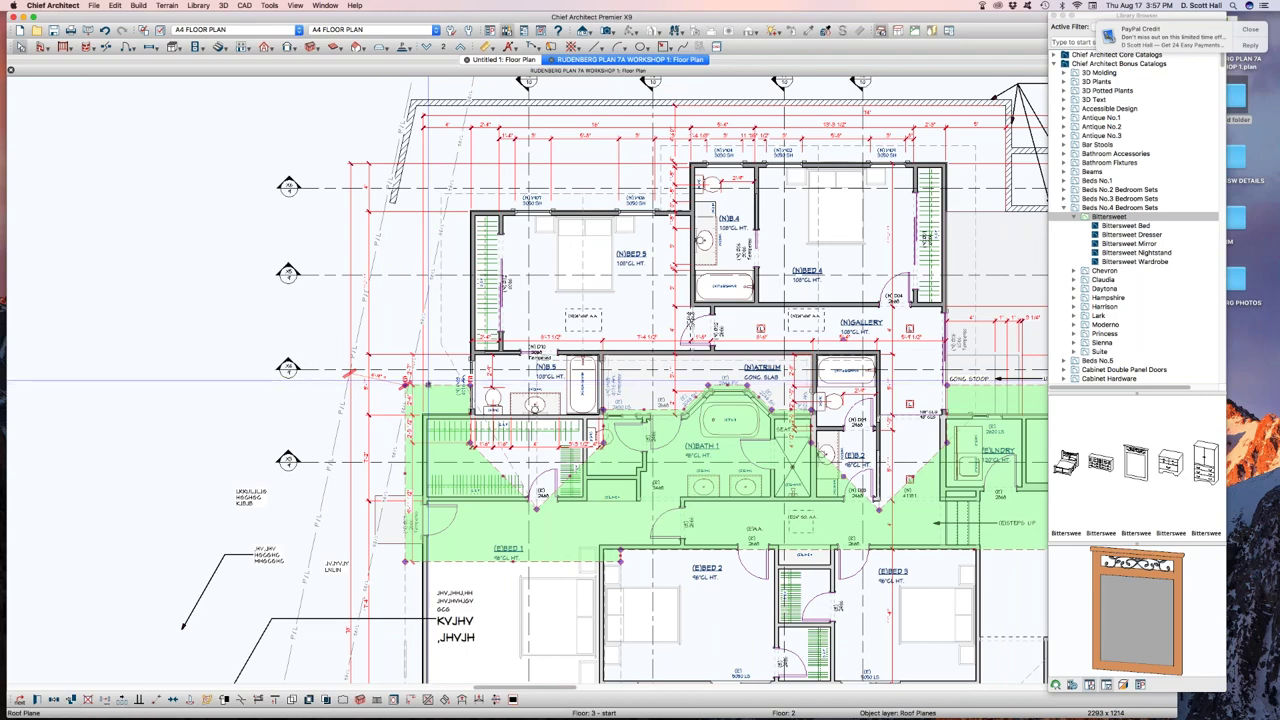
# - Turn on Automatically Place Roof Intersection Points in the Architectural preferences
pyautogui.press('super+comma')
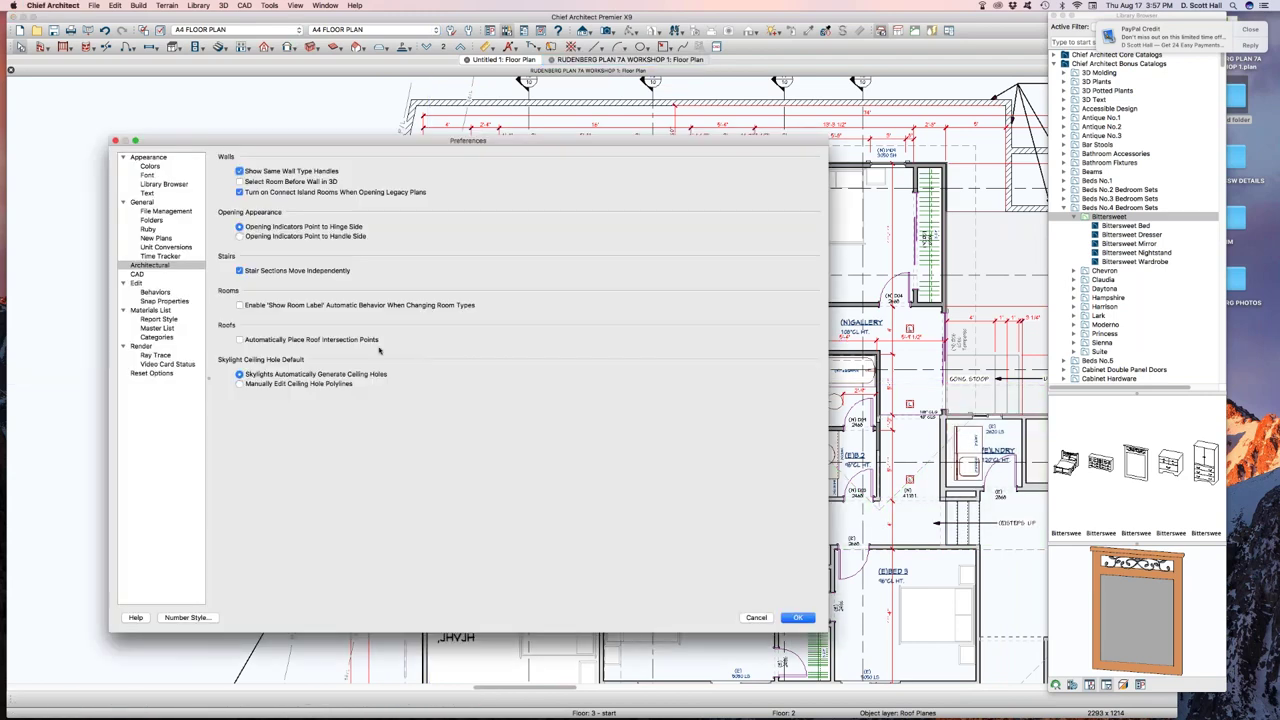
pyautogui.click(239, 339)
pyautogui.press('Return')
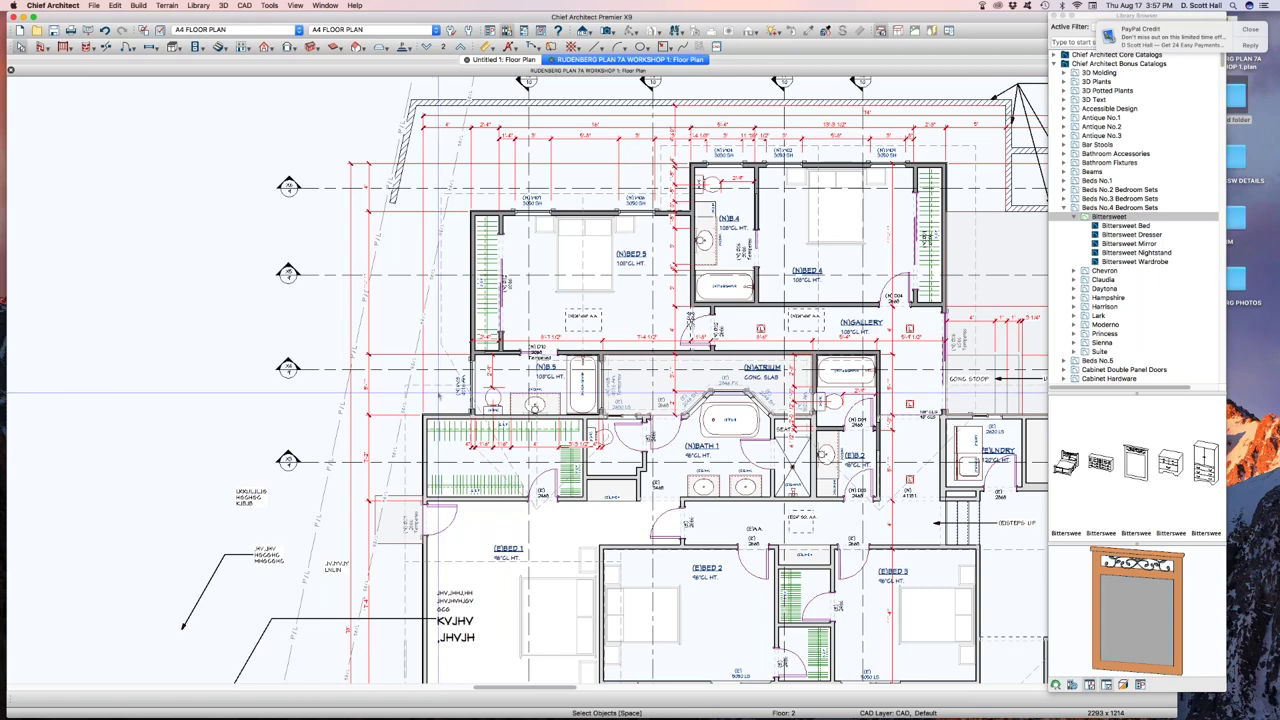
# - Select the neighbouring roof planes beside bath 5 again to examine where their edges intersect
pyautogui.click(437, 386)
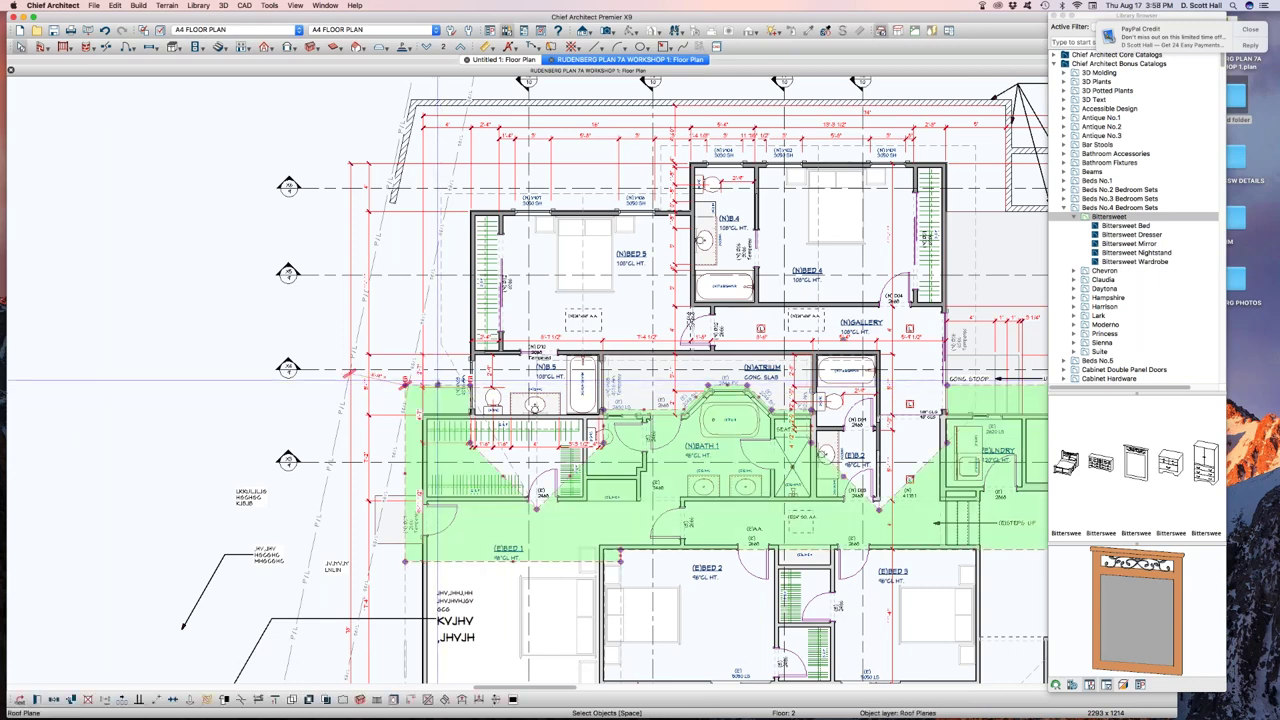
pyautogui.press('Escape')
pyautogui.click(440, 334)
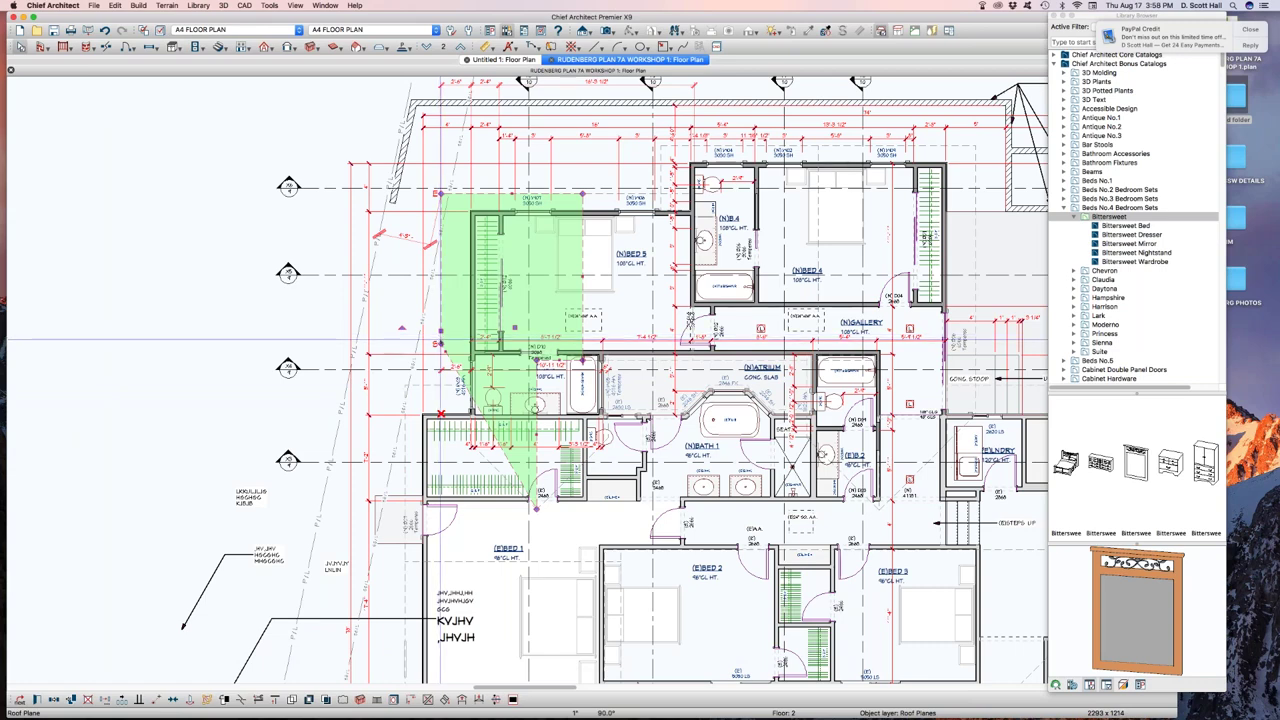
pyautogui.click(345, 425)
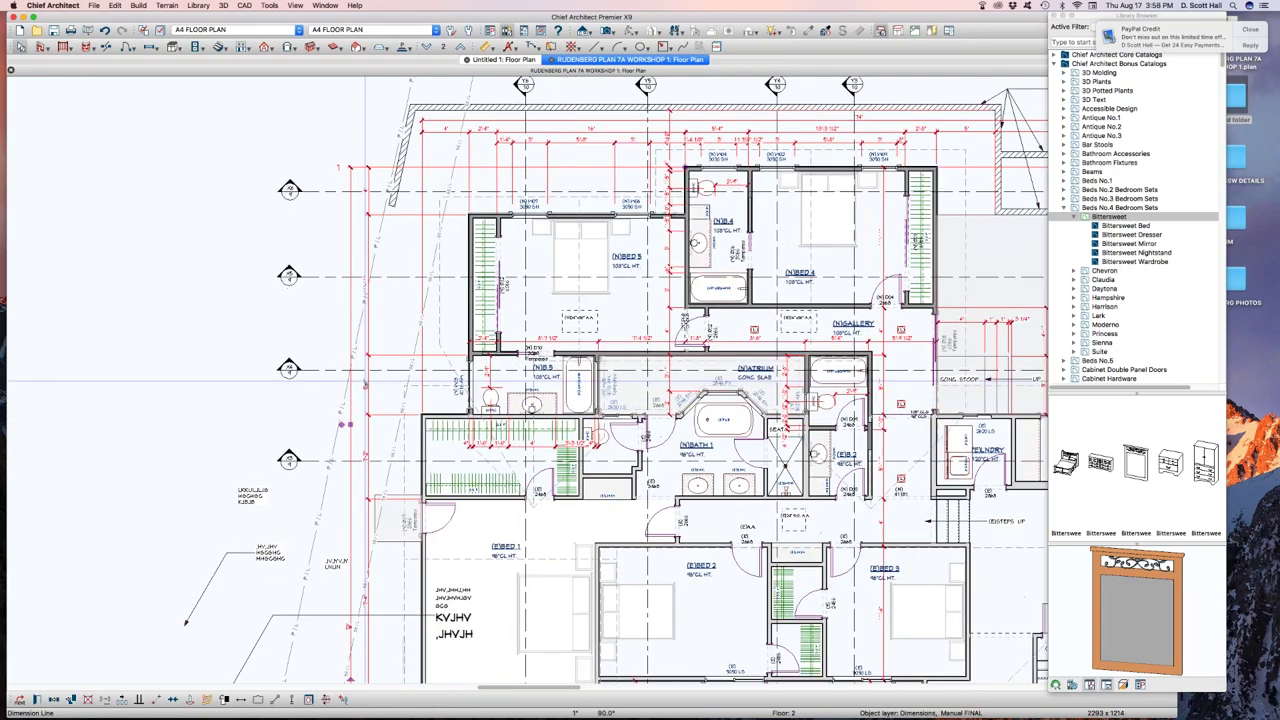
pyautogui.scroll(1, 365, 382)
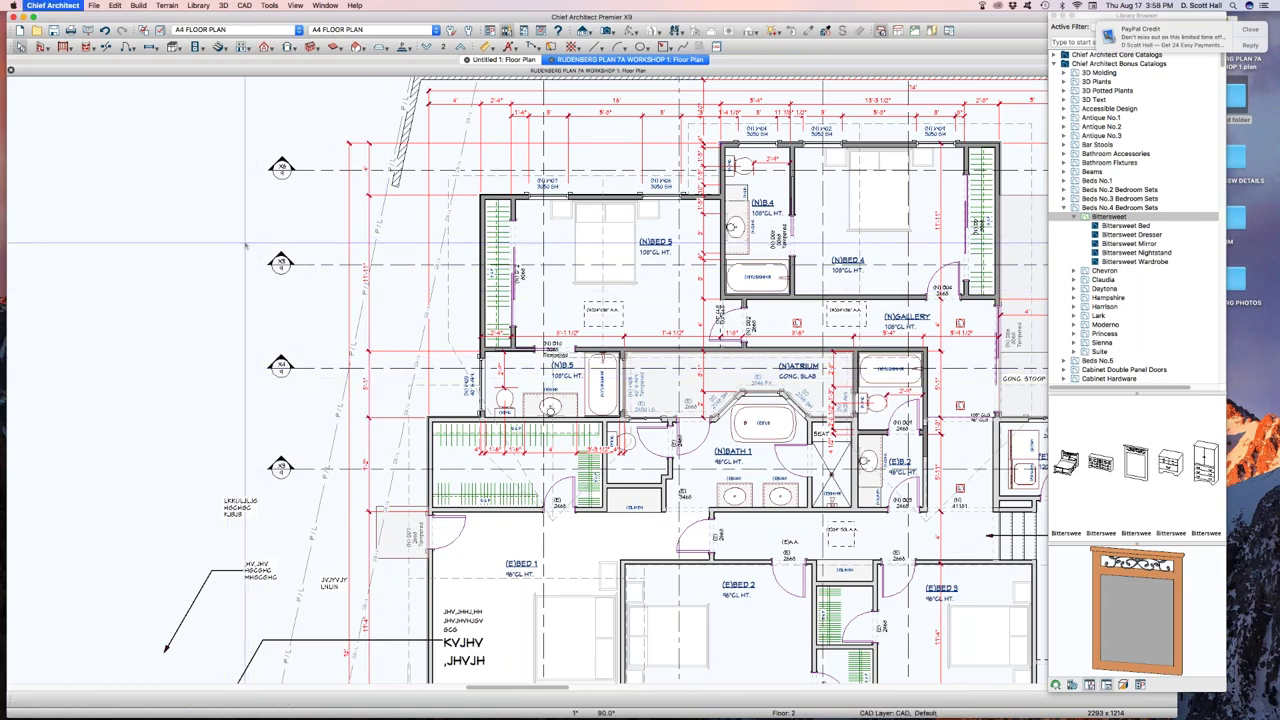
# - Try turning on Always use 'By Object' for CAD block fill style in the CAD preferences, then discard the changes
pyautogui.press('super+comma')
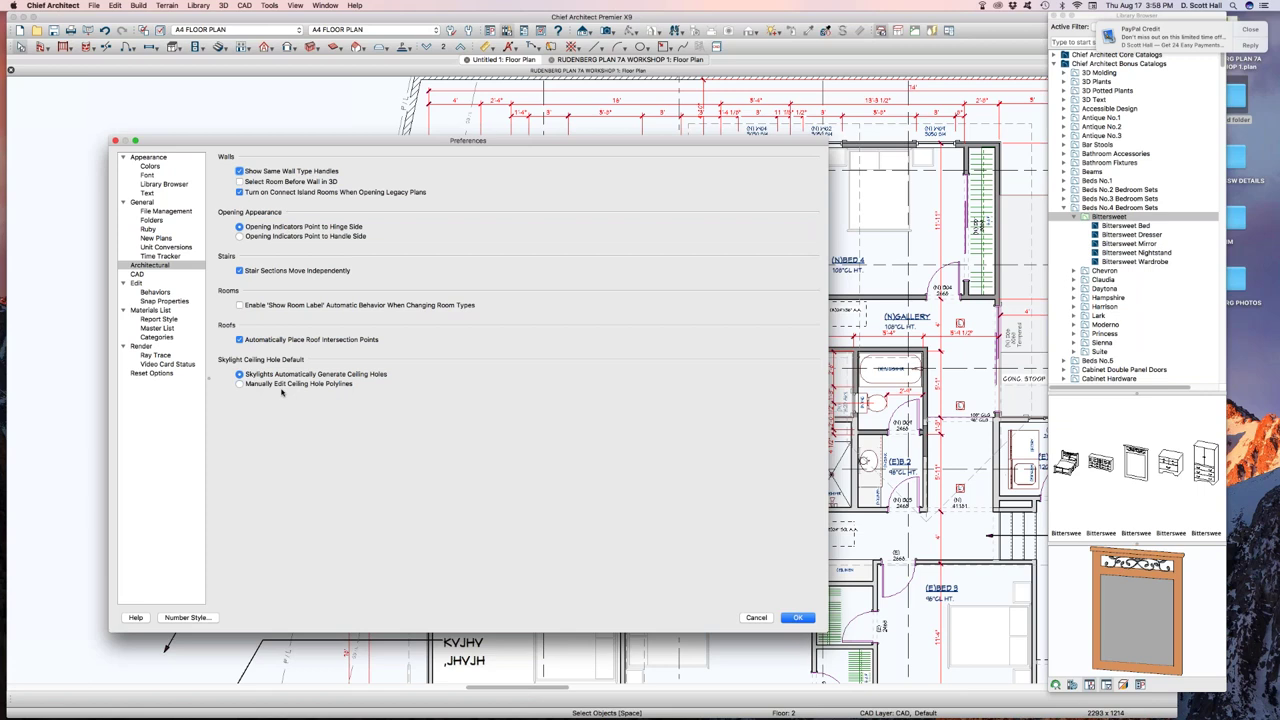
pyautogui.click(135, 274)
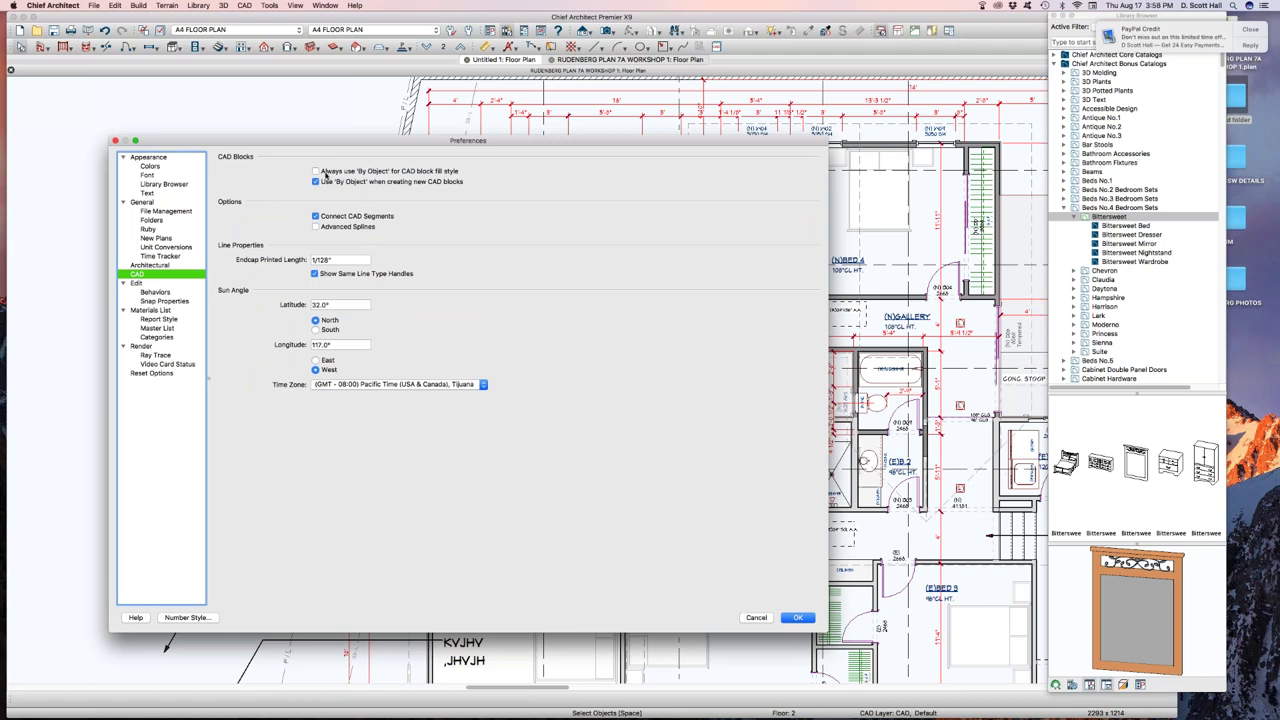
pyautogui.click(315, 171)
pyautogui.click(350, 258)
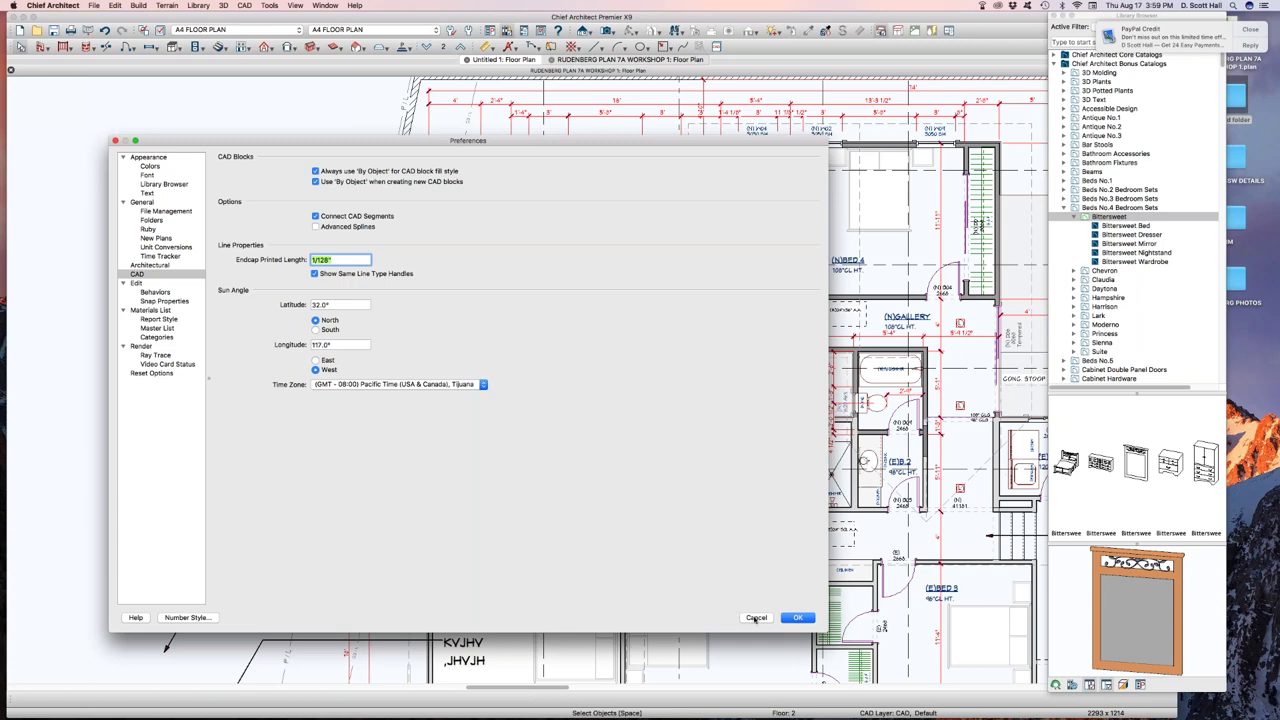
pyautogui.click(756, 618)
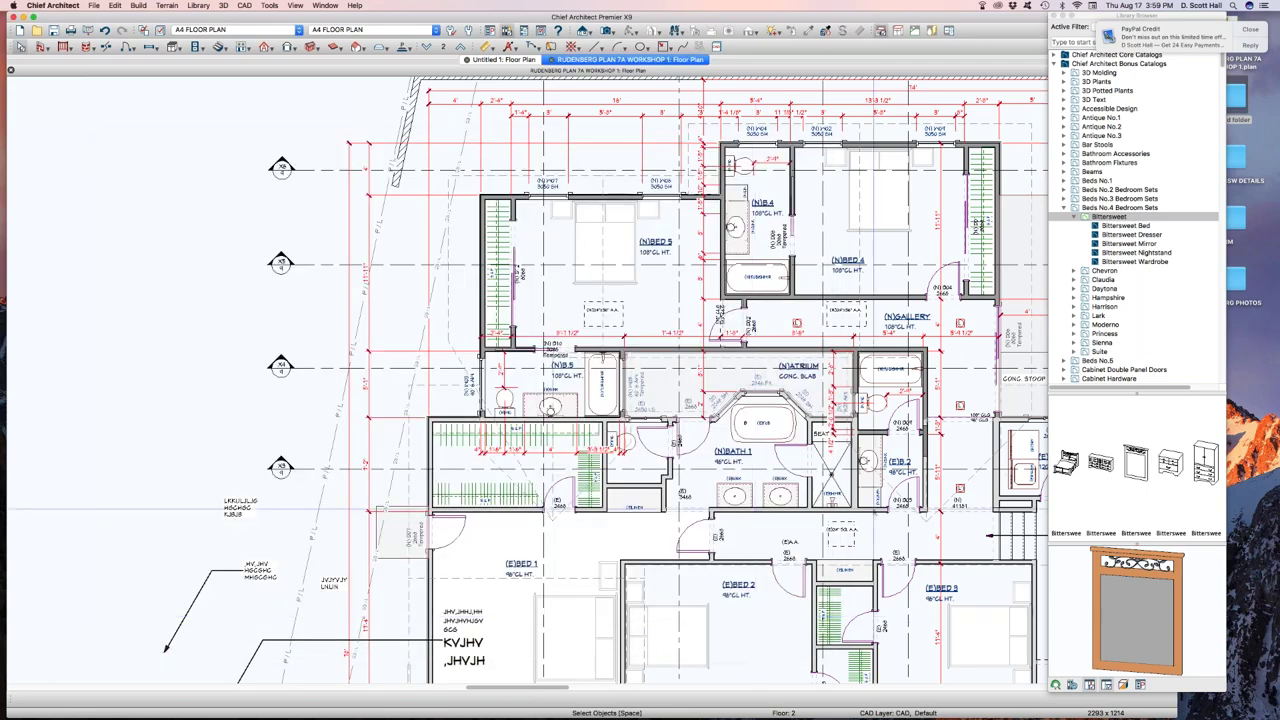
# - Set the Cabinets, Module Lines layer to line weight 30 and red, starting from the sink base cabinet in bath 2
pyautogui.scroll(6, 783, 418)
pyautogui.scroll(3, 783, 418)
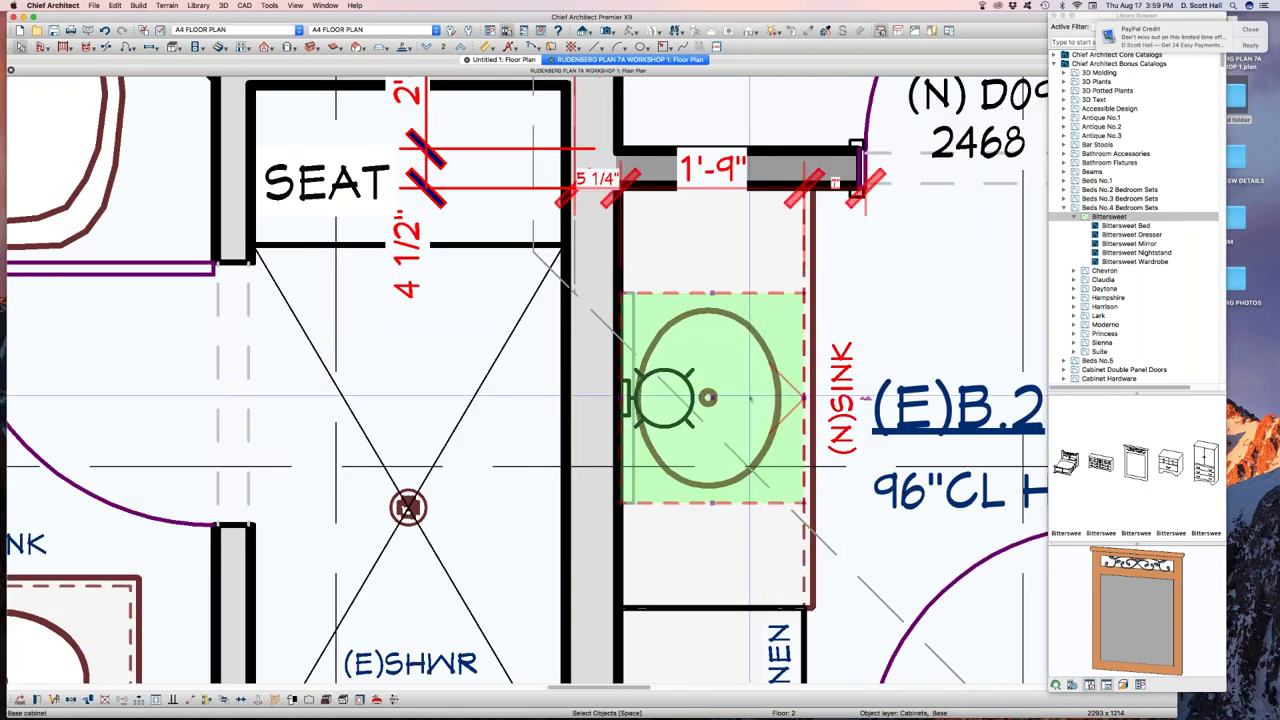
pyautogui.click(756, 353)
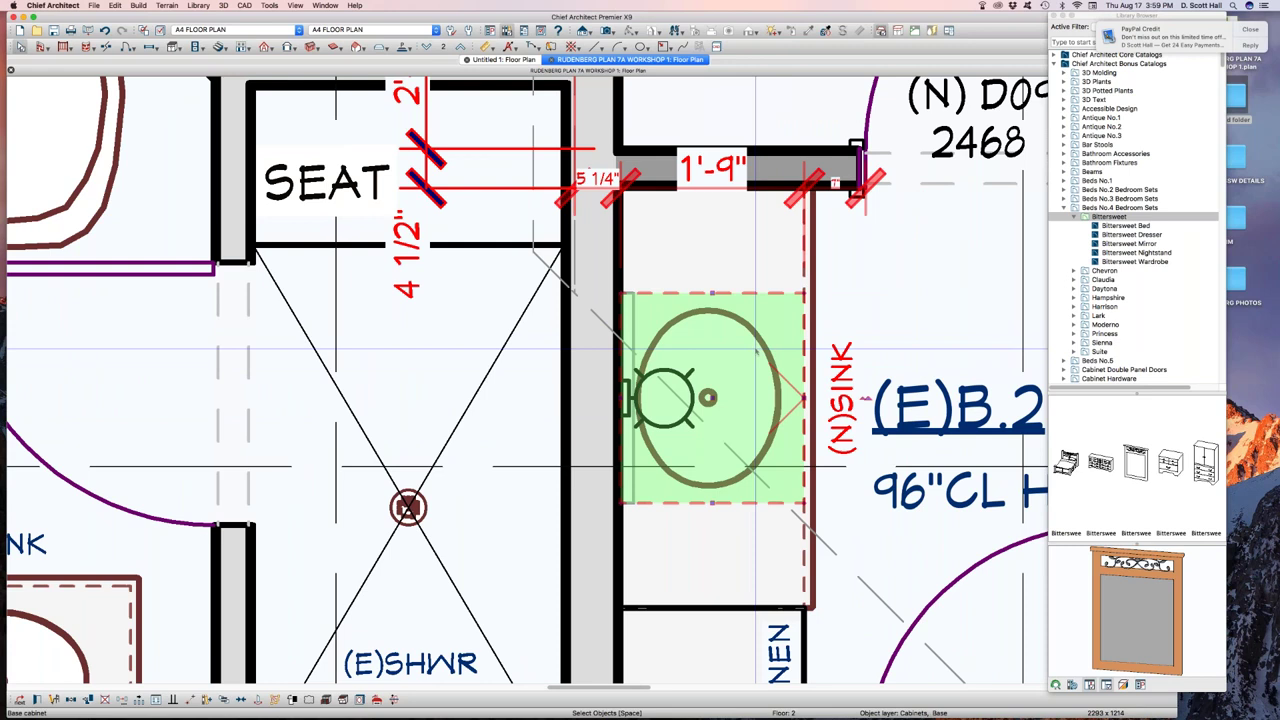
pyautogui.rightClick(756, 351)
pyautogui.click(724, 358)
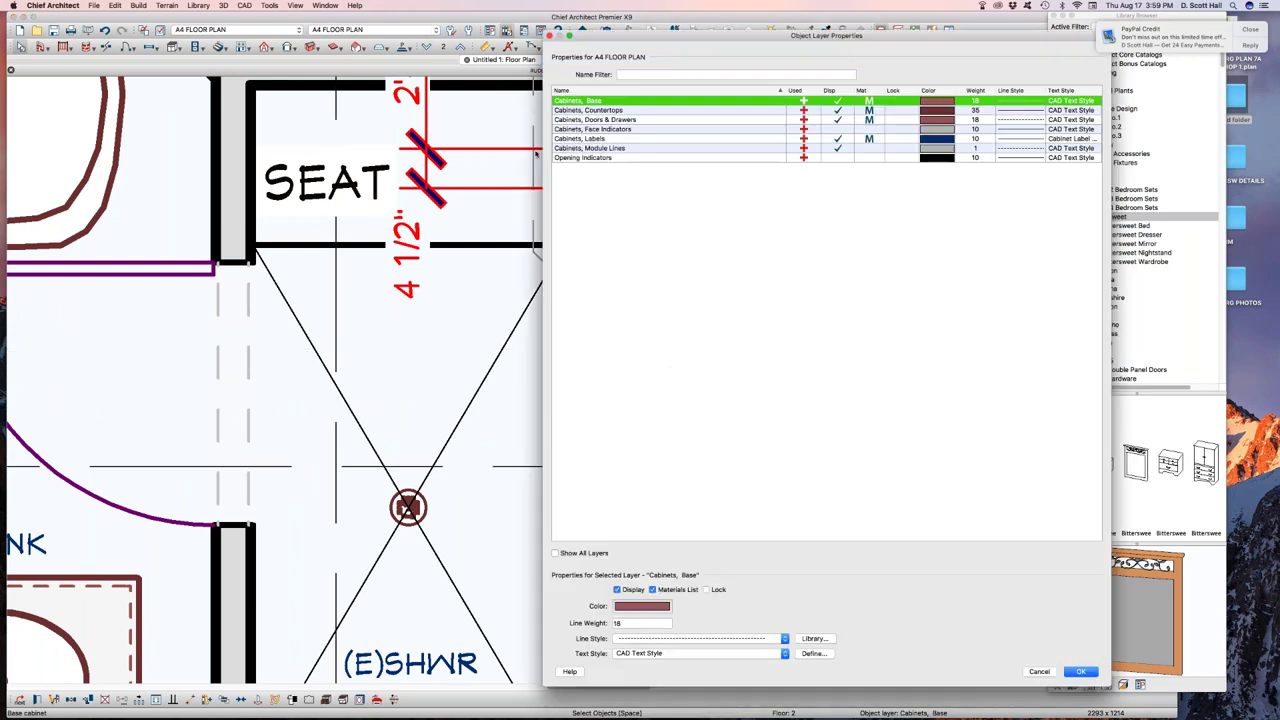
pyautogui.click(618, 148)
pyautogui.click(655, 623)
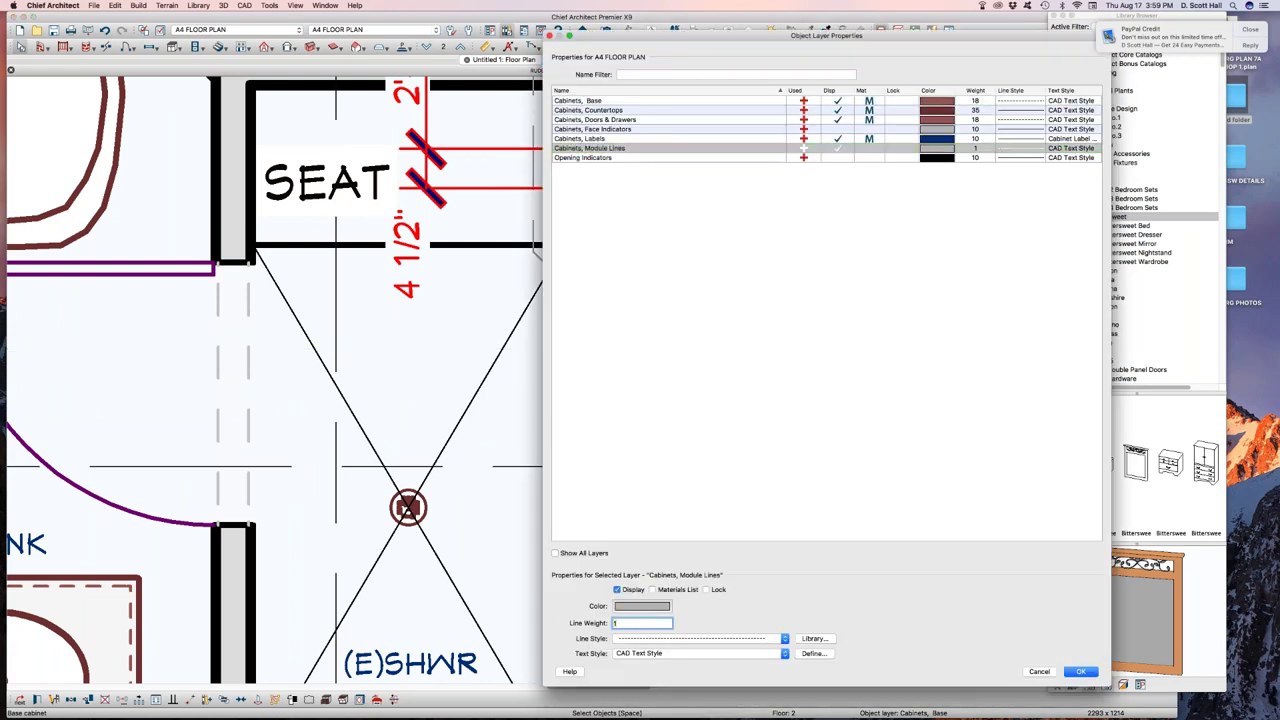
pyautogui.write('30')
pyautogui.click(642, 606)
pyautogui.click(874, 552)
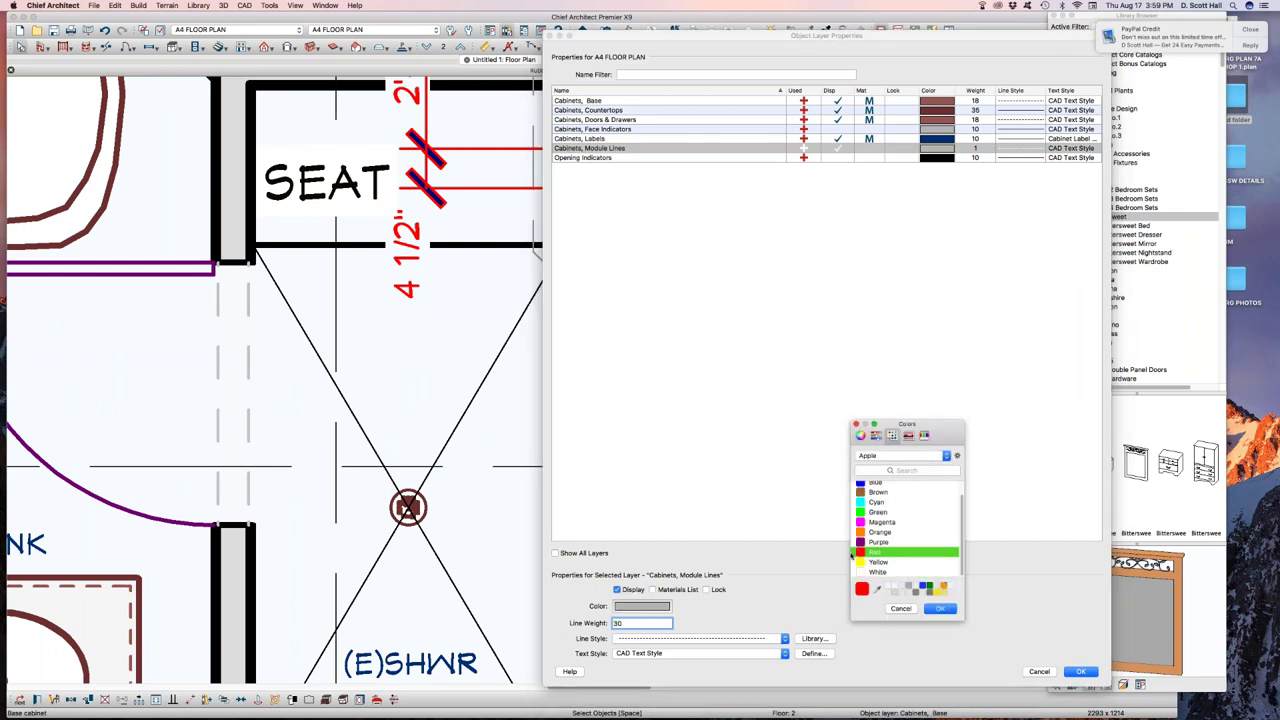
pyautogui.press('Return')
pyautogui.press('Return')
pyautogui.press('Escape')
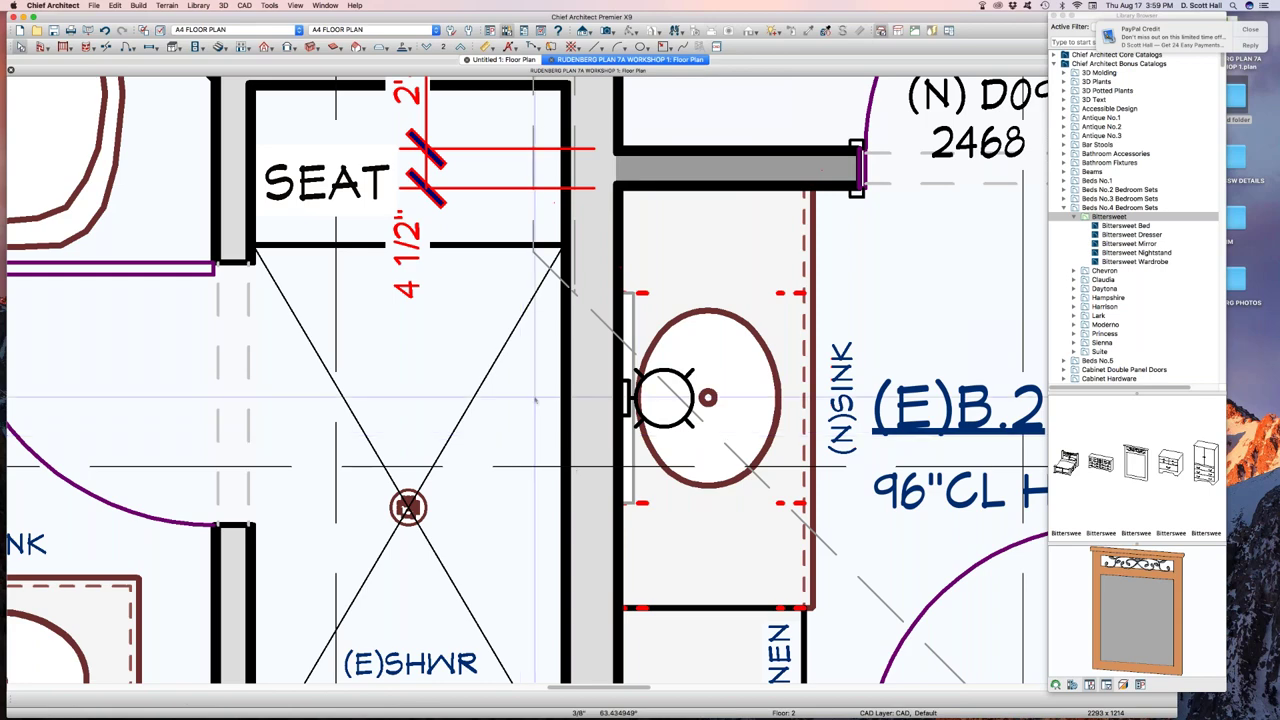
# - Set the endcap printed length to .25 in the CAD preferences and apply it to the plan
pyautogui.scroll(-1, 757, 325)
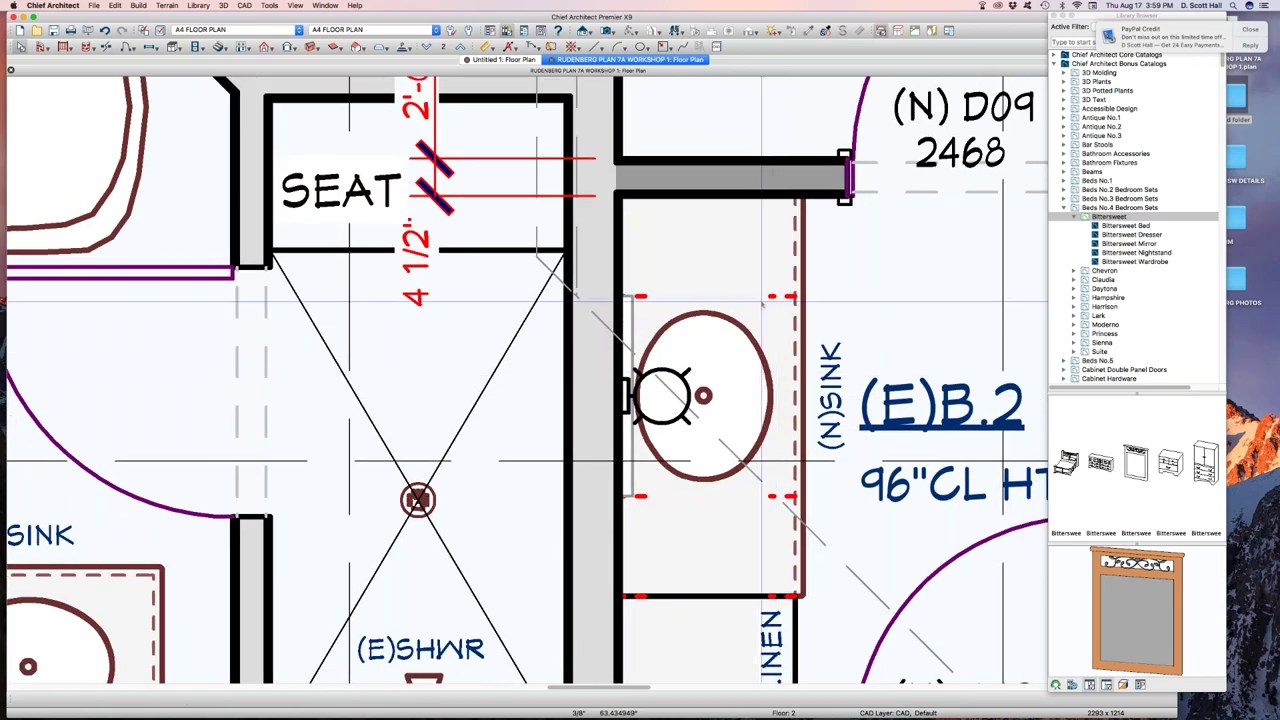
pyautogui.doubleClick(737, 296)
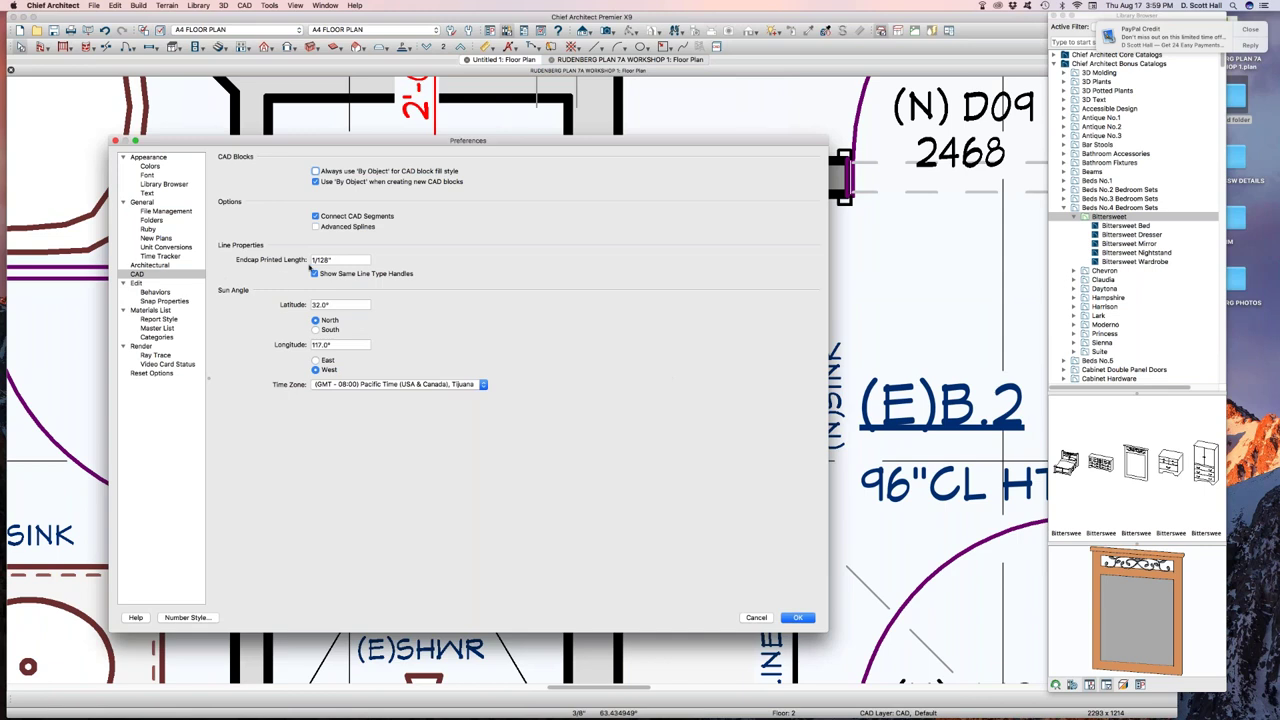
pyautogui.click(316, 260)
pyautogui.write('.25')
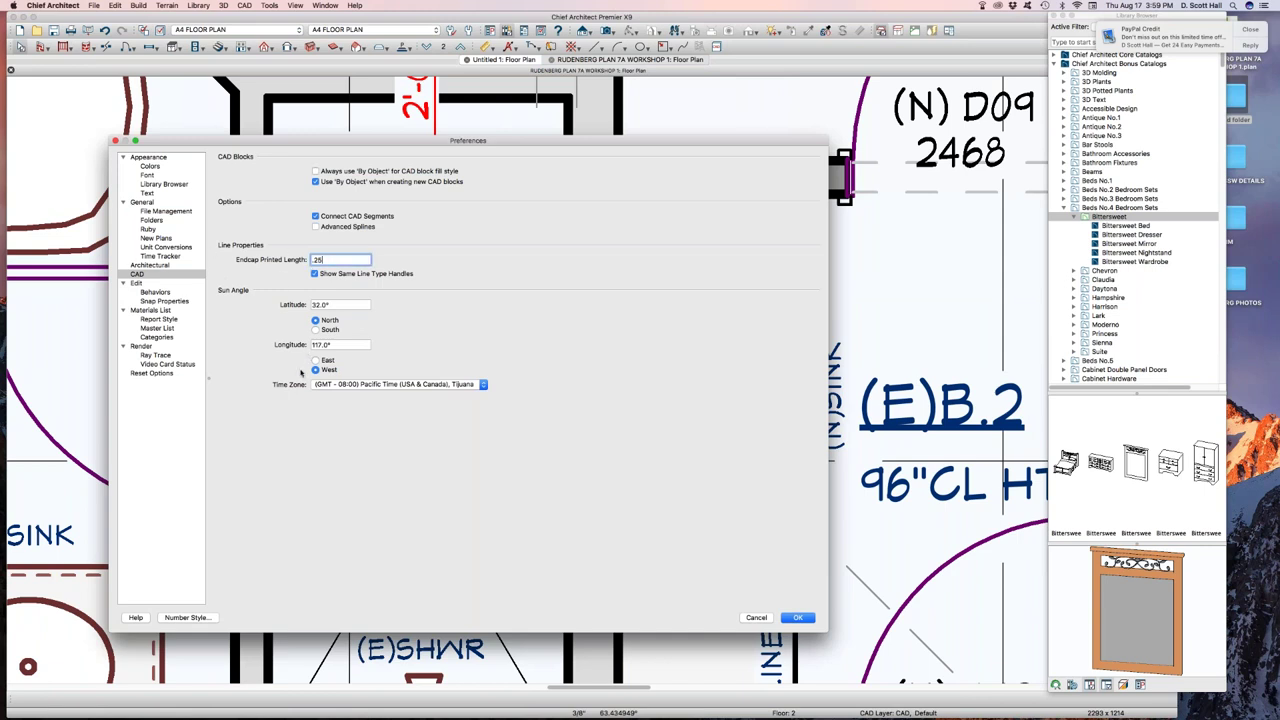
pyautogui.press('Return')
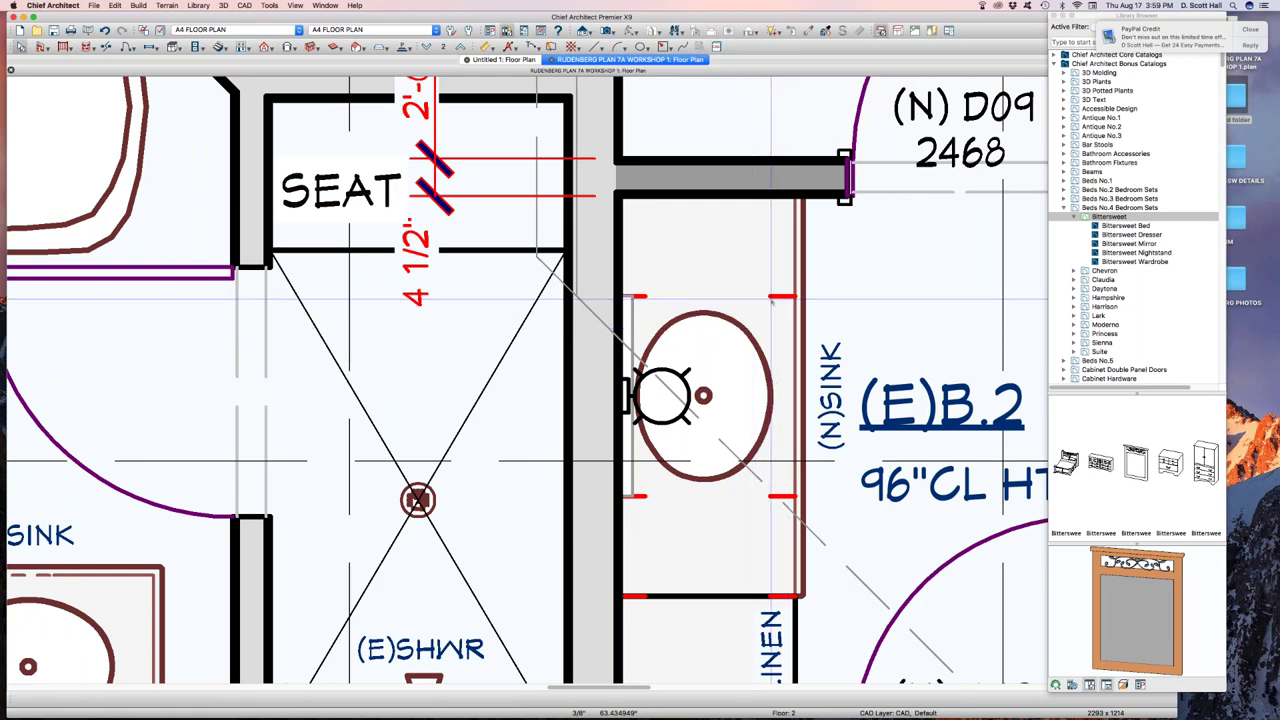
# - Set the endcap printed length to 1/128" in the CAD preferences and apply it
pyautogui.press('super+comma')
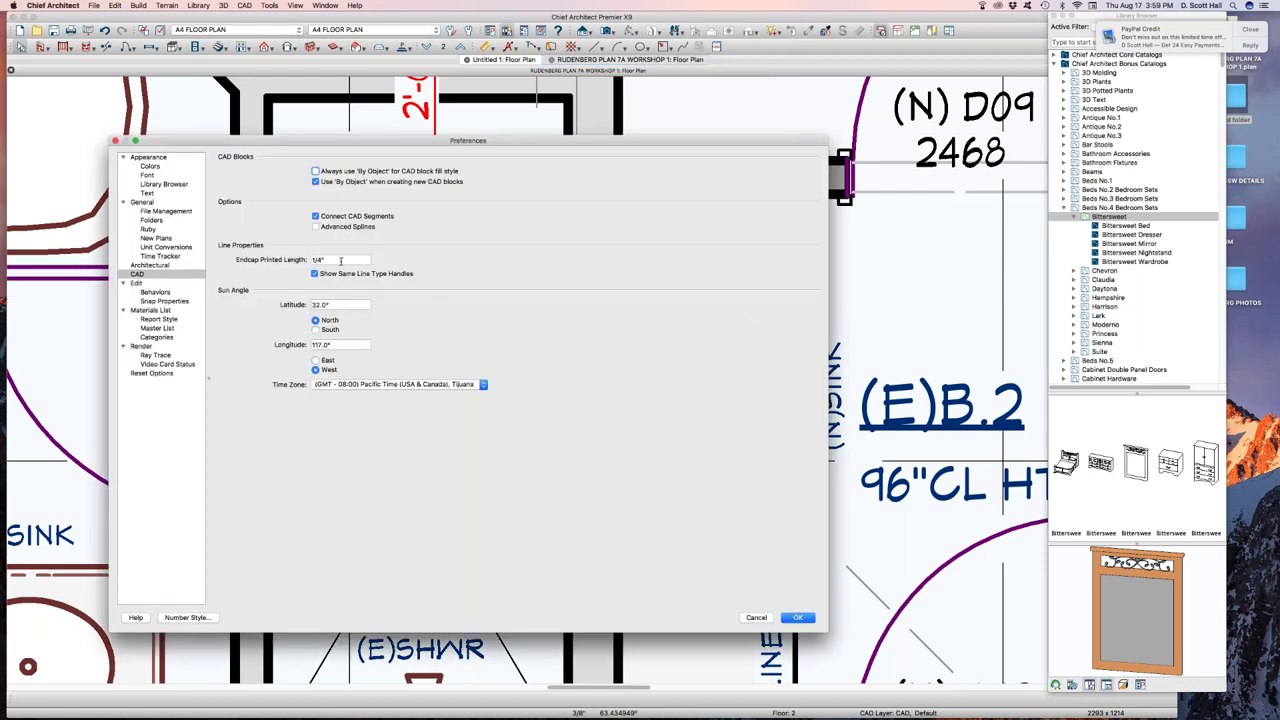
pyautogui.write('1/128')
pyautogui.press('Tab')
pyautogui.hotkey('shift', 'Tab')
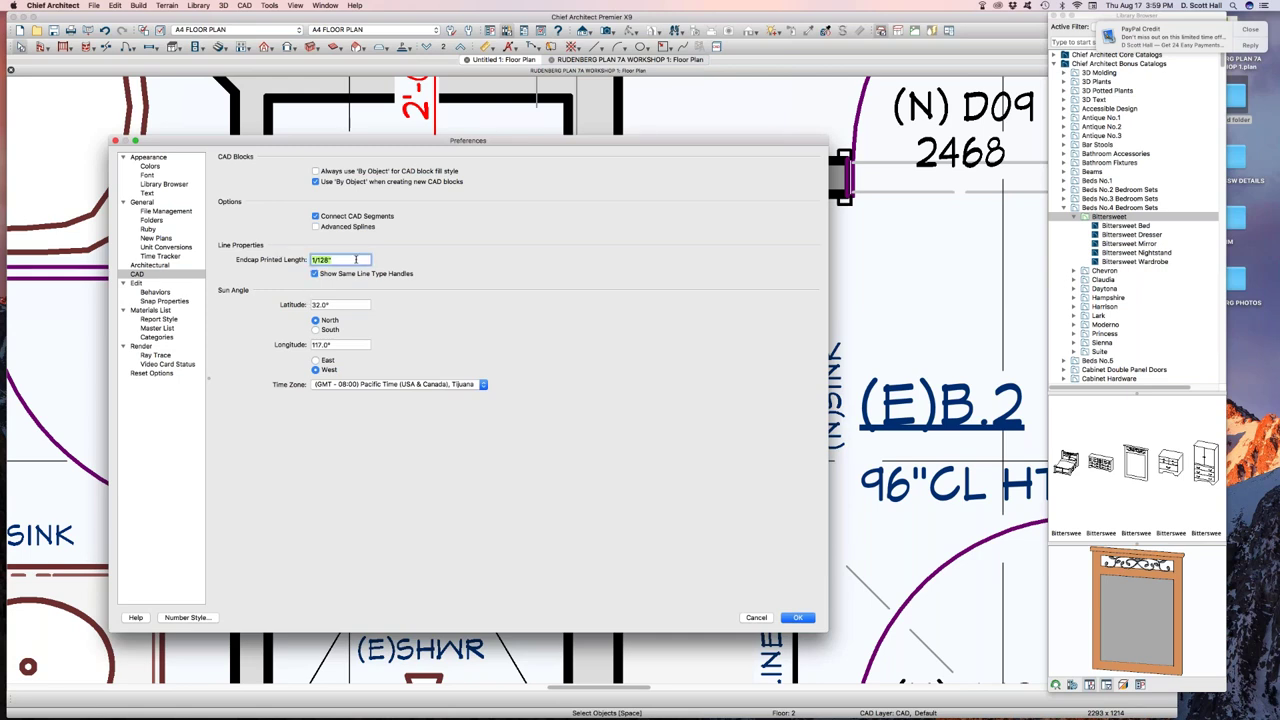
pyautogui.press('Return')
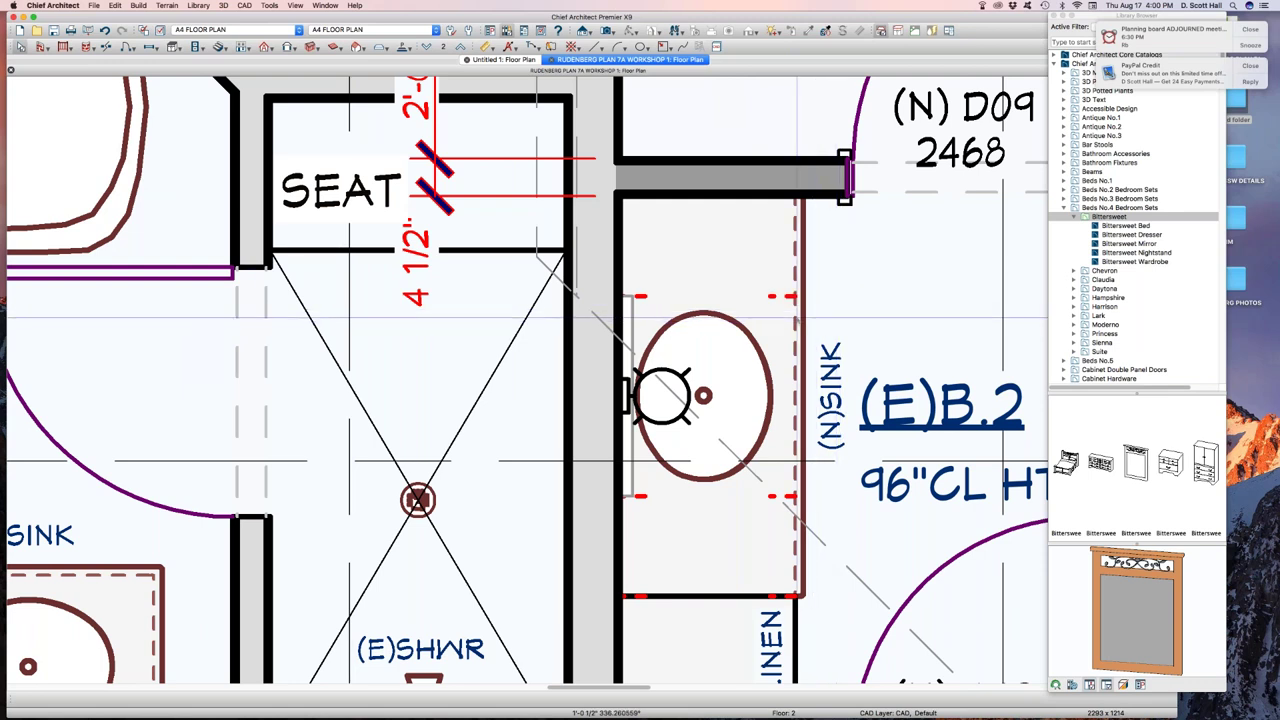
# - Review the Sun Angle latitude in the CAD preferences, then view the Edit preferences
pyautogui.press('super+comma')
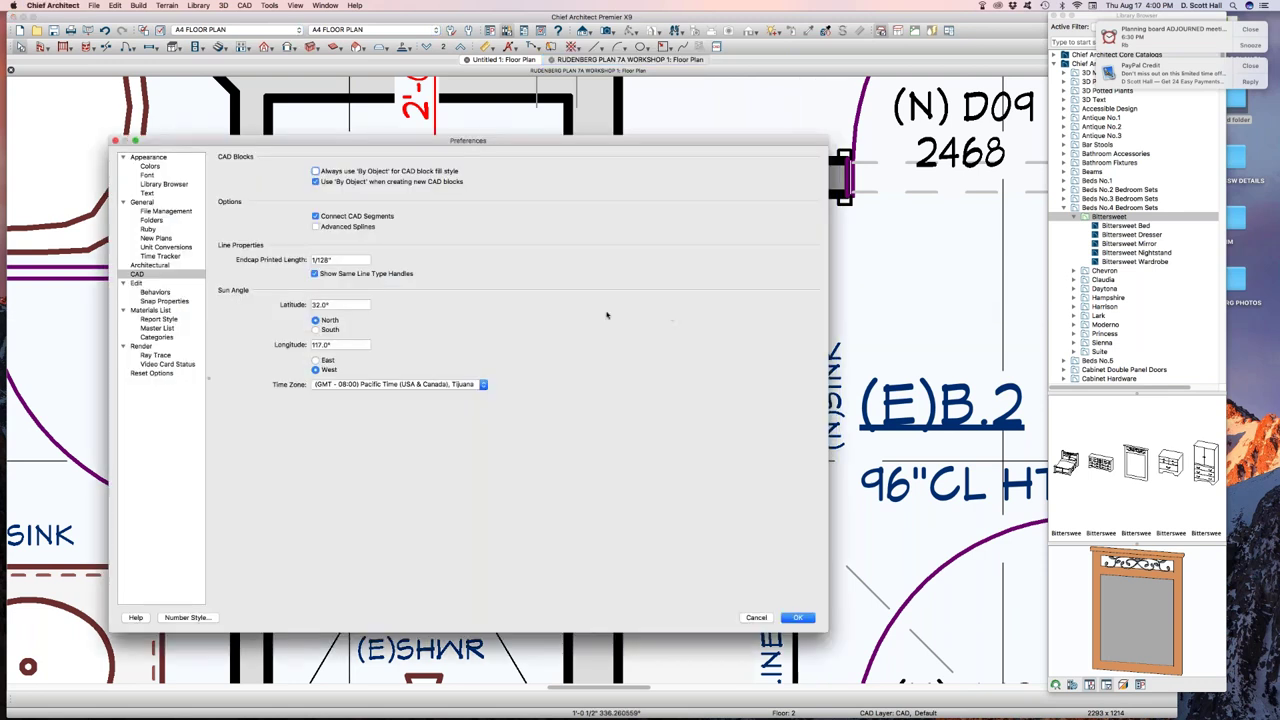
pyautogui.click(312, 304)
pyautogui.doubleClick(318, 304)
pyautogui.click(139, 283)
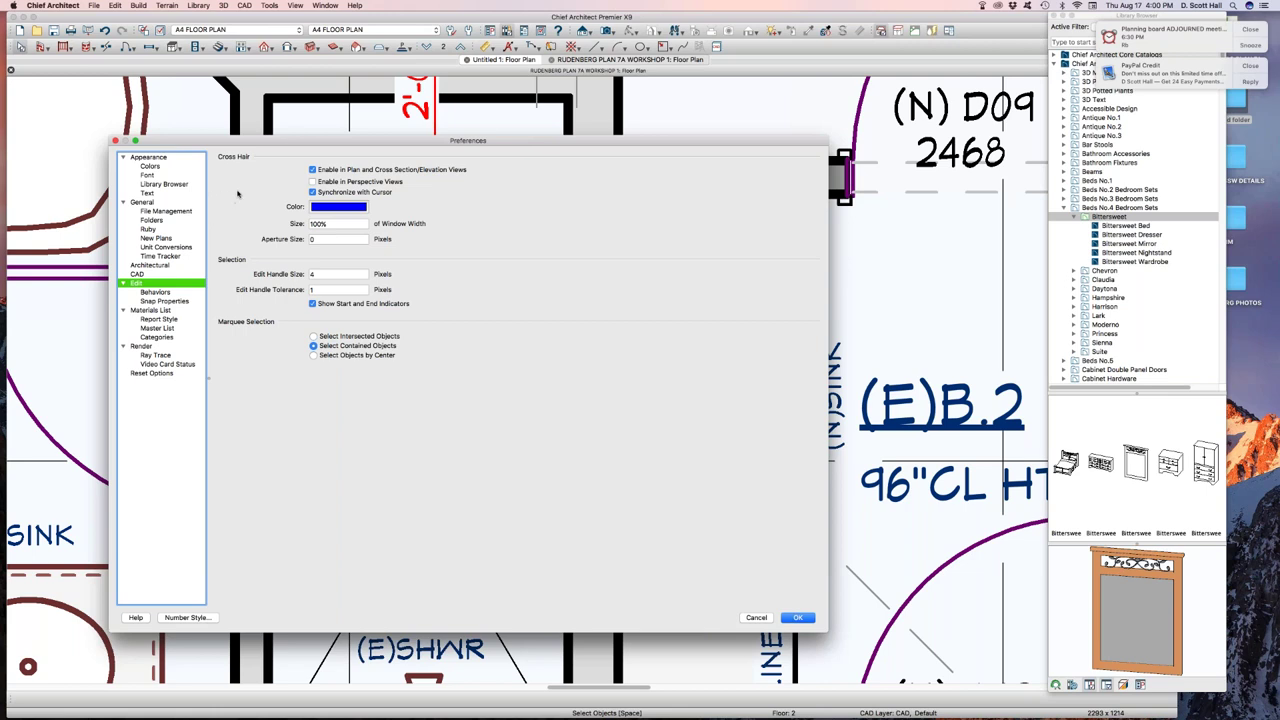
# - Accept the Edit preferences and select the base cabinet below the sink in bath 2 to examine its edit handles
pyautogui.moveTo(311, 142); pyautogui.dragTo(313, 140)
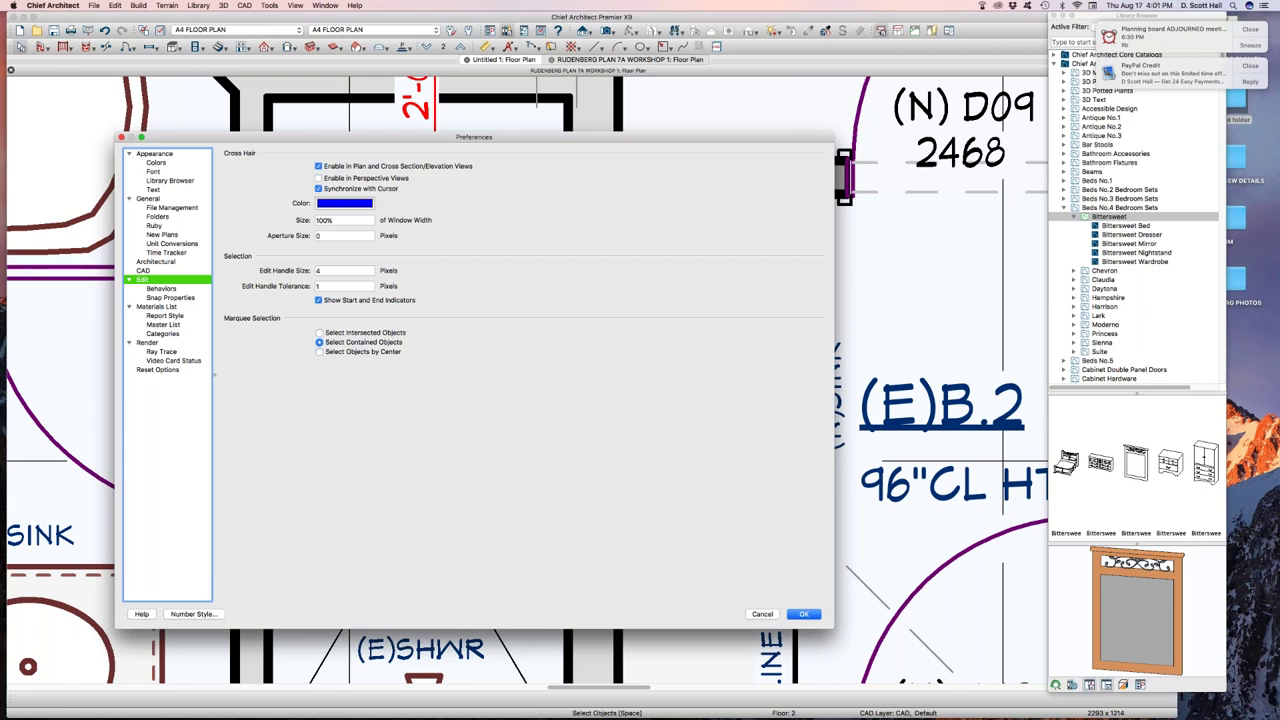
pyautogui.press('Tab')
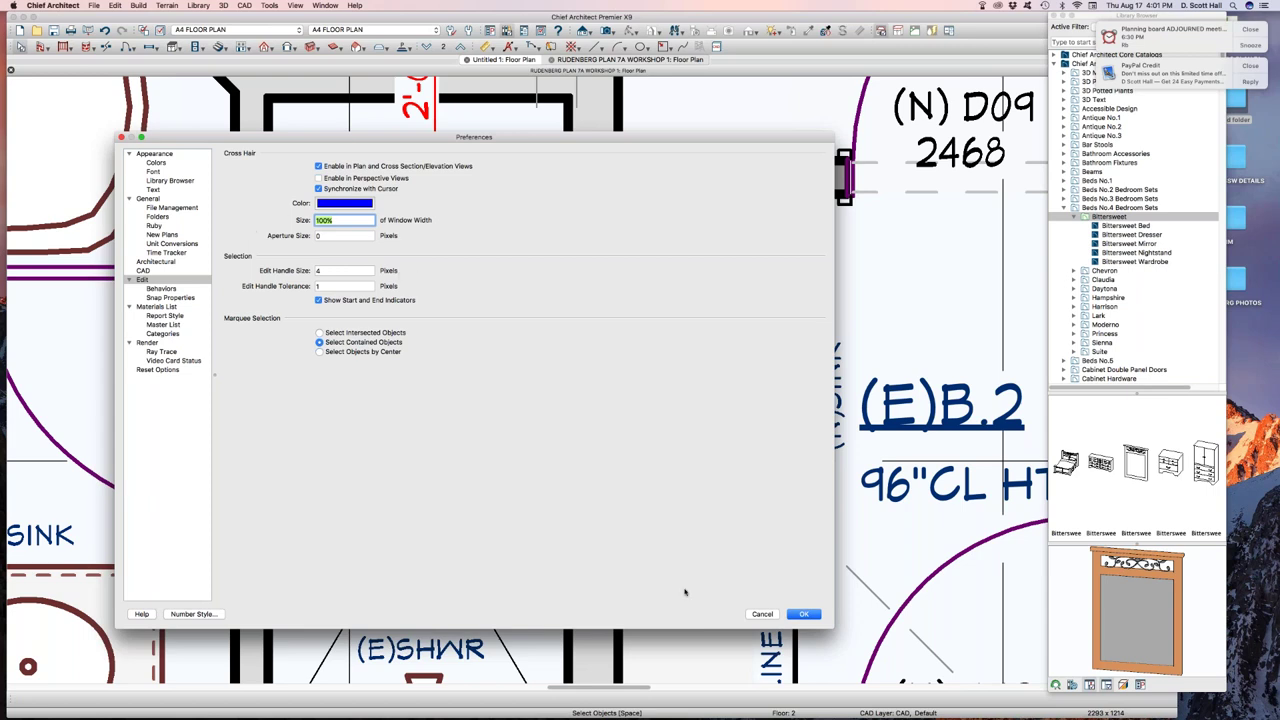
pyautogui.click(804, 613)
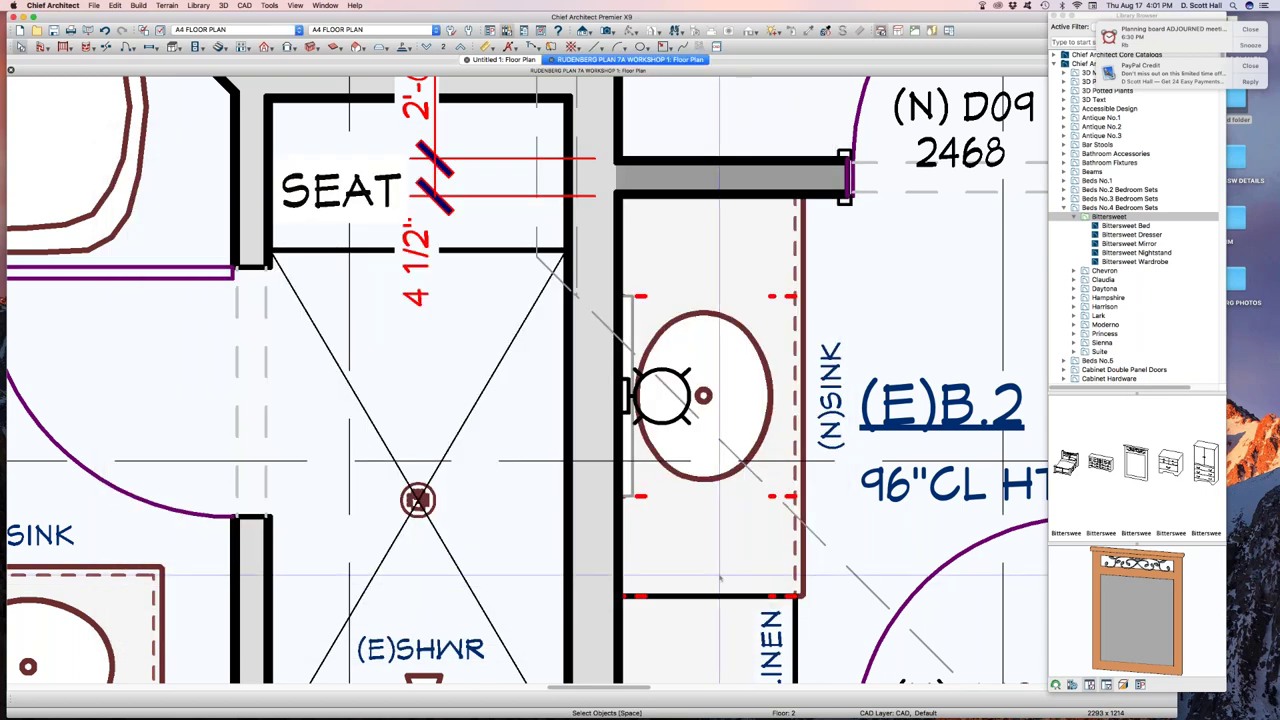
pyautogui.click(719, 577)
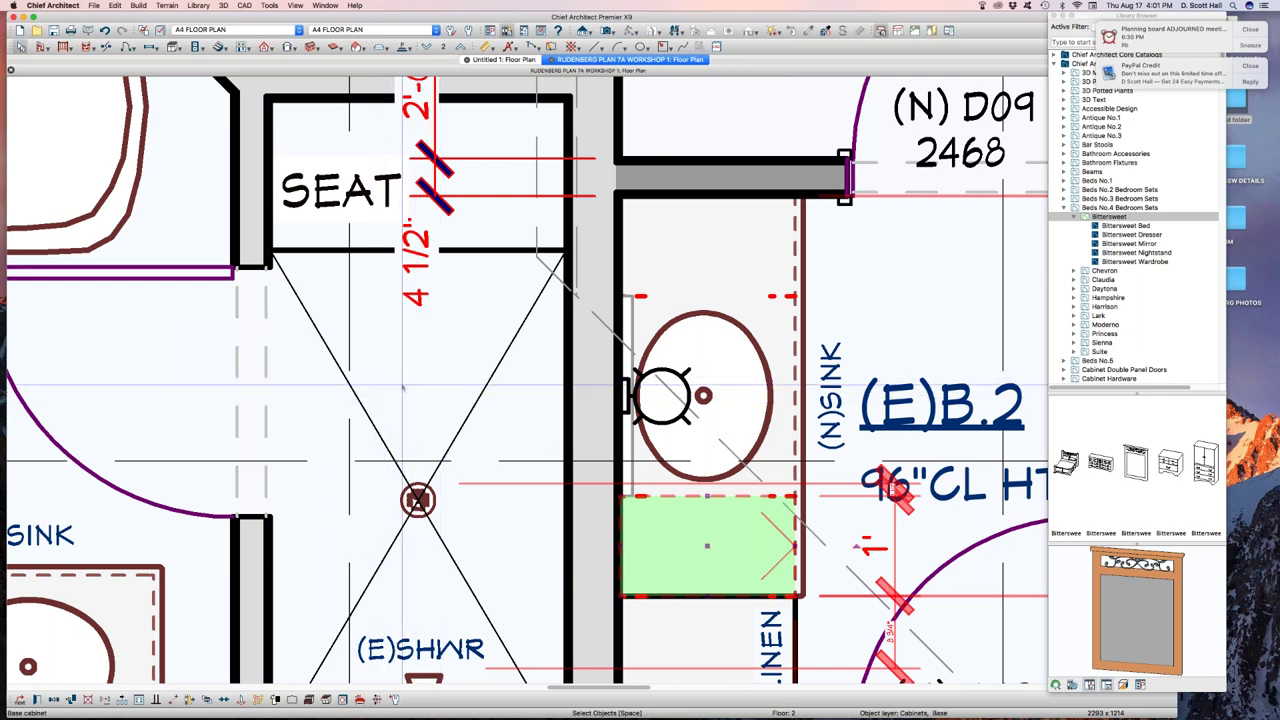
# - Set the edit handle size to 8 pixels in the Edit preferences and apply it
pyautogui.press('super+comma')
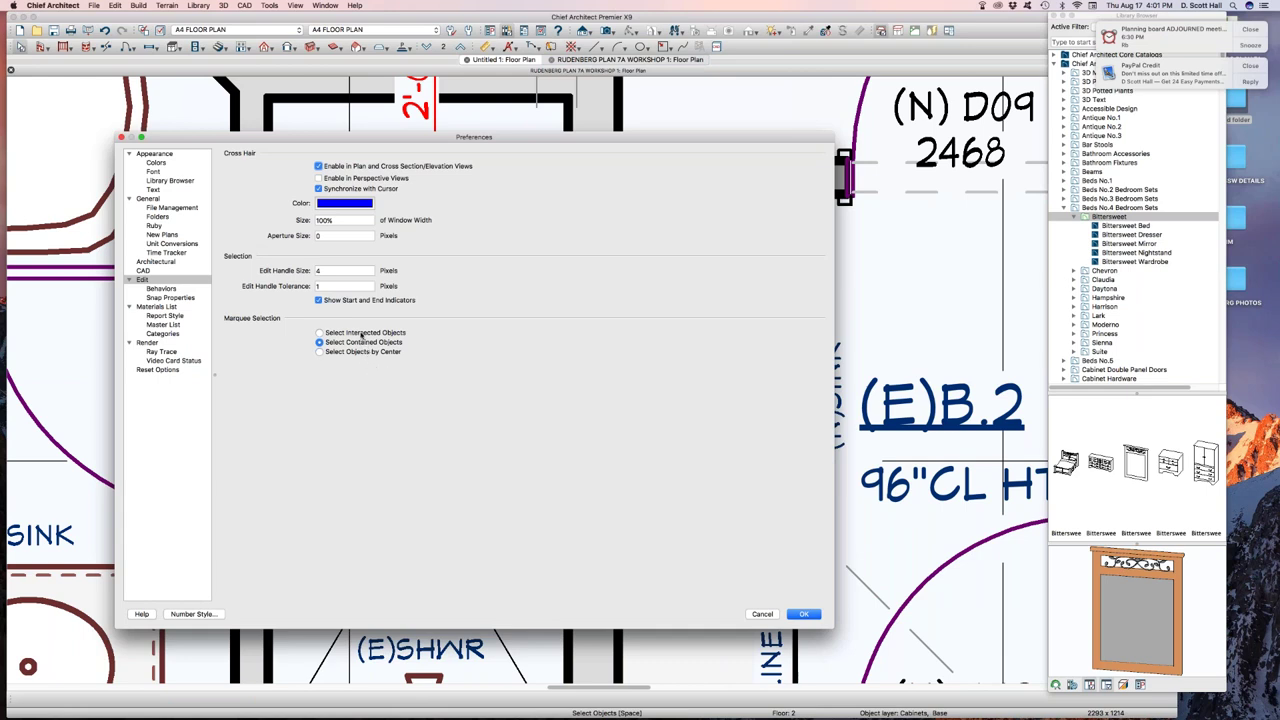
pyautogui.doubleClick(332, 236)
pyautogui.doubleClick(334, 220)
pyautogui.press('Tab')
pyautogui.press('Tab')
pyautogui.press('Tab')
pyautogui.hotkey('shift', 'Tab')
pyautogui.press('Return')
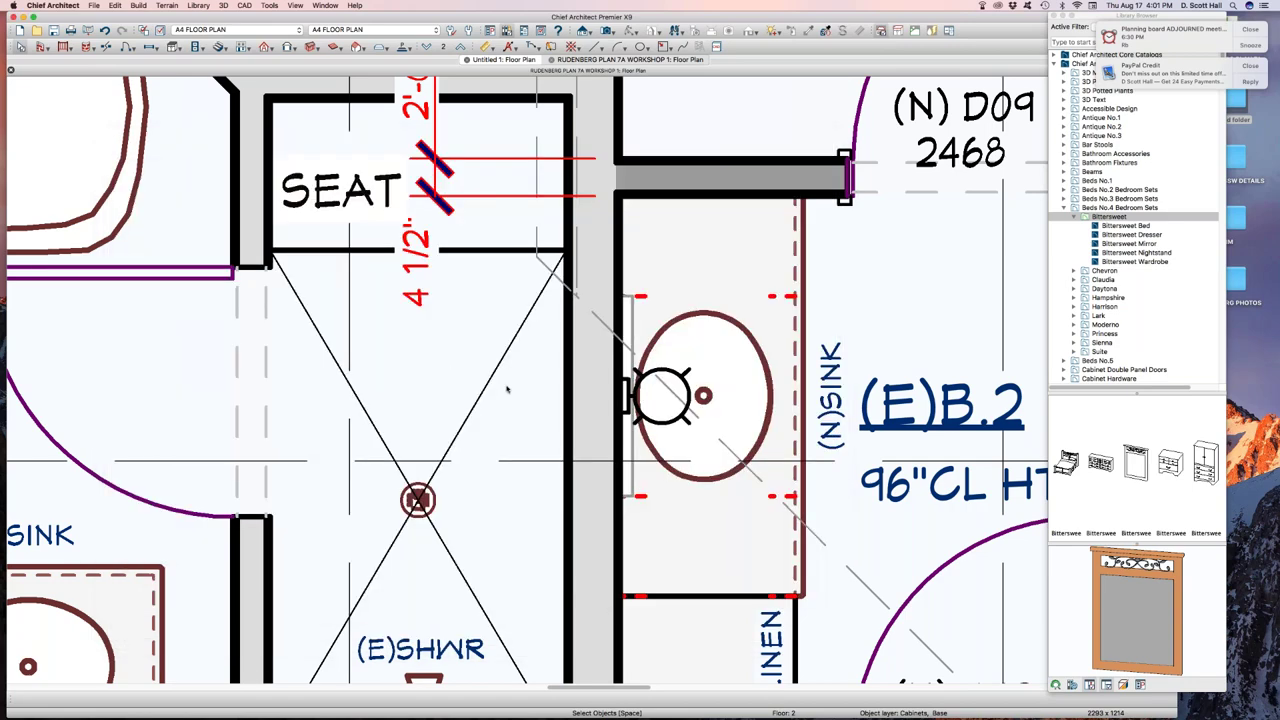
# - Select the sink cabinet, the adjacent base cabinet and the toilet in bath 2 to examine their edit handles
pyautogui.click(706, 357)
pyautogui.scroll(-5, 706, 357)
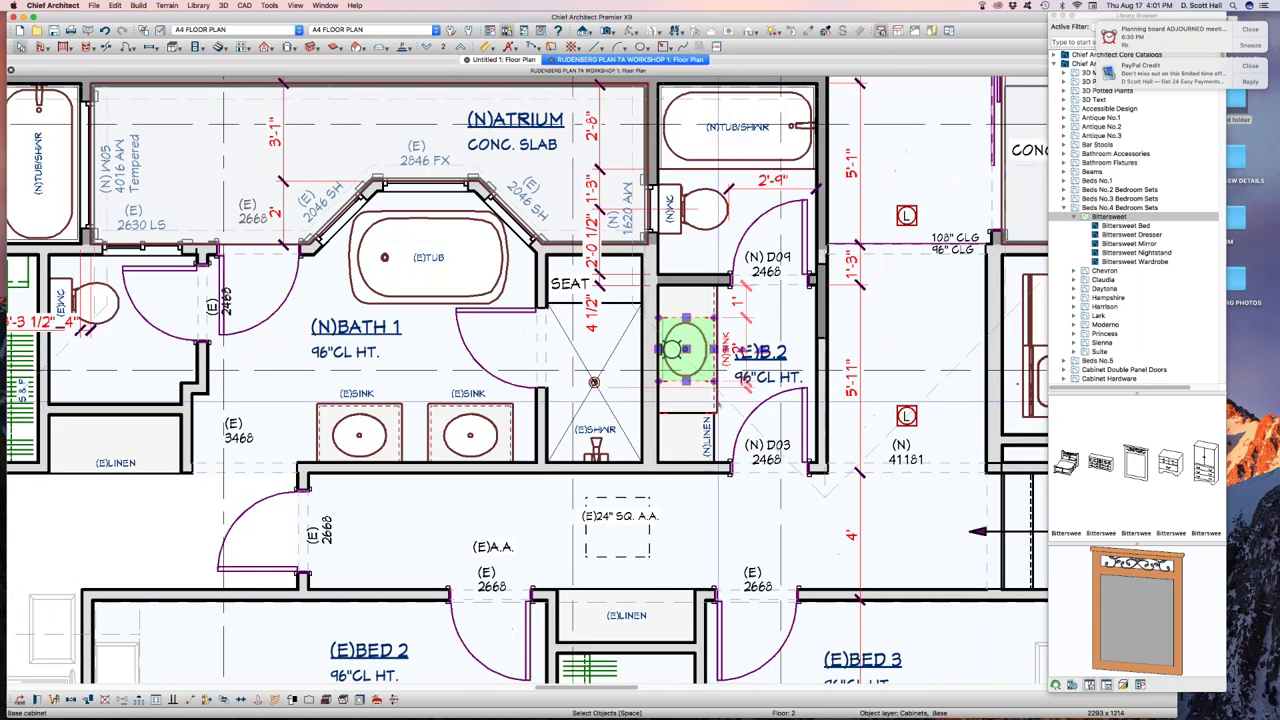
pyautogui.scroll(2, 712, 380)
pyautogui.scroll(-2, 716, 388)
pyautogui.moveTo(714, 384); pyautogui.dragTo(700, 398)
pyautogui.scroll(-2, 686, 395)
pyautogui.scroll(3, 686, 395)
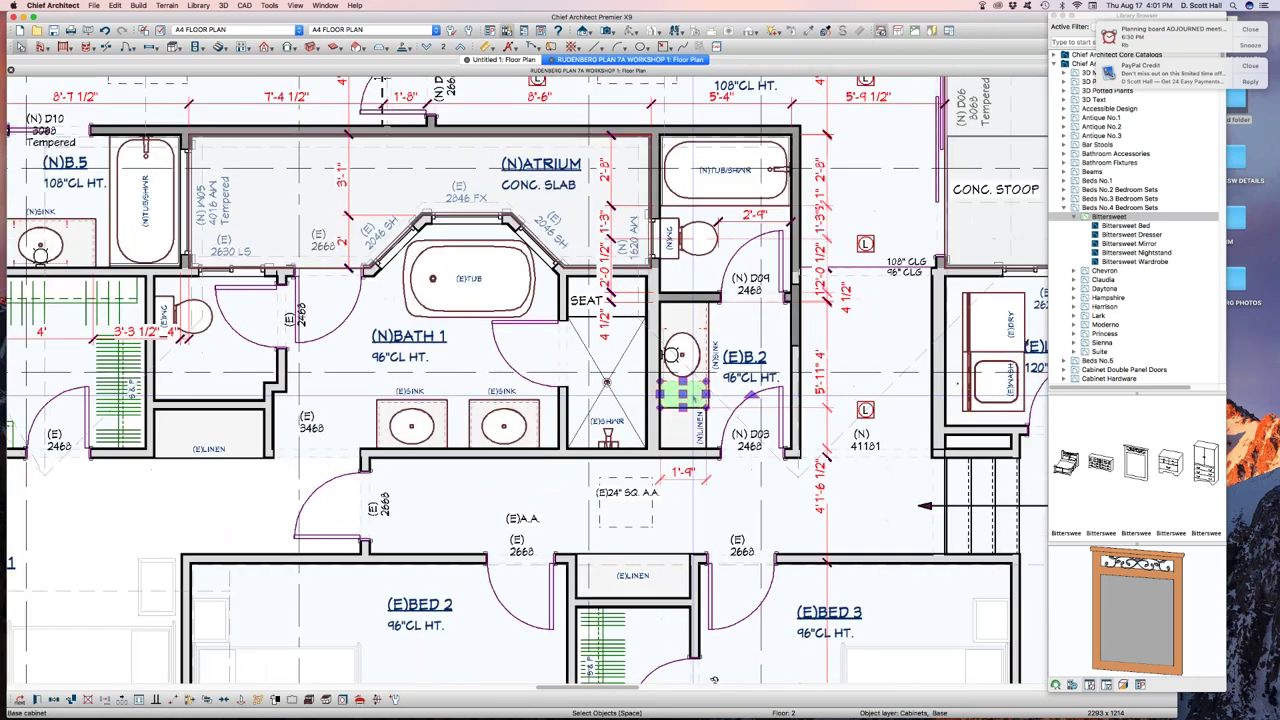
pyautogui.click(693, 212)
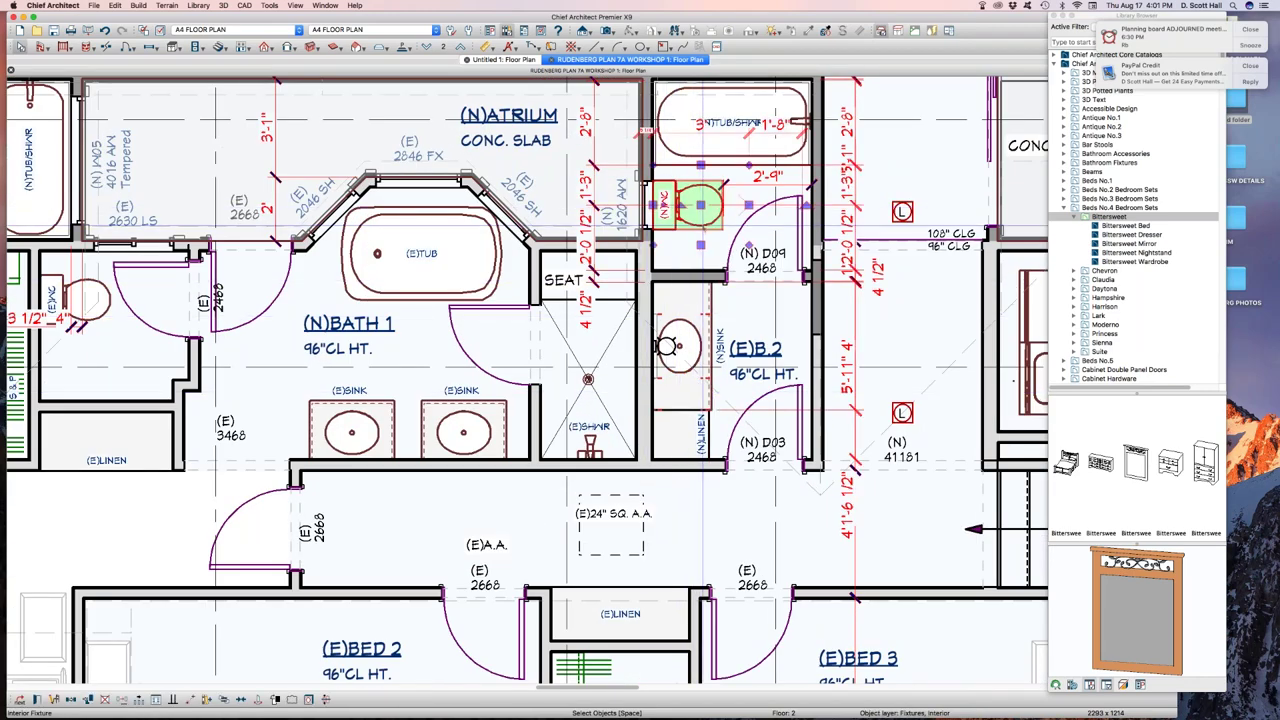
# - Set the edit handle tolerance to 2 pixels in the Edit preferences and test it on the cabinetry in bath 2
pyautogui.press('super+comma')
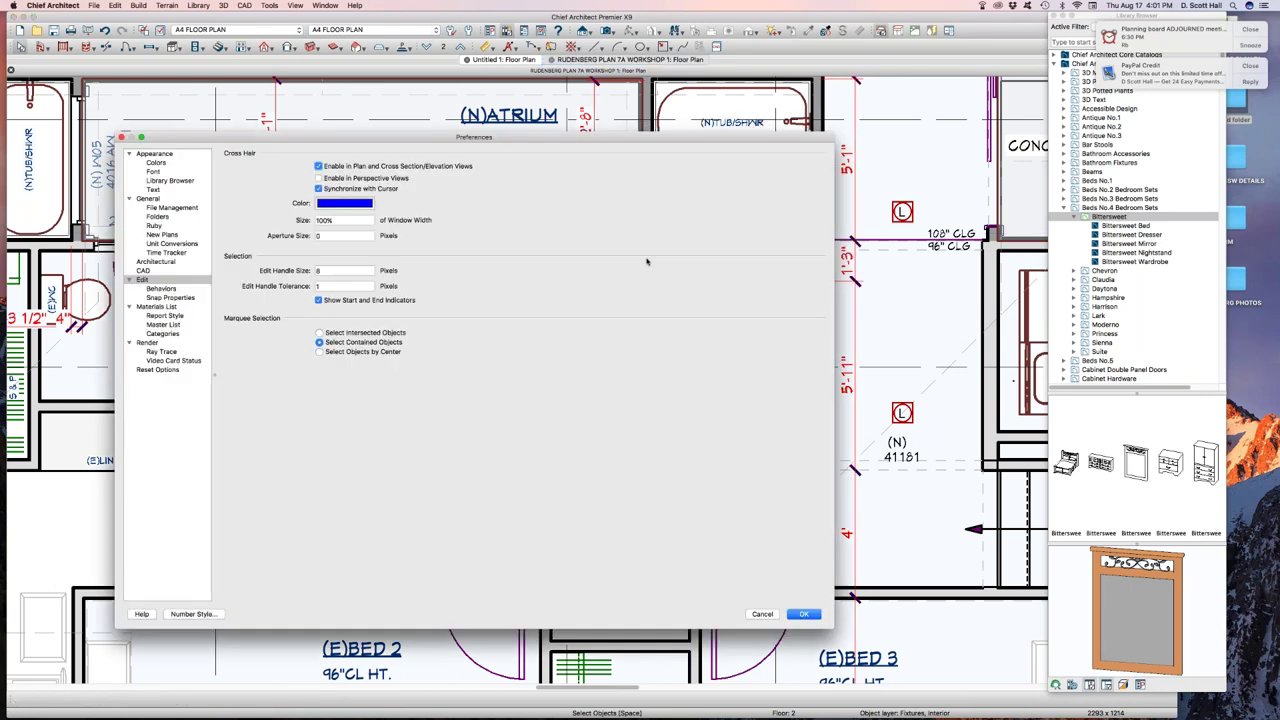
pyautogui.doubleClick(340, 271)
pyautogui.press('Tab')
pyautogui.moveTo(309, 141); pyautogui.dragTo(274, 200)
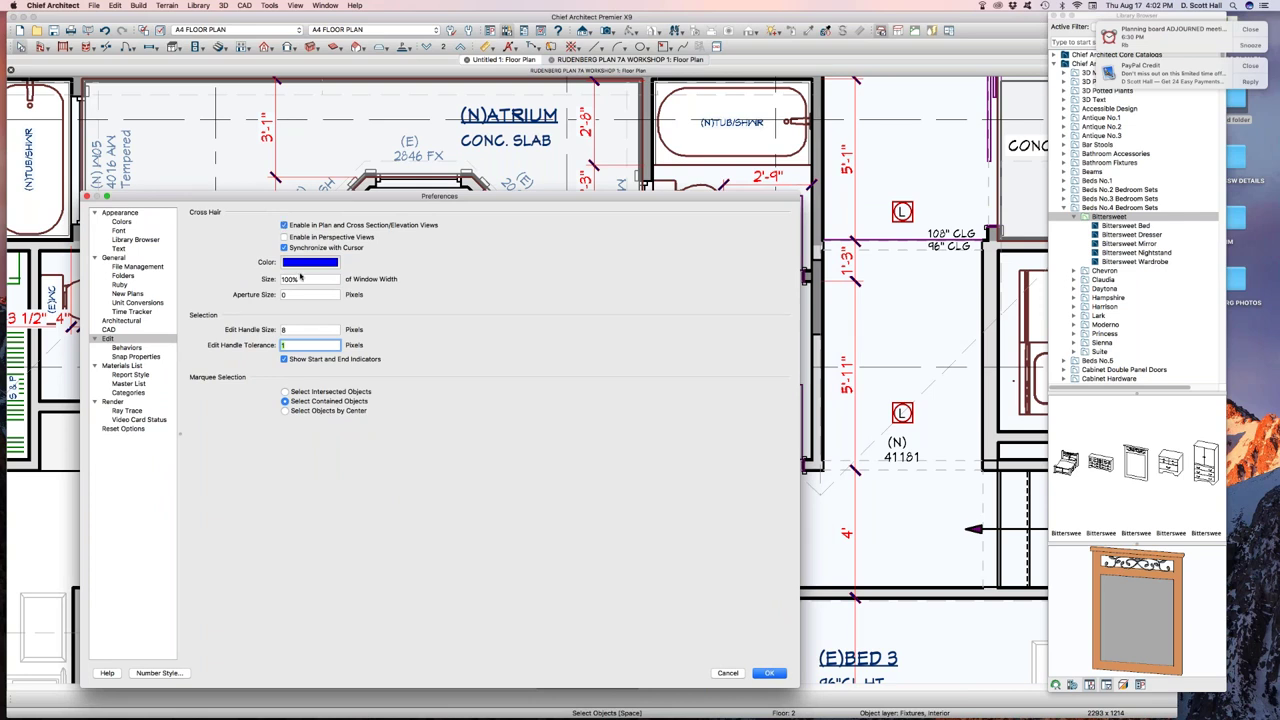
pyautogui.press('Return')
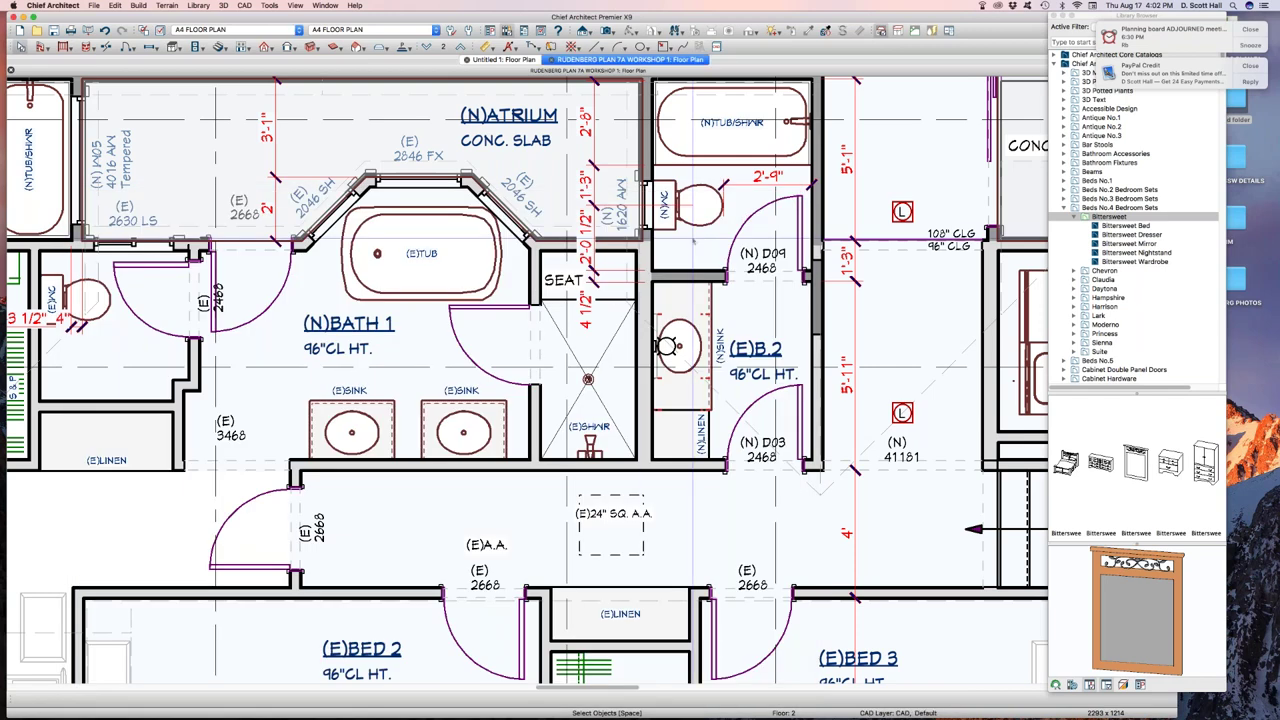
pyautogui.click(712, 310)
pyautogui.moveTo(726, 312); pyautogui.dragTo(711, 313)
# - Review the marquee selection options in the Edit preferences and the rotate jump on the Behaviors page
pyautogui.press('super+comma')
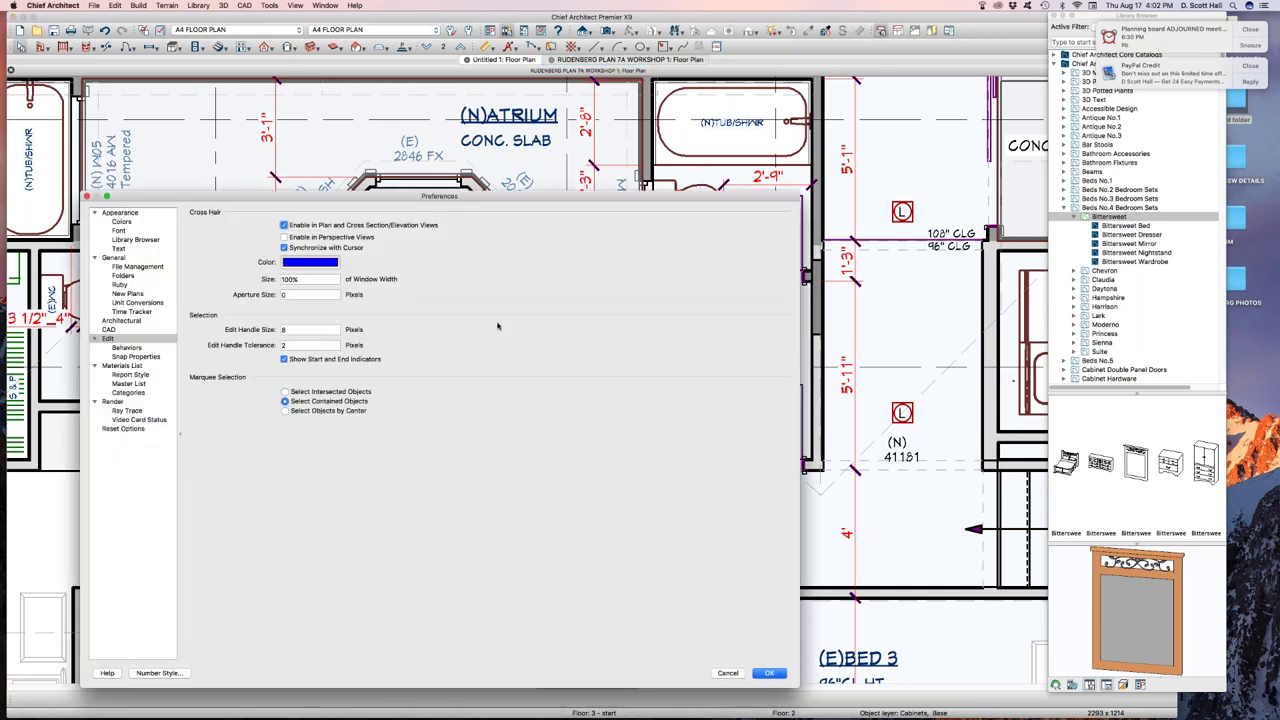
pyautogui.write('2')
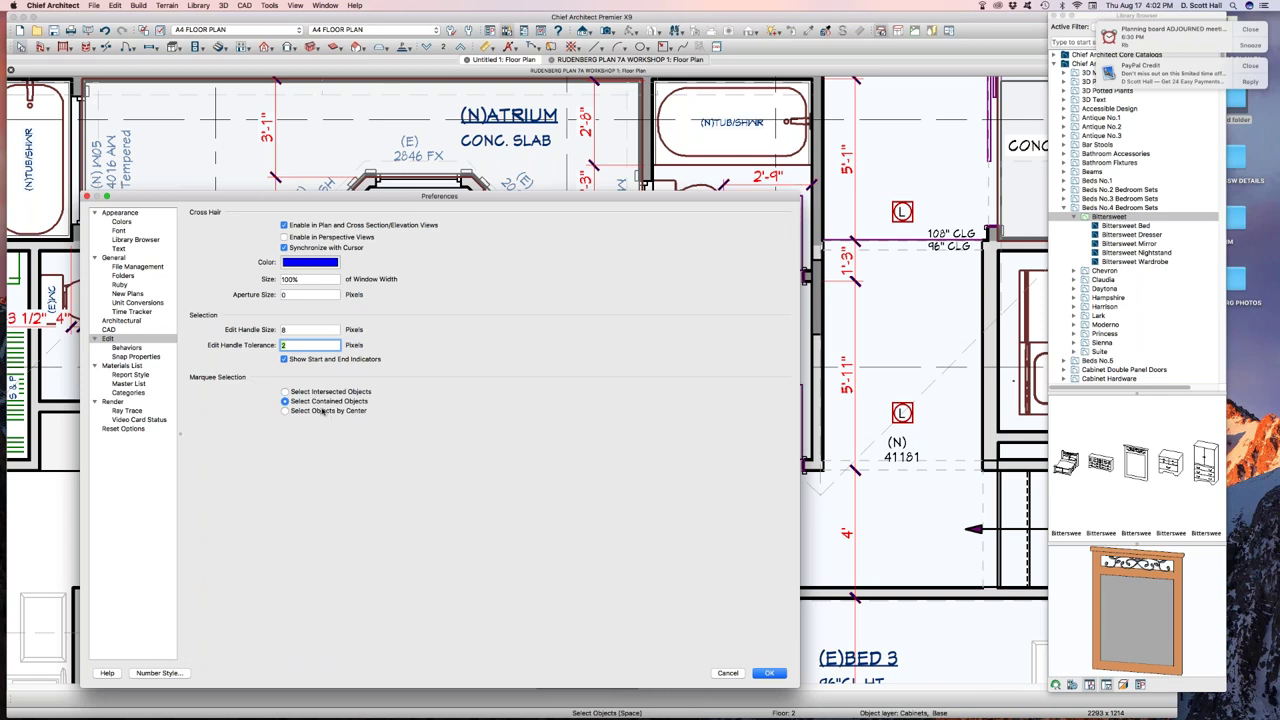
pyautogui.click(138, 348)
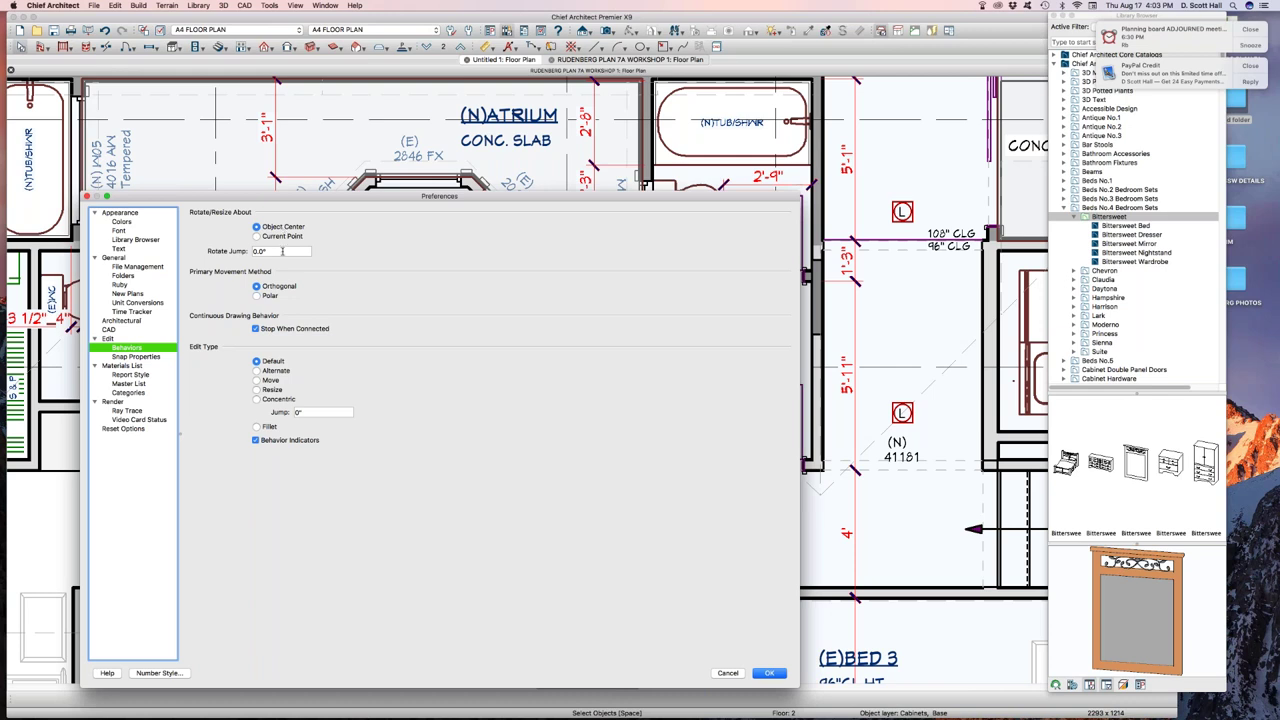
pyautogui.click(283, 251)
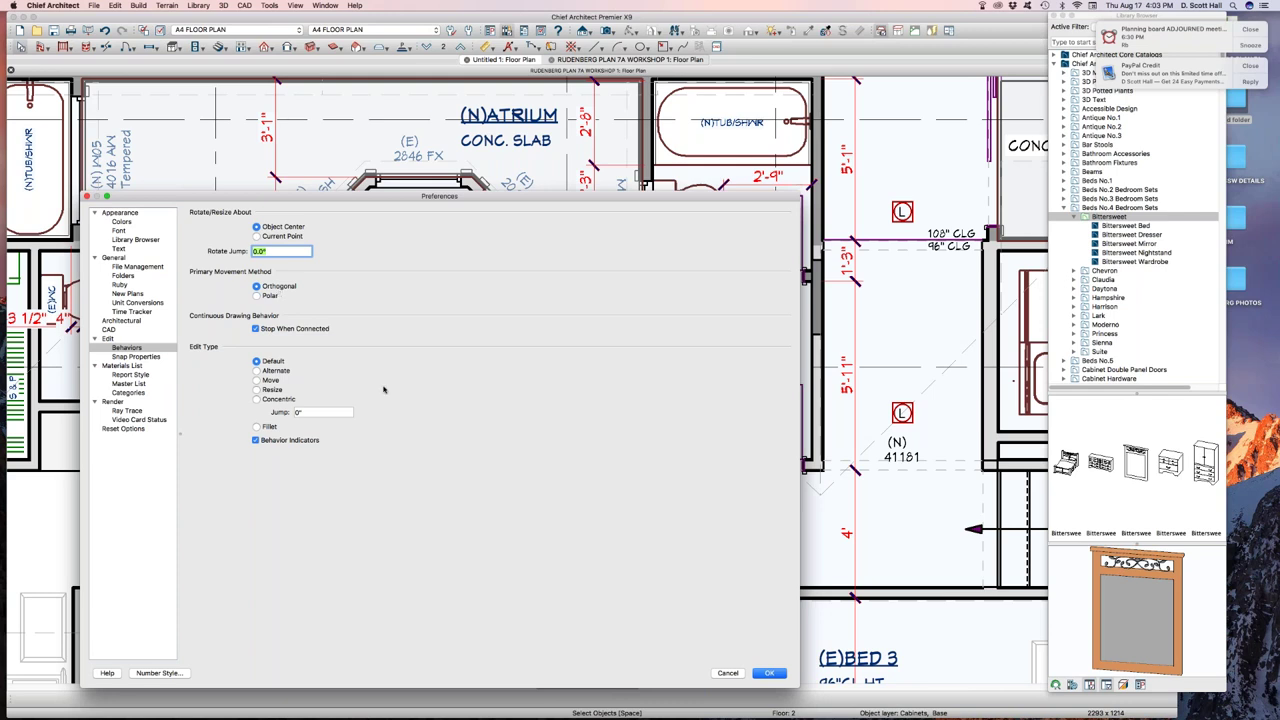
pyautogui.click(770, 673)
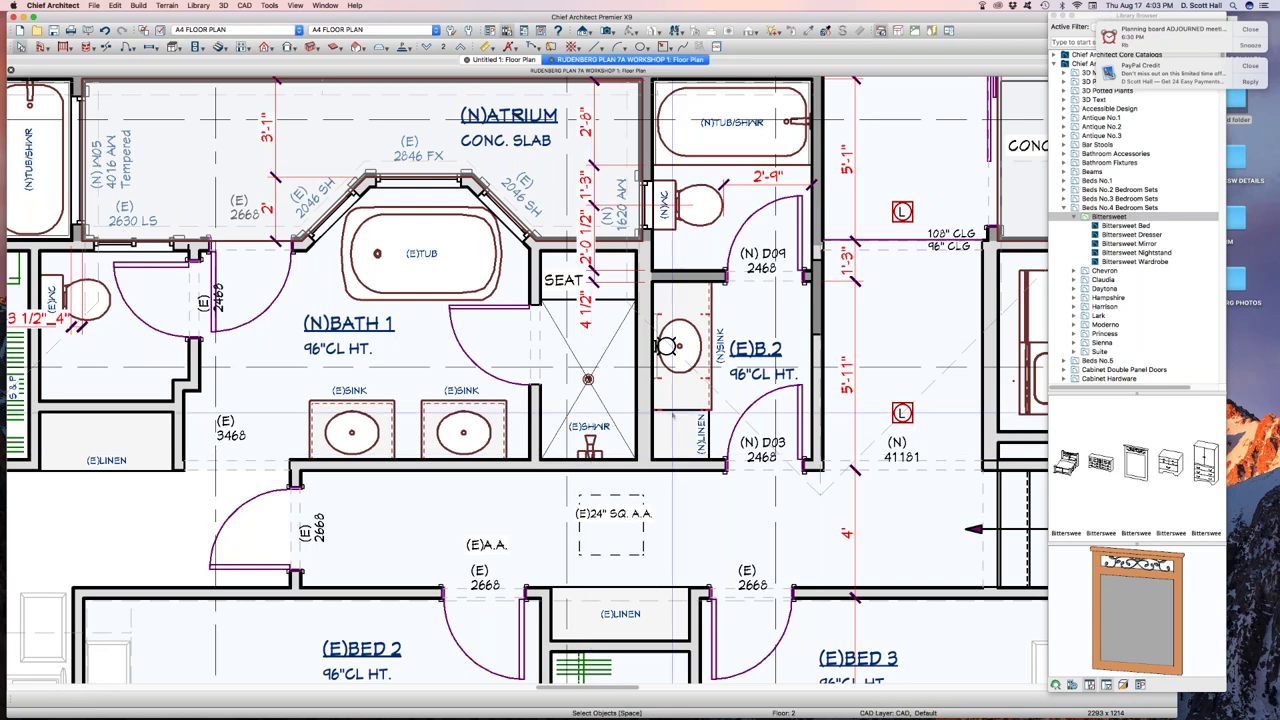
# - Copy the base cabinet below the sink in bath 2 and place the copy in bed 1
pyautogui.scroll(-3, 690, 350)
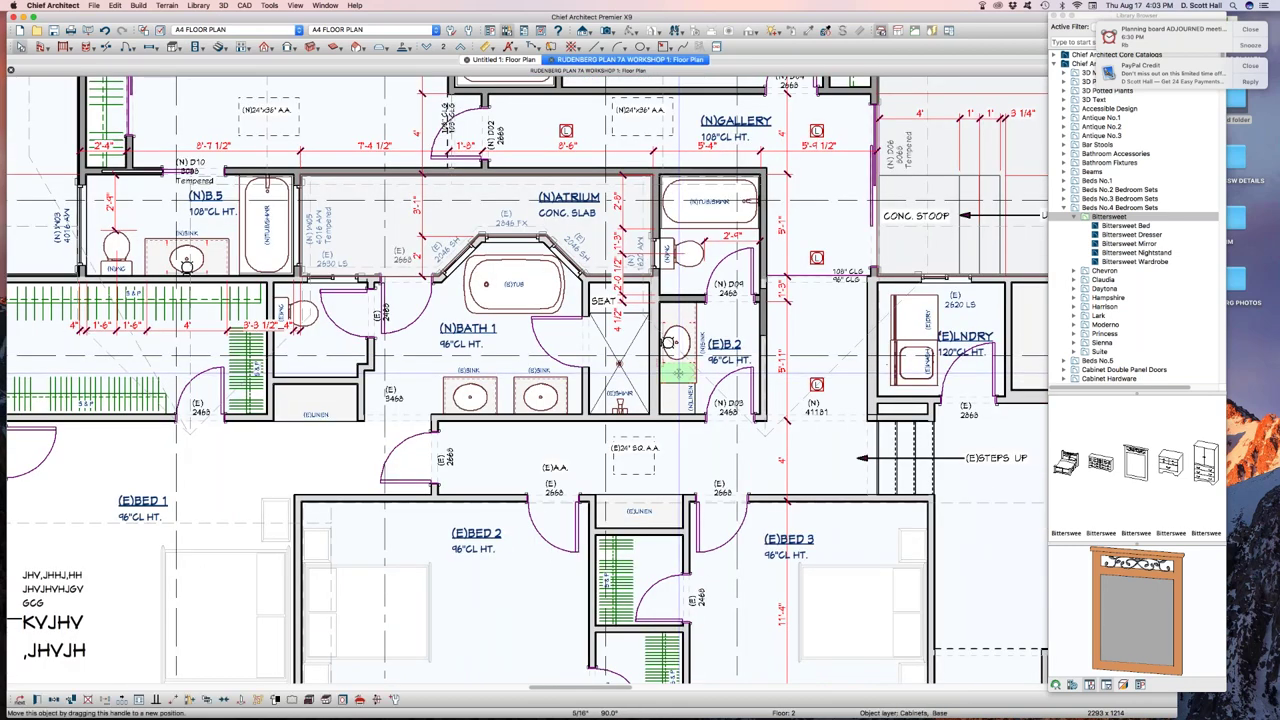
pyautogui.click(679, 370)
pyautogui.press('Escape')
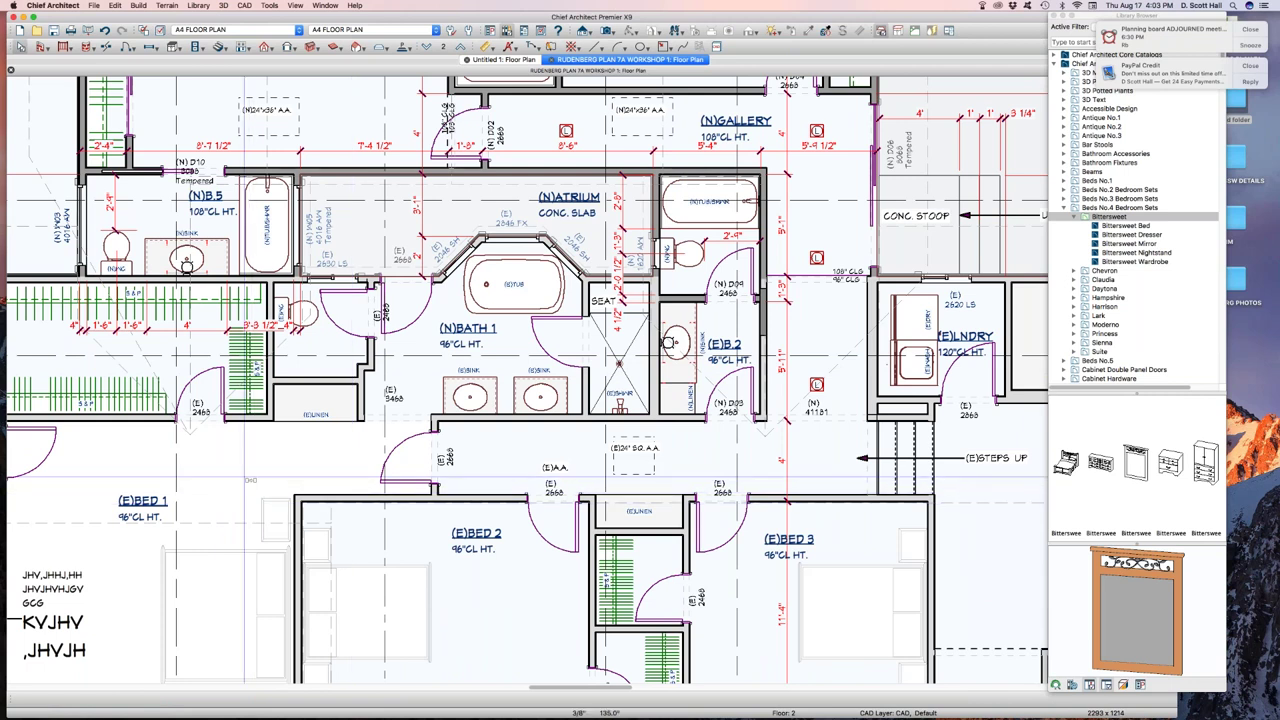
pyautogui.click(244, 476)
pyautogui.moveTo(244, 476)
pyautogui.mouseDown()
pyautogui.moveTo(233, 459)
pyautogui.moveTo(206, 460)
pyautogui.moveTo(269, 465)
pyautogui.moveTo(245, 478)
pyautogui.mouseUp()
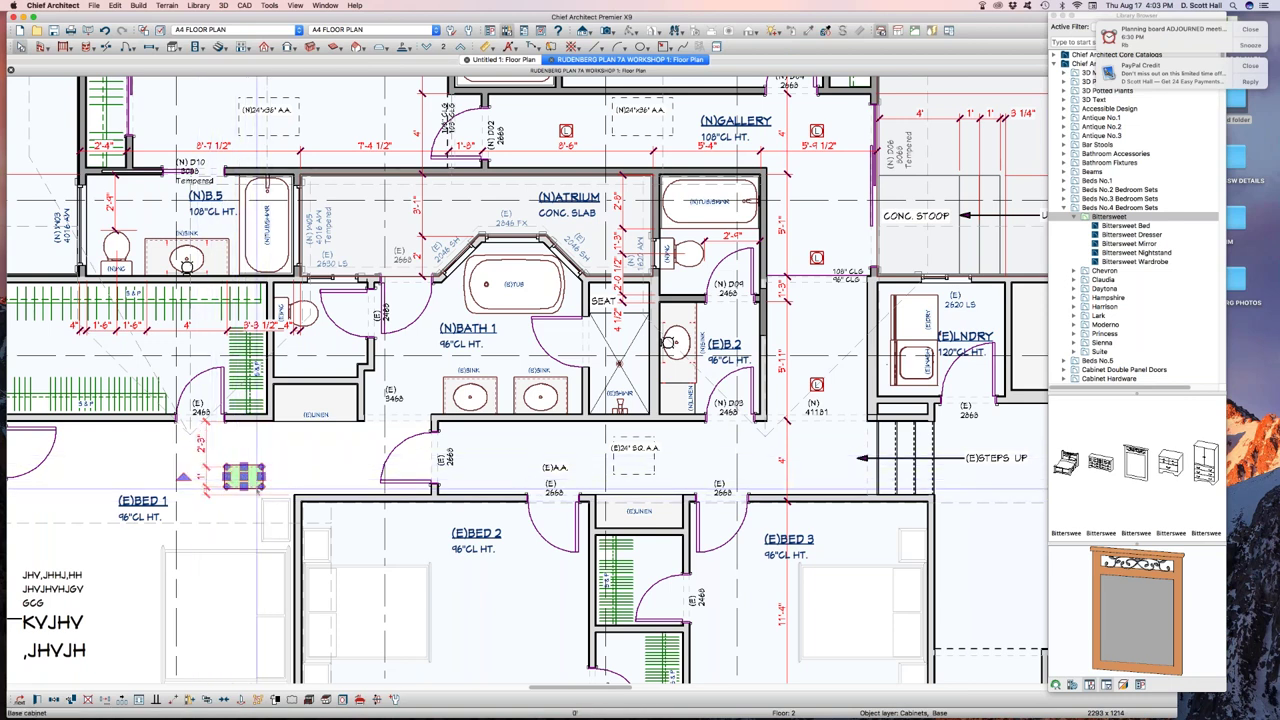
# - Set the primary movement method to Polar in the Behaviors preferences and move the base cabinet in bed 1 diagonally to test it
pyautogui.press('super+comma')
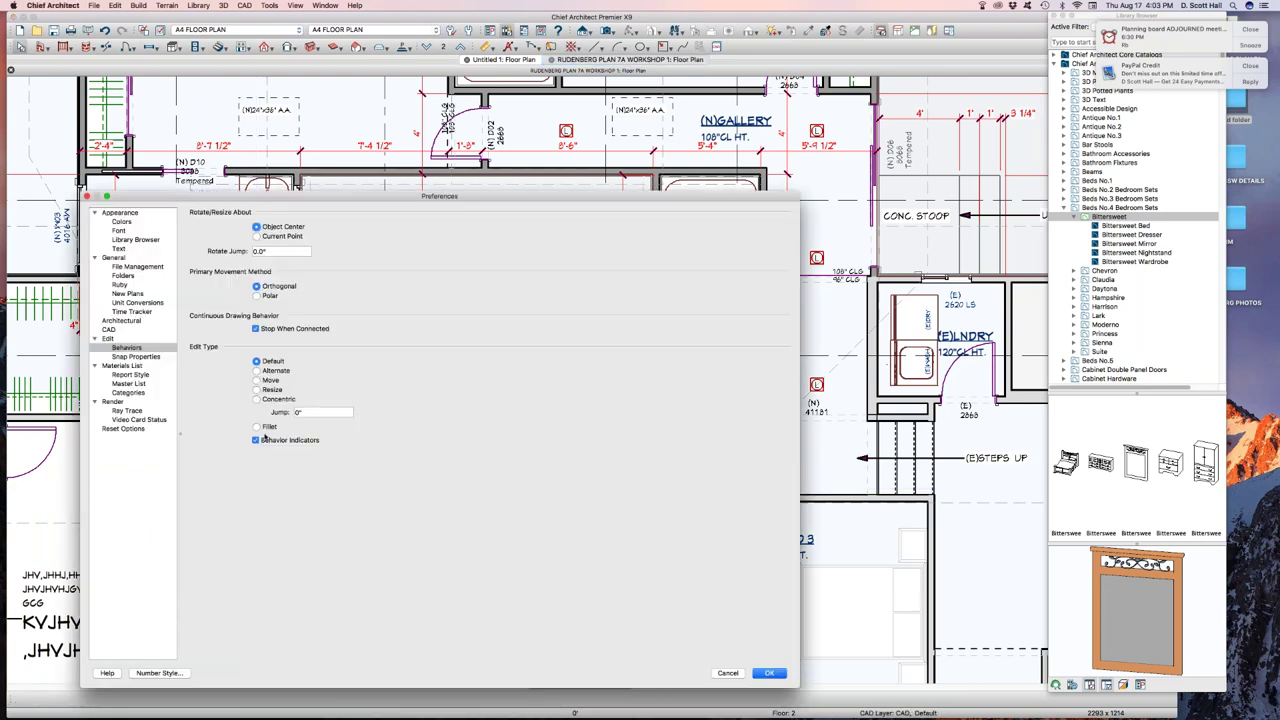
pyautogui.click(268, 296)
pyautogui.press('Return')
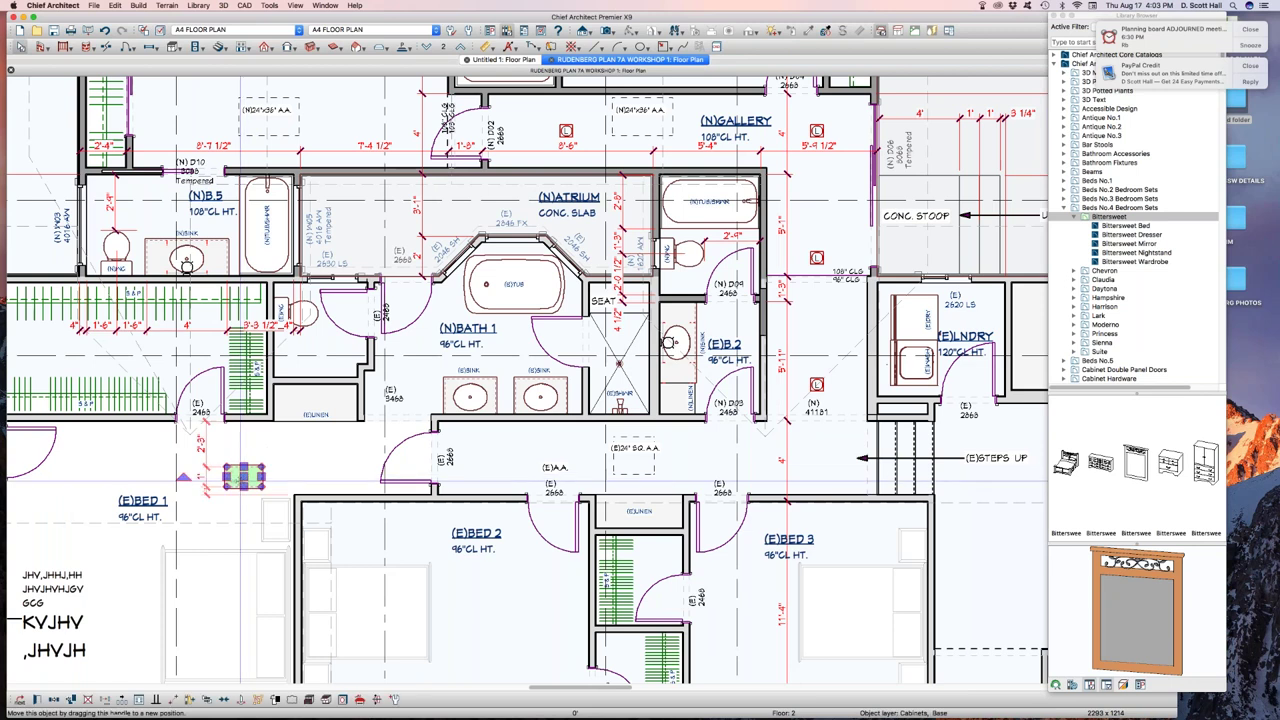
pyautogui.moveTo(244, 476)
pyautogui.mouseDown()
pyautogui.moveTo(208, 441)
pyautogui.moveTo(250, 498)
pyautogui.moveTo(285, 458)
pyautogui.moveTo(222, 430)
pyautogui.moveTo(232, 350)
pyautogui.moveTo(224, 512)
pyautogui.moveTo(196, 480)
pyautogui.moveTo(198, 434)
pyautogui.moveTo(200, 448)
pyautogui.moveTo(286, 438)
pyautogui.moveTo(218, 497)
pyautogui.moveTo(214, 438)
pyautogui.moveTo(230, 458)
pyautogui.mouseUp()
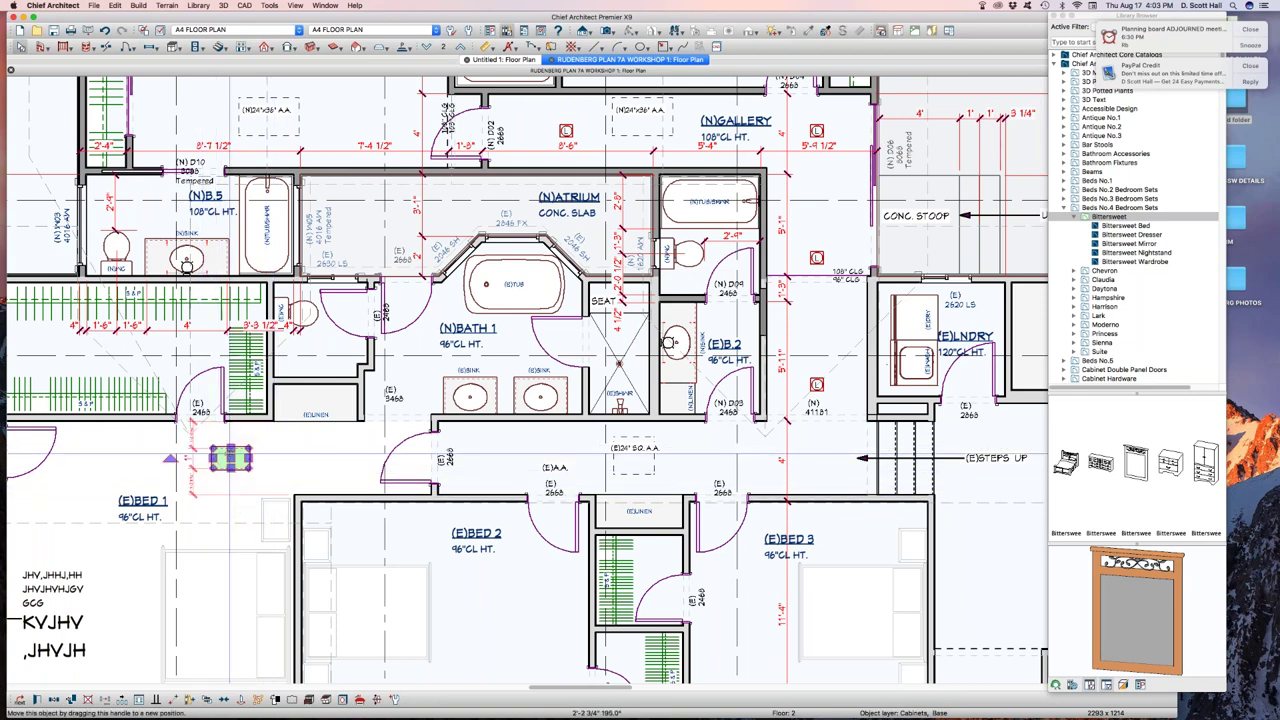
# - Review the remaining edit behavior preferences, including the edit types and behavior indicators
pyautogui.press('super+comma')
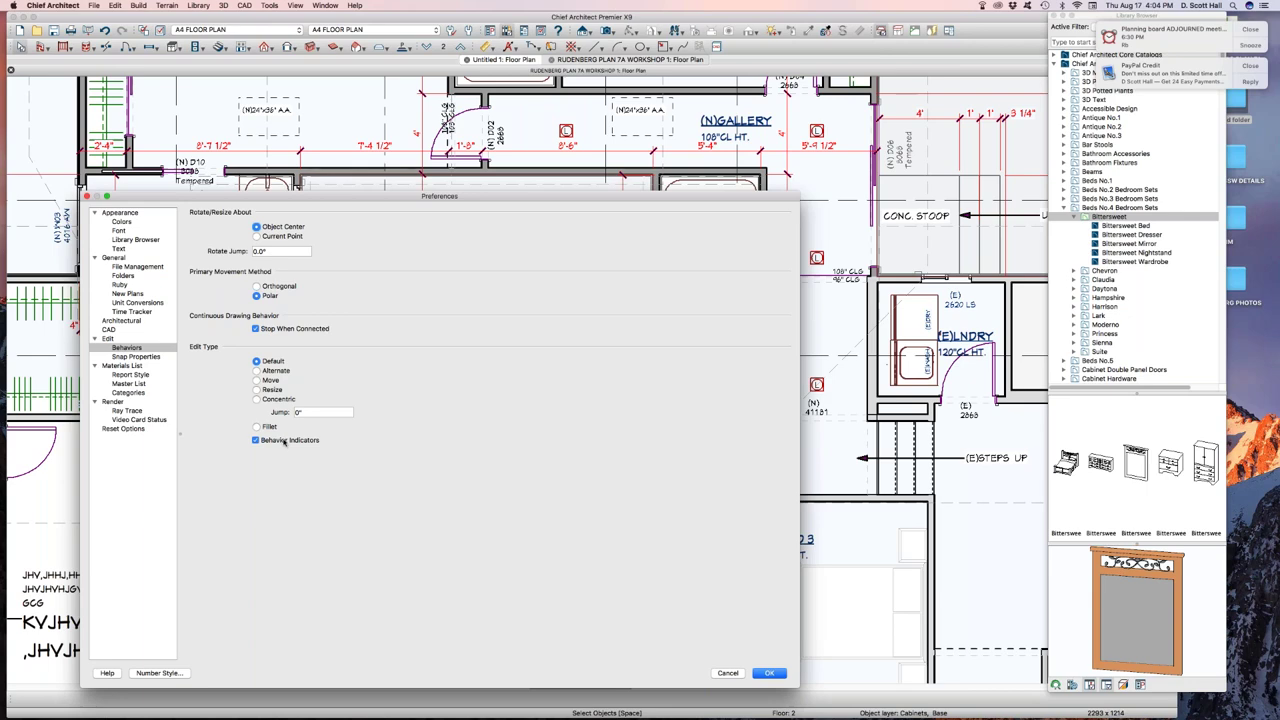
pyautogui.moveTo(280, 196); pyautogui.dragTo(604, 171)
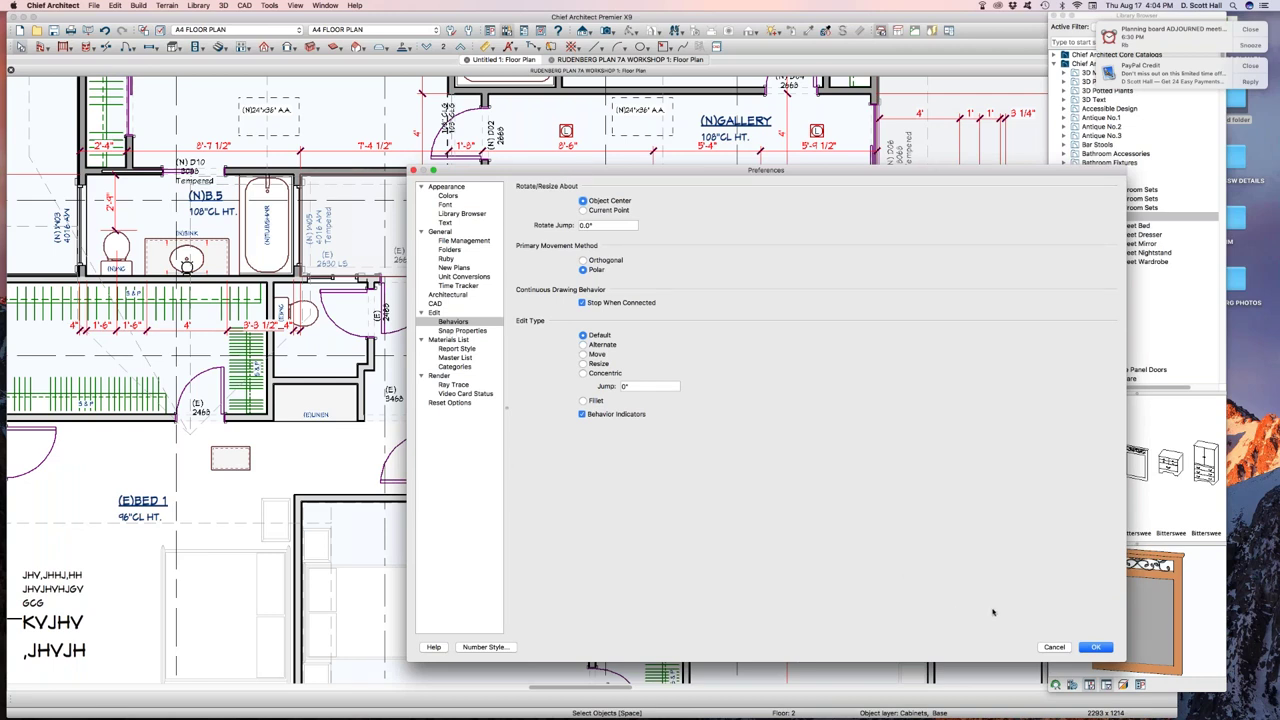
pyautogui.click(1096, 647)
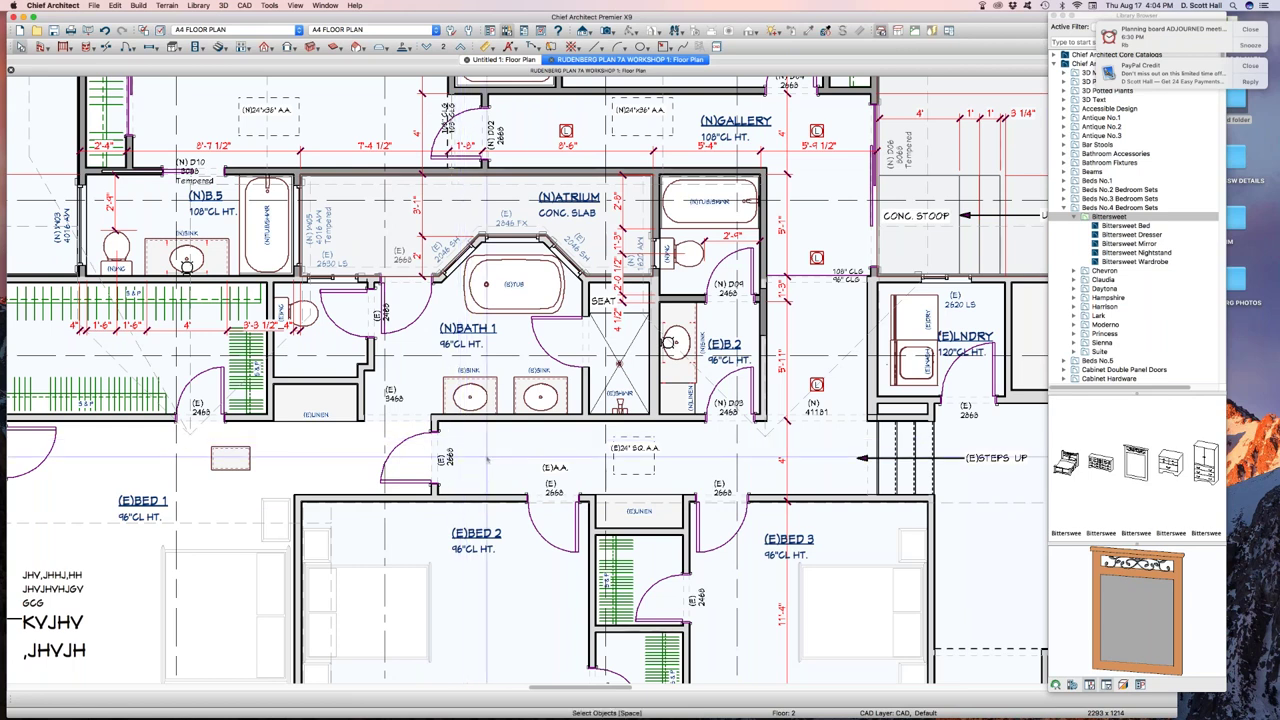
# - Set the snap distance to 20 pixels and the maximum bump distance to 100 pixels in the Snap Properties preferences and apply them
pyautogui.press('super+comma')
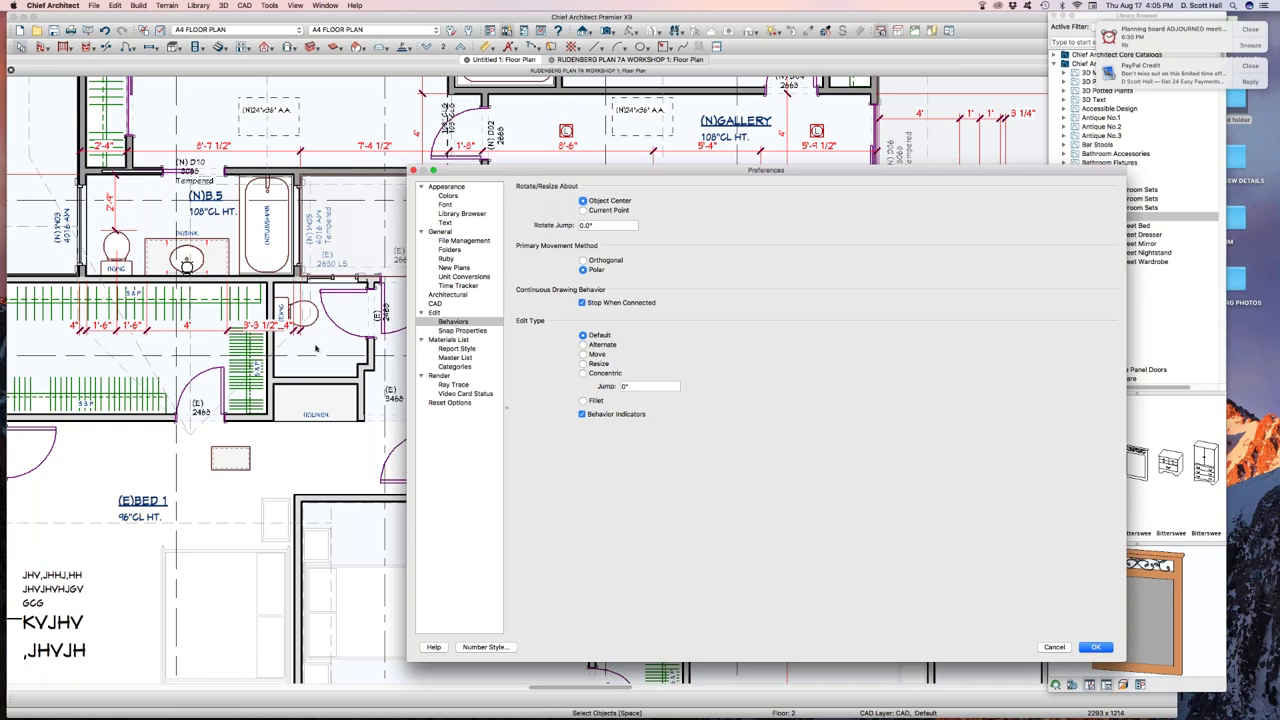
pyautogui.click(458, 332)
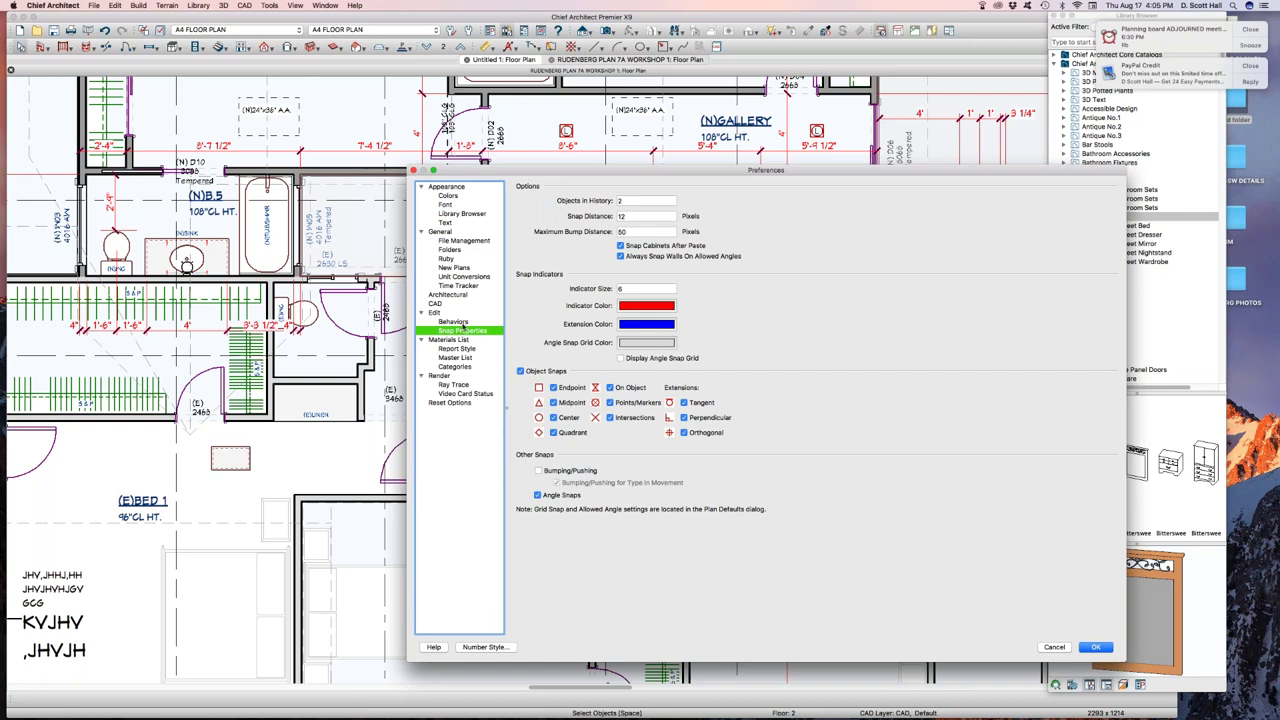
pyautogui.press('Tab')
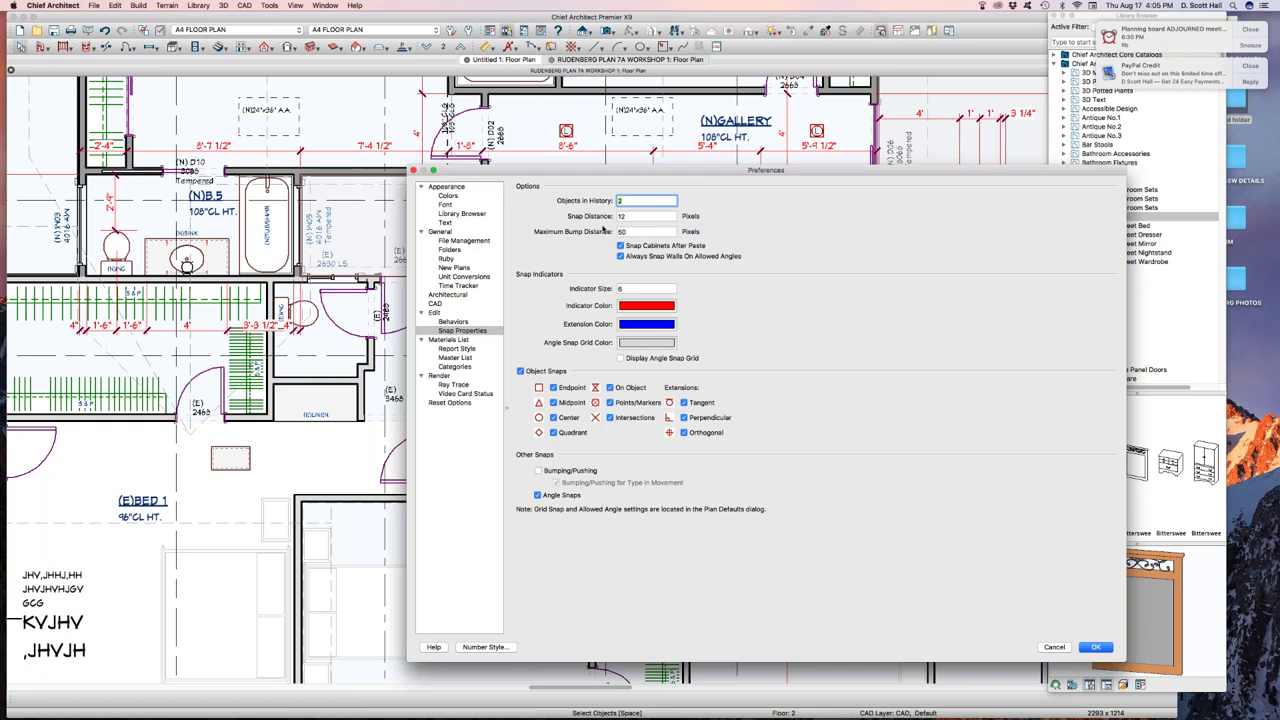
pyautogui.press('Tab')
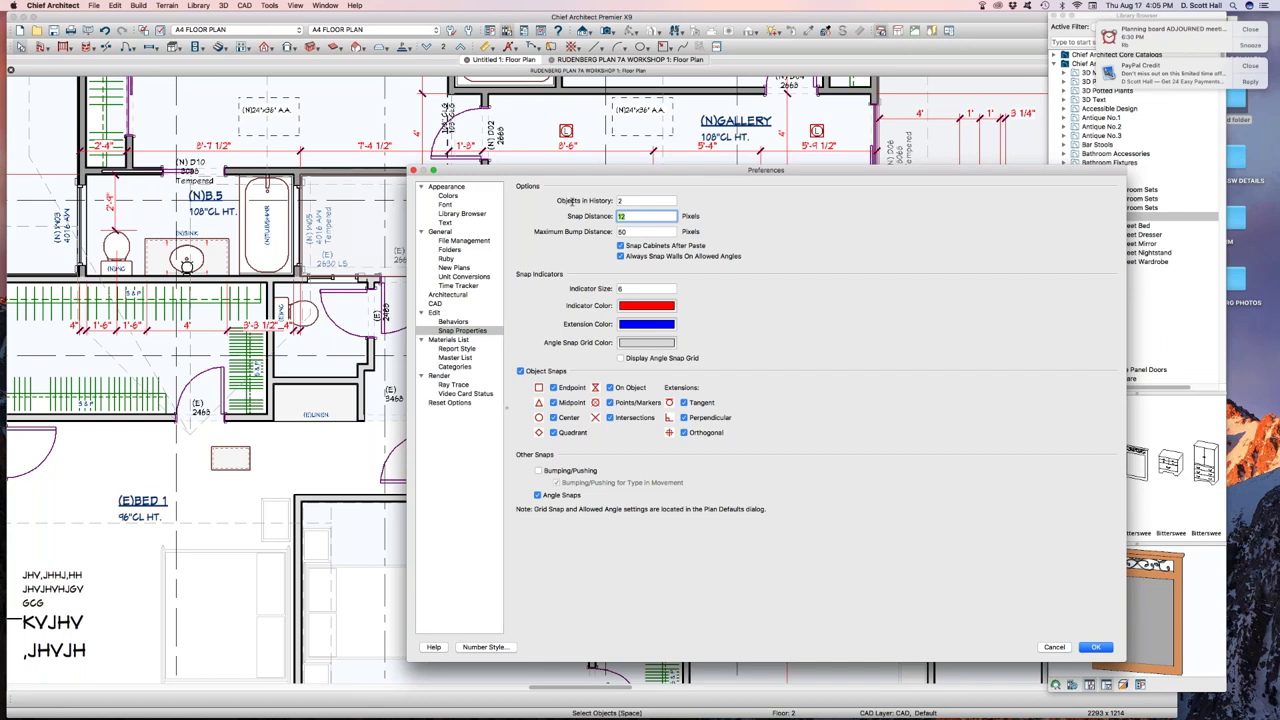
pyautogui.write('20')
pyautogui.press('Tab')
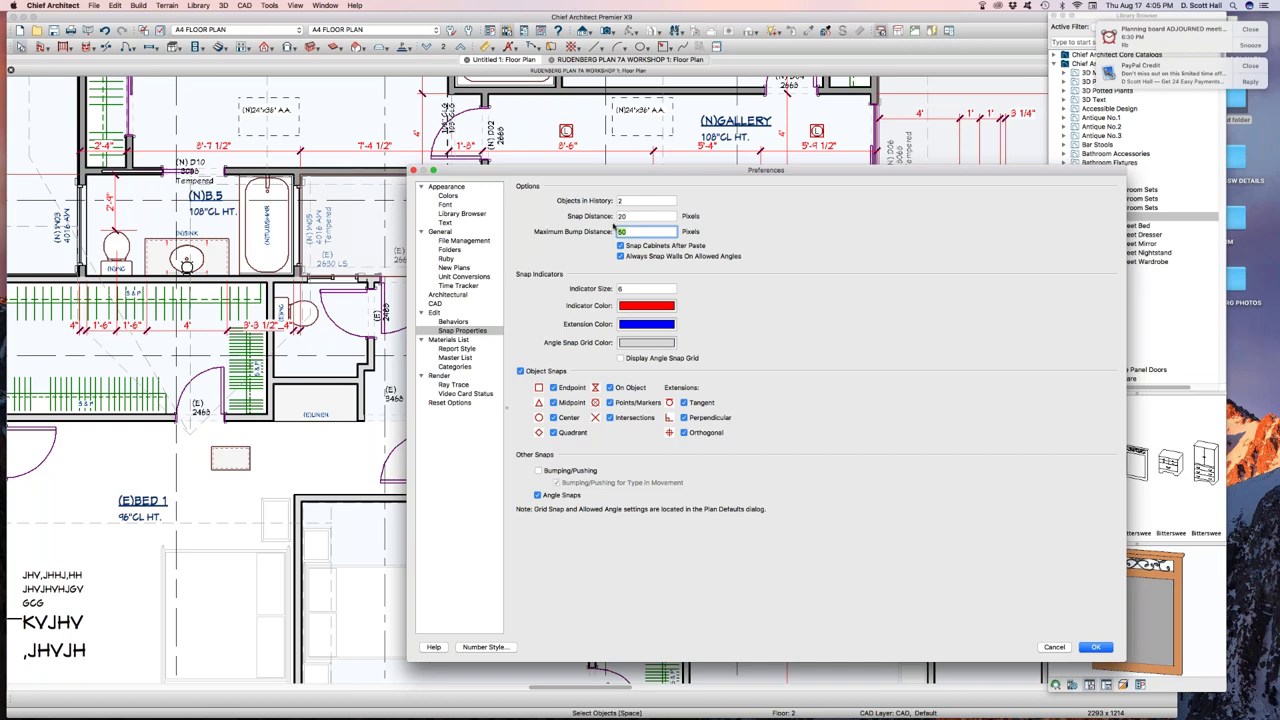
pyautogui.write('100')
pyautogui.press('Return')
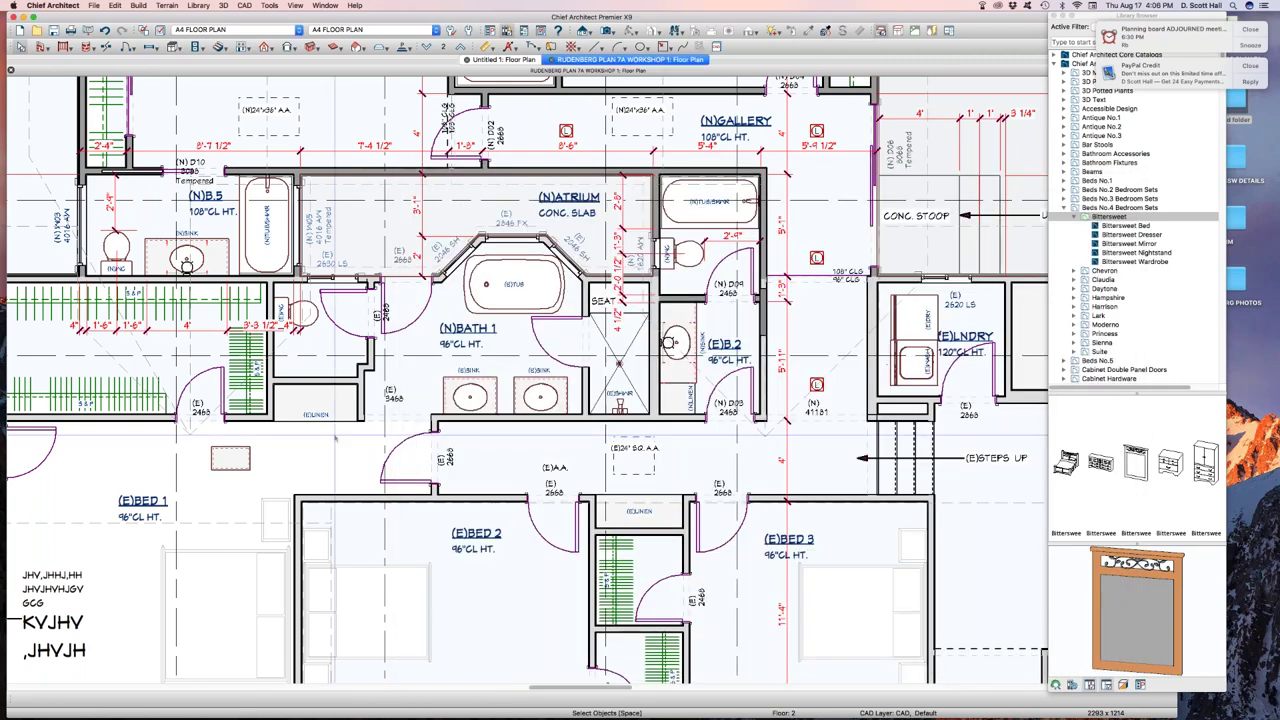
# - Try moving the base cabinet below the sink in bath 2 up to the wall above the sink to test the snap settings
pyautogui.click(677, 372)
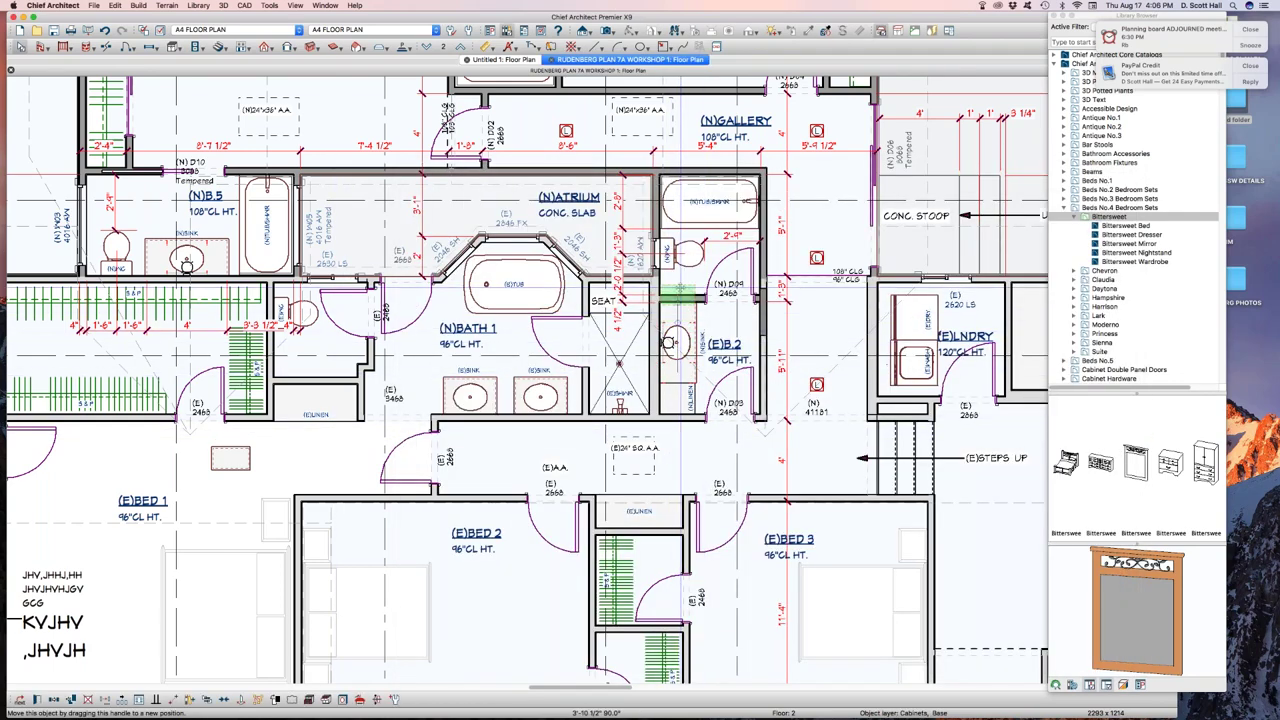
pyautogui.moveTo(677, 372); pyautogui.dragTo(679, 300)
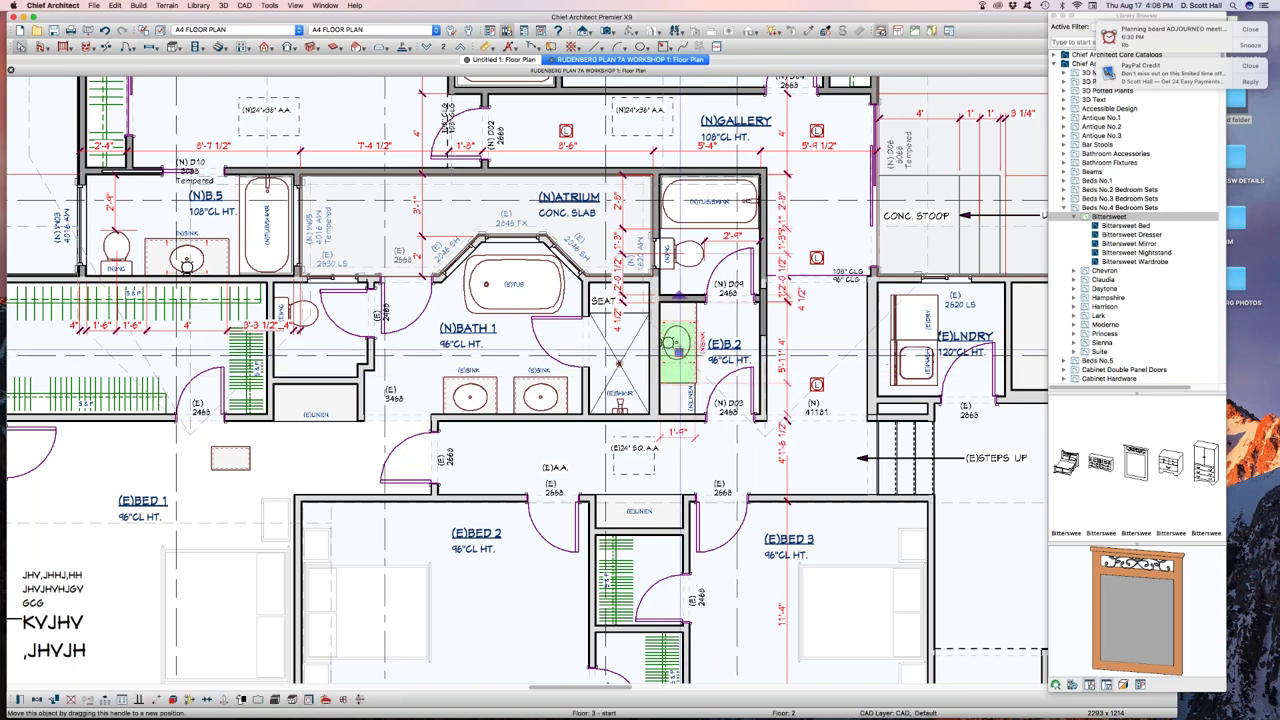
pyautogui.press('Escape')
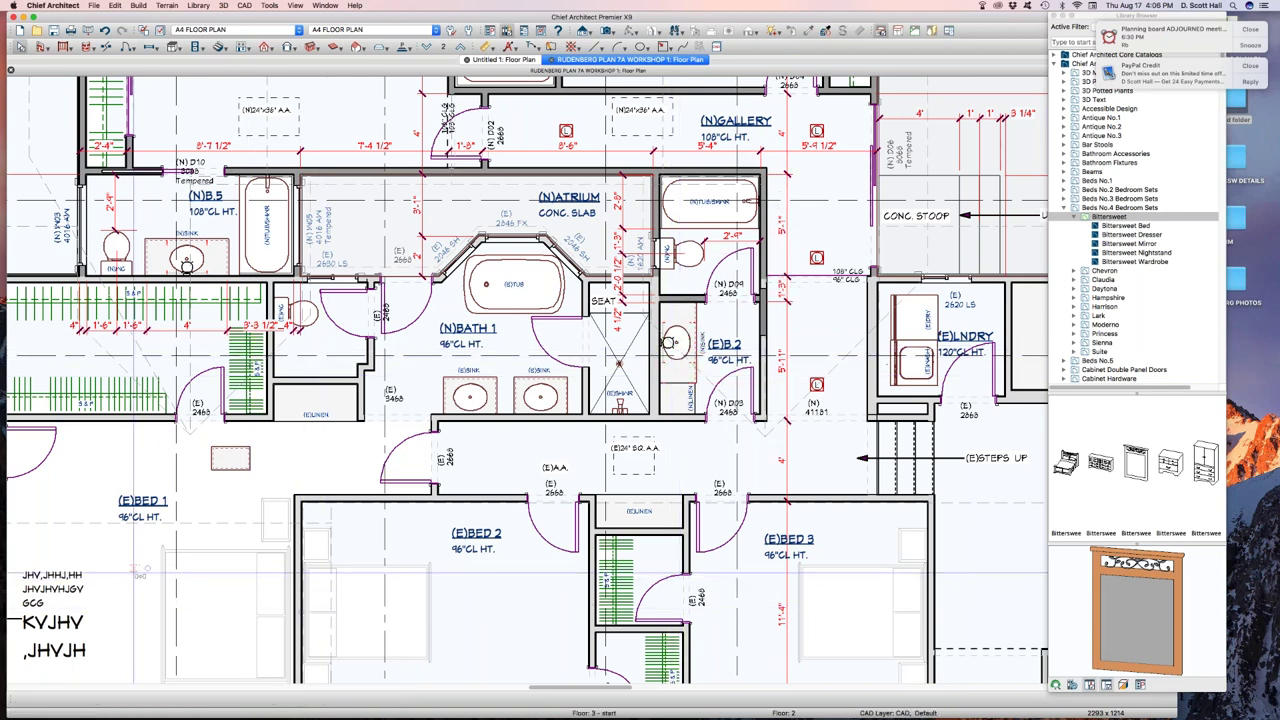
# - Turn on Bumping/Pushing in the Snap Properties preferences and move the base cabinet in bed 1 up against the sink cabinet
pyautogui.click(134, 569)
pyautogui.moveTo(134, 569)
pyautogui.mouseDown()
pyautogui.moveTo(160, 607)
pyautogui.moveTo(120, 548)
pyautogui.moveTo(128, 595)
pyautogui.moveTo(133, 584)
pyautogui.mouseUp()
pyautogui.scroll(3, 140, 600)
pyautogui.press('super+comma')
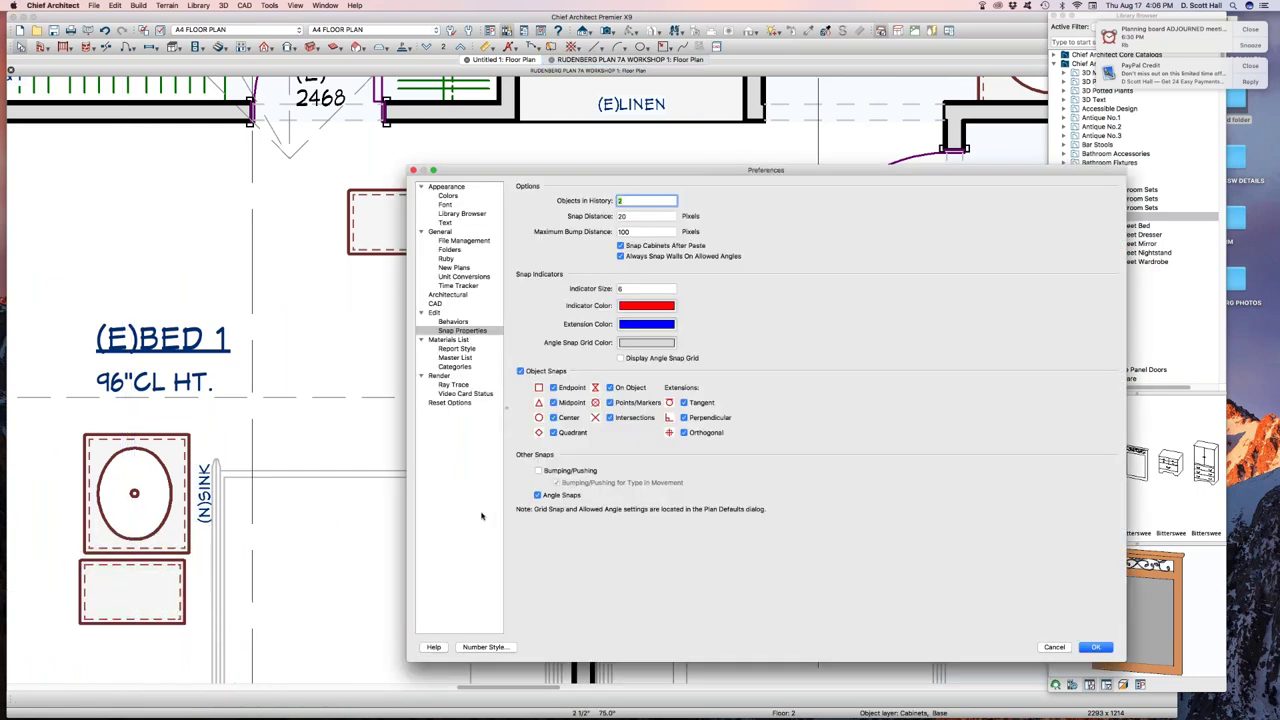
pyautogui.click(562, 472)
pyautogui.press('Return')
pyautogui.click(132, 592)
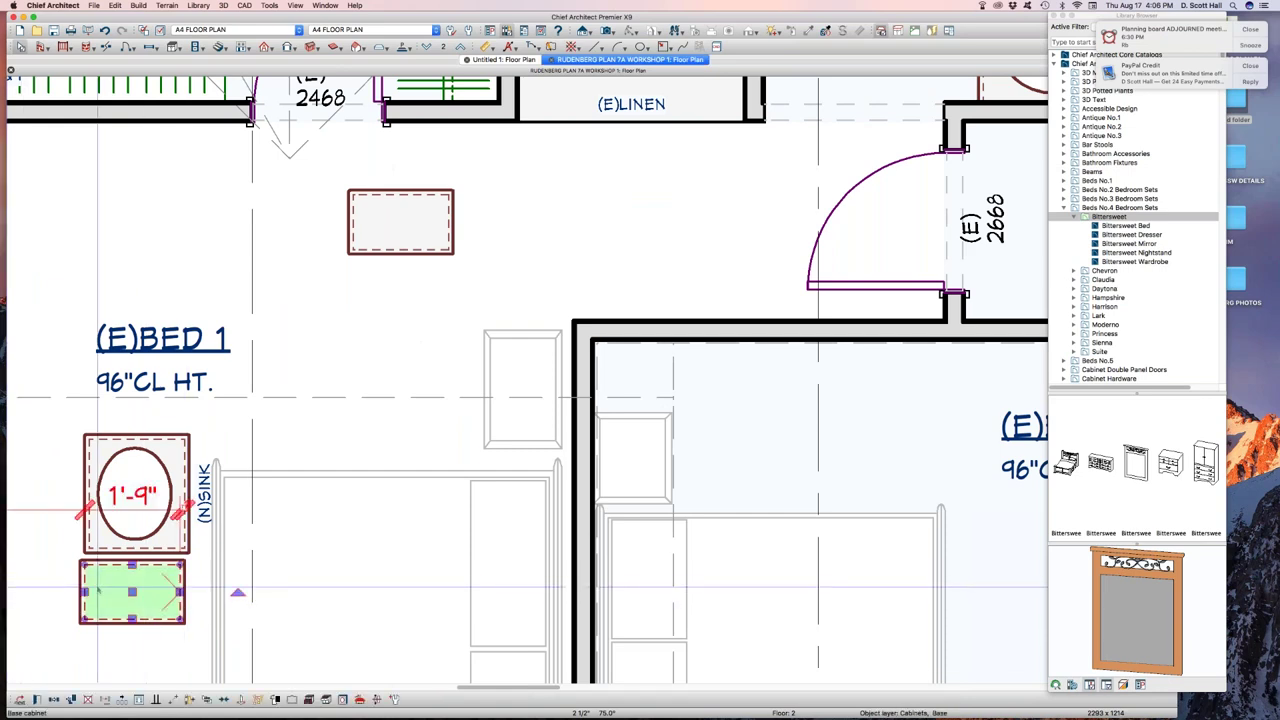
pyautogui.moveTo(132, 592); pyautogui.dragTo(137, 550)
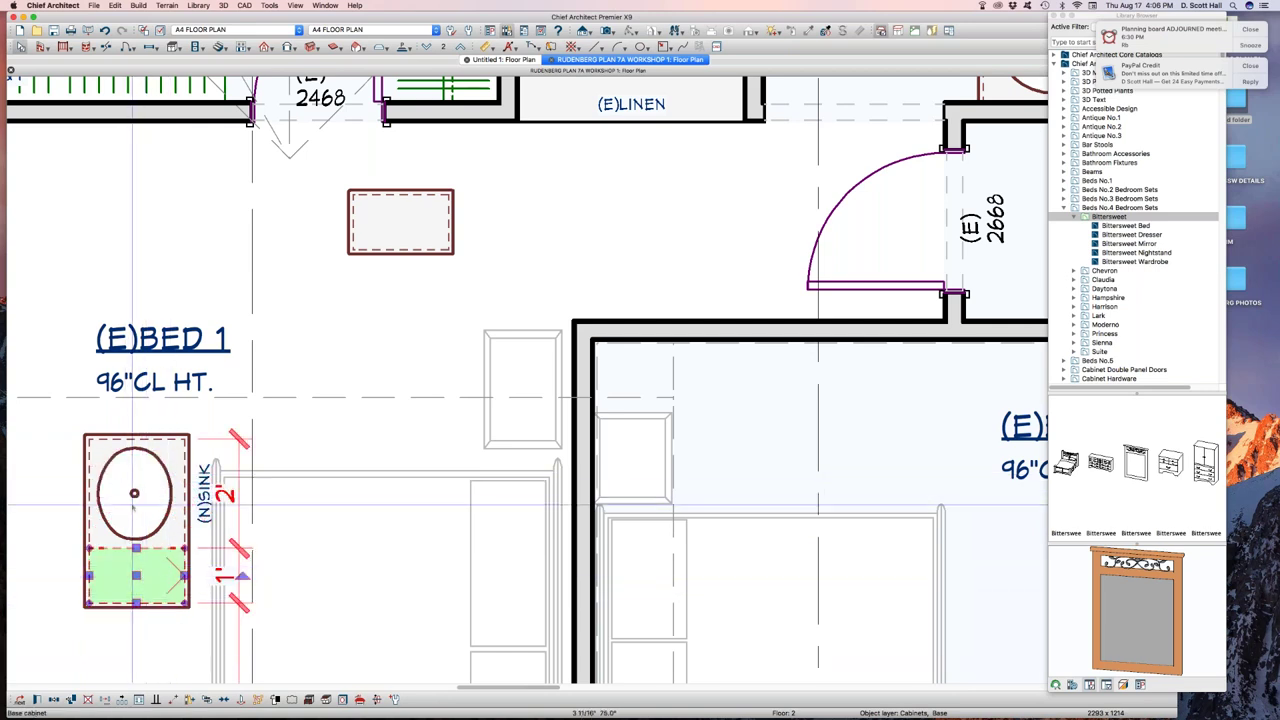
# - Review the Snap Cabinets After Paste, Always Snap Walls On Allowed Angles and snap indicator options in the Snap Properties preferences
pyautogui.press('super+comma')
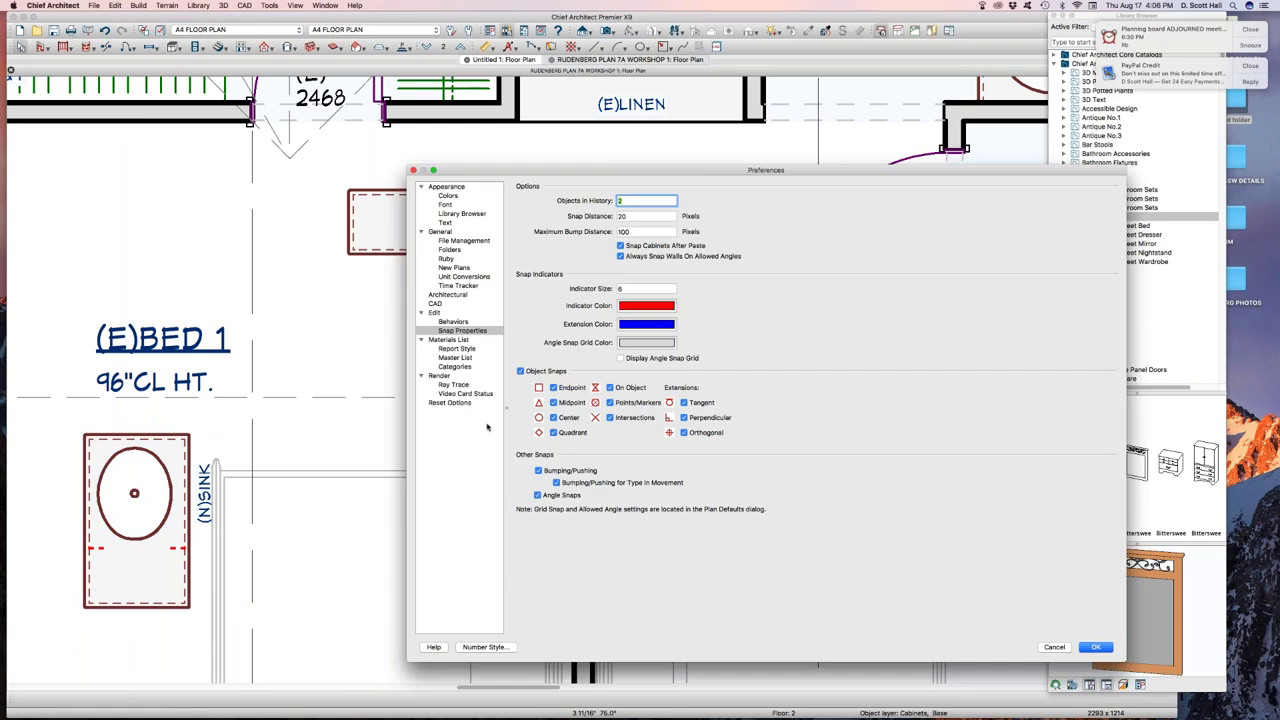
pyautogui.press('Tab')
pyautogui.press('Tab')
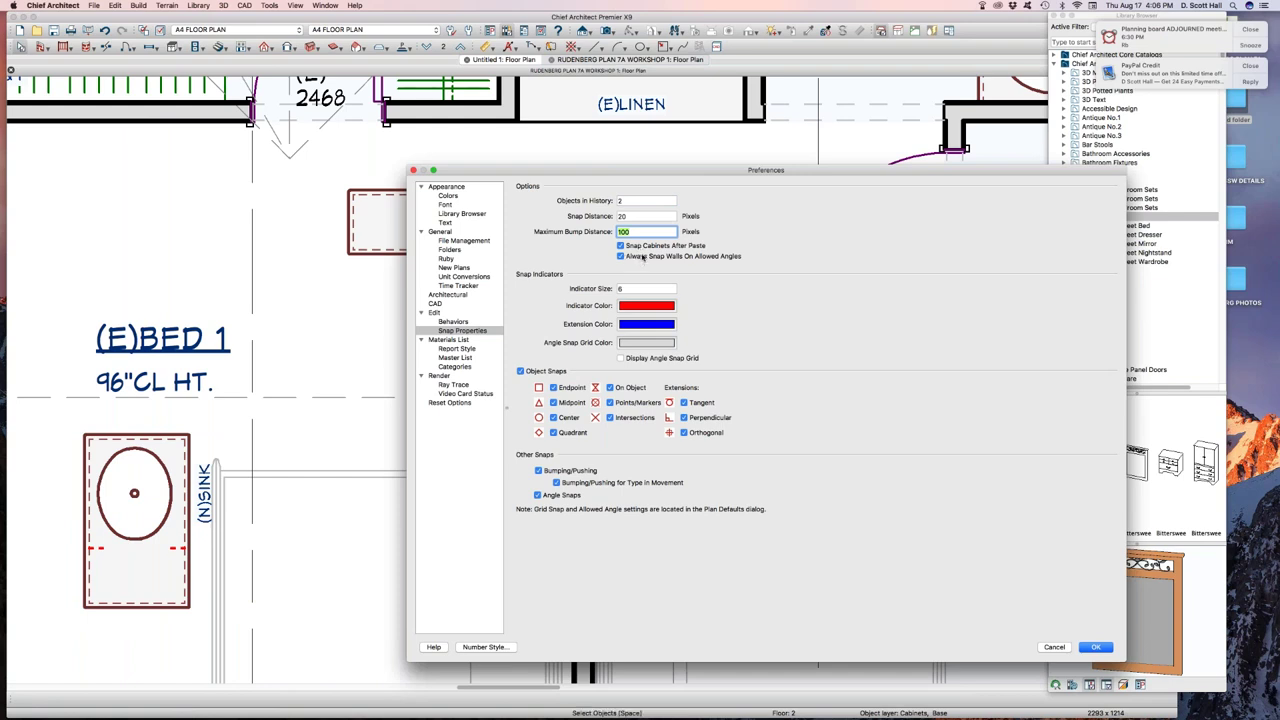
pyautogui.press('Tab')
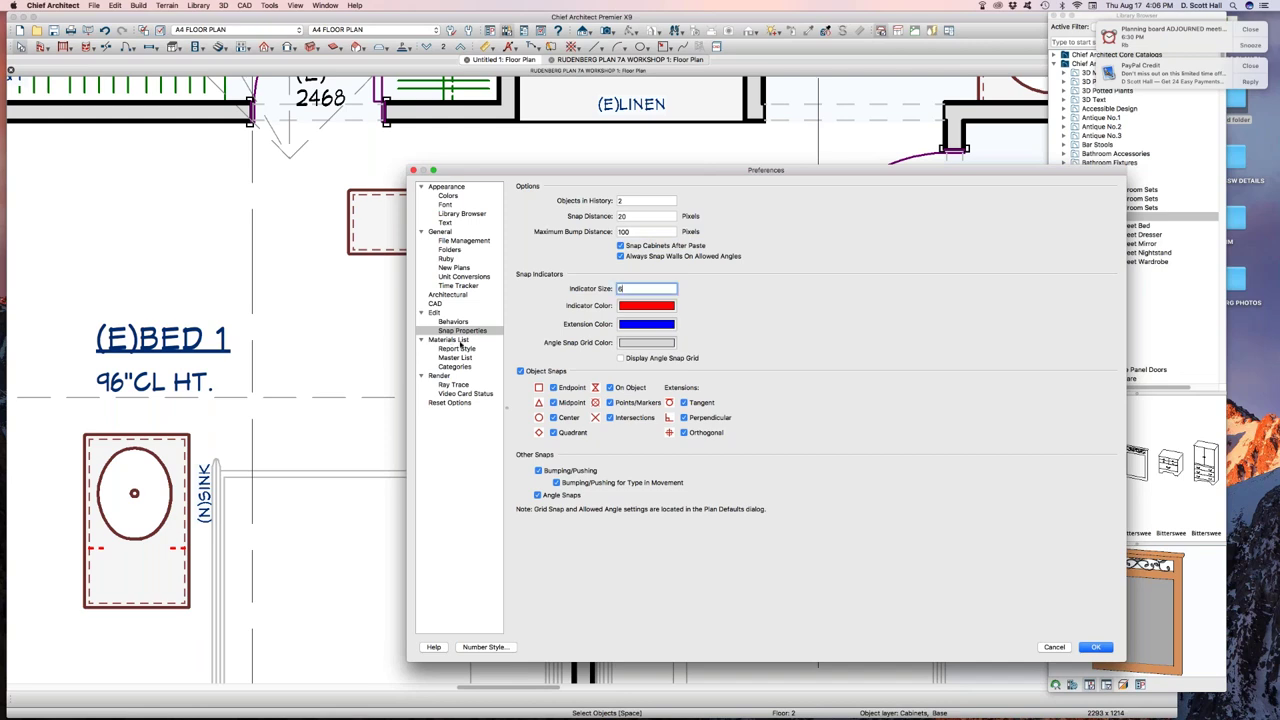
pyautogui.moveTo(588, 177); pyautogui.dragTo(643, 90)
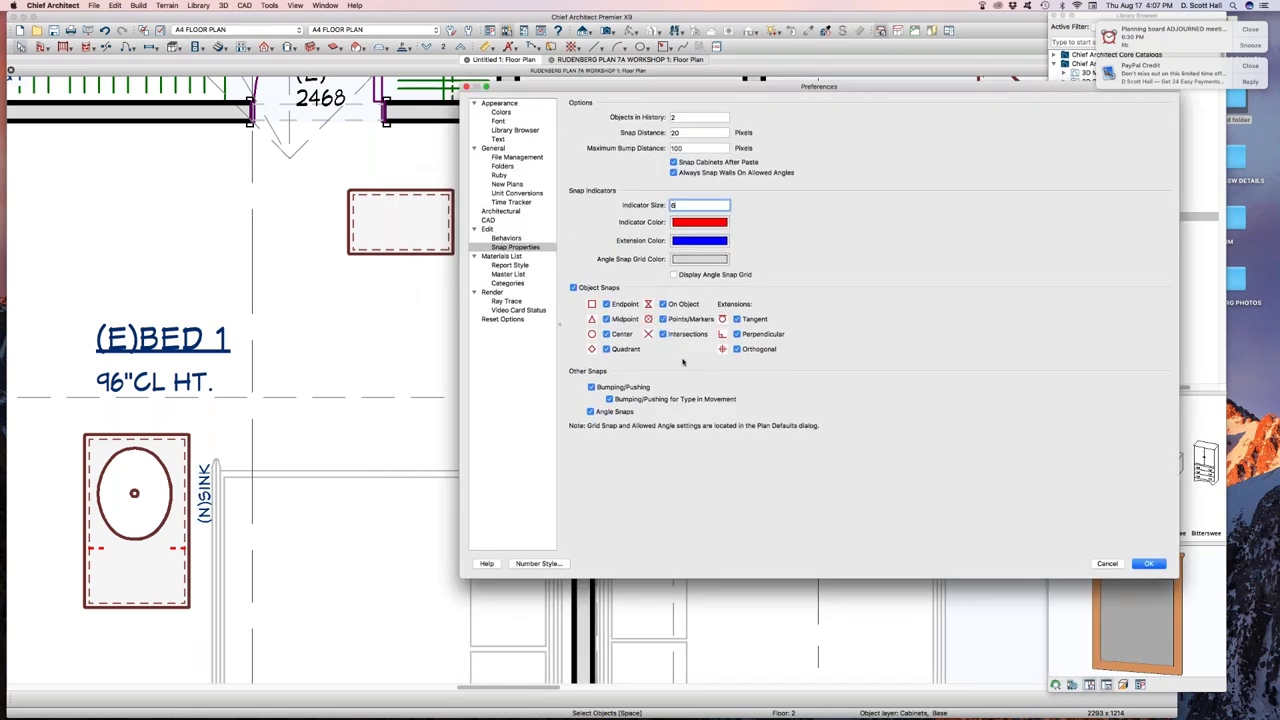
pyautogui.doubleClick(683, 204)
pyautogui.click(1150, 563)
# - Duplicate the standalone base cabinet near the bed 1 doorway so the copy sits directly below the original
pyautogui.click(137, 513)
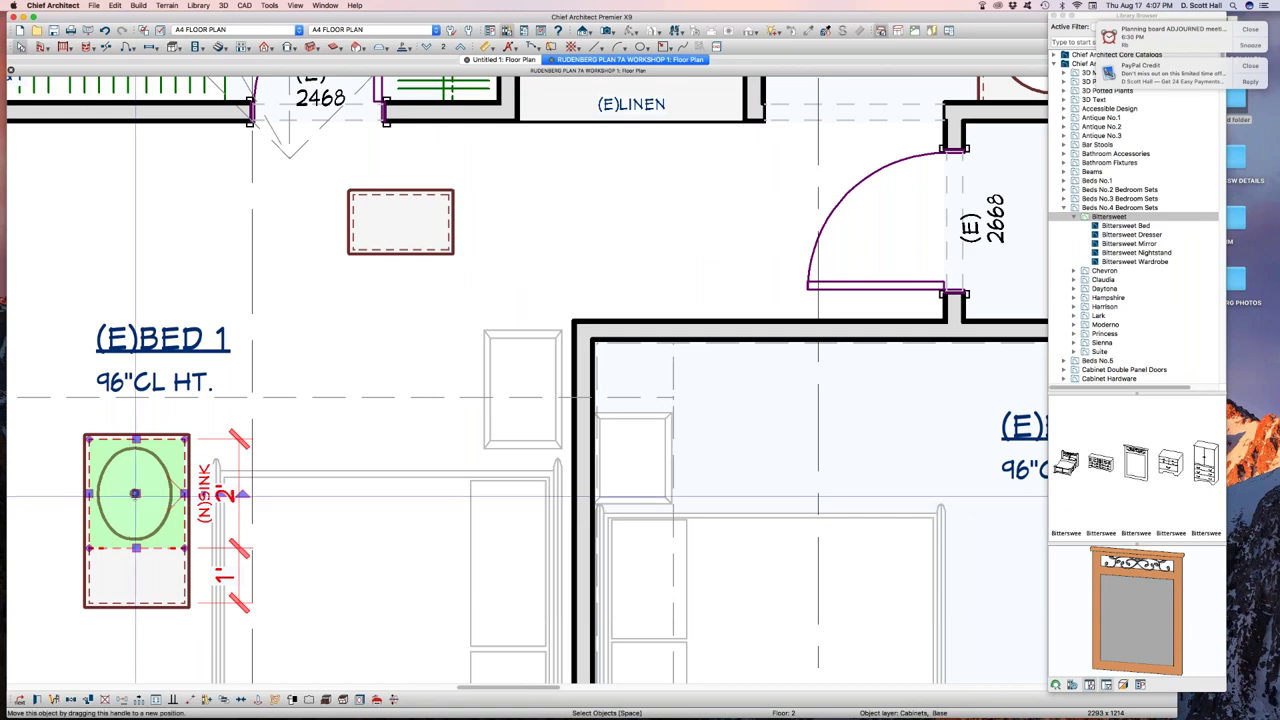
pyautogui.click(391, 222)
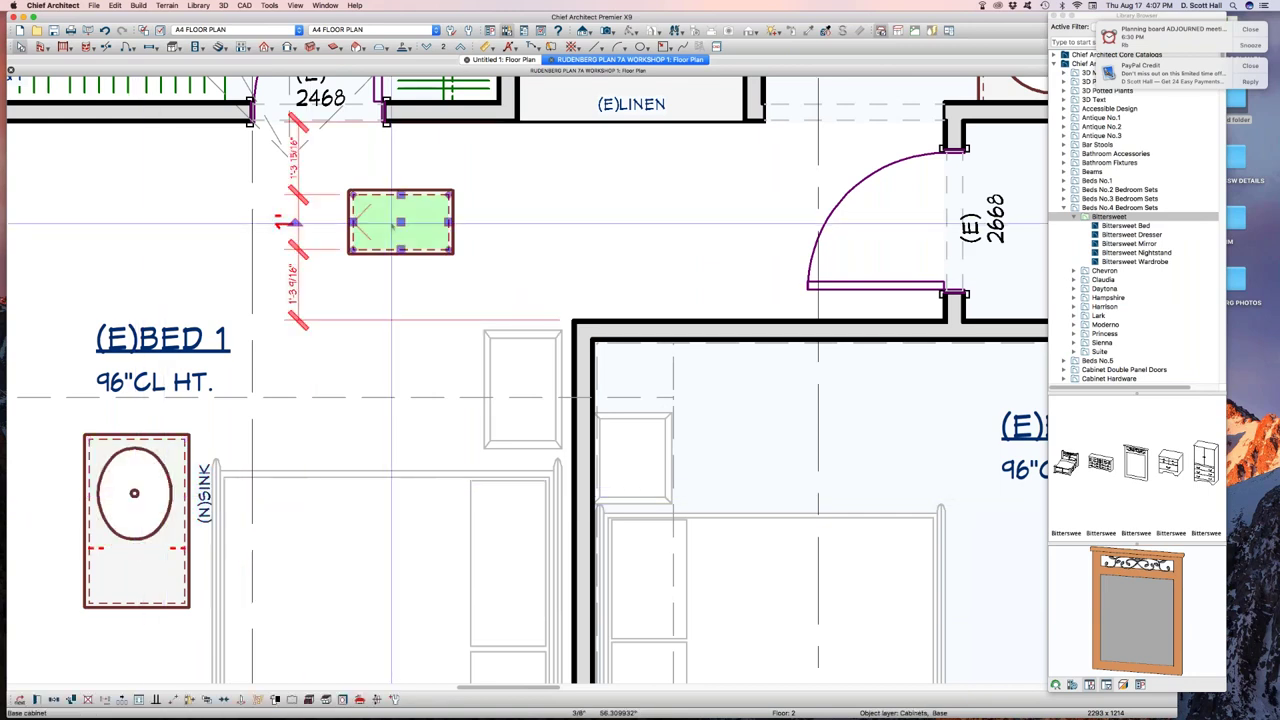
pyautogui.moveTo(400, 222); pyautogui.dragTo(393, 252)
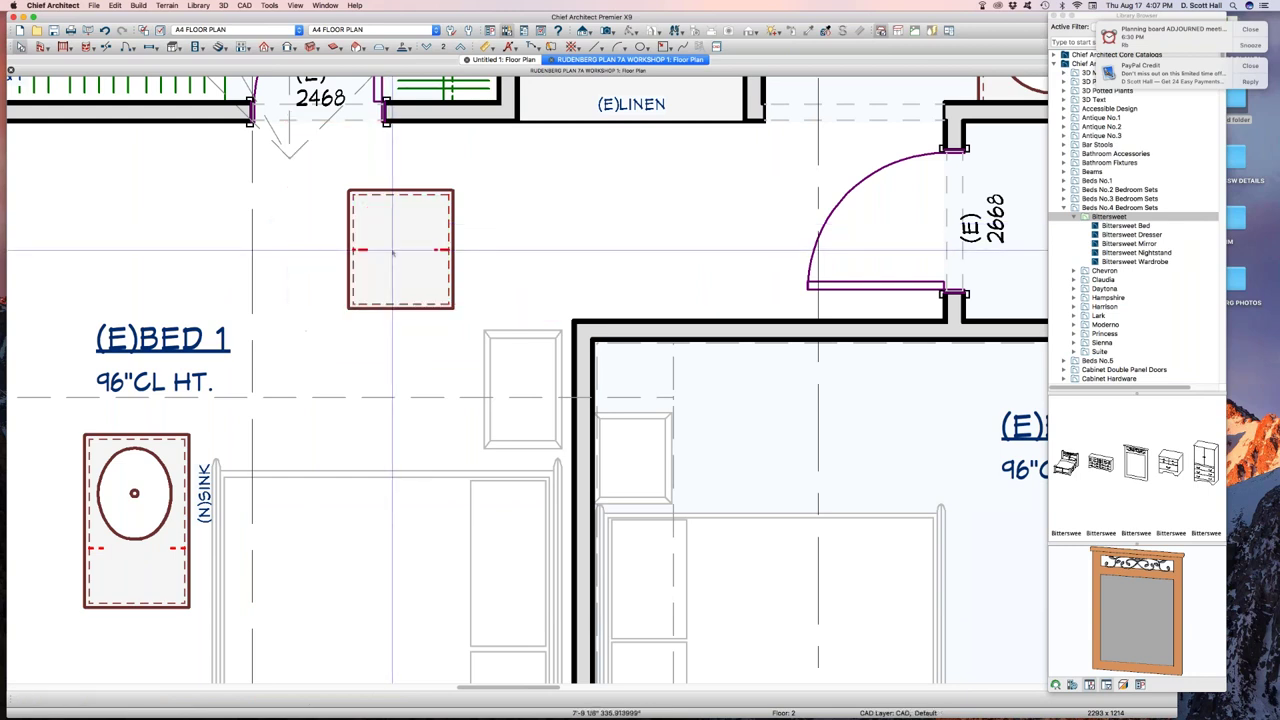
# - Check the snap properties and draw a horizontal CAD line about 3'-1 3/4" long above the bed 1 room label
pyautogui.press('super+comma')
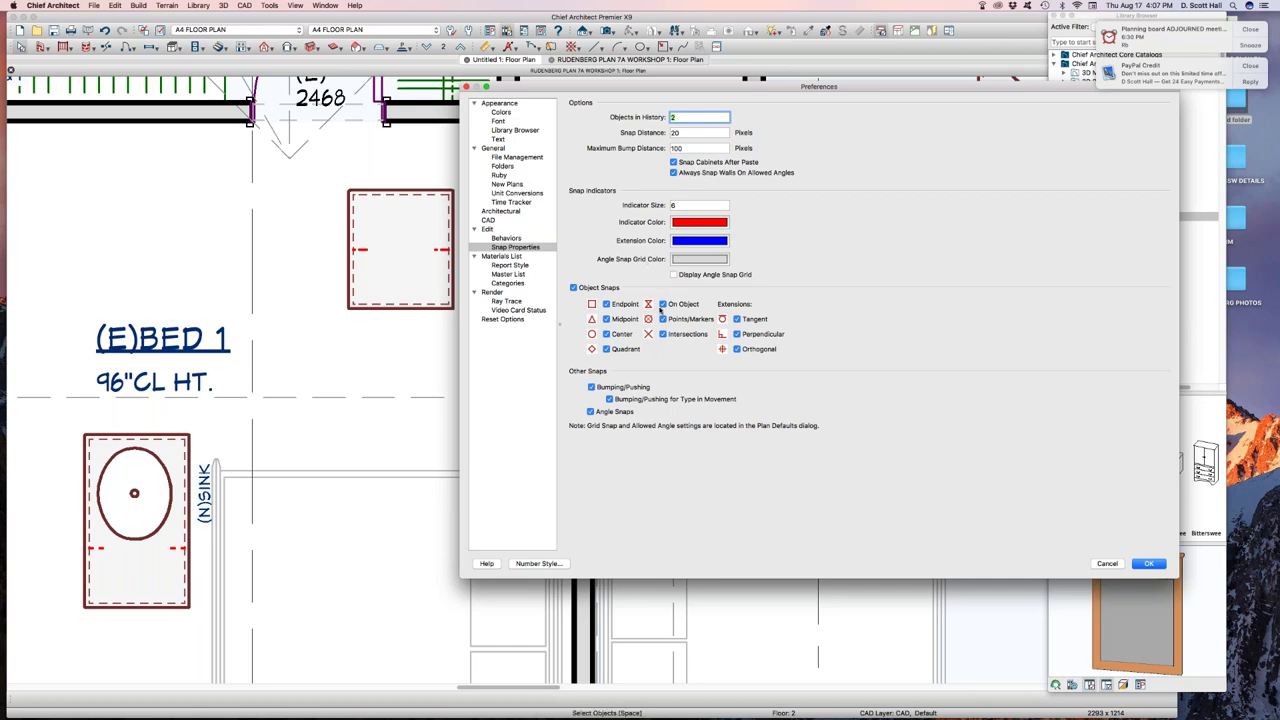
pyautogui.click(1148, 563)
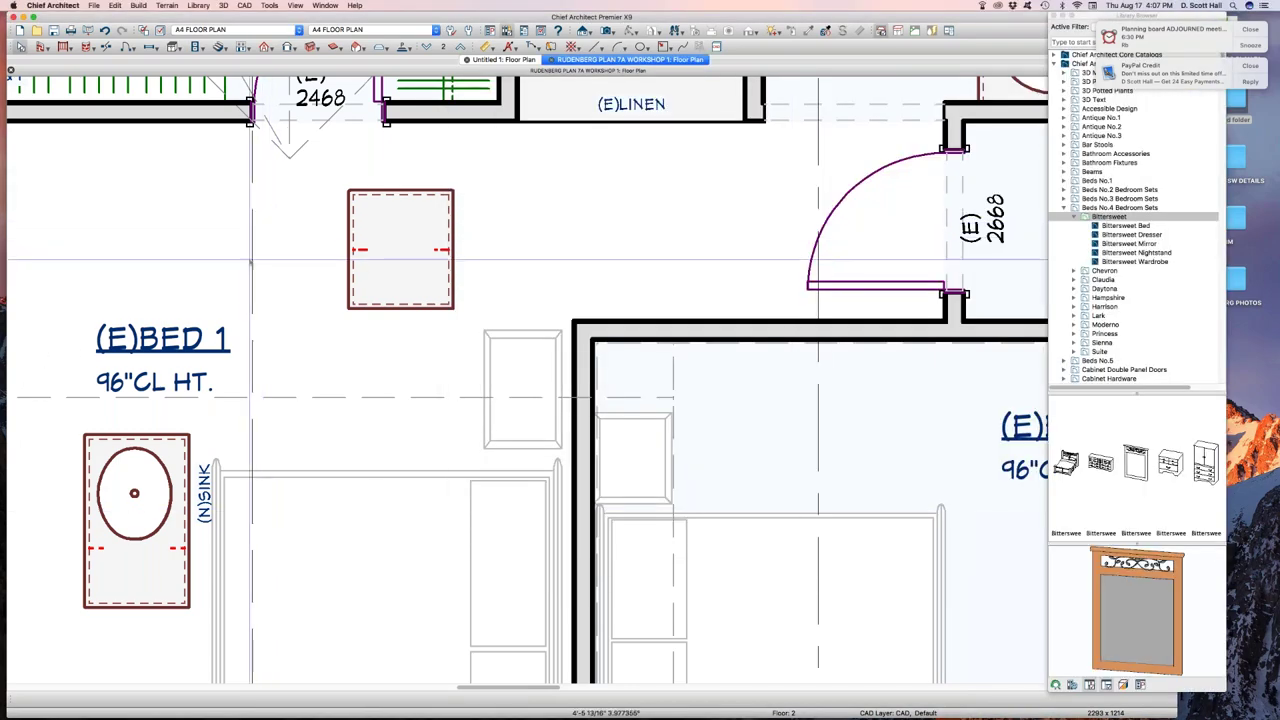
pyautogui.click(279, 248)
pyautogui.press('Escape')
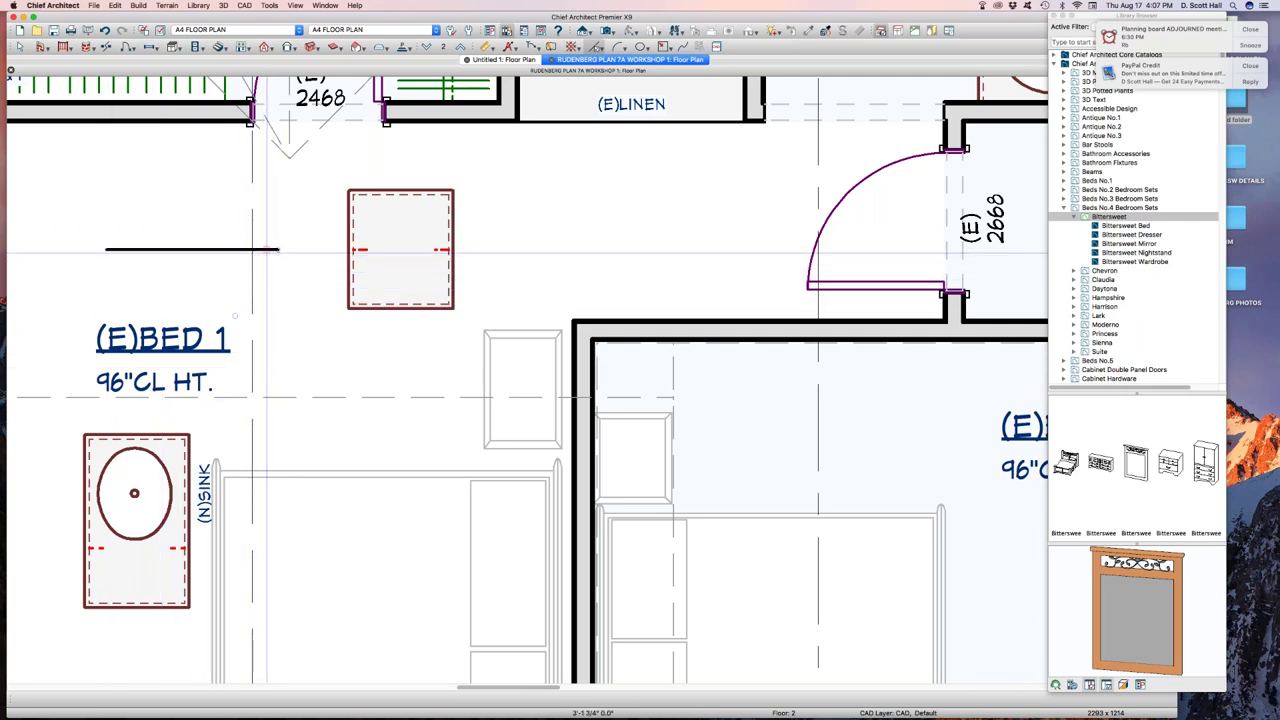
# - Swing the cabinet-side end of the horizontal CAD line downward so the line is about 3'-1" long at 345°
pyautogui.click(277, 250)
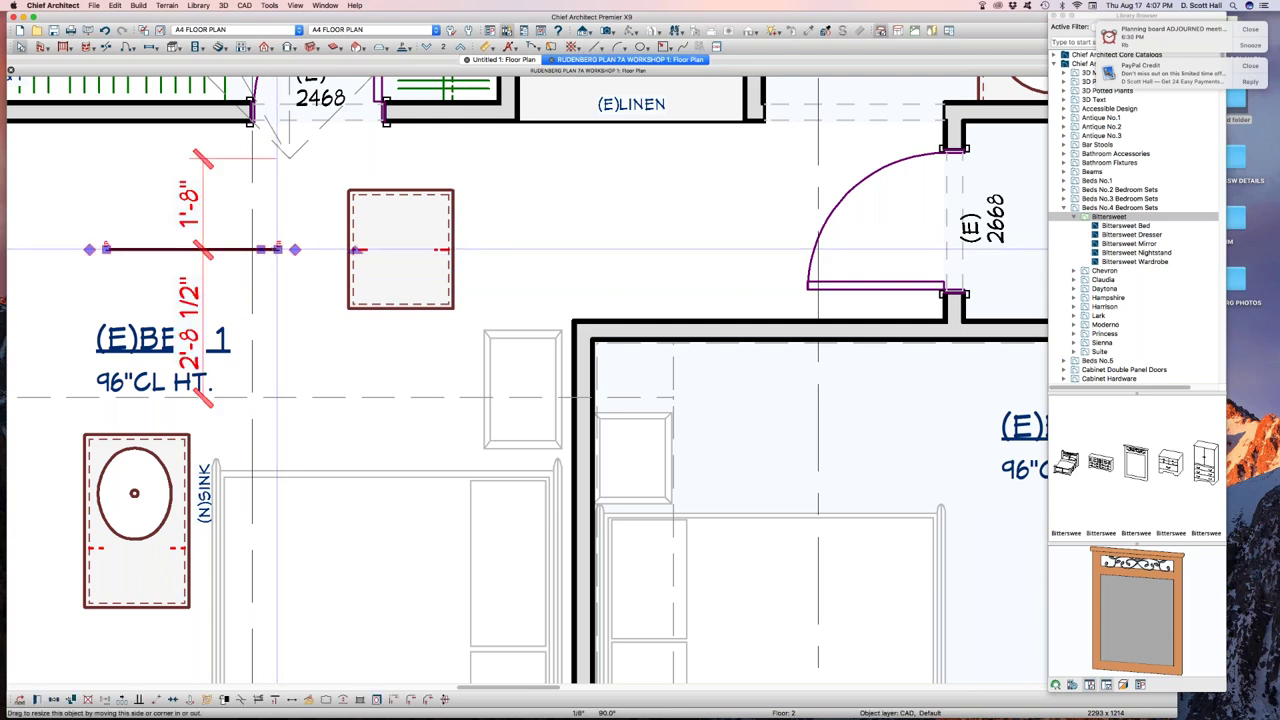
pyautogui.press('Escape')
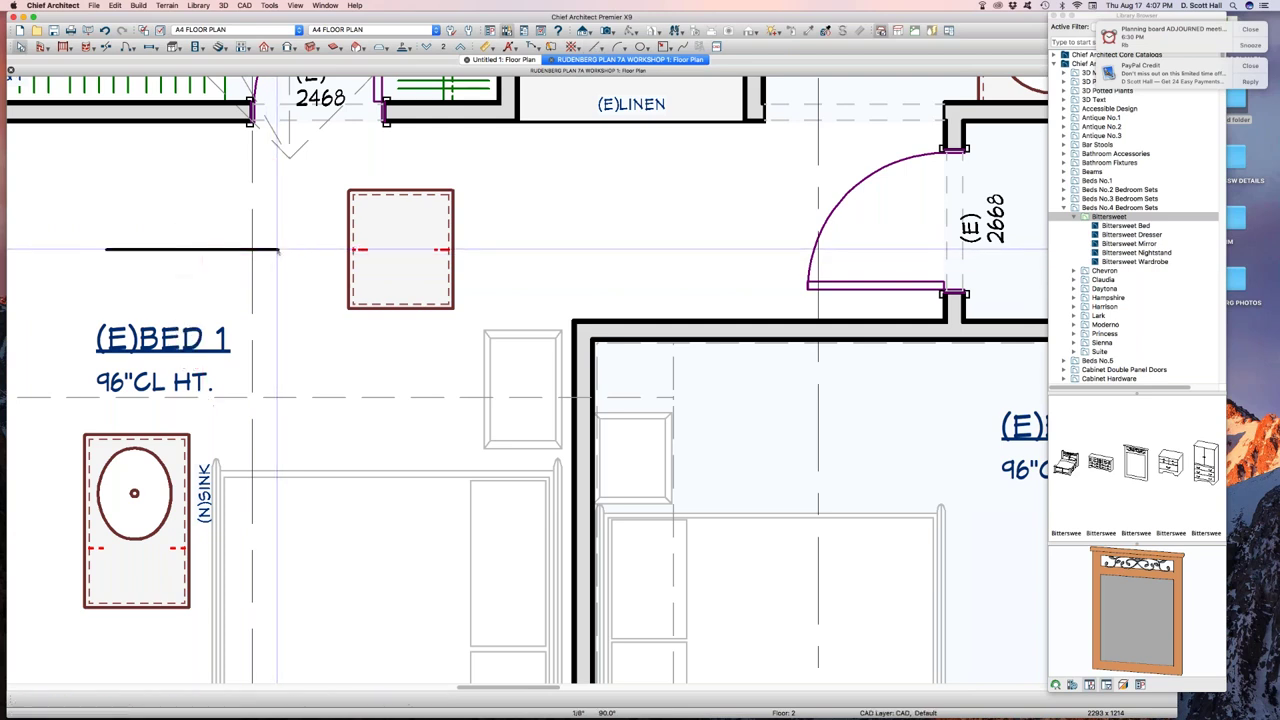
pyautogui.click(272, 250)
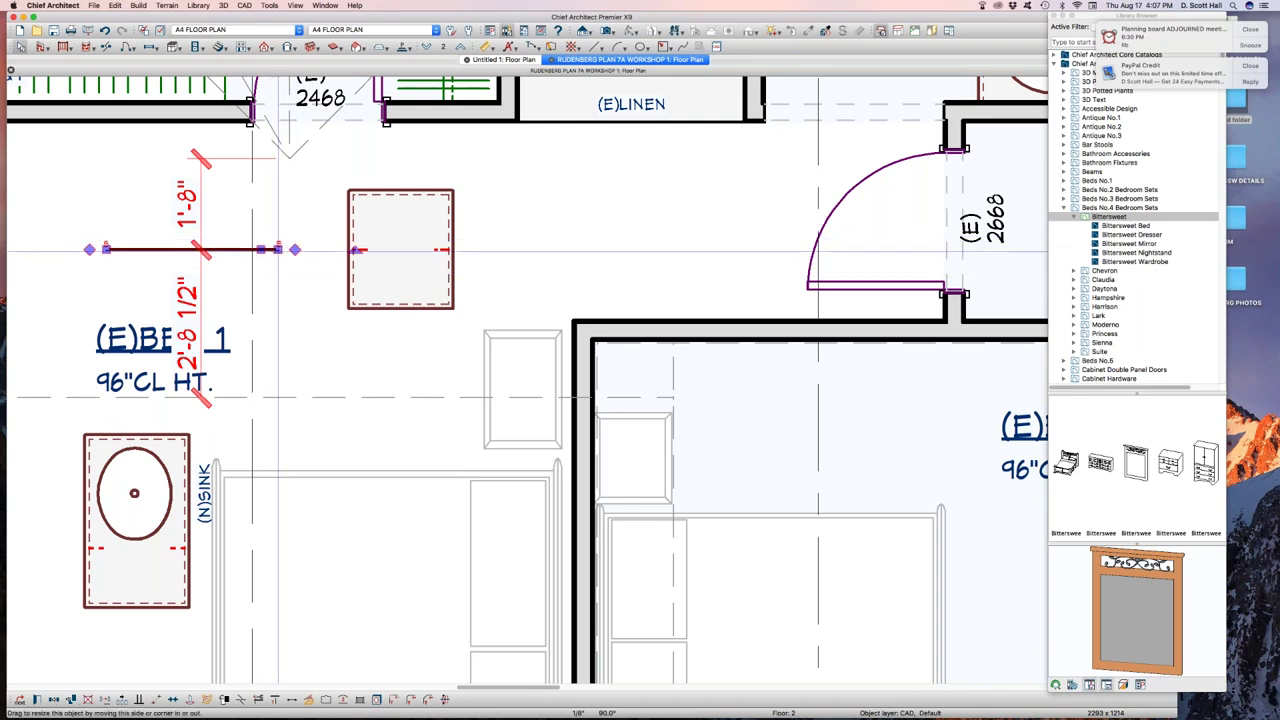
pyautogui.moveTo(278, 249); pyautogui.dragTo(270, 292)
pyautogui.press('Escape')
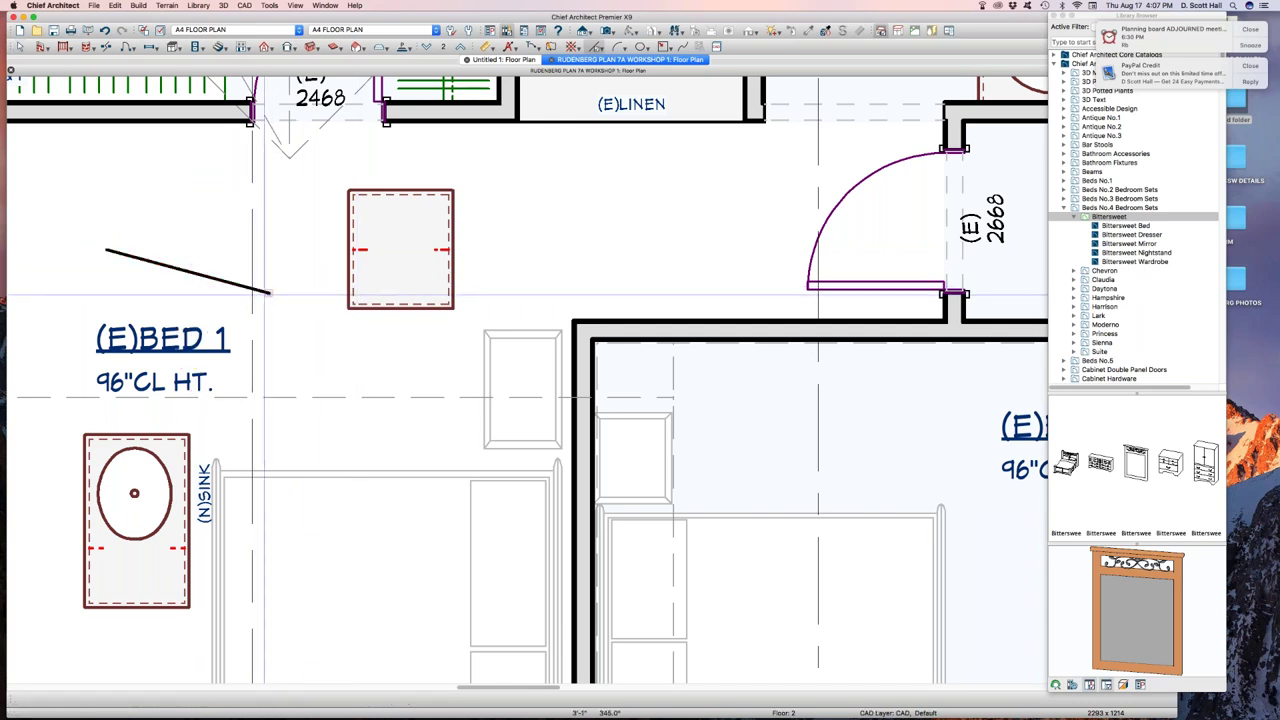
pyautogui.press('space')
# - Set the snap indicator size to 12 in the Snap Properties preferences and apply it
pyautogui.press('super+comma')
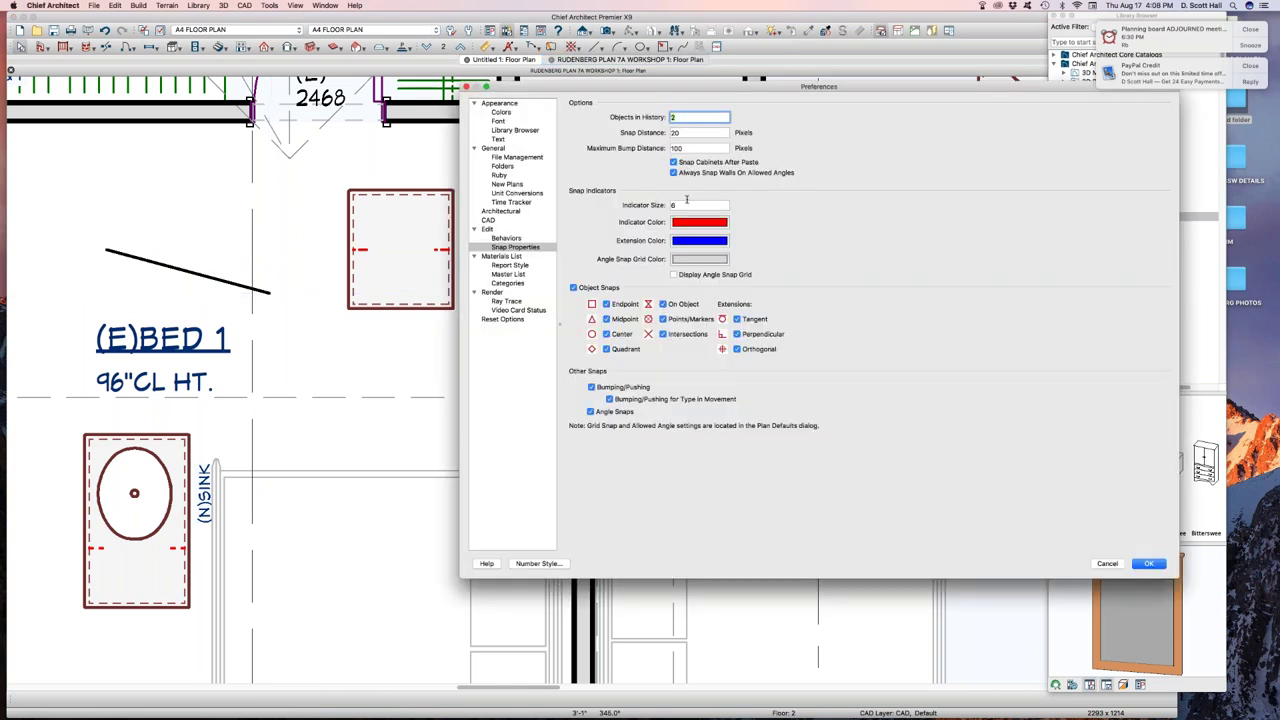
pyautogui.click(688, 204)
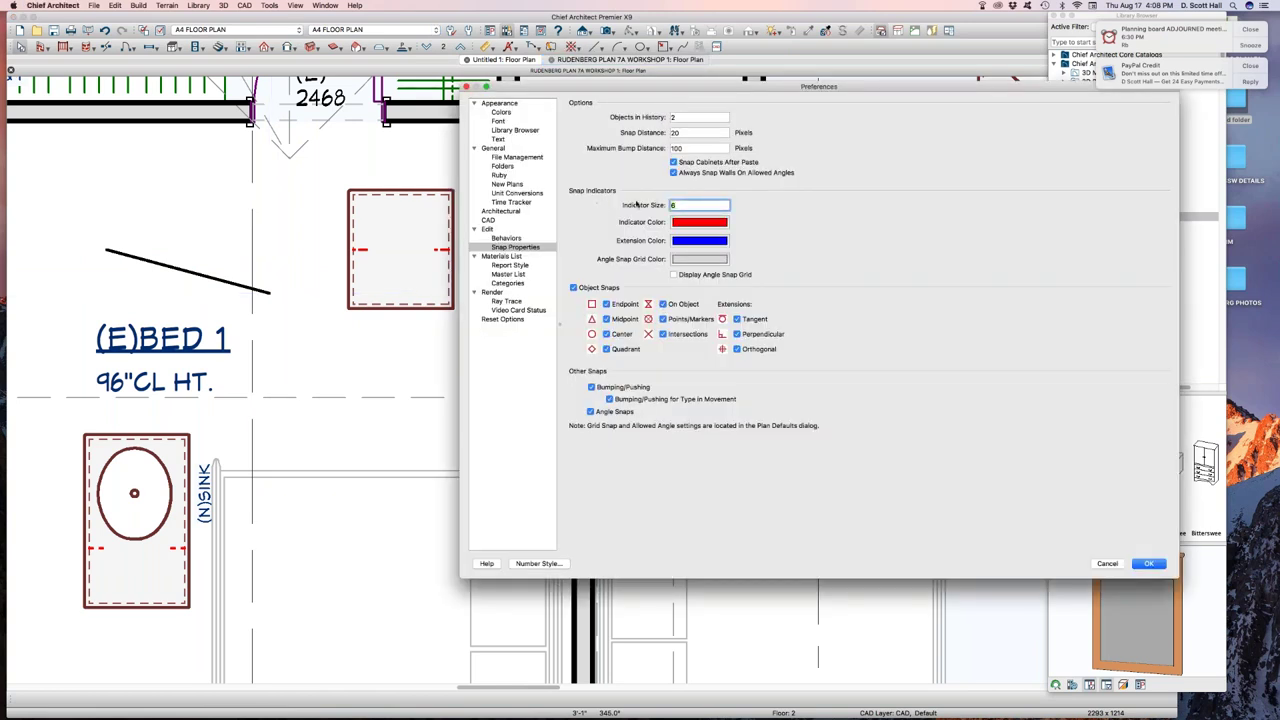
pyautogui.press('Return')
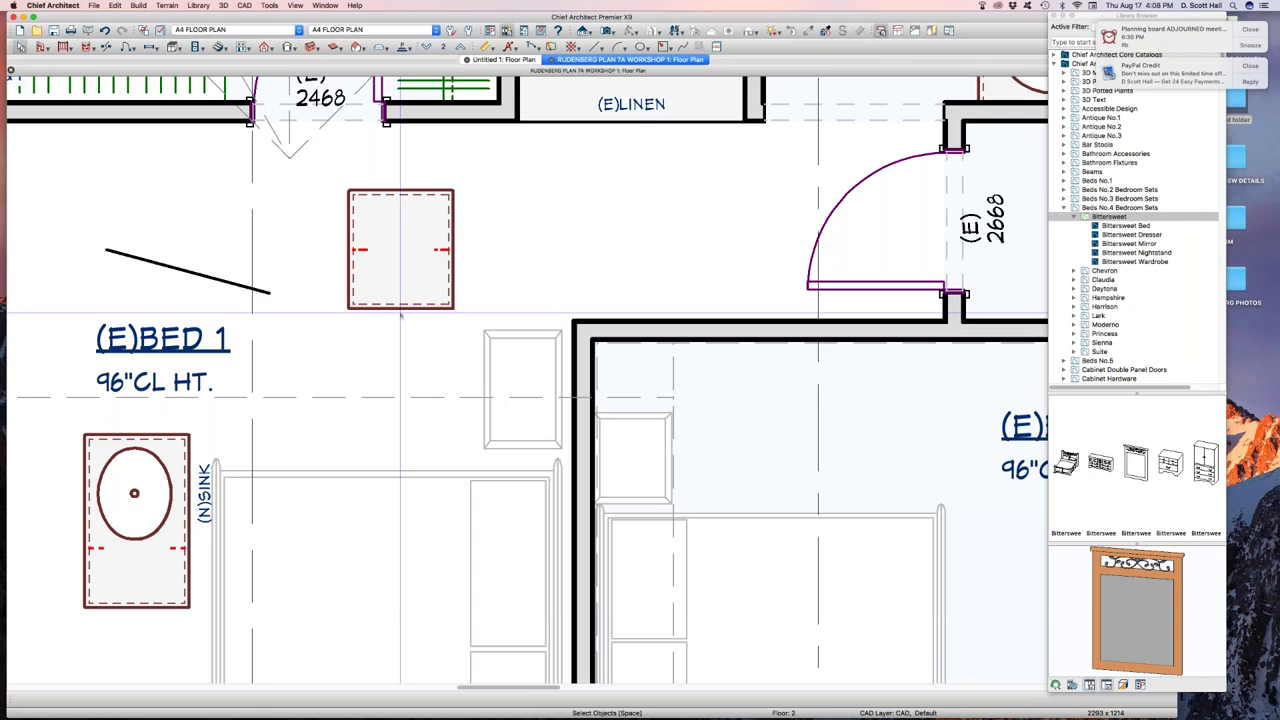
# - Set the snap indicator size to 20 and check the larger endpoint indicator on the angled CAD line
pyautogui.press('super+comma')
pyautogui.press('Tab')
pyautogui.press('Tab')
pyautogui.press('Tab')
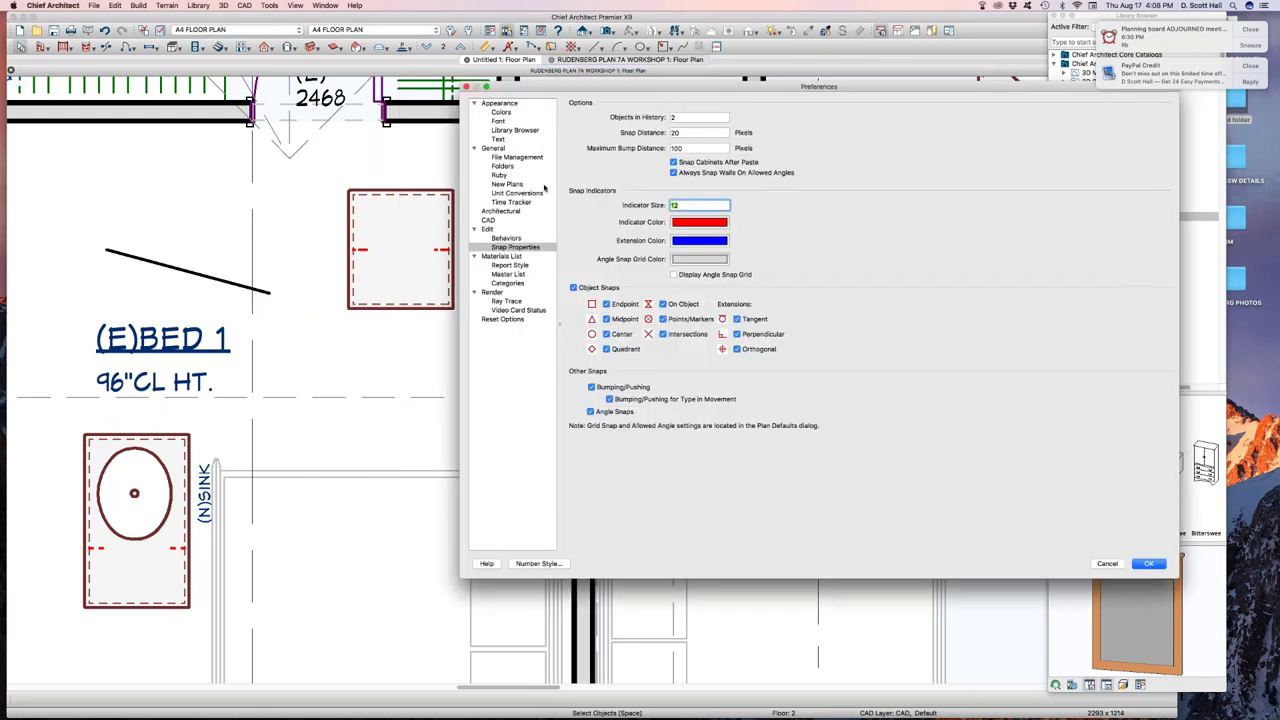
pyautogui.press('Return')
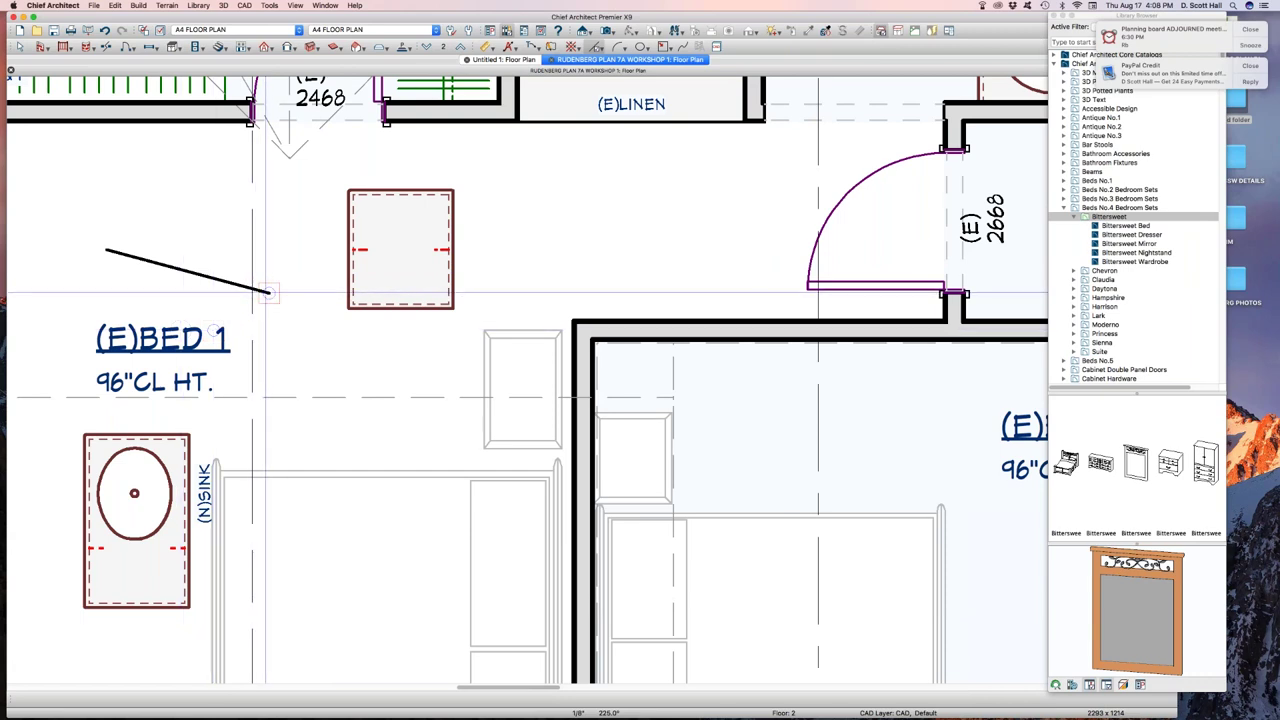
pyautogui.press('Escape')
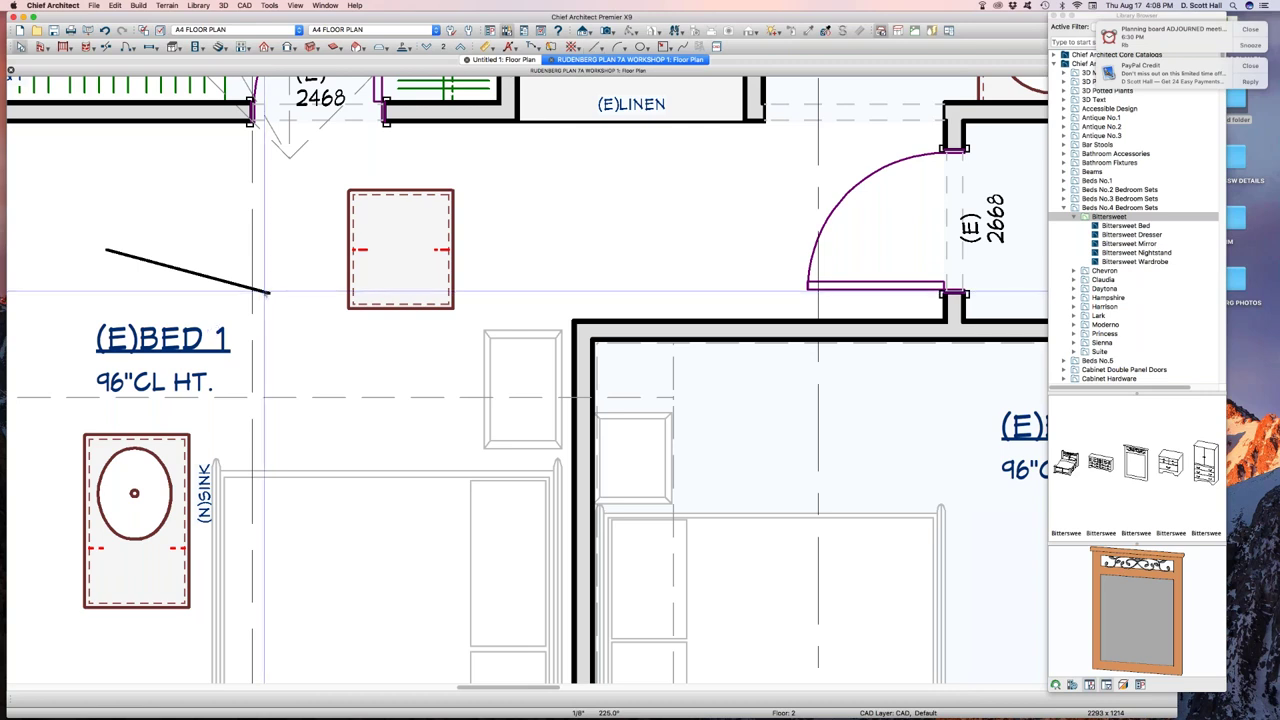
# - Draw a vertical CAD line through the lower end of the angled line and close the stray Master List
pyautogui.press('super+comma')
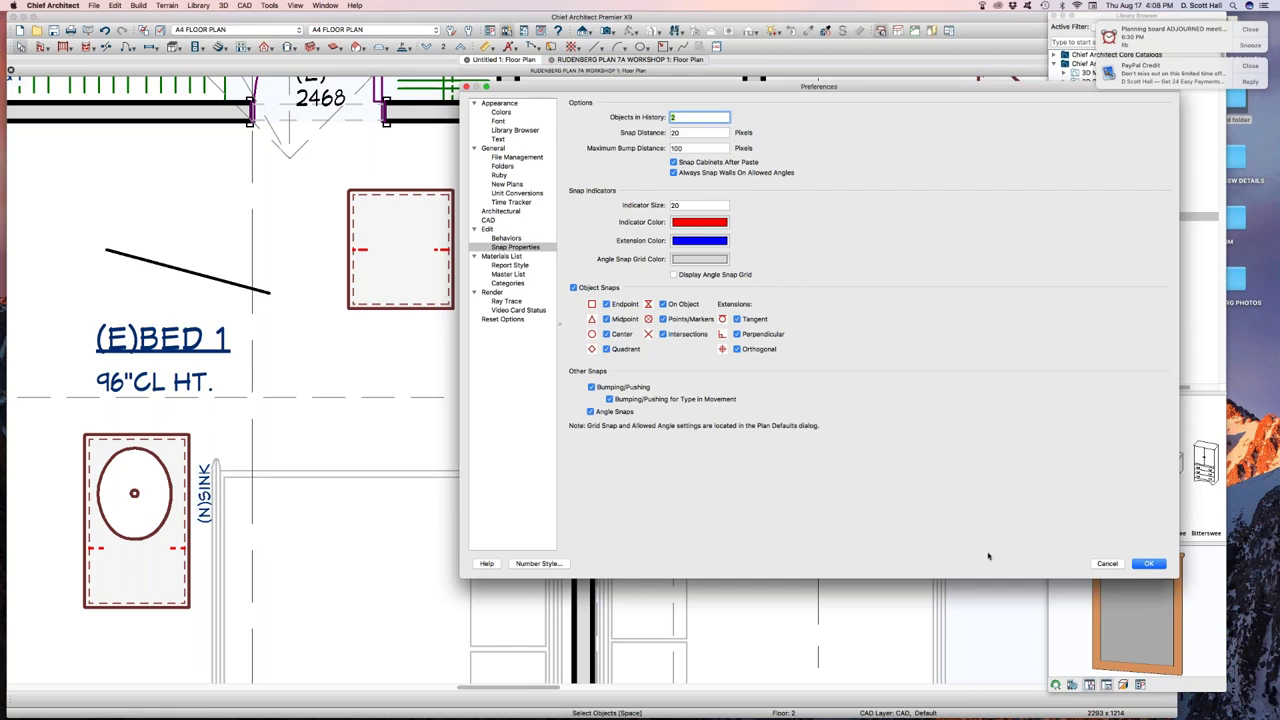
pyautogui.click(1148, 563)
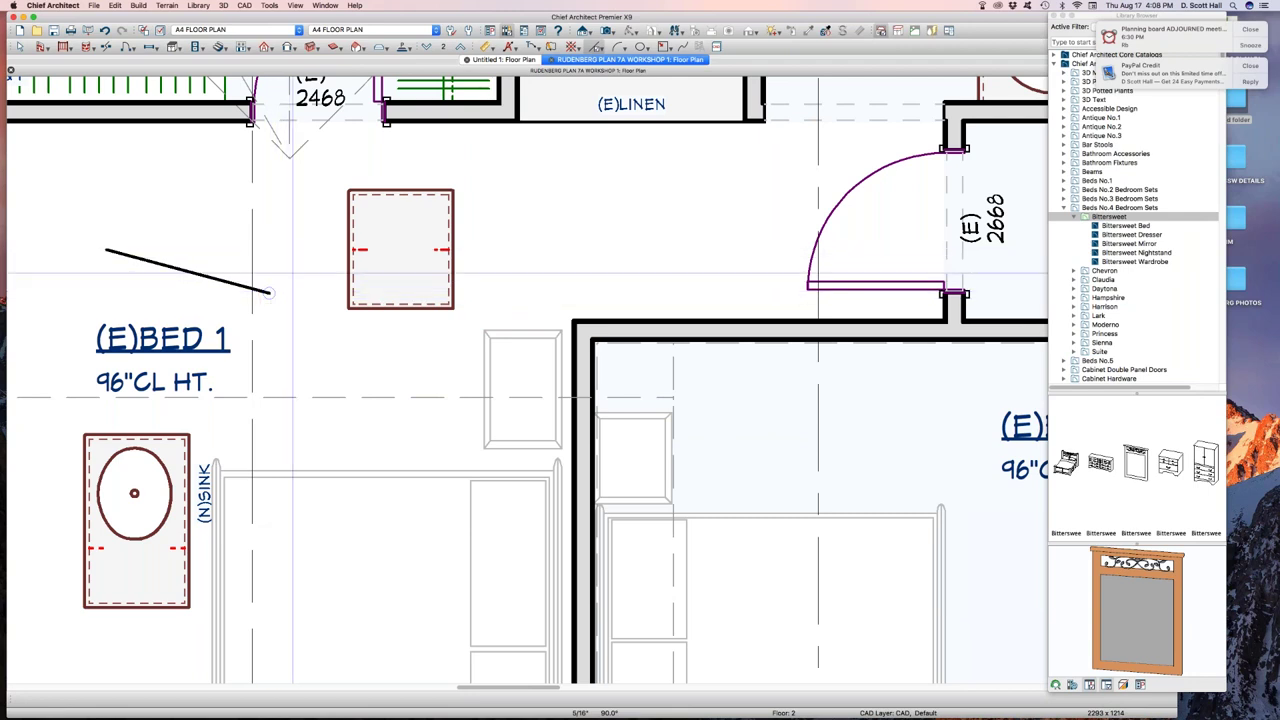
pyautogui.moveTo(270, 225); pyautogui.dragTo(270, 362)
pyautogui.press('space')
pyautogui.hotkey('ctrl', 'shift', 'm')
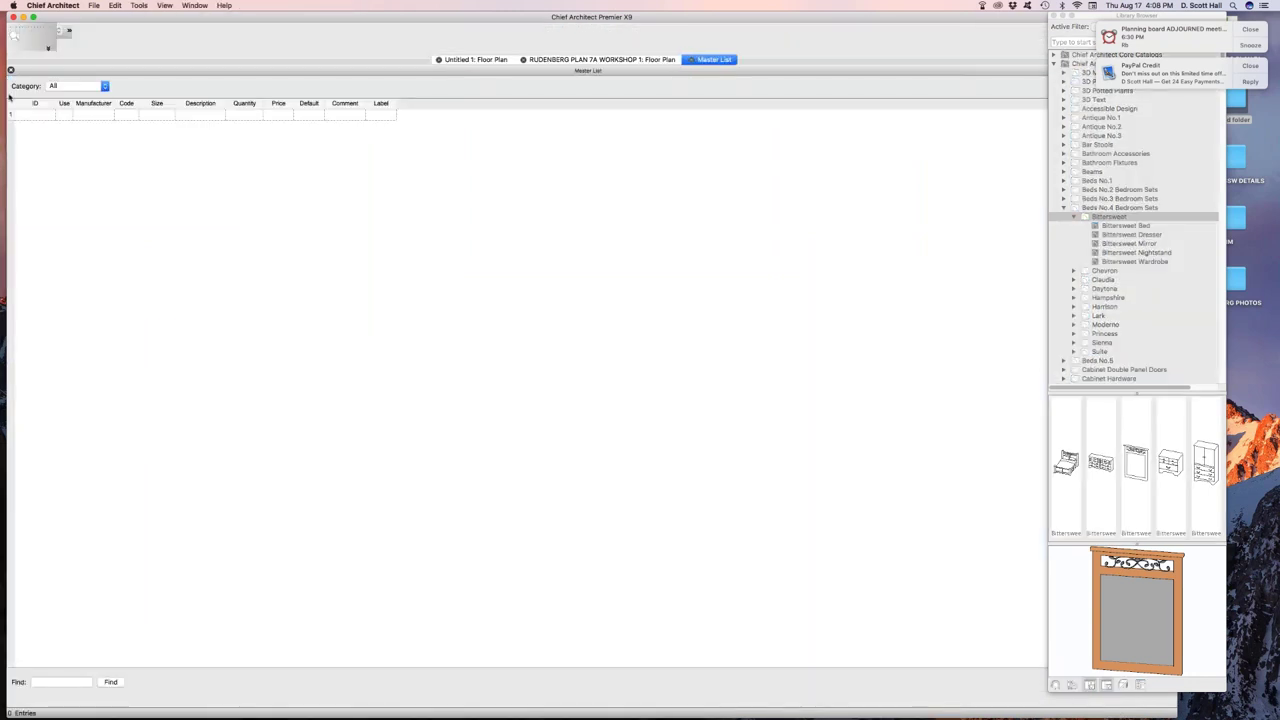
pyautogui.press('super+w')
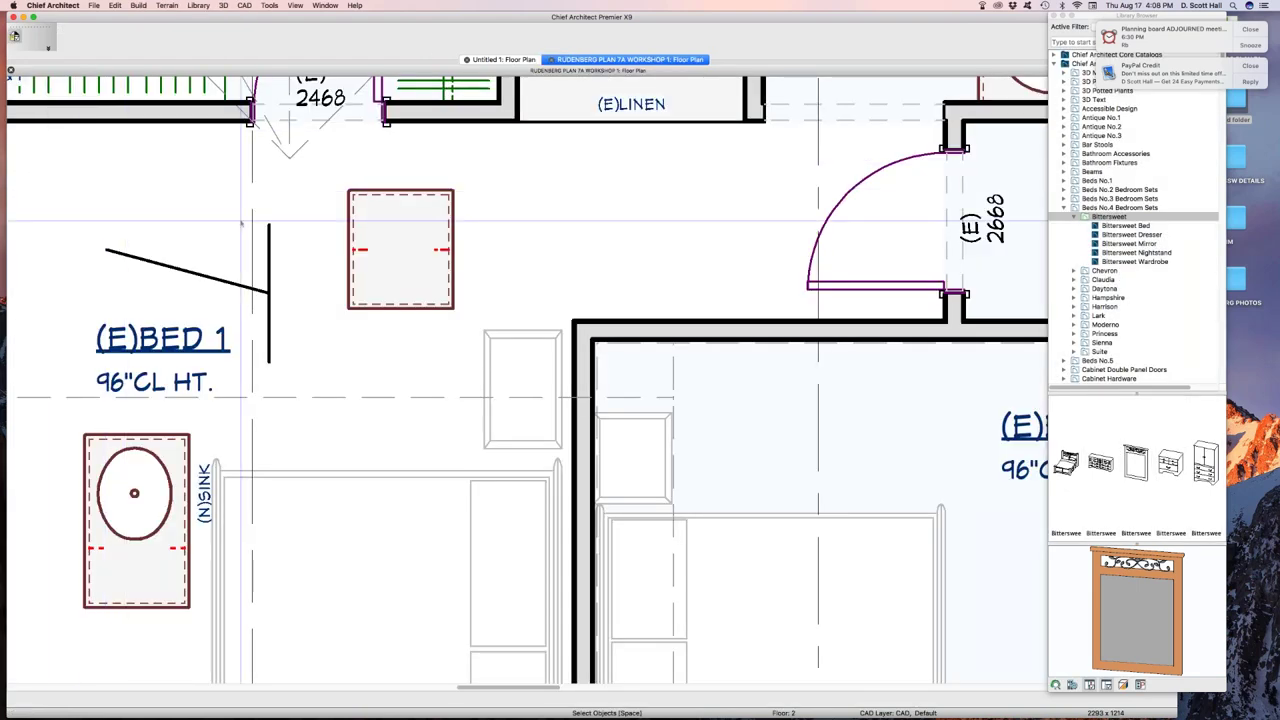
# - Set the angle snap grid color to Green in the Snap Properties preferences
pyautogui.press('super+comma')
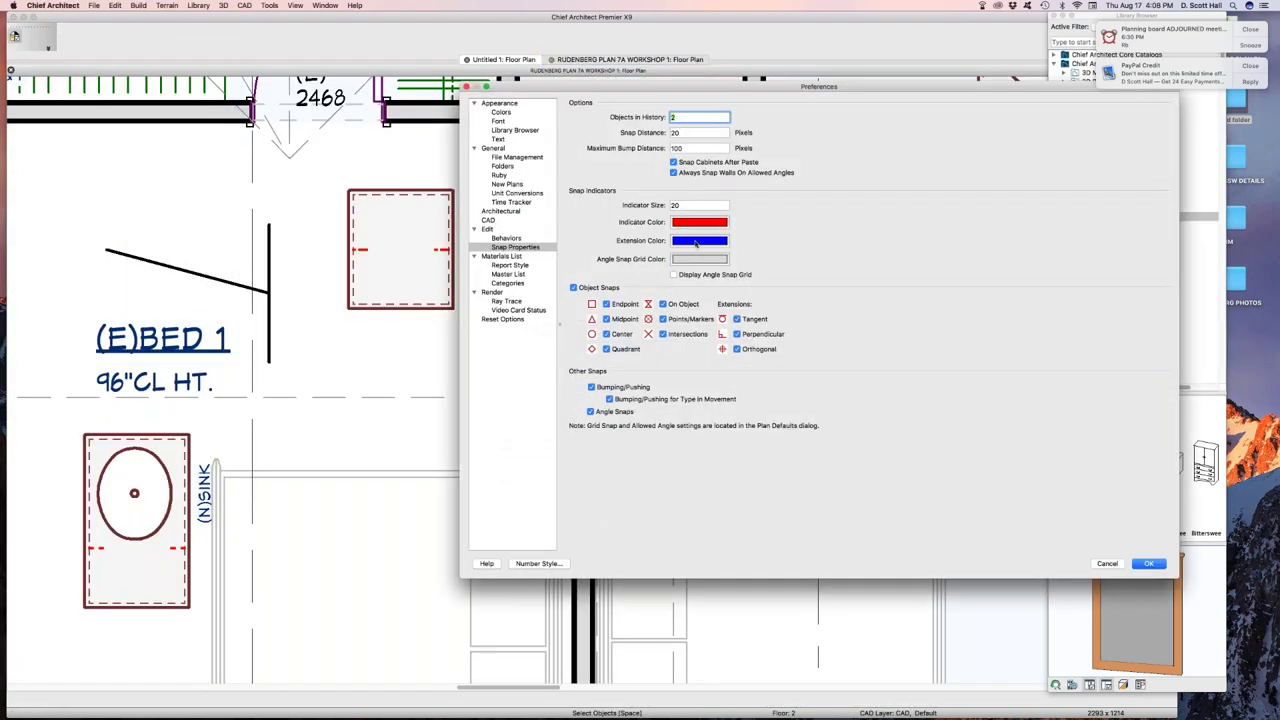
pyautogui.click(694, 260)
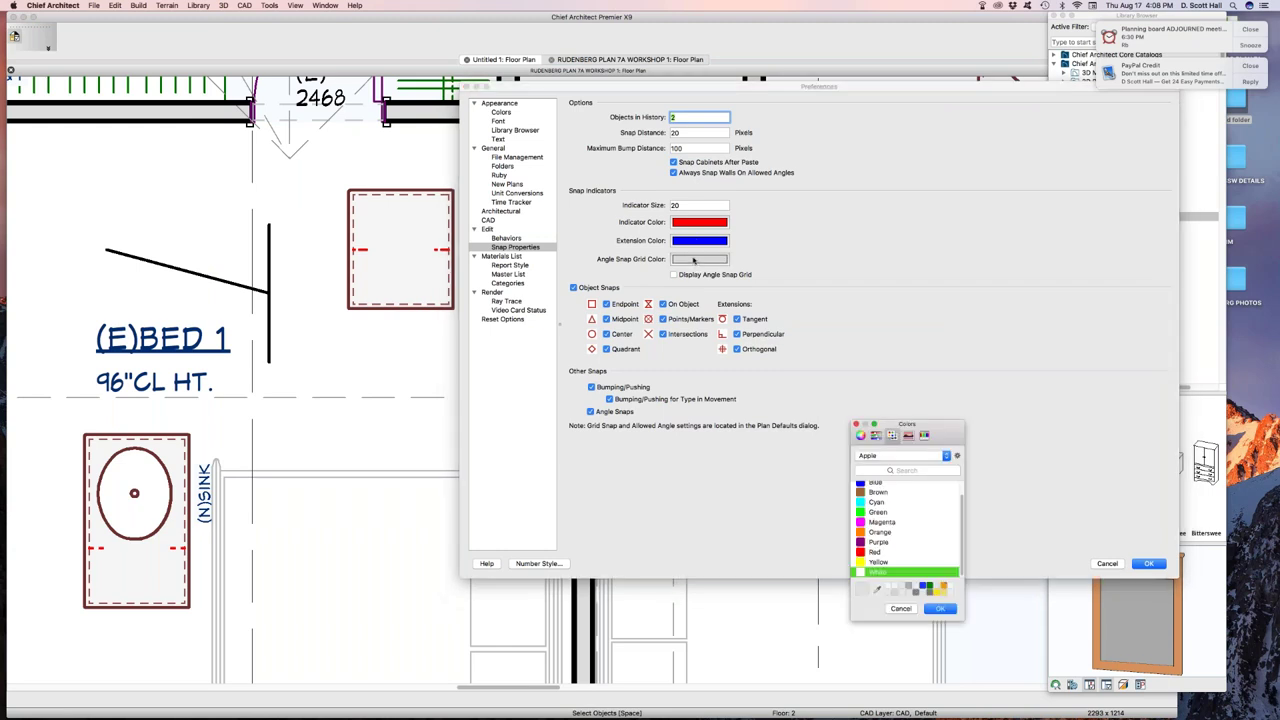
pyautogui.click(859, 522)
pyautogui.click(864, 534)
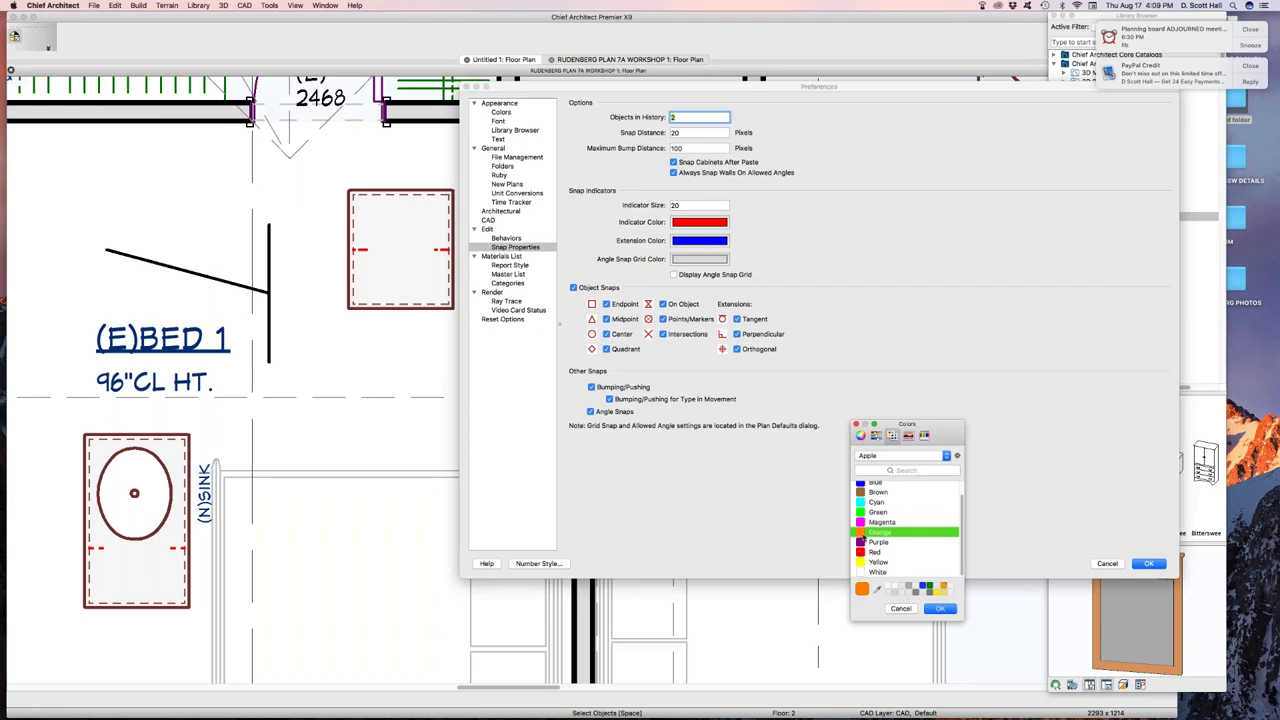
pyautogui.click(859, 512)
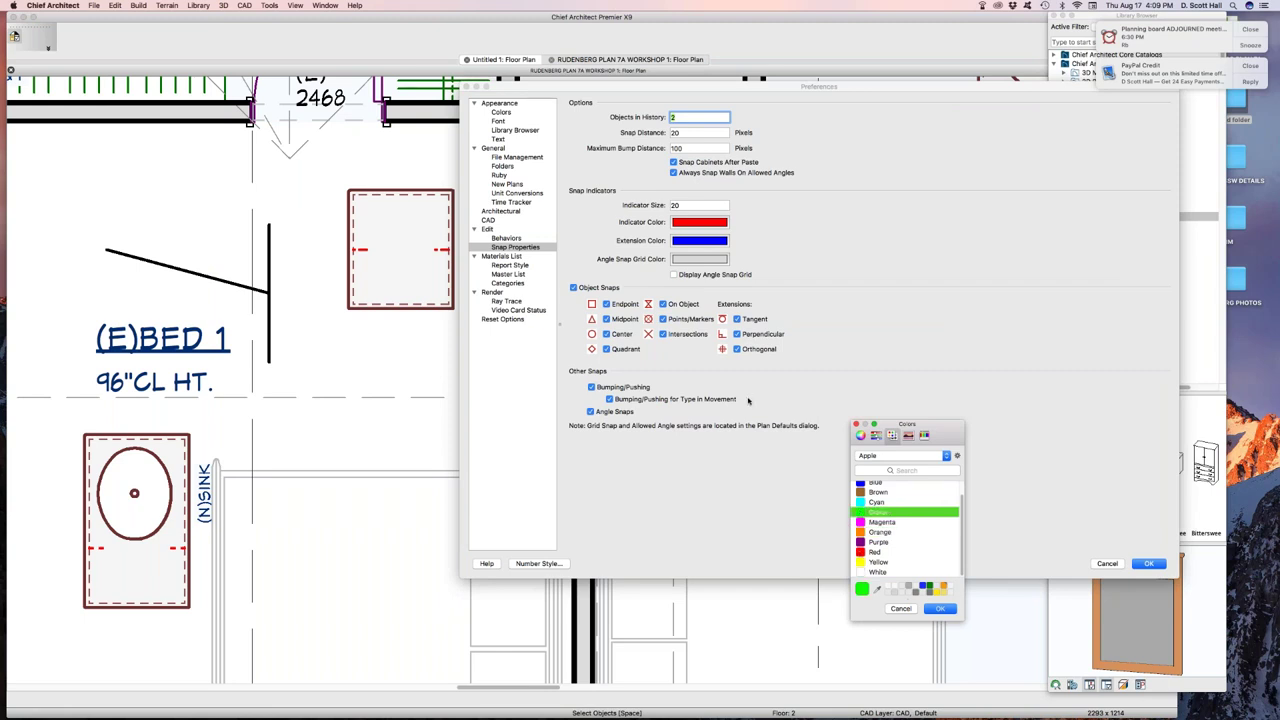
pyautogui.press('Return')
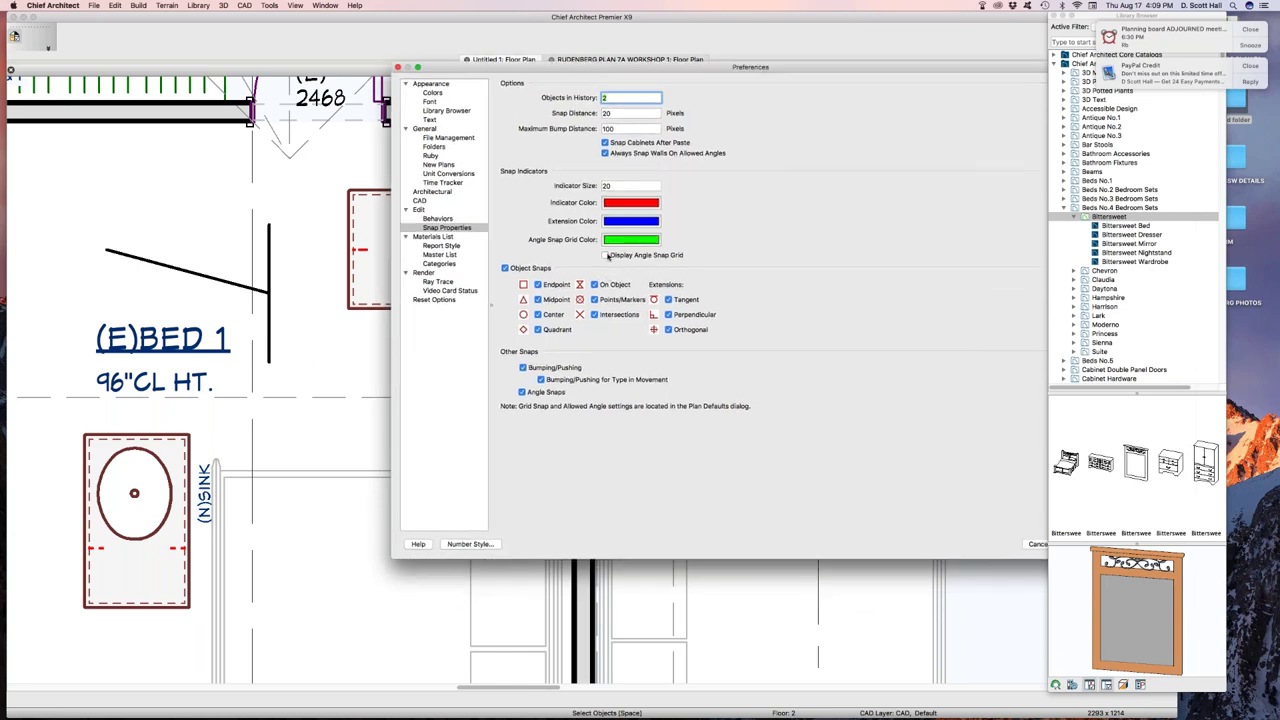
# - Turn on the angle snap grid display and draw a CAD line about 1'-9 3/8" long at 135° from the lines' junction
pyautogui.click(605, 255)
pyautogui.press('Return')
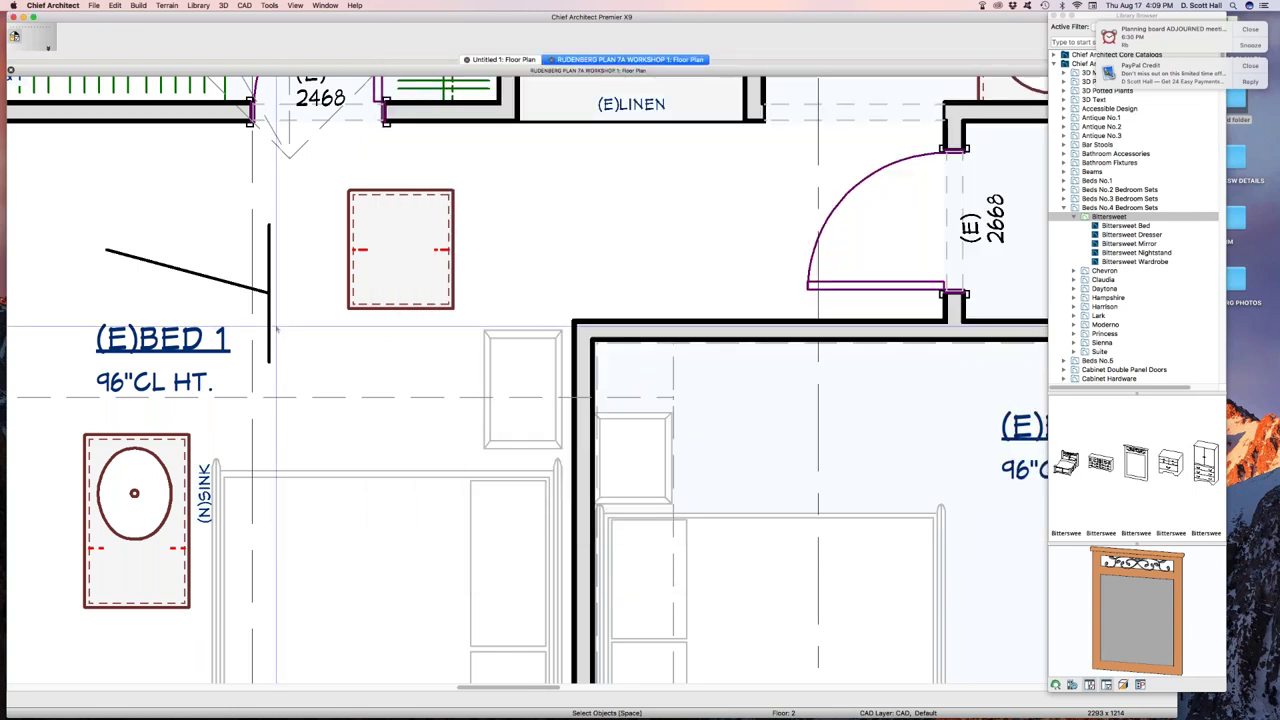
pyautogui.moveTo(268, 291); pyautogui.dragTo(200, 222)
# - Turn off the angle snap grid display in the Snap Properties preferences and apply the change
pyautogui.press('super+comma')
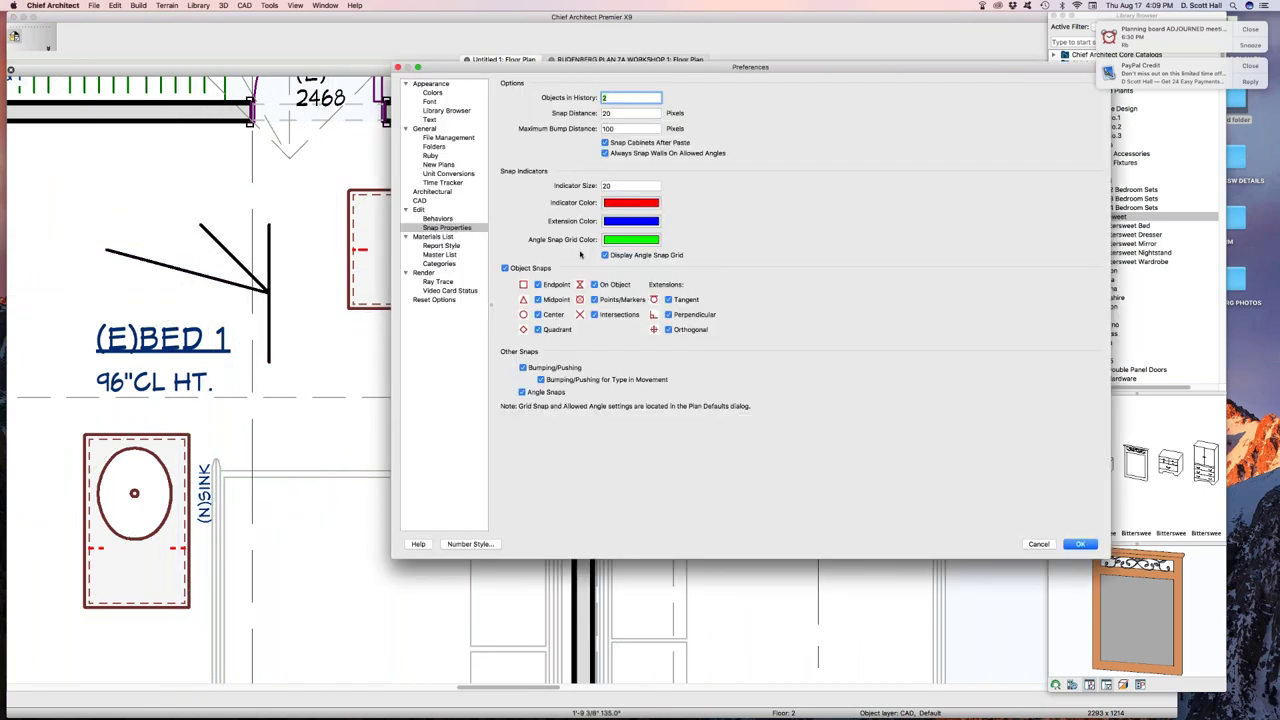
pyautogui.click(605, 255)
pyautogui.press('Return')
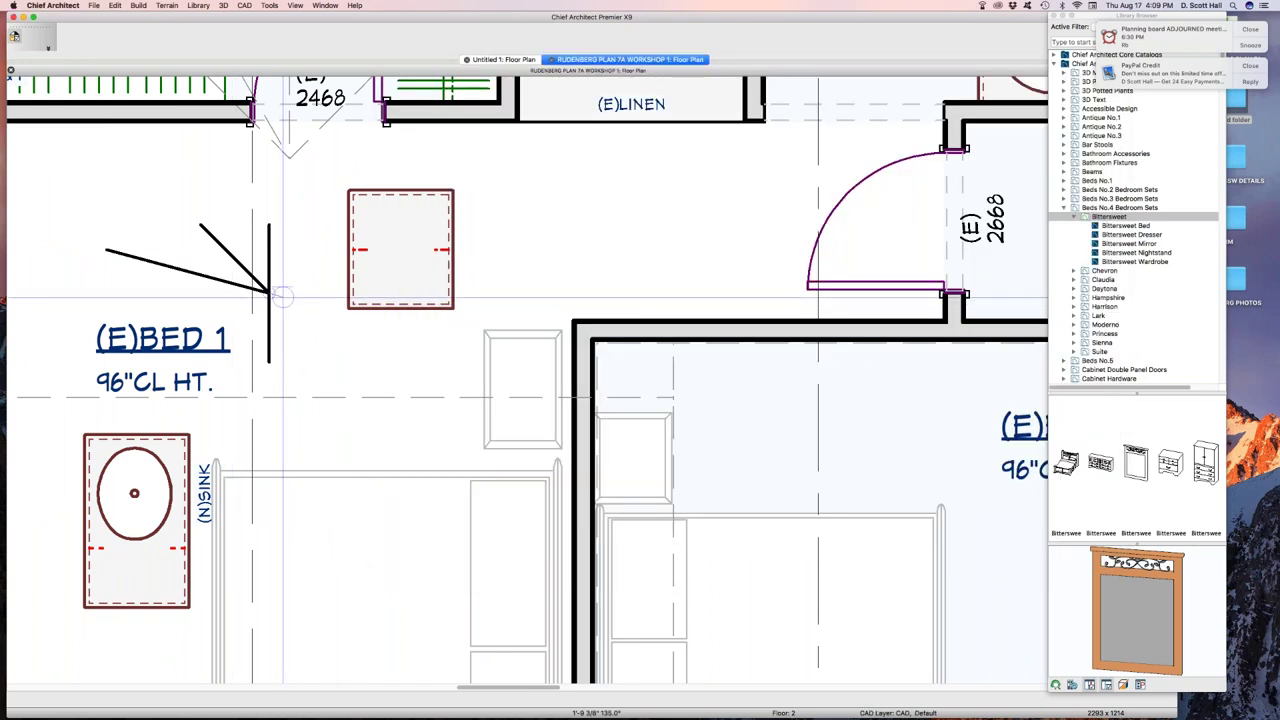
# - Draw a CAD line about 1'-11 1/4" long at 75° from the junction of the existing lines
pyautogui.moveTo(268, 288)
pyautogui.mouseDown()
pyautogui.moveTo(443, 243)
pyautogui.moveTo(296, 191)
pyautogui.mouseUp()
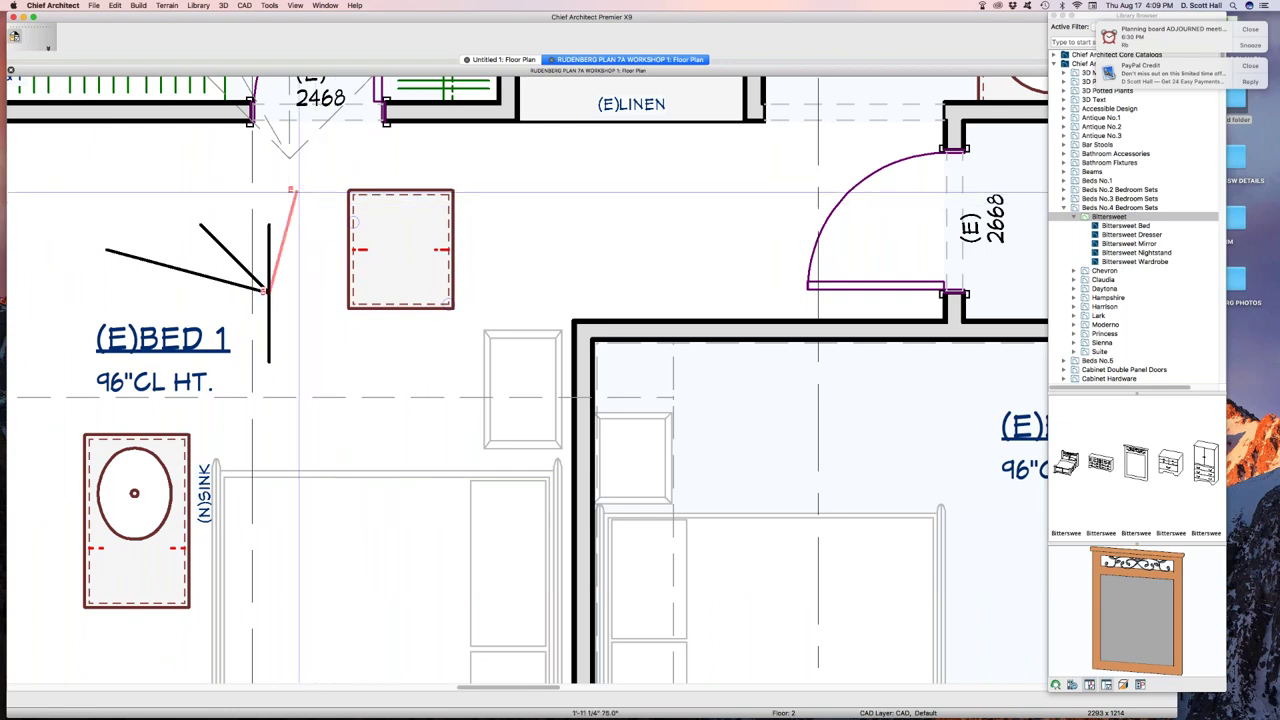
# - Review the Materials List categories and the Report Style options in the preferences
pyautogui.press('super+comma')
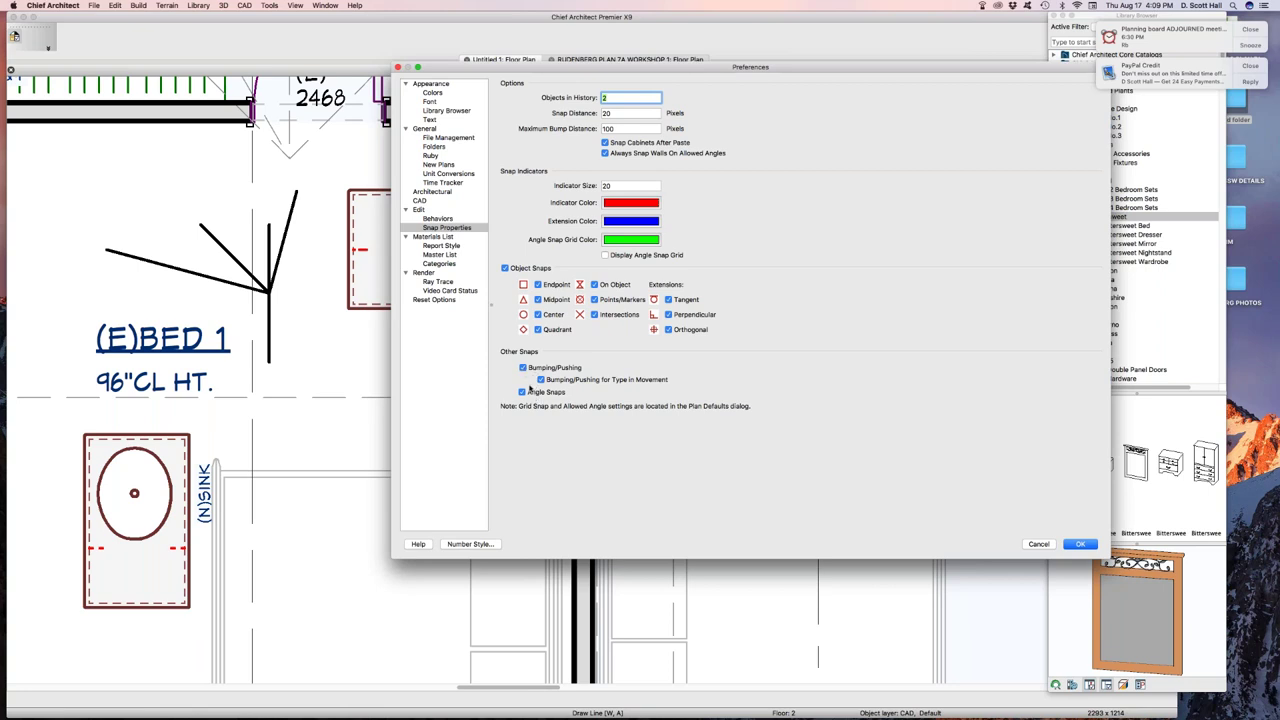
pyautogui.click(434, 236)
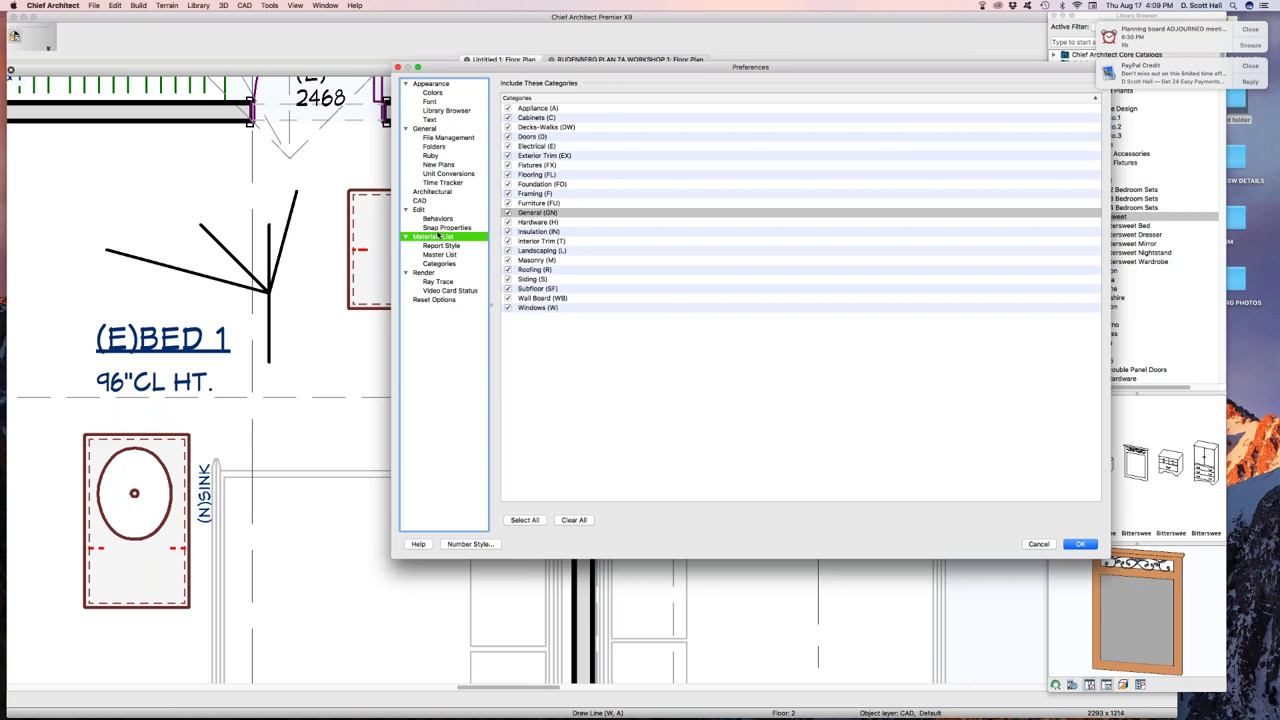
pyautogui.click(437, 246)
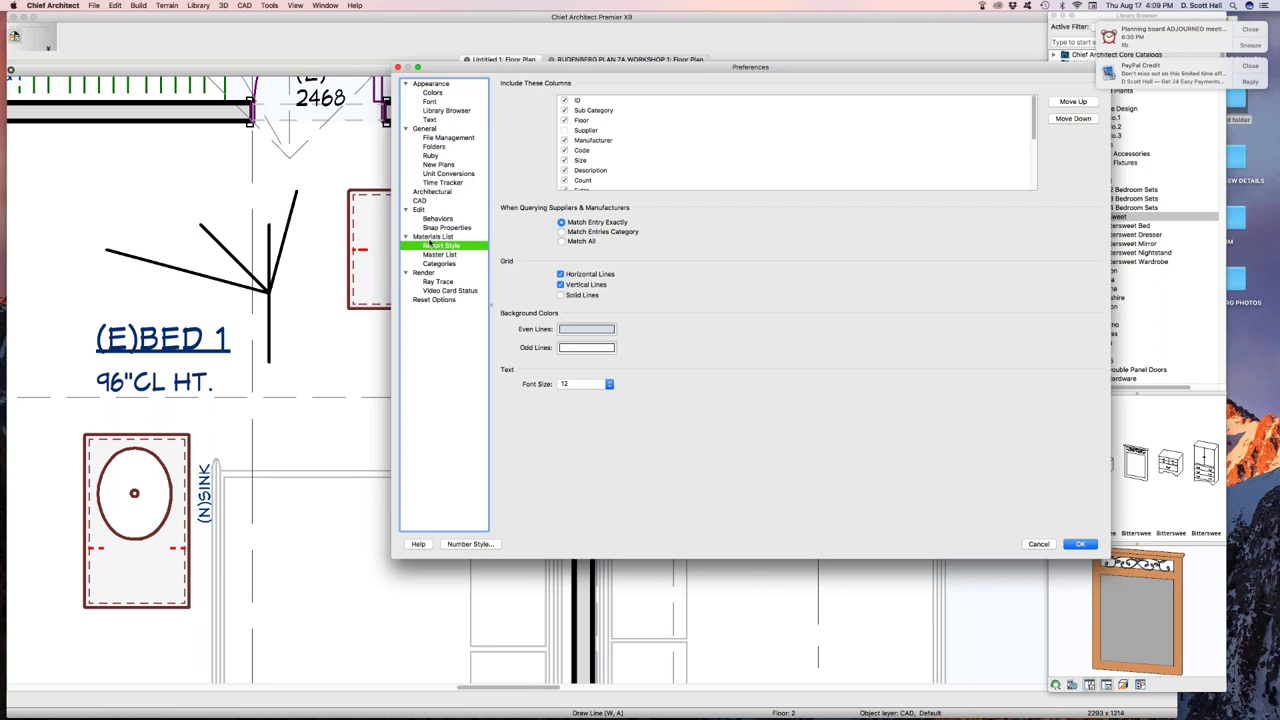
pyautogui.click(426, 237)
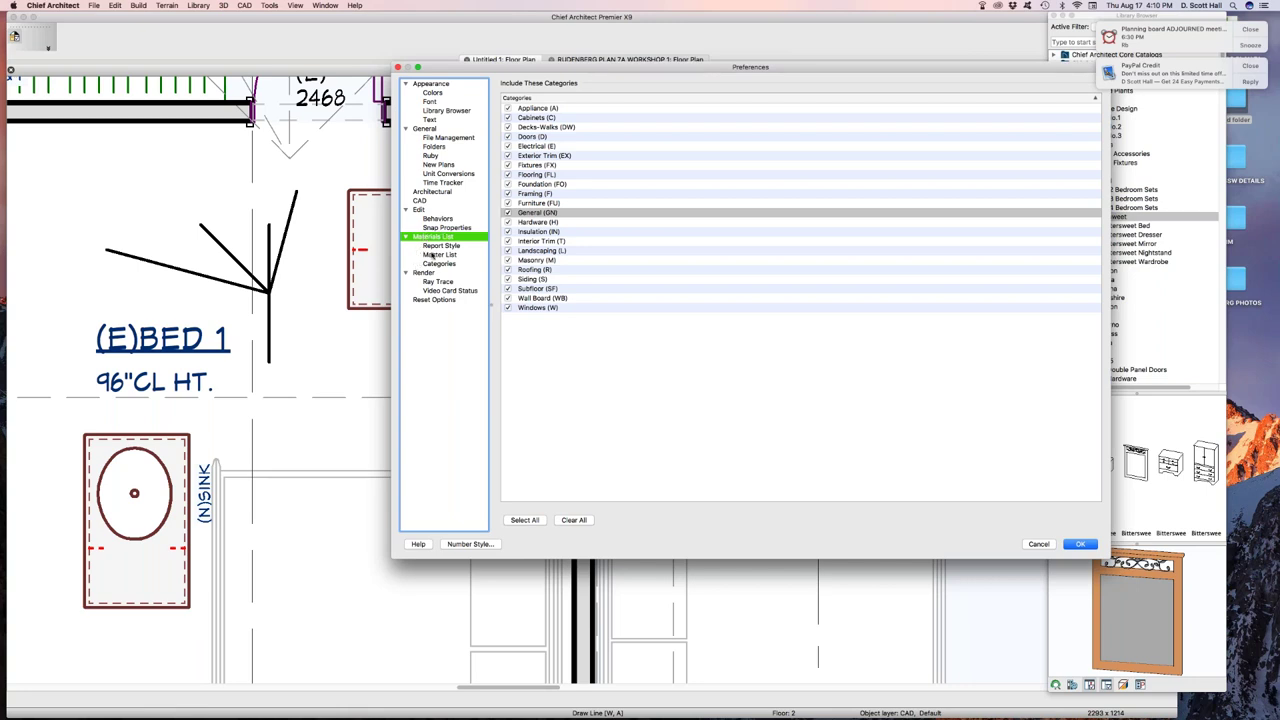
# - Set hardware edge smoothing to High in the Render preferences
pyautogui.click(422, 272)
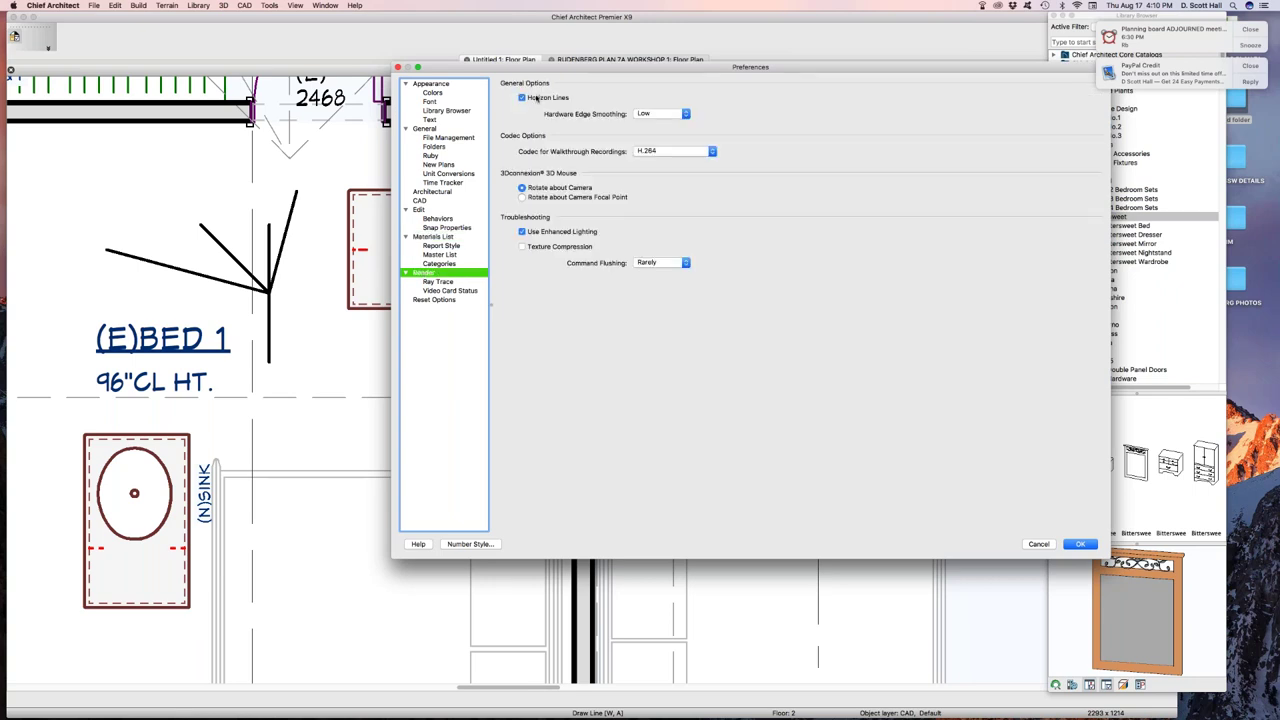
pyautogui.click(664, 114)
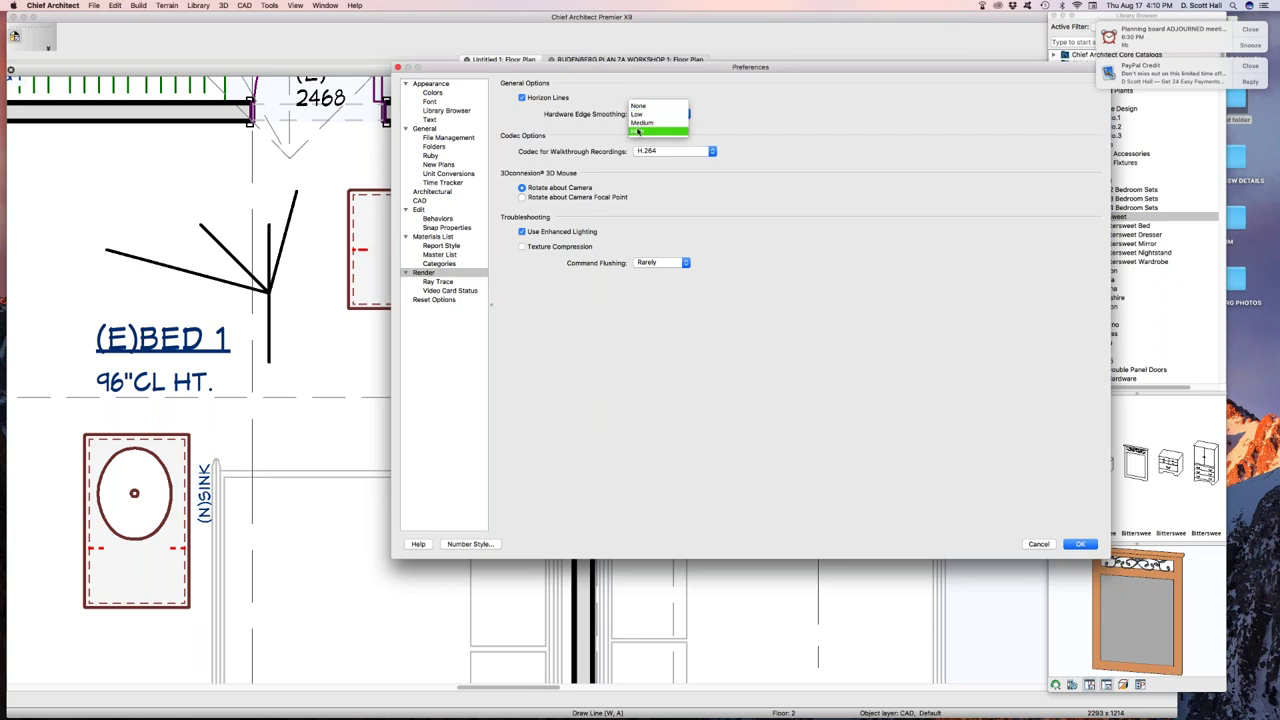
pyautogui.click(638, 131)
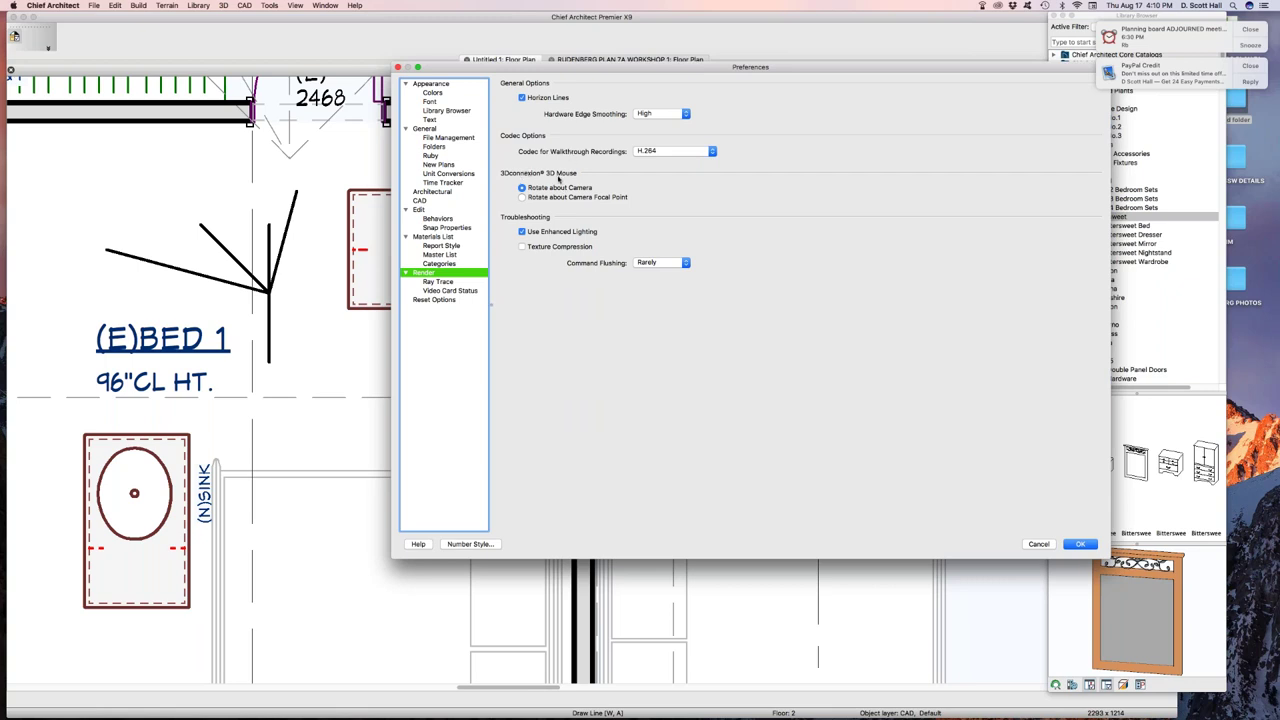
# - Examine the walkthrough codec, 3D mouse rotation and command flushing options in the Render preferences, and dismiss the notification
pyautogui.click(677, 152)
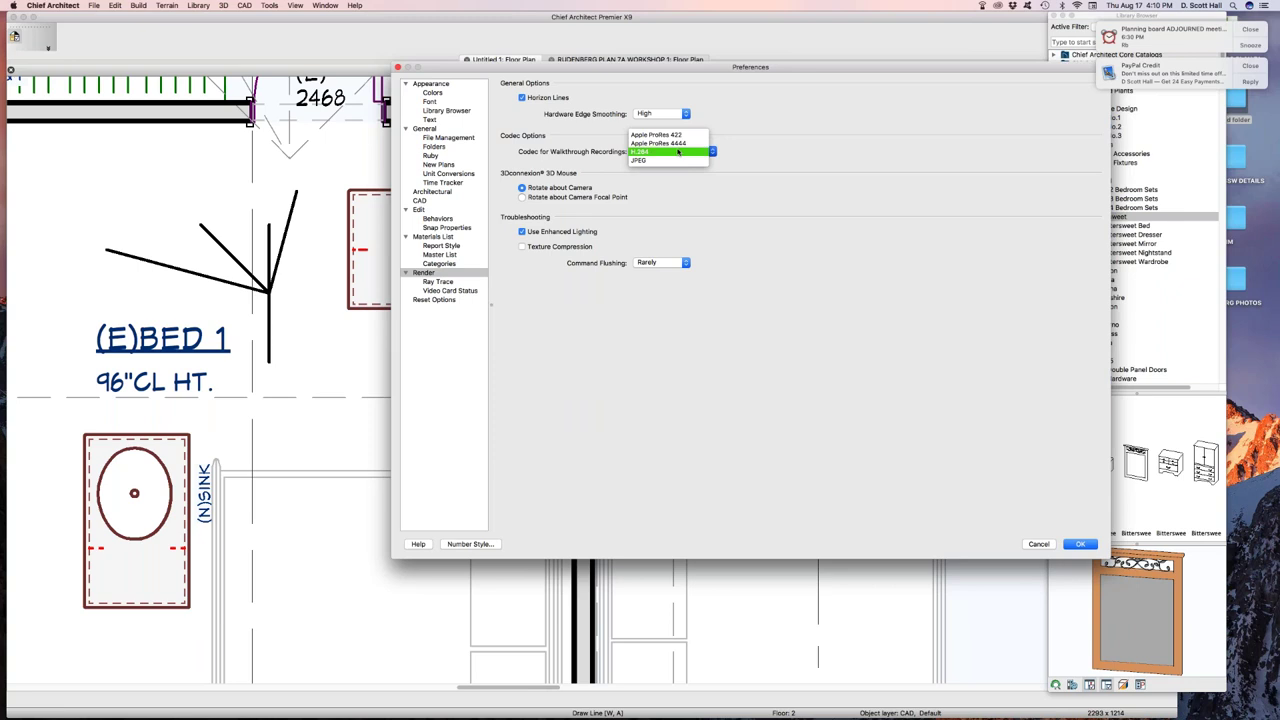
pyautogui.click(677, 152)
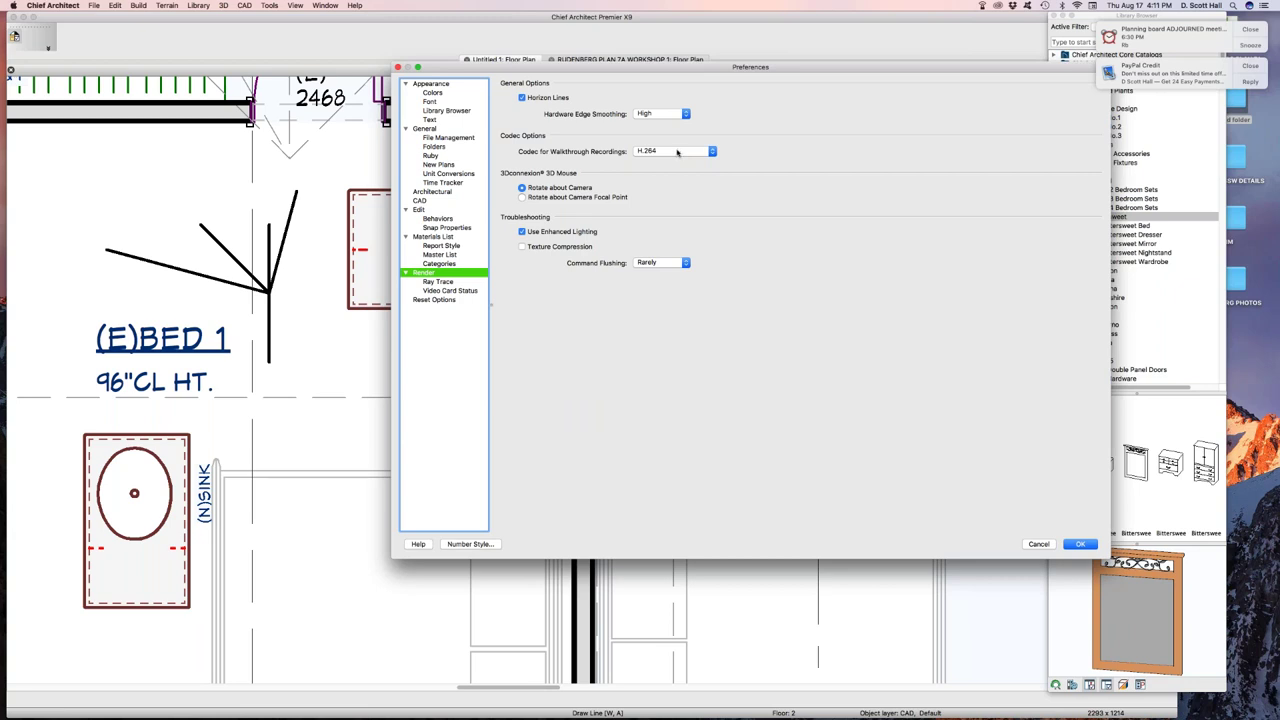
pyautogui.click(677, 152)
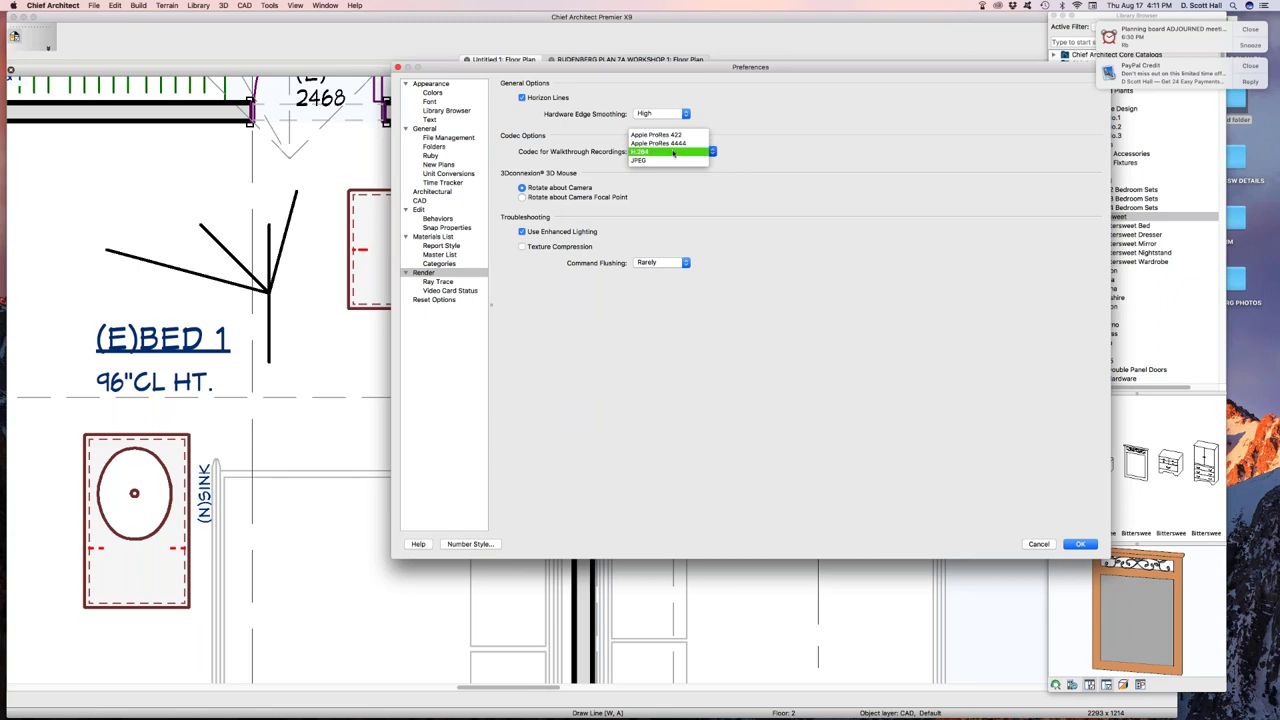
pyautogui.click(673, 152)
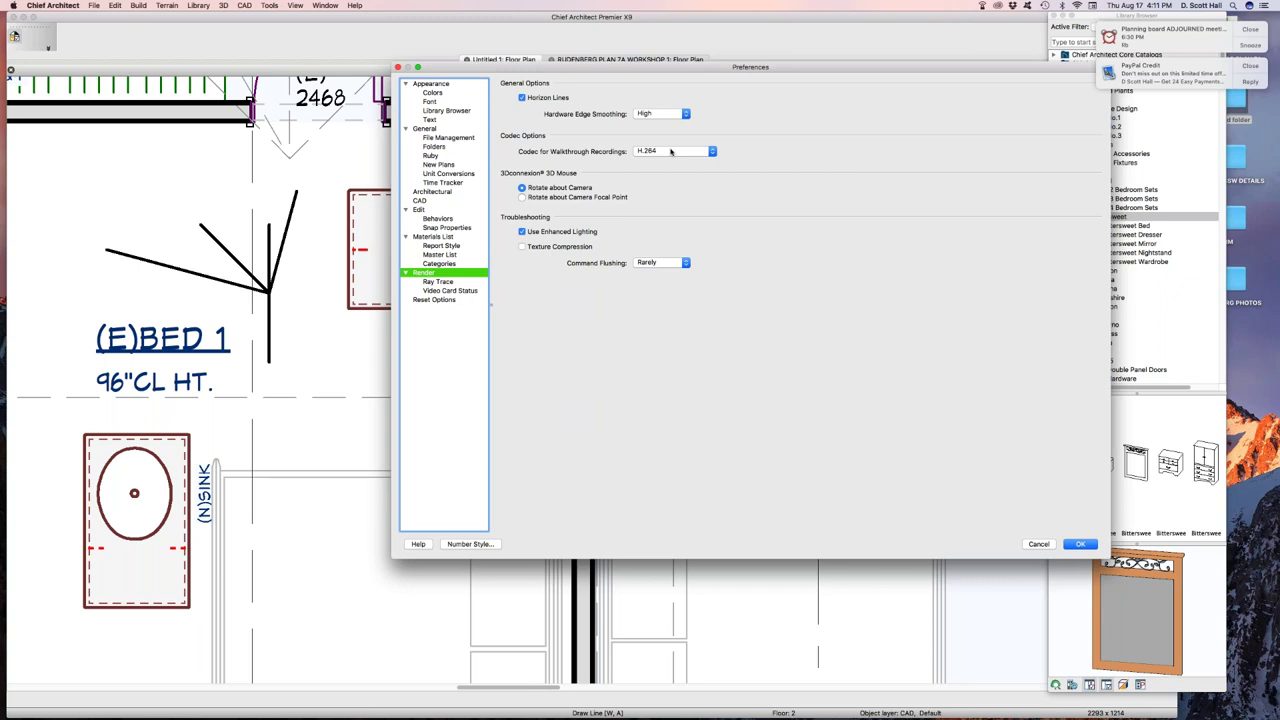
pyautogui.click(1247, 30)
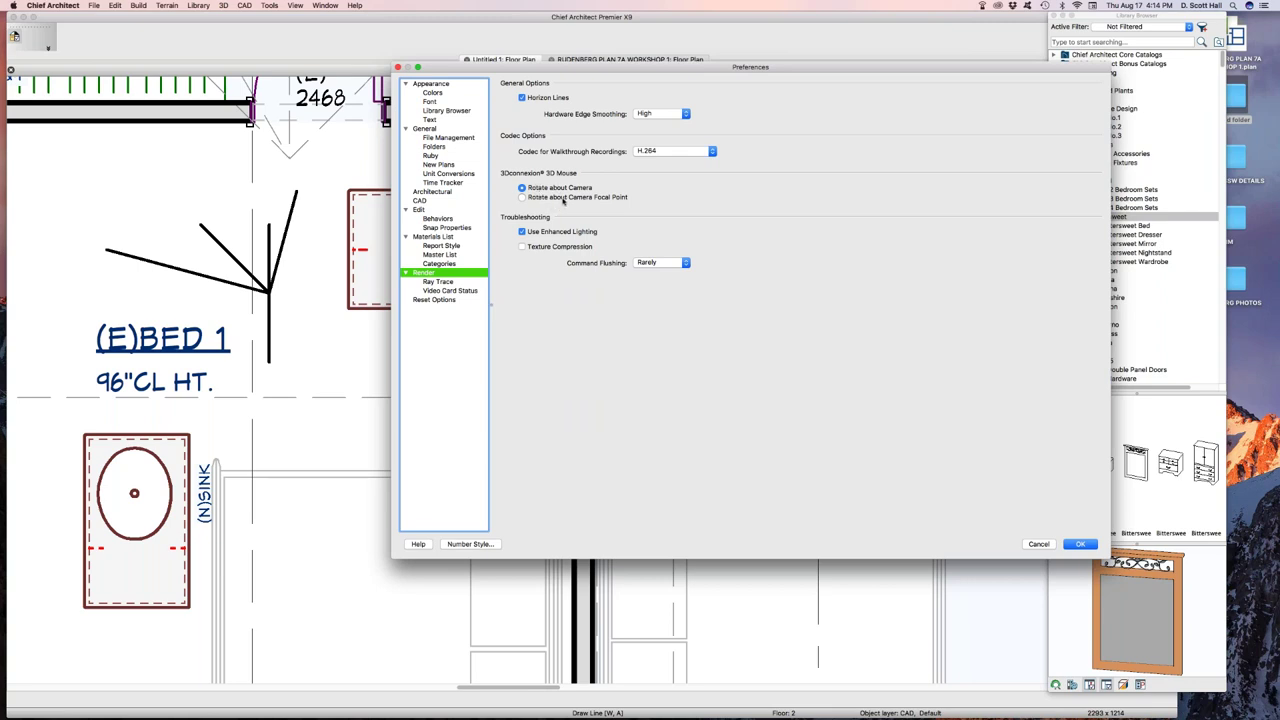
pyautogui.click(554, 199)
pyautogui.click(655, 263)
pyautogui.click(655, 263)
# - Review the Ray Trace core count, Video Card Status and Reset Options pages, and accept the preferences
pyautogui.click(440, 282)
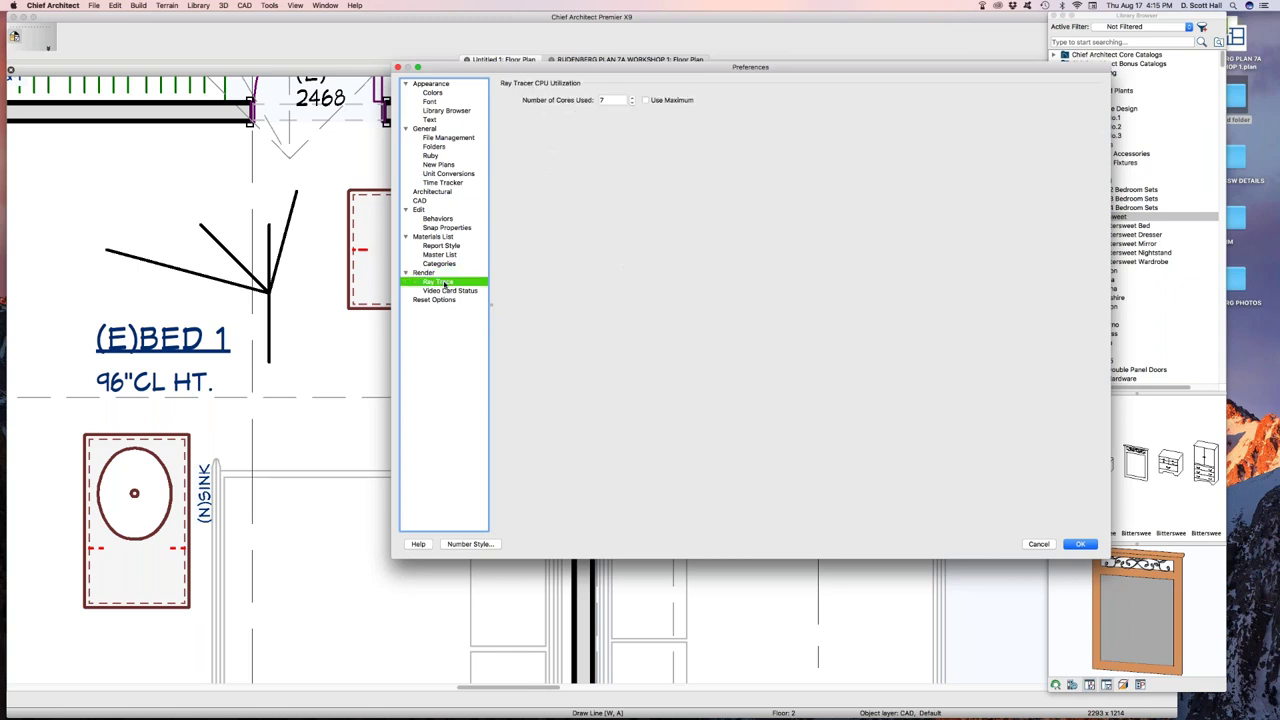
pyautogui.doubleClick(602, 100)
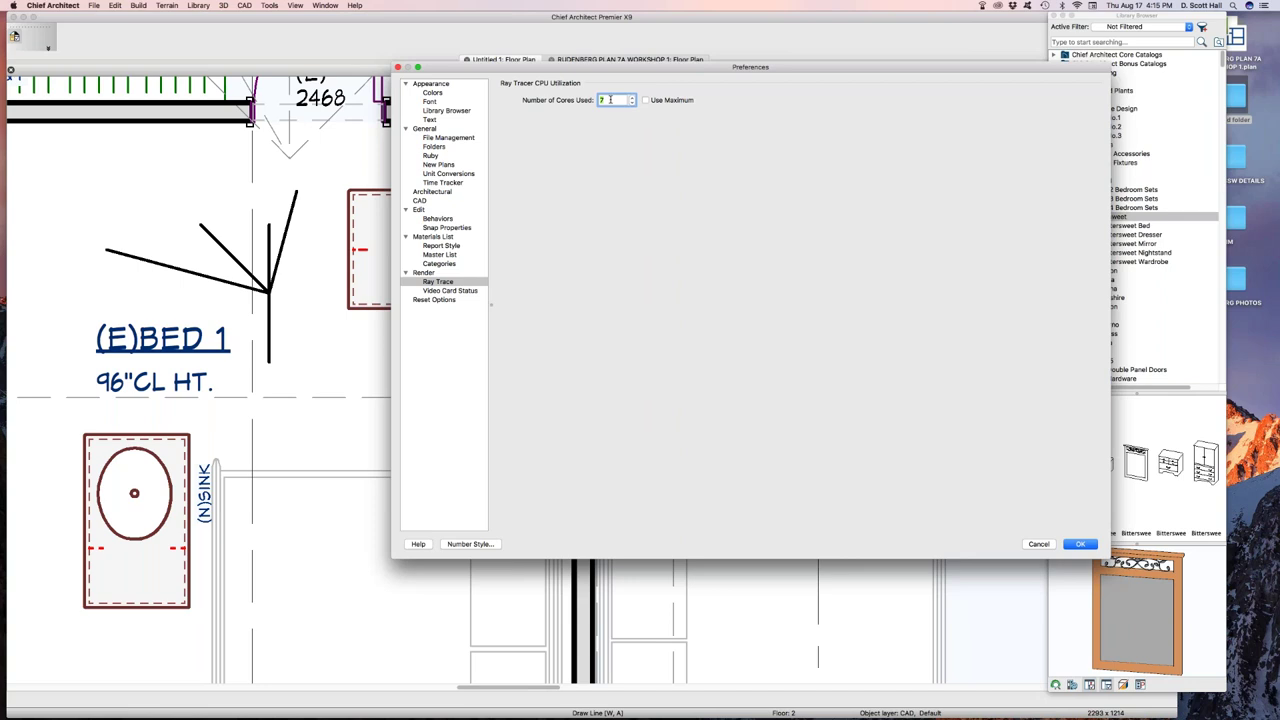
pyautogui.click(463, 292)
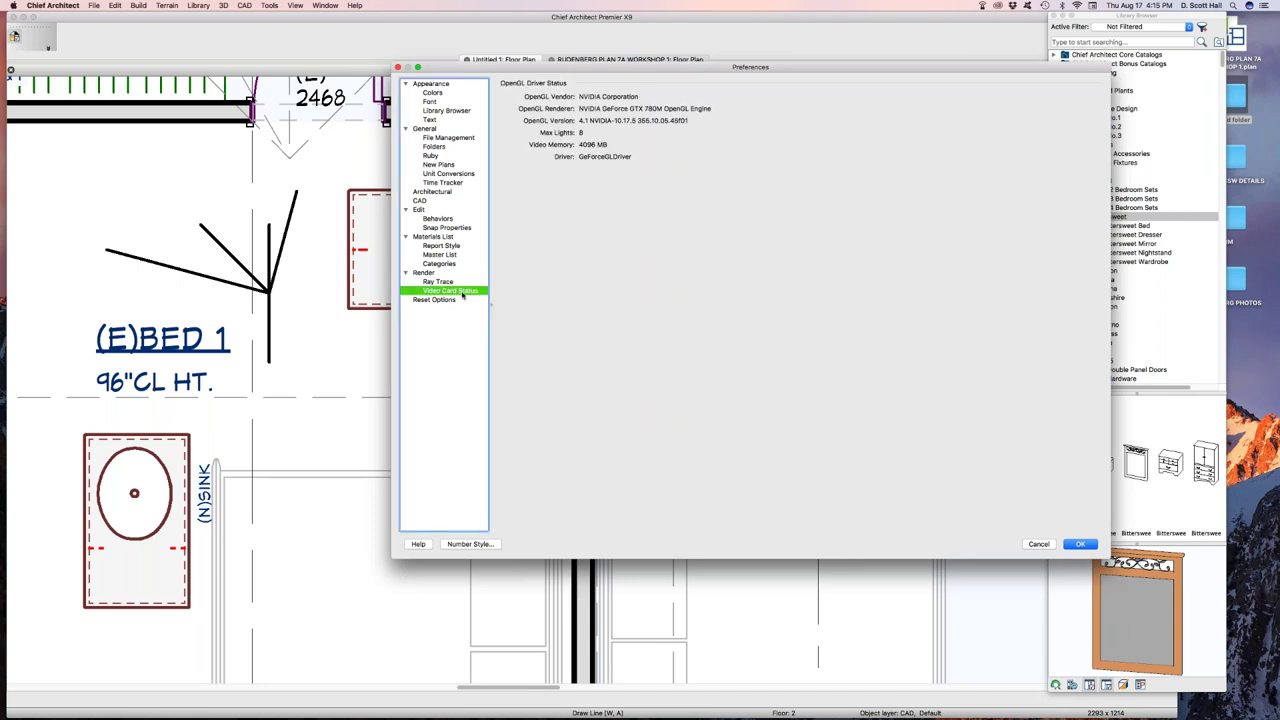
pyautogui.click(442, 300)
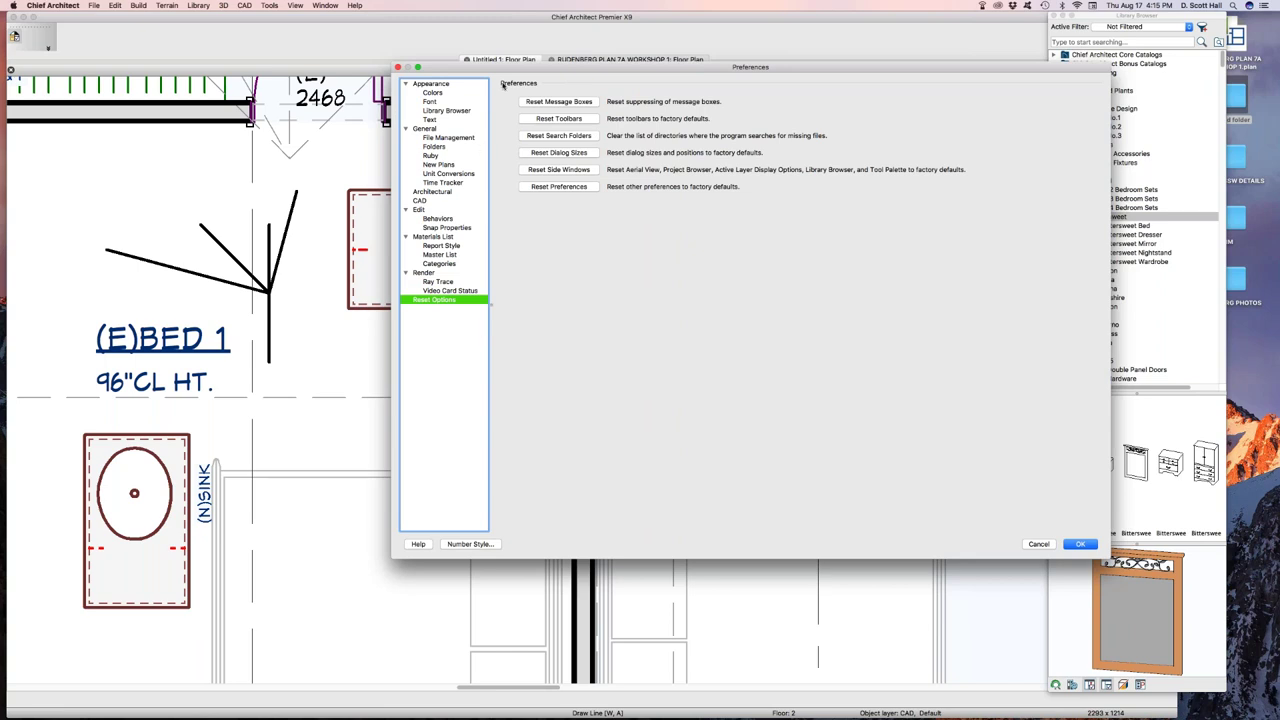
pyautogui.click(1080, 544)
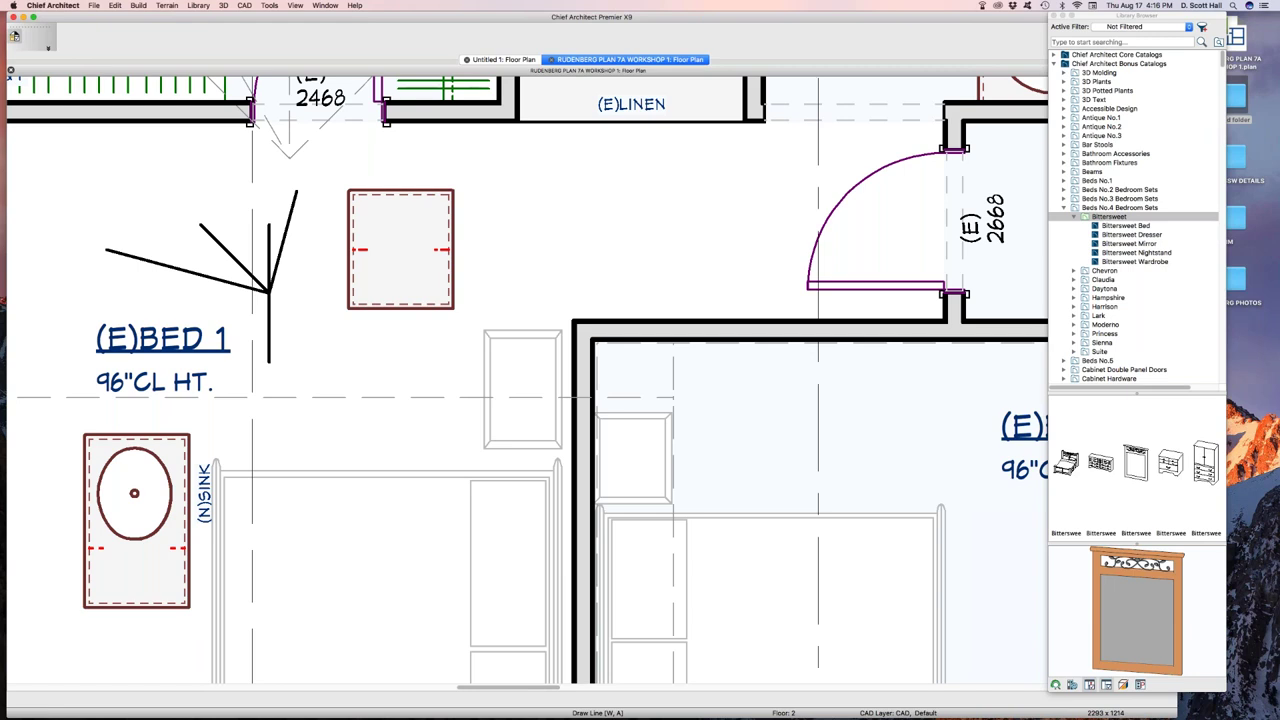
# - Switch to the 4300 New Meadows floor plan and select the base cabinet with sinks in Bath 4
pyautogui.press('super+Tab')
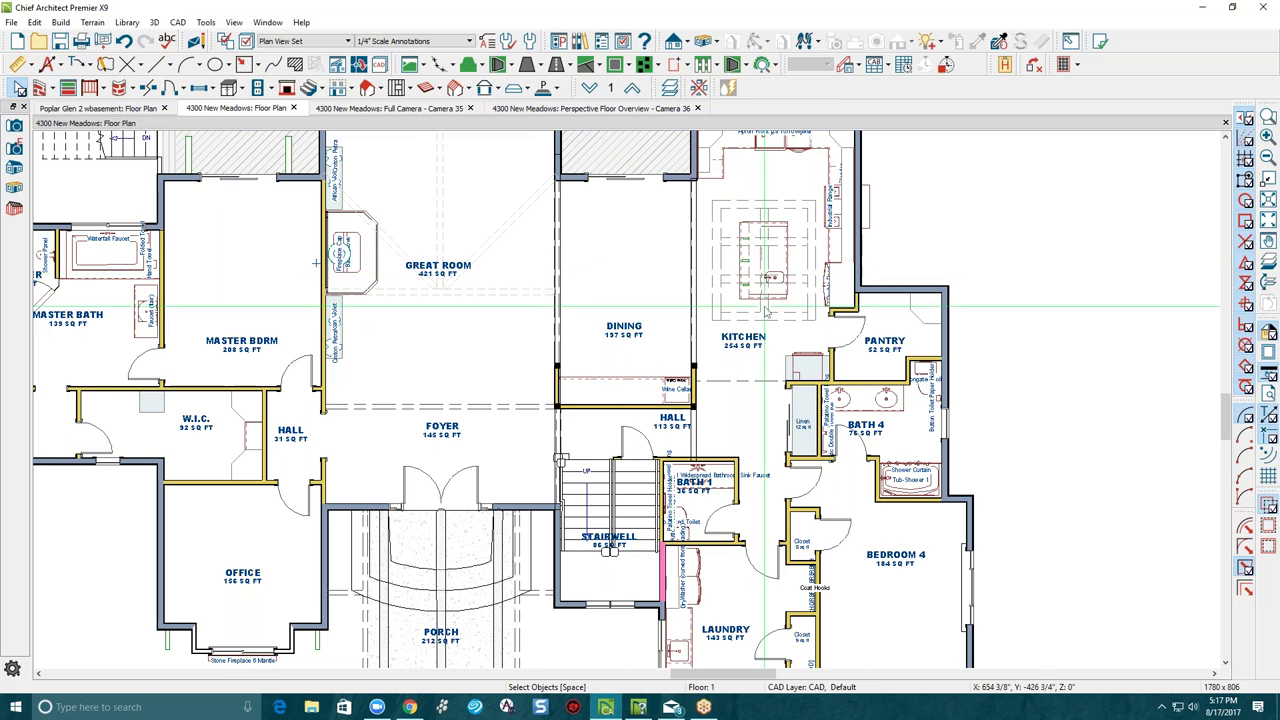
pyautogui.click(886, 399)
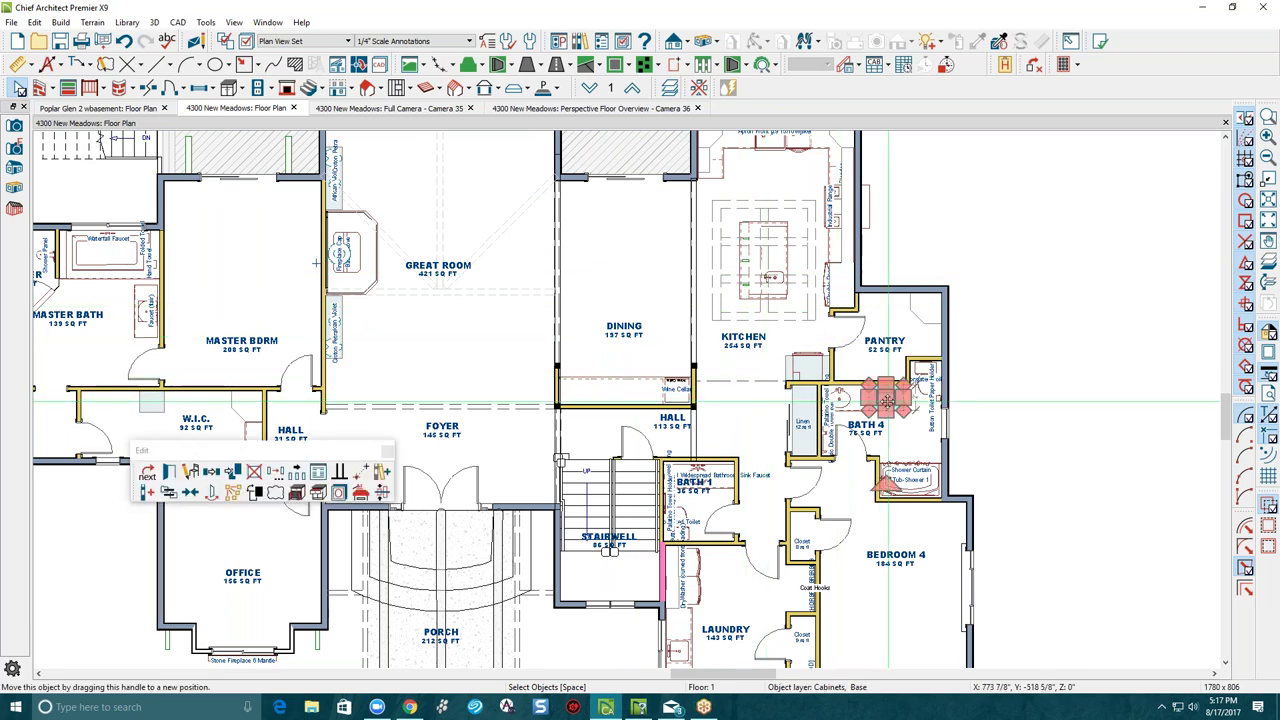
pyautogui.scroll(1, 886, 399)
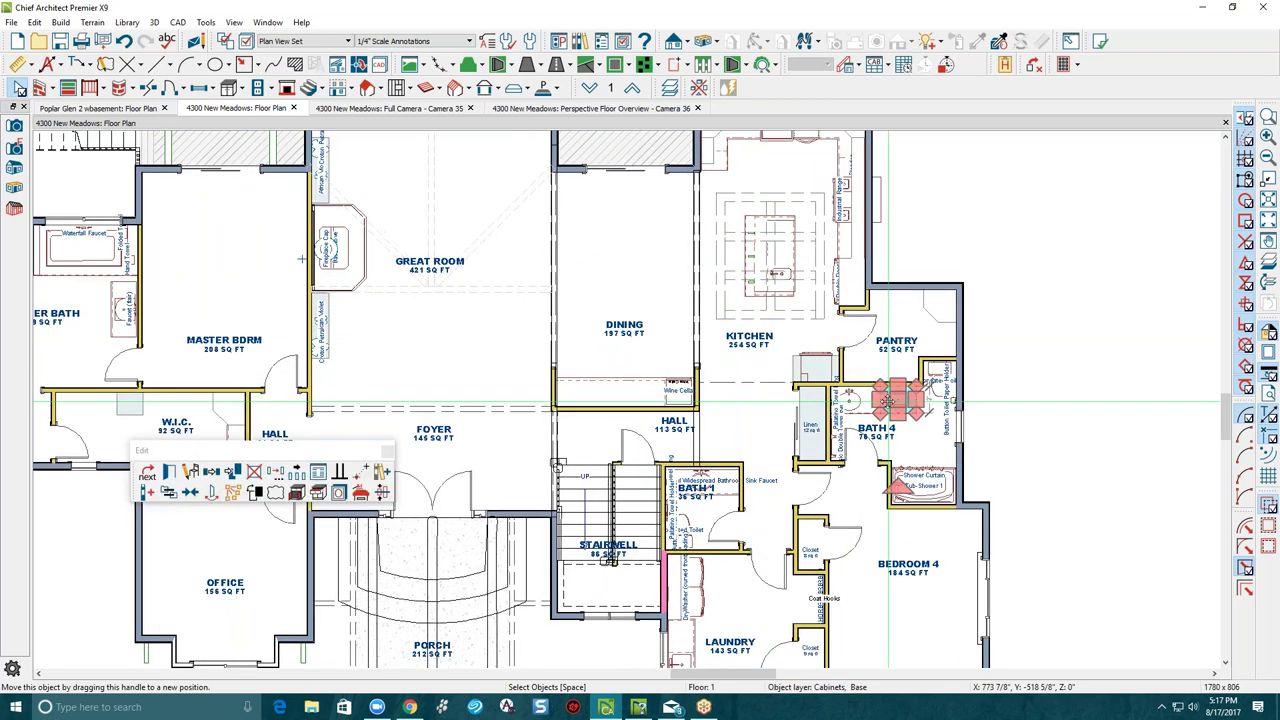
pyautogui.scroll(4, 887, 401)
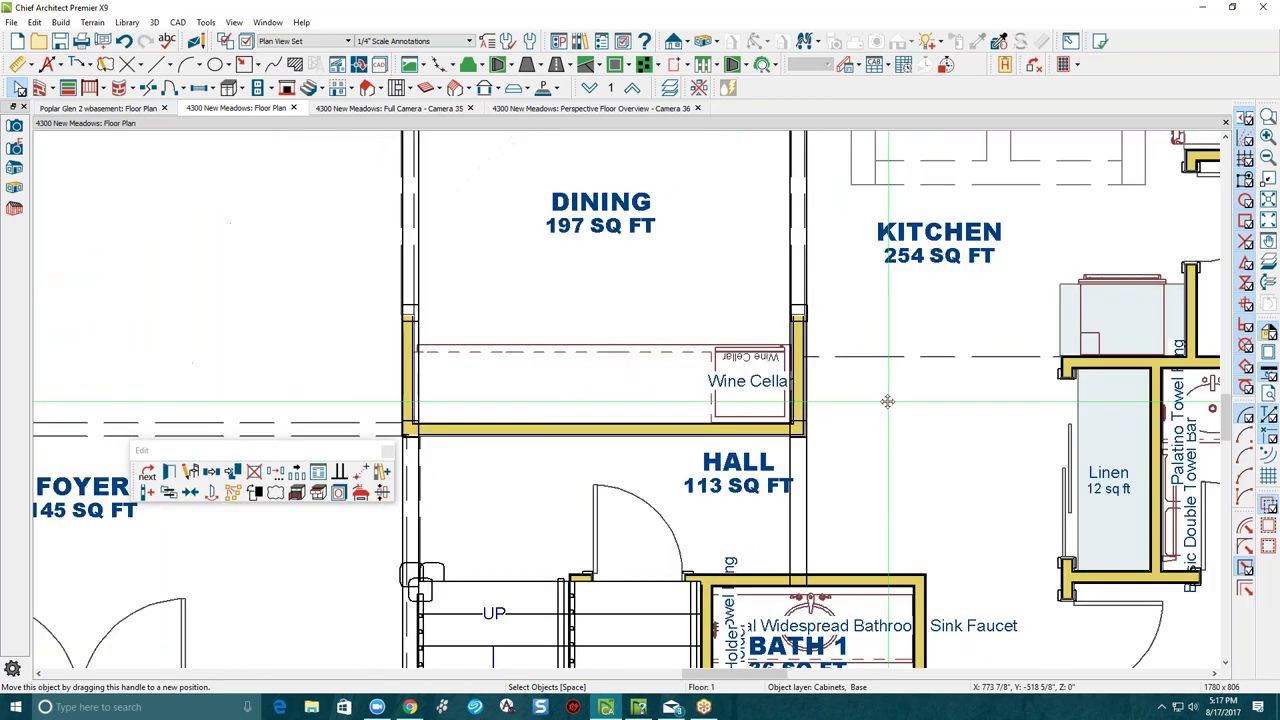